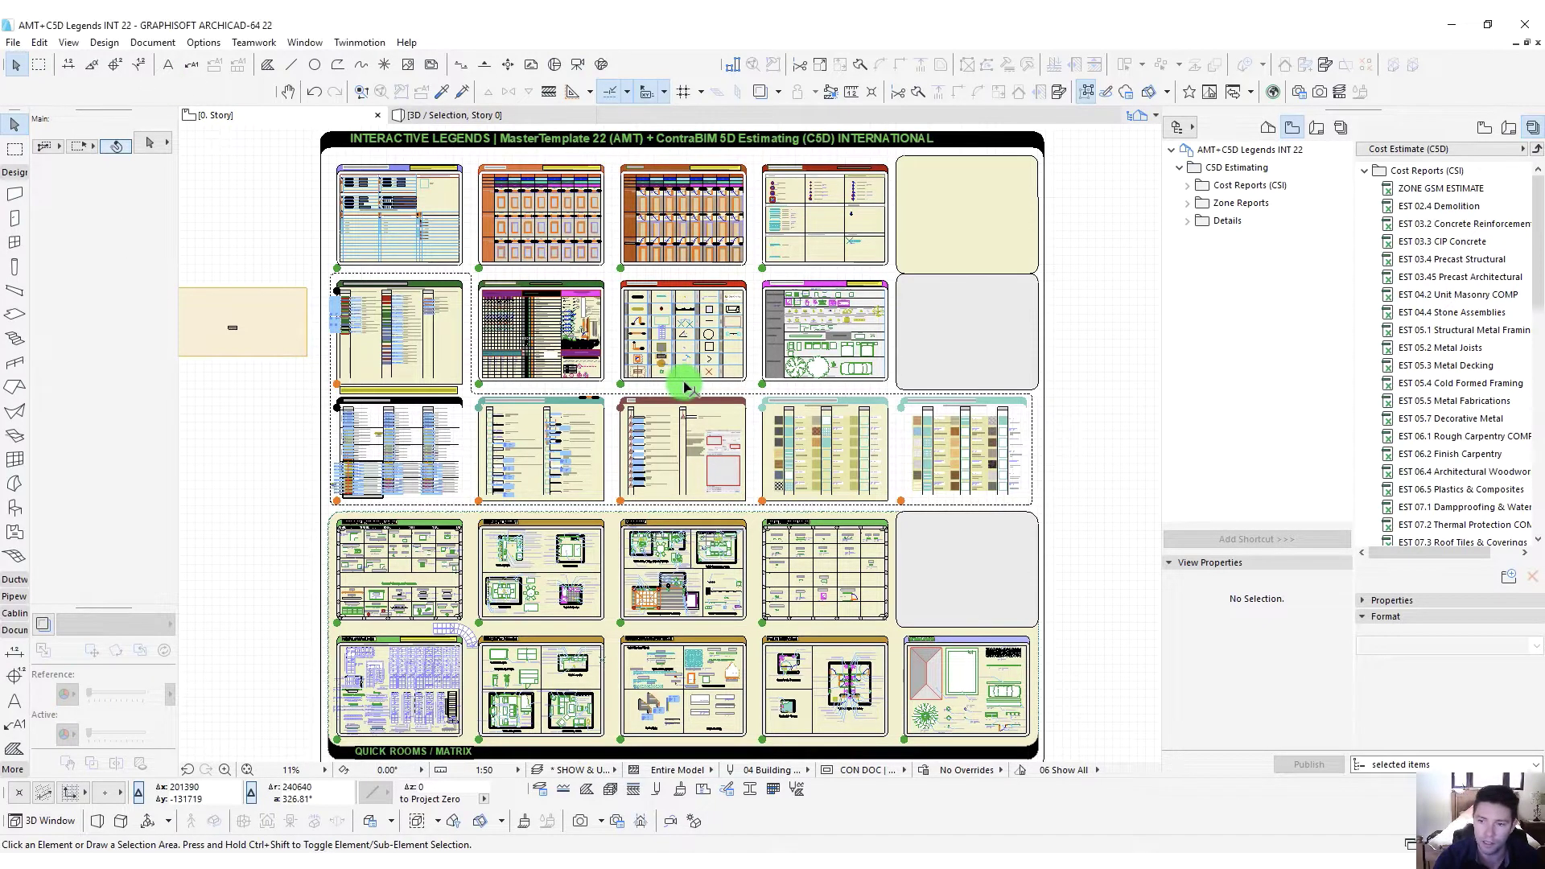
Pan to the Block Cavity Walls rows and select the 140 Block Insulated Cavity wall sample
middle_drag(689, 391, 707, 394)
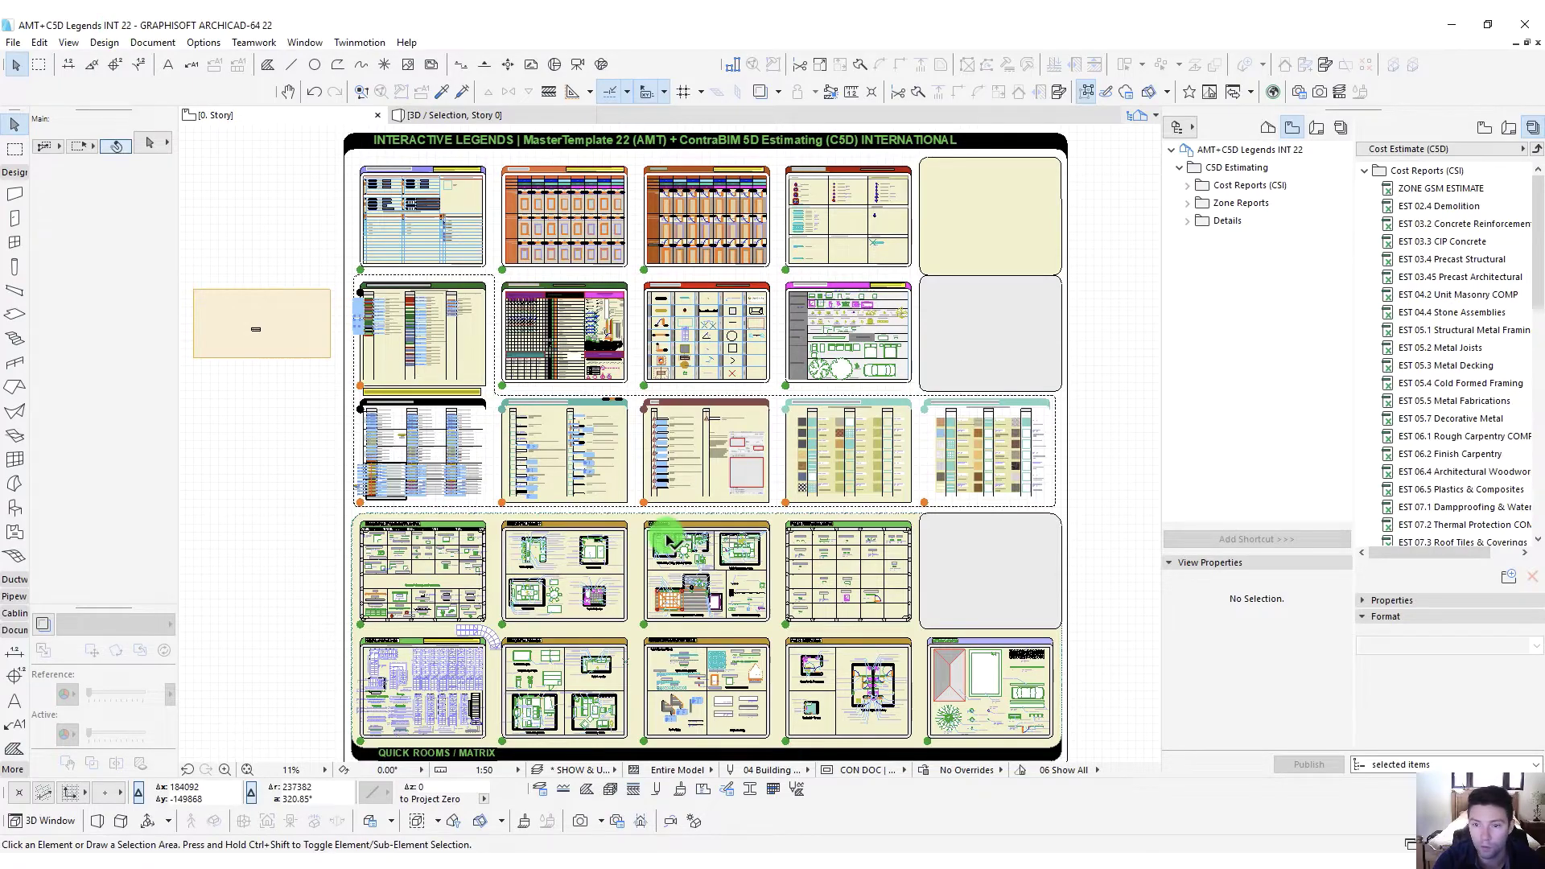
scroll(394, 330, up, 8)
scroll(422, 557, up, 8)
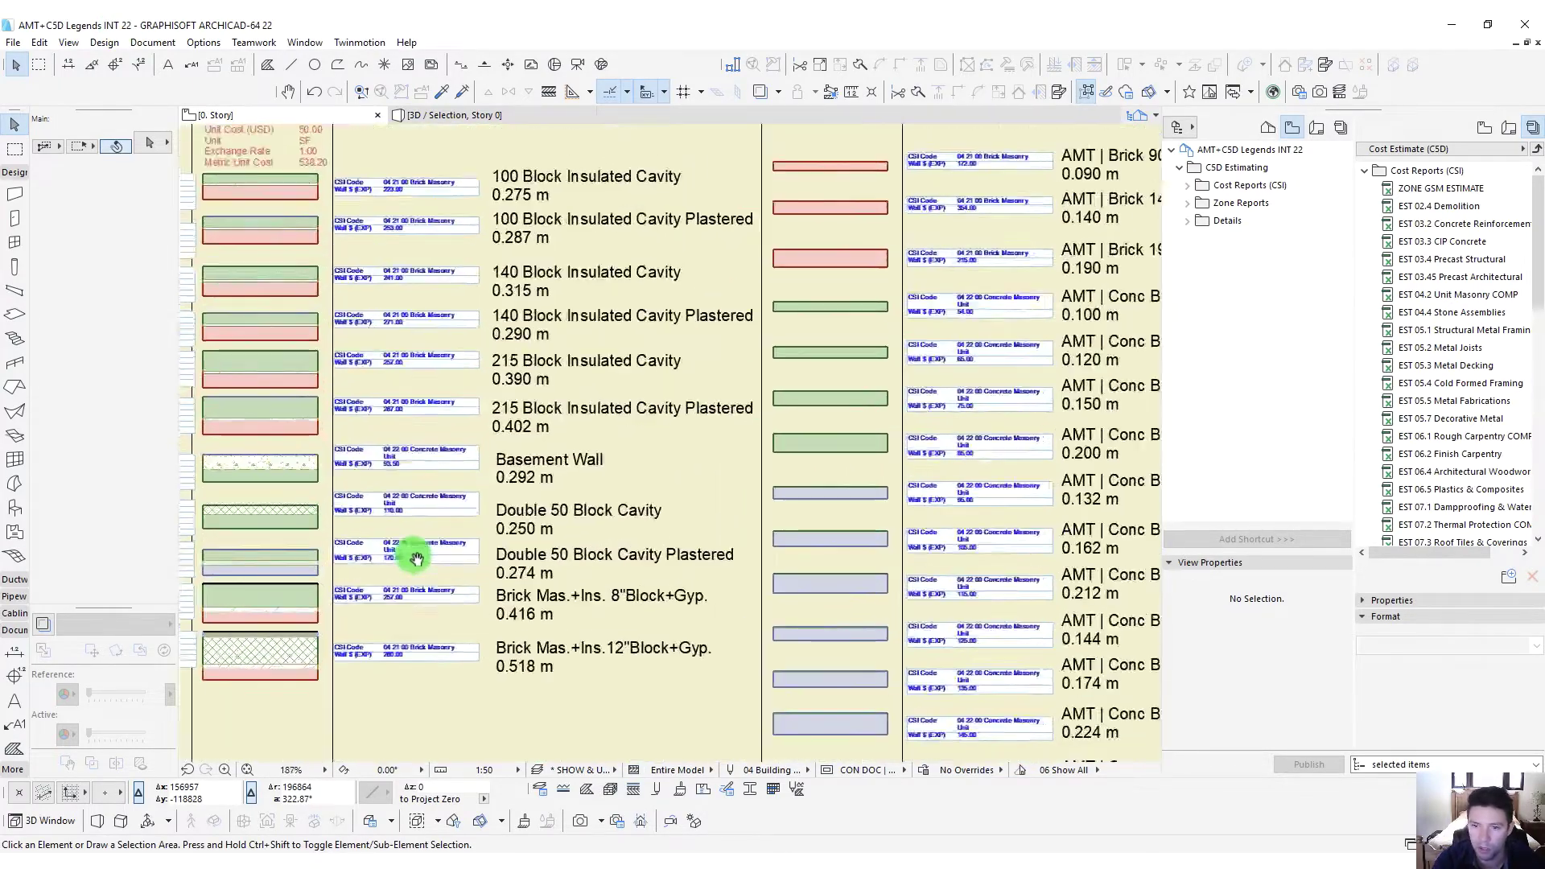
scroll(679, 518, down, 2)
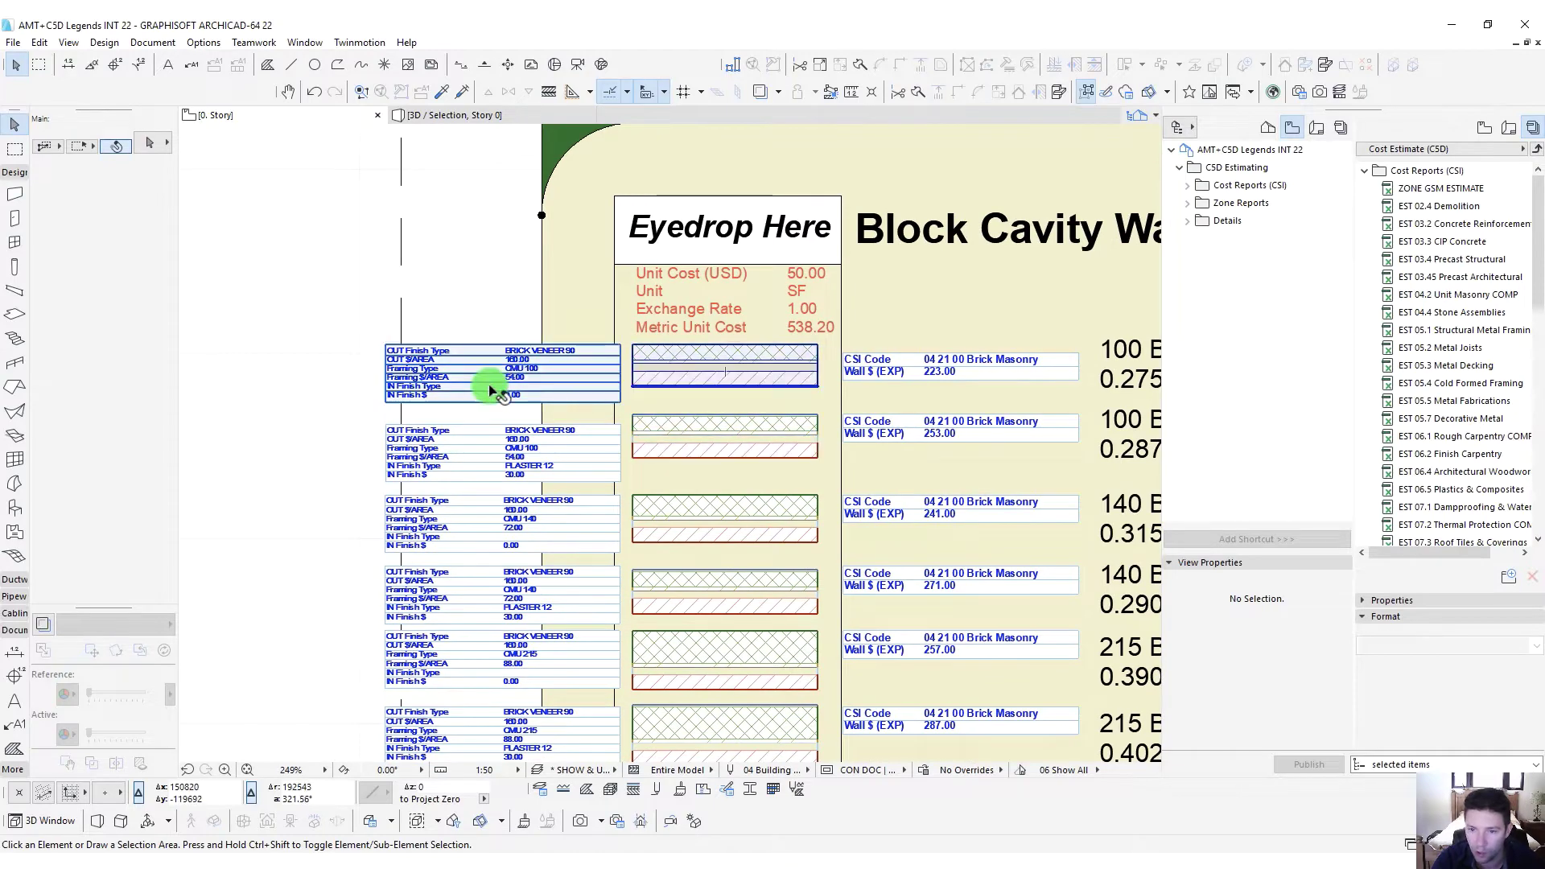
middle_drag(556, 513, 558, 348)
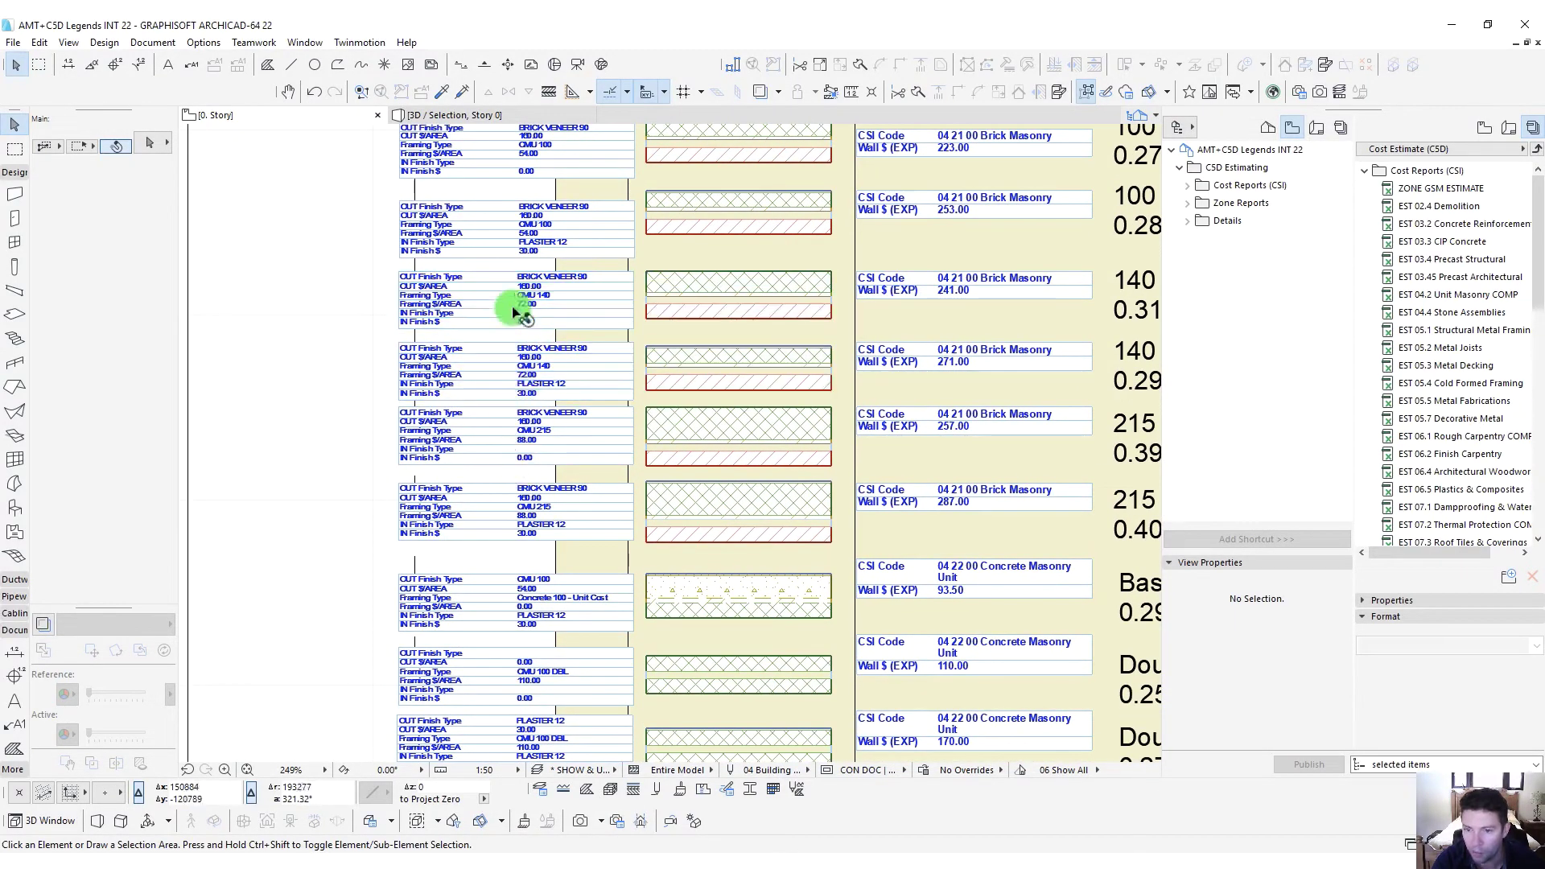
click(793, 317)
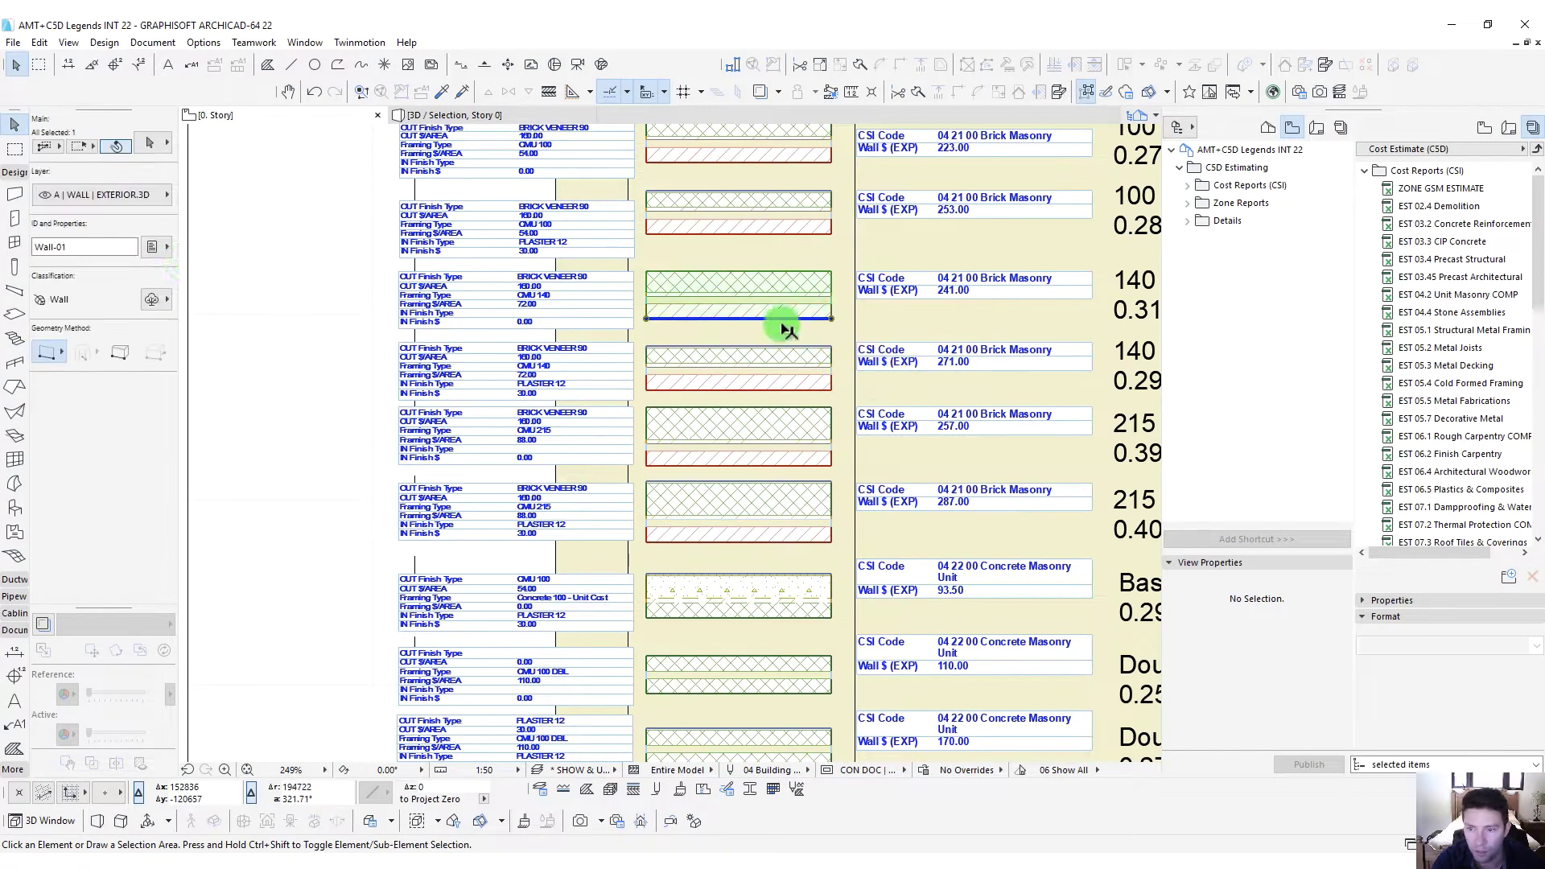
Look through the wall's cost estimate Unit options in ID and Properties without changing them
click(158, 249)
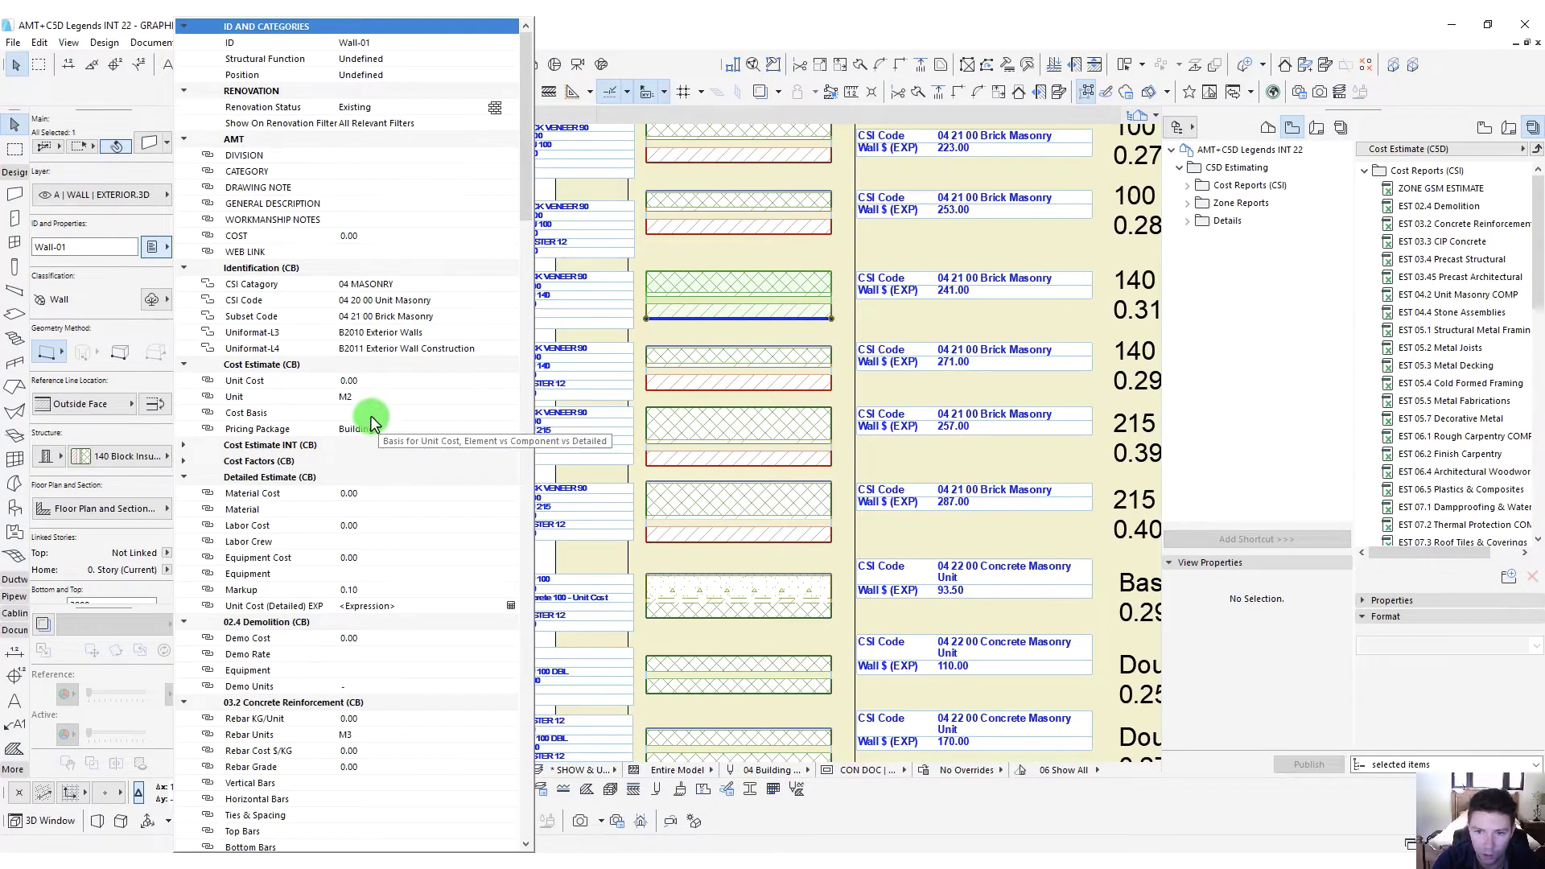
click(450, 398)
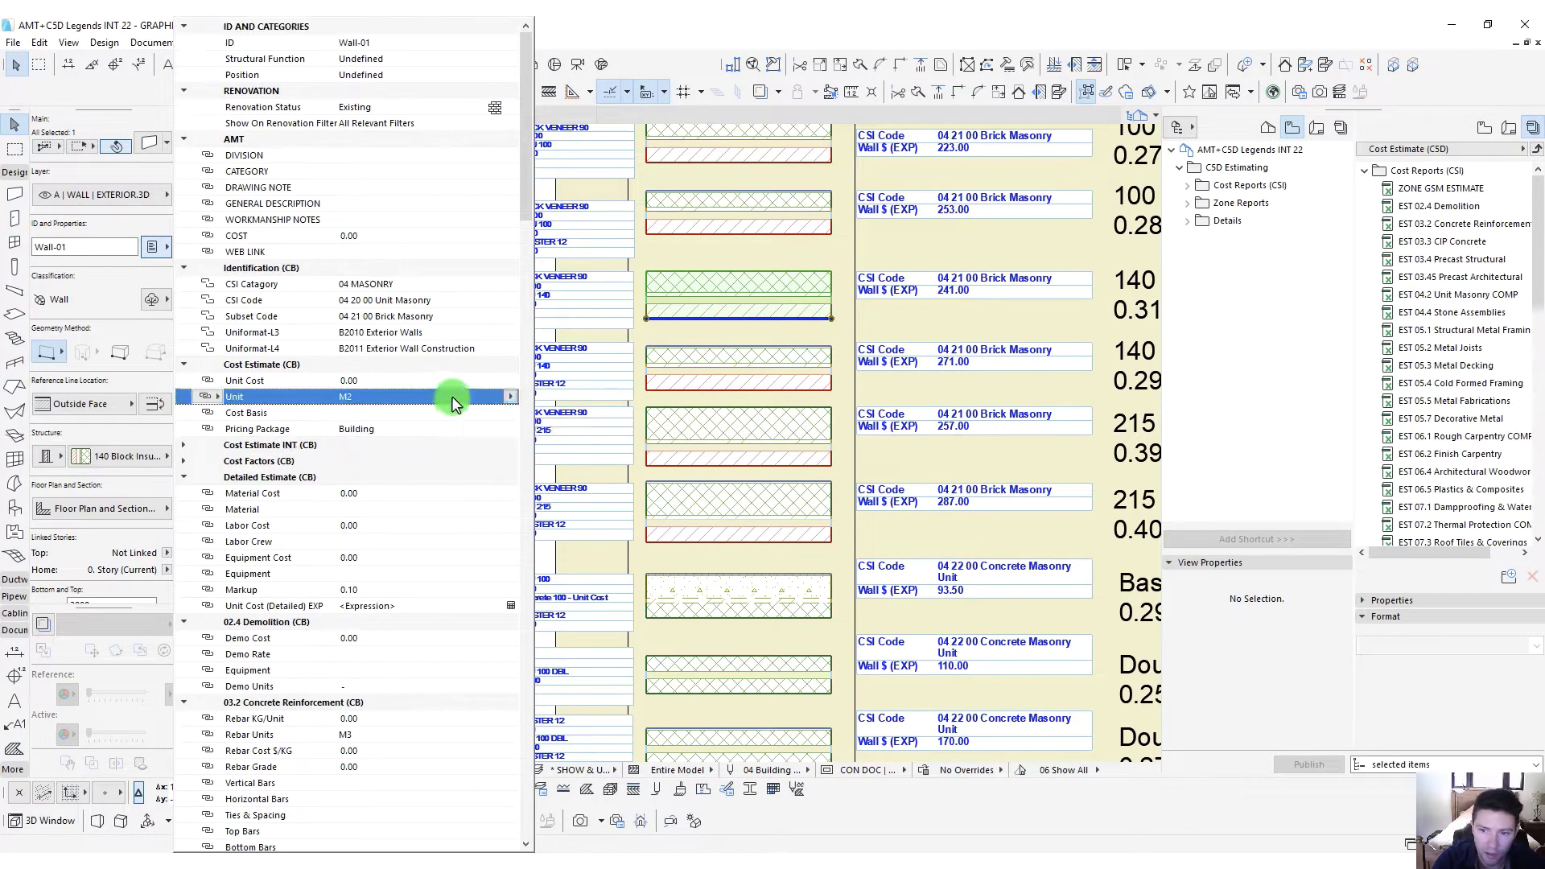
click(511, 398)
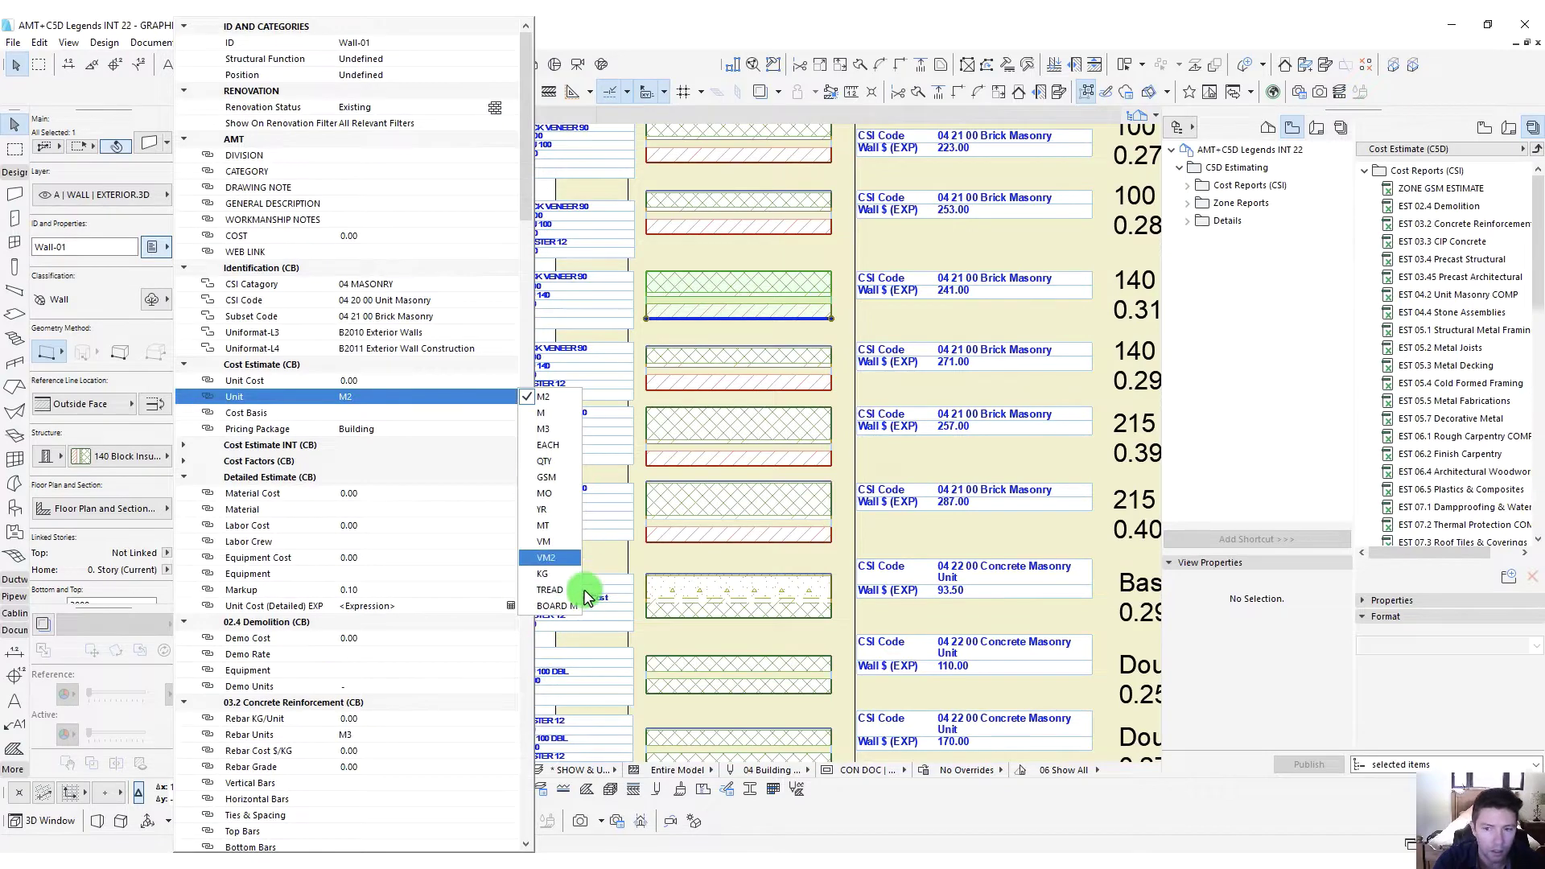
click(461, 397)
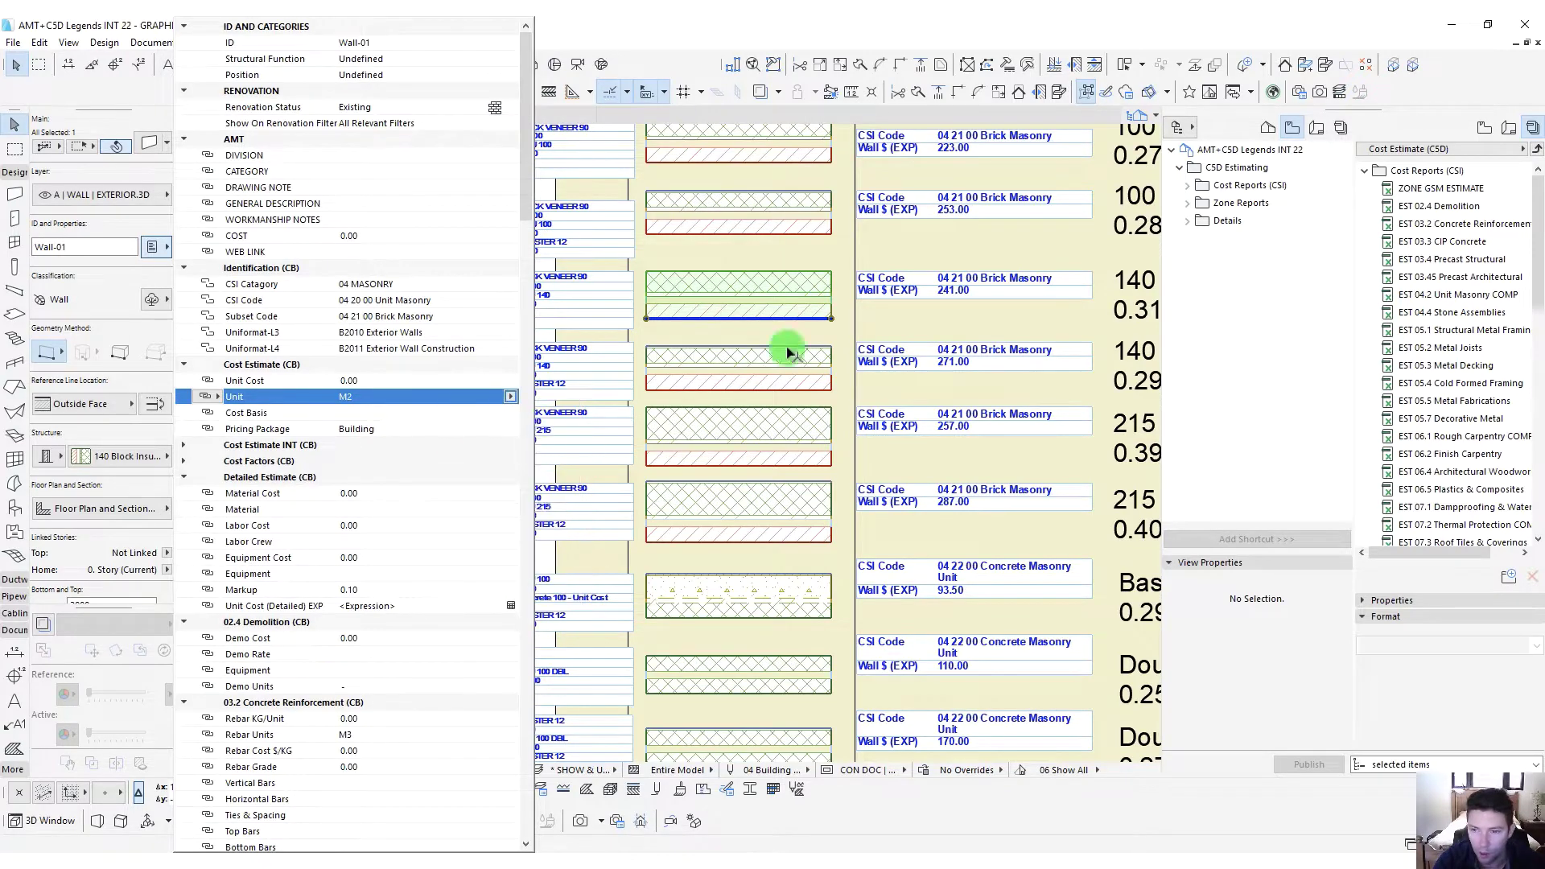
click(682, 373)
middle_drag(612, 381, 641, 358)
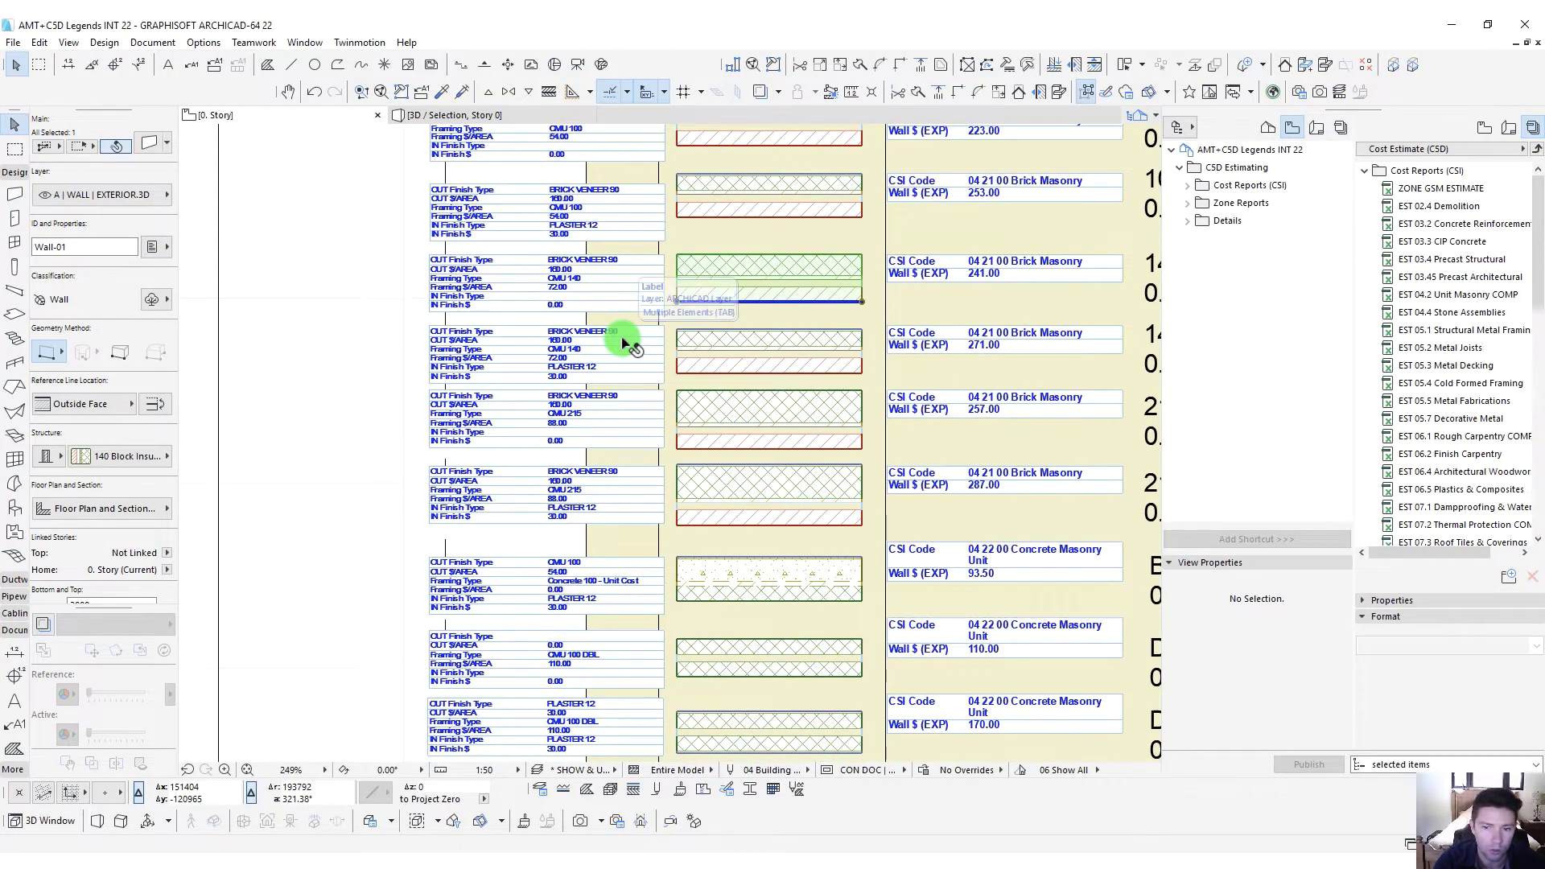
Under Cost Estimate INT (CB), set the wall's Unit Cost (USD) to 15.00
click(161, 251)
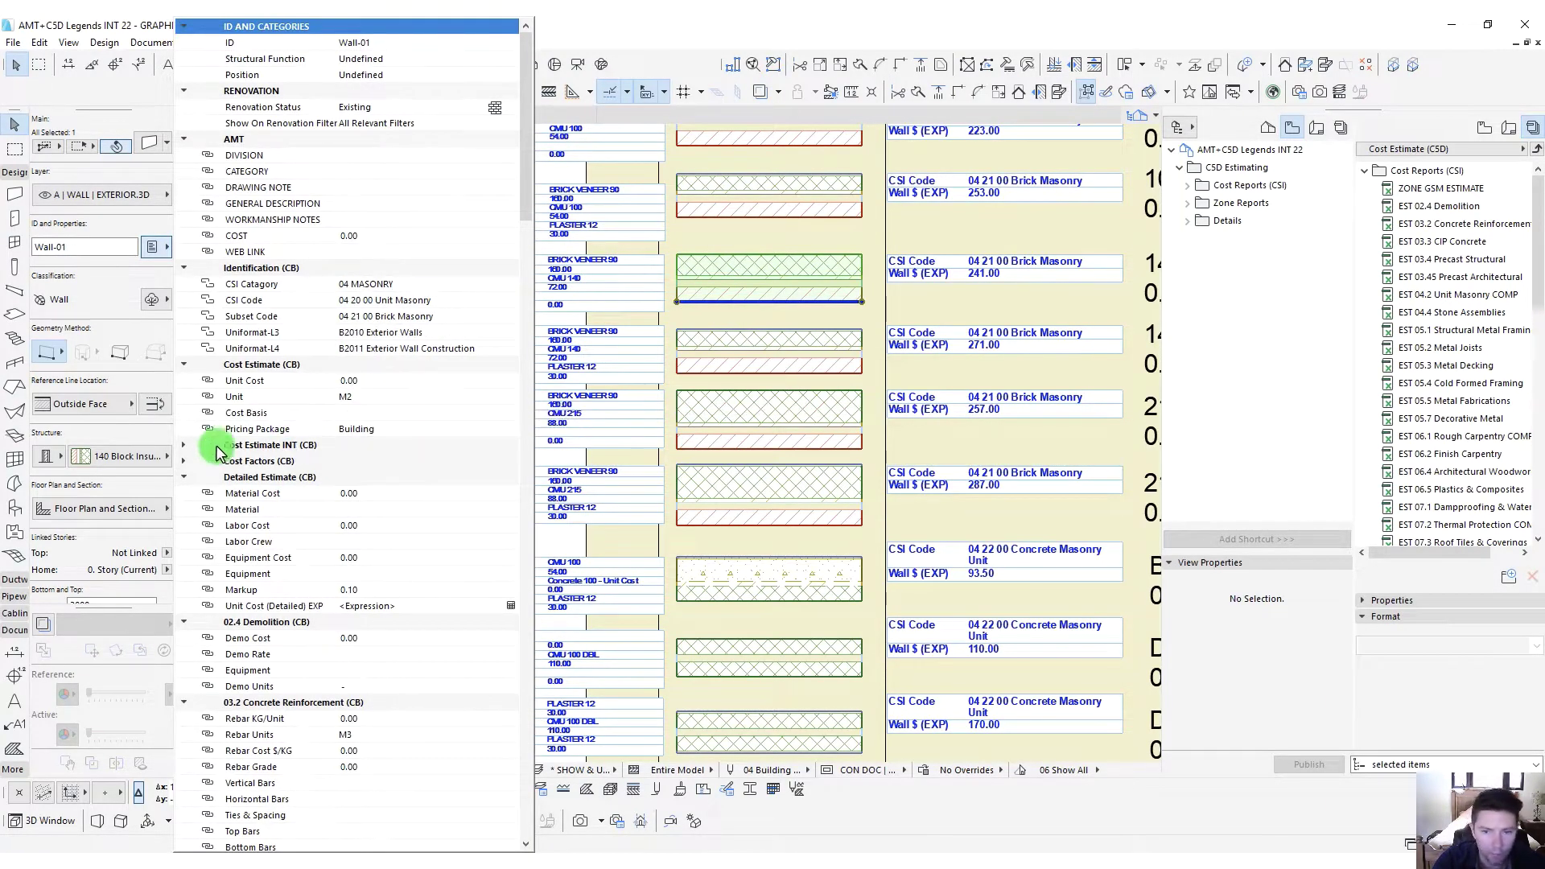
click(184, 445)
click(183, 541)
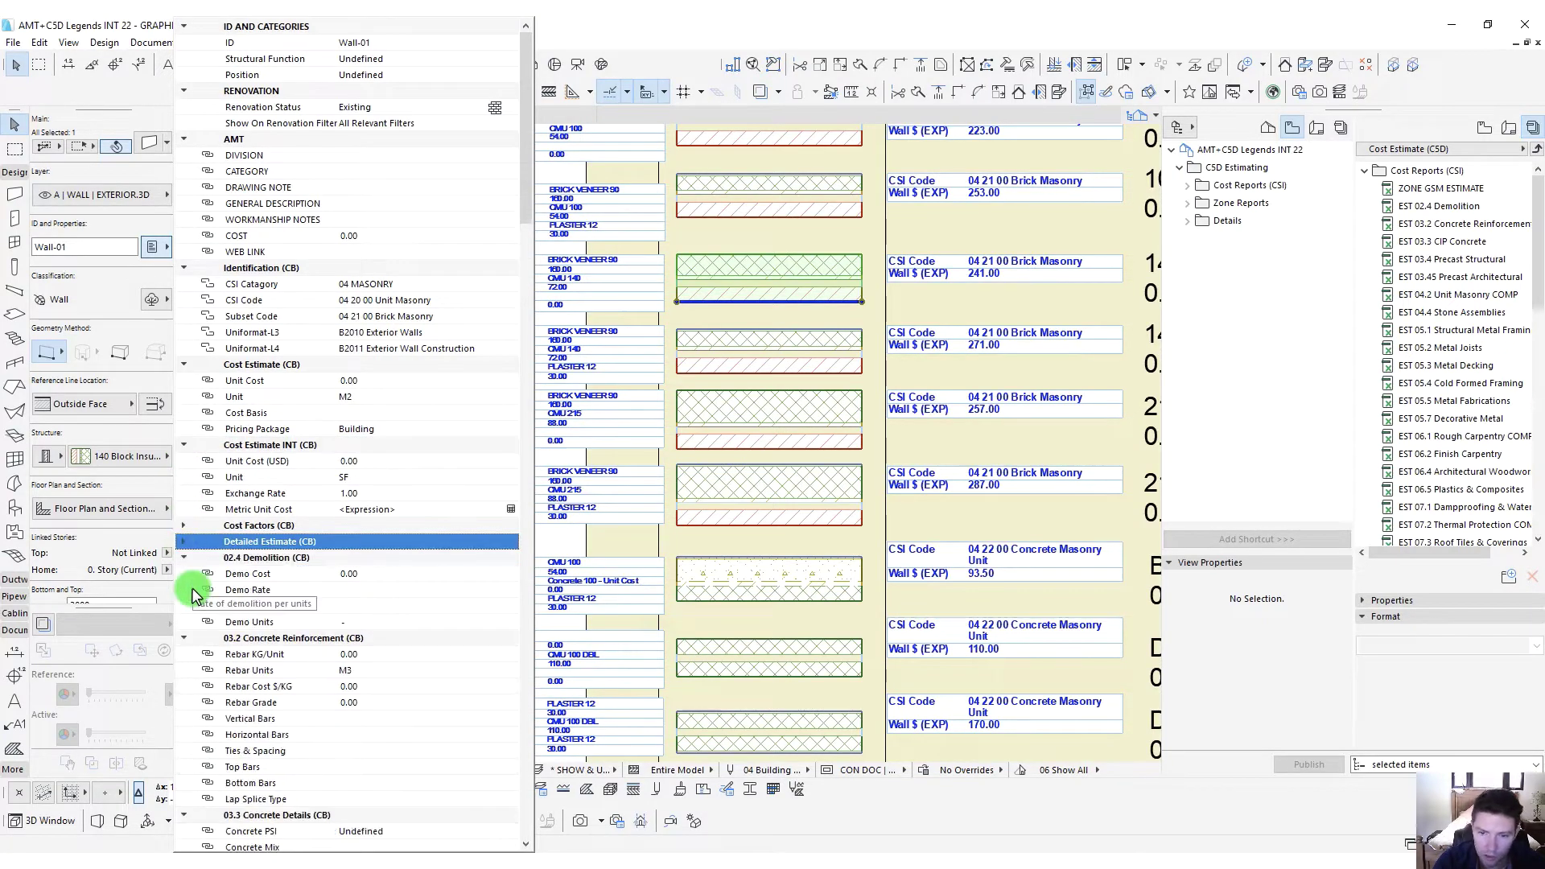
click(183, 558)
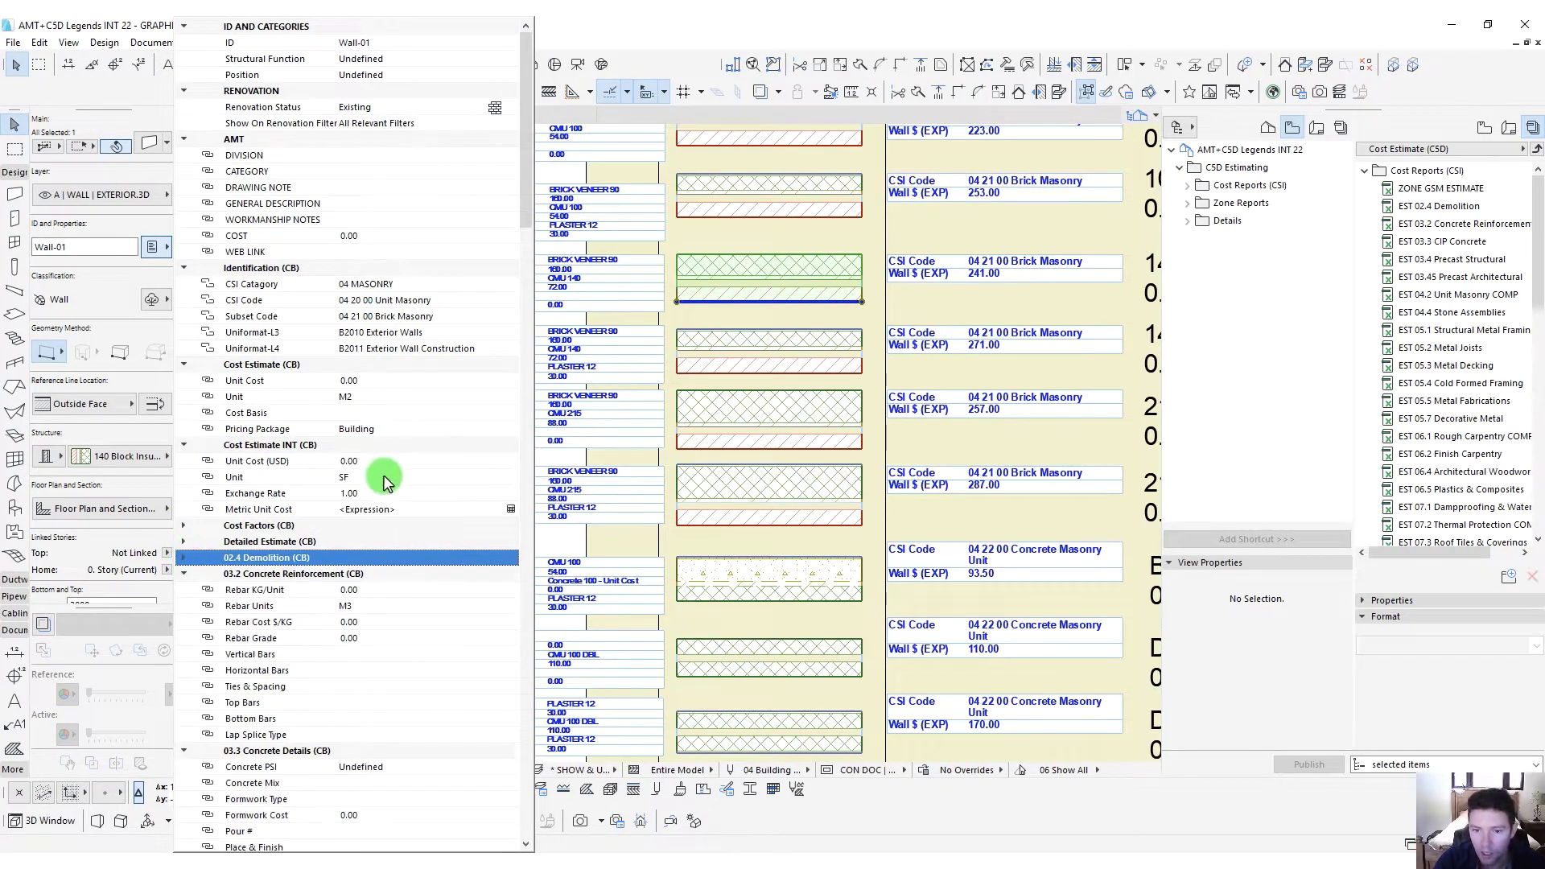
click(412, 480)
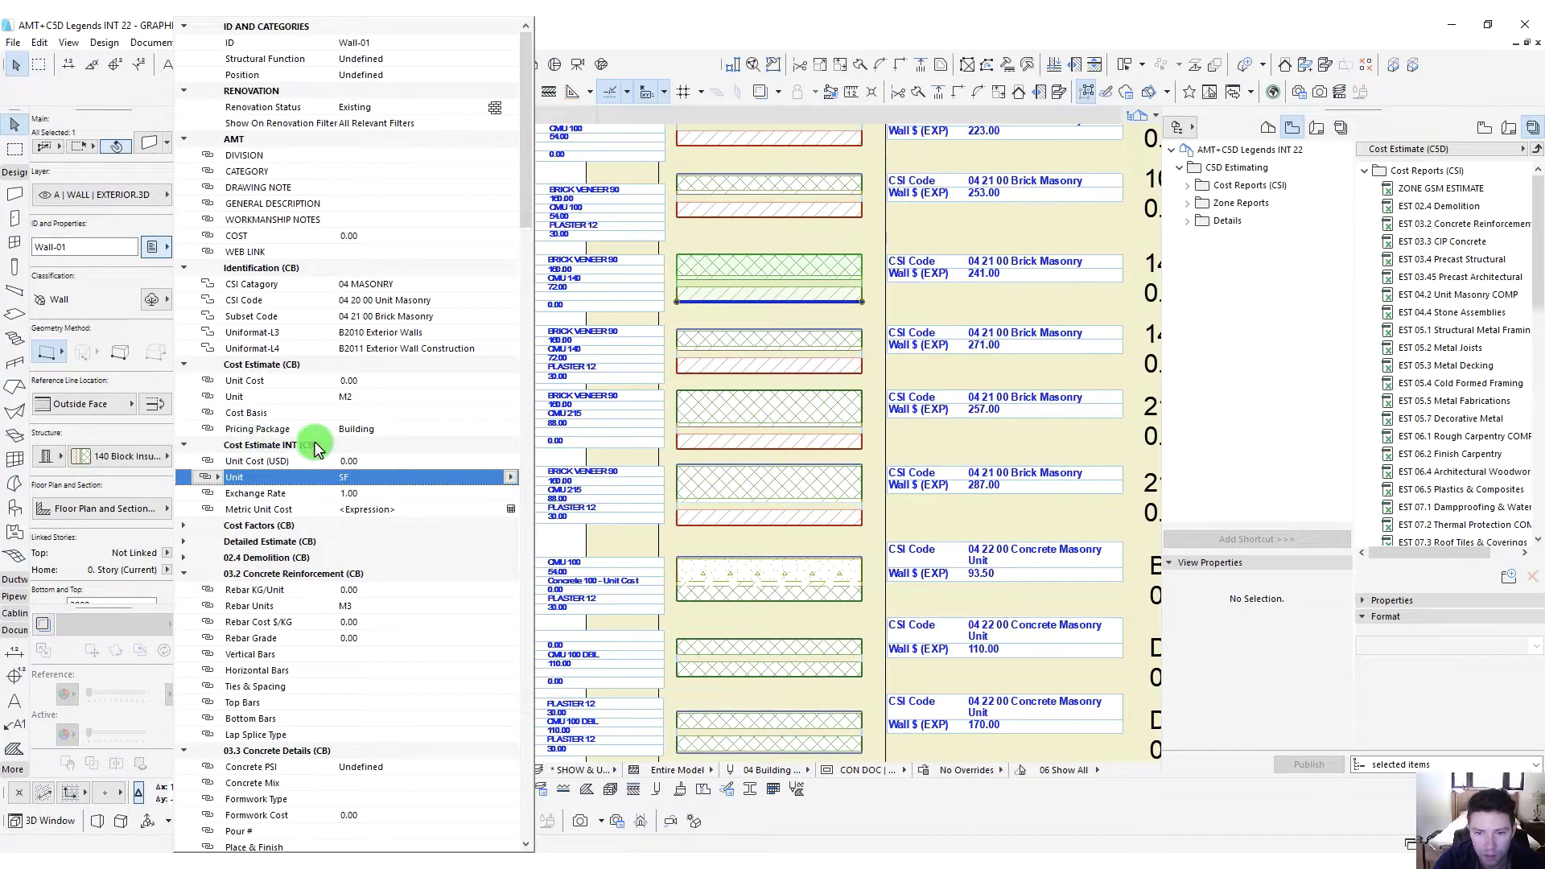
click(371, 462)
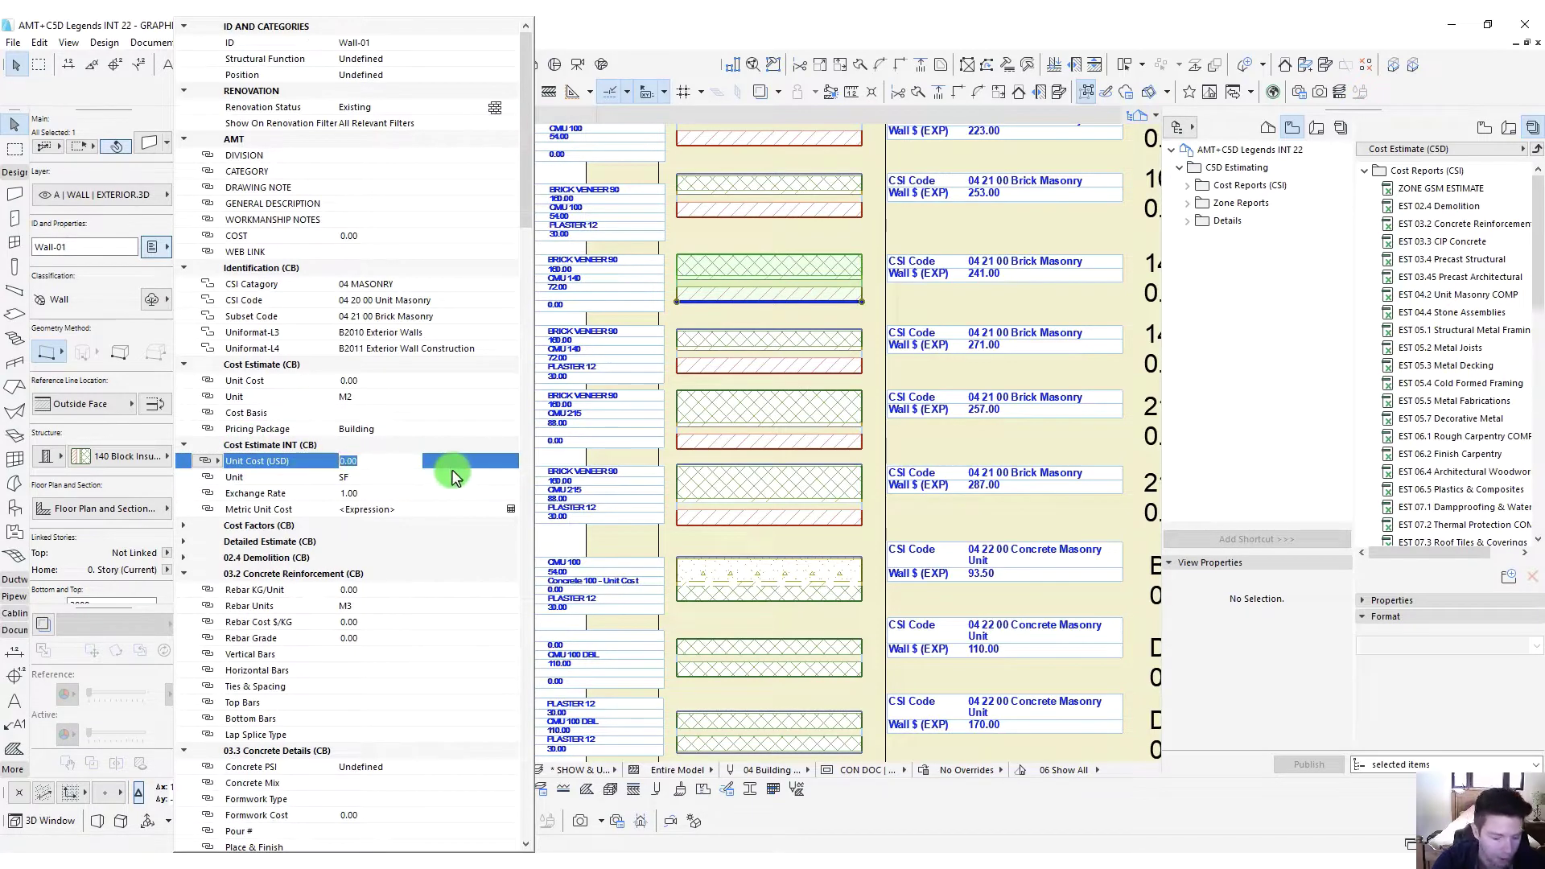
text(15)
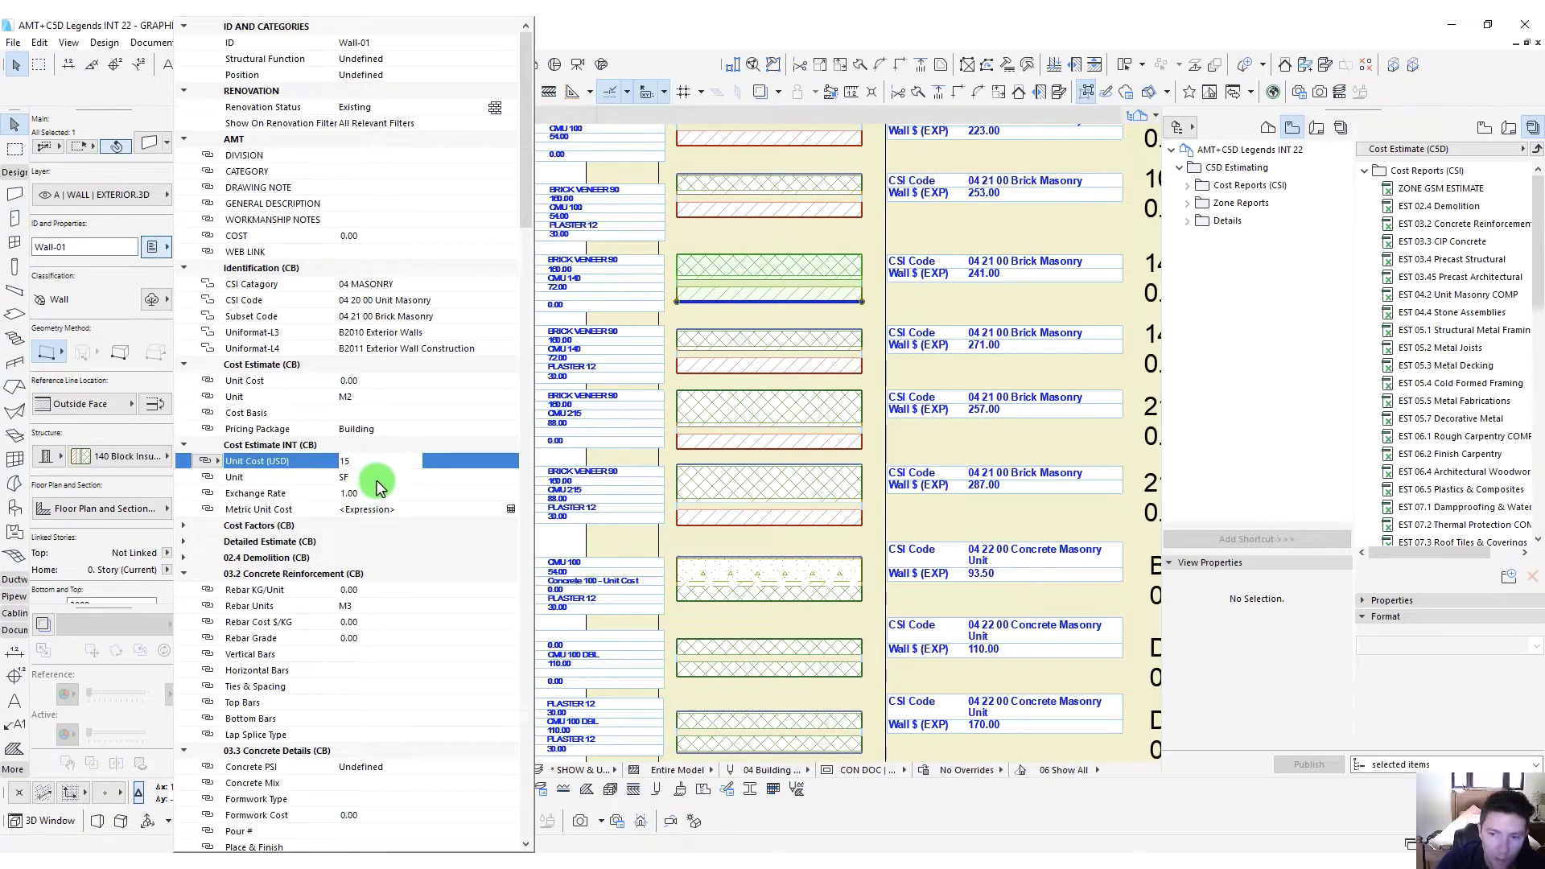
key(Return)
click(366, 461)
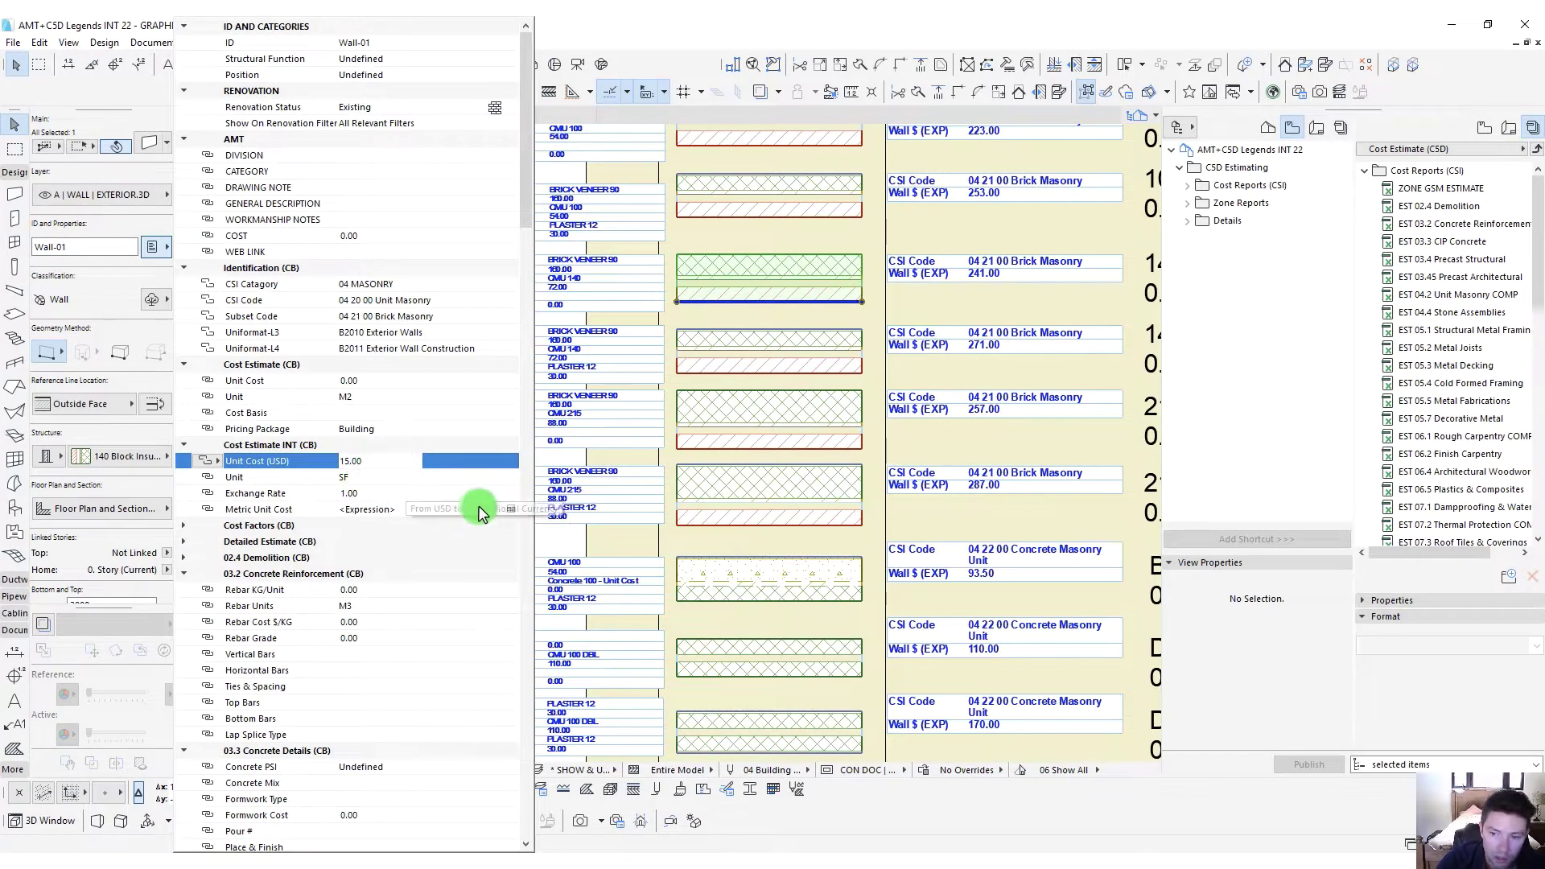
click(386, 477)
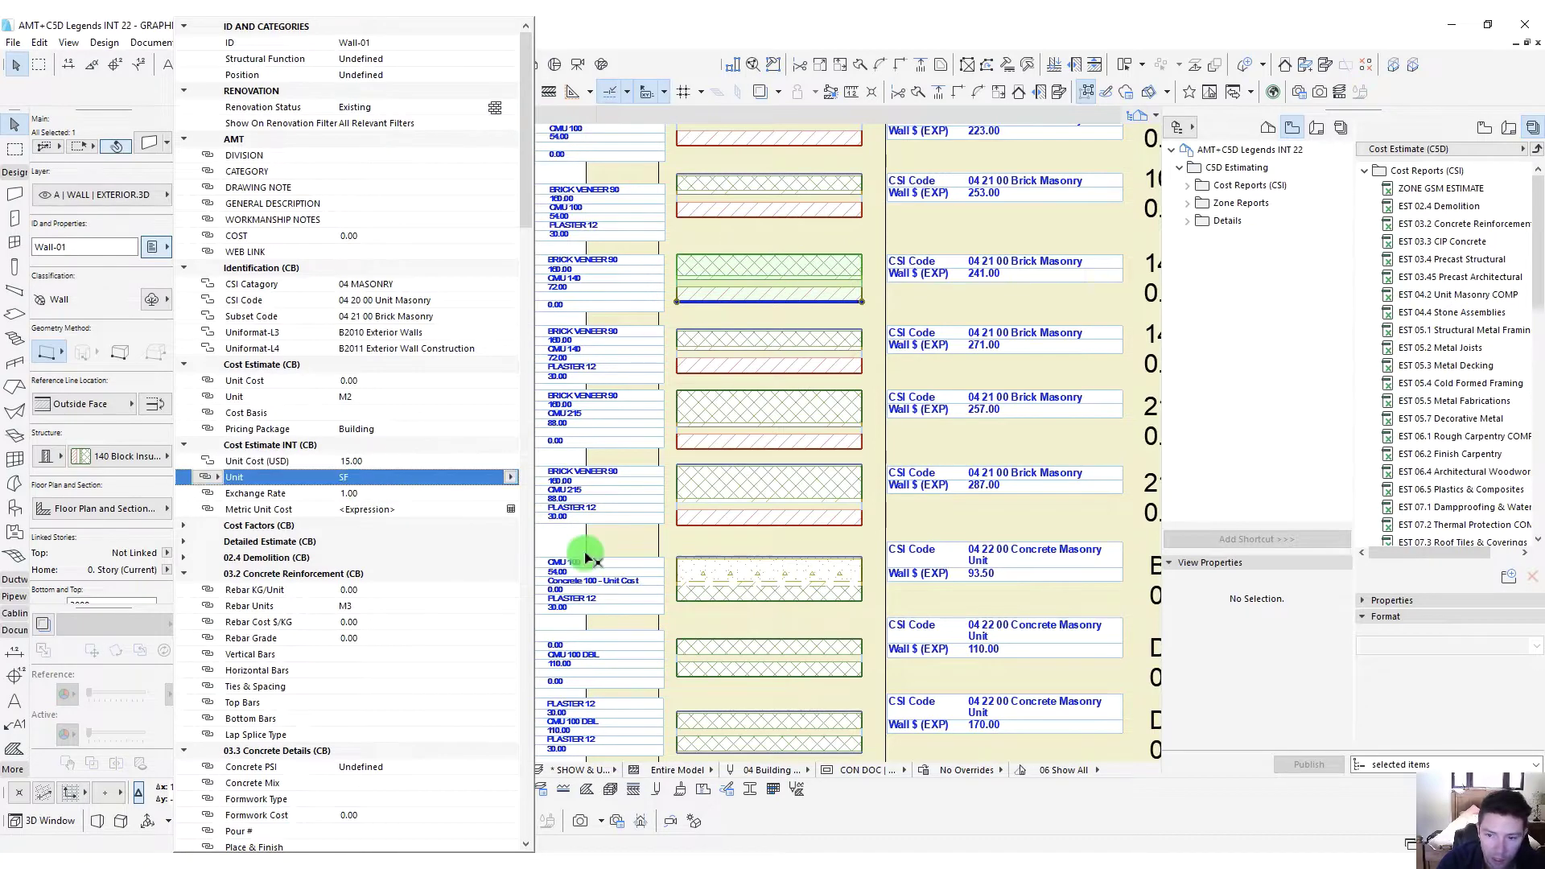
Switch the cost unit from SF to LF and check the recalculated metric unit cost
click(507, 509)
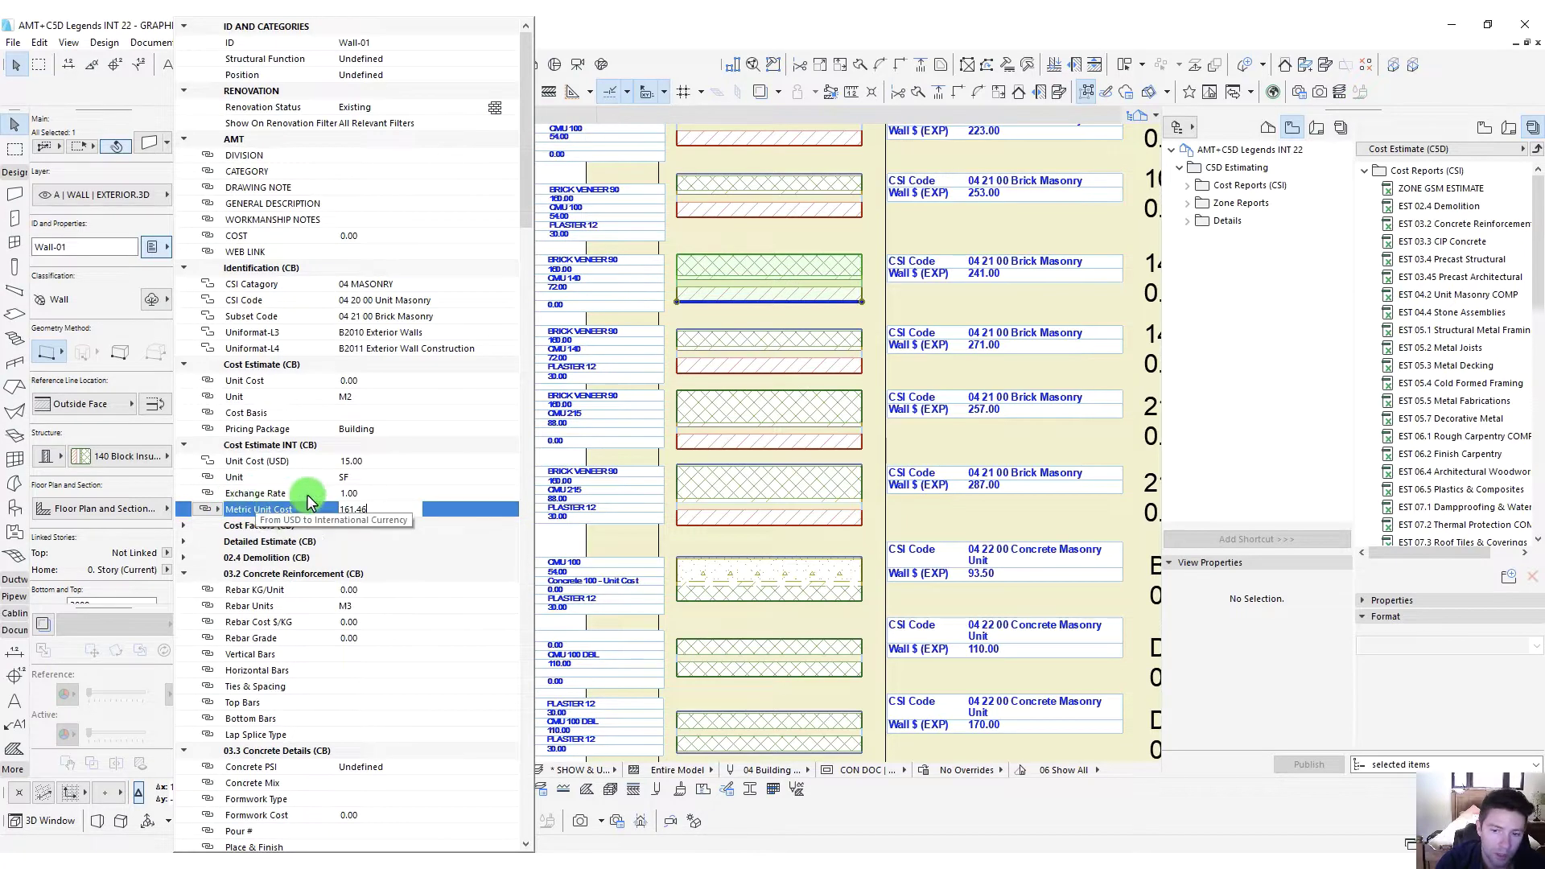
click(354, 478)
click(513, 476)
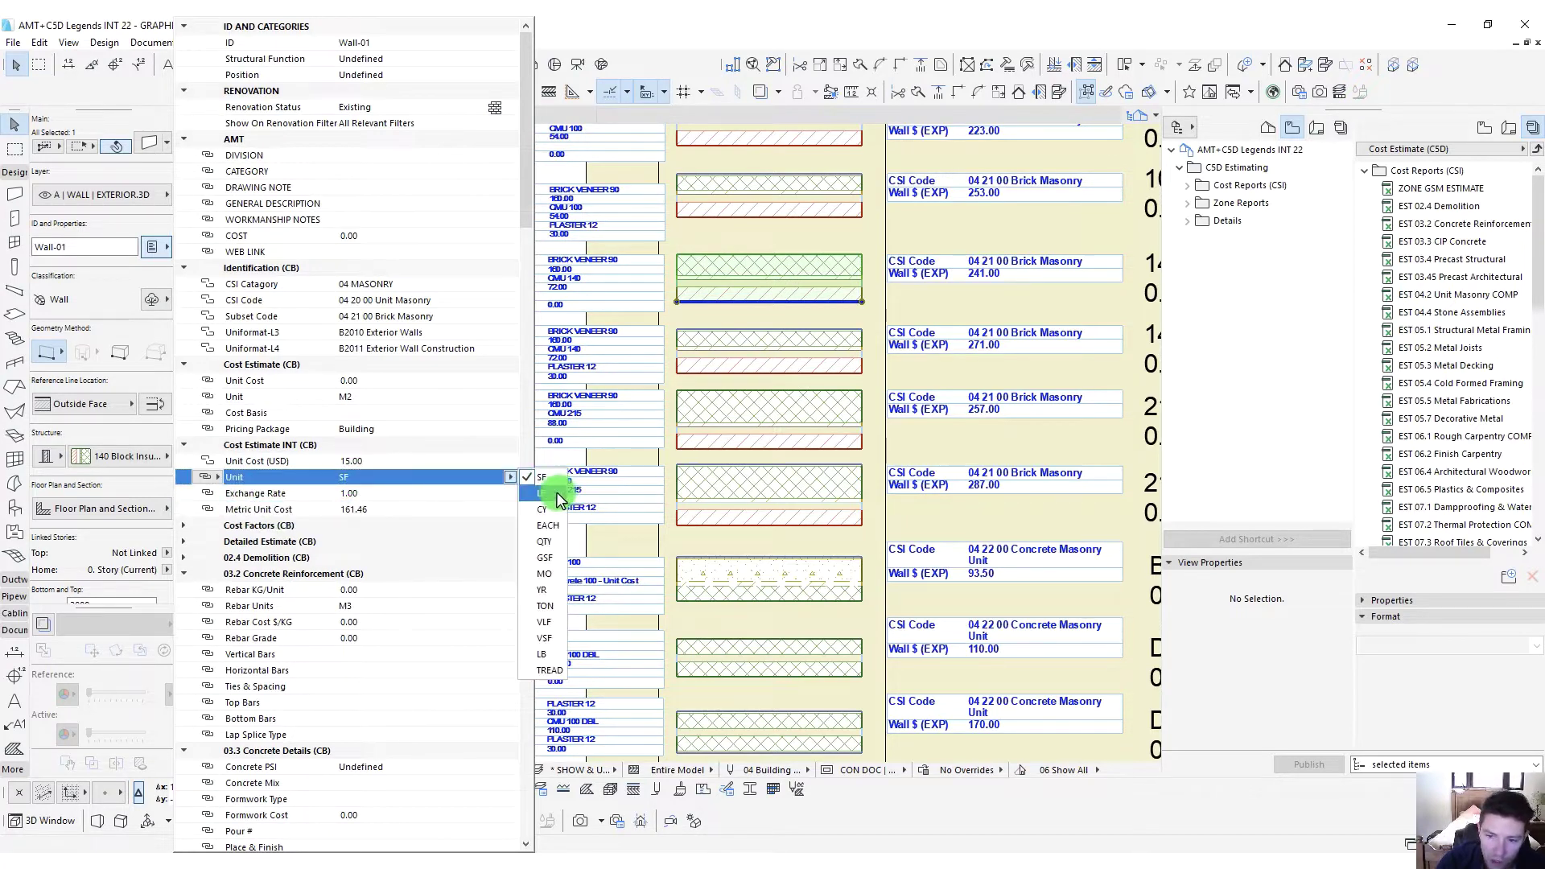
click(557, 493)
click(510, 509)
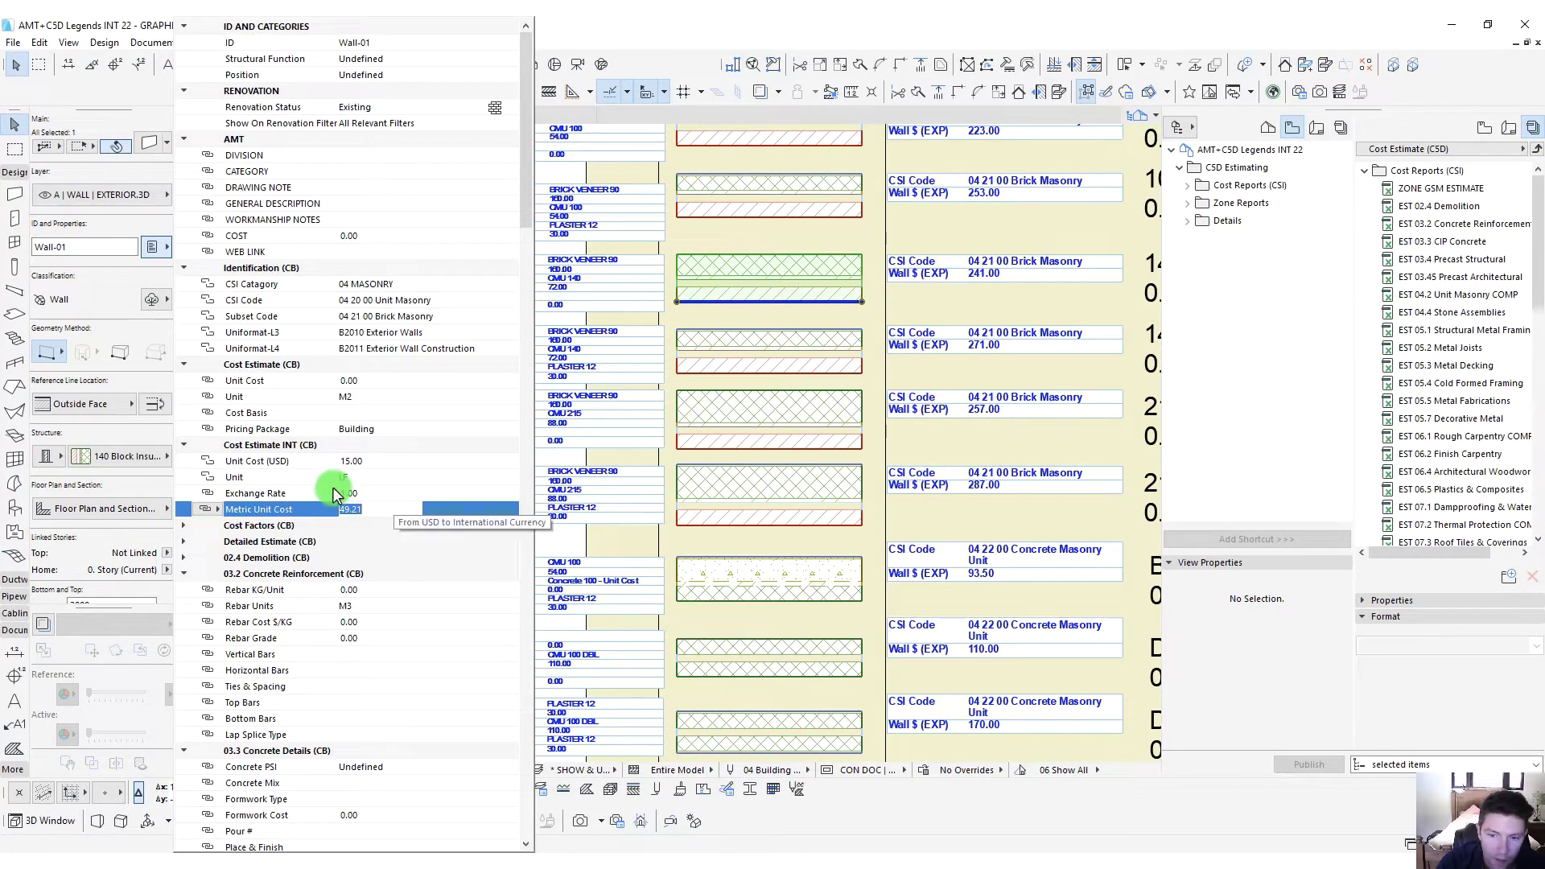
click(368, 508)
Change the unit to CY so the metric unit cost reads 19.62, then close the properties
click(398, 476)
click(510, 476)
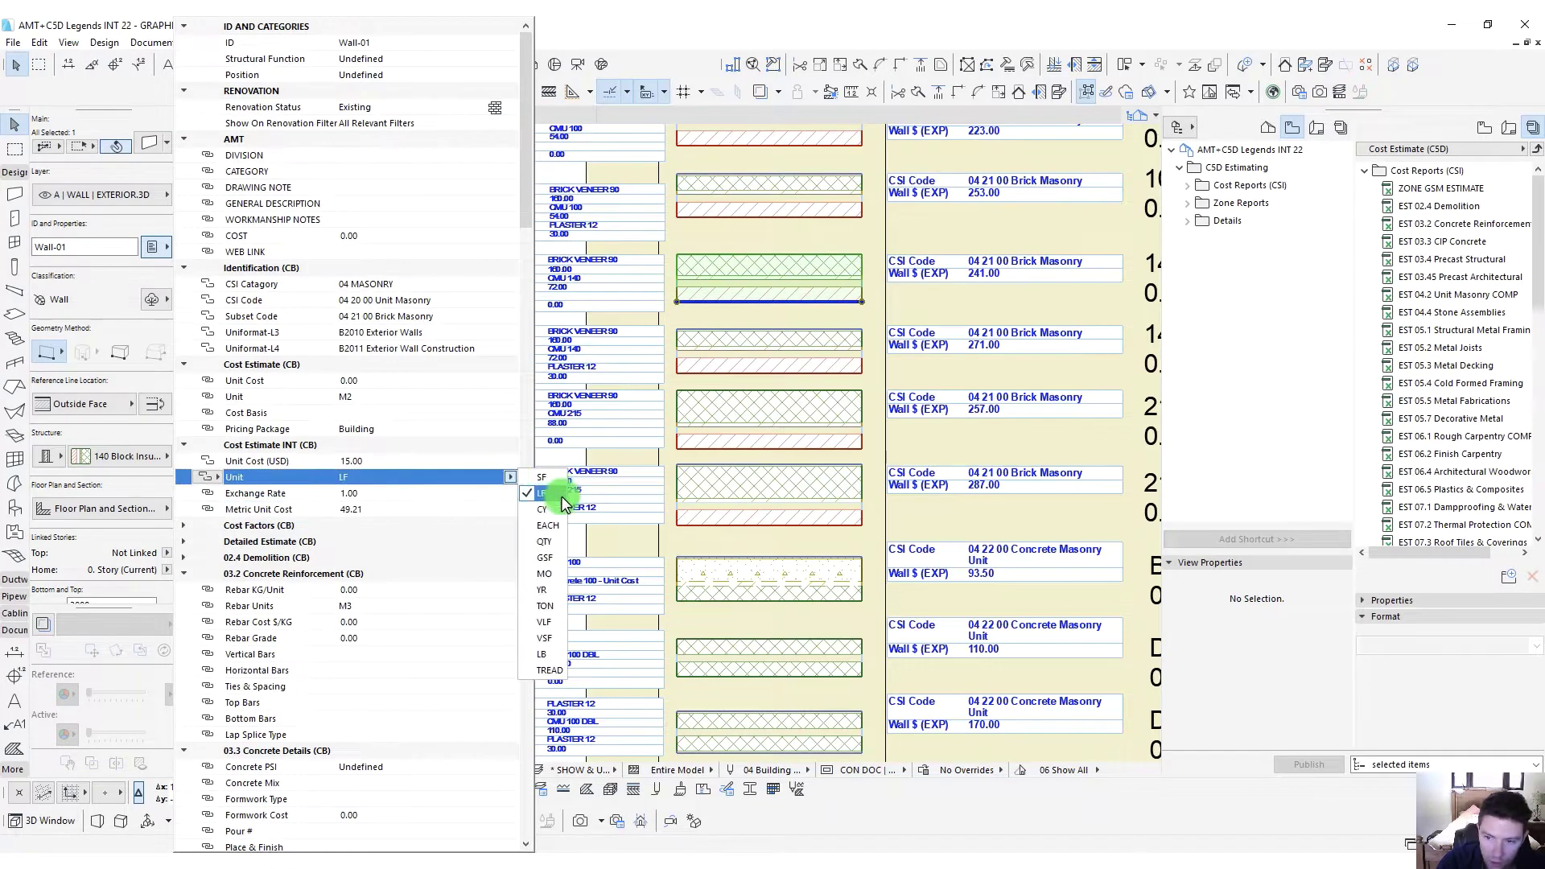
click(557, 512)
click(510, 511)
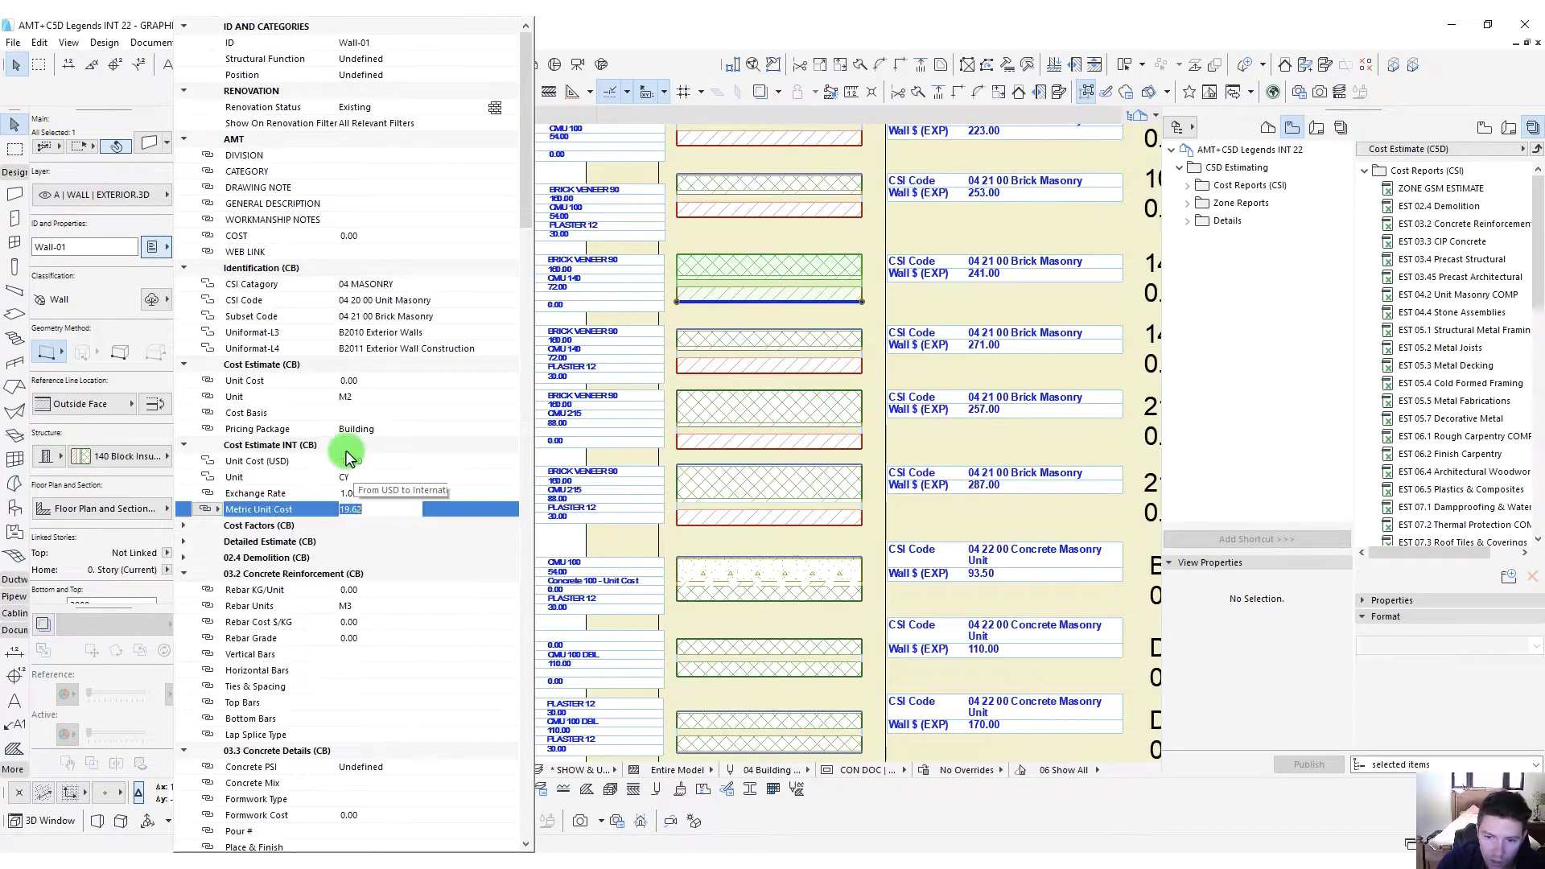
click(359, 507)
click(365, 476)
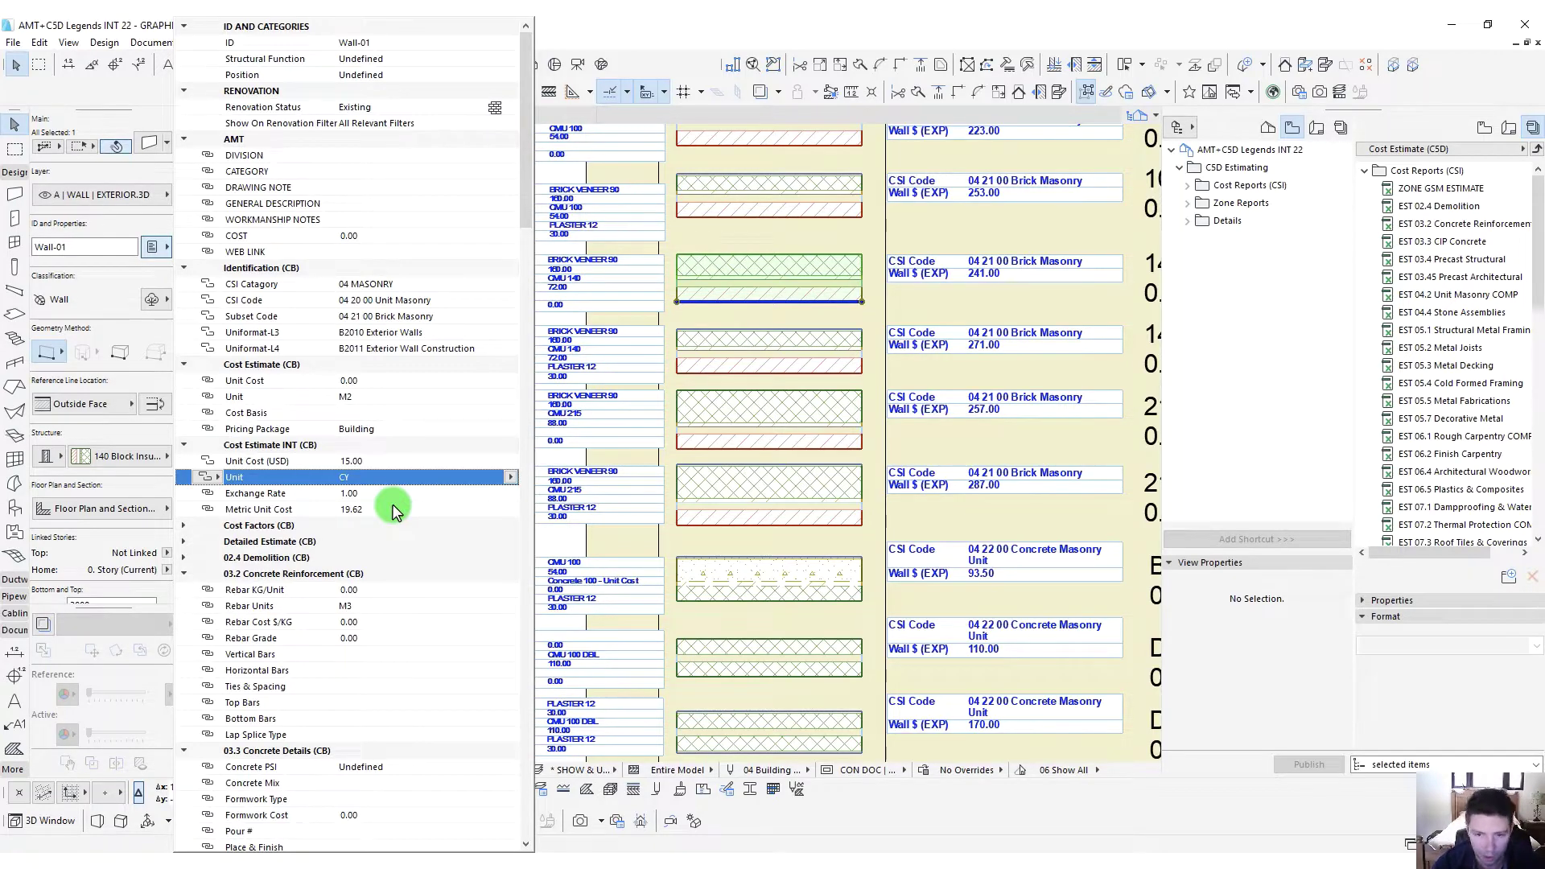
click(511, 480)
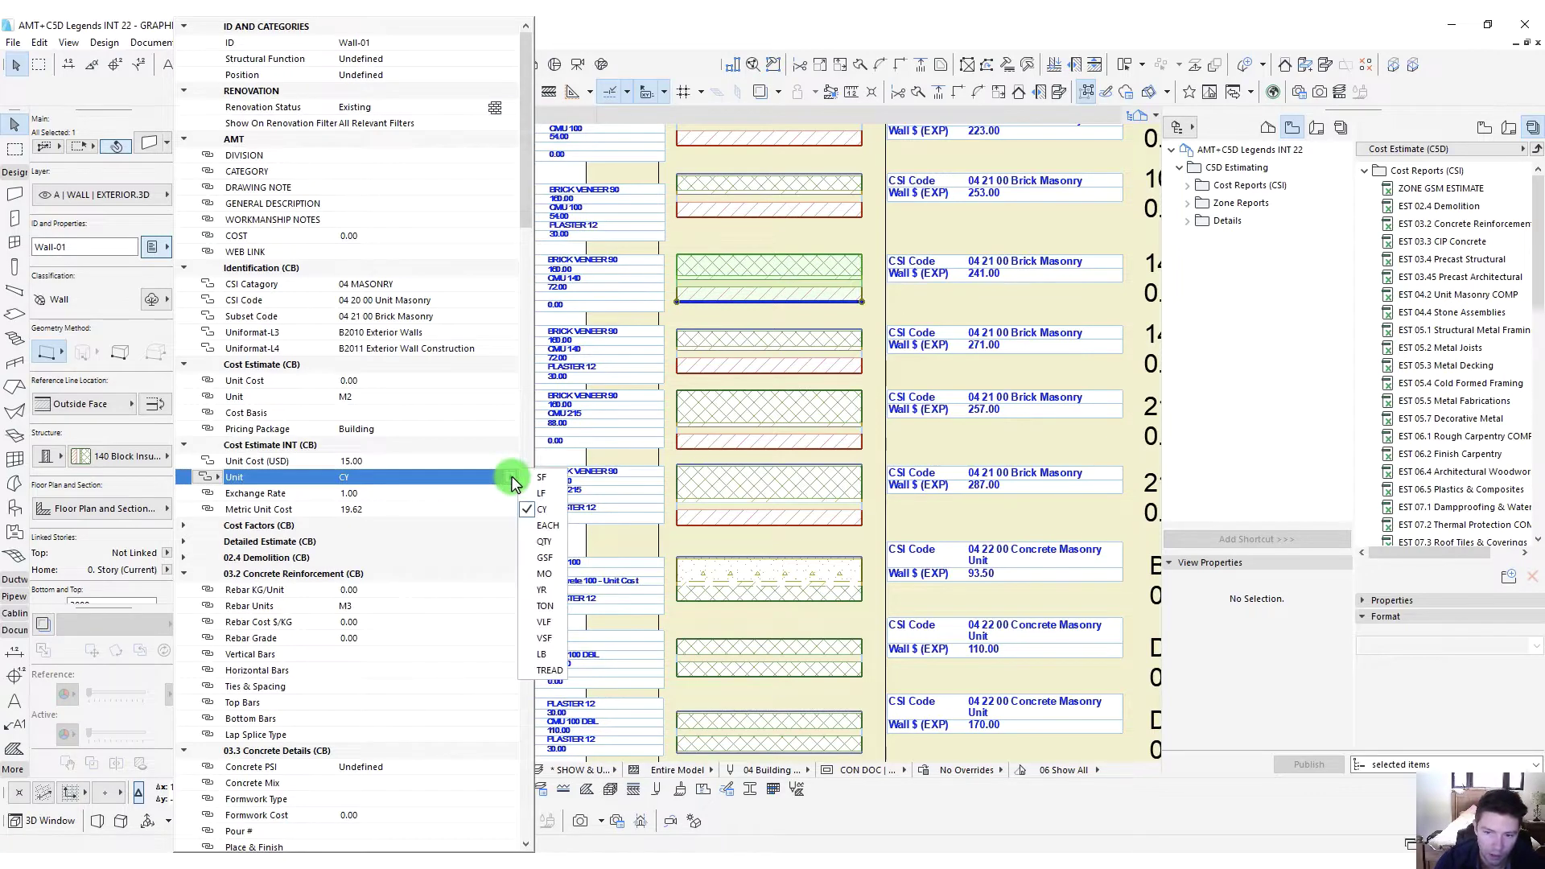
click(512, 480)
click(650, 620)
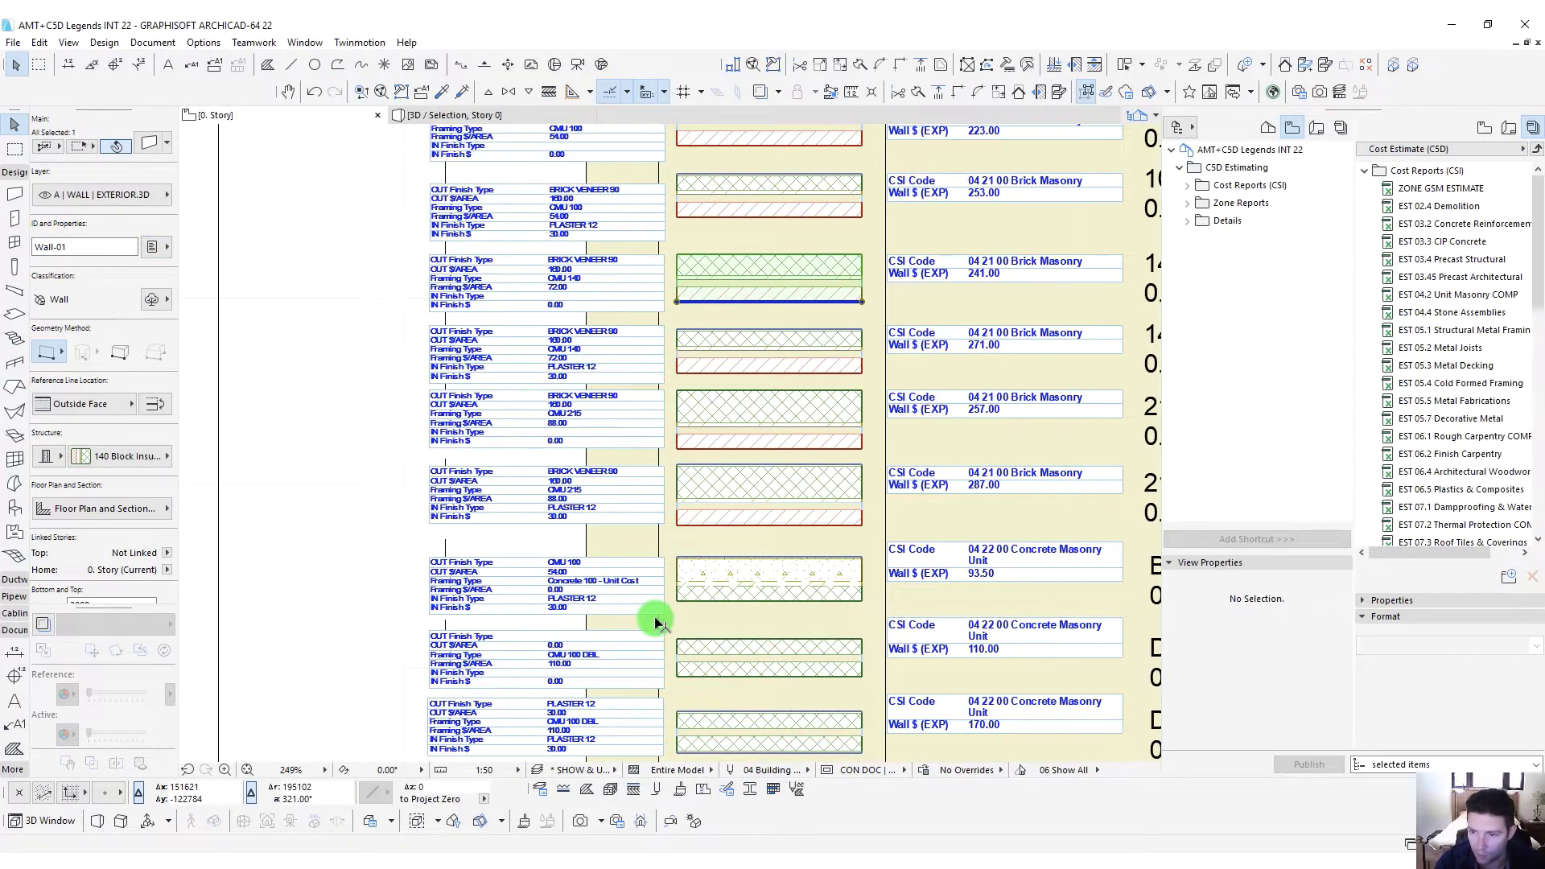
Deselect the wall and pan the legend sheet to the Skinned Timber & Metal Stud Walls legend
key(Escape)
scroll(653, 503, down, 5)
middle_drag(902, 750, 521, 534)
scroll(644, 440, down, 1)
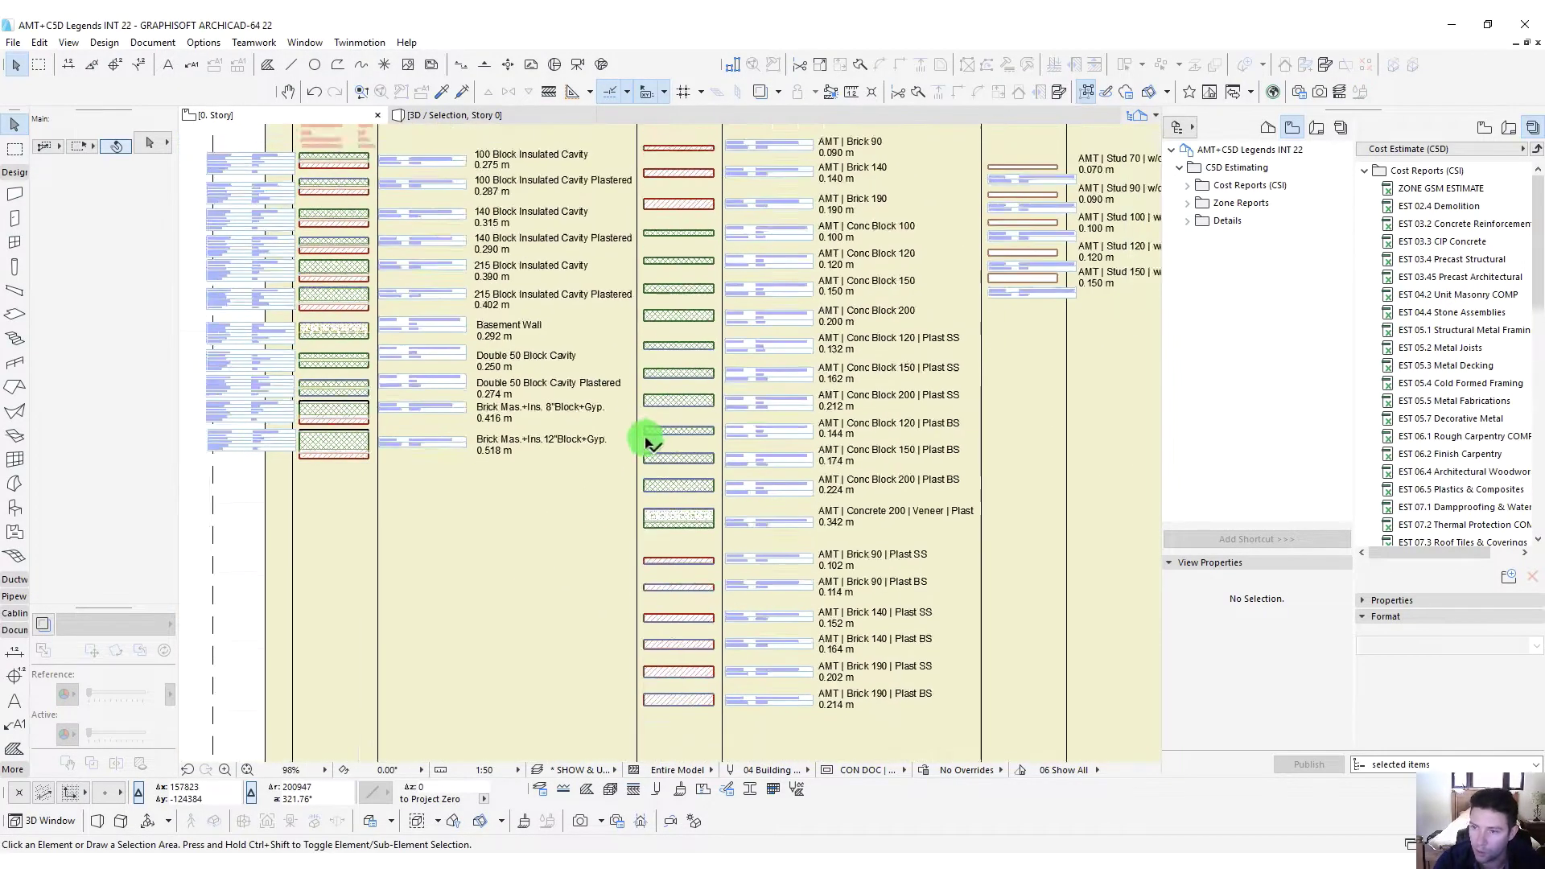
scroll(595, 495, down, 2)
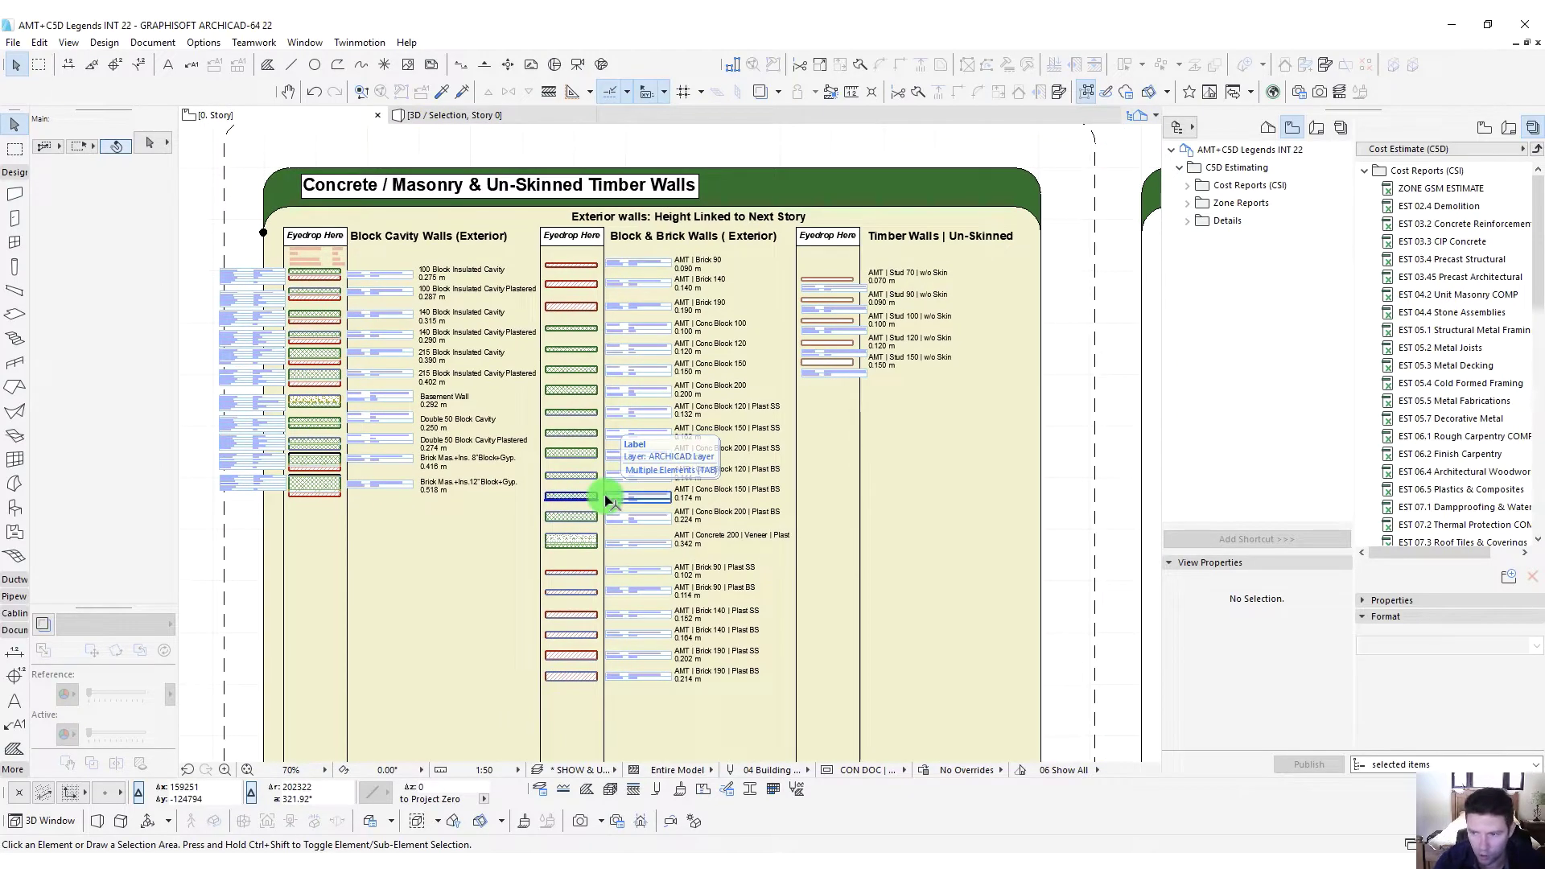
middle_drag(583, 555, 628, 175)
middle_drag(710, 401, 712, 372)
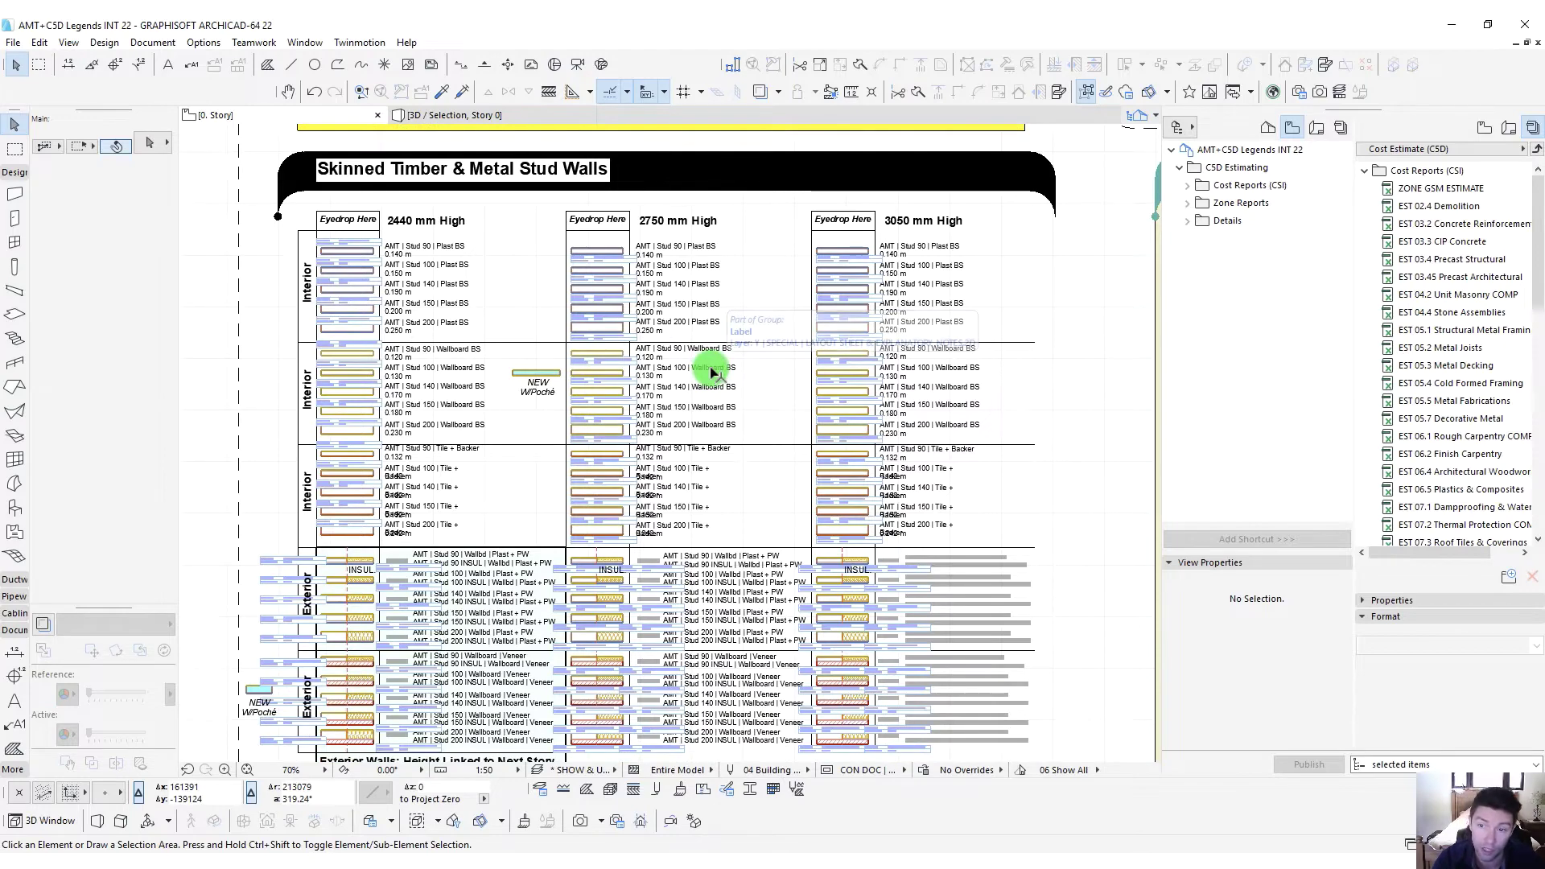
scroll(690, 406, down, 2)
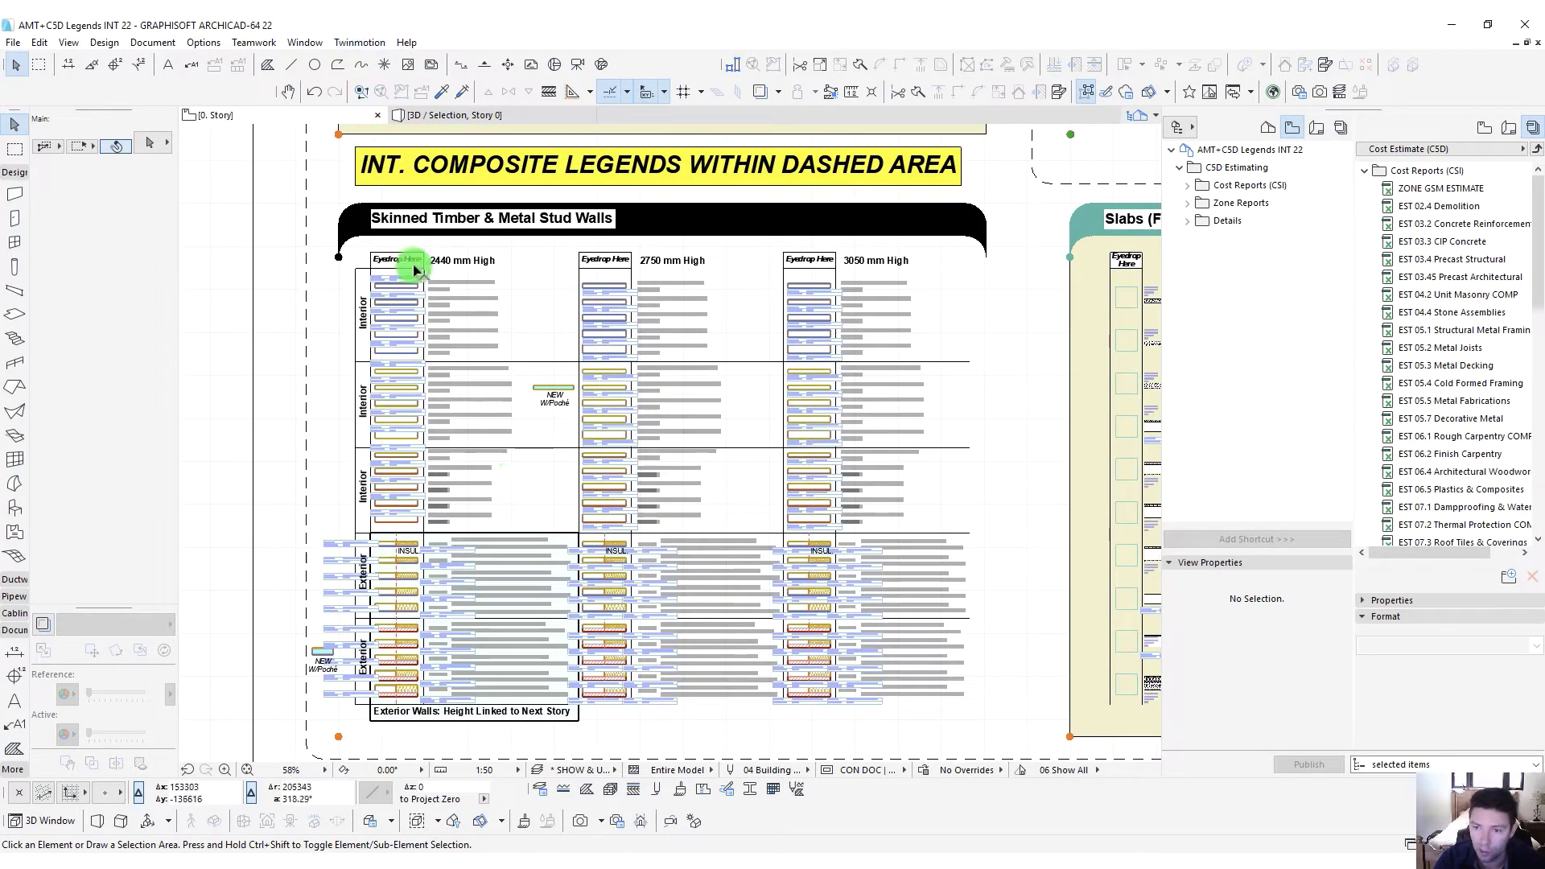
scroll(415, 271, up, 2)
scroll(375, 411, up, 3)
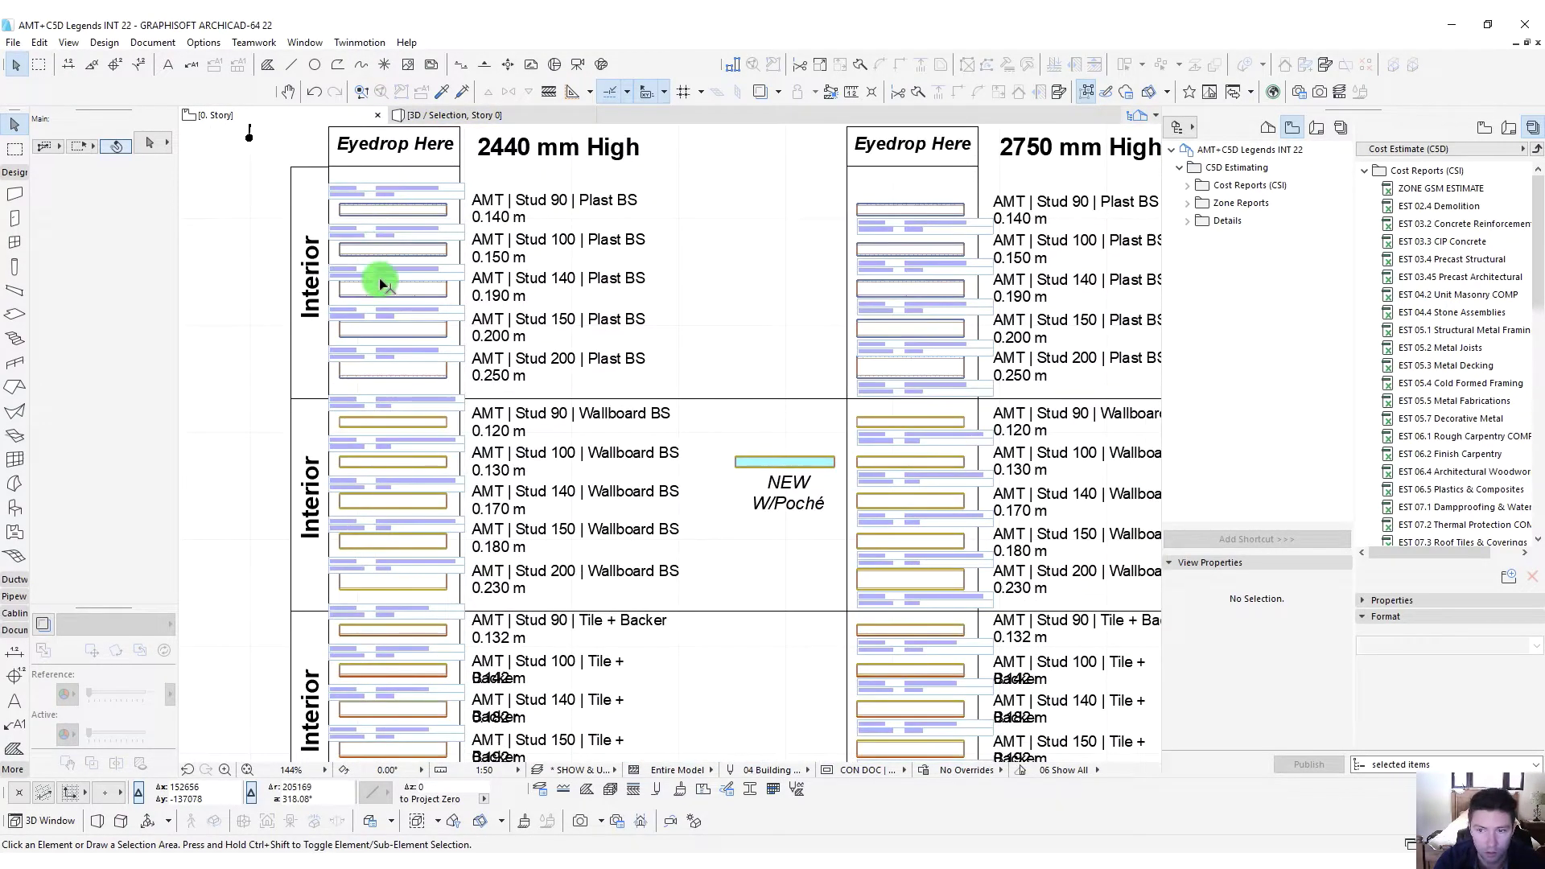
Review the Wallboard wall rows and their CSI codes, then expand the Navigator's Details folder
middle_drag(443, 584, 469, 408)
scroll(384, 335, up, 4)
middle_drag(419, 322, 396, 424)
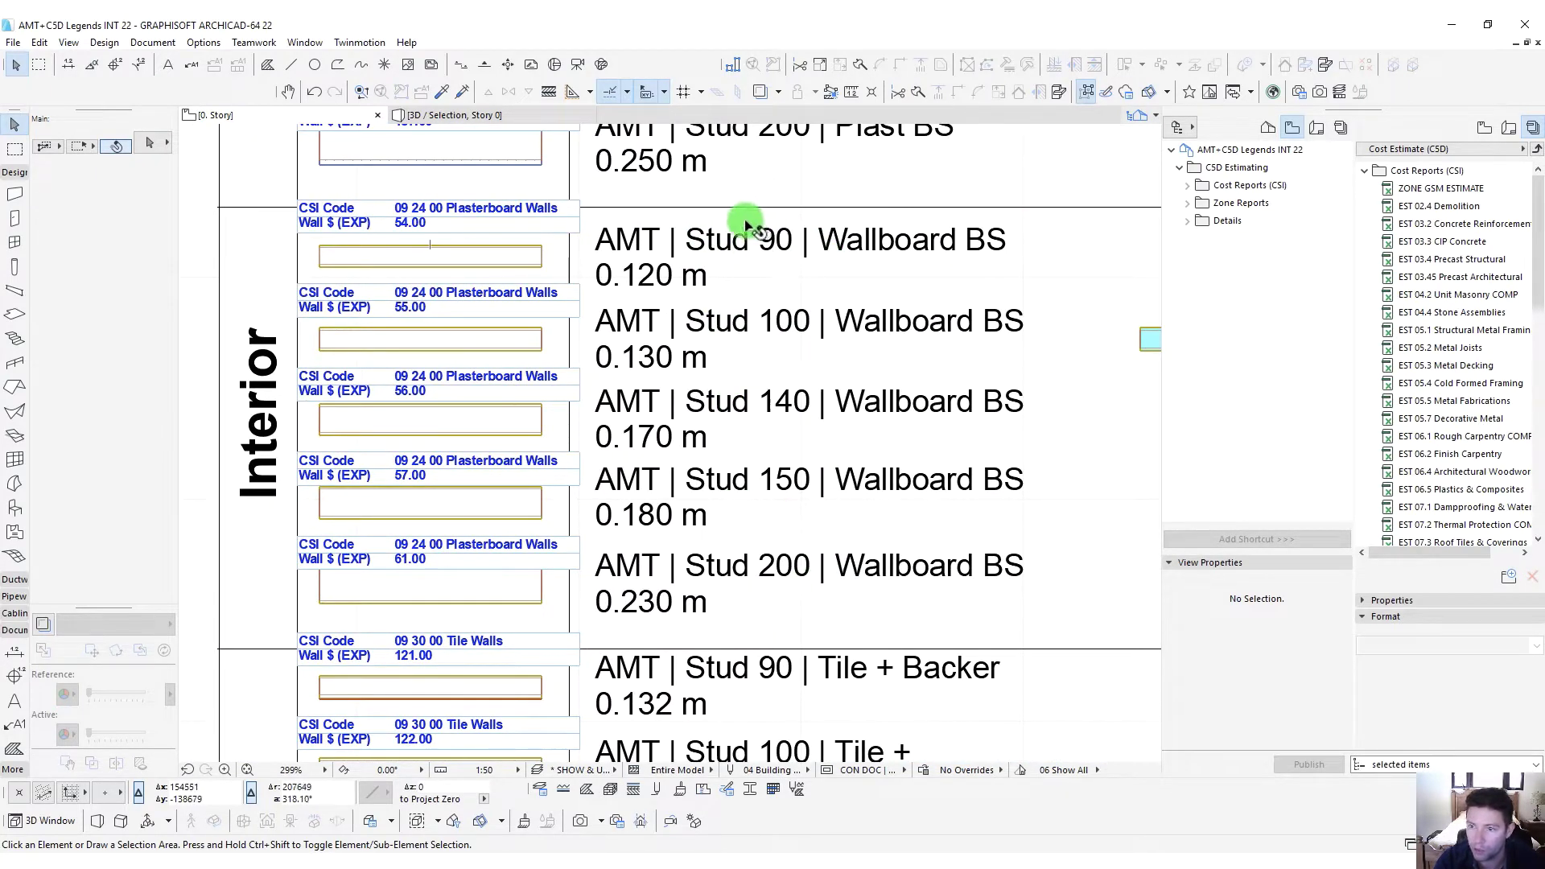
scroll(761, 258, down, 1)
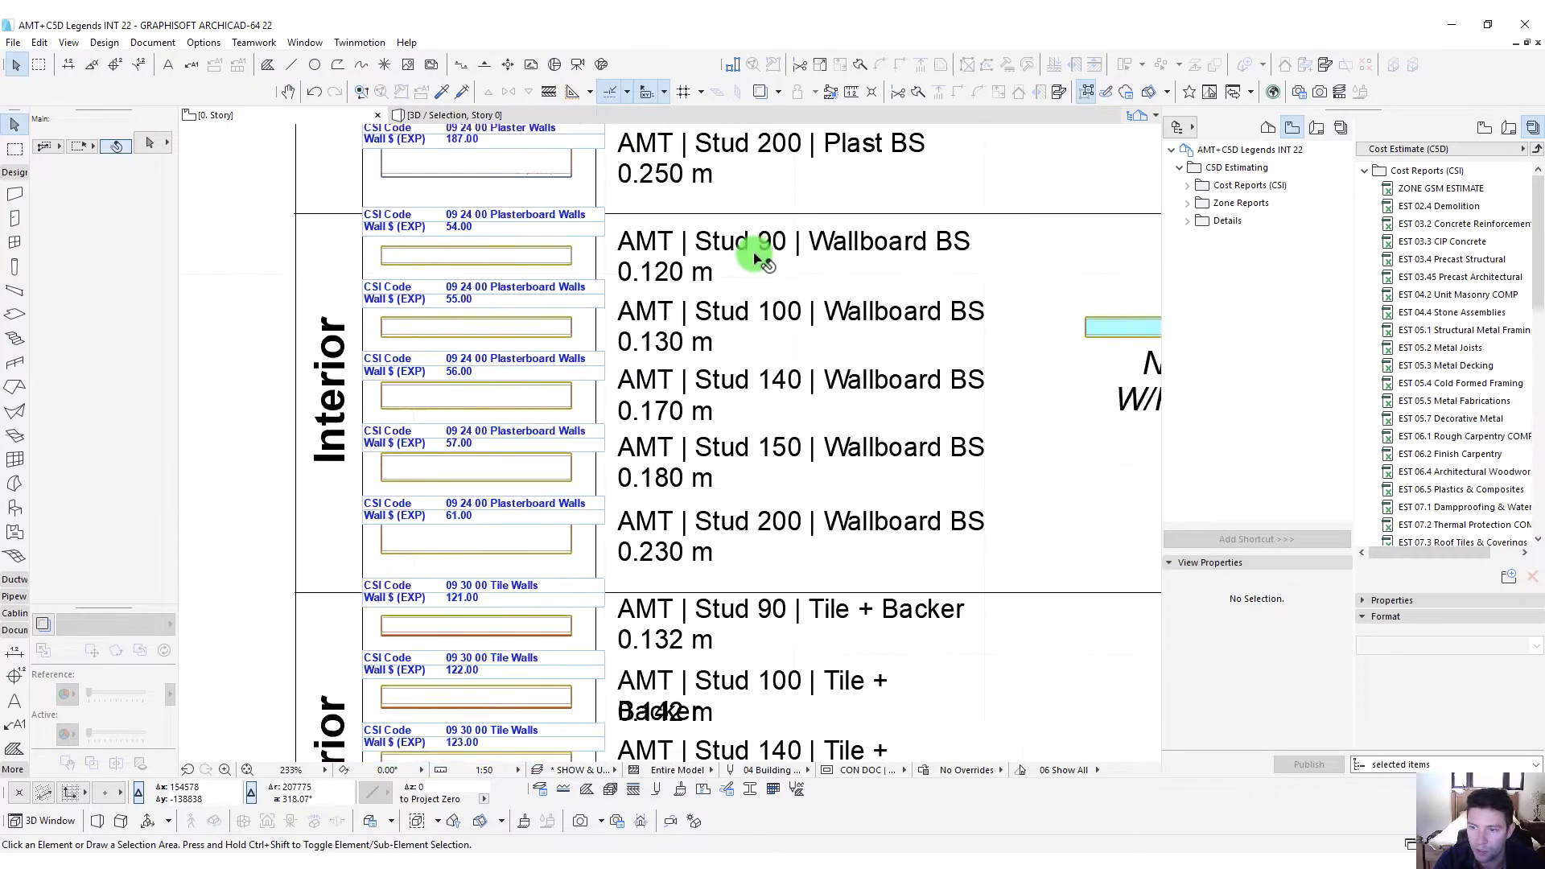
scroll(760, 258, down, 4)
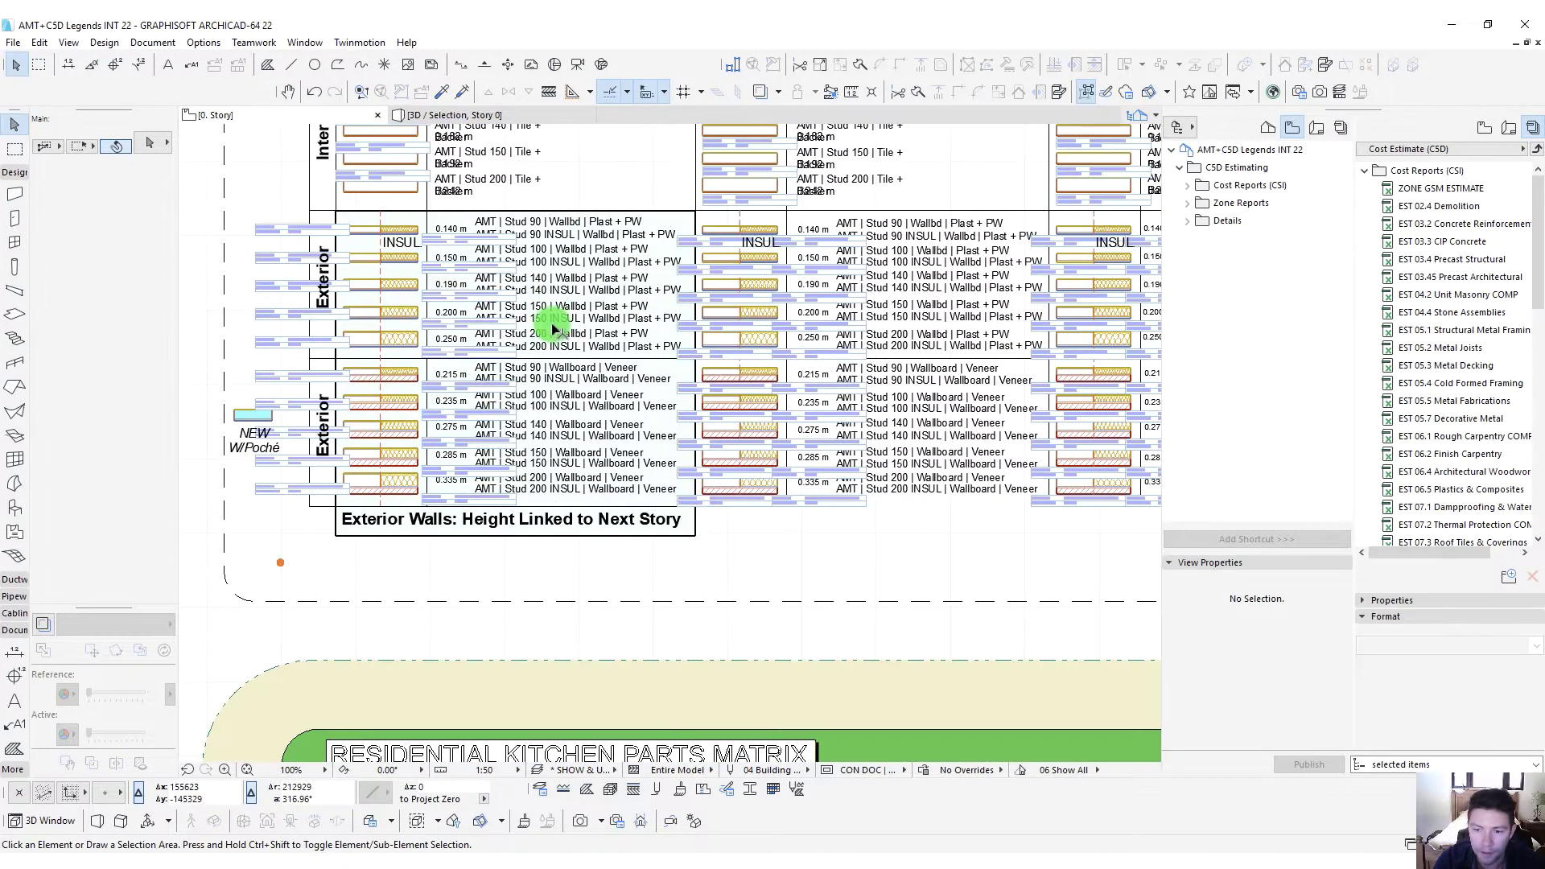
scroll(708, 515, down, 3)
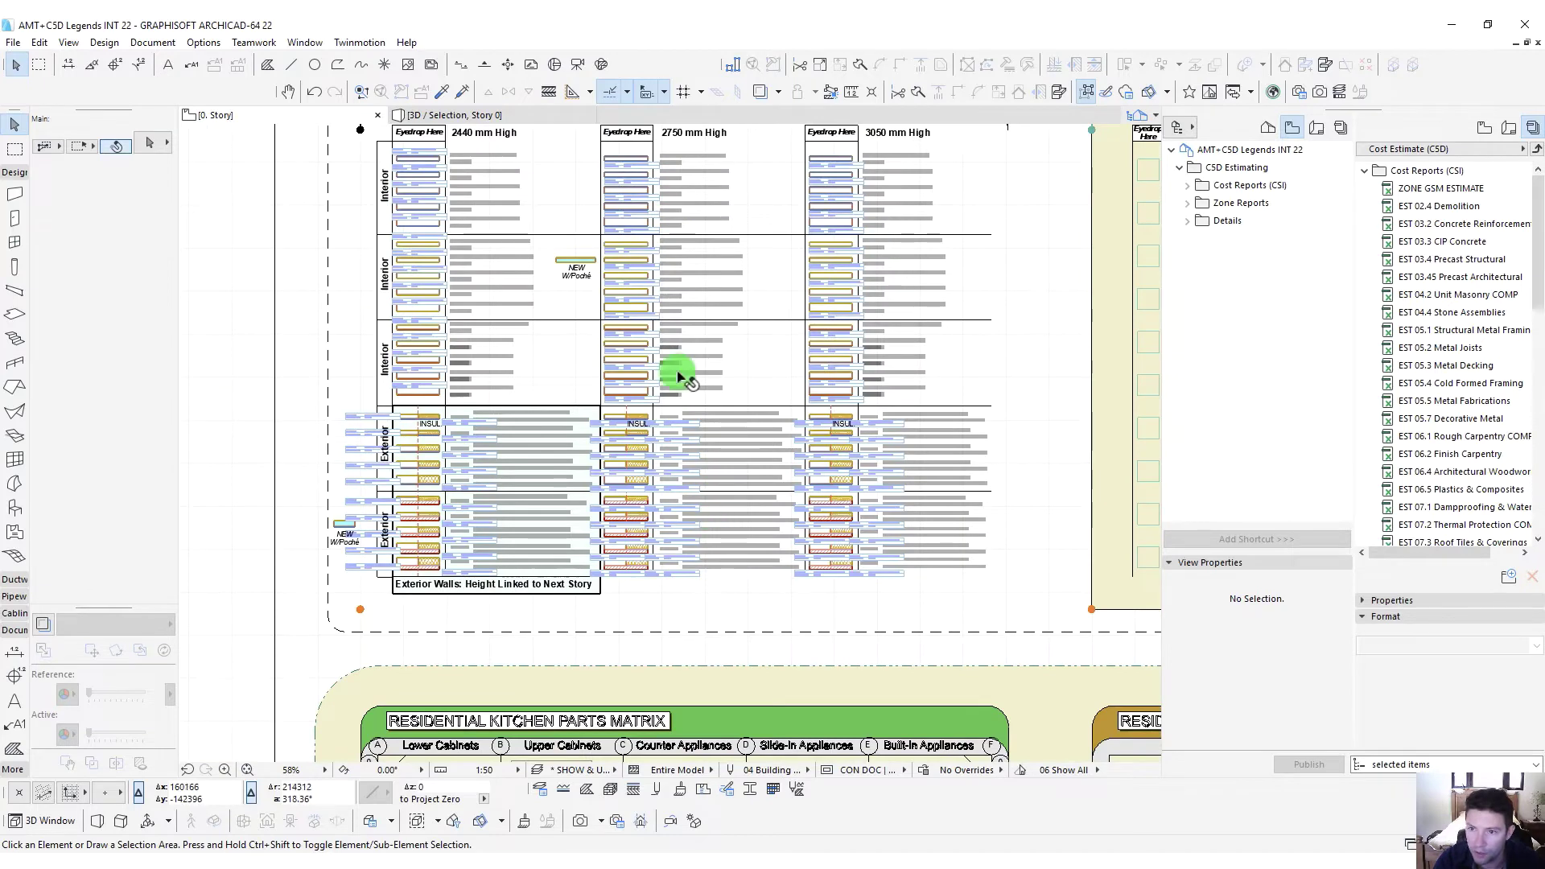
scroll(648, 426, up, 2)
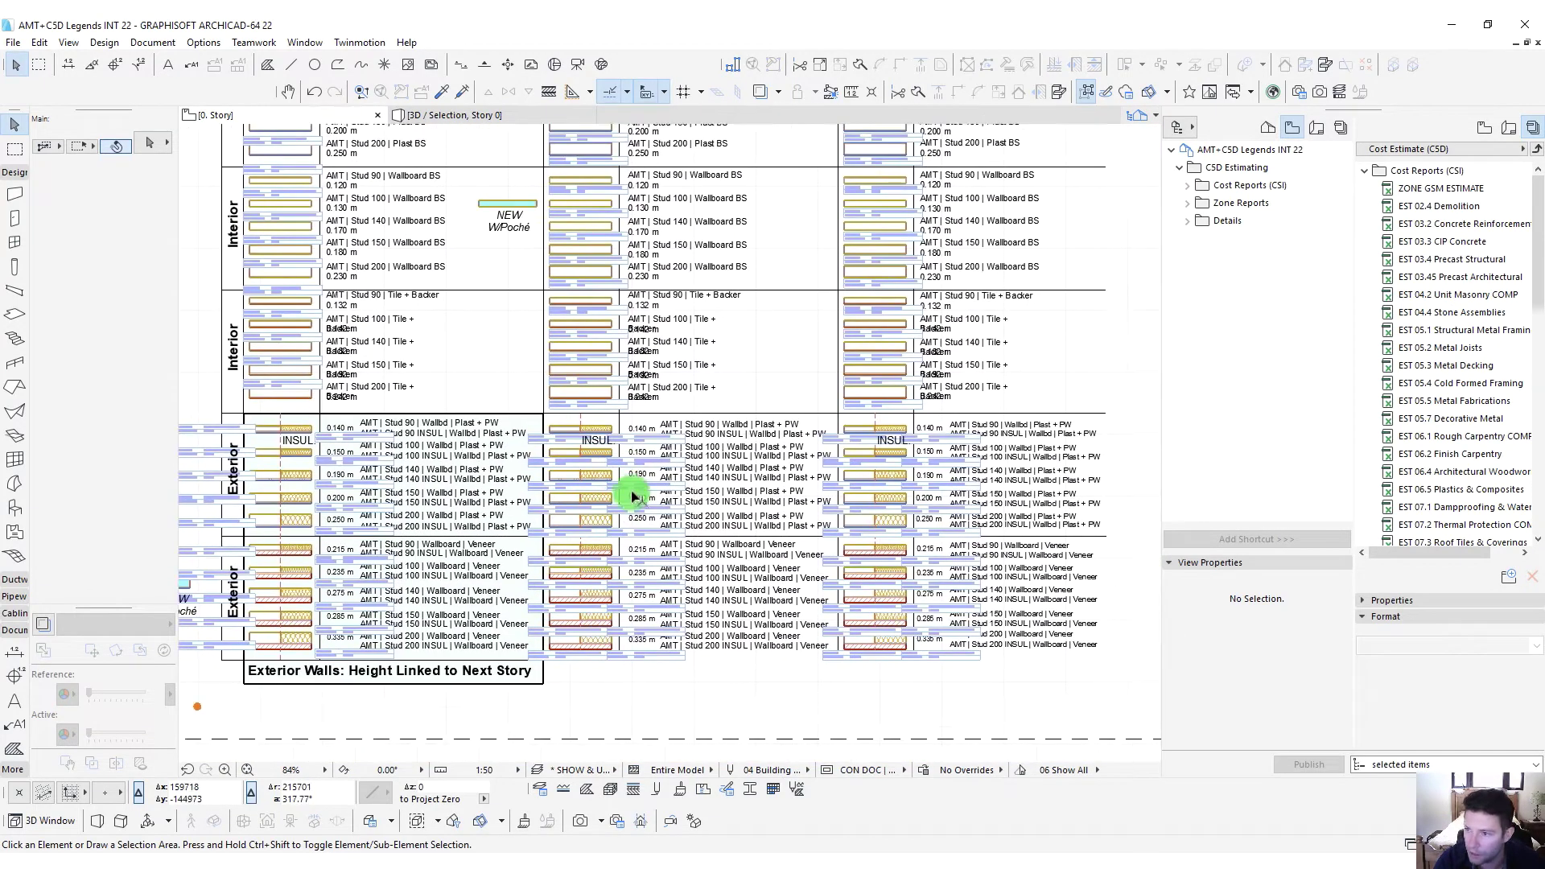
double_click(1227, 221)
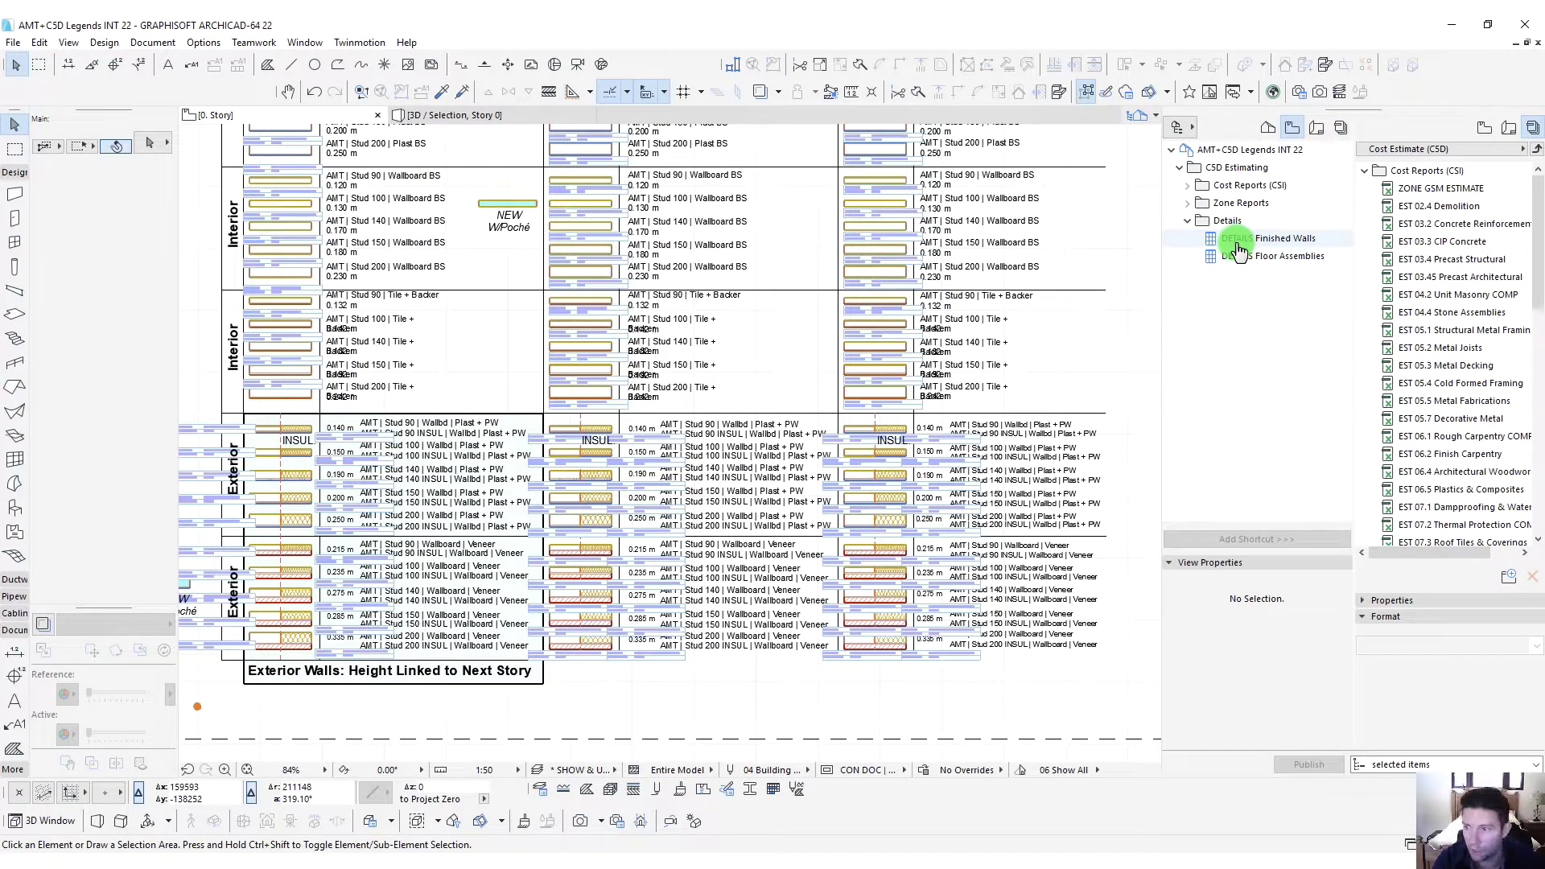
Open the DETAILS Finished Walls schedule and look over its Sheathing Type column
click(1252, 240)
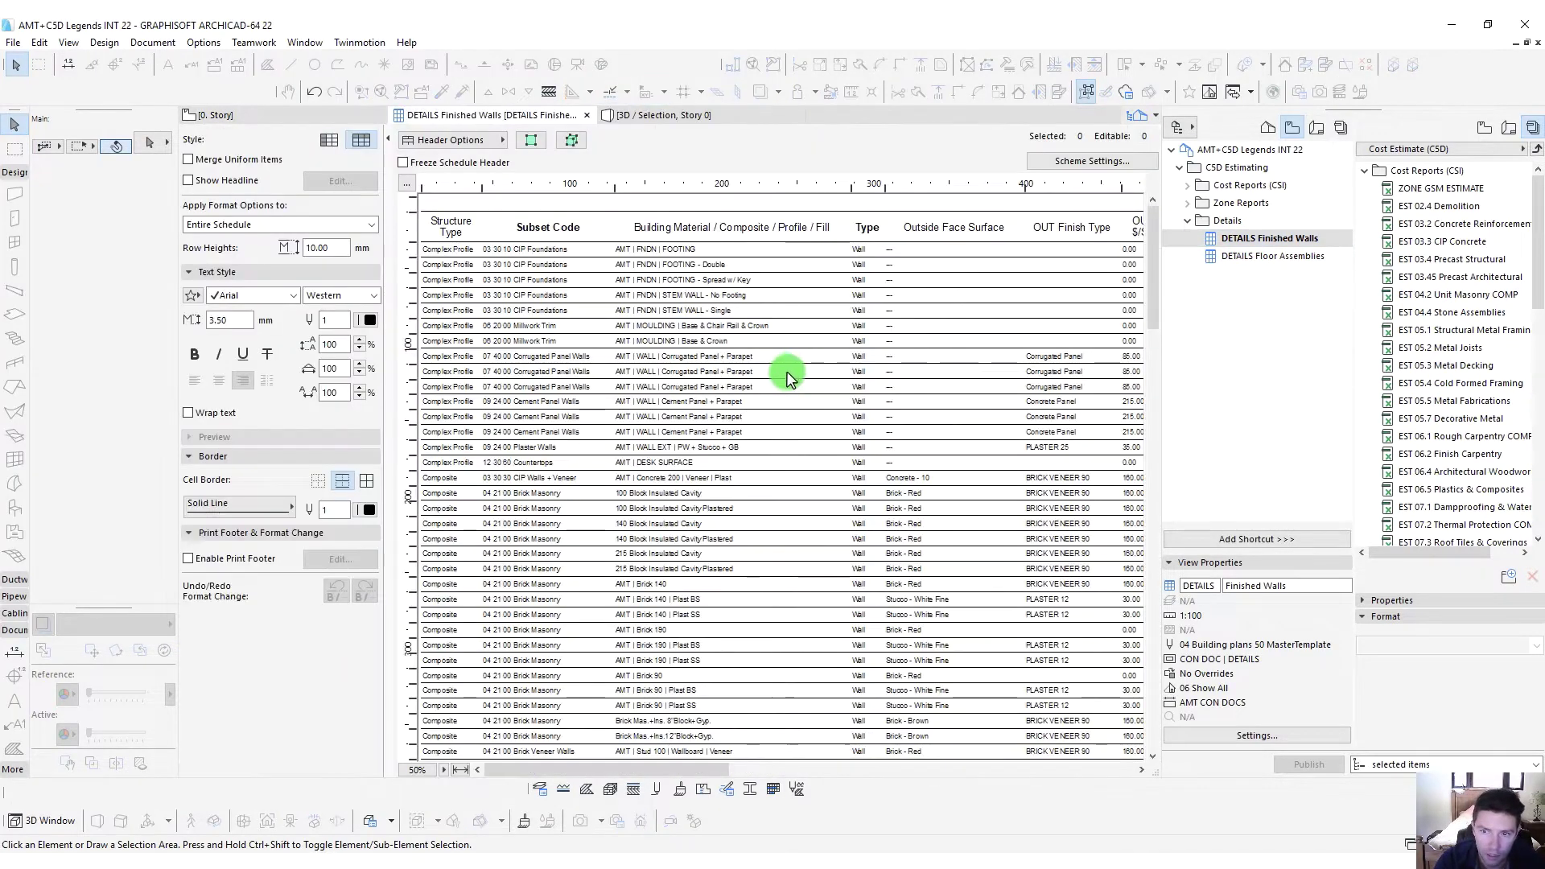
drag(626, 771, 794, 775)
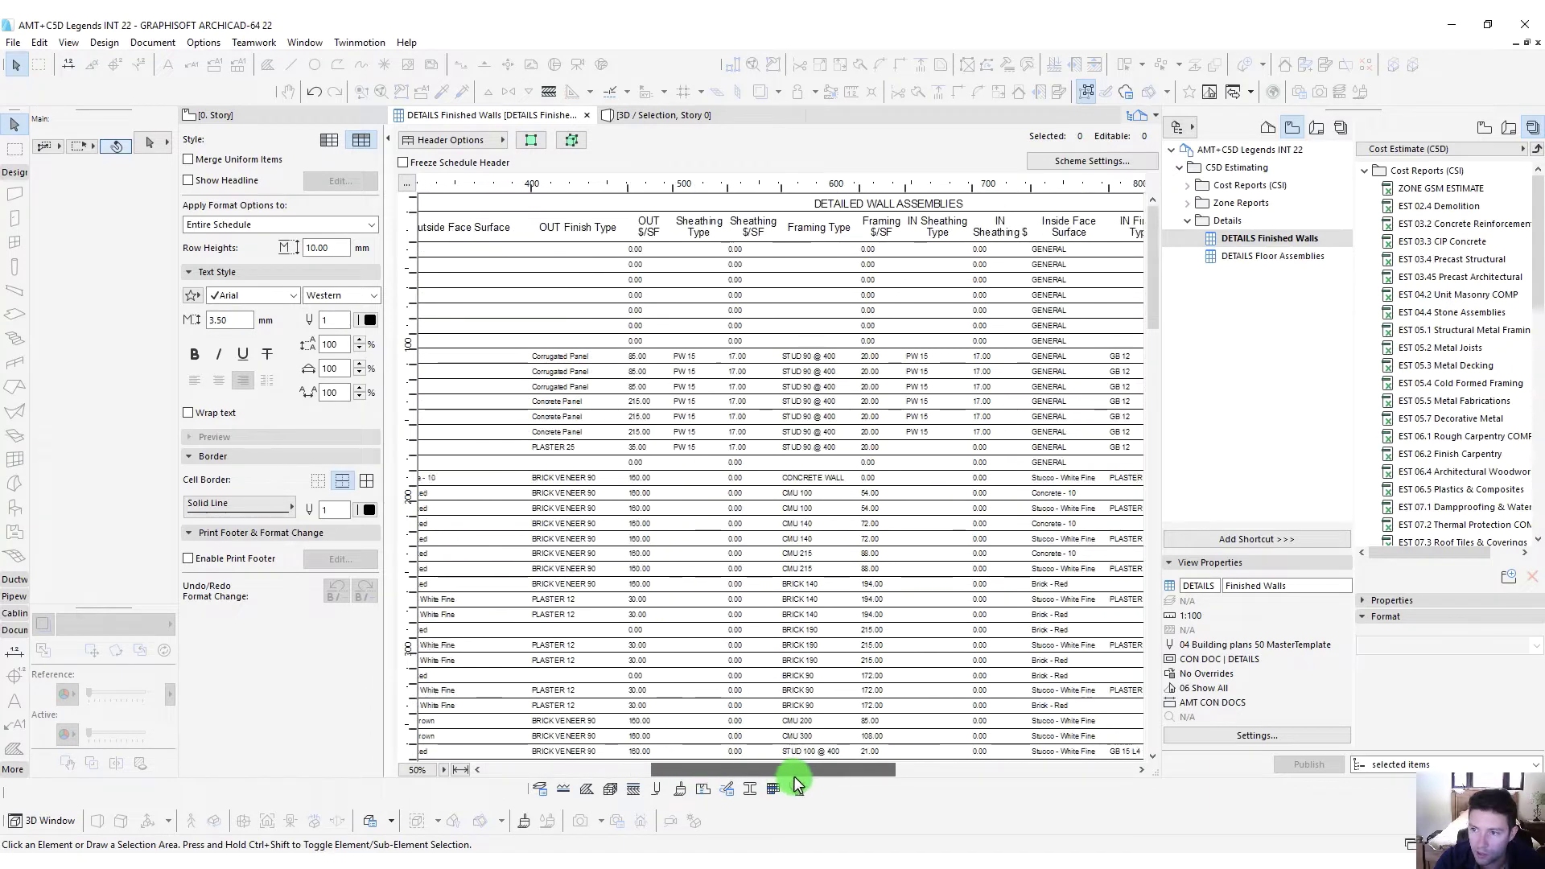
click(640, 389)
scroll(684, 481, down, 10)
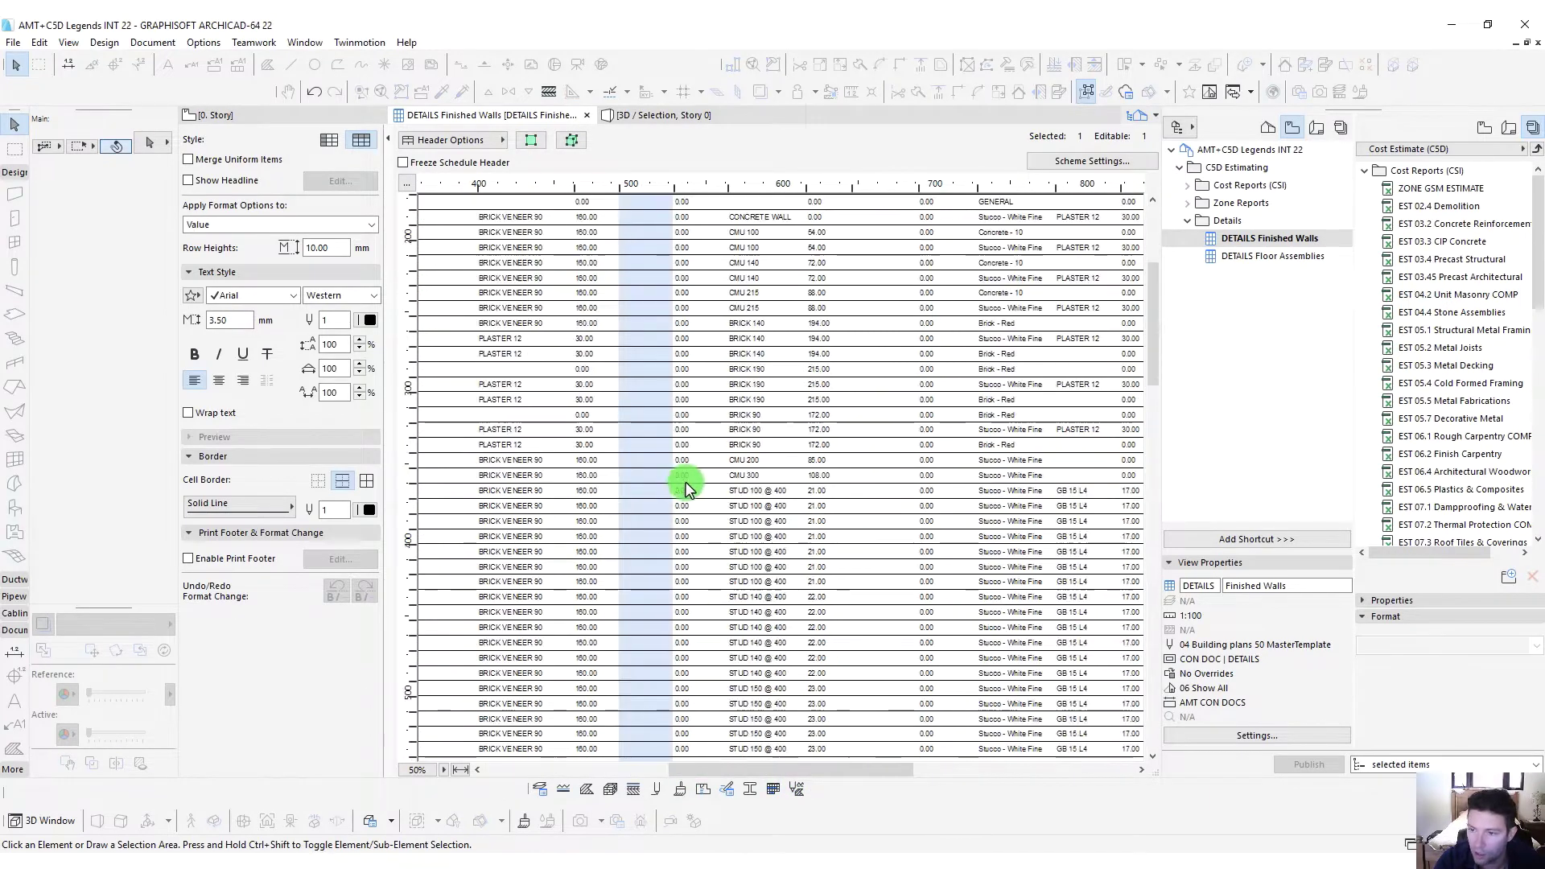
Open Finished Walls Property Values INT.xlsx from the Cost Property Details folder
click(141, 860)
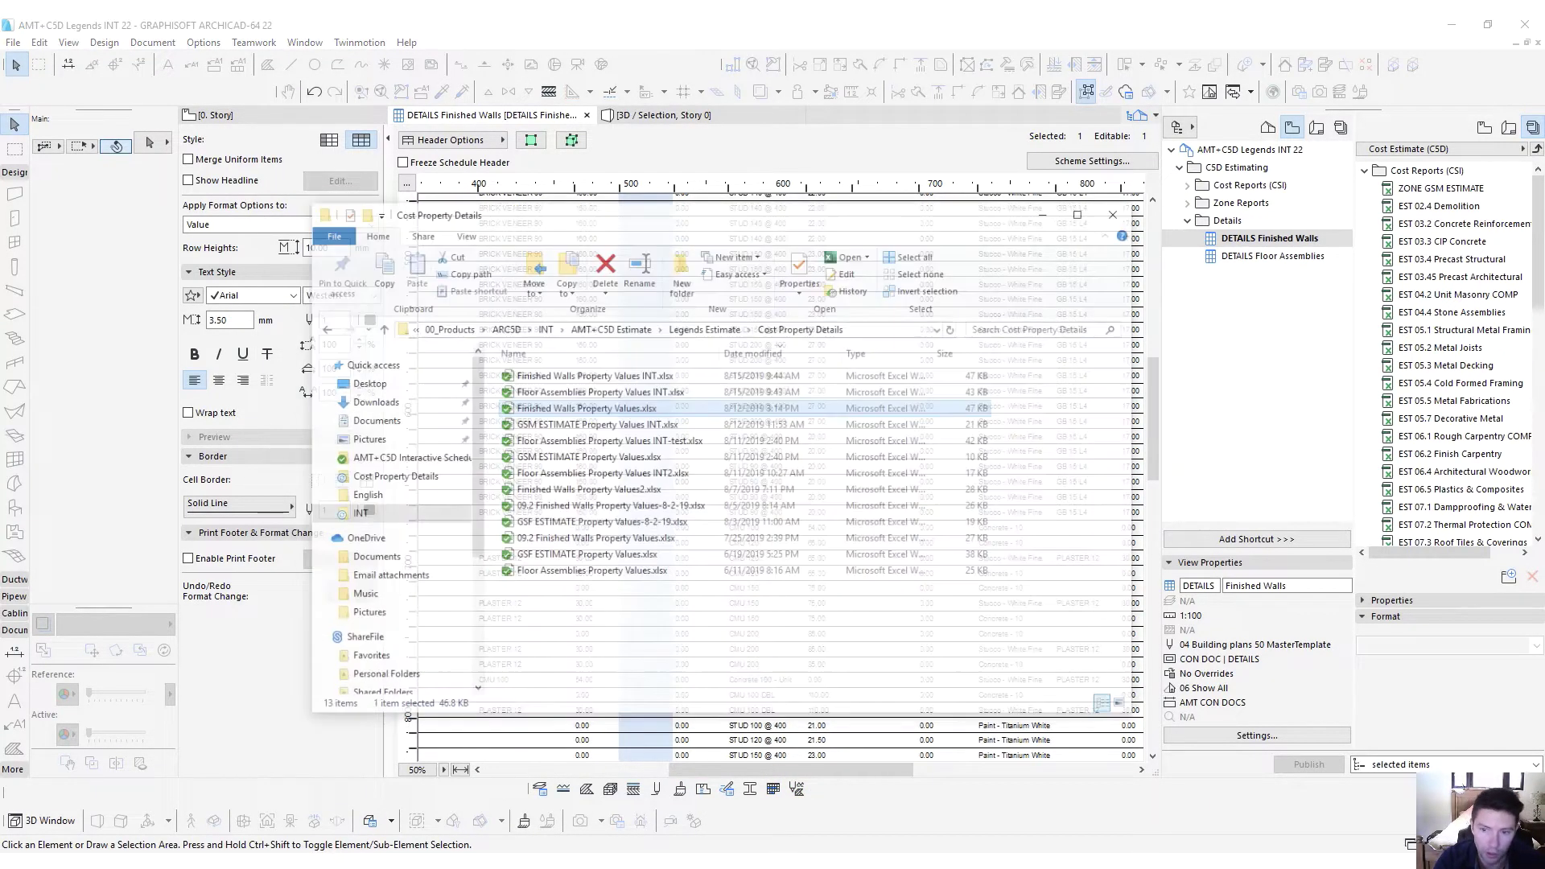
click(641, 623)
double_click(593, 351)
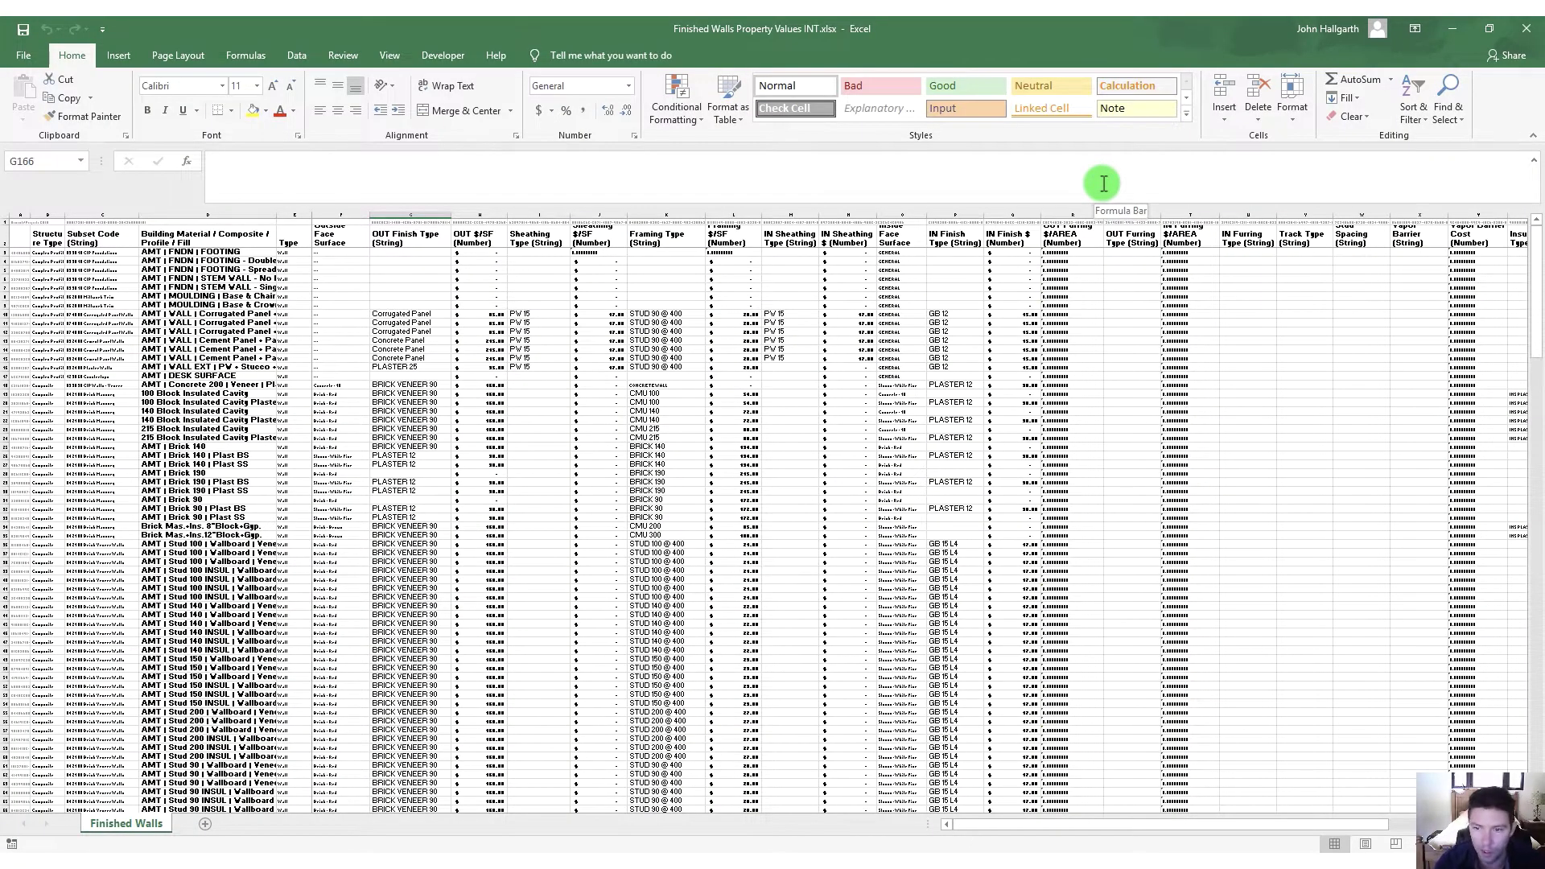
Scroll to the unit-price table and select the column E prices from row 174 to 220
ctrl+scroll(207, 456, up, 2)
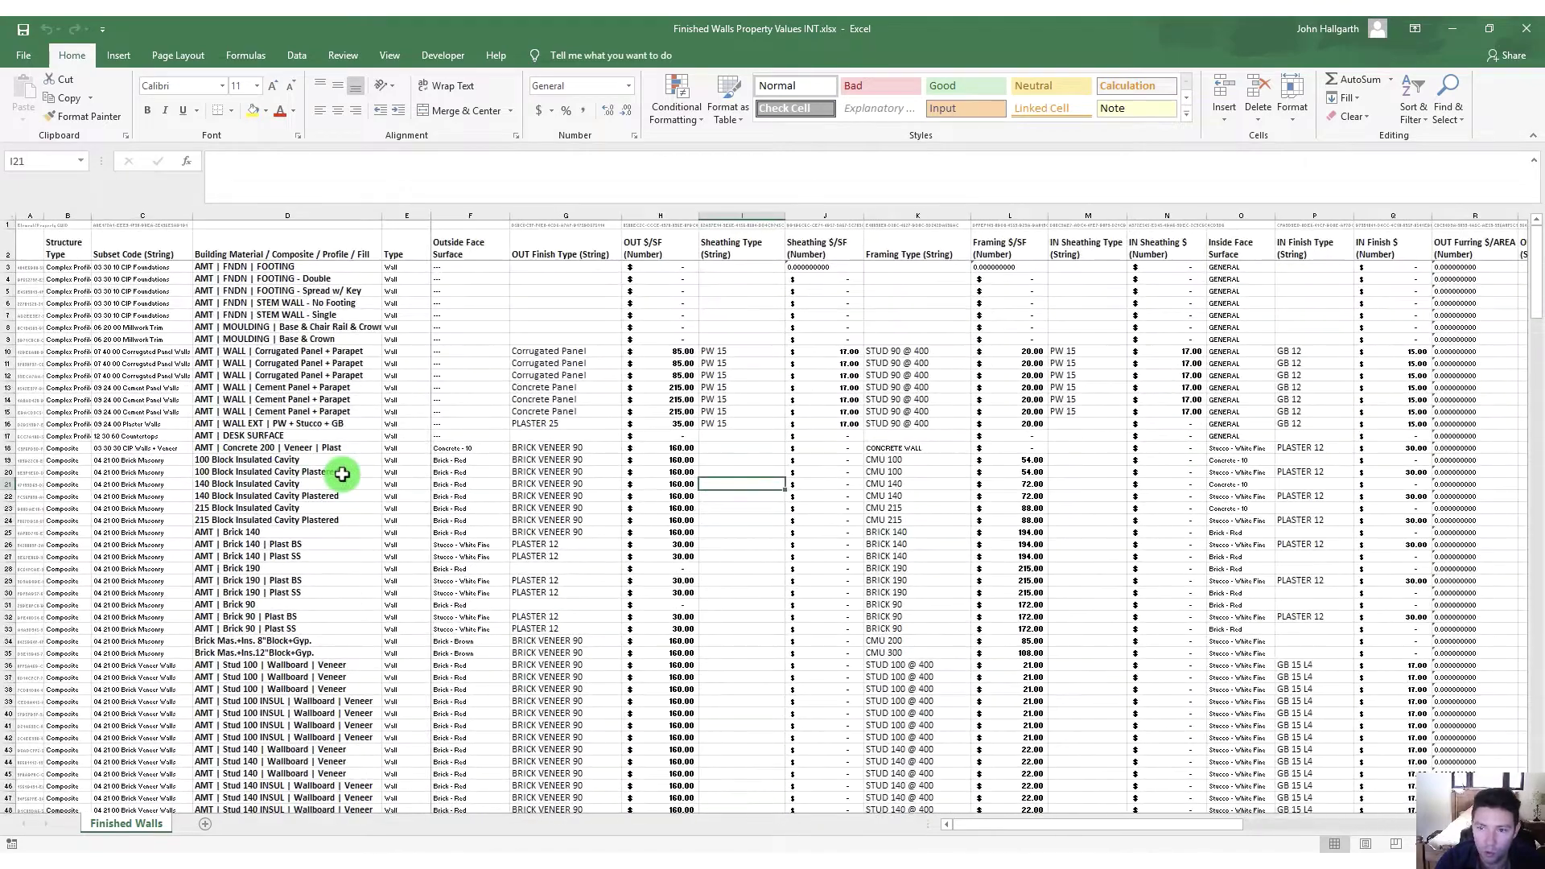
scroll(922, 455, down, 5)
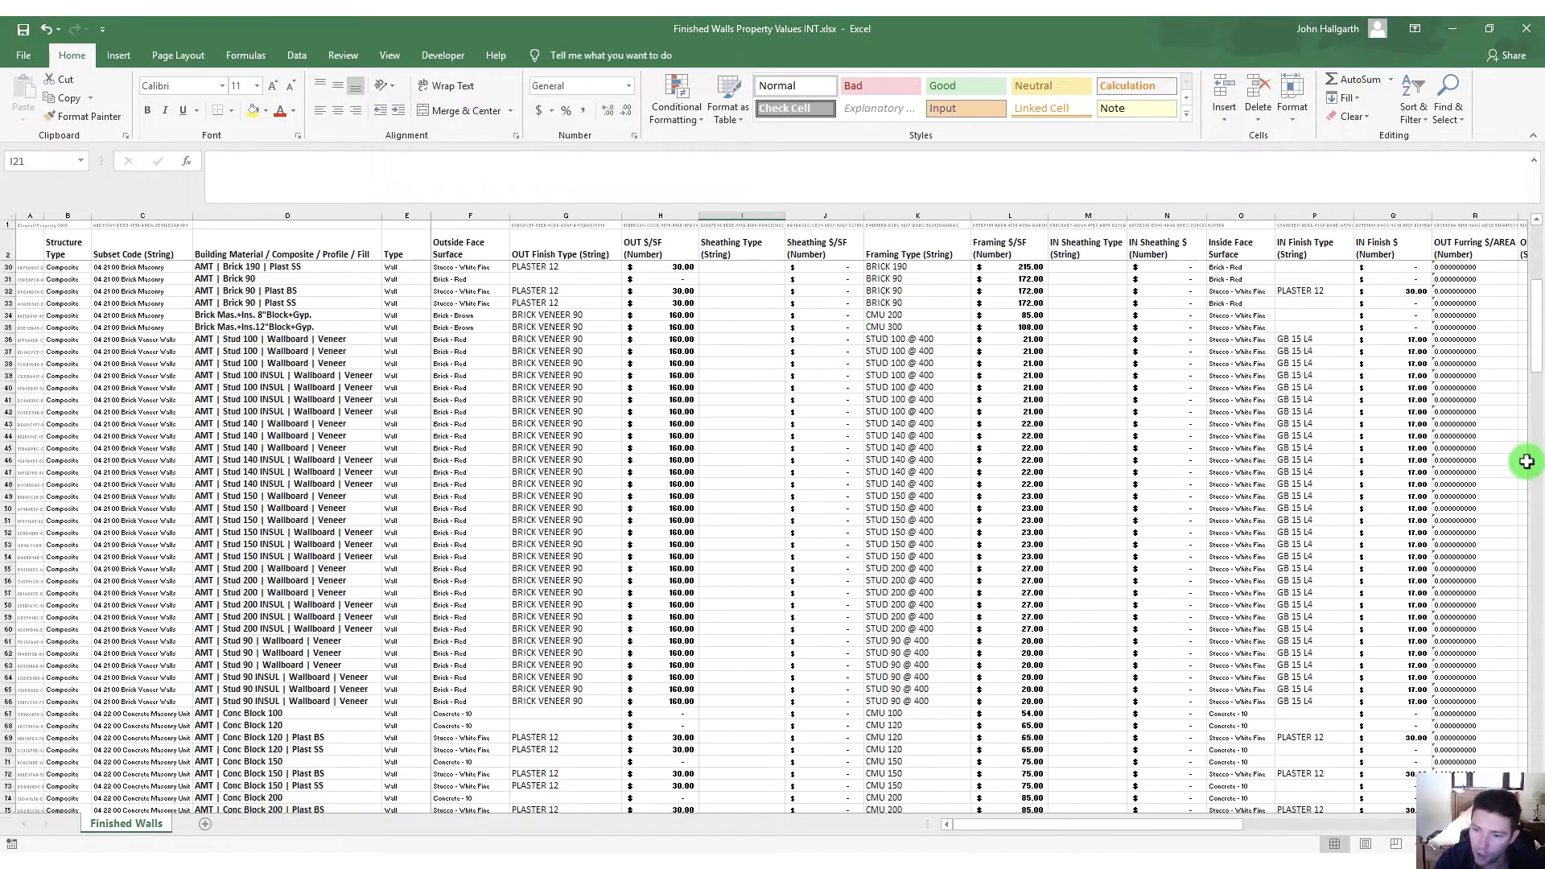
drag(1533, 384, 1537, 611)
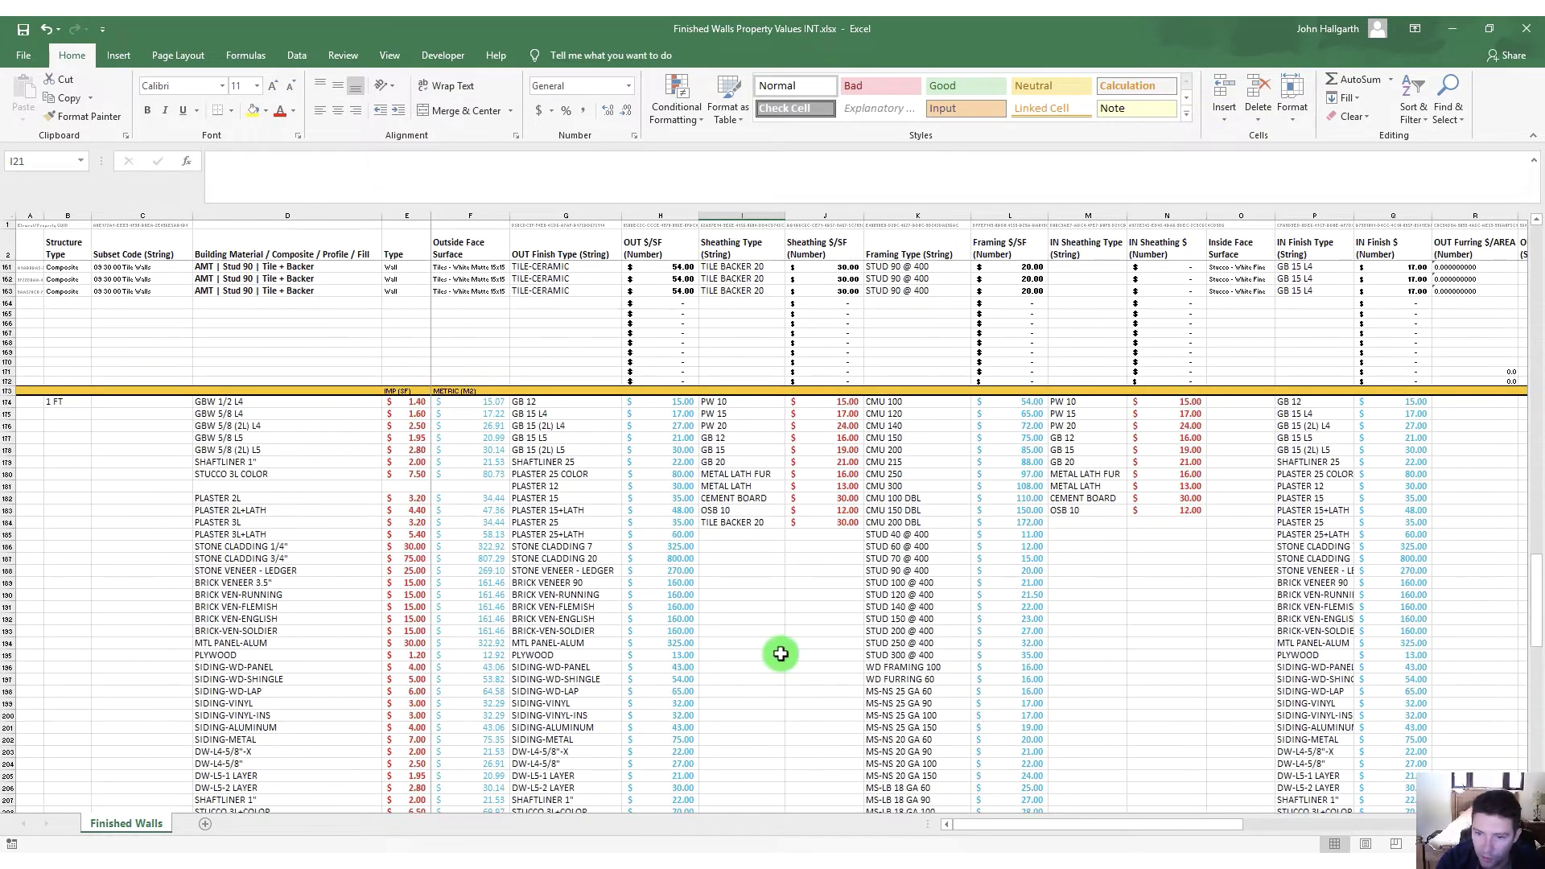
click(779, 655)
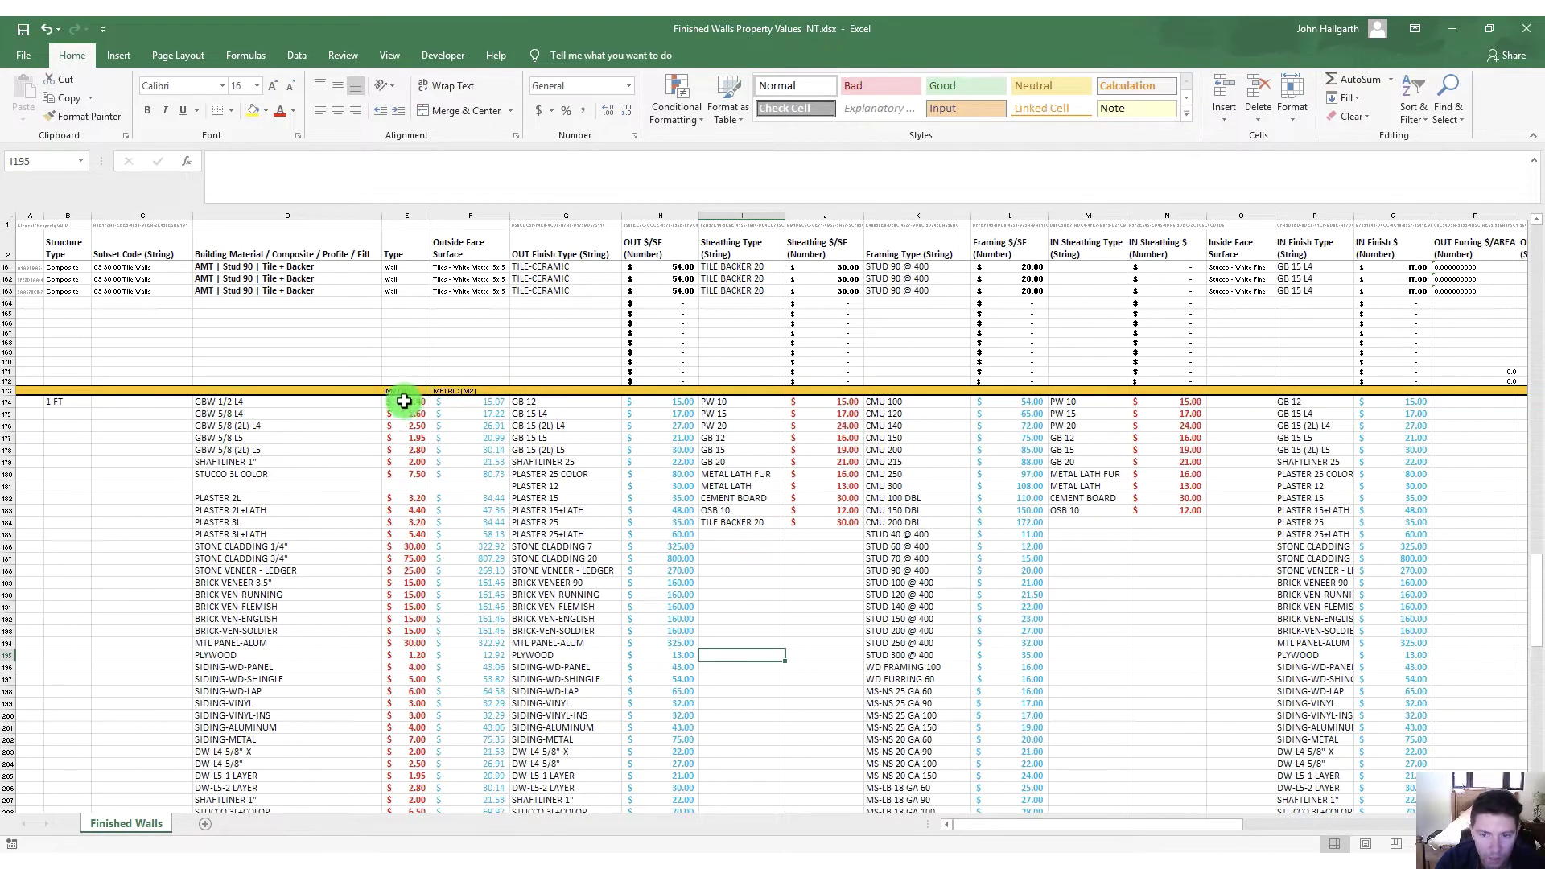
drag(404, 401, 297, 684)
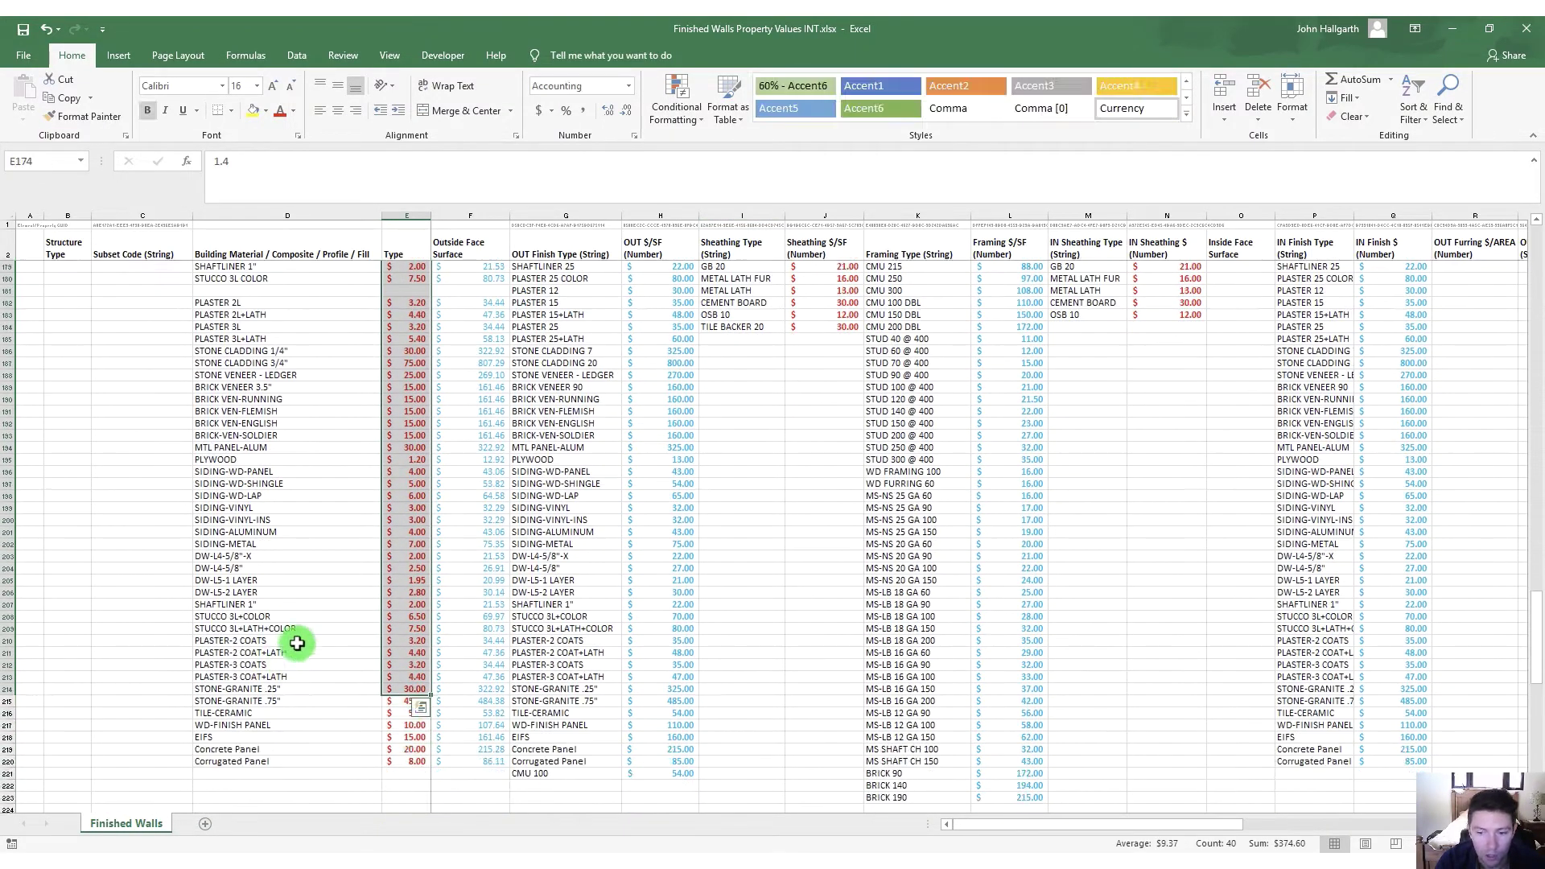
drag(408, 761, 397, 422)
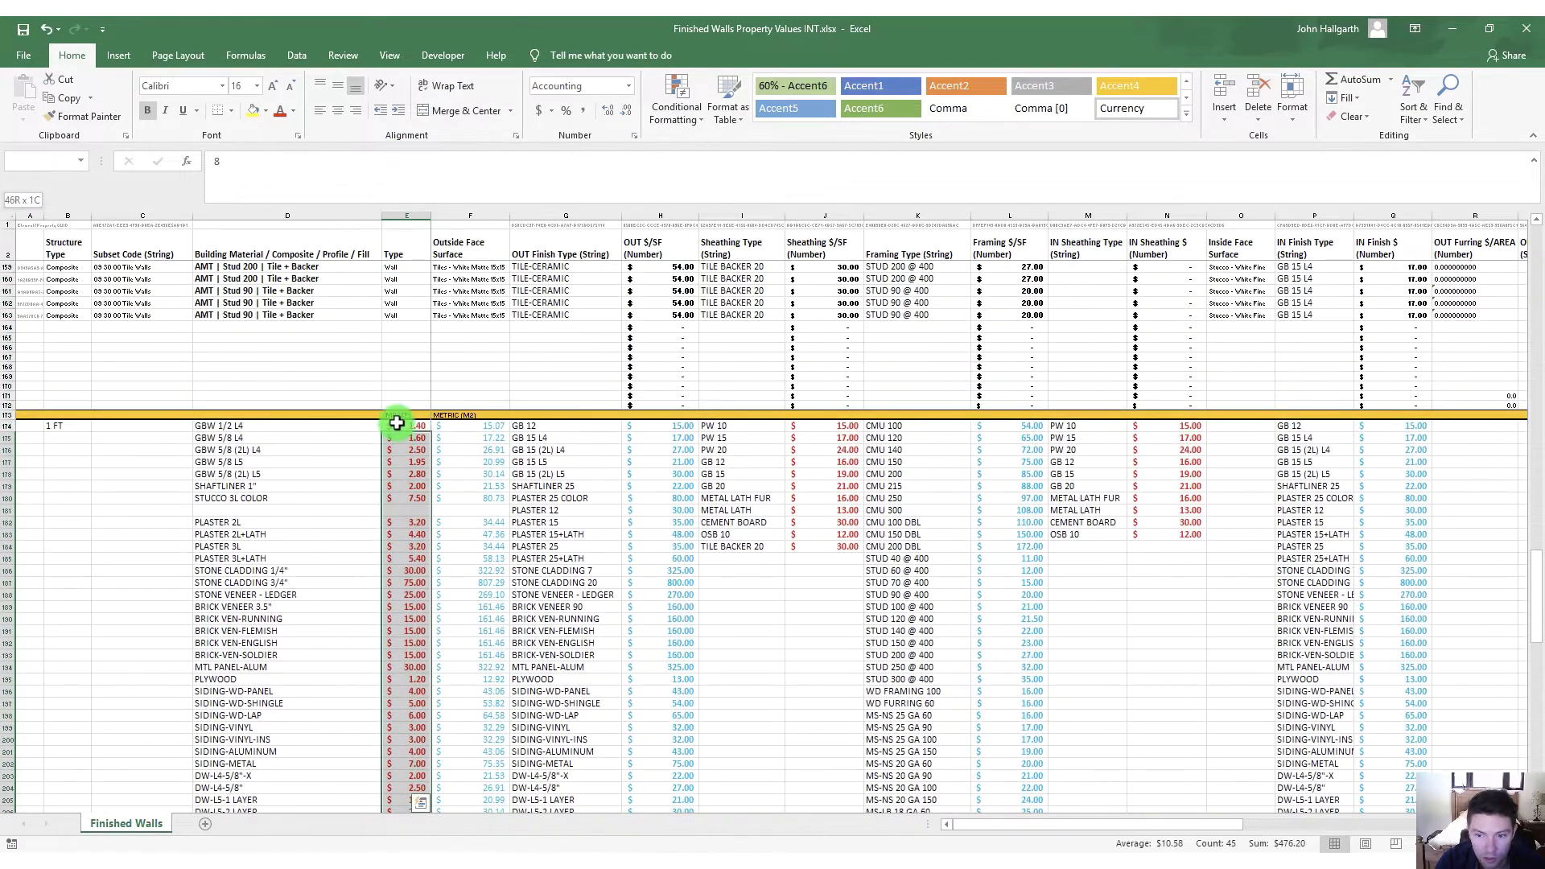
click(466, 426)
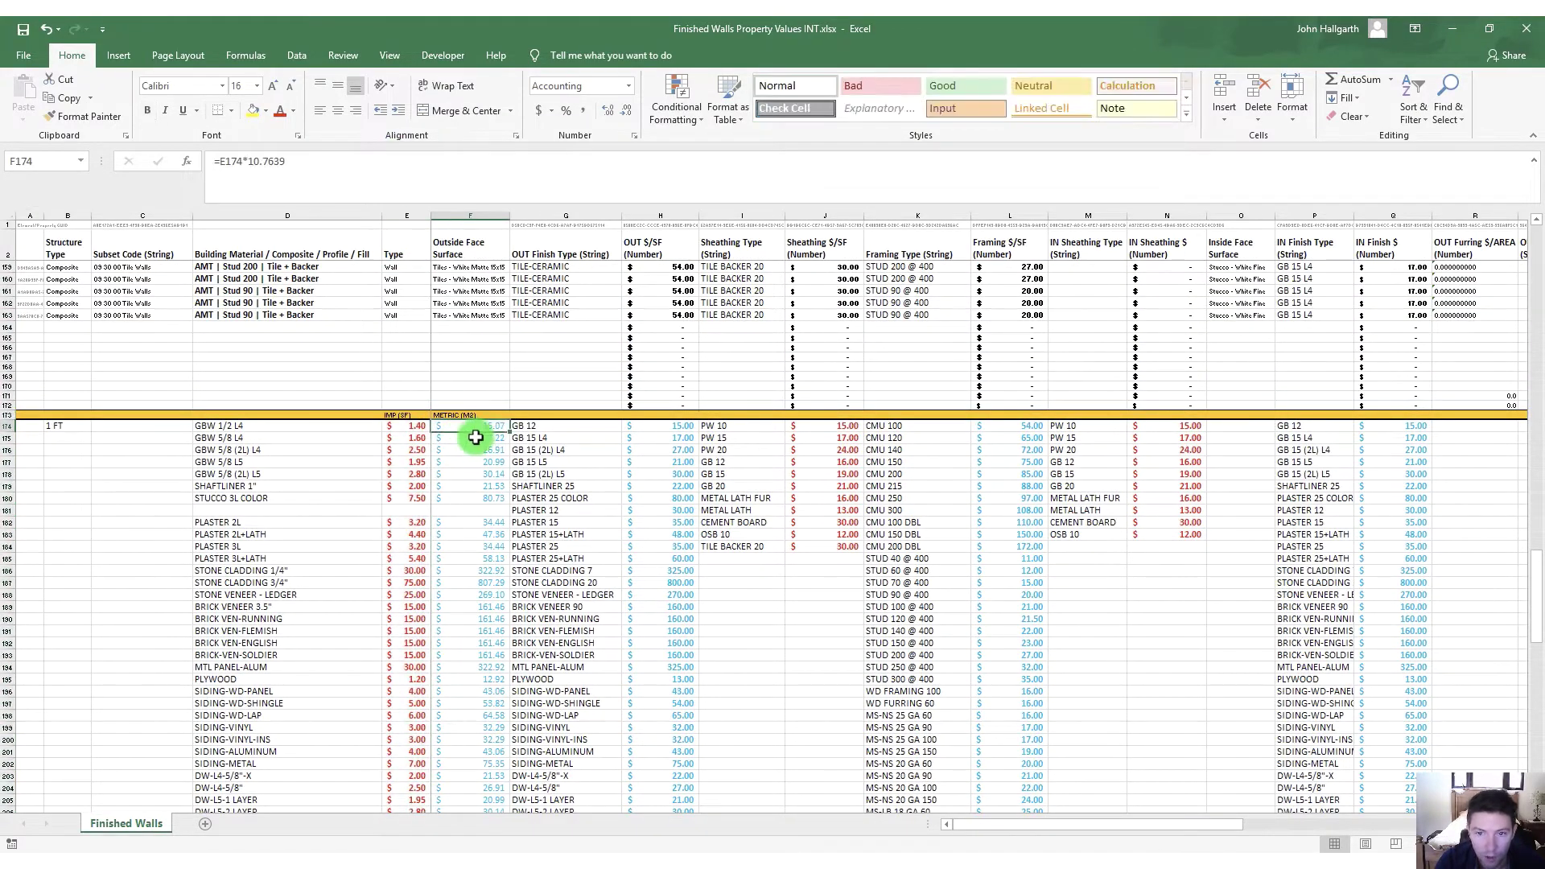
click(317, 161)
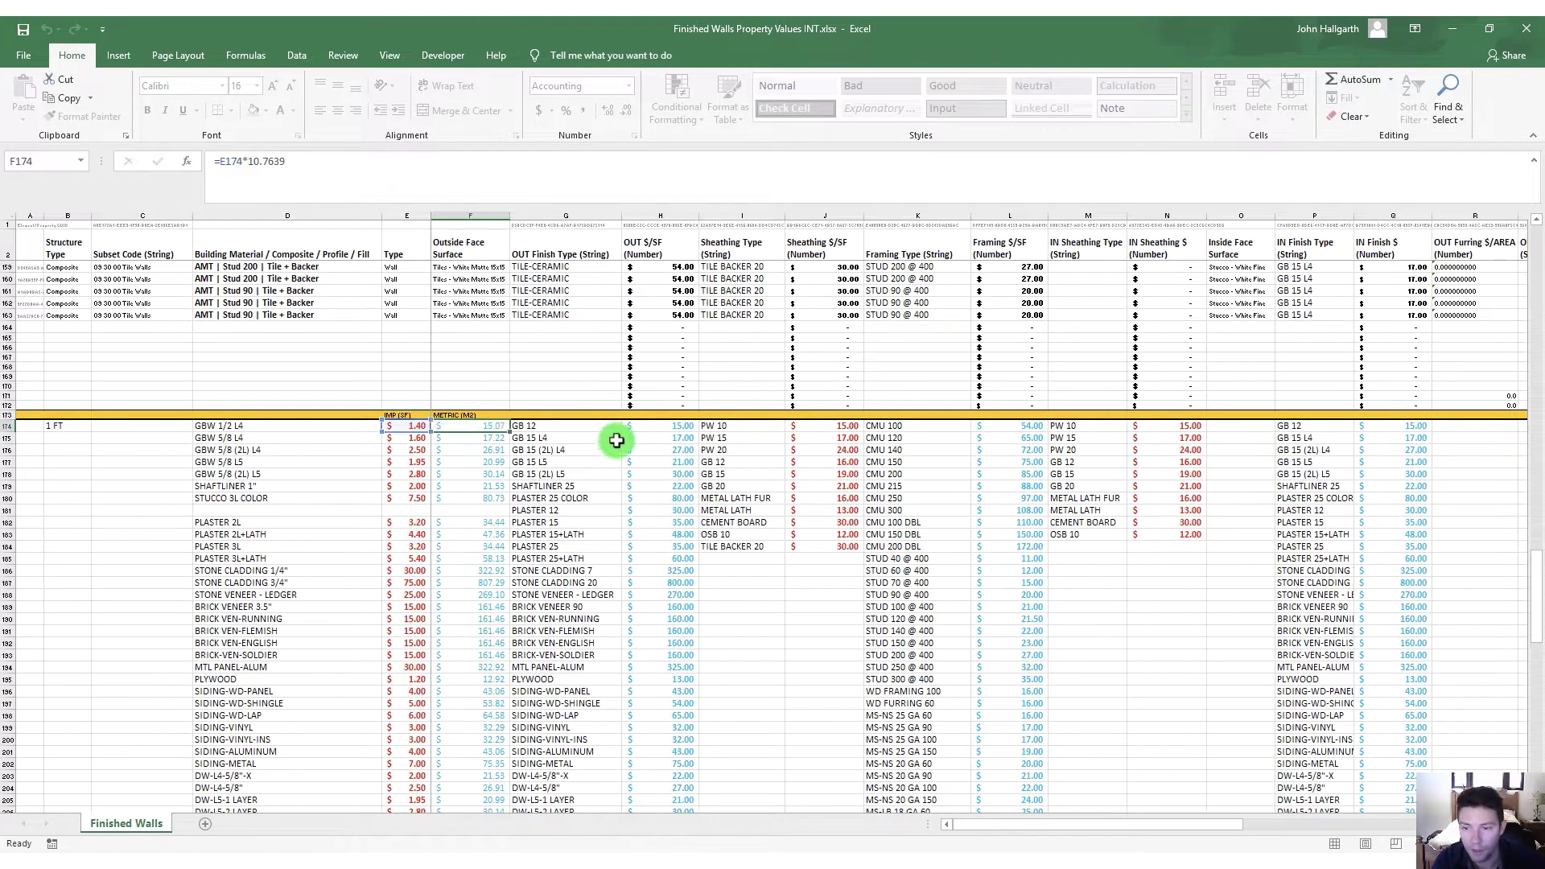
key(Escape)
click(664, 425)
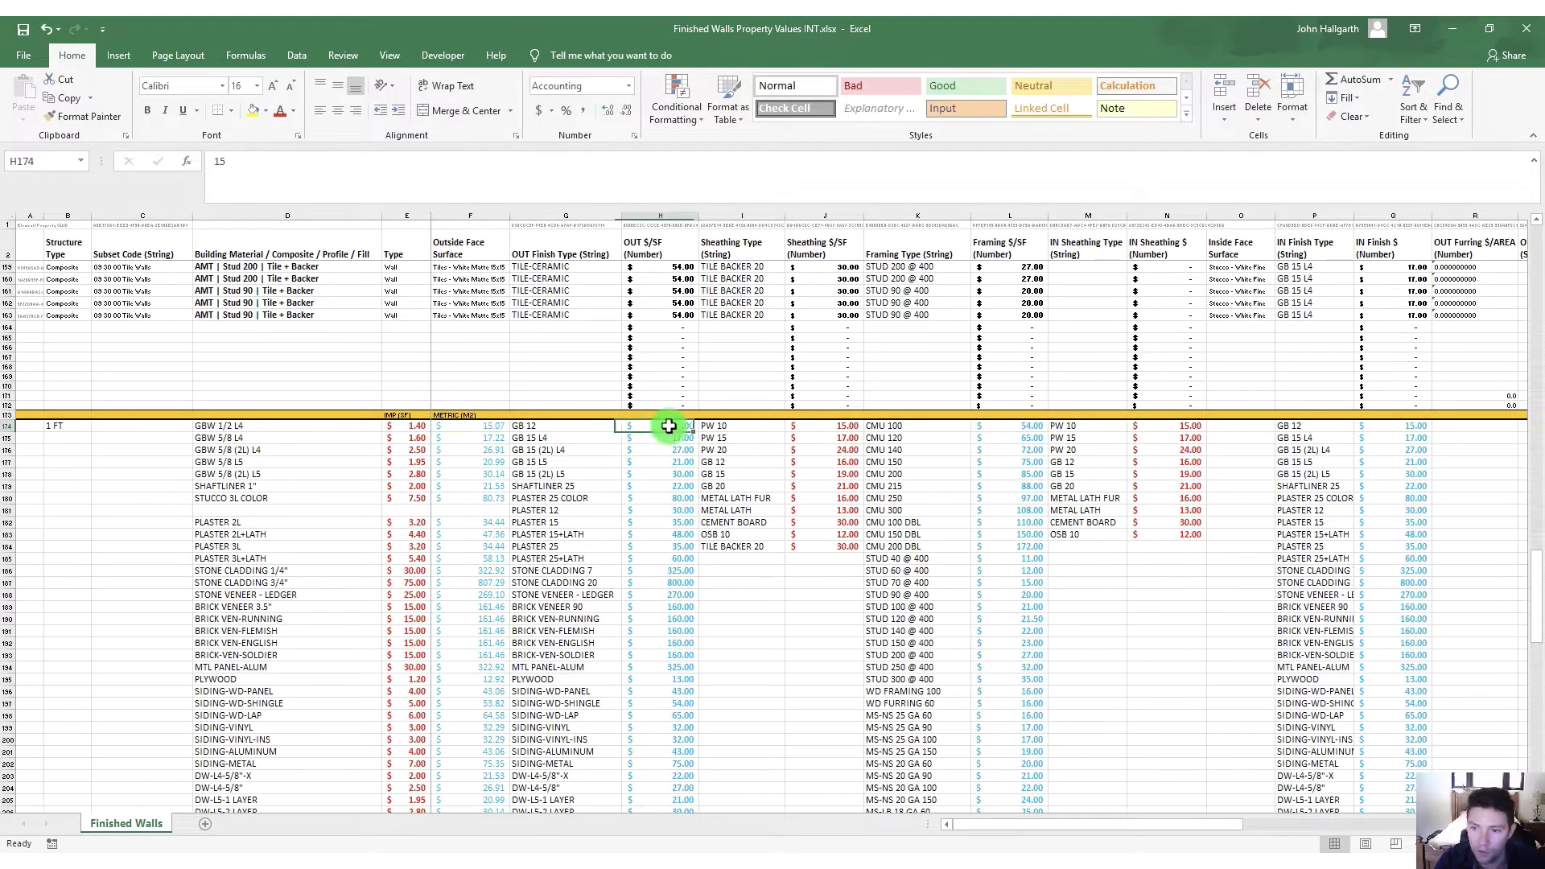
click(657, 212)
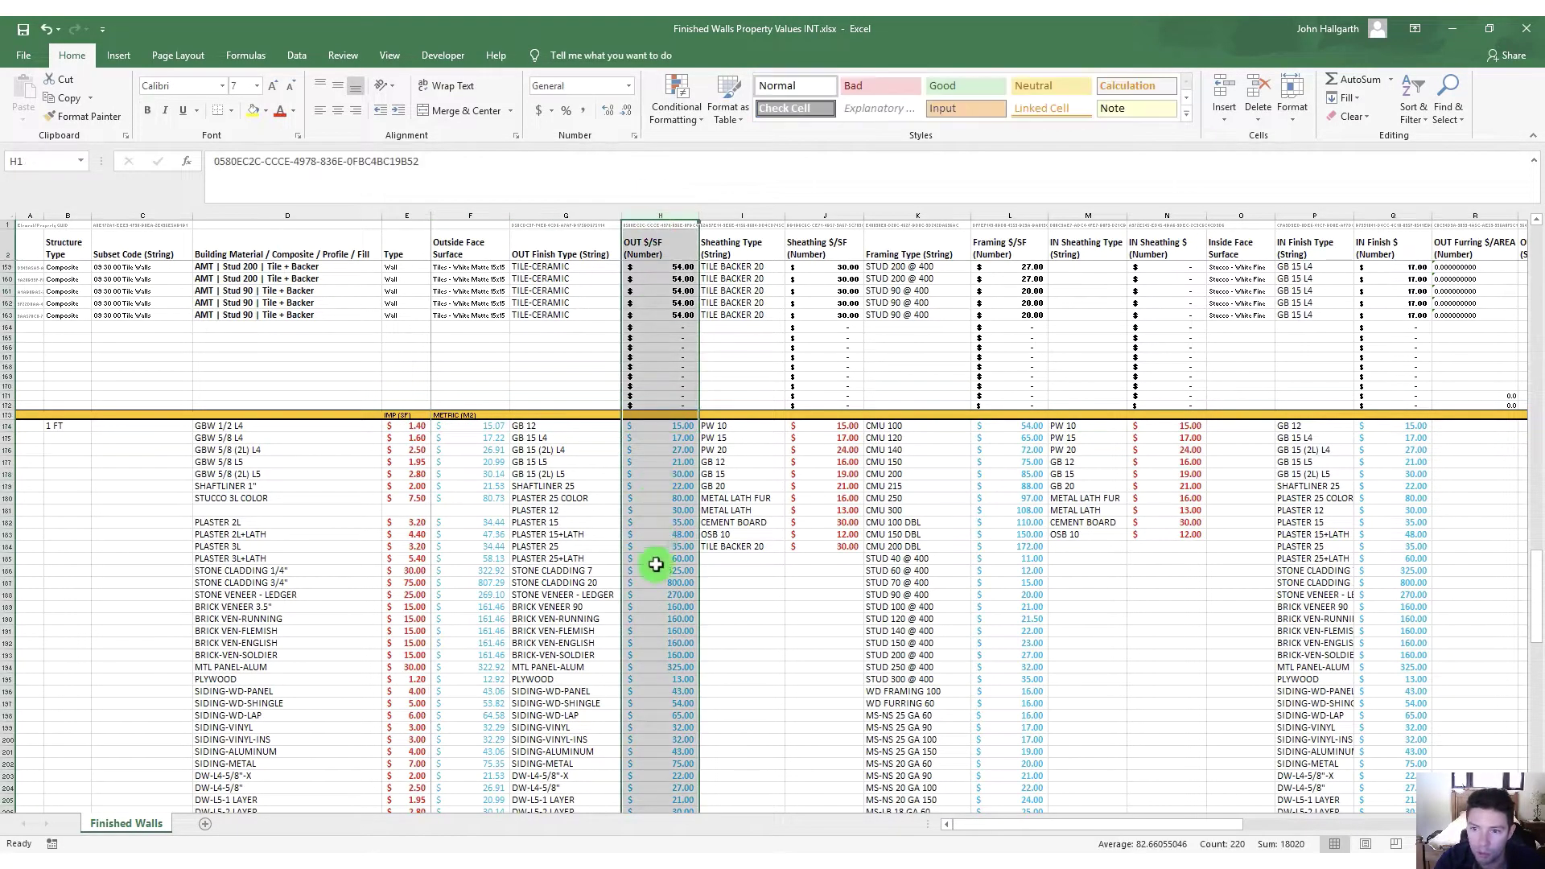
click(655, 447)
scroll(655, 443, down, 3)
scroll(647, 449, up, 3)
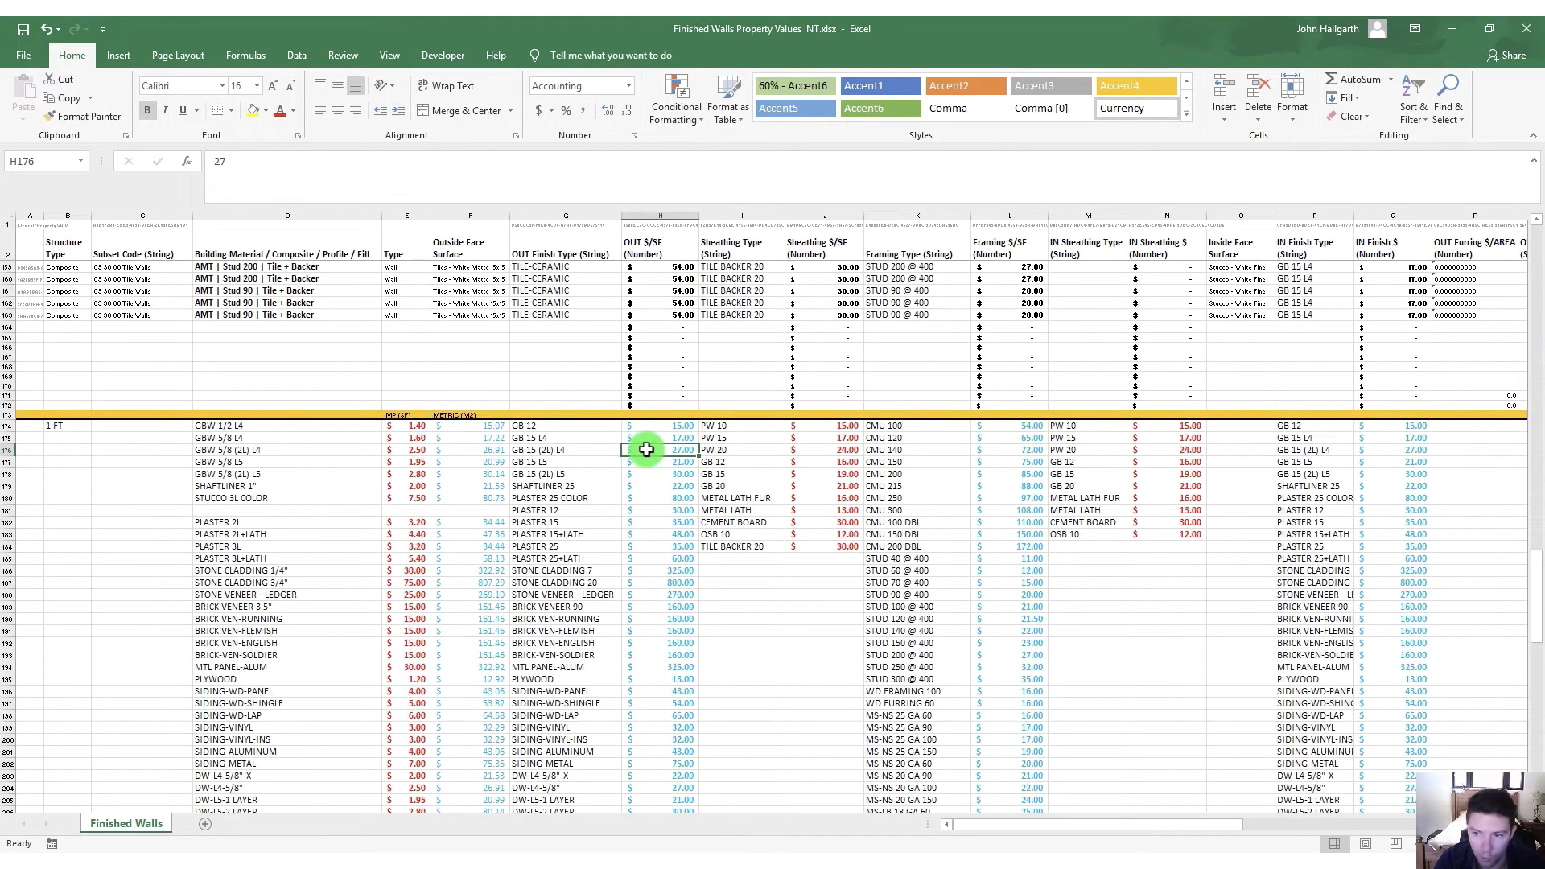
click(483, 439)
click(474, 451)
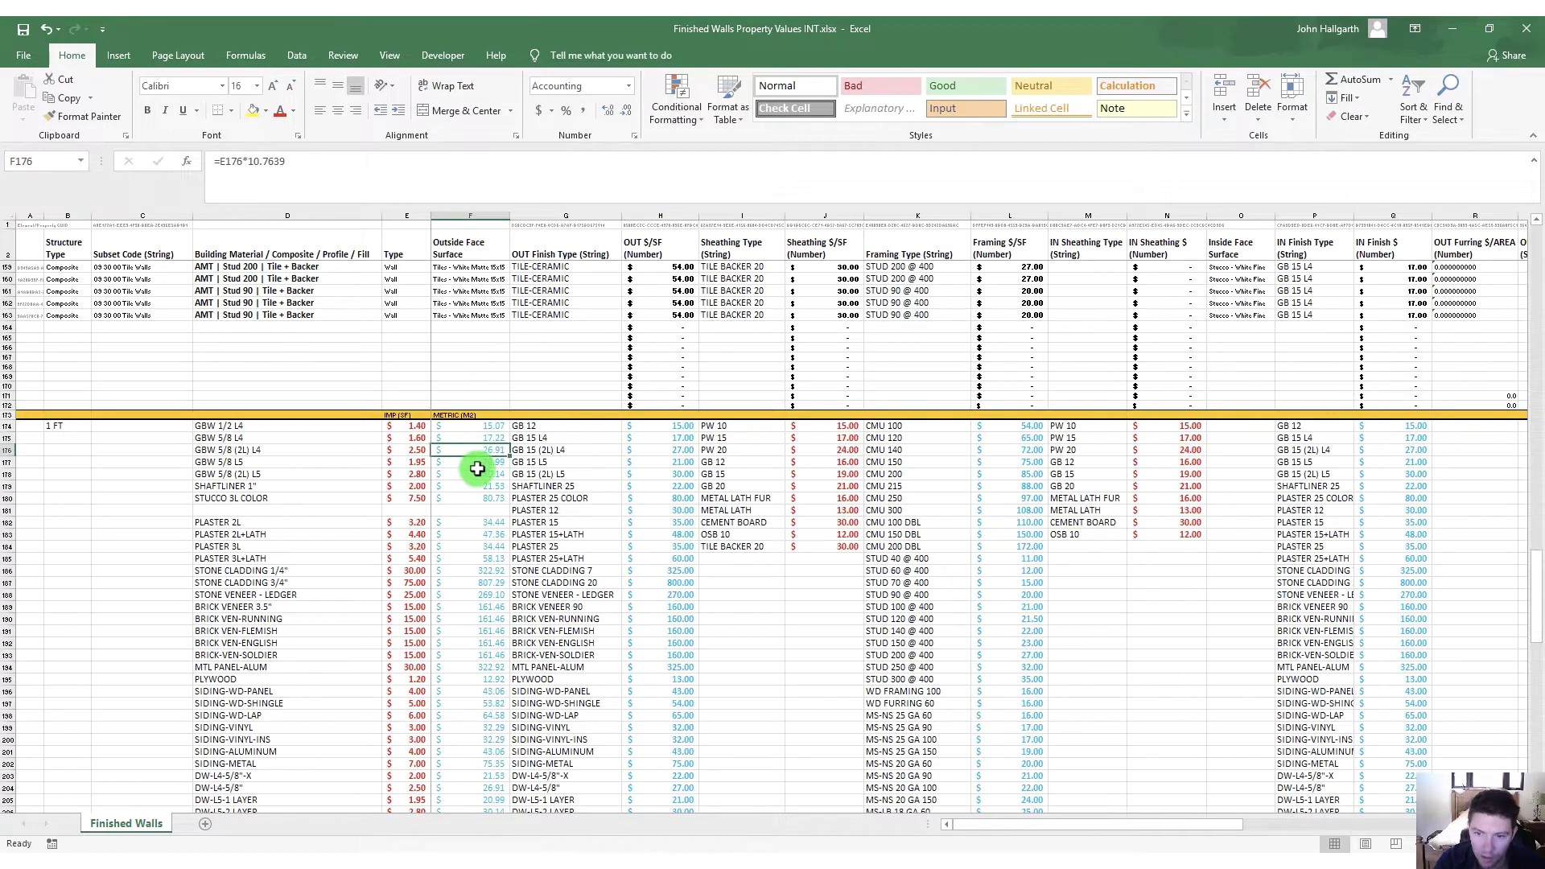
click(660, 474)
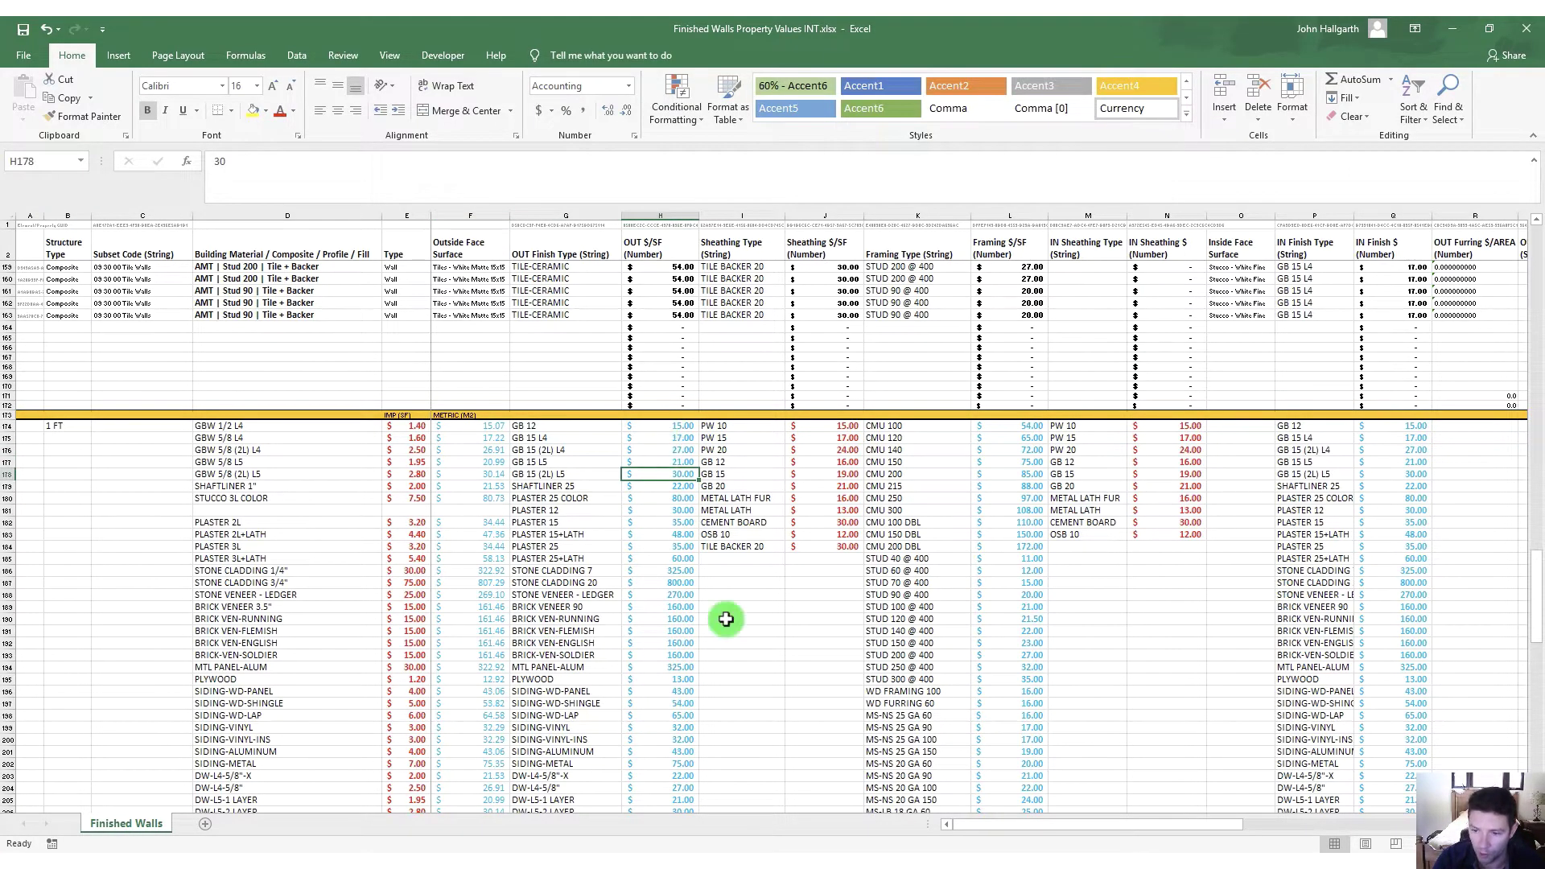
scroll(637, 616, up, 2)
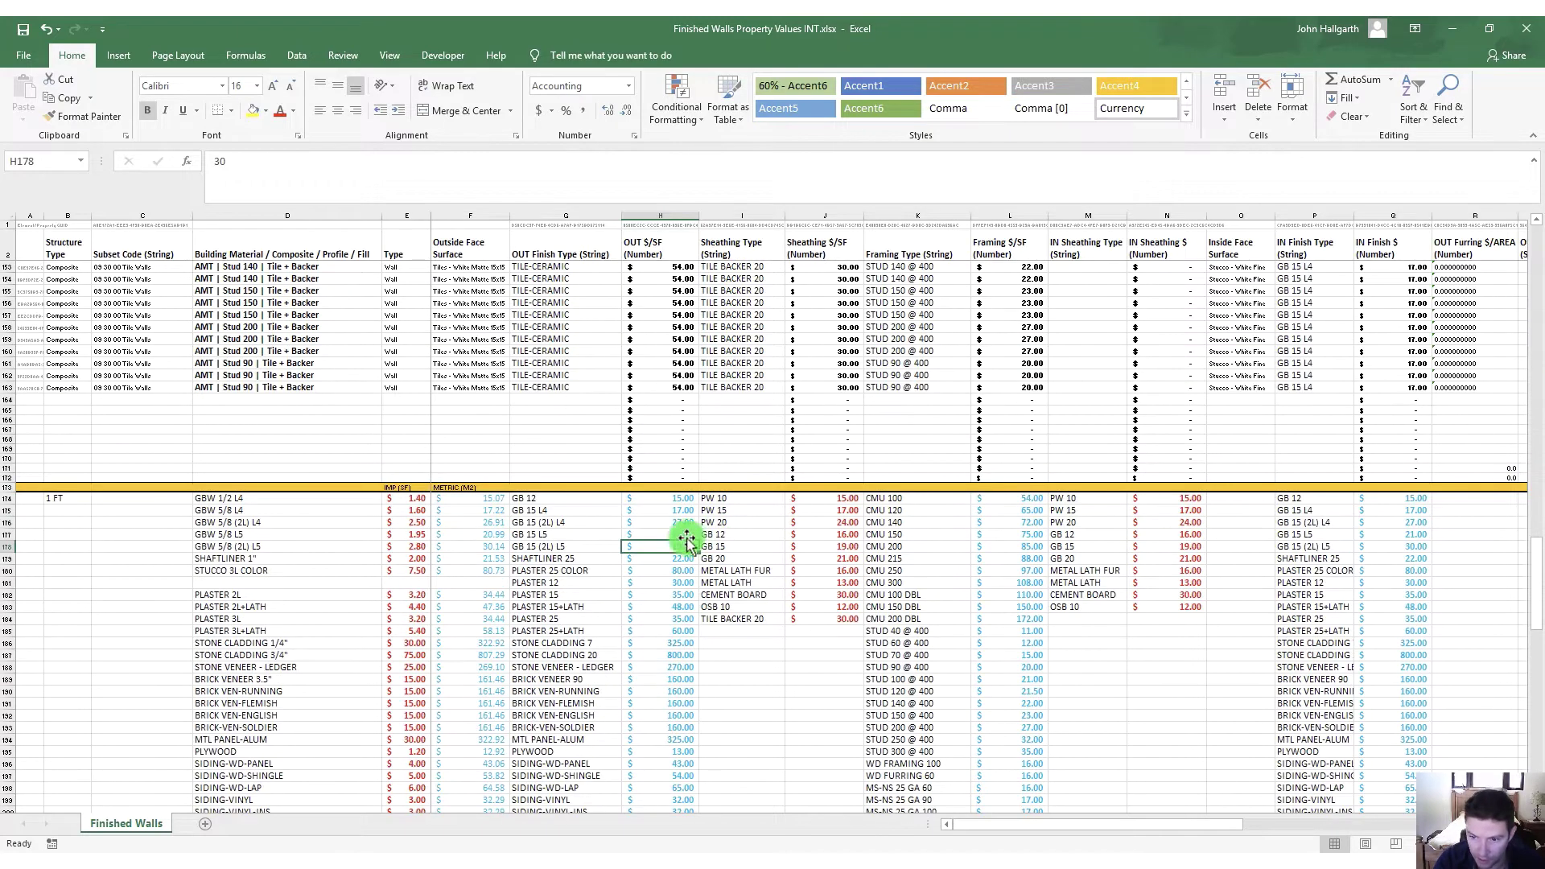
click(573, 343)
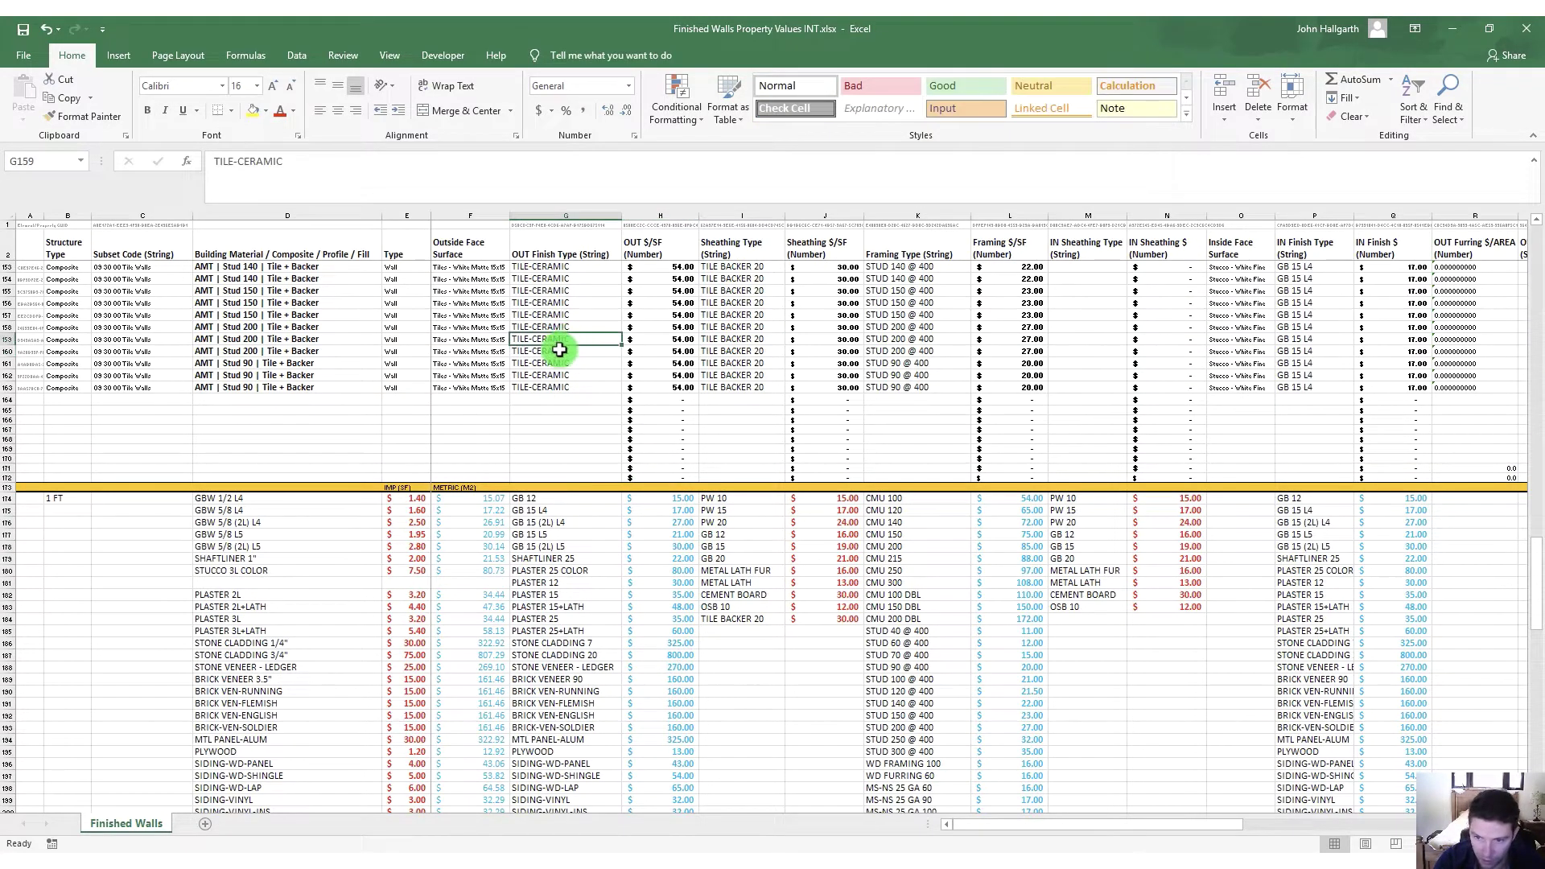
scroll(648, 493, down, 4)
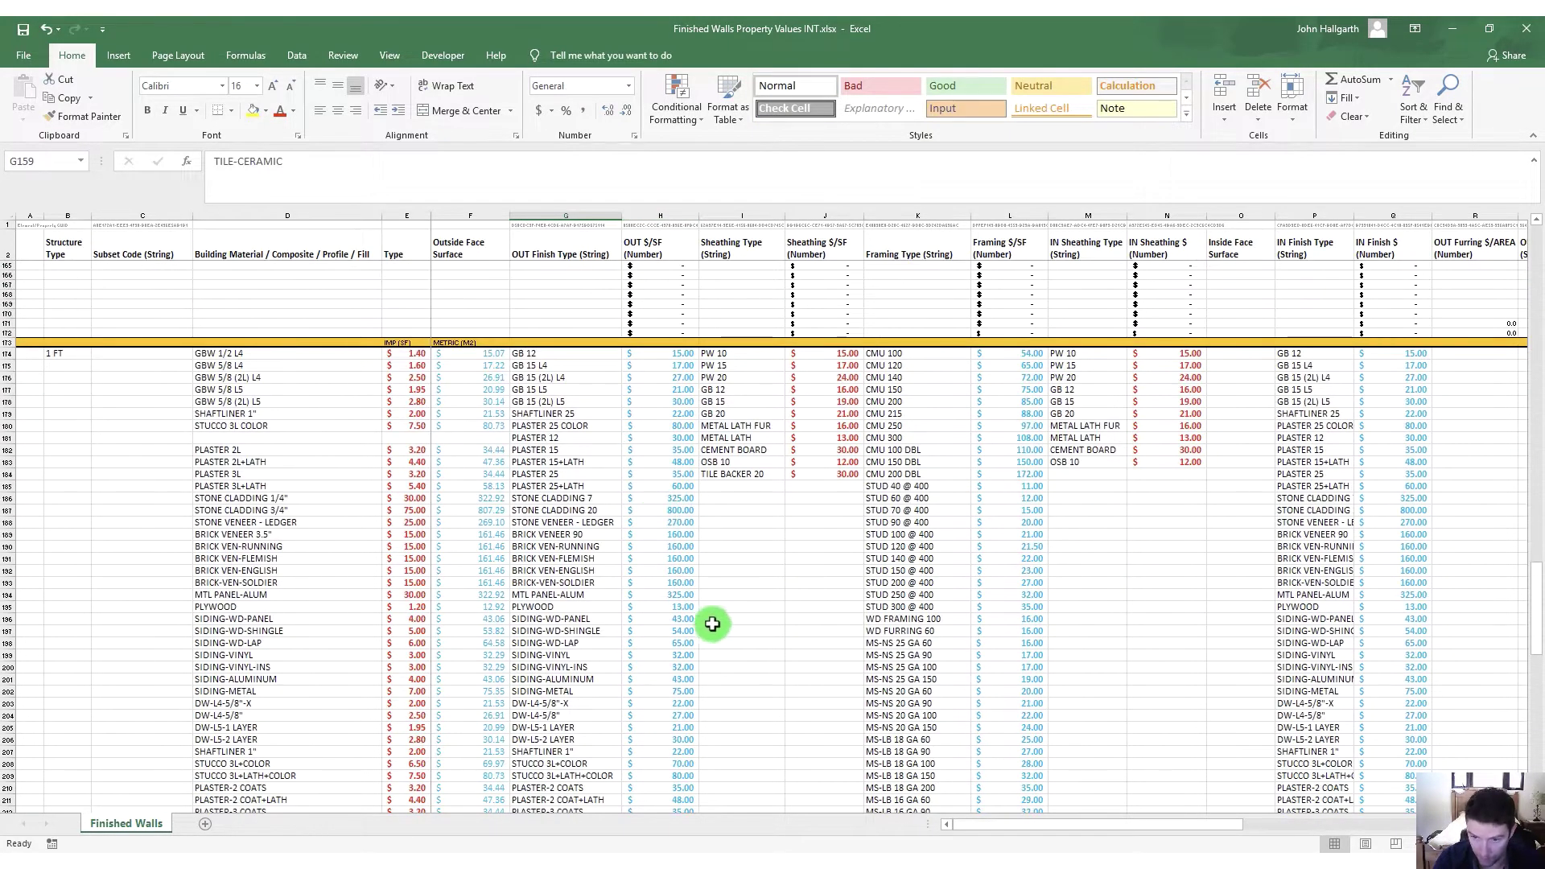
scroll(608, 351, up, 5)
scroll(633, 326, up, 3)
click(667, 475)
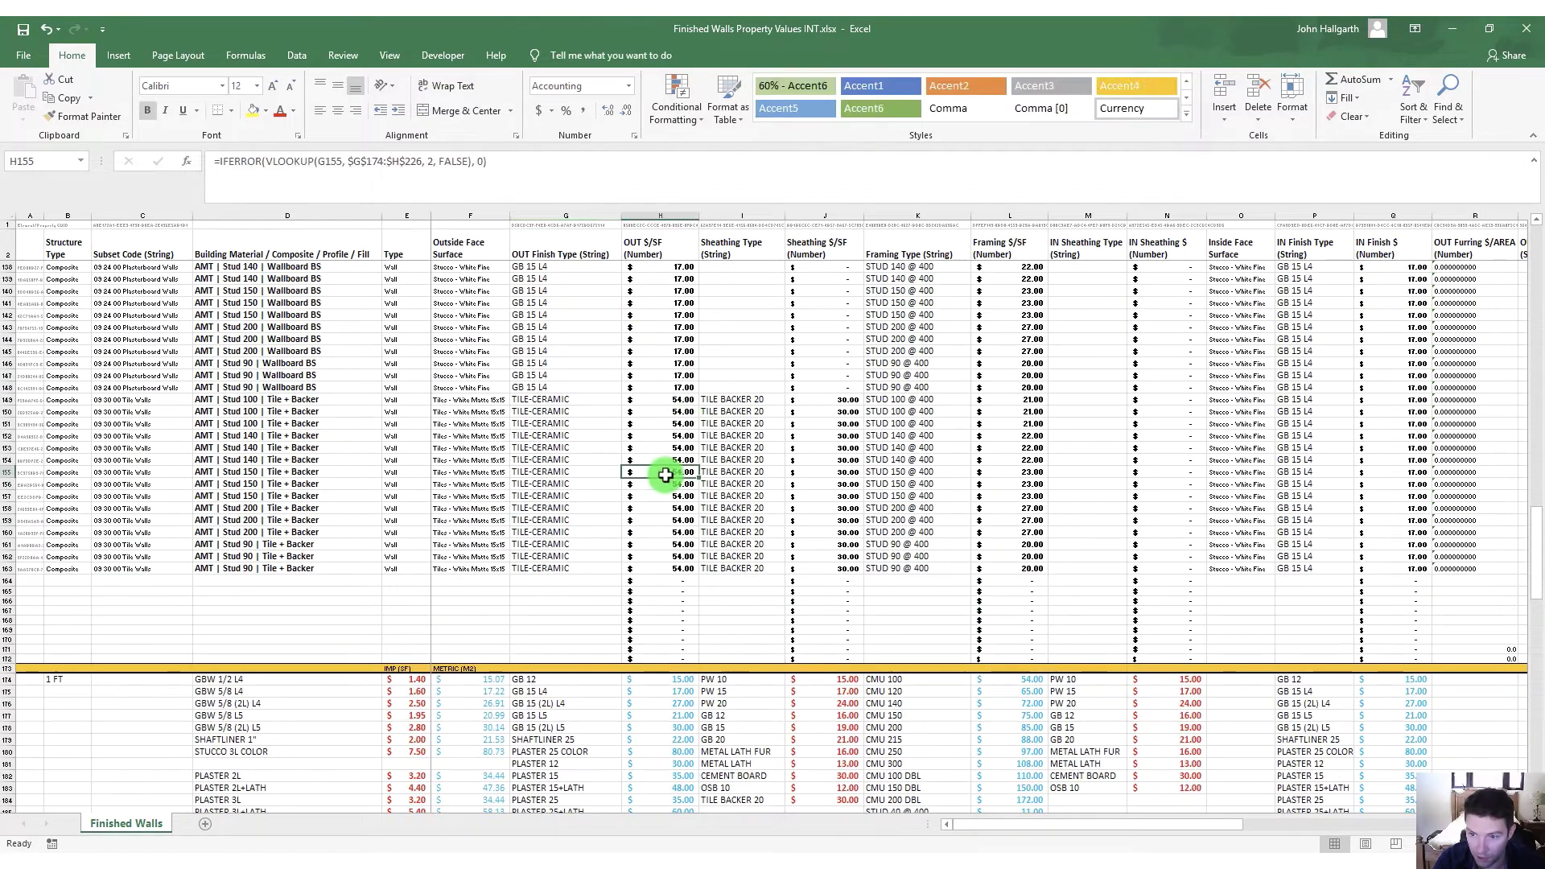
scroll(608, 503, down, 5)
scroll(604, 533, down, 6)
scroll(640, 595, down, 4)
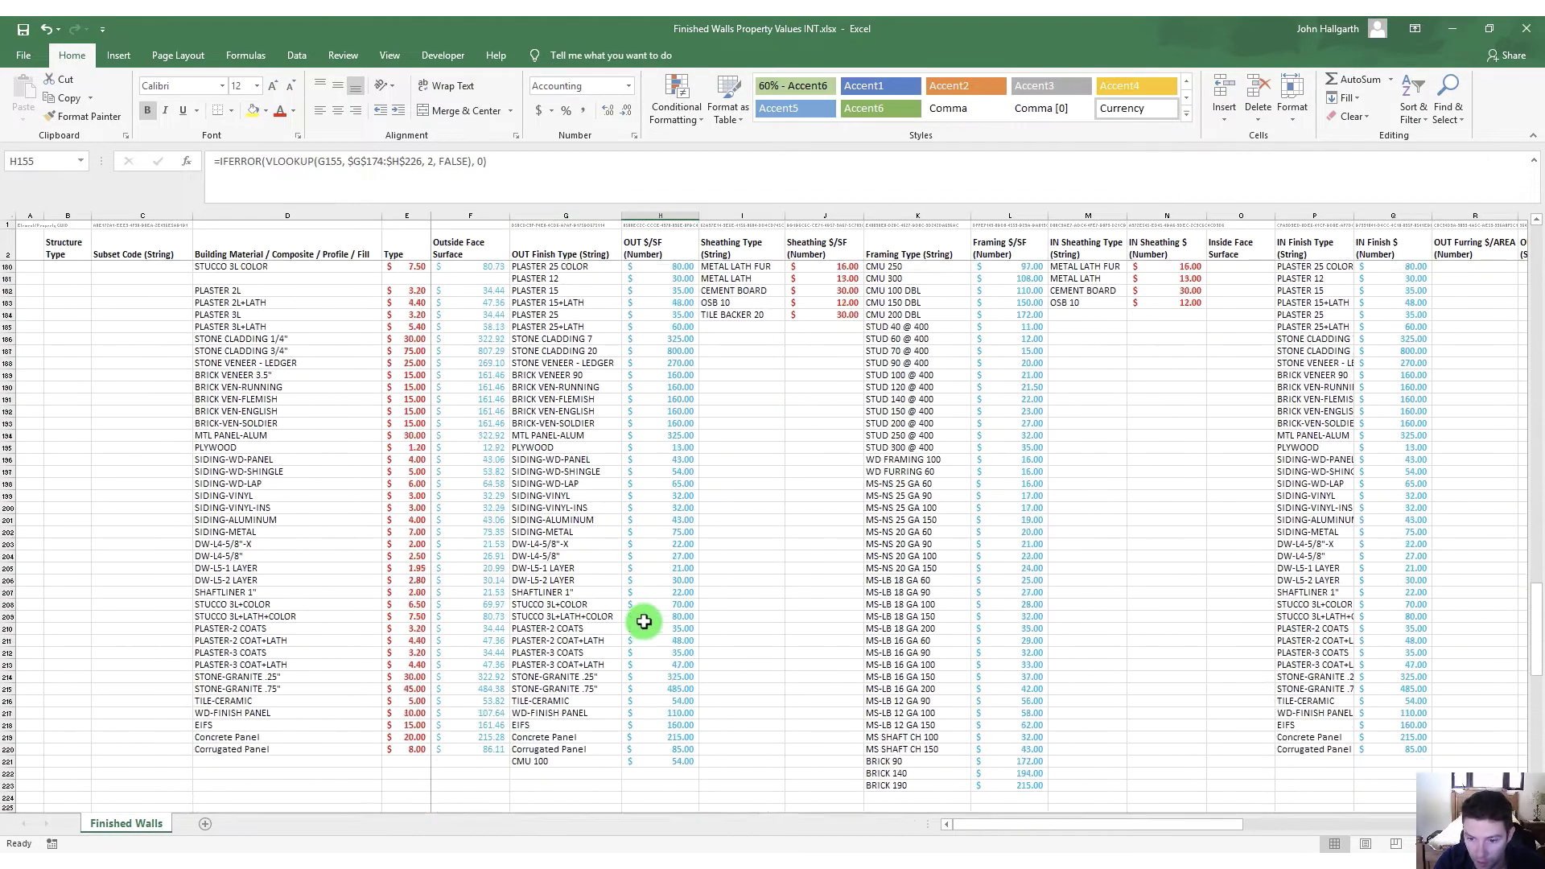
click(634, 628)
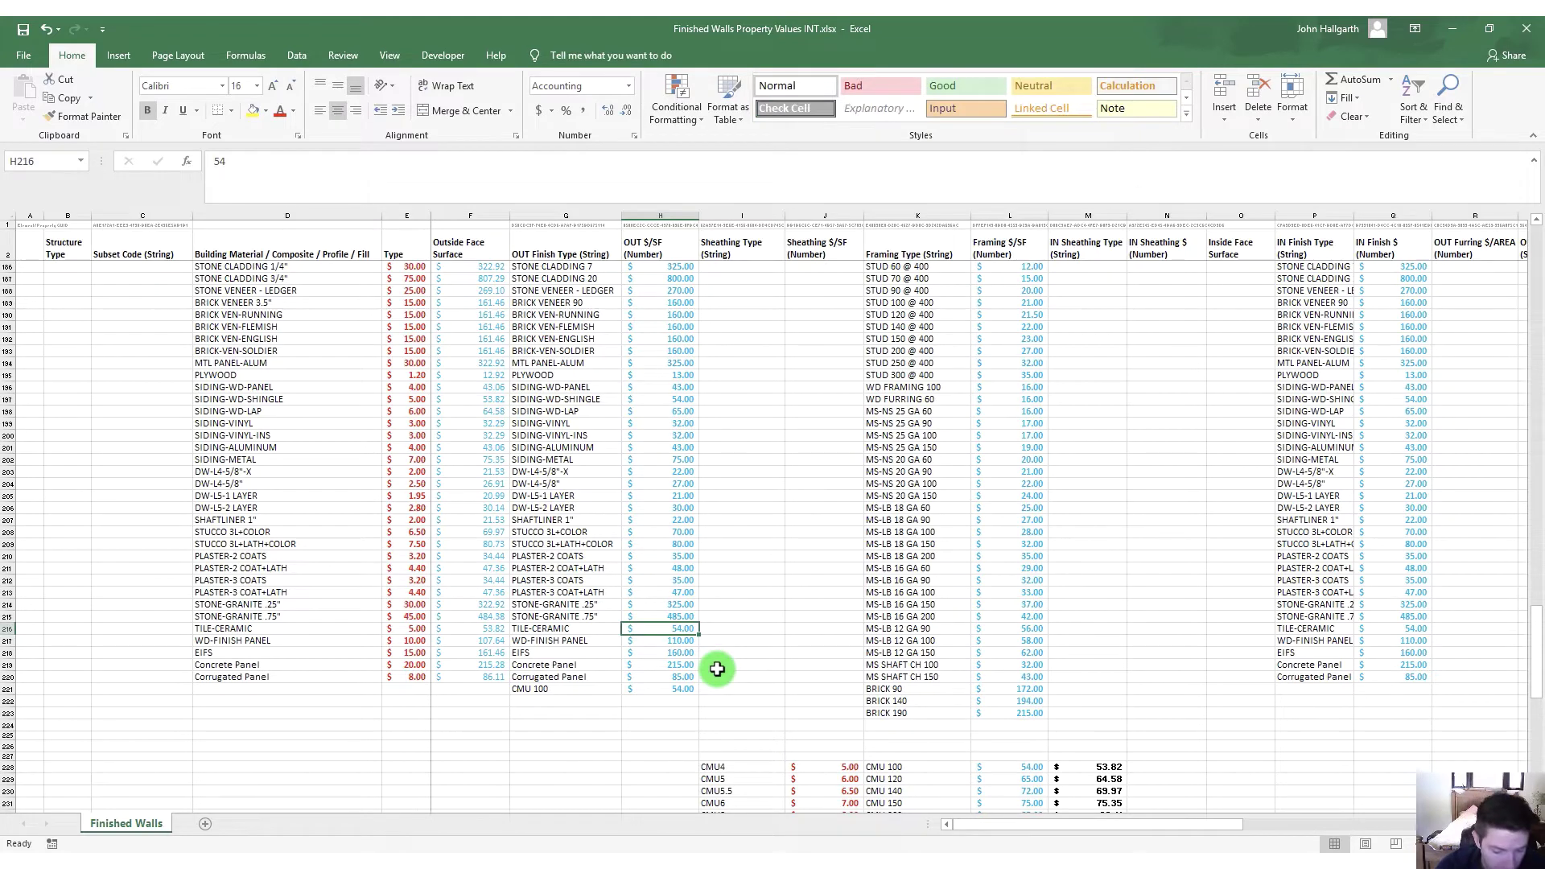
Enter 58 as the TILE-CERAMIC finish price in H216 and review the outside finish columns
text(5)
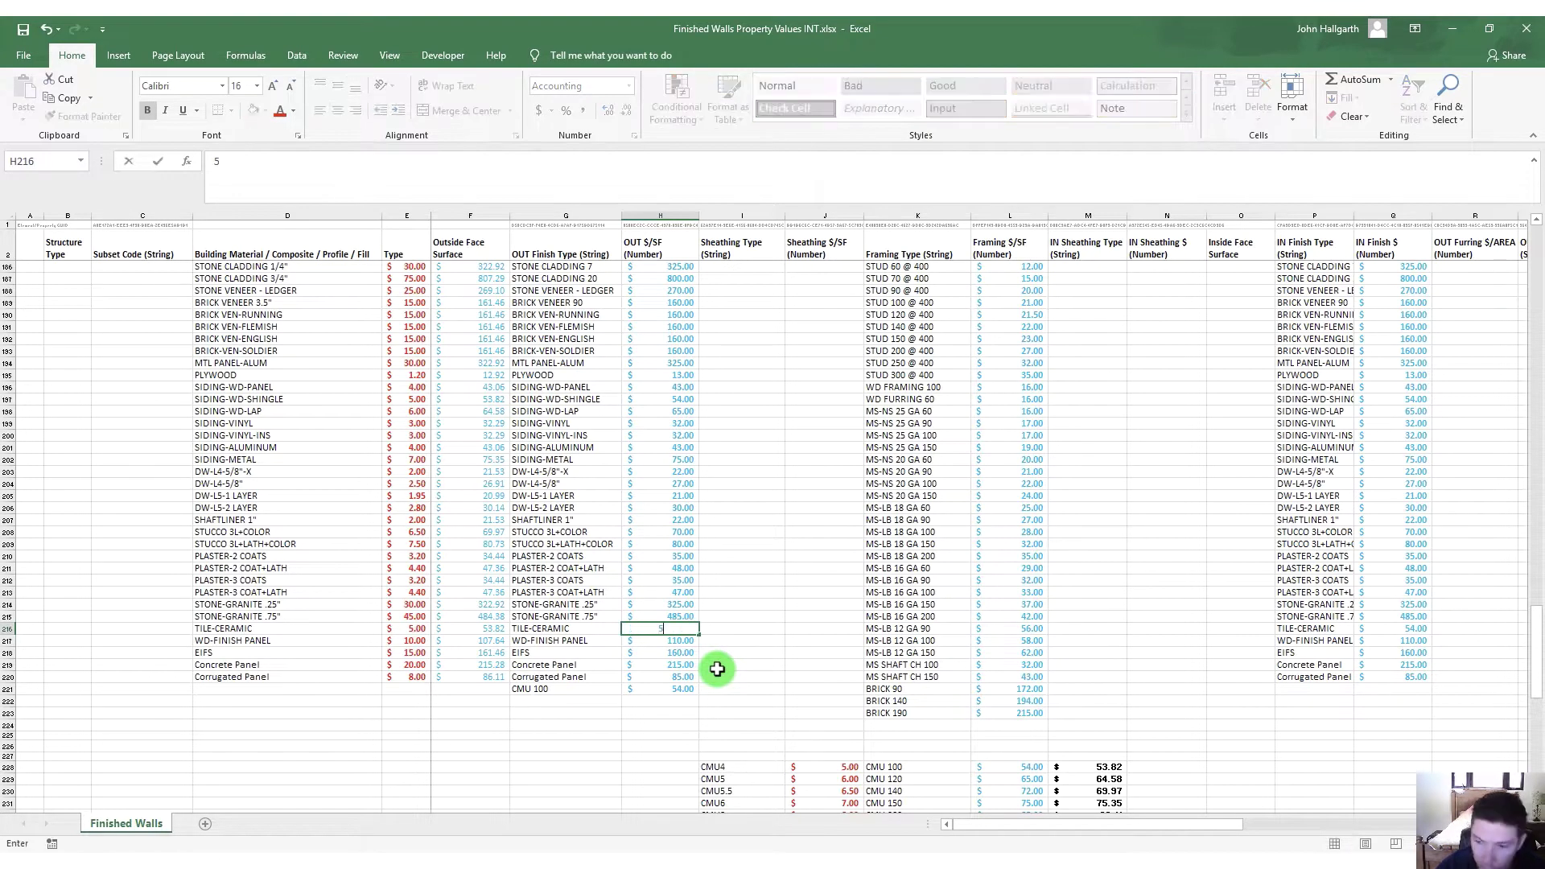
scroll(715, 664, up, 14)
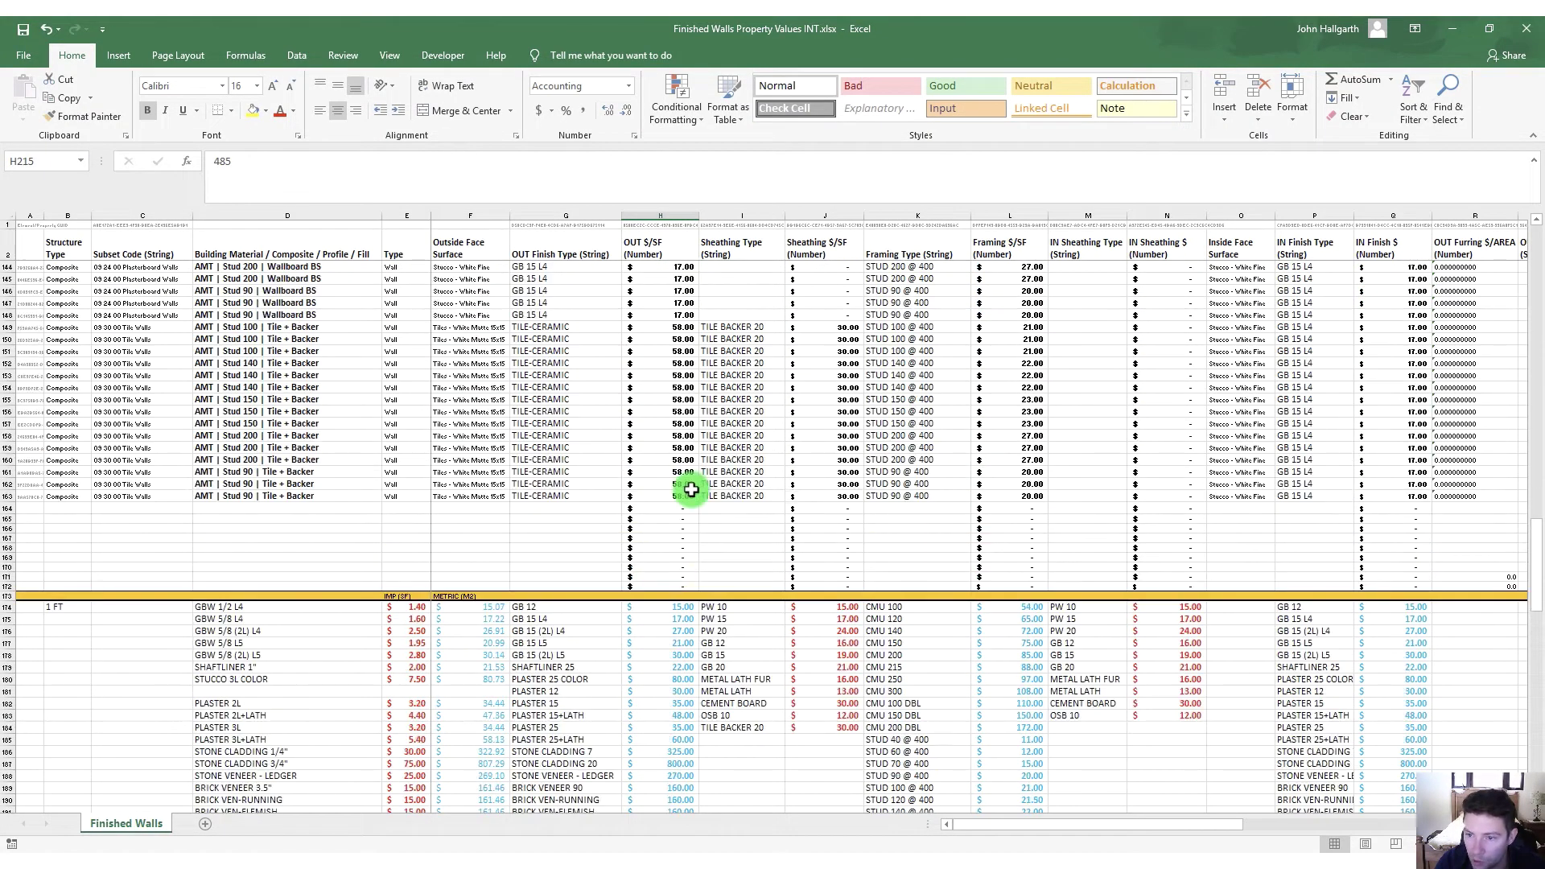
click(680, 474)
drag(662, 330, 593, 496)
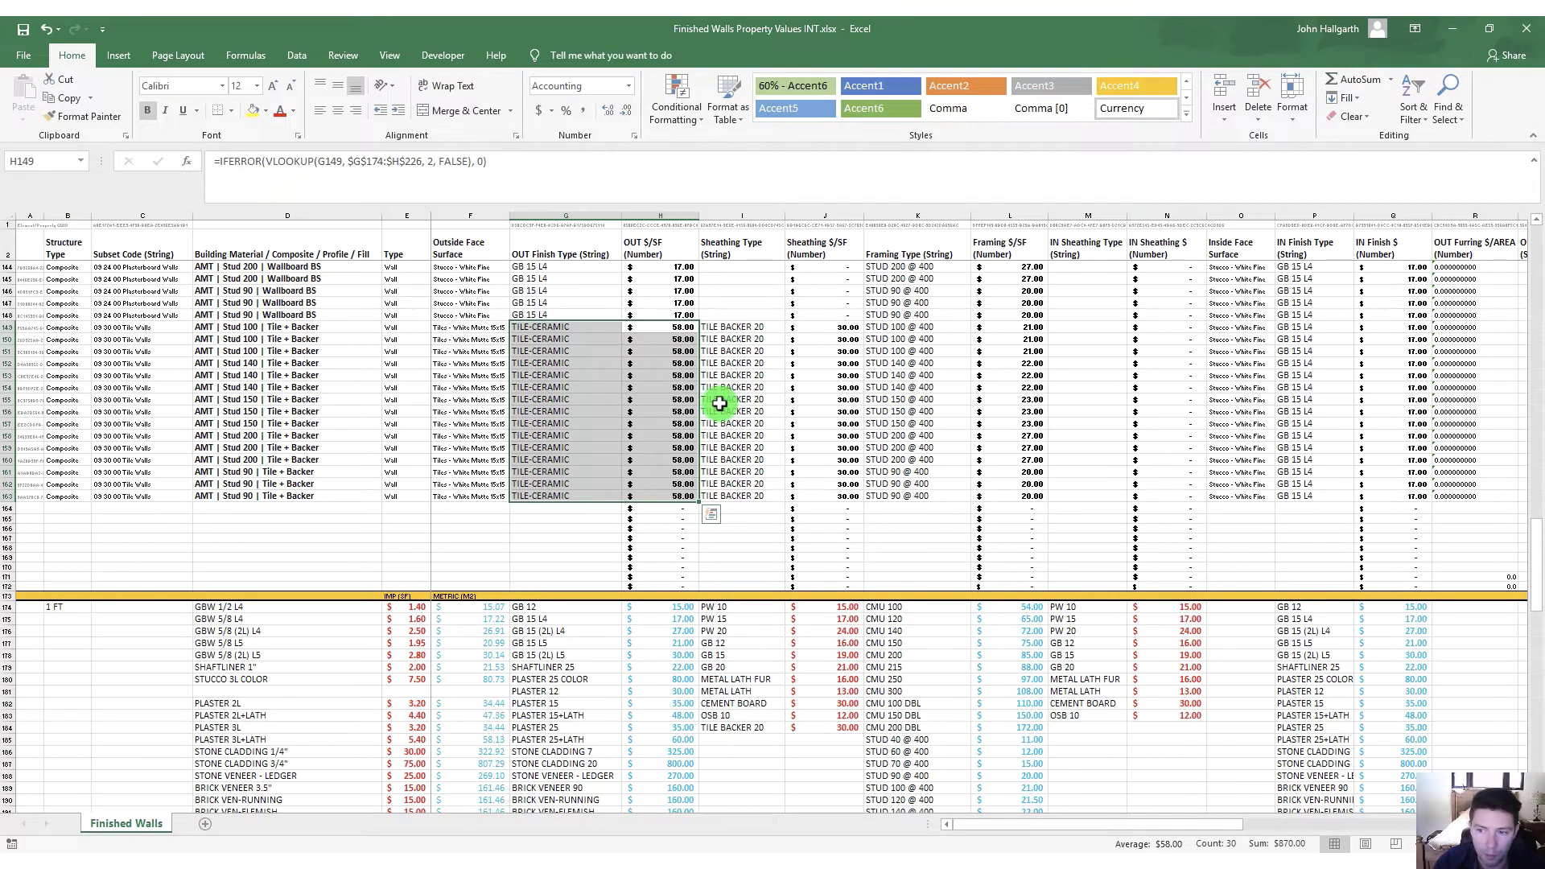
scroll(693, 445, up, 3)
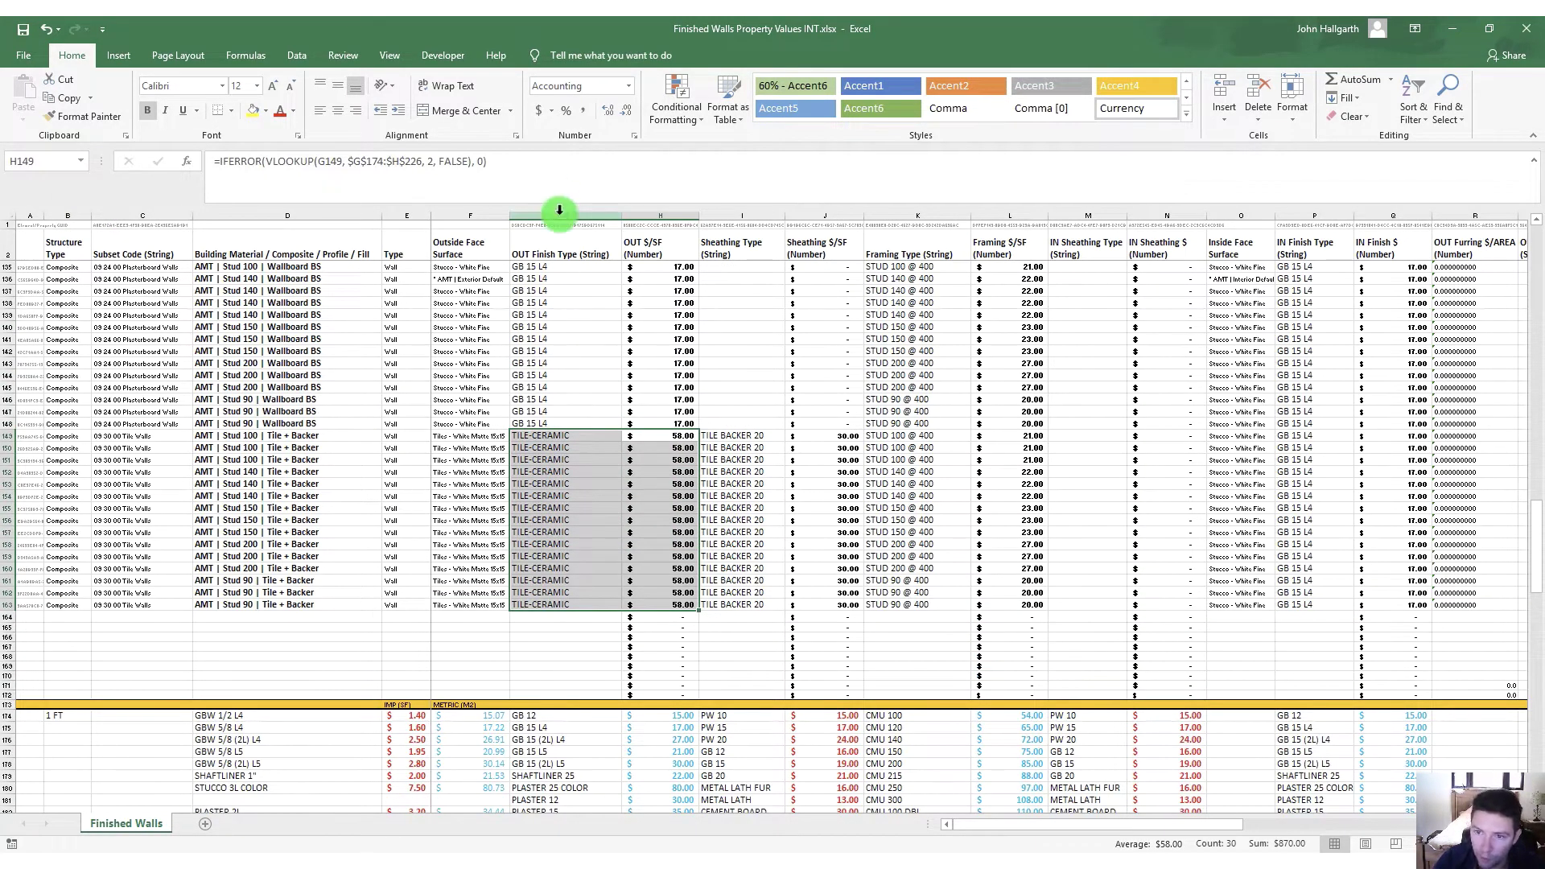
drag(560, 211, 999, 218)
Set the STUD 150 @ 400 framing rate to 24 and STUD 140 @ 400 to 23
click(921, 389)
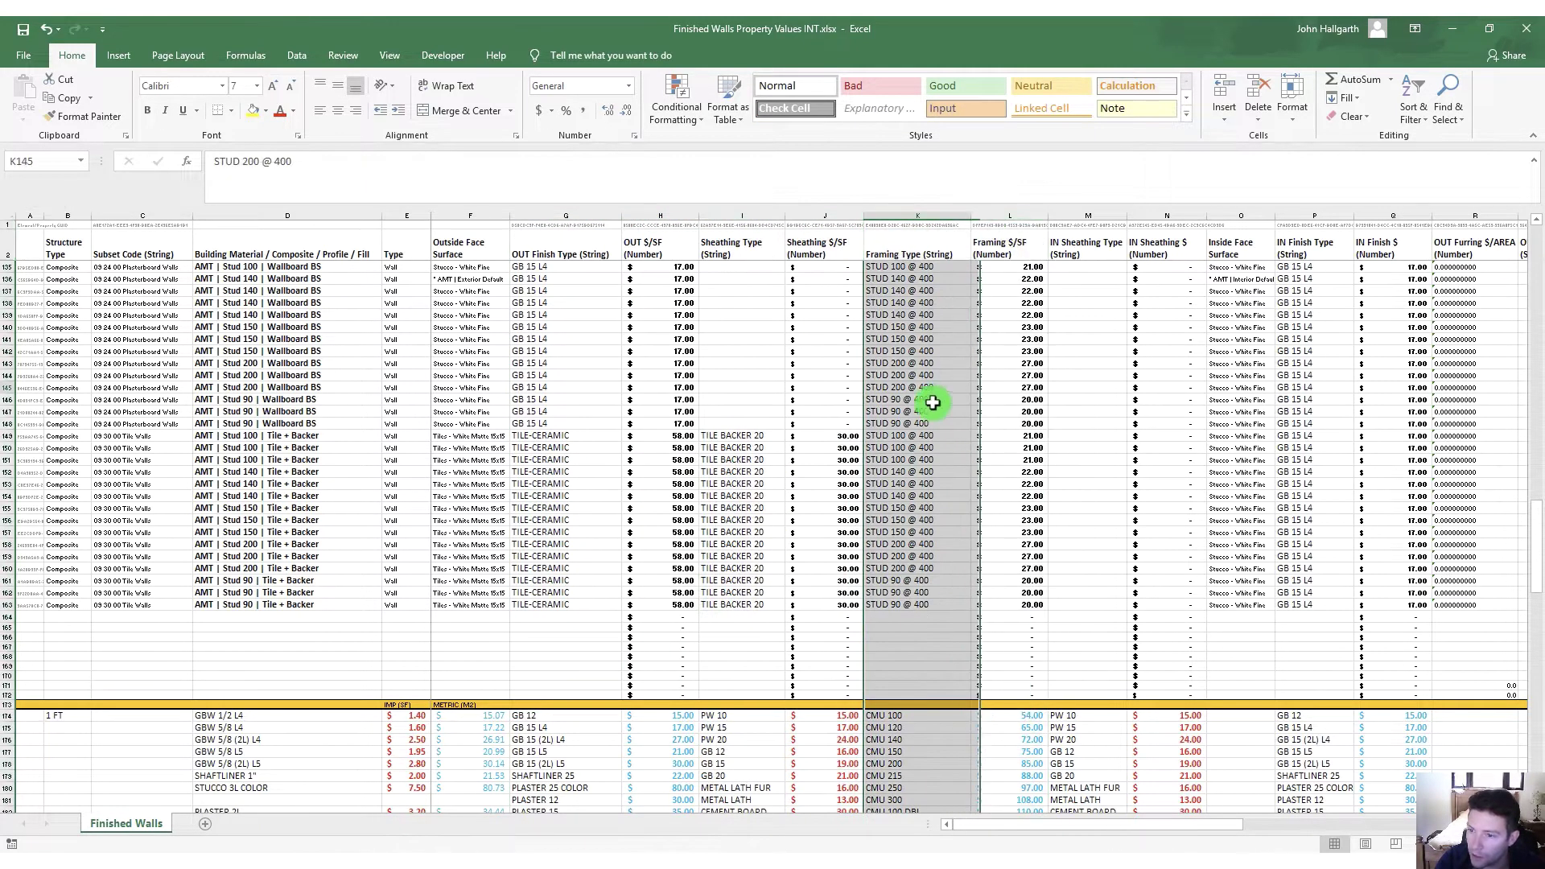
scroll(926, 468, down, 2)
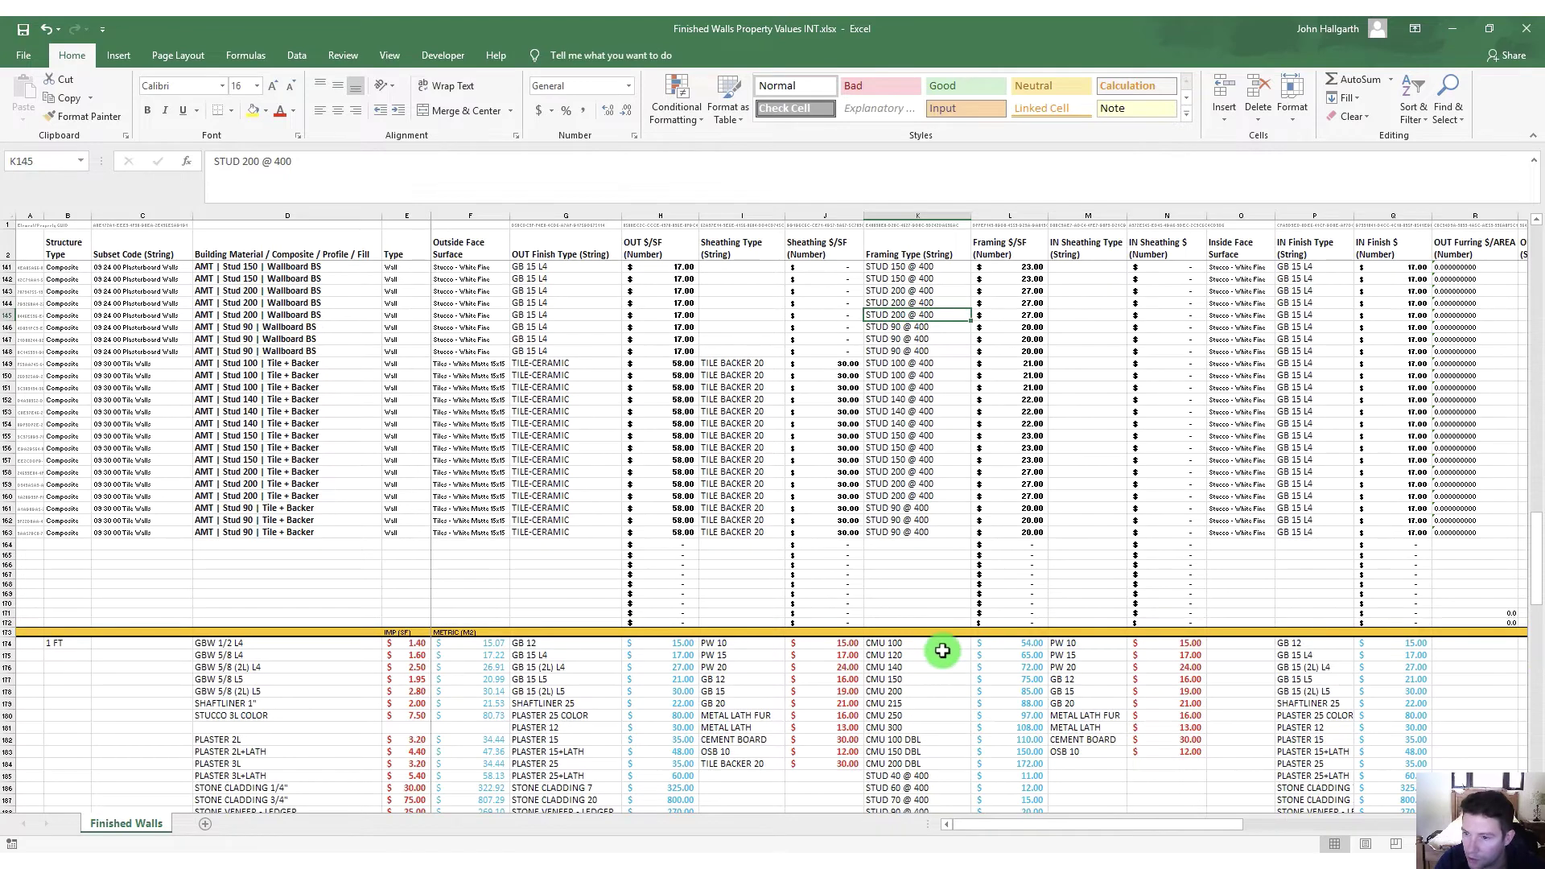
scroll(942, 644, down, 5)
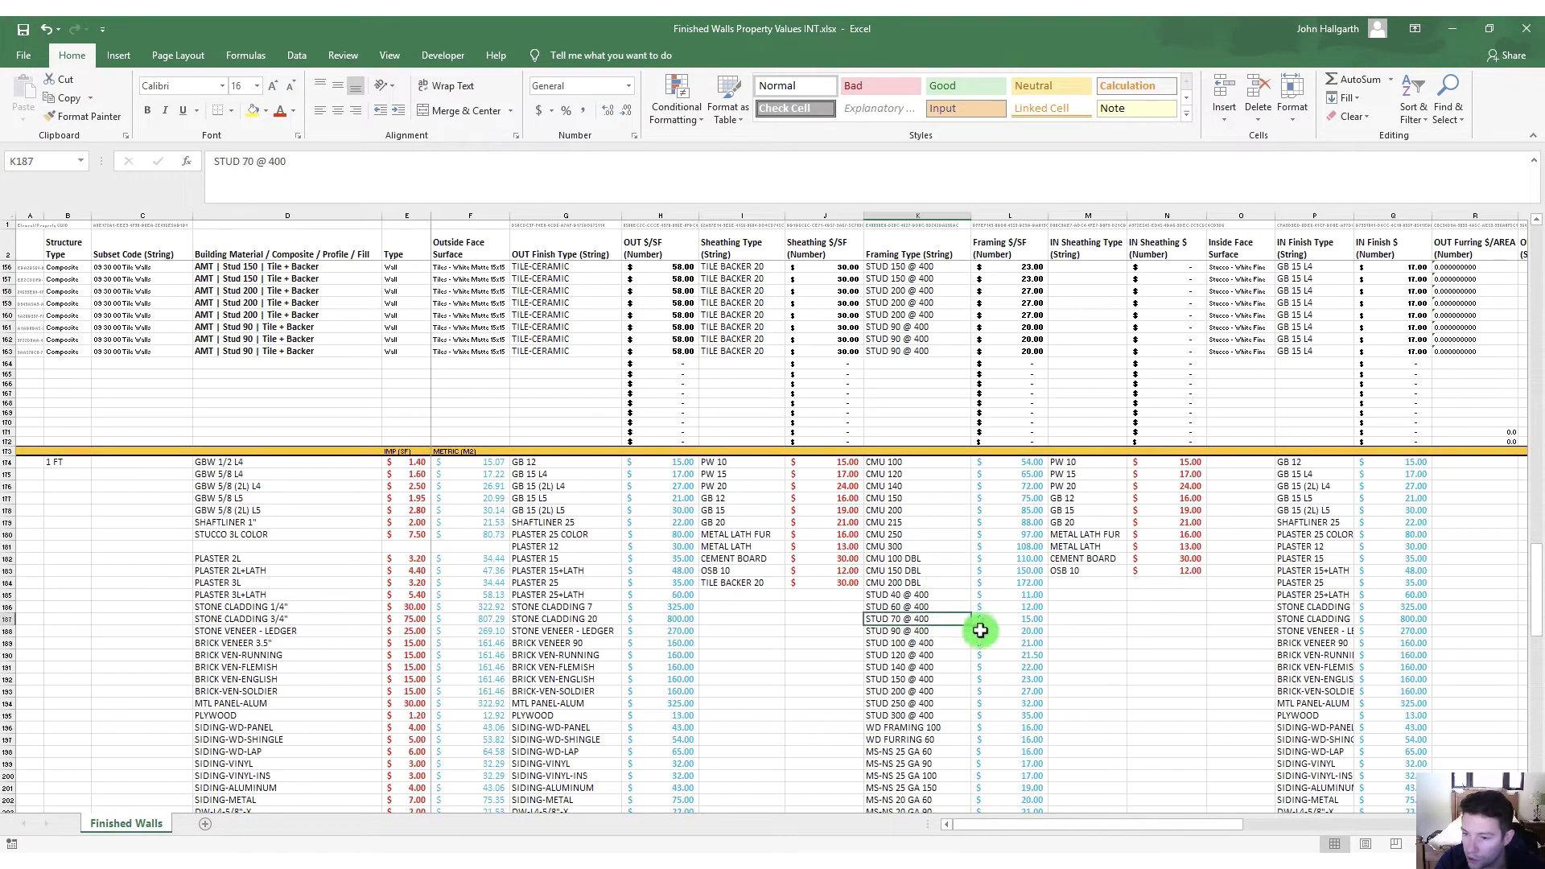
click(1011, 624)
click(932, 677)
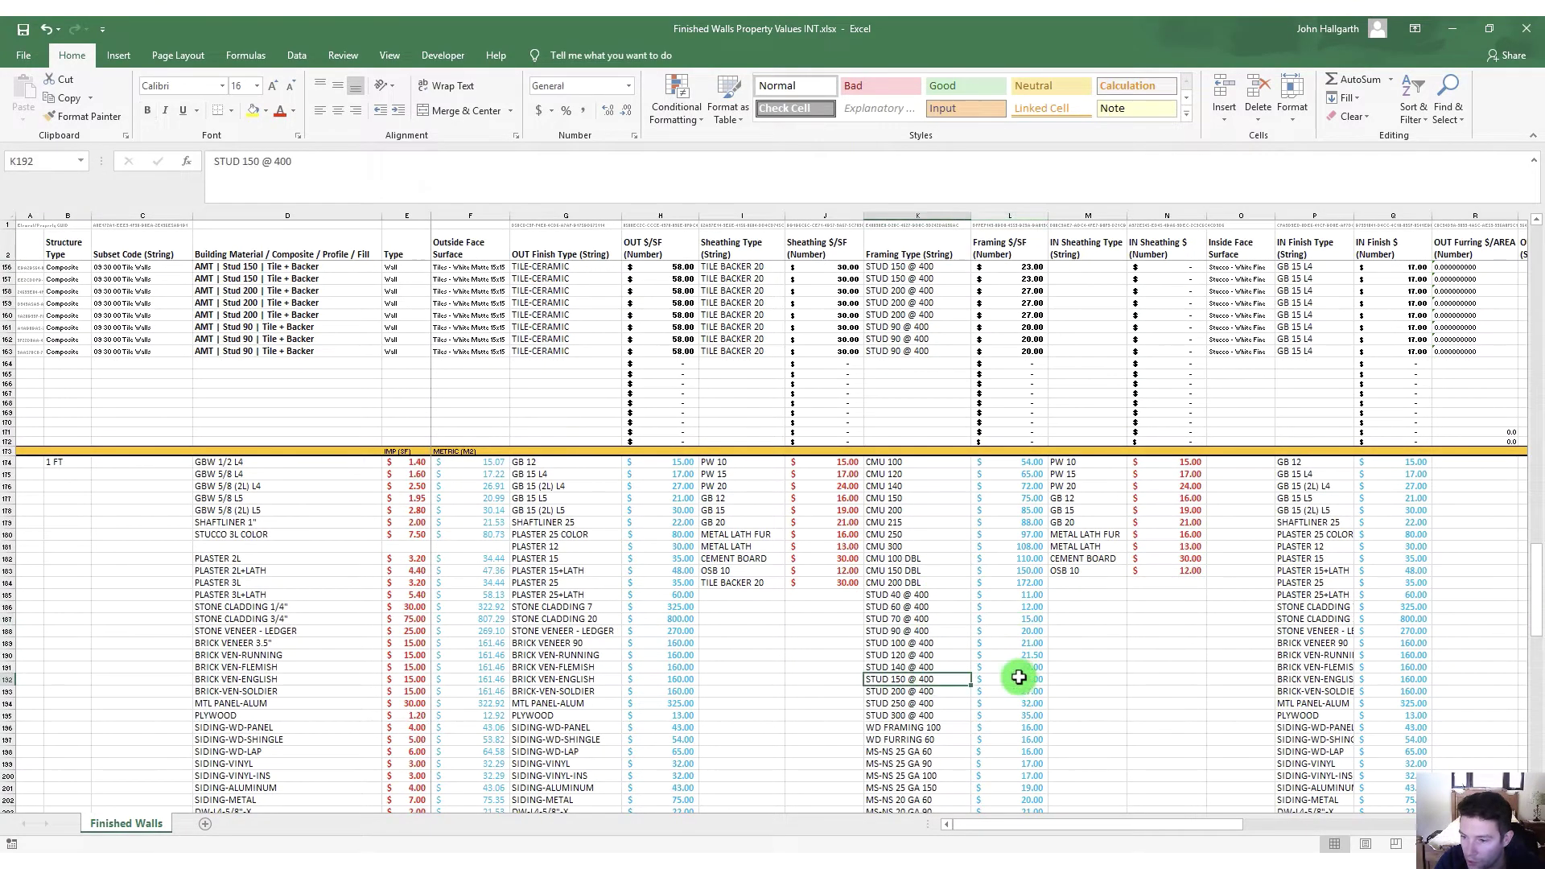
click(1019, 678)
scroll(917, 255, up, 1)
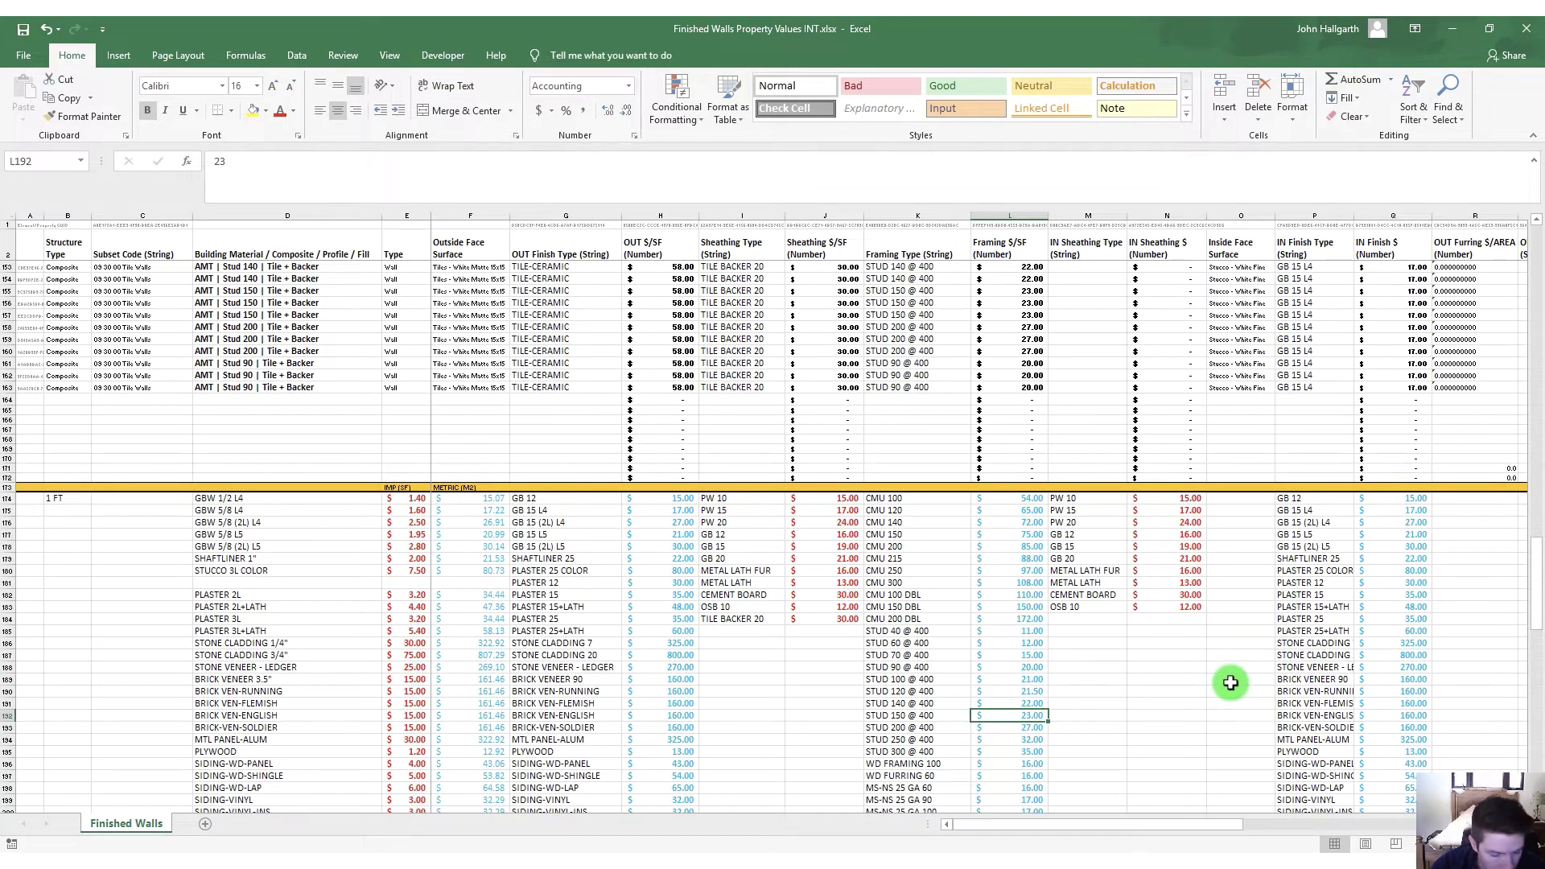
text(24)
key(Up)
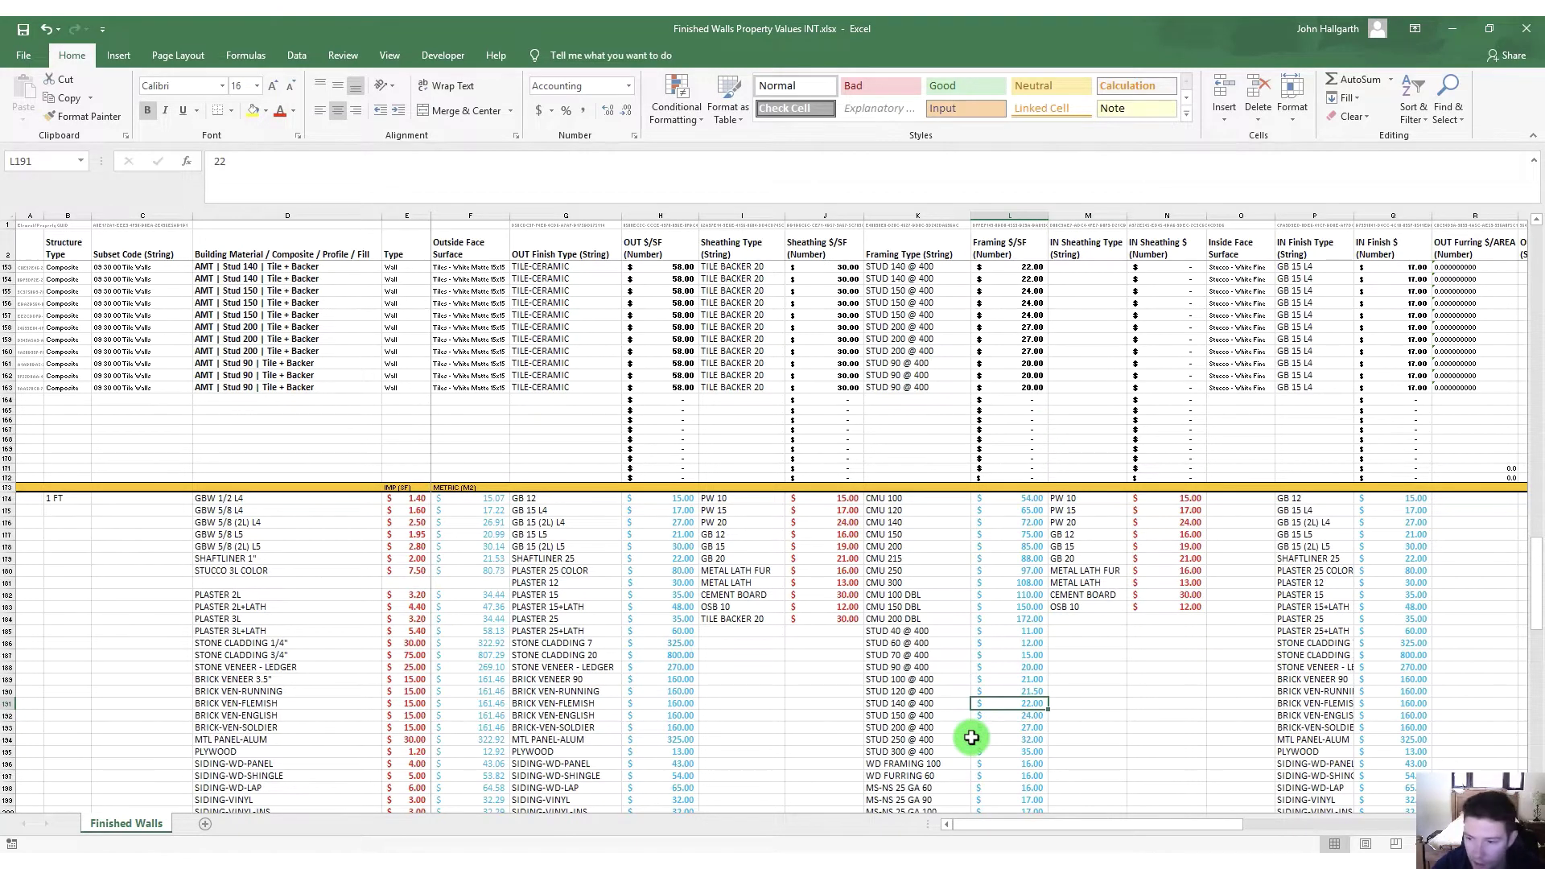
text(23)
key(Up)
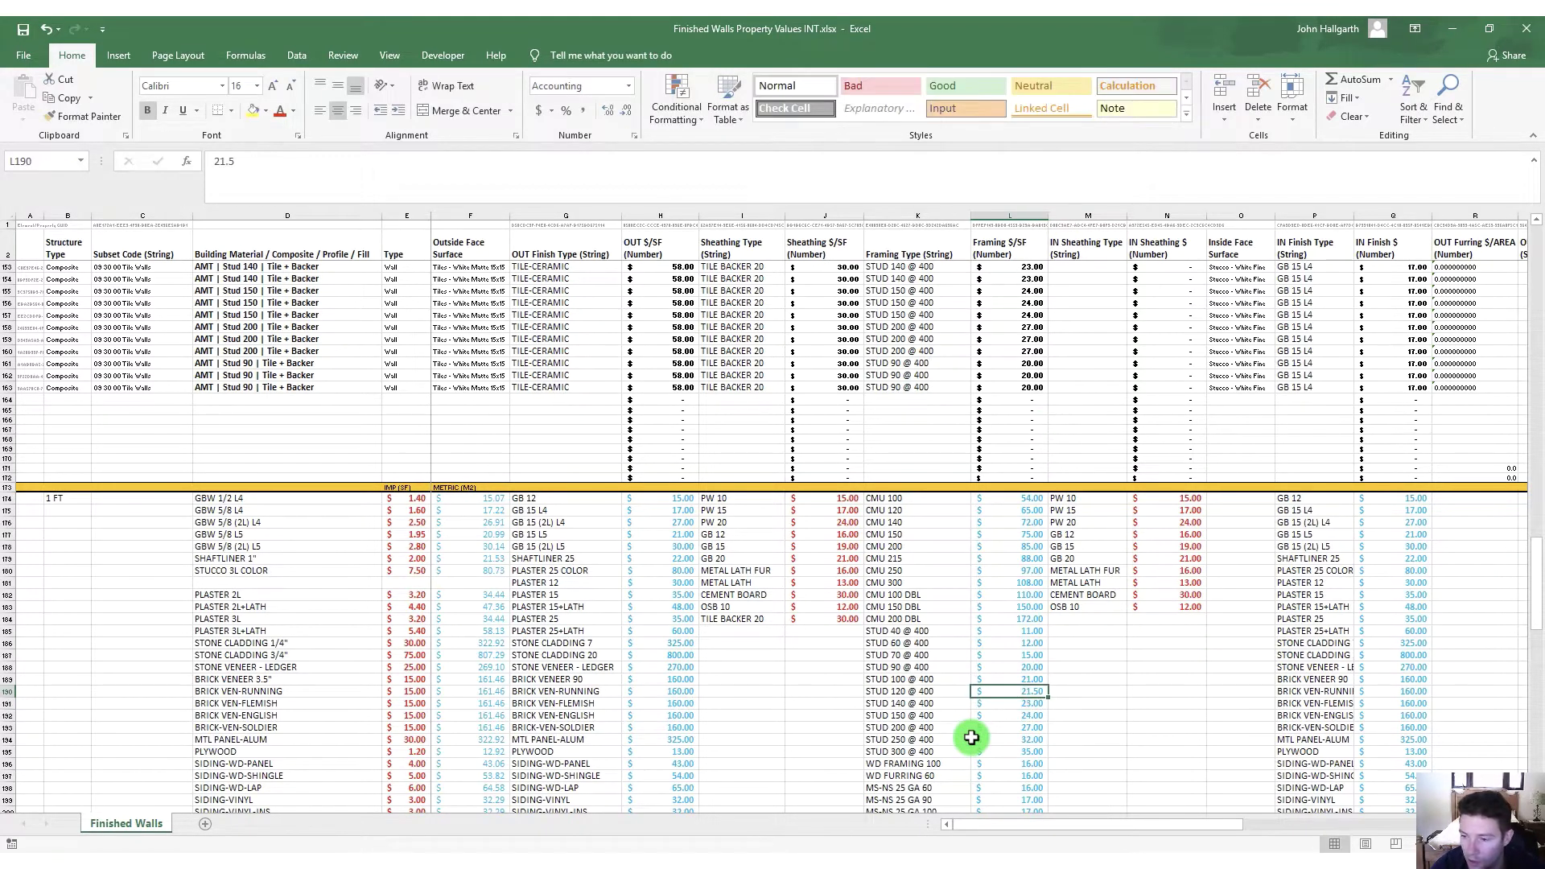
scroll(831, 686, down, 6)
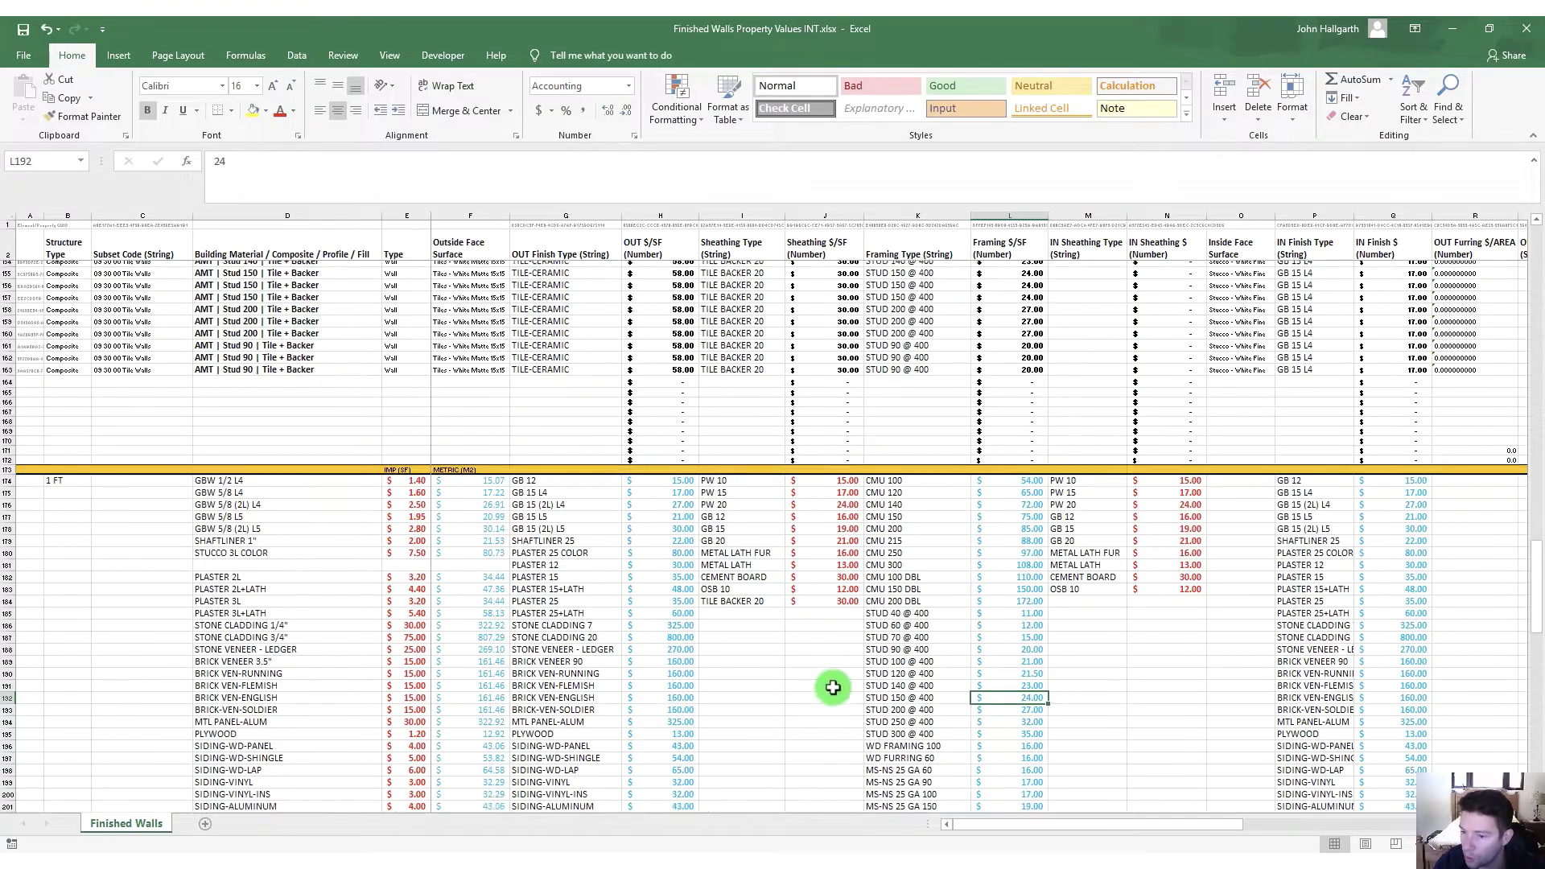
scroll(821, 608, down, 1)
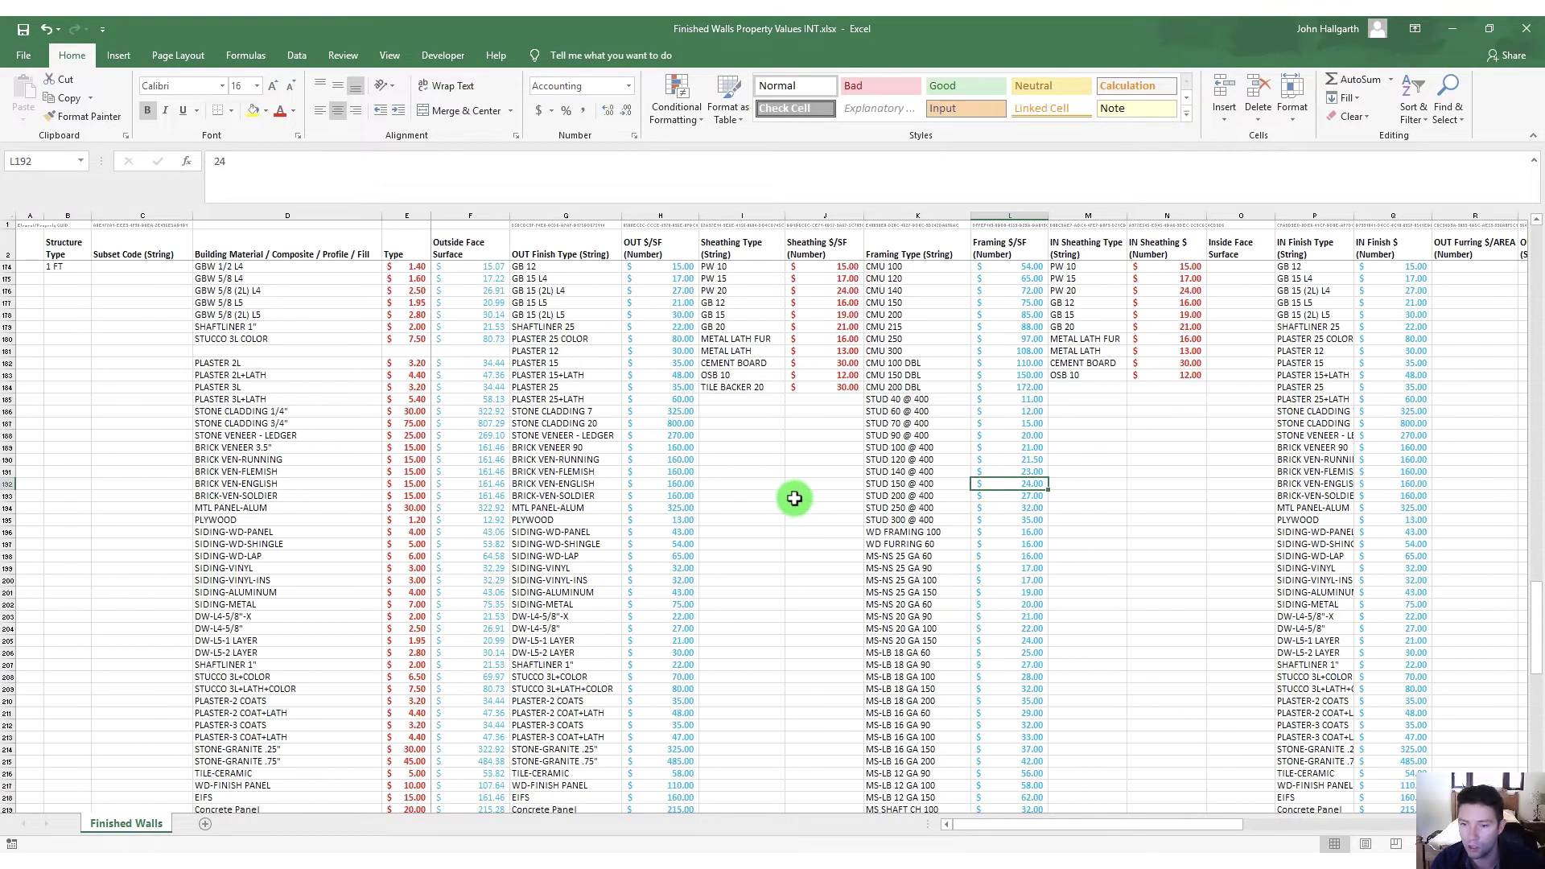
Review the framing and inside finish price lists in the workbook
ctrl+scroll(794, 499, down, 3)
scroll(638, 448, down, 1)
ctrl+scroll(674, 353, up, 1)
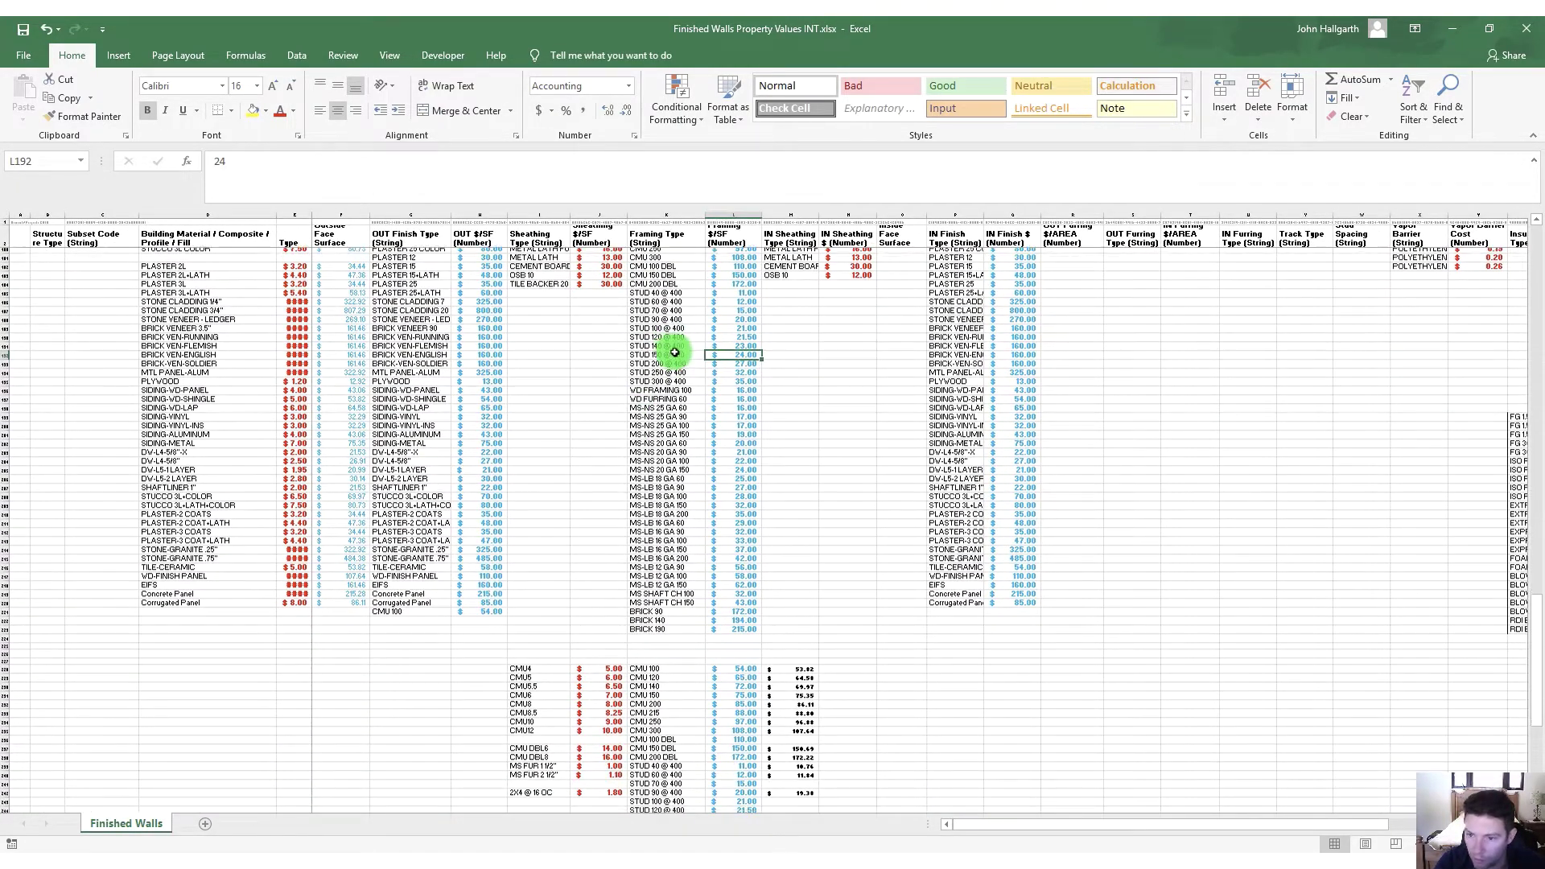
scroll(674, 354, down, 10)
ctrl+scroll(674, 377, down, 1)
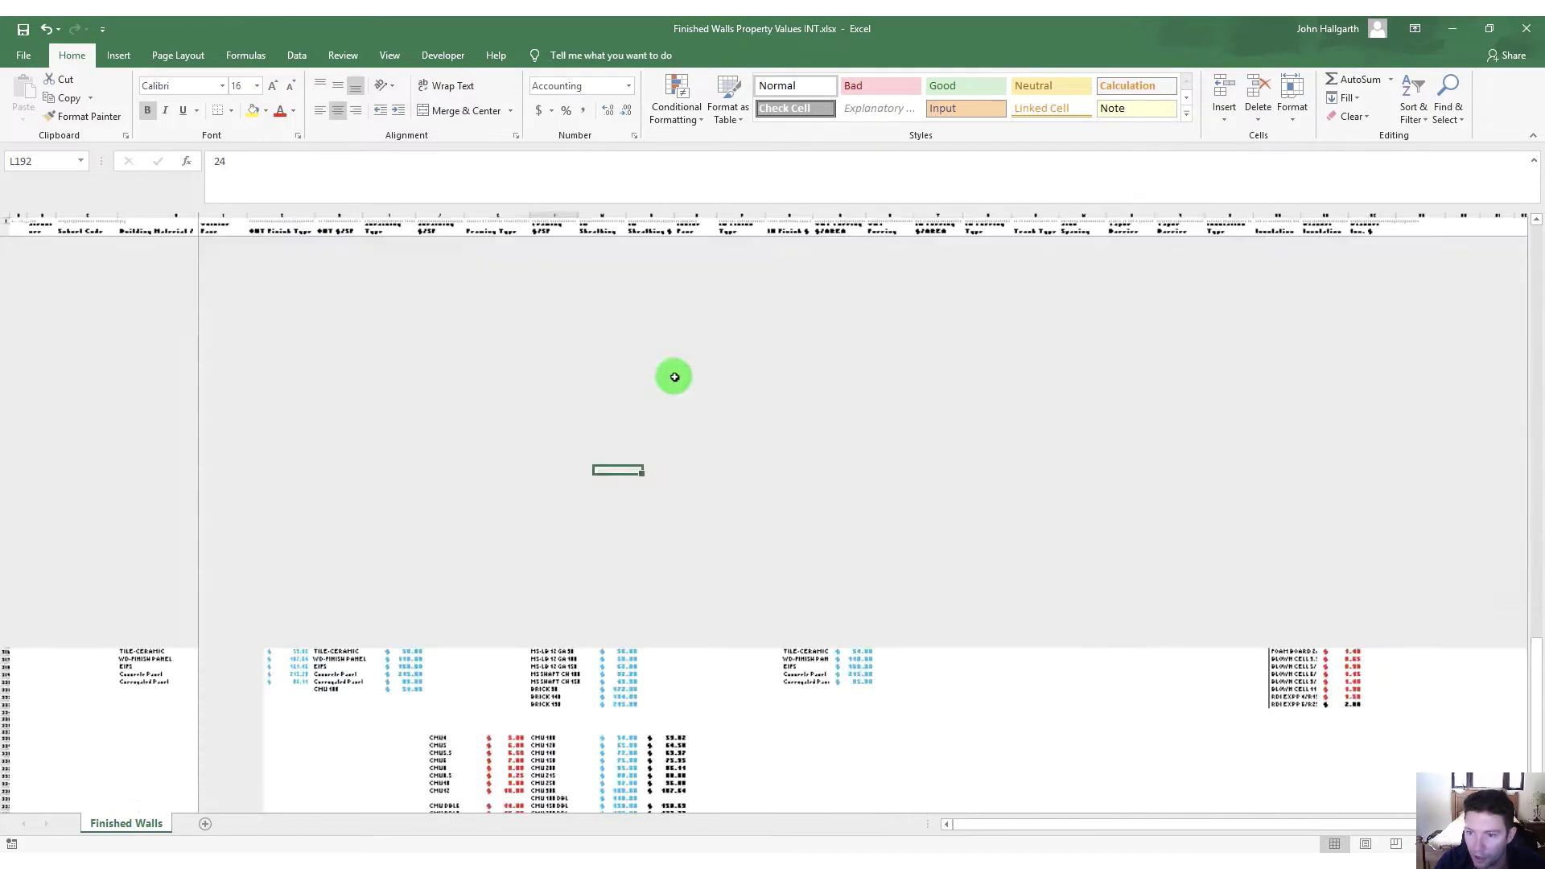
scroll(507, 417, up, 10)
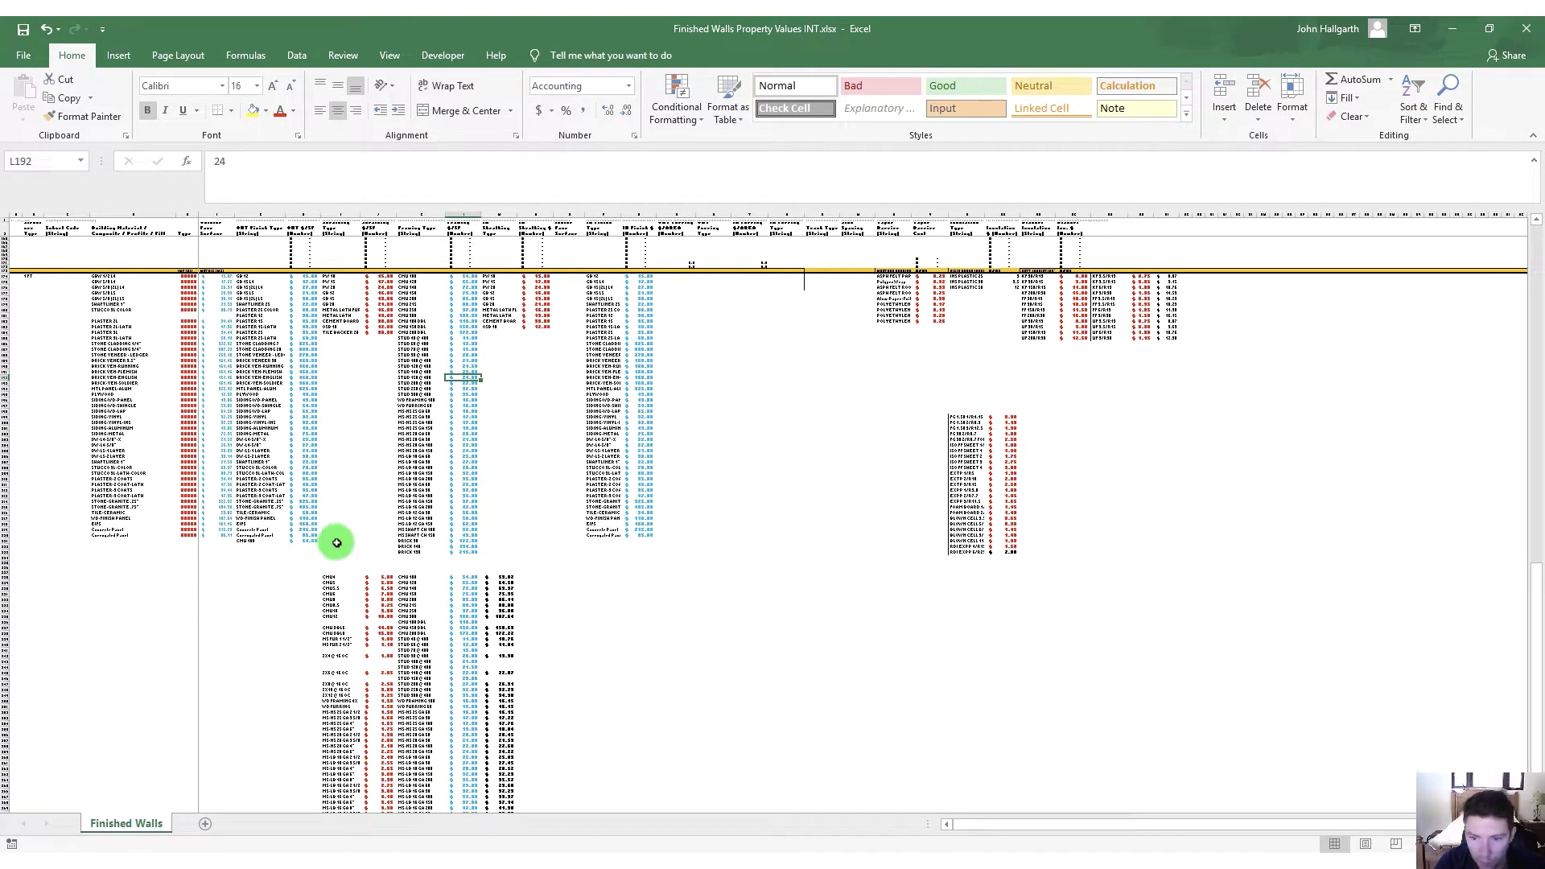
drag(416, 277, 462, 797)
scroll(436, 569, down, 1)
scroll(436, 569, down, 3)
click(406, 598)
scroll(707, 438, up, 12)
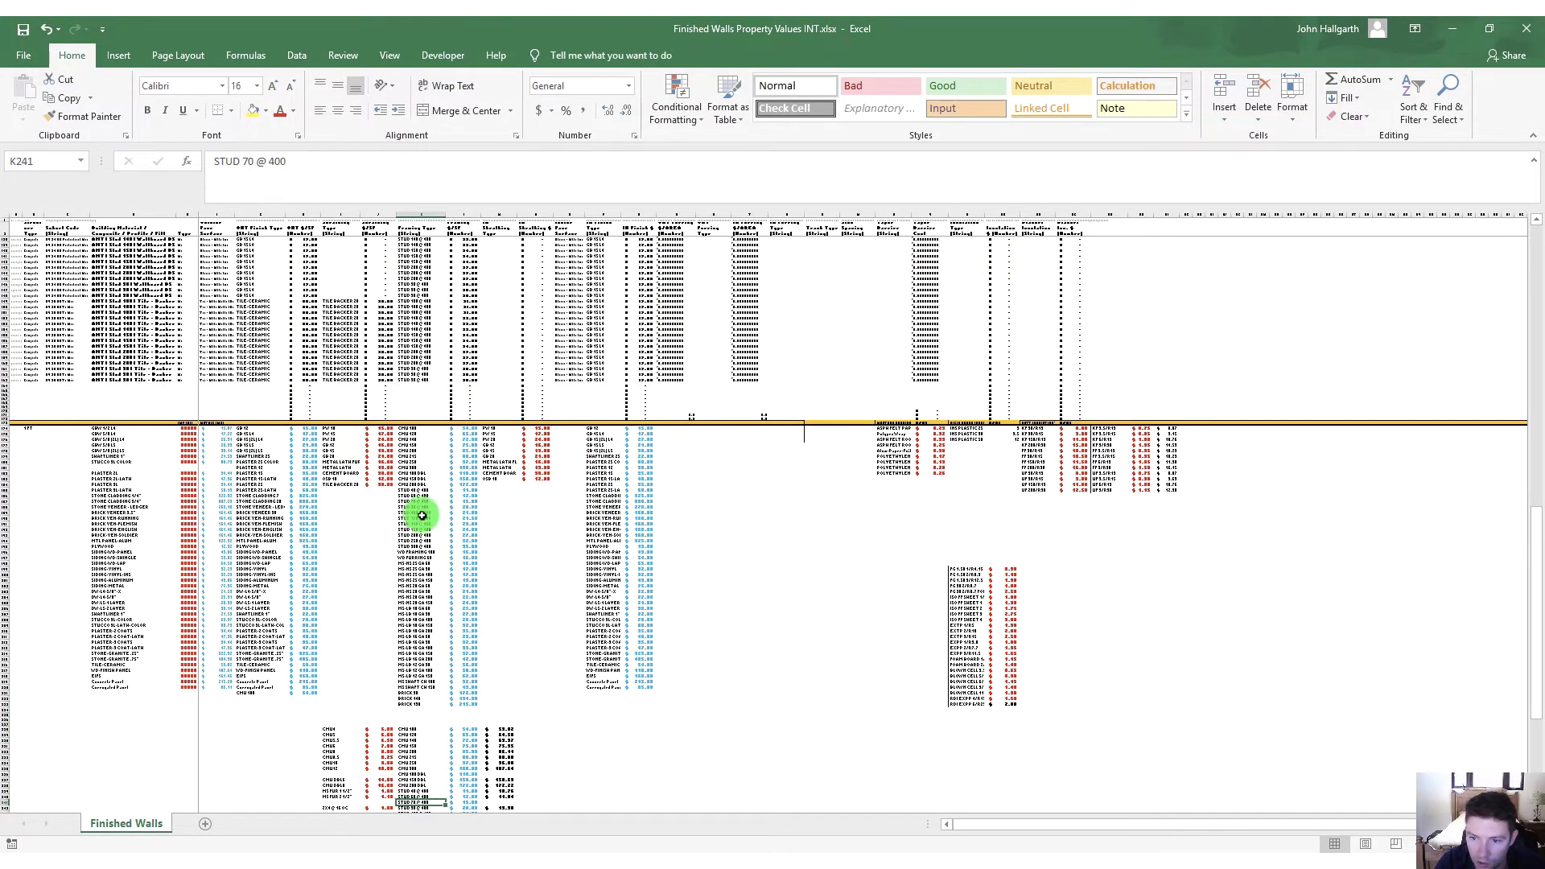
ctrl+scroll(421, 515, up, 5)
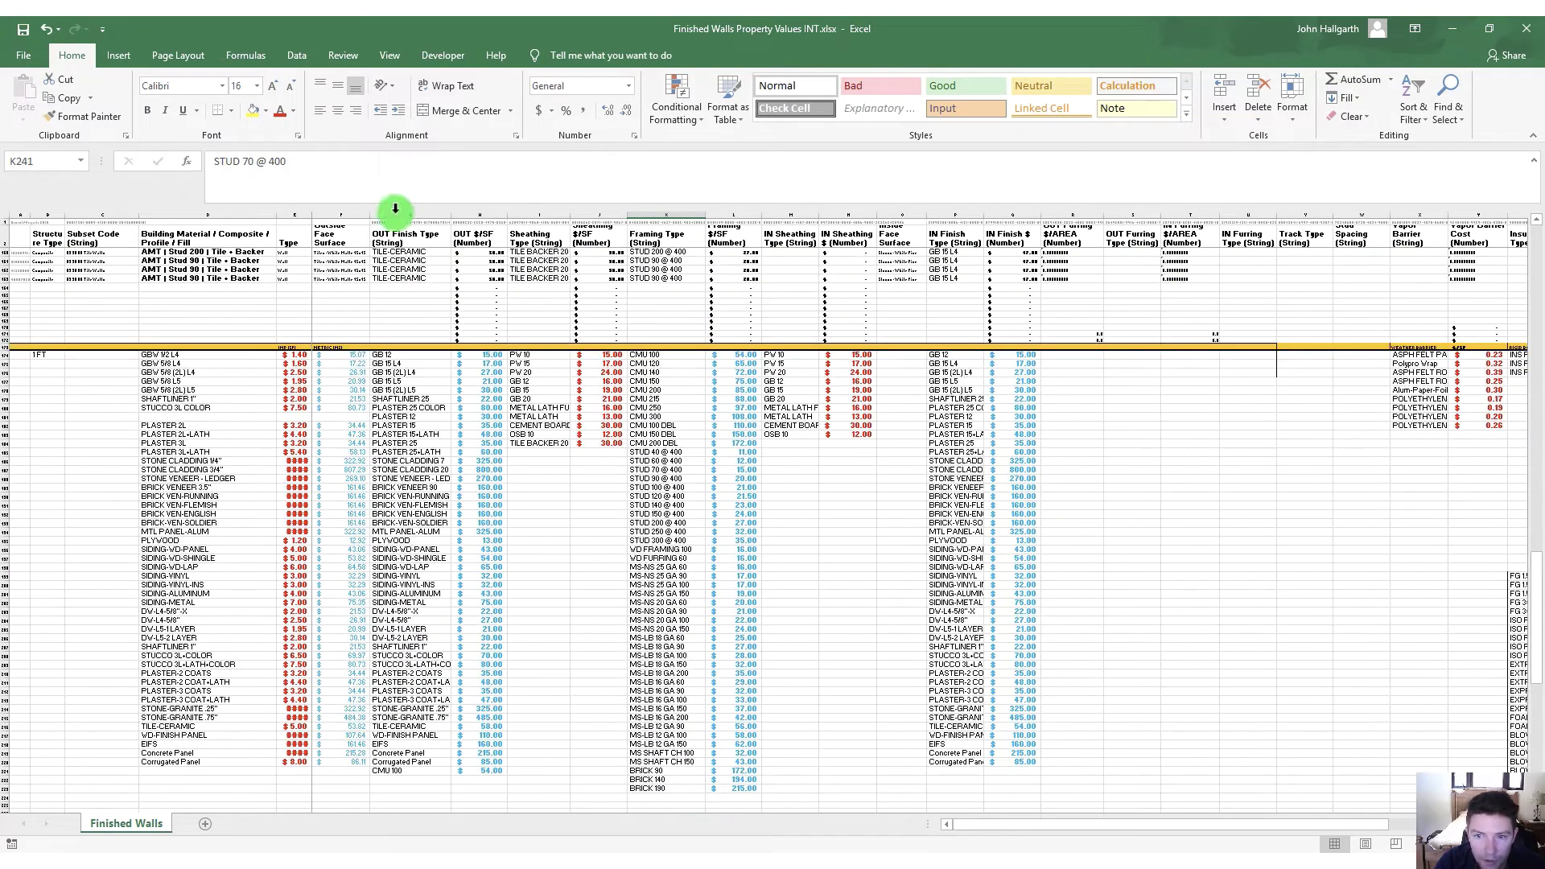
drag(947, 356, 1022, 762)
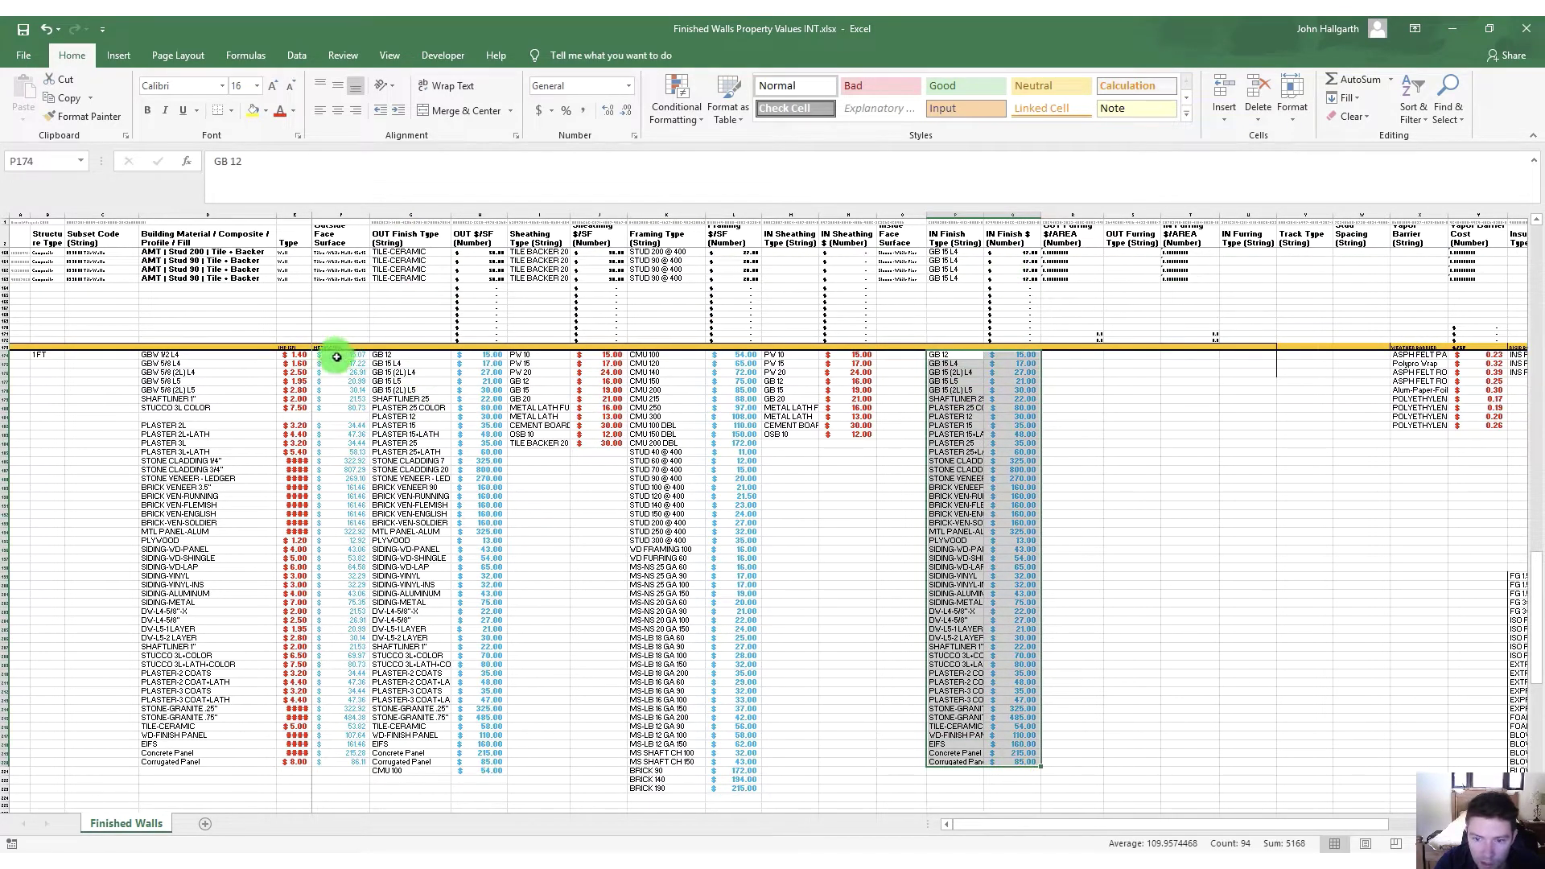
click(408, 434)
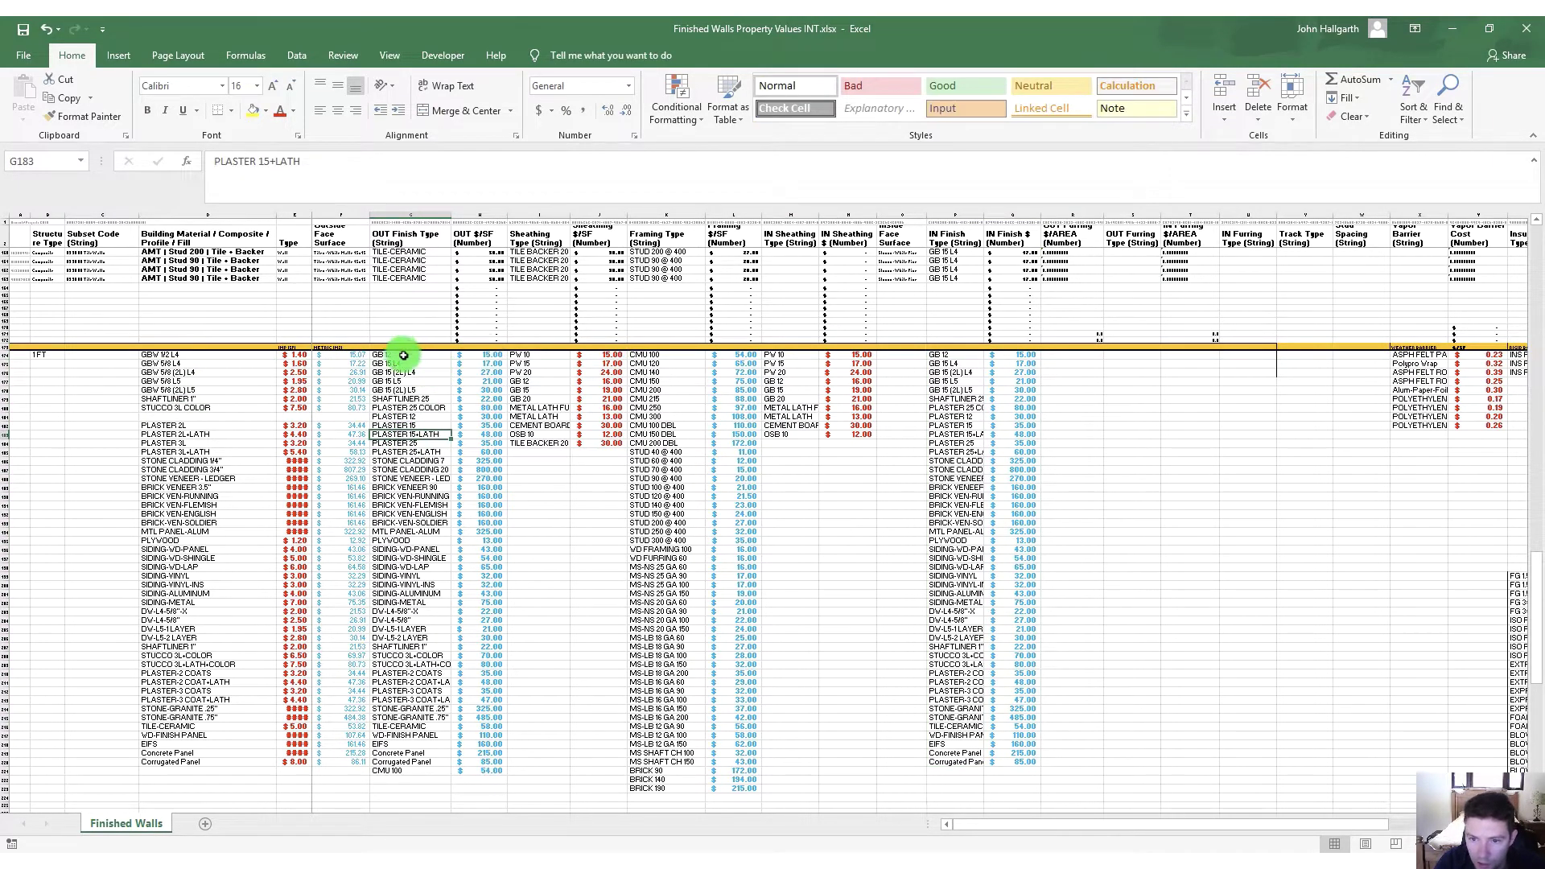
Copy the outside finish types and prices over the inside finish list
drag(403, 355, 470, 771)
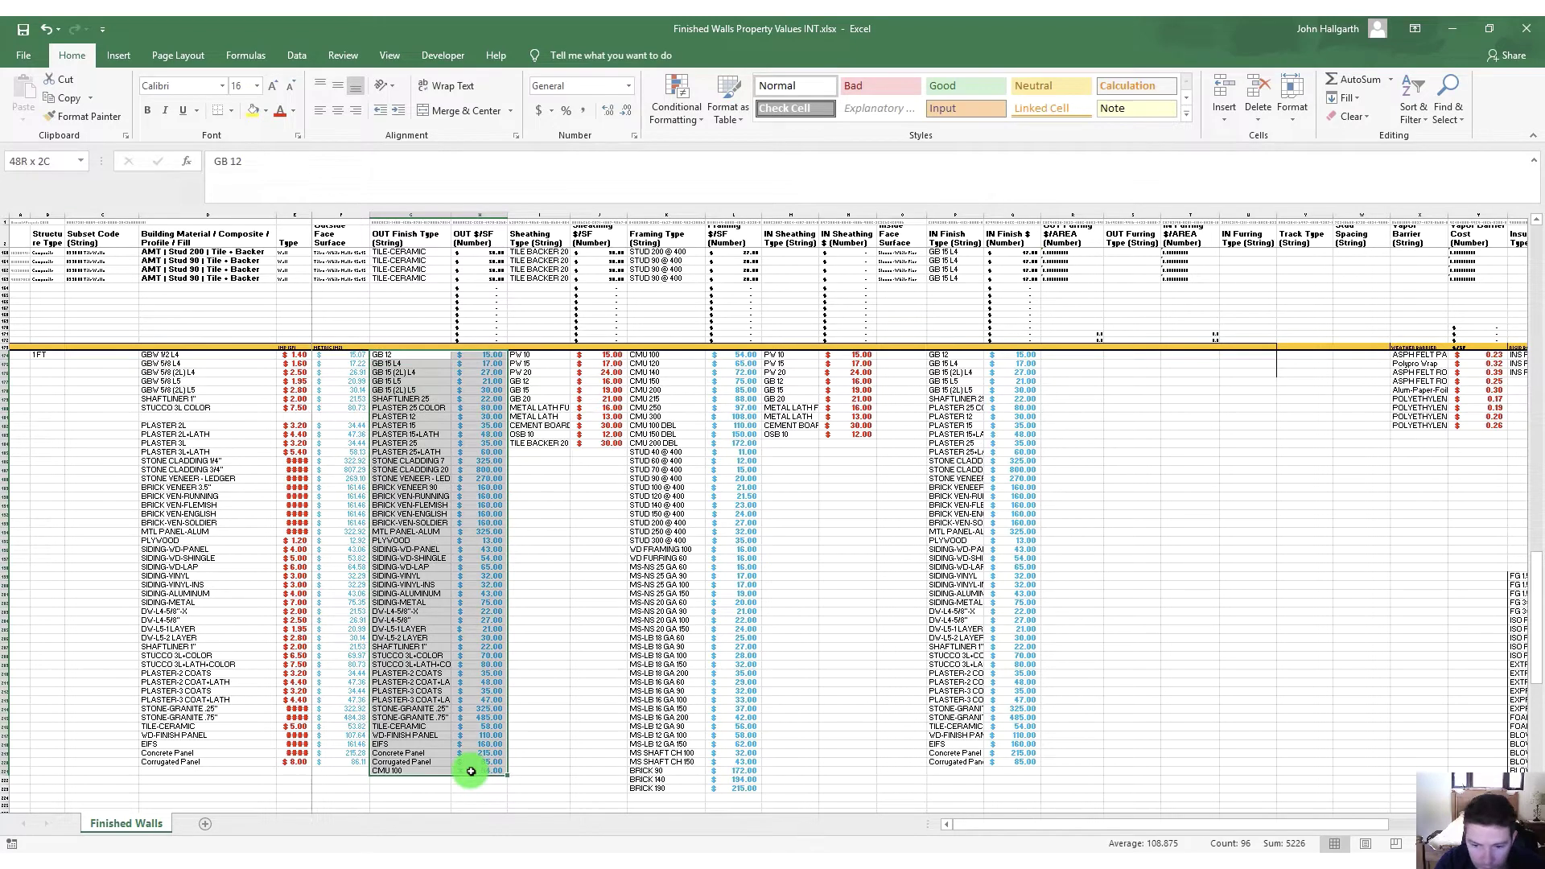
key(ctrl+c)
click(952, 354)
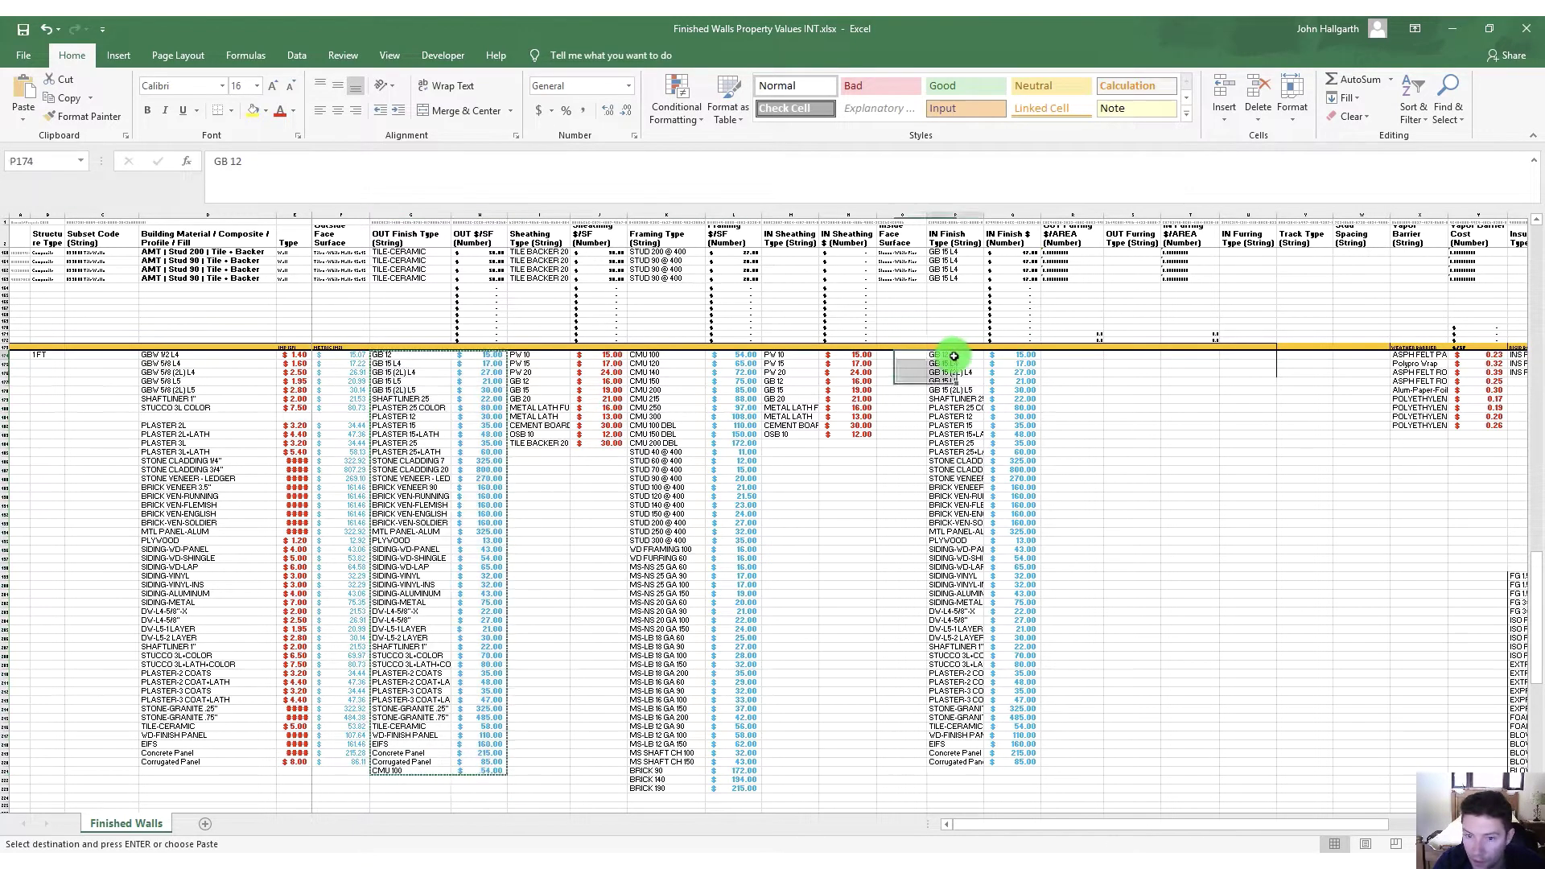
key(ctrl+v)
click(1157, 586)
scroll(914, 518, down, 7)
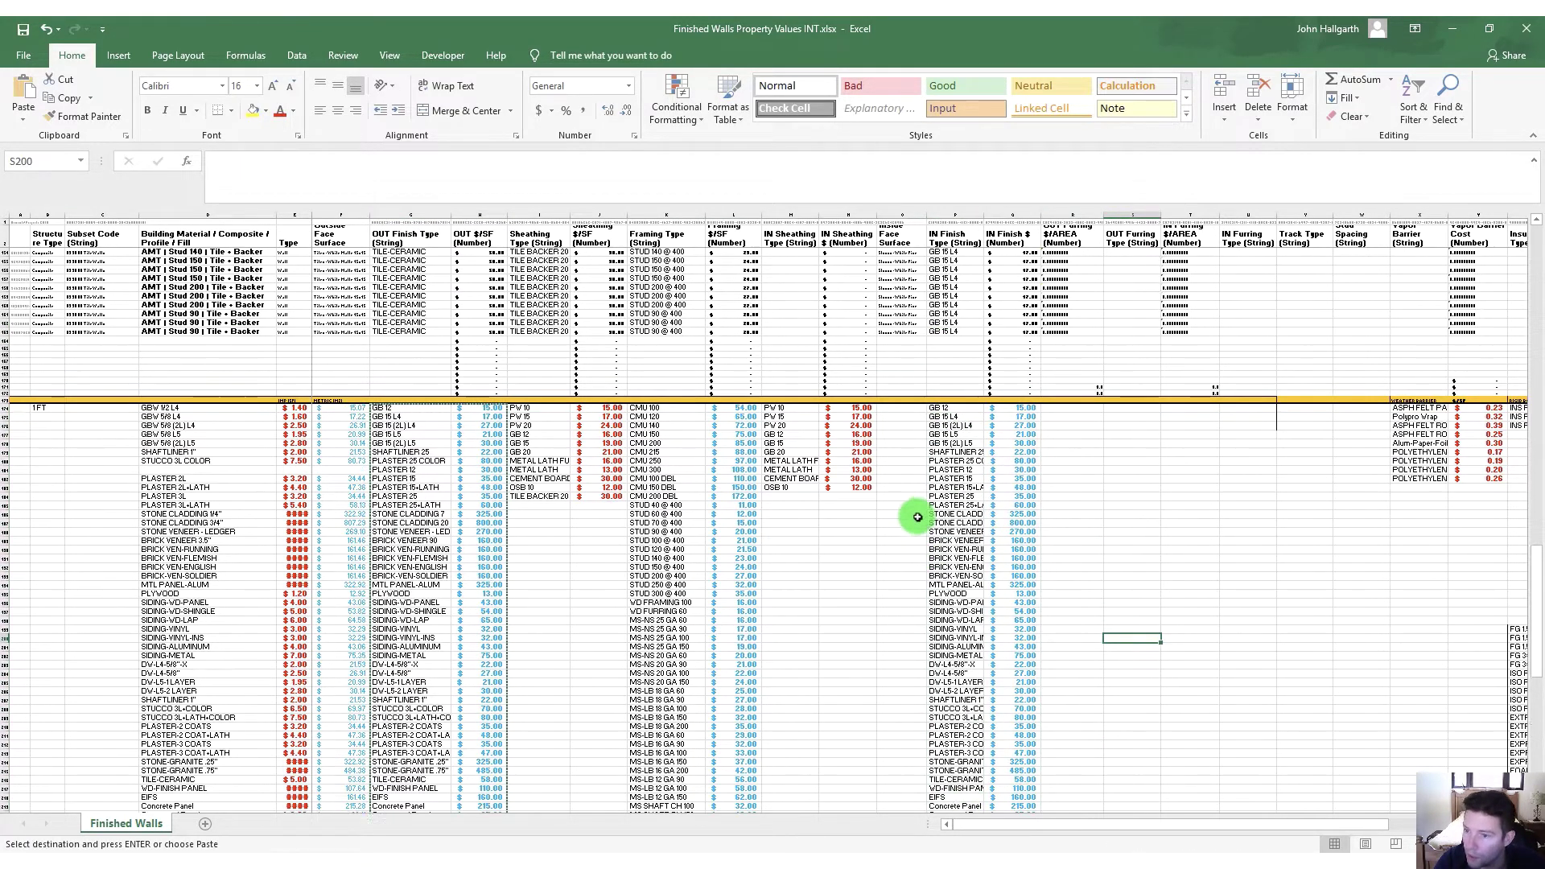
scroll(742, 515, down, 13)
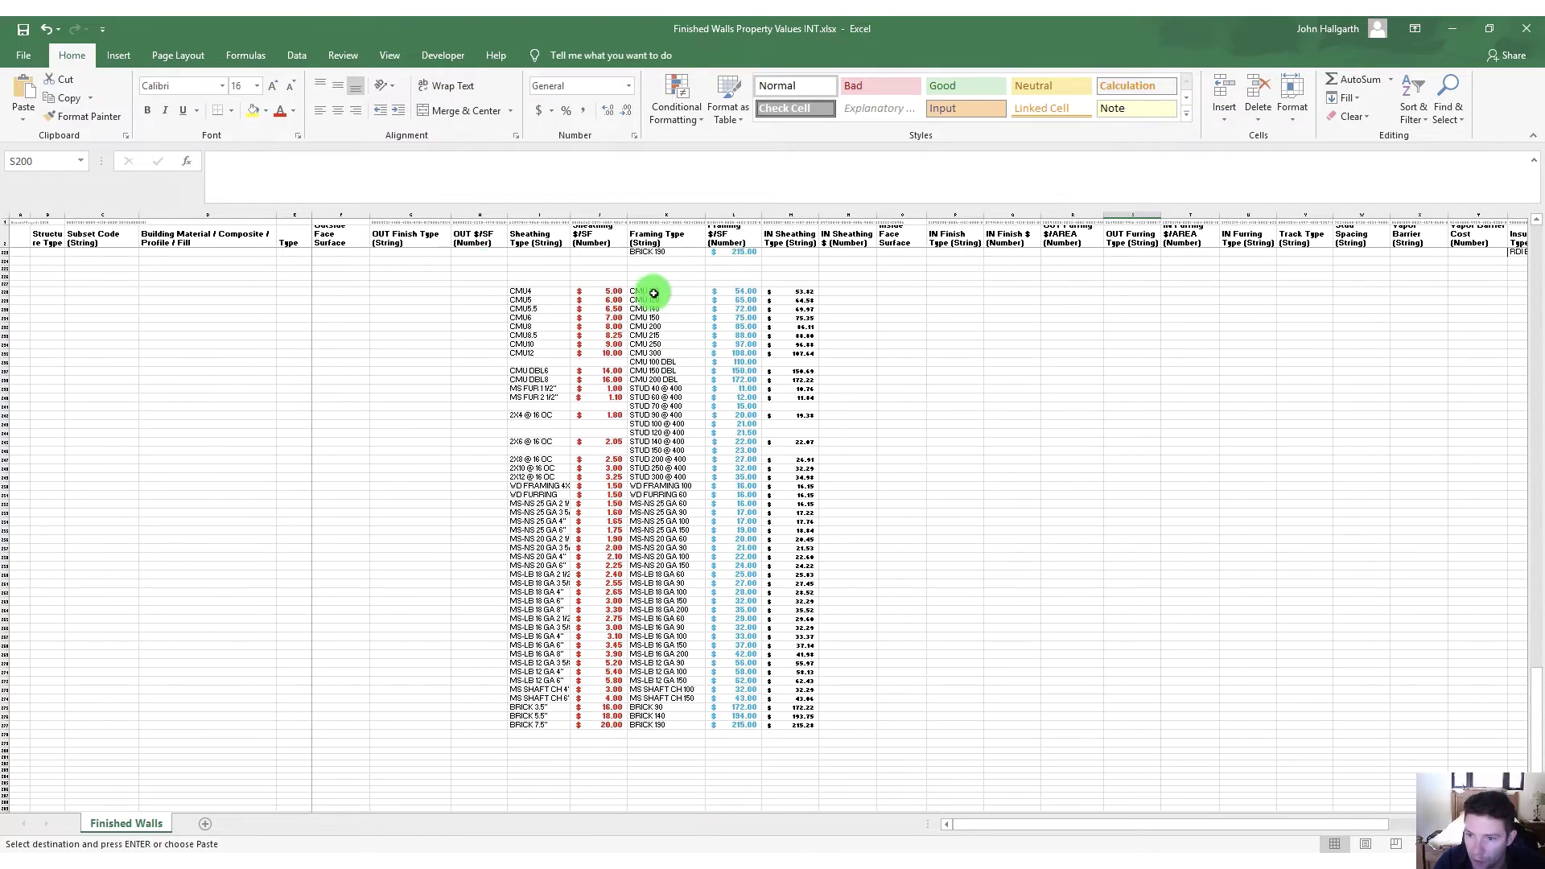
Paste the copied framing types and prices into the Framing Type and Framing $/SF columns
drag(653, 293, 746, 726)
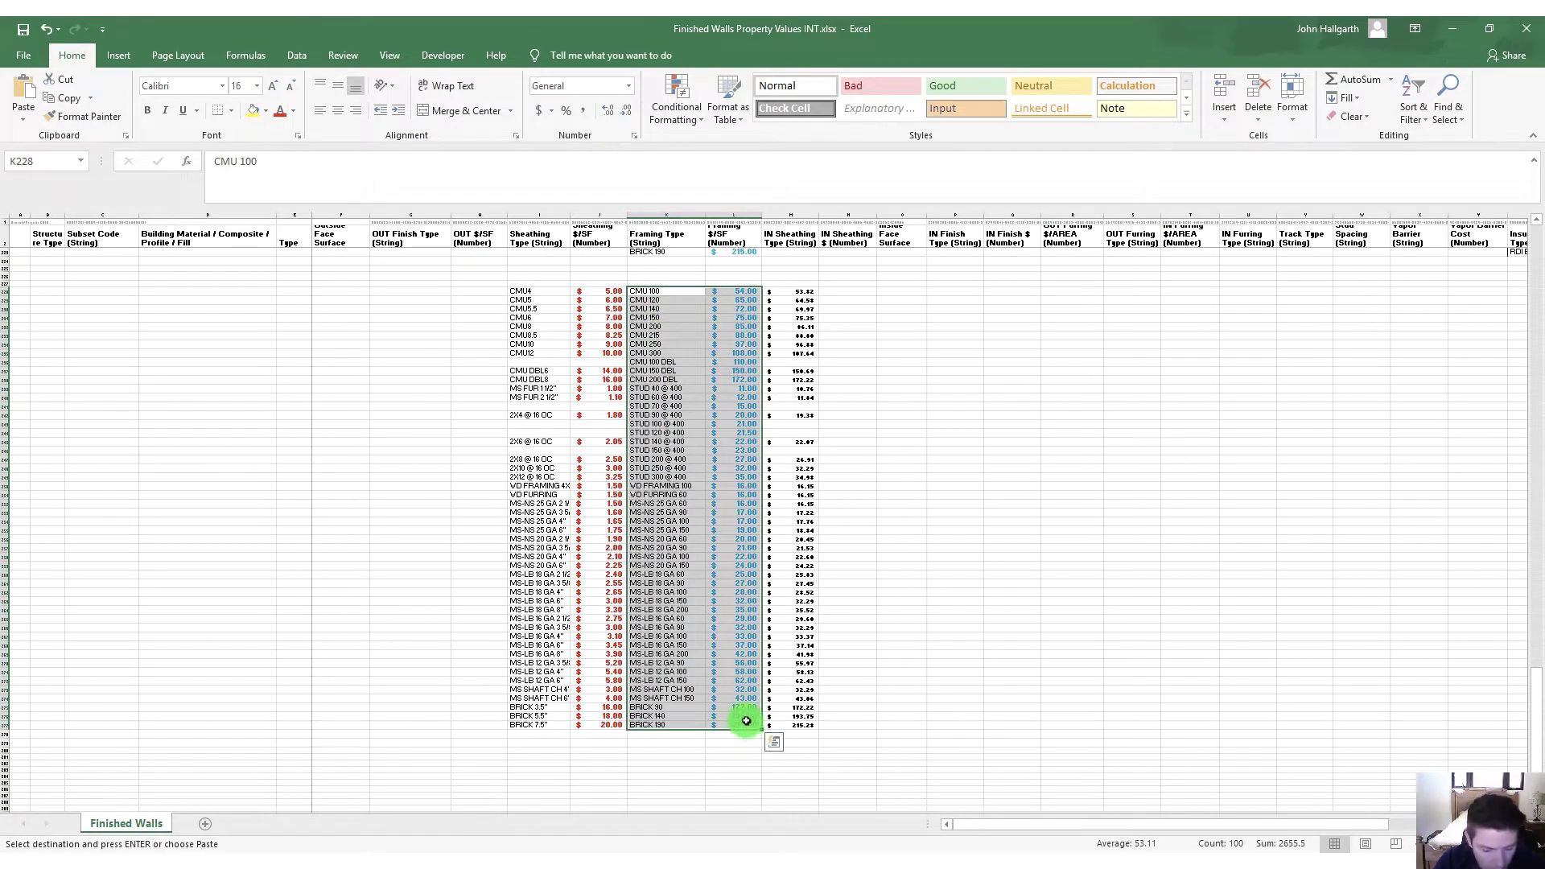
scroll(681, 502, up, 10)
scroll(682, 502, up, 7)
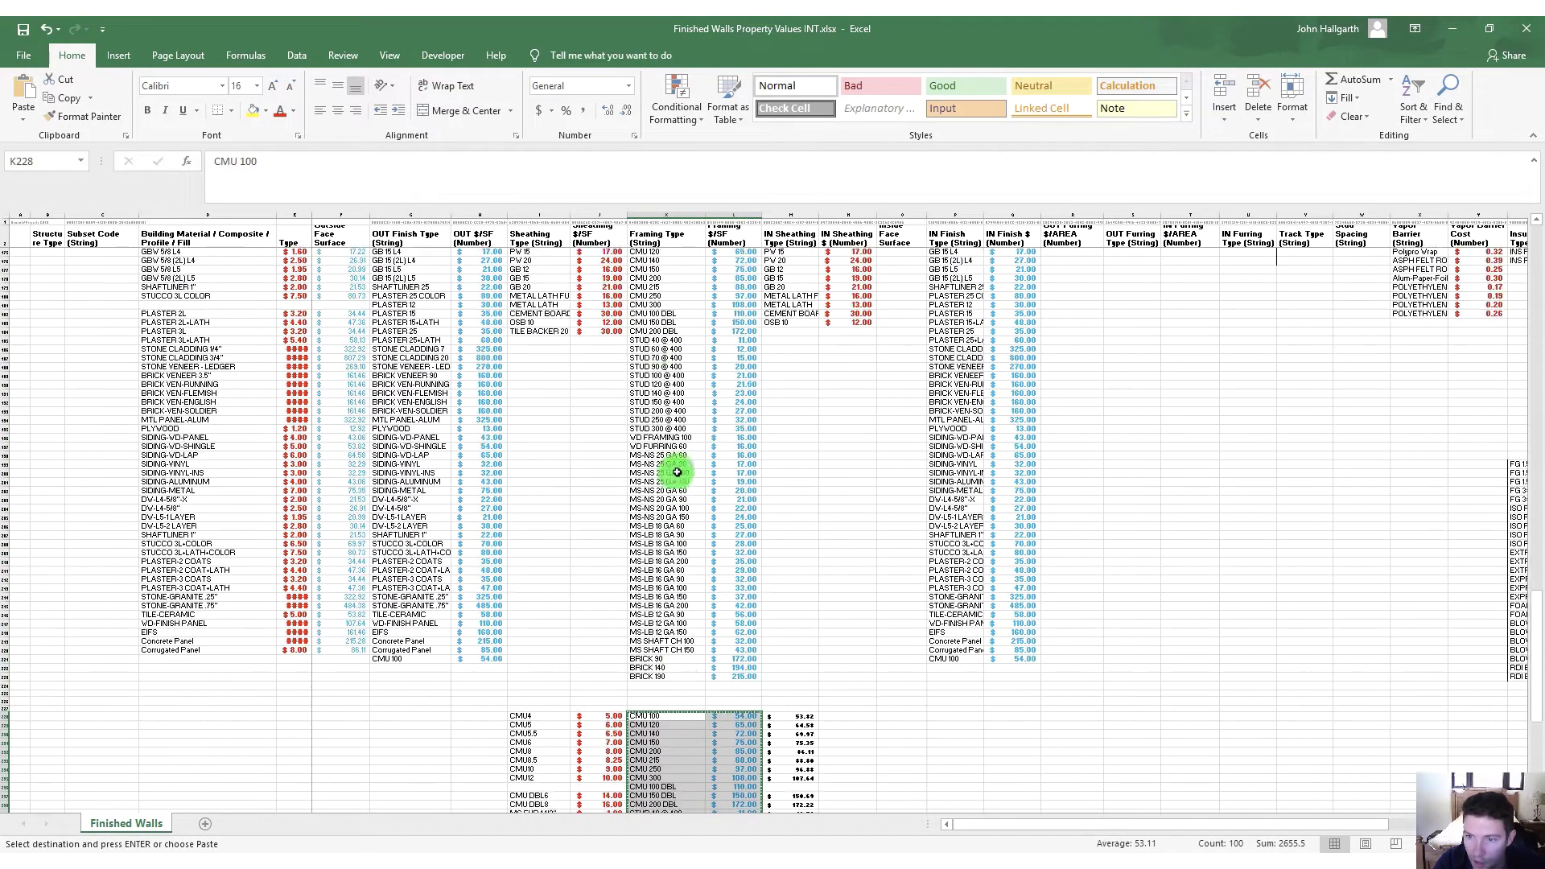
click(654, 264)
key(ctrl+v)
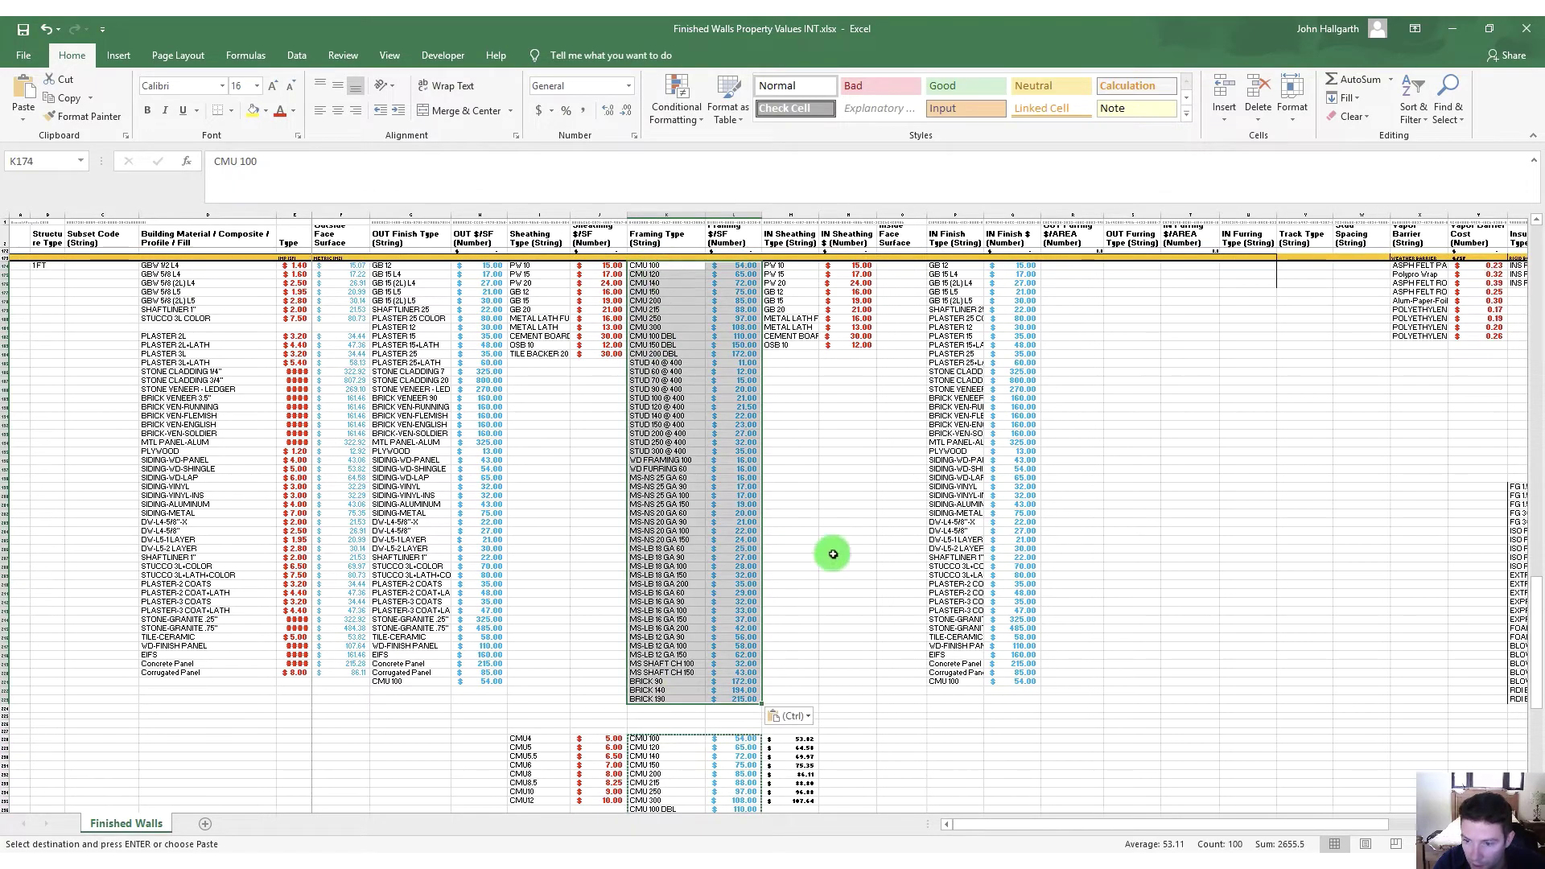
click(814, 573)
key(Escape)
Check the CMU8.5 price, its metric conversion formula and the CMU 200 framing price
scroll(729, 538, down, 7)
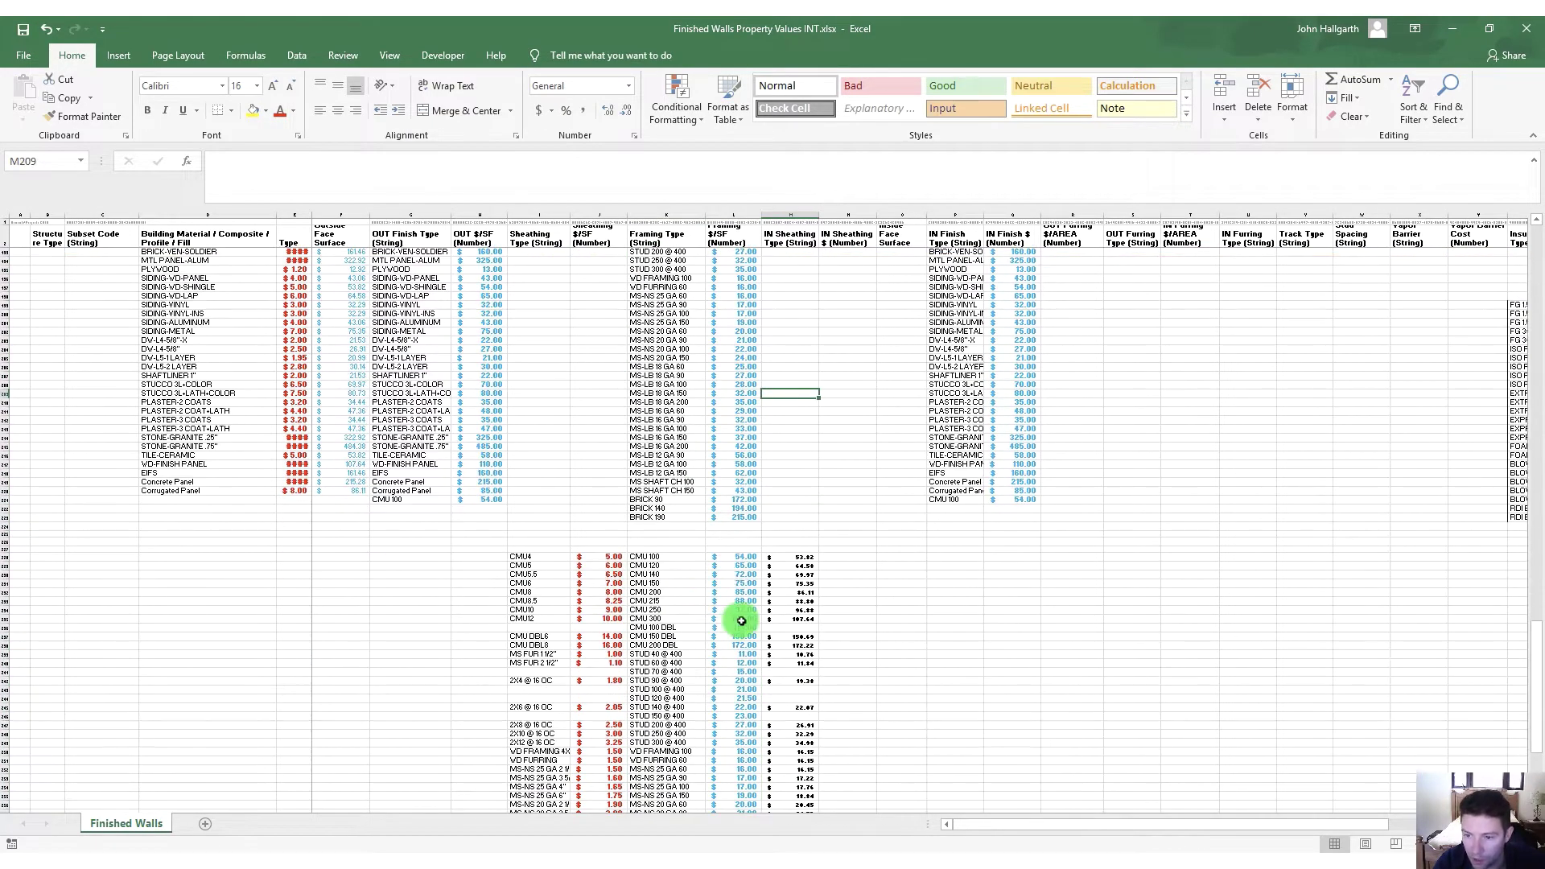
scroll(736, 604, up, 10)
scroll(684, 611, down, 9)
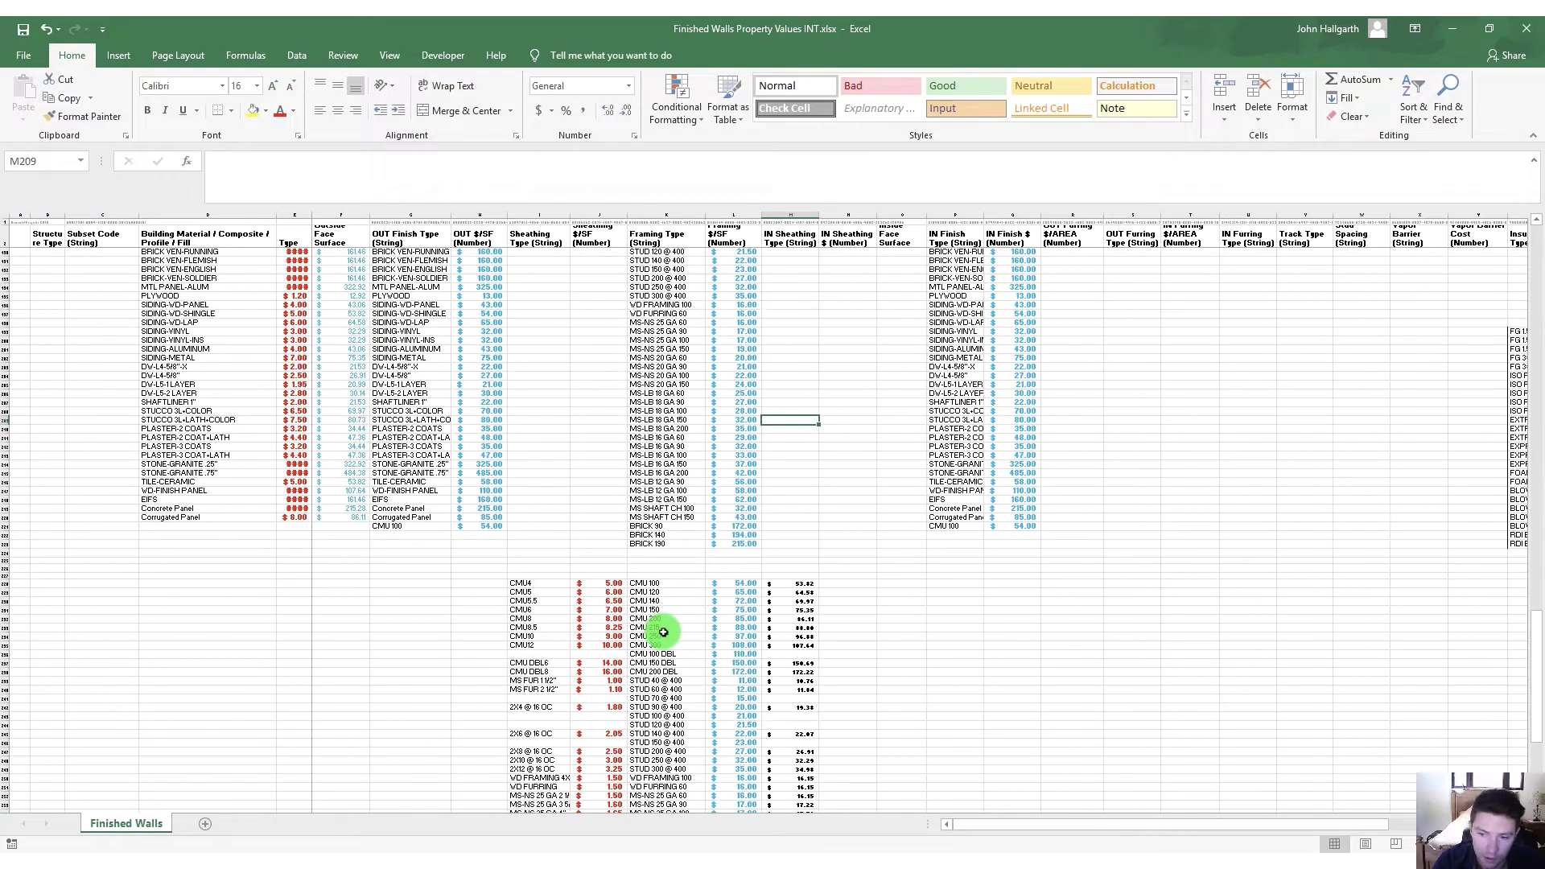
scroll(663, 633, down, 5)
click(607, 494)
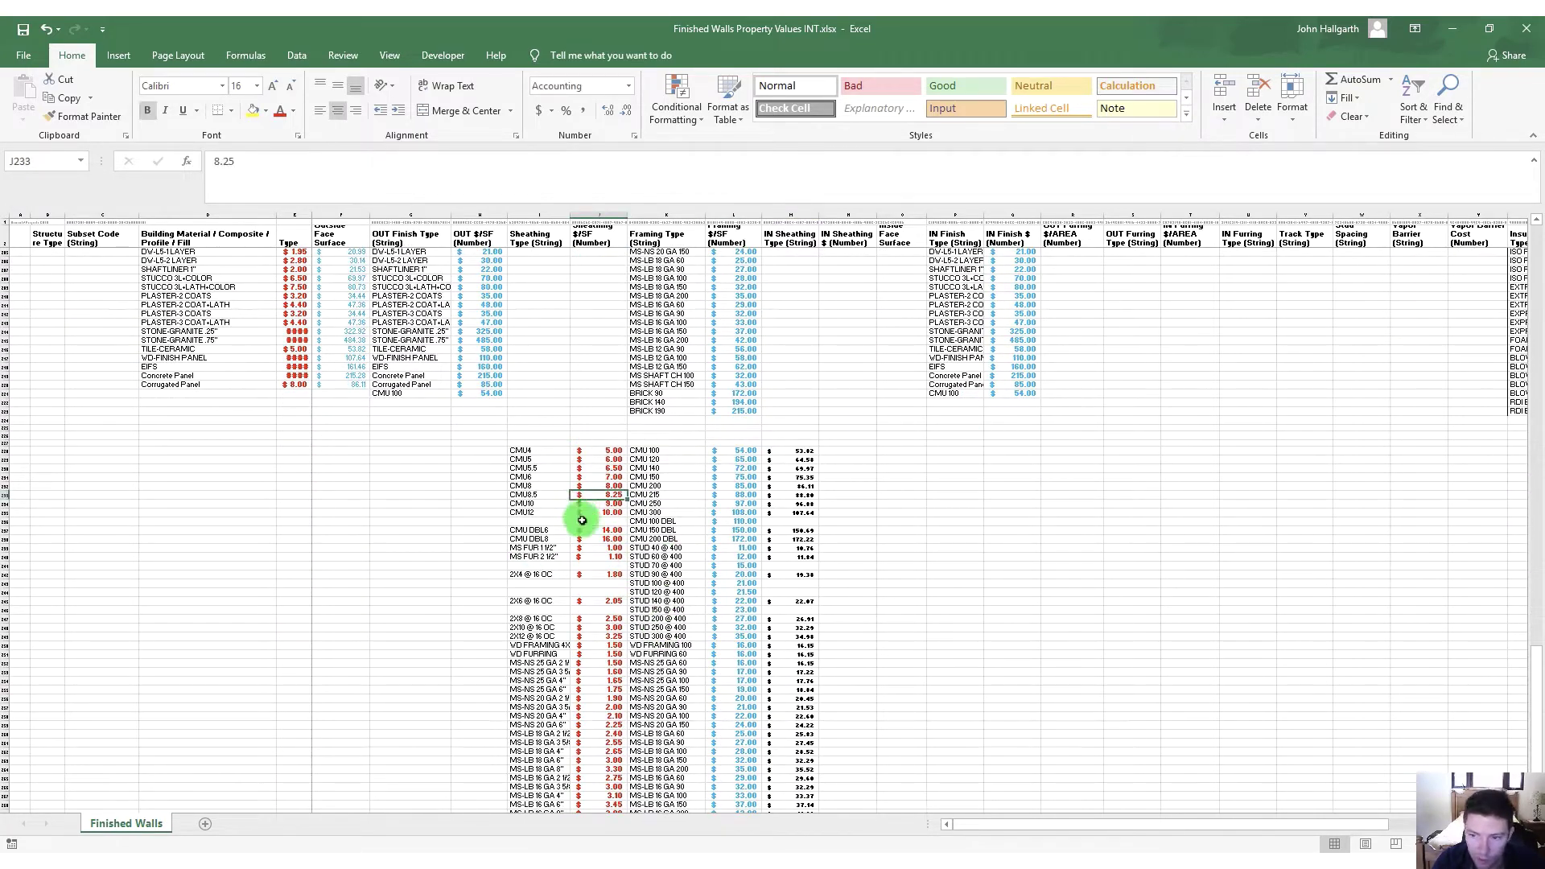
click(808, 495)
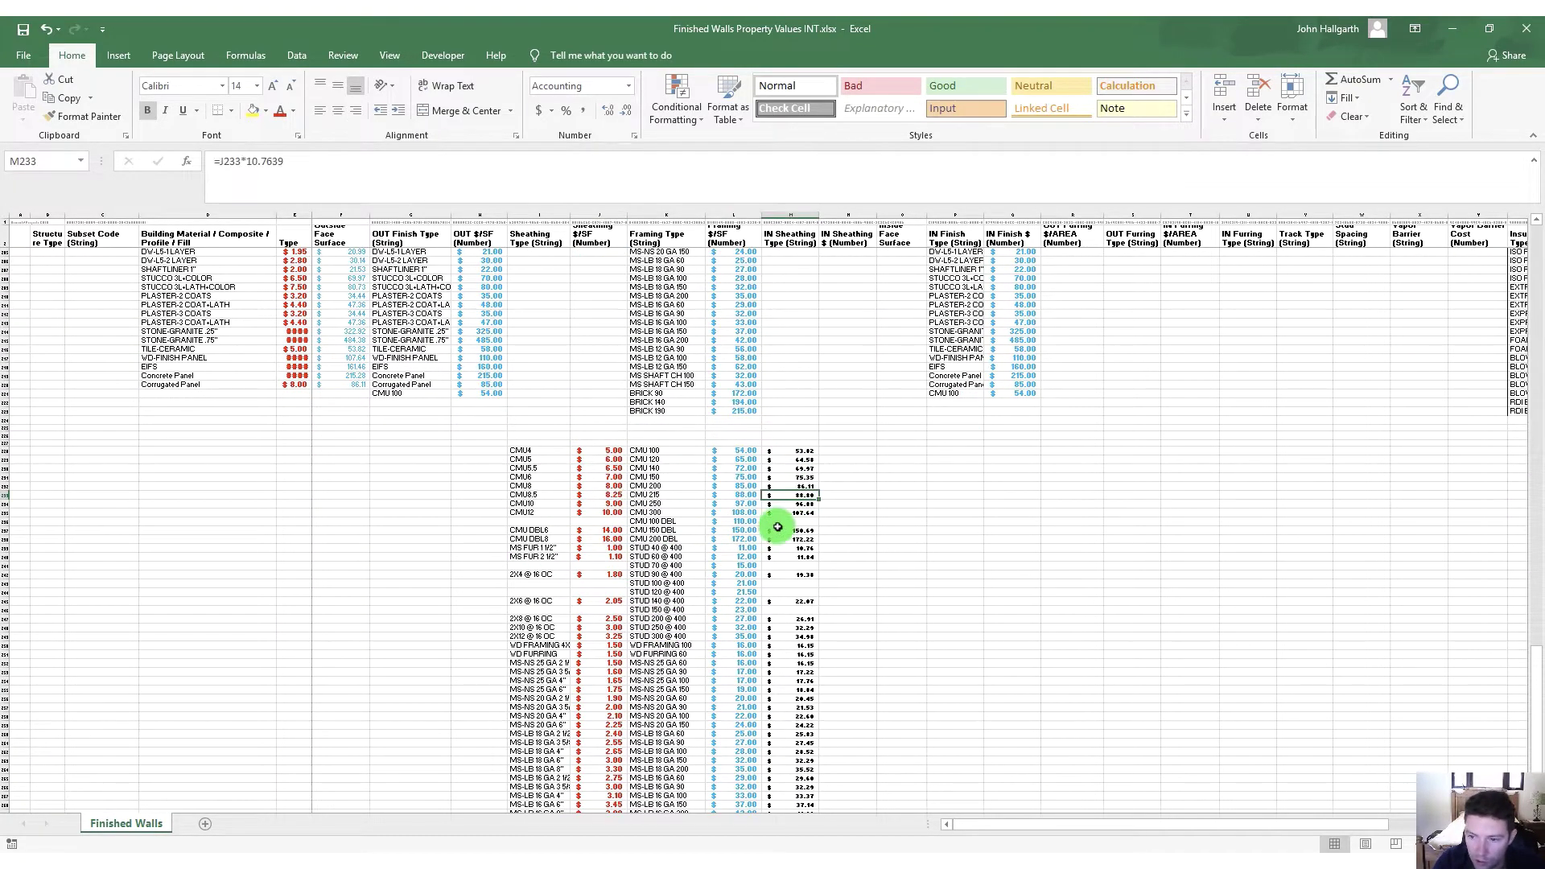
ctrl+scroll(776, 467, up, 3)
click(1006, 587)
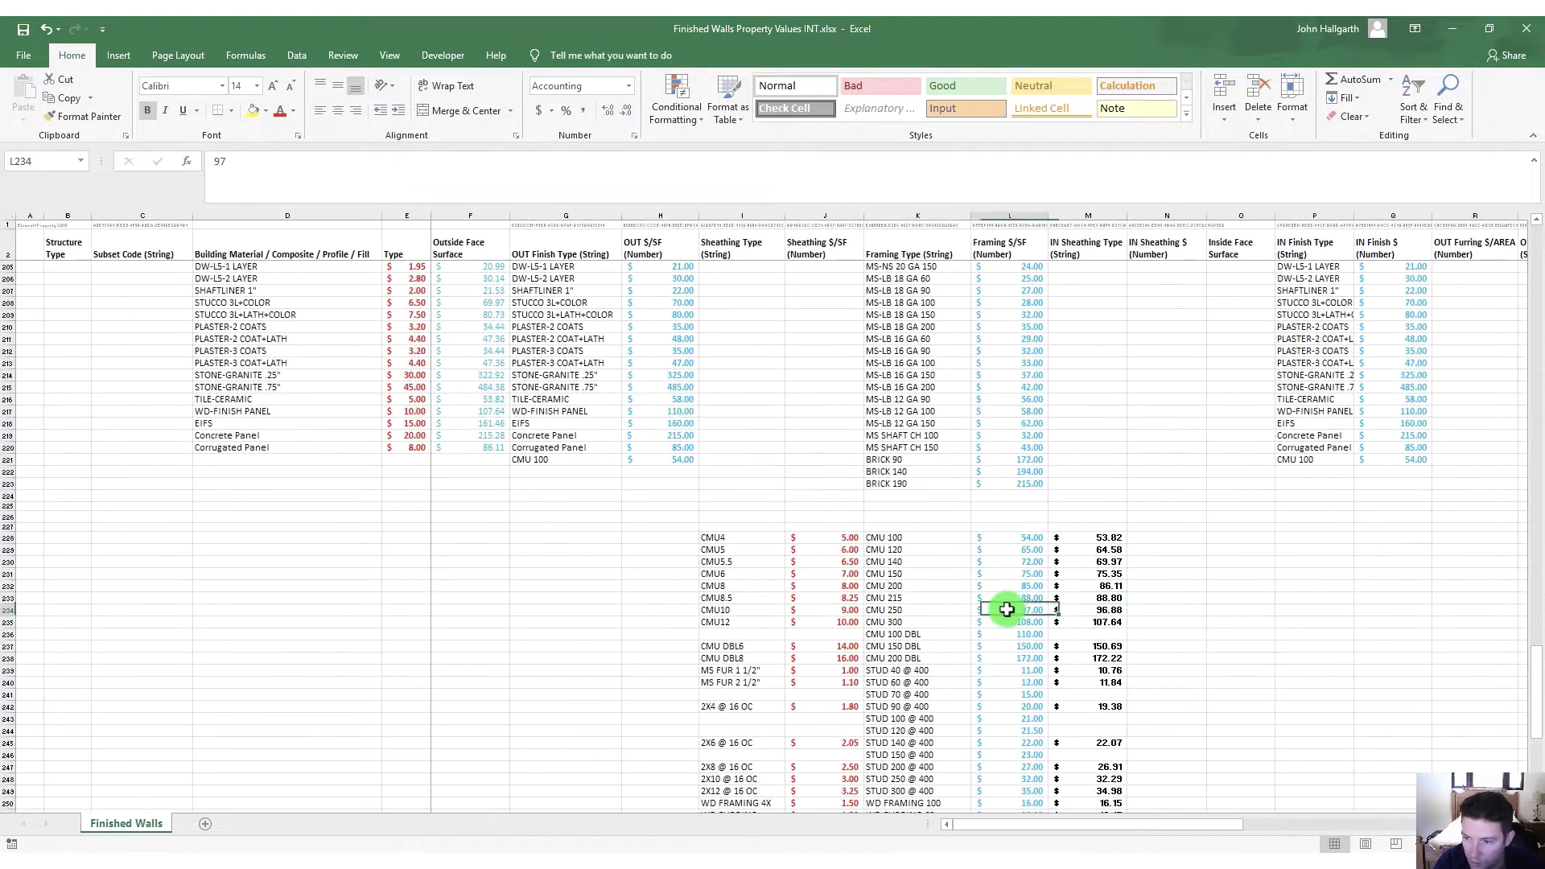
scroll(1005, 644, up, 19)
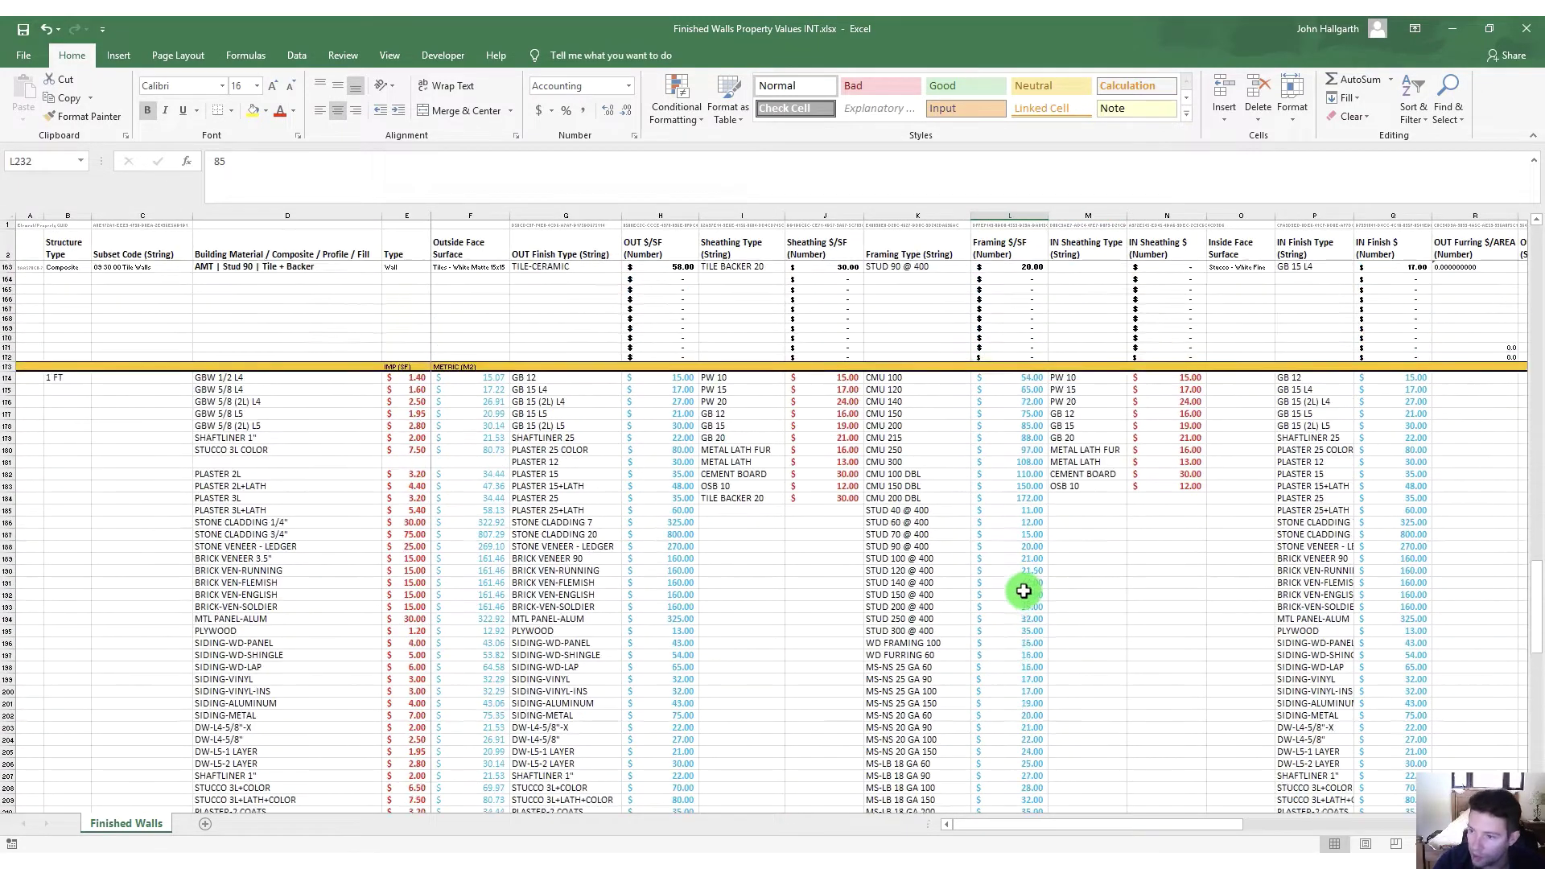
ctrl+scroll(970, 539, down, 5)
ctrl+scroll(300, 341, up, 5)
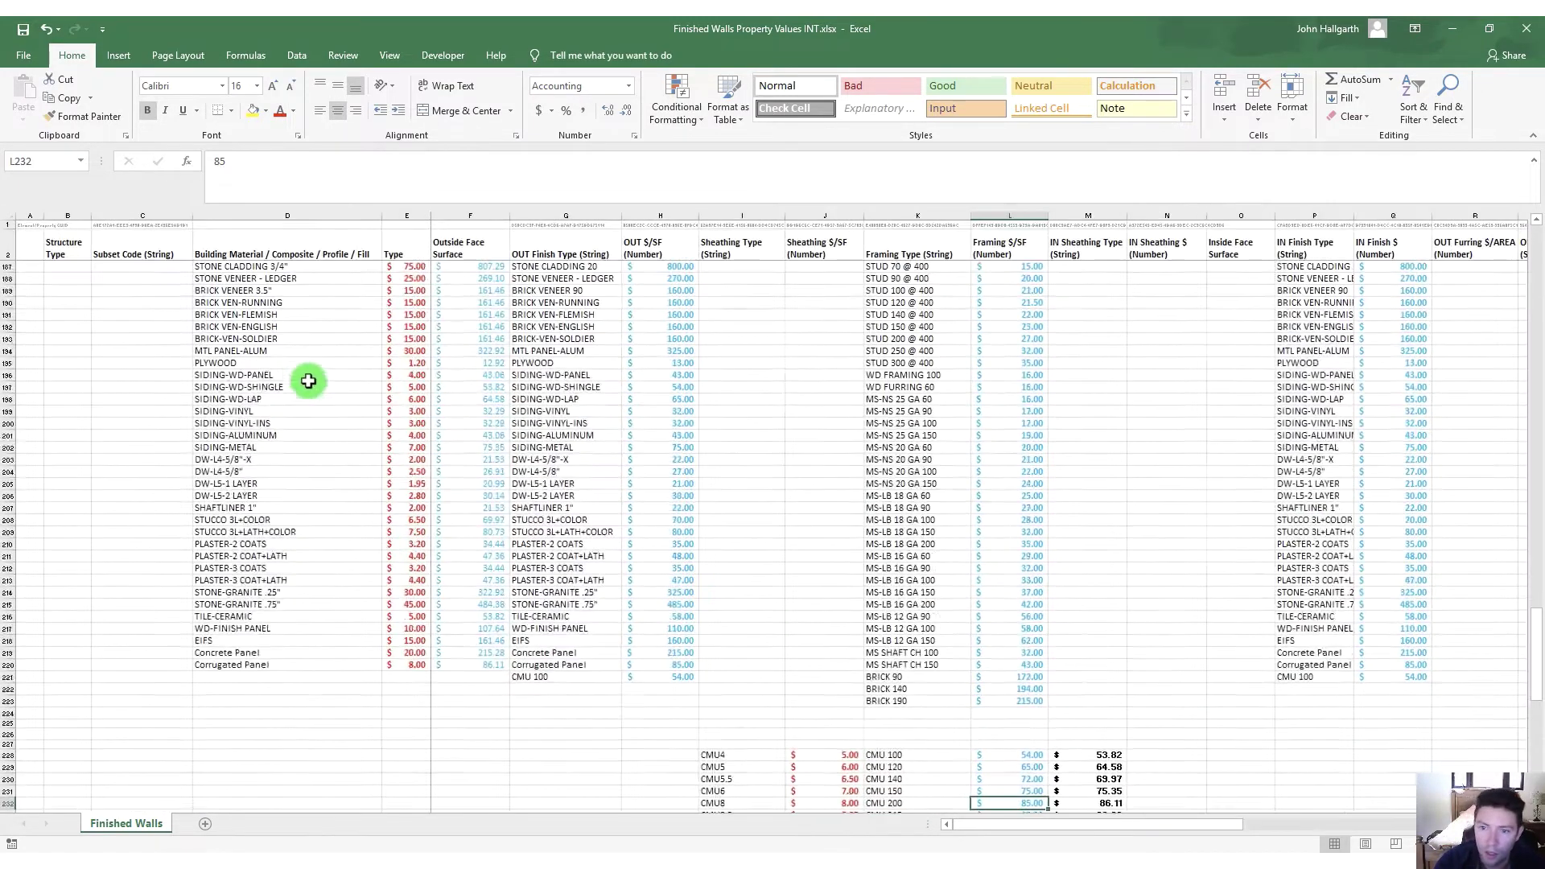
scroll(373, 303, up, 10)
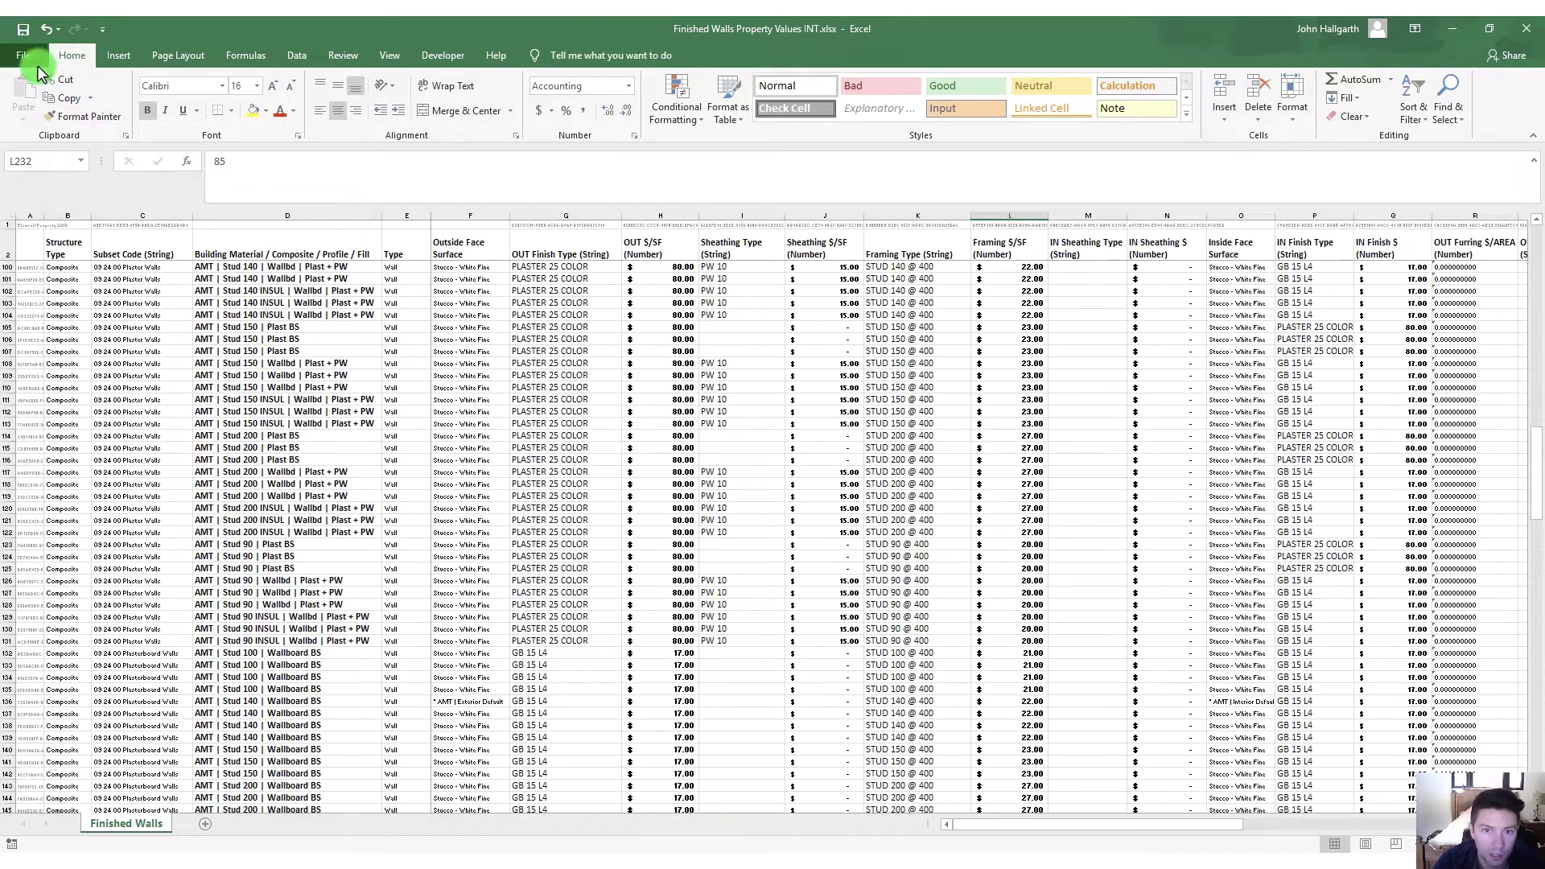
Save the workbook and close Excel
click(31, 56)
click(63, 239)
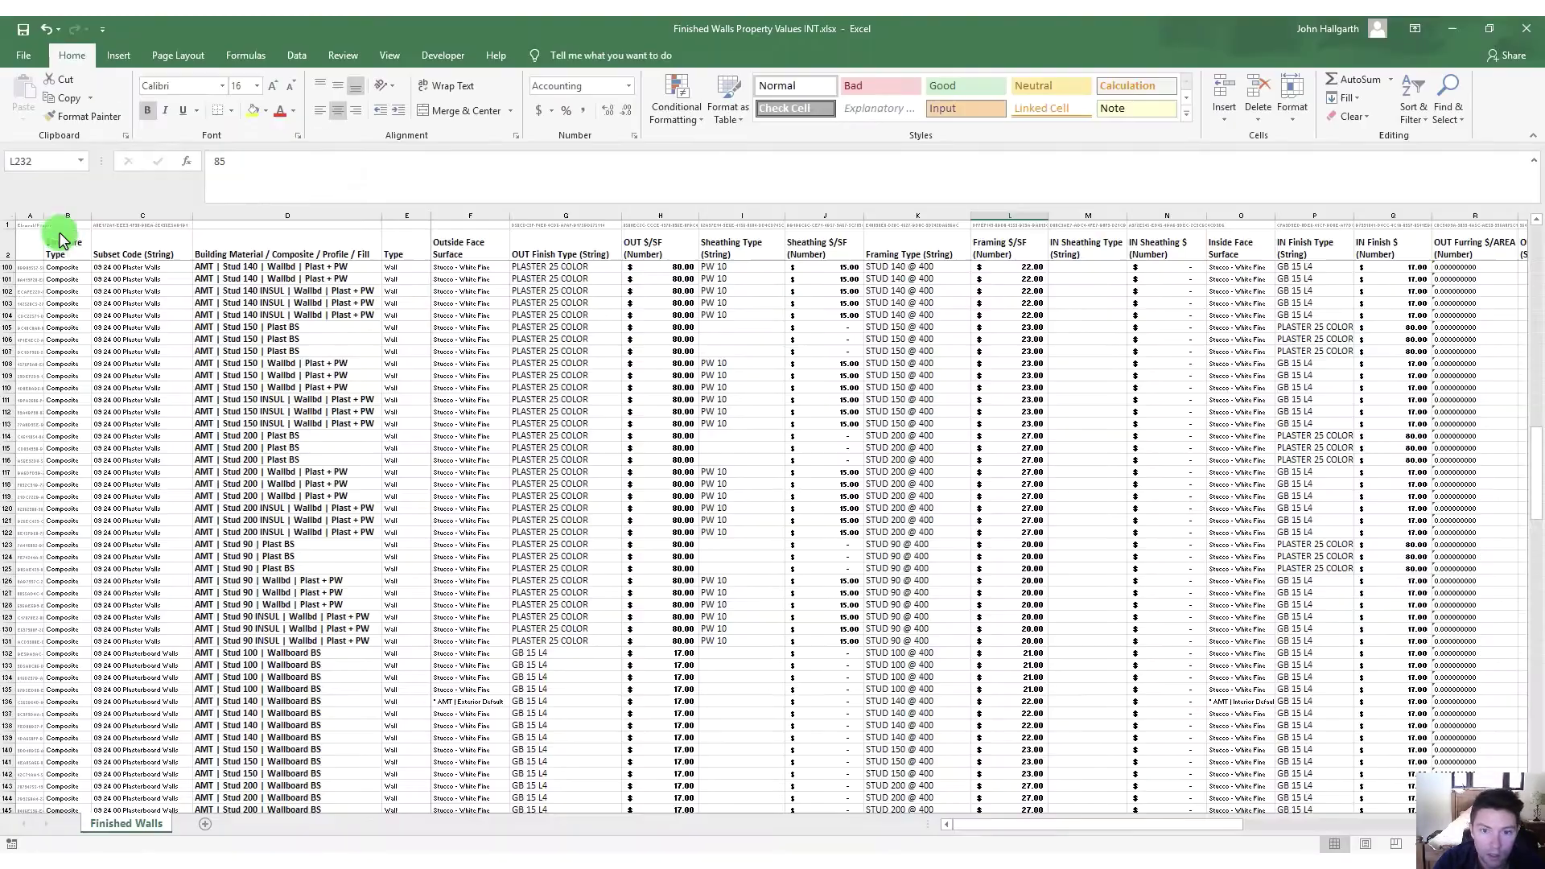
click(1533, 31)
Import property values from Finished Walls Property Values INT.xlsx in AMT+CSD Estimate > Legends Estimate > Cost Property Details
click(1081, 181)
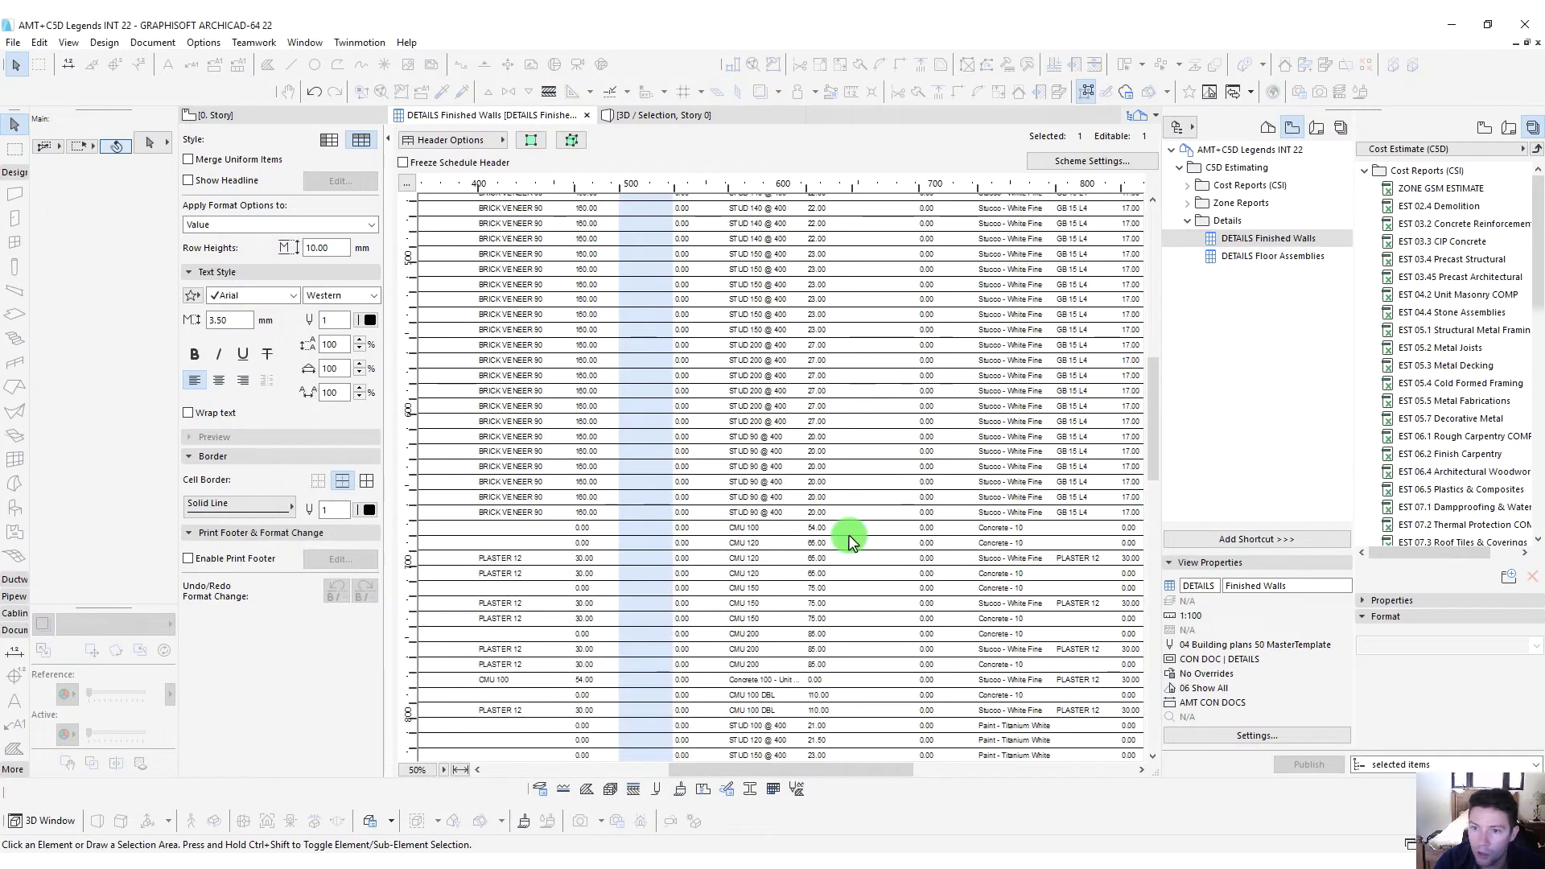
click(13, 42)
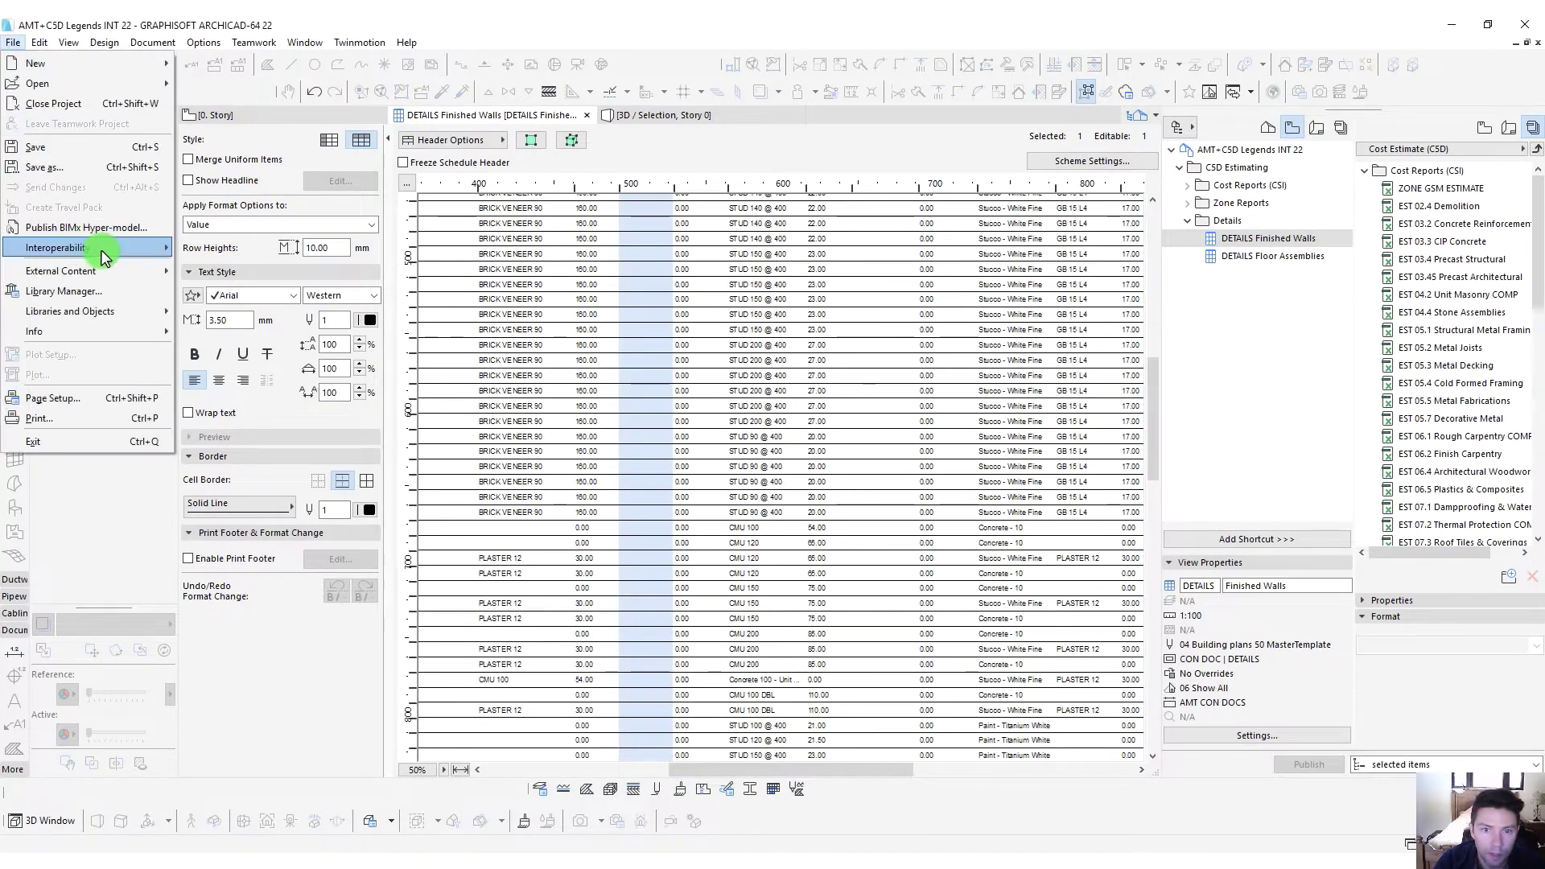
mouse_move(103, 247)
mouse_move(265, 312)
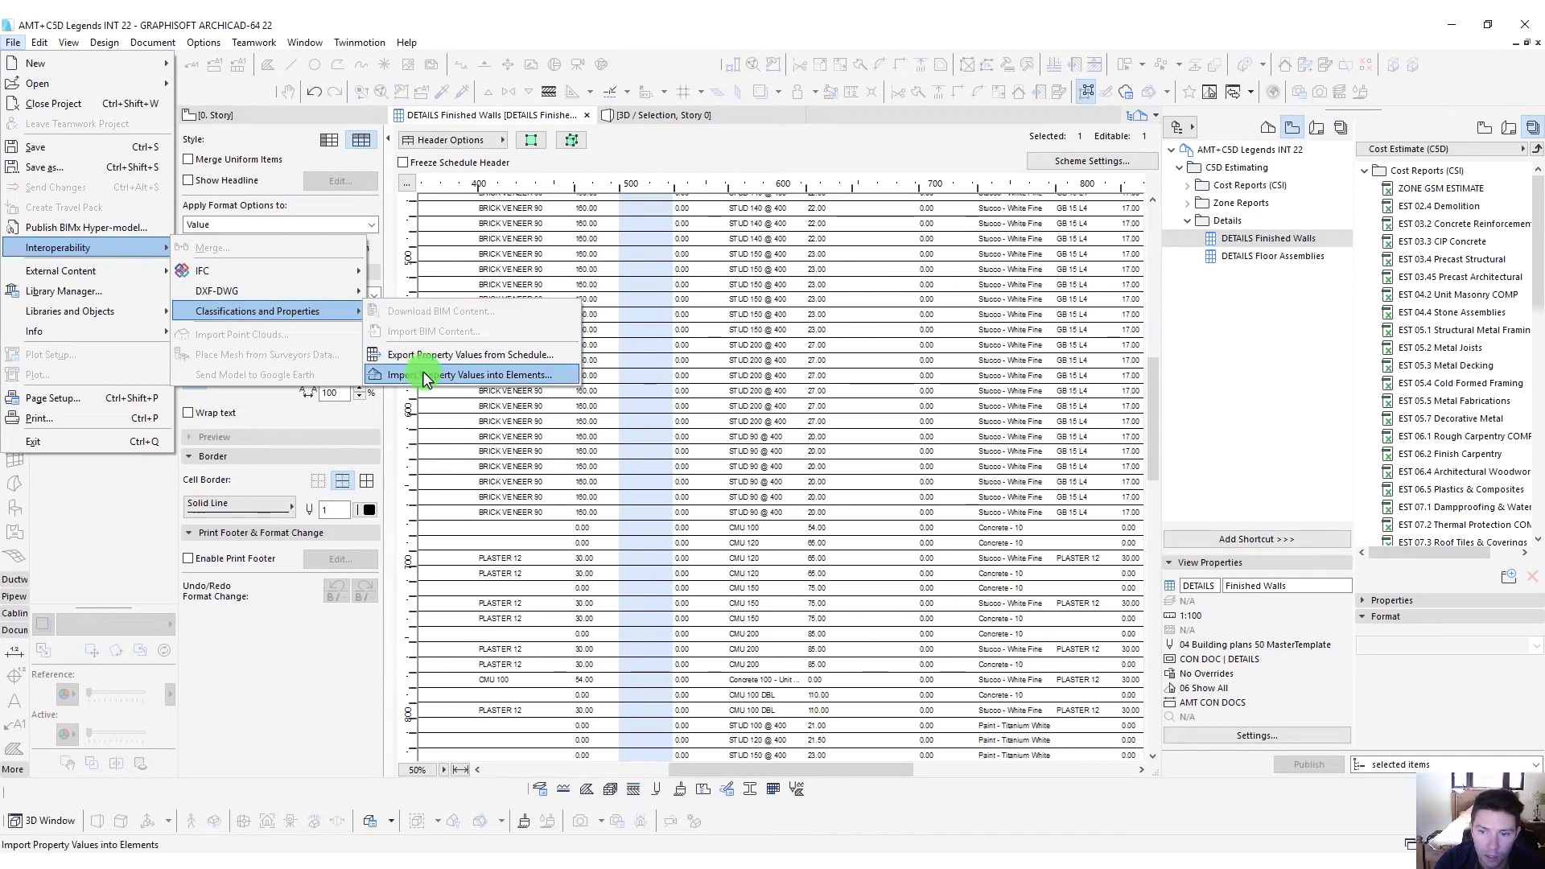
click(425, 375)
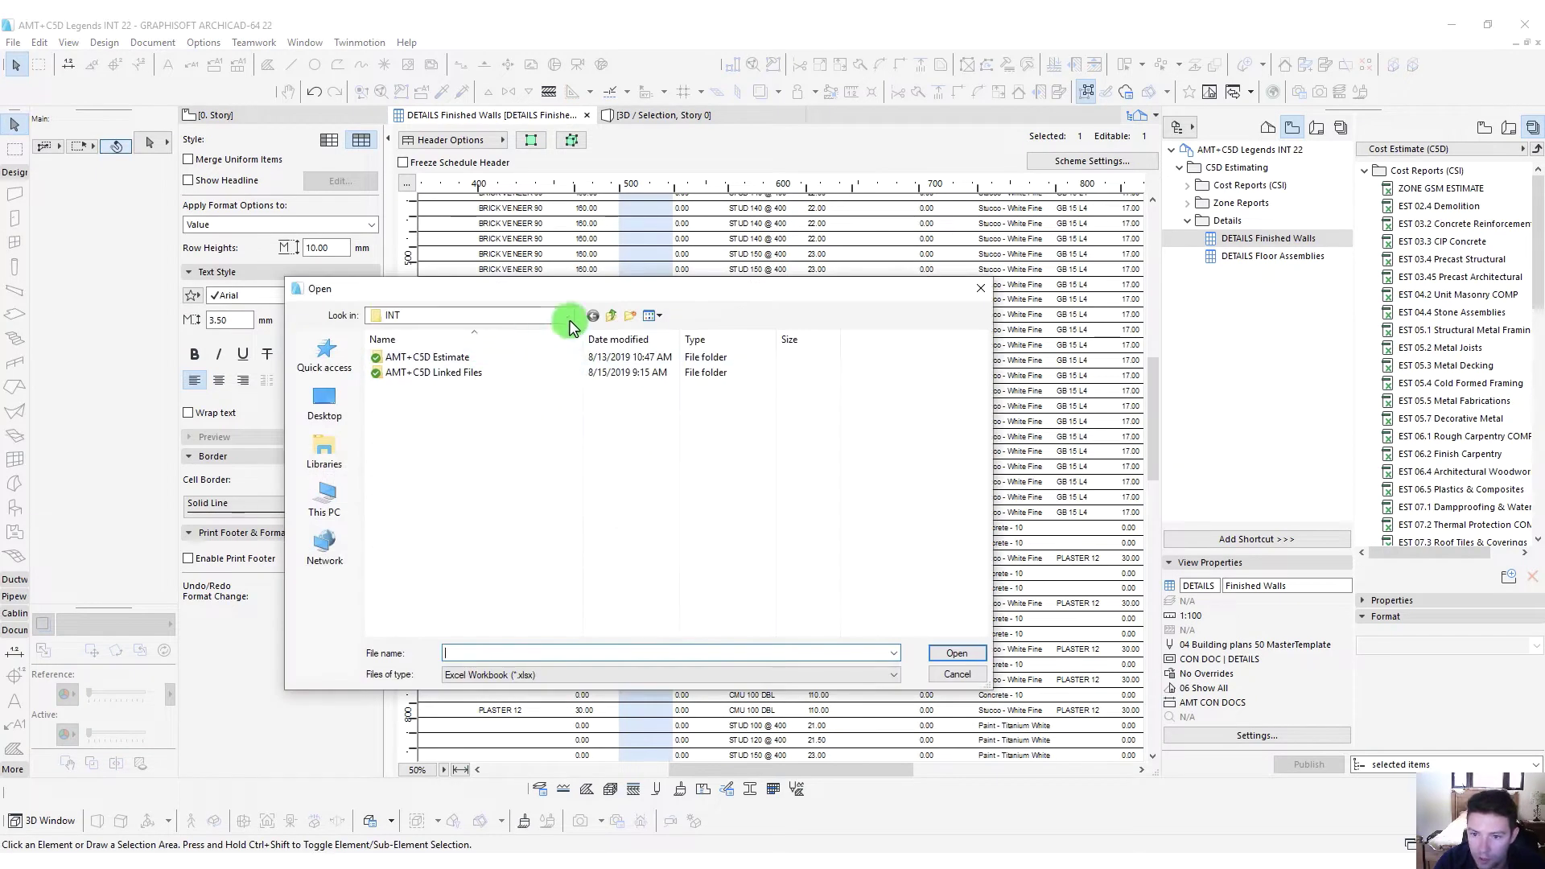
double_click(413, 362)
double_click(420, 360)
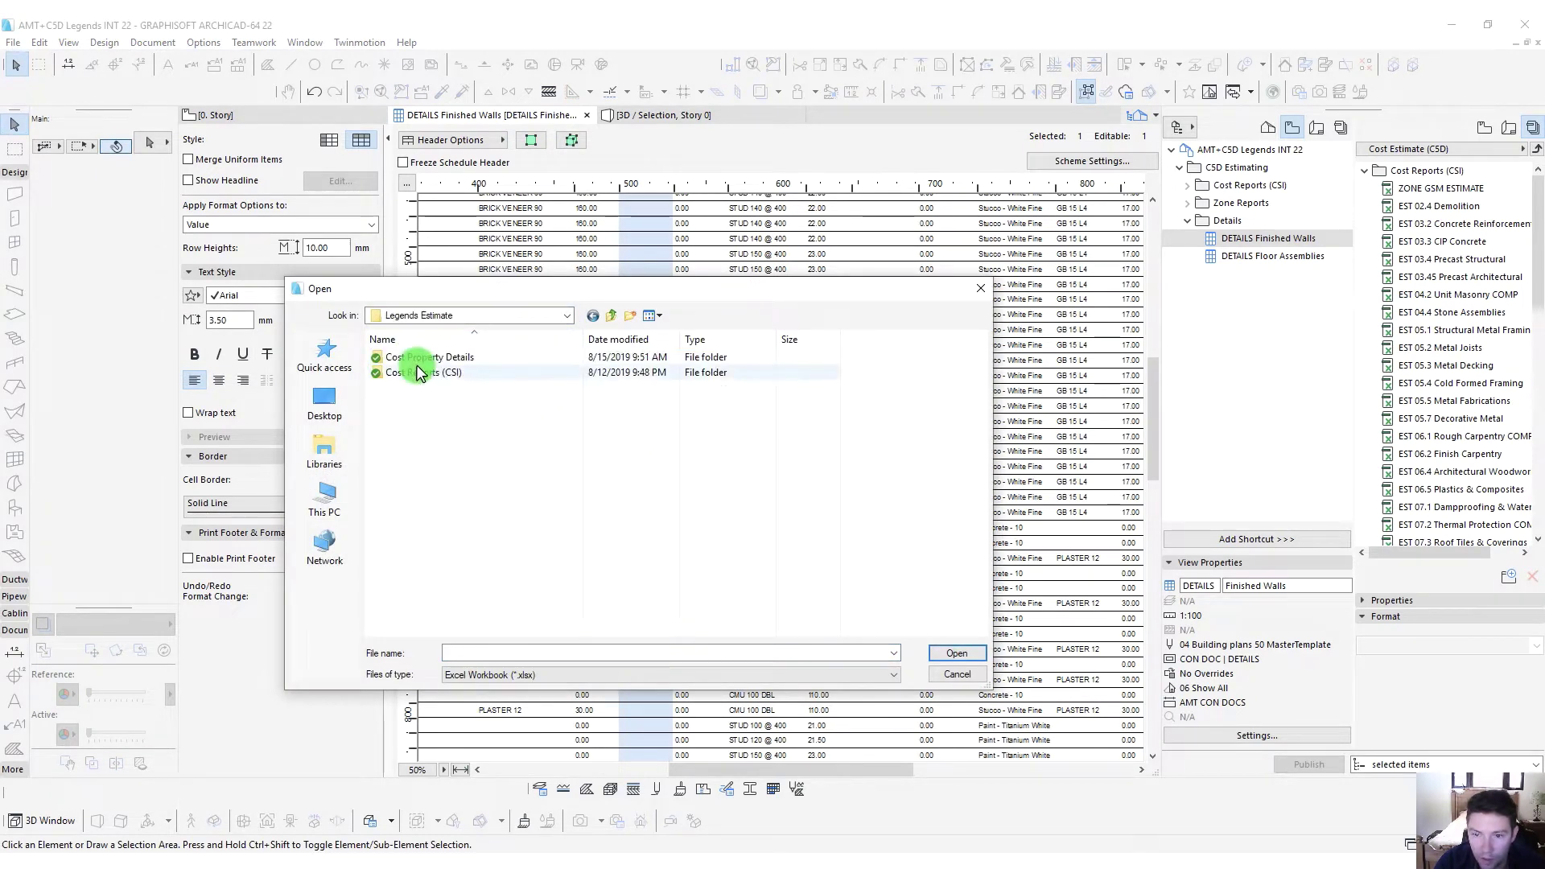
double_click(425, 364)
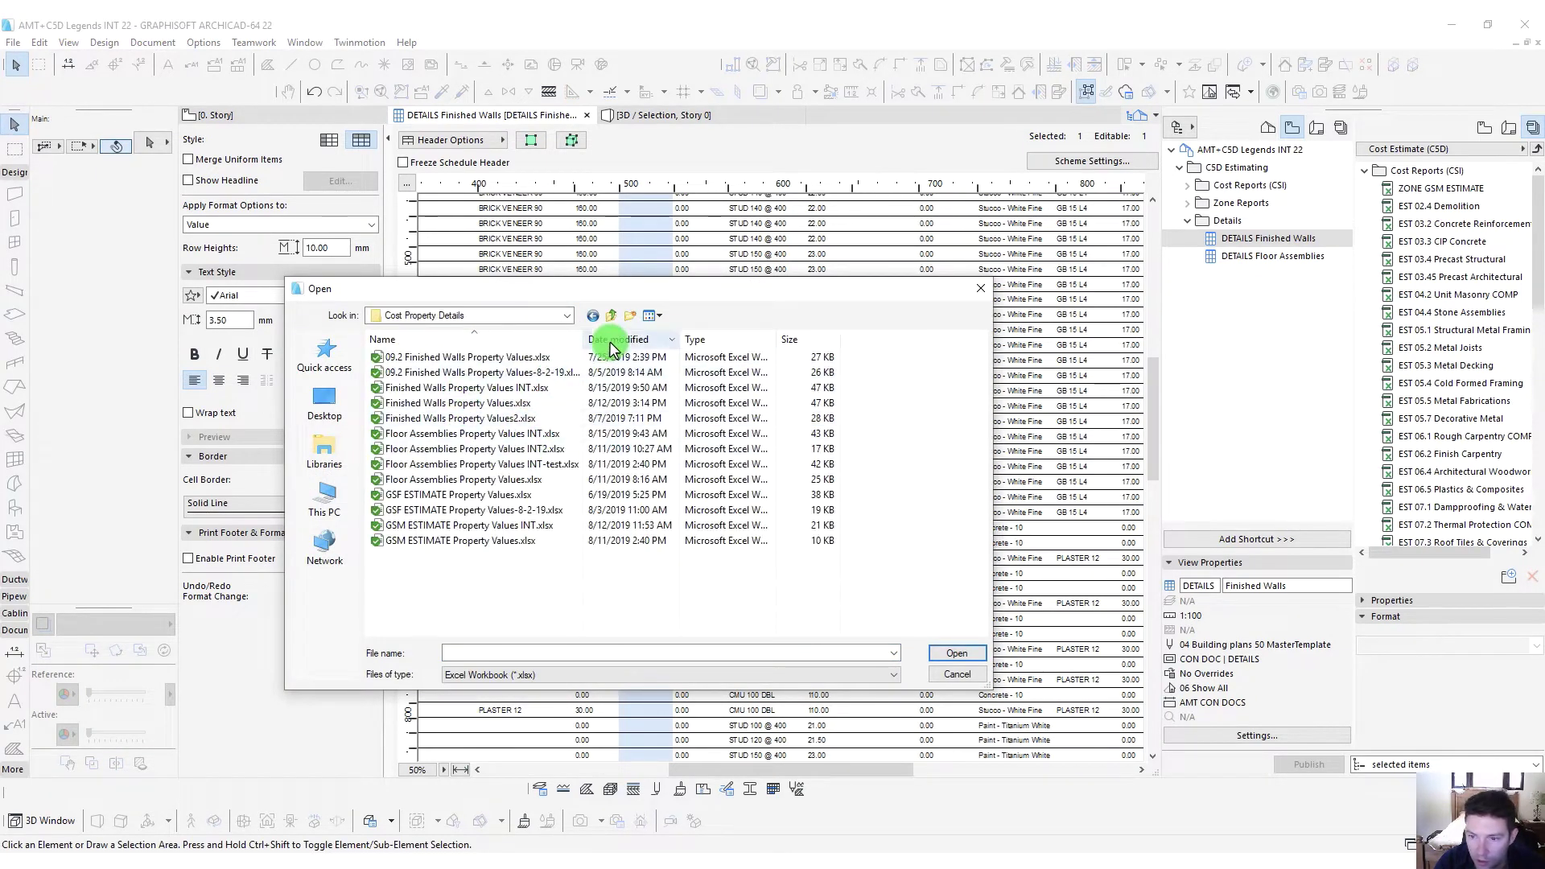
click(495, 356)
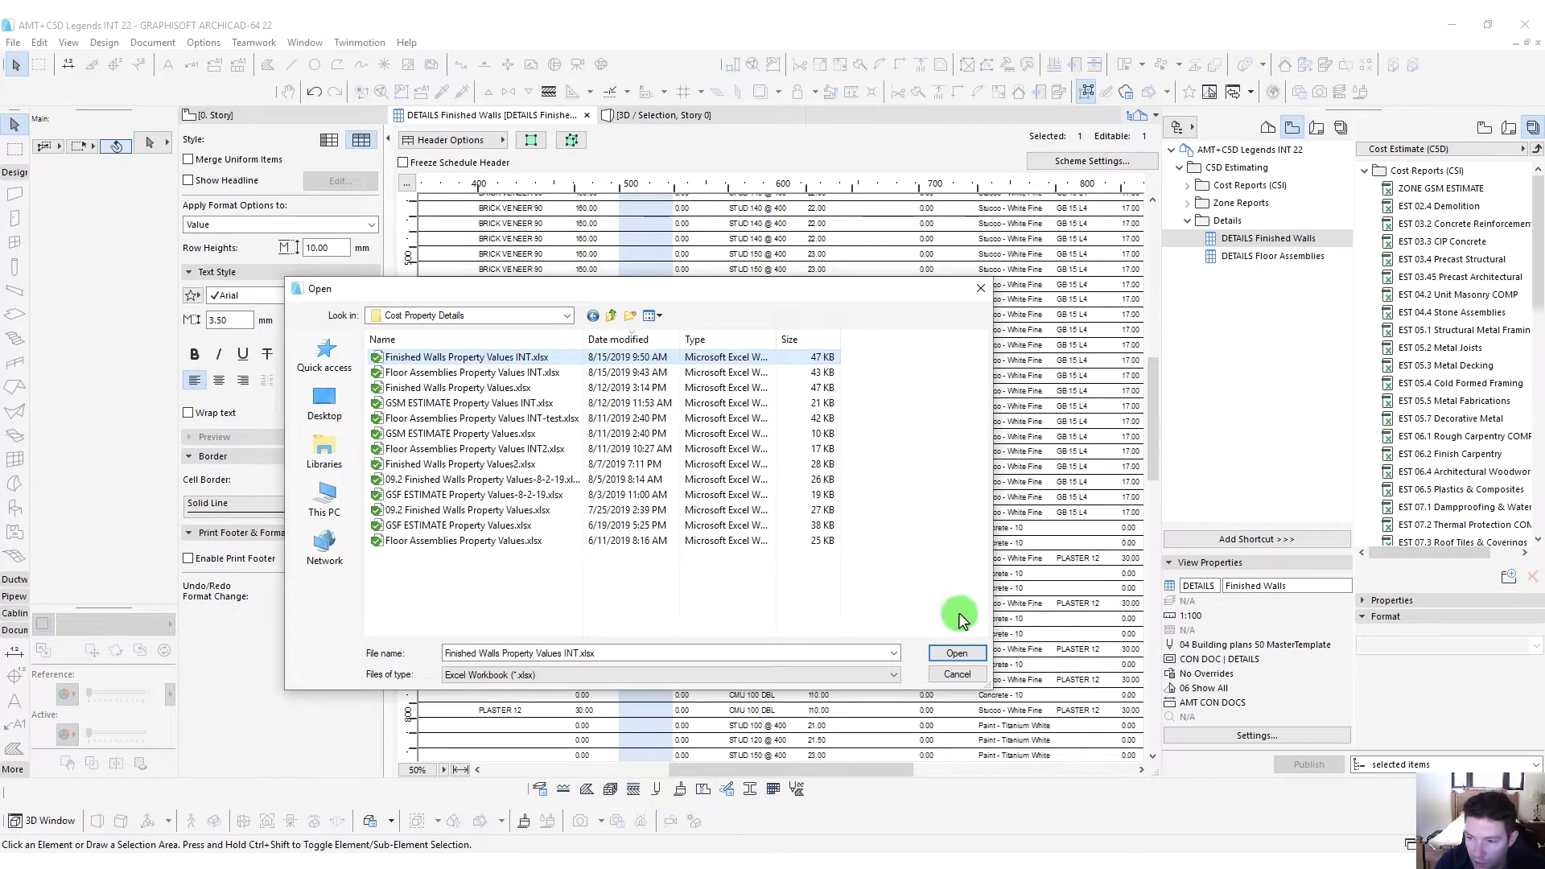
click(954, 654)
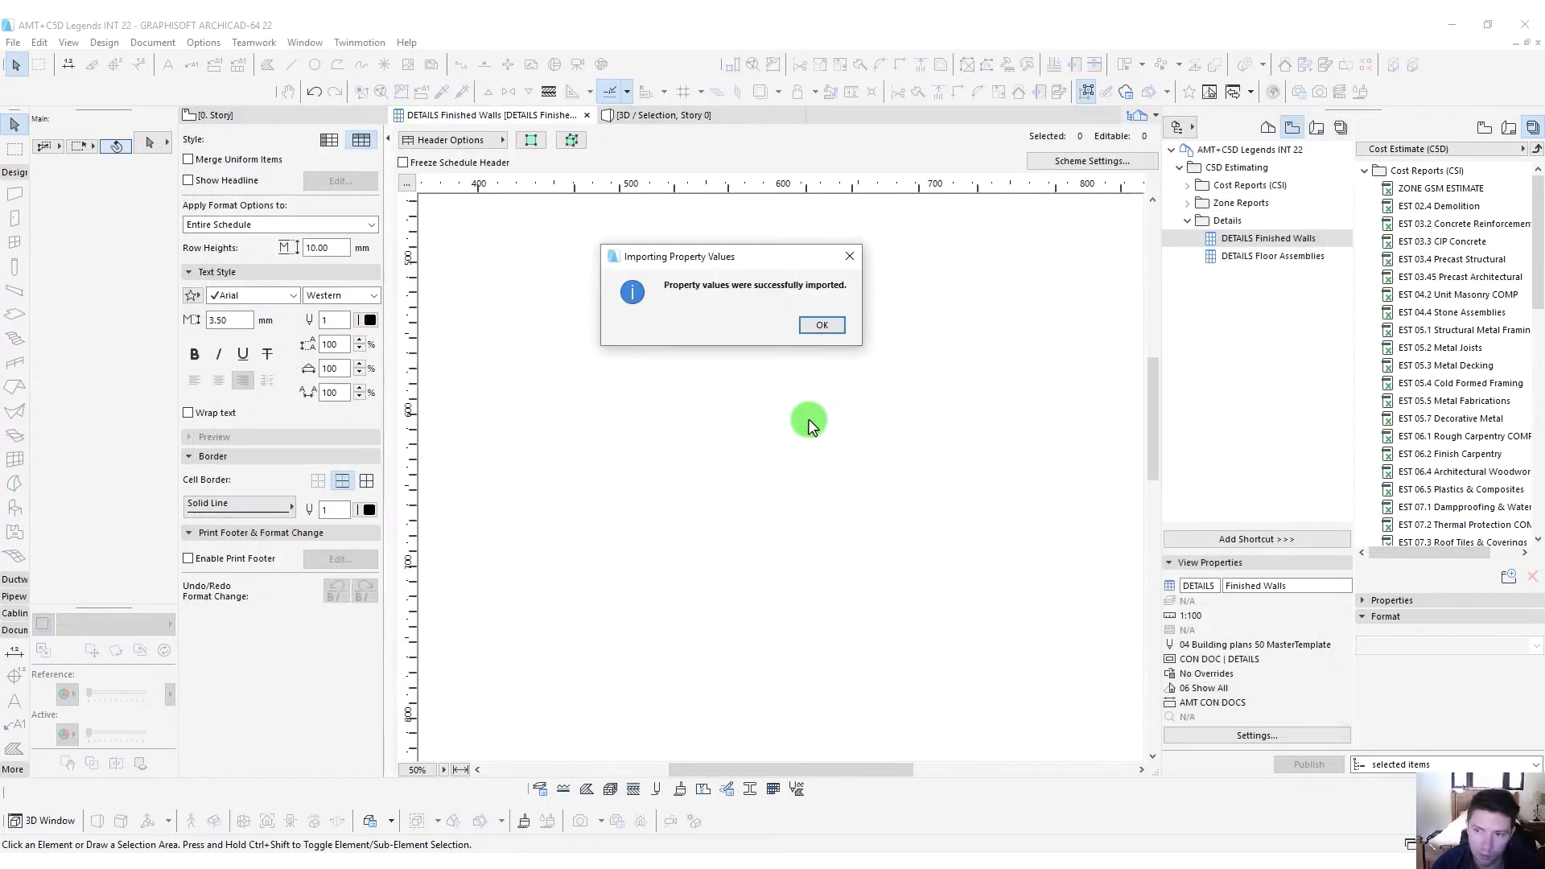
click(821, 326)
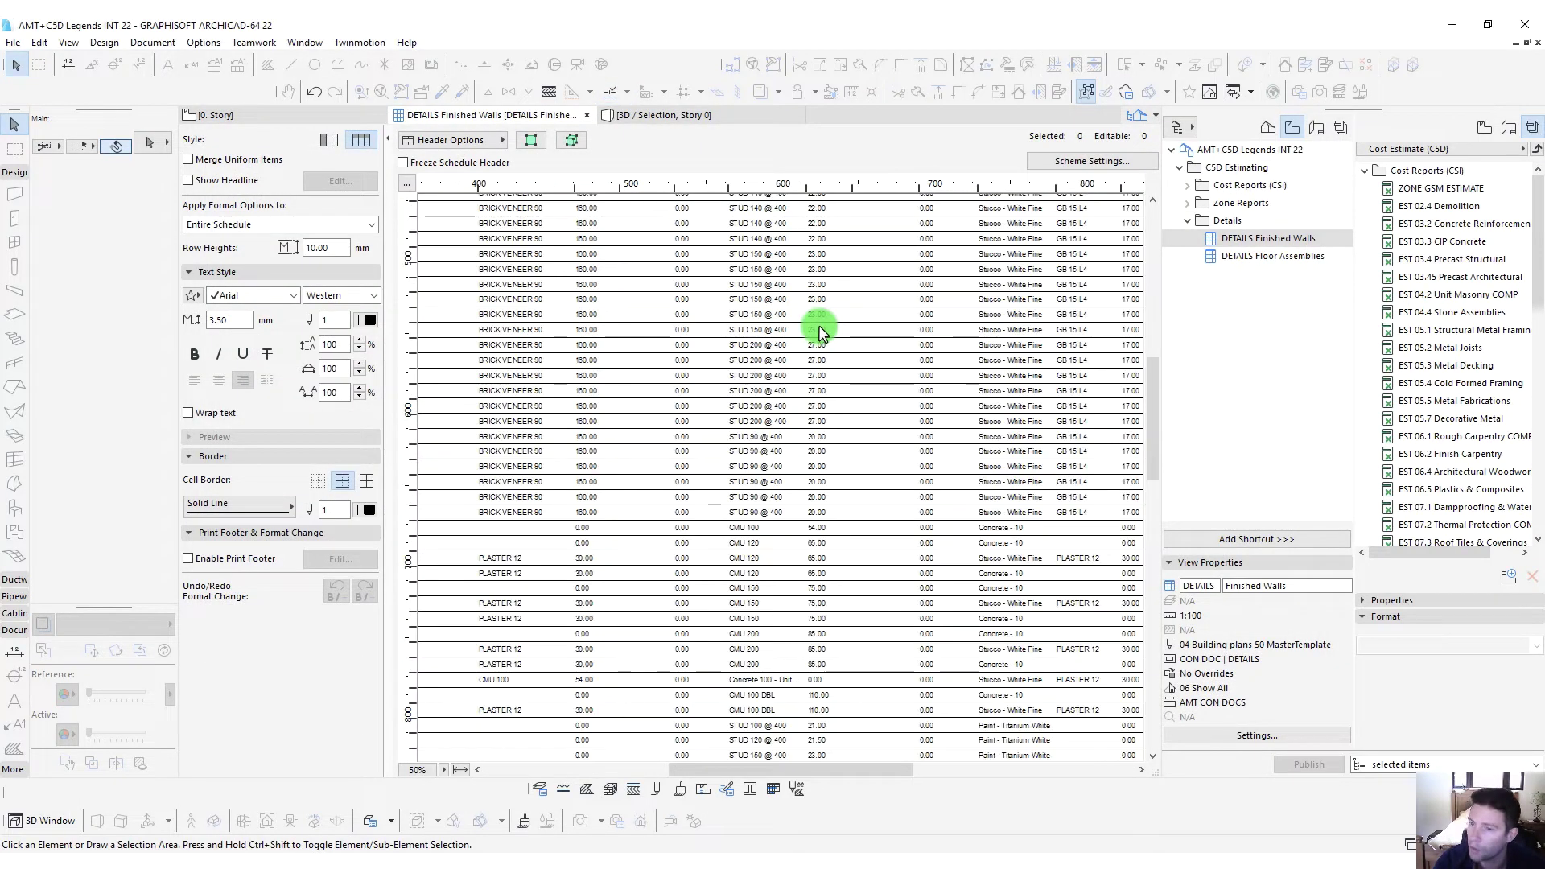
On the 0. Story plan, pick up the Cabinet Base Corner L 22 object's settings with the eyedropper
click(211, 115)
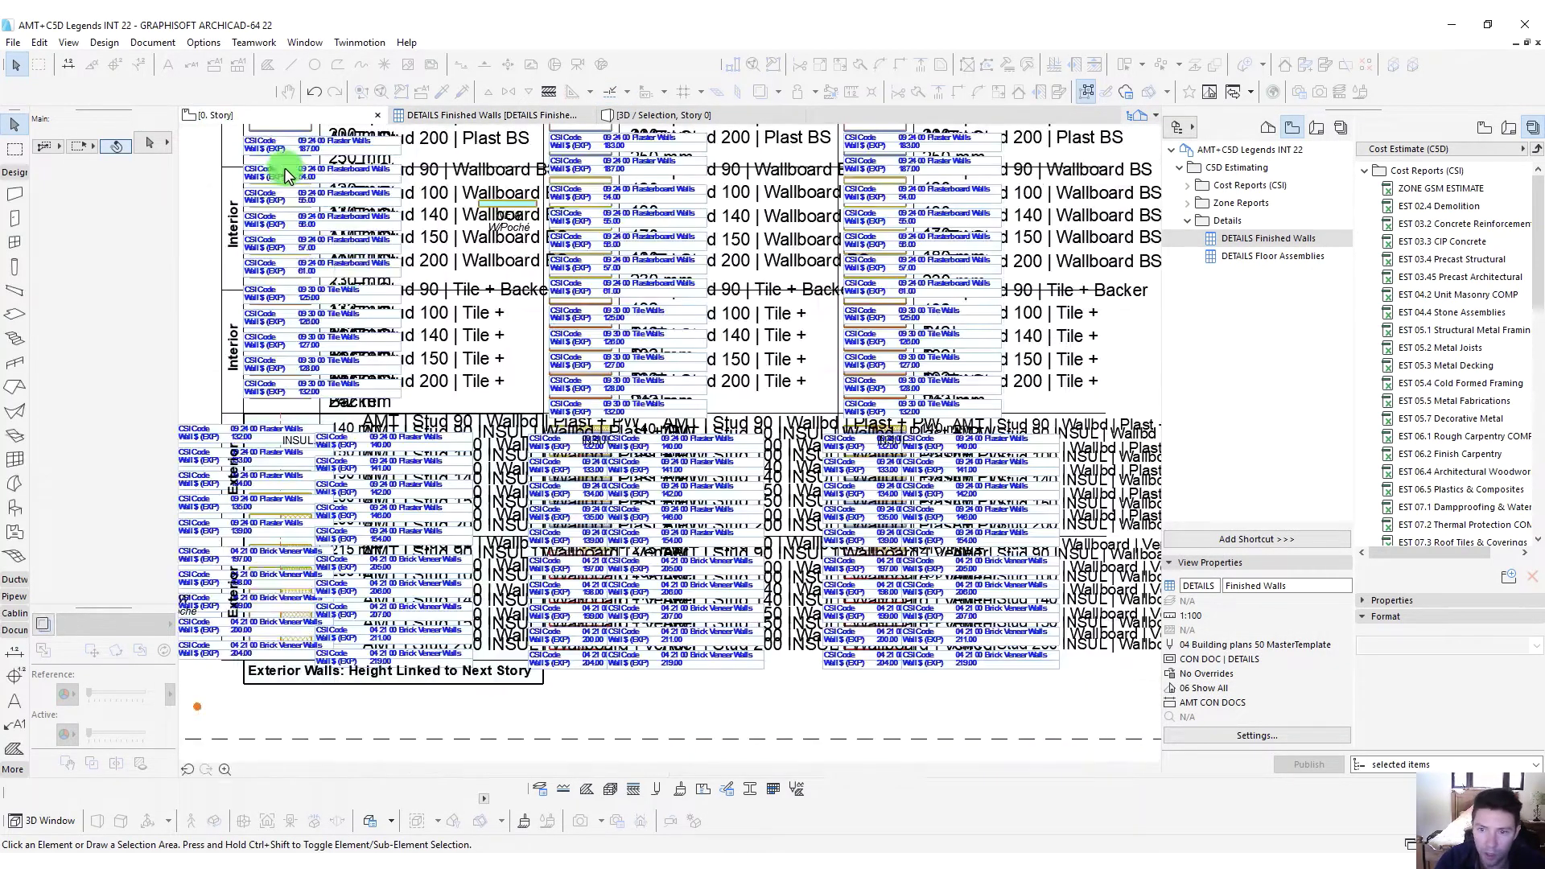
middle_drag(638, 478, 622, 328)
scroll(622, 326, down, 4)
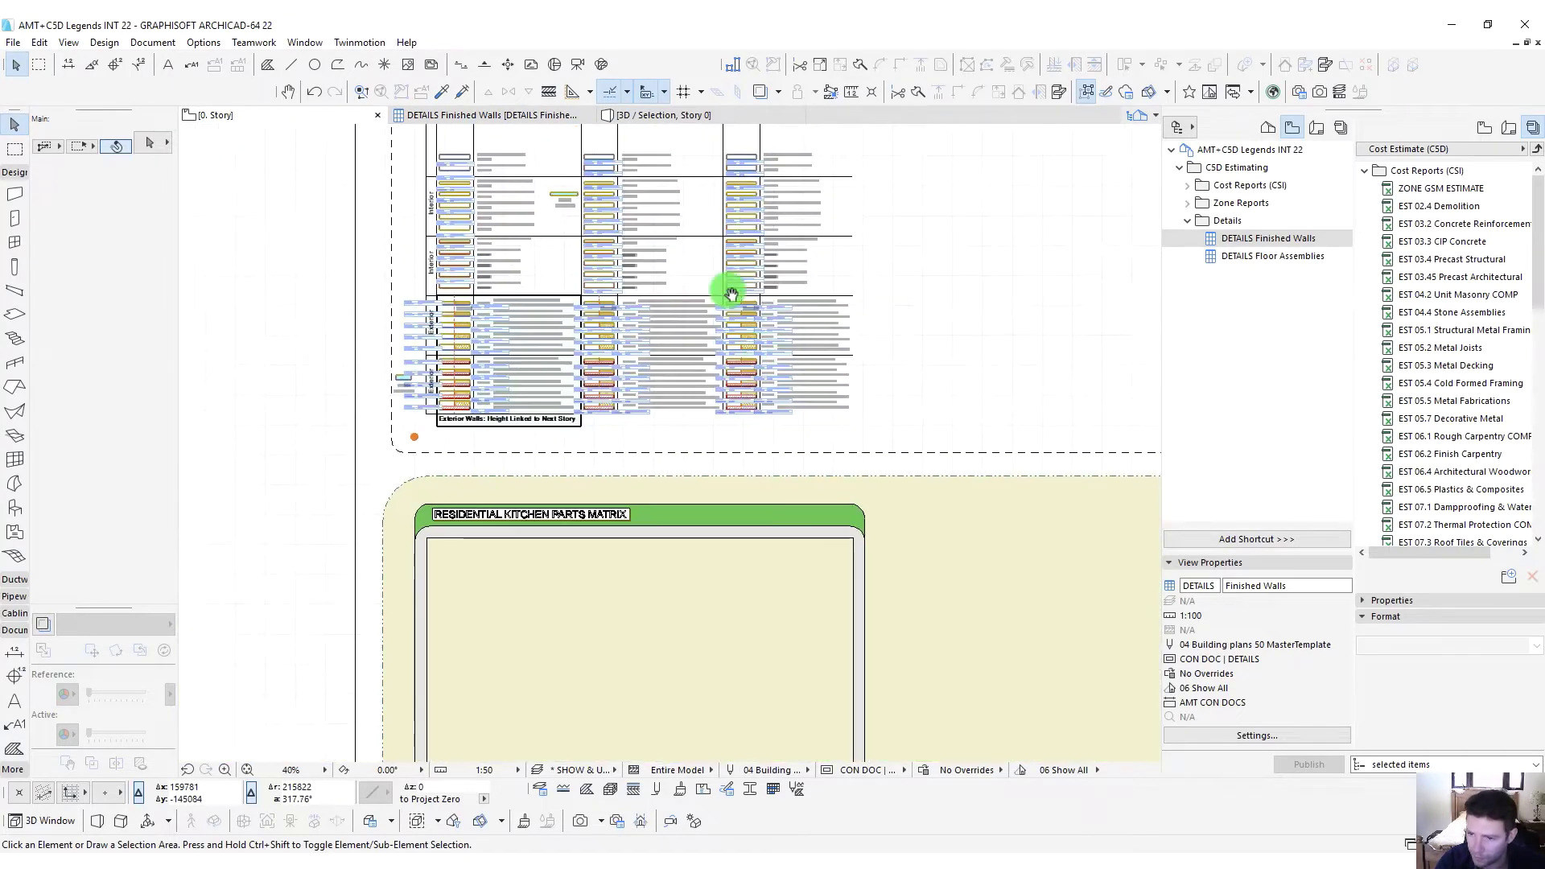
middle_drag(731, 293, 645, 117)
scroll(438, 359, up, 4)
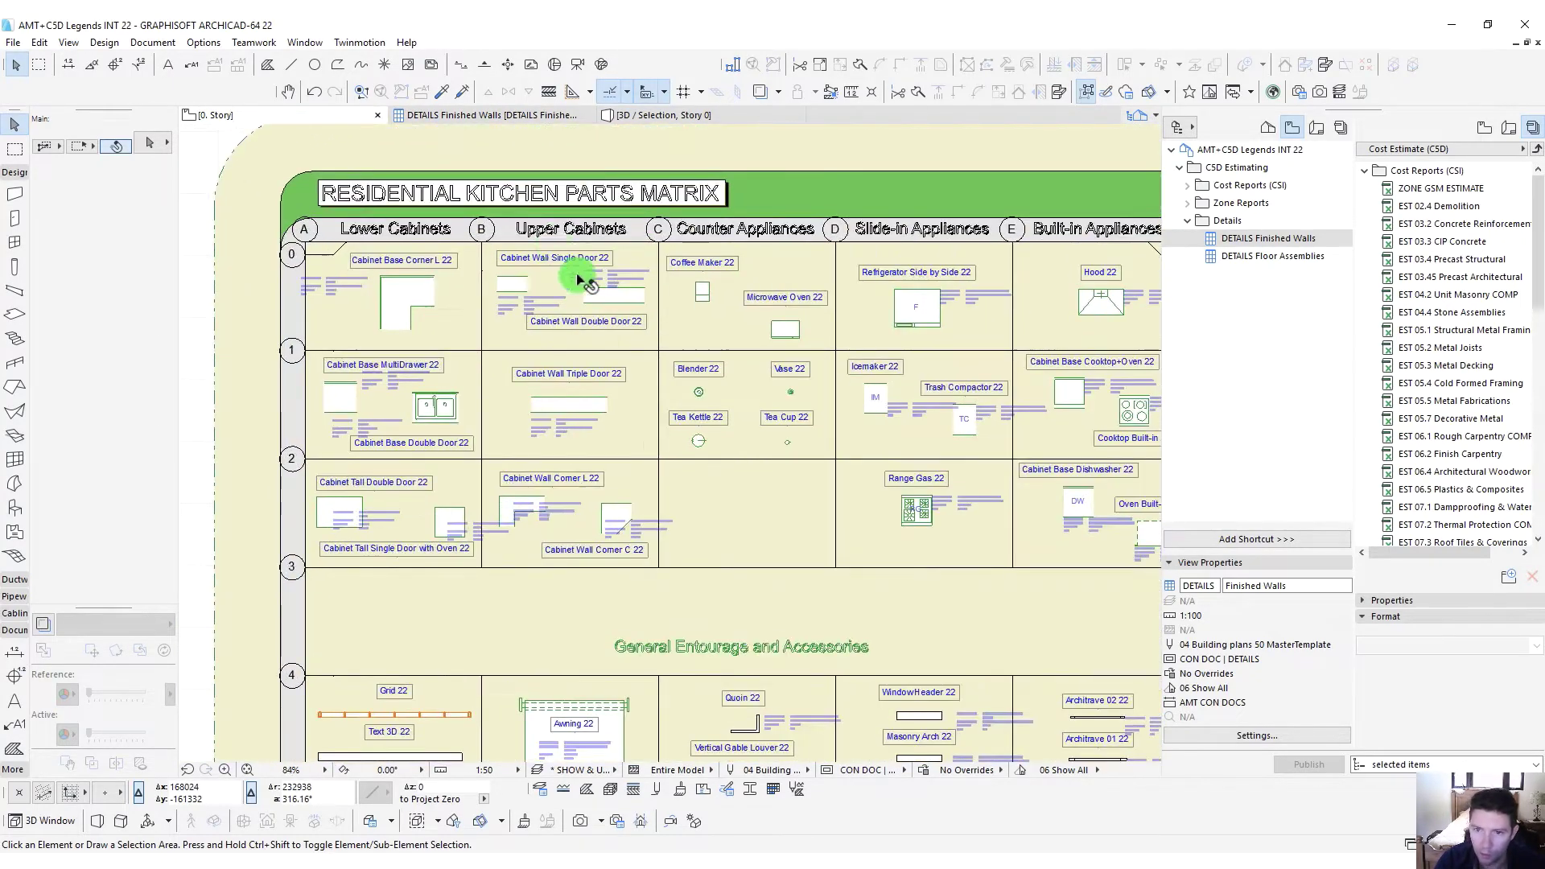
scroll(557, 421, down, 3)
middle_drag(708, 527, 657, 105)
scroll(588, 171, up, 3)
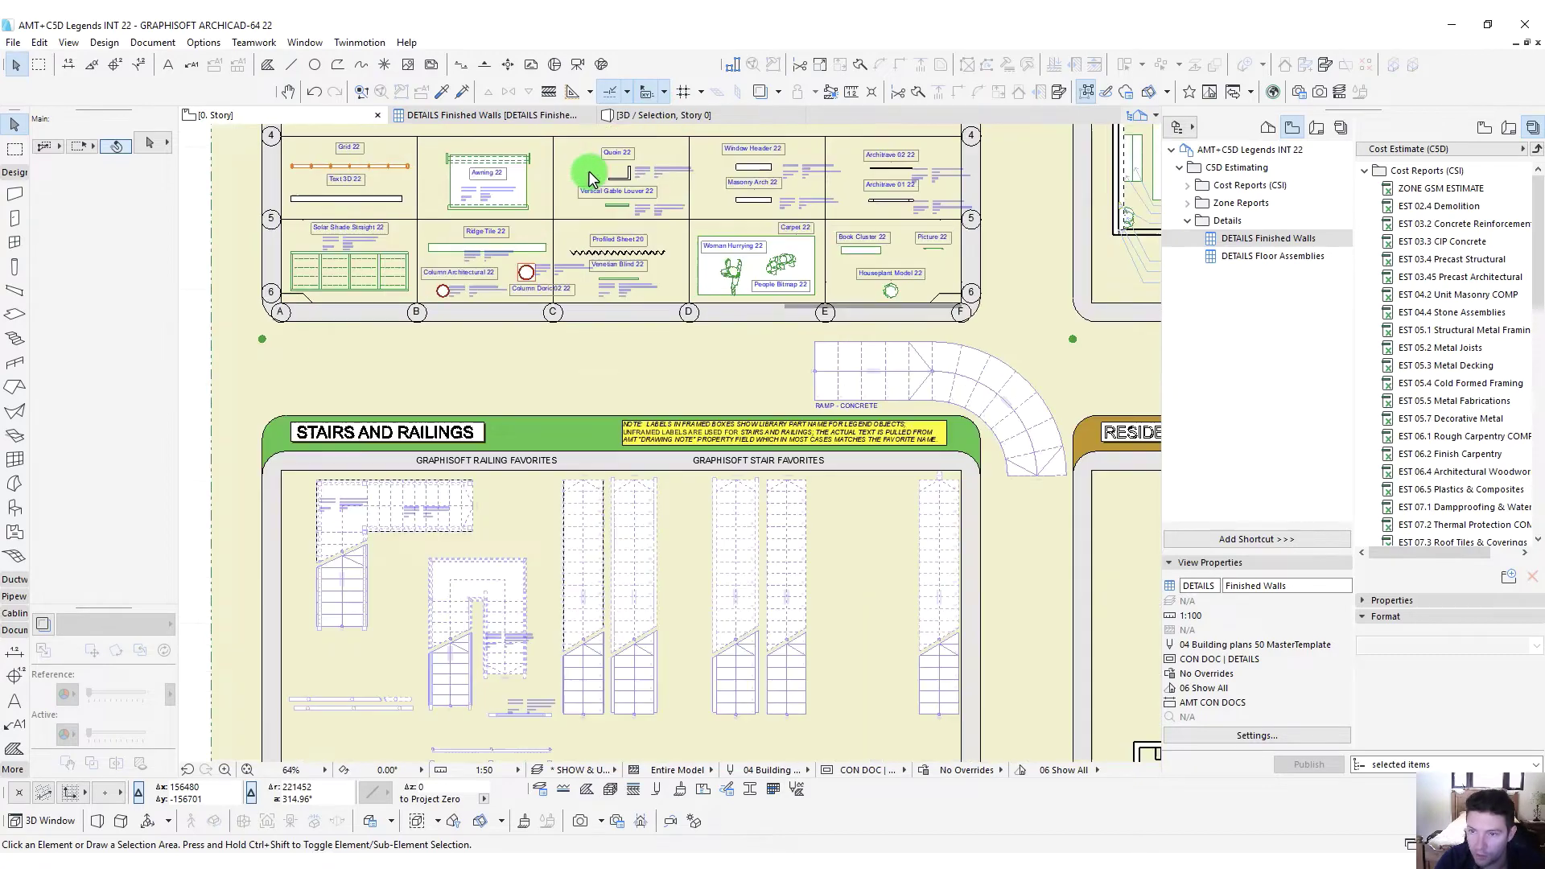
middle_drag(650, 491, 651, 163)
scroll(442, 507, down, 3)
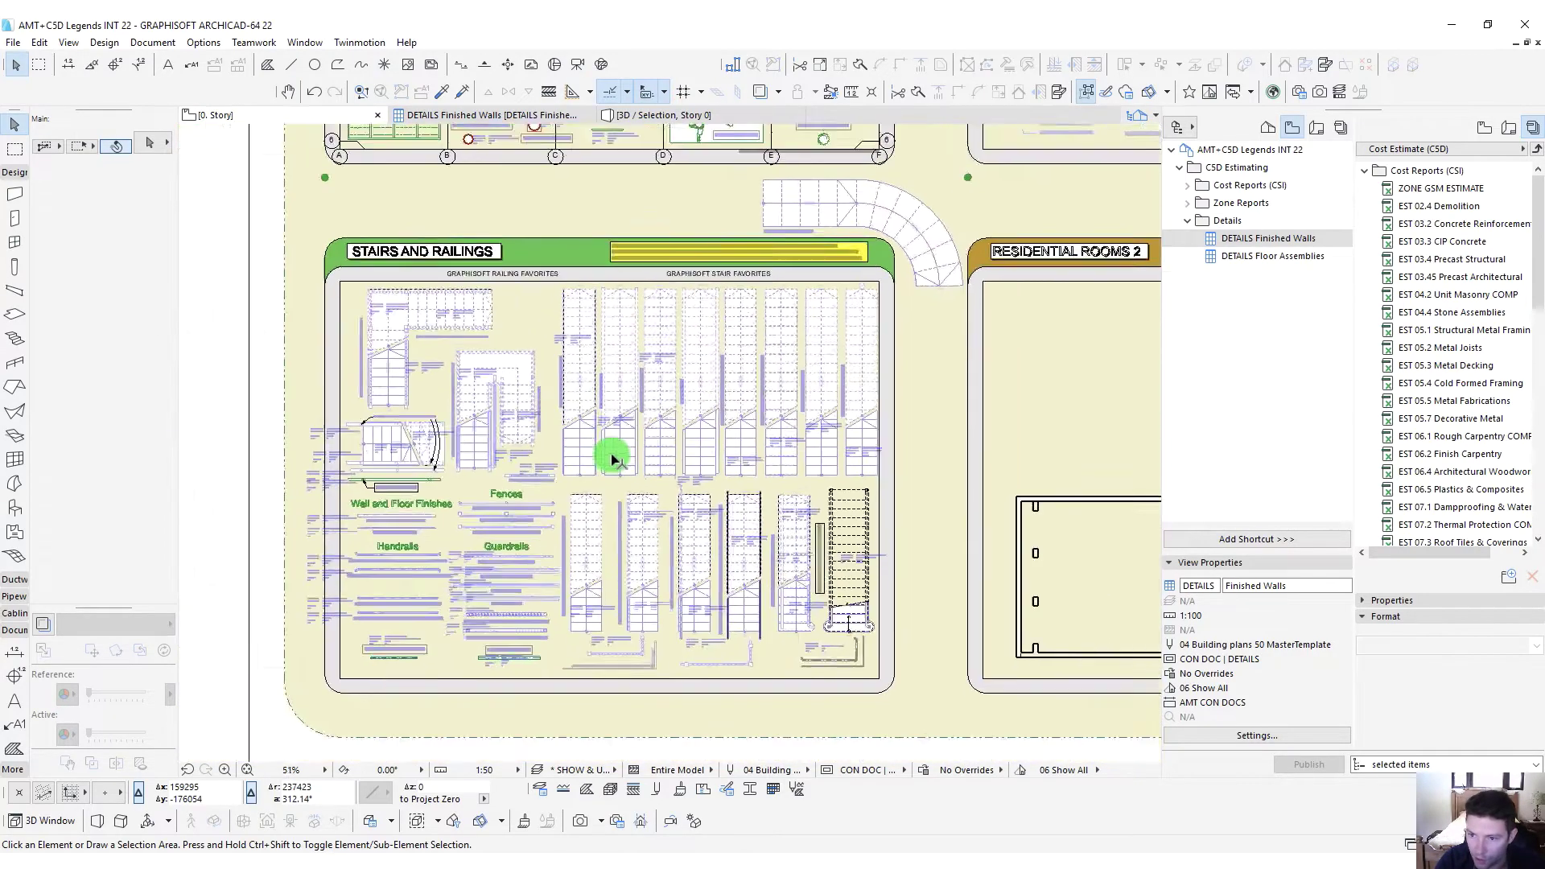
middle_drag(884, 499, 328, 397)
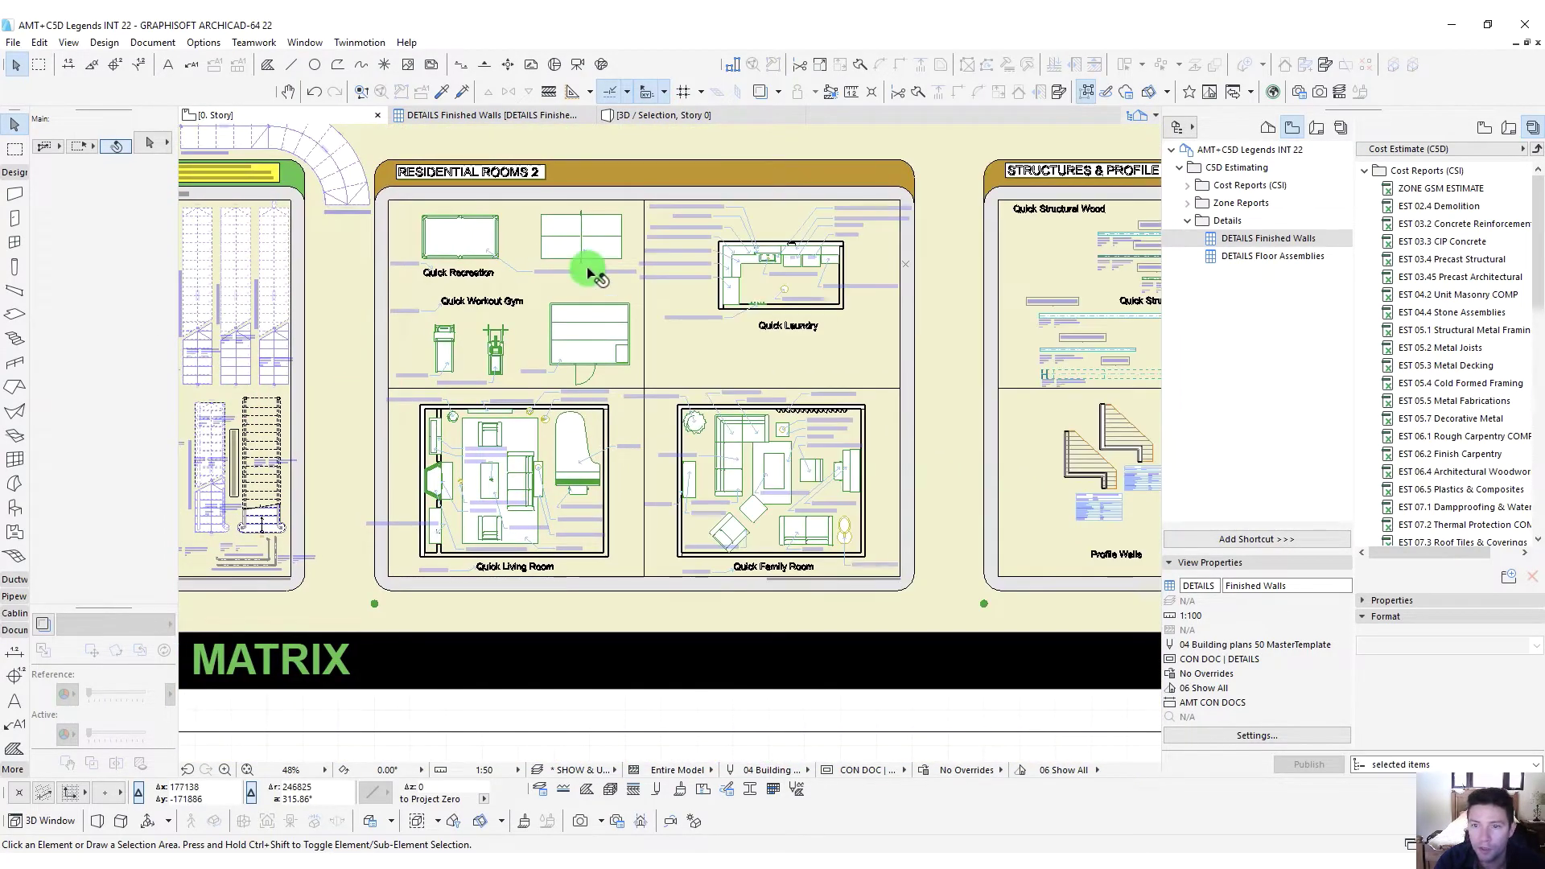
scroll(690, 303, up, 1)
scroll(786, 286, up, 2)
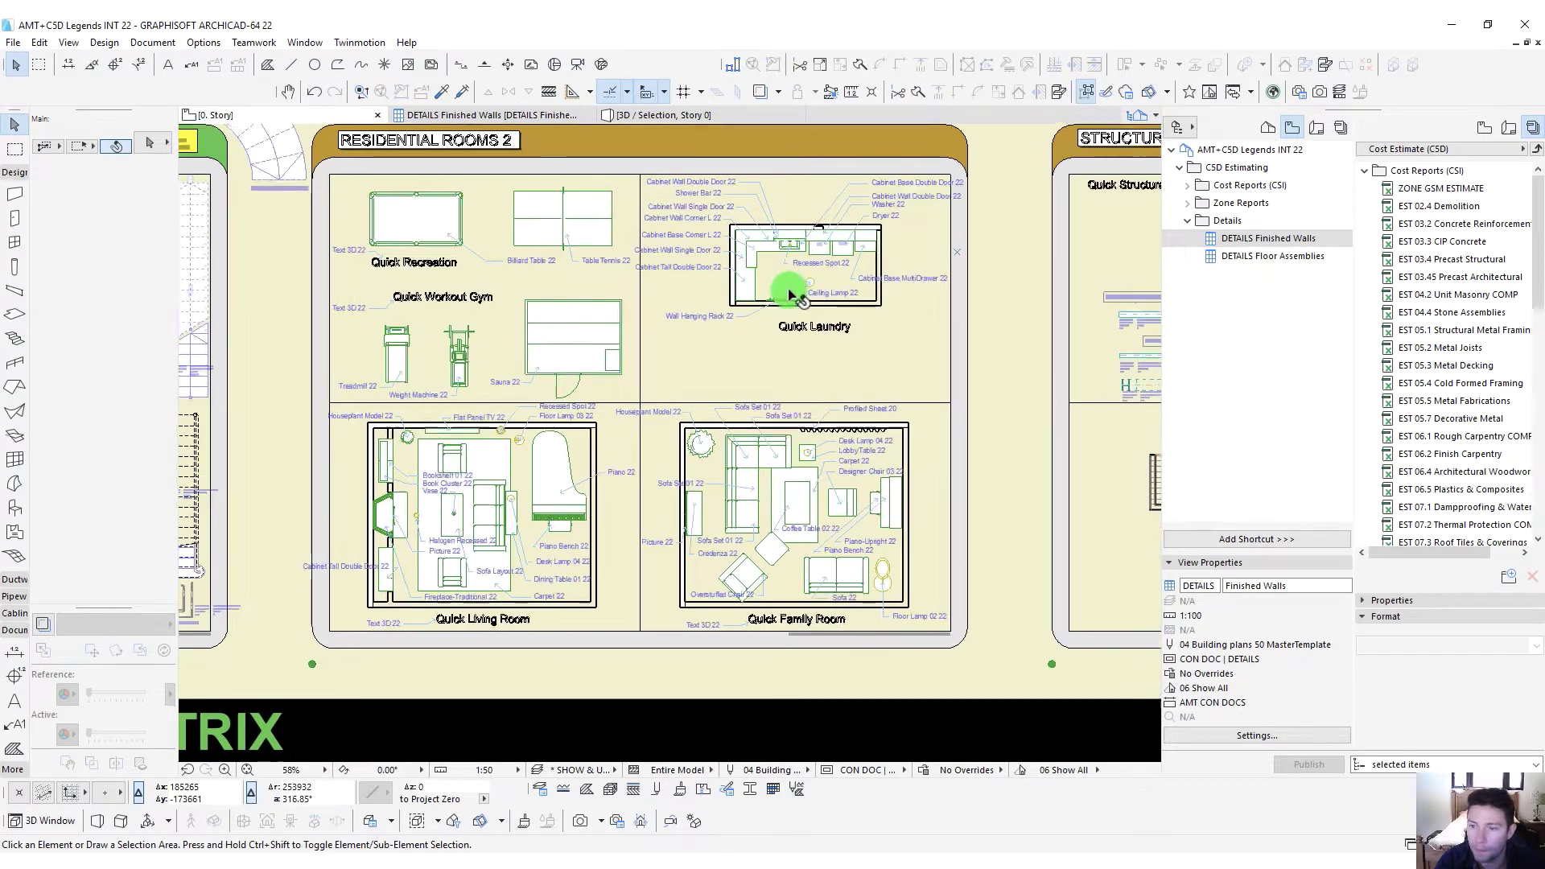
scroll(883, 322, up, 2)
scroll(884, 322, up, 1)
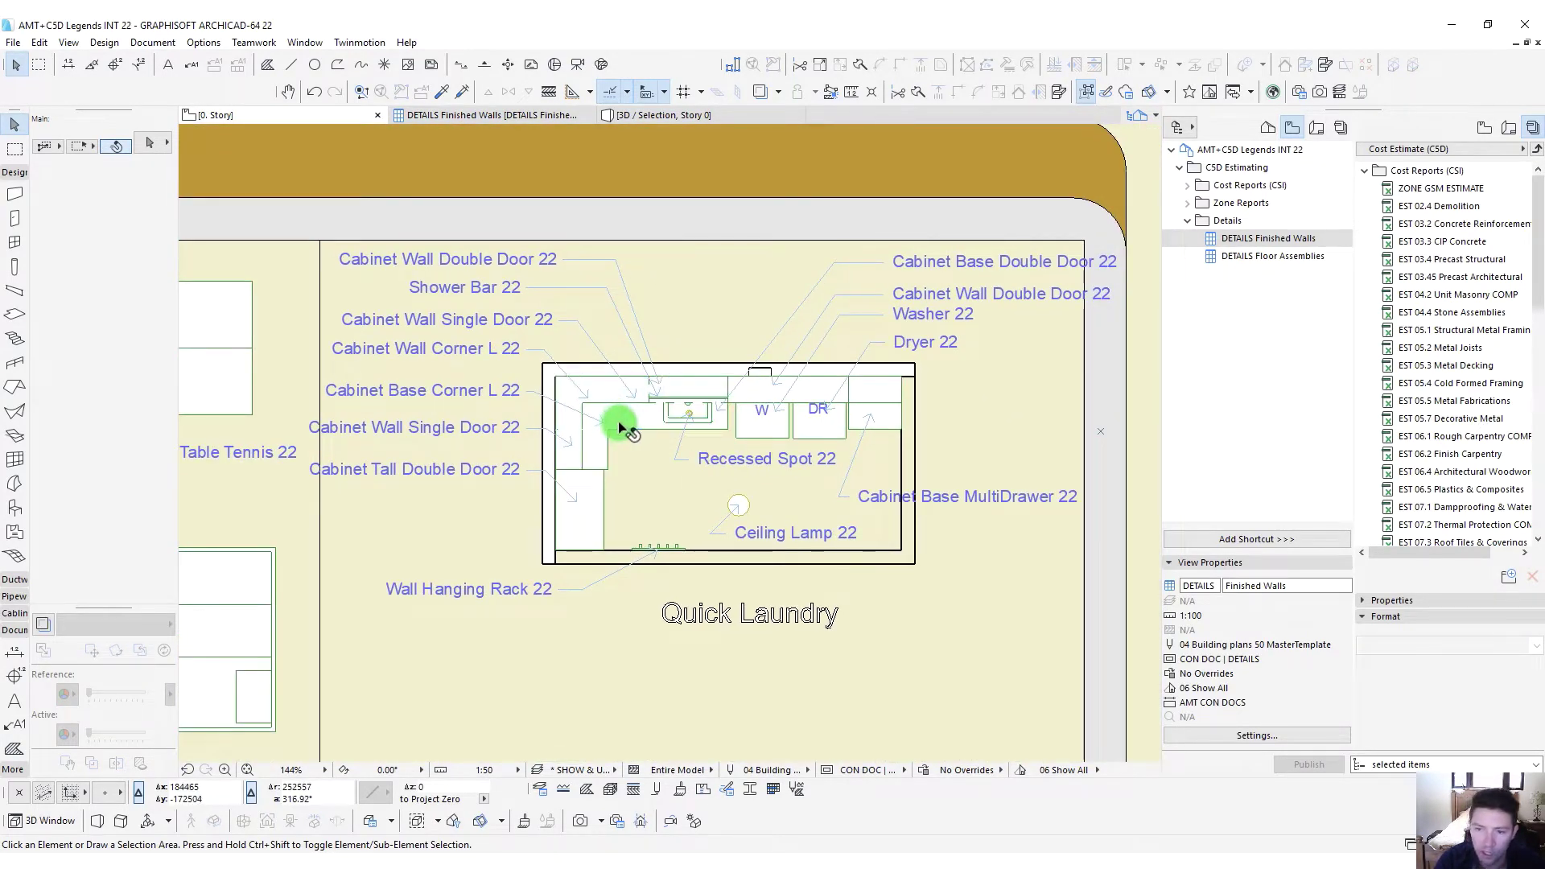
scroll(684, 426, down, 3)
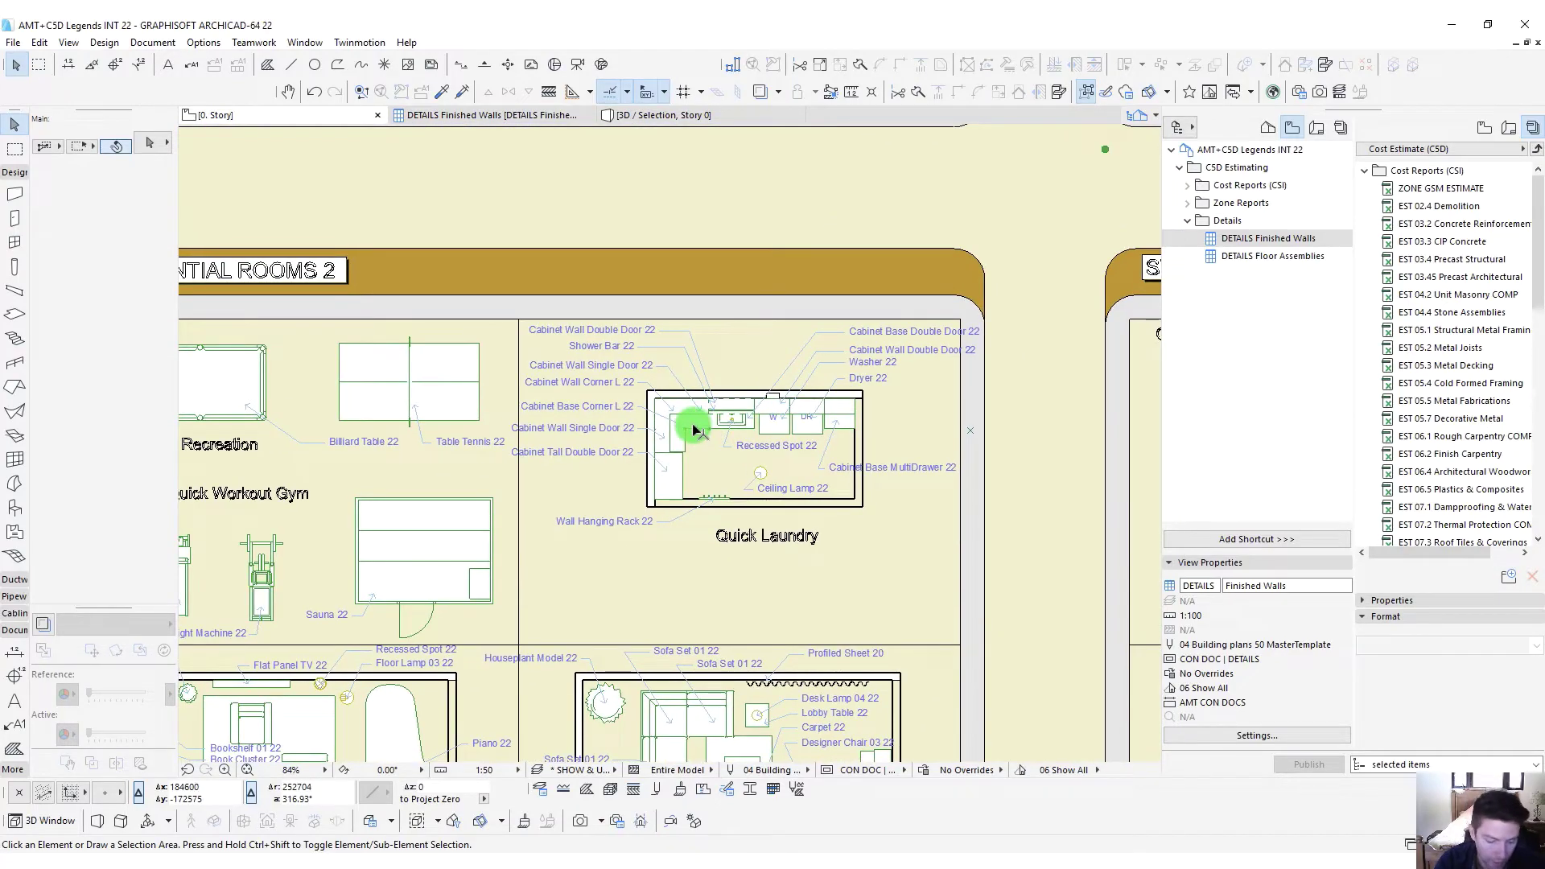
alt+click(693, 428)
Review the Roofs, carpet and lino finishes, and Finish Topping Slabs Part 1 legend panels
scroll(708, 418, down, 4)
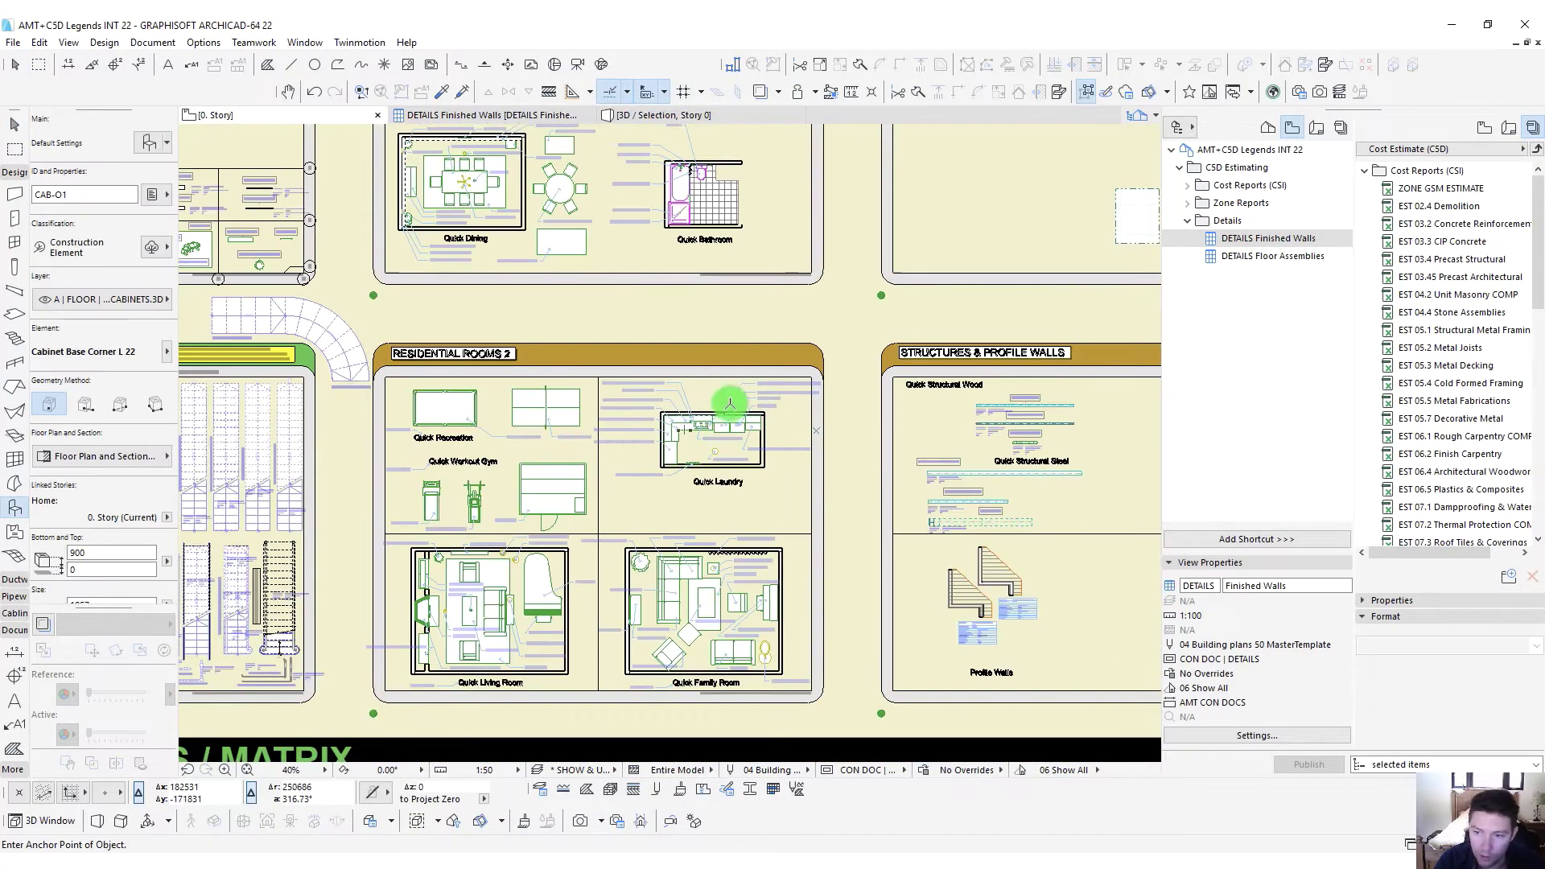
scroll(729, 402, up, 3)
scroll(724, 430, down, 5)
scroll(687, 318, up, 2)
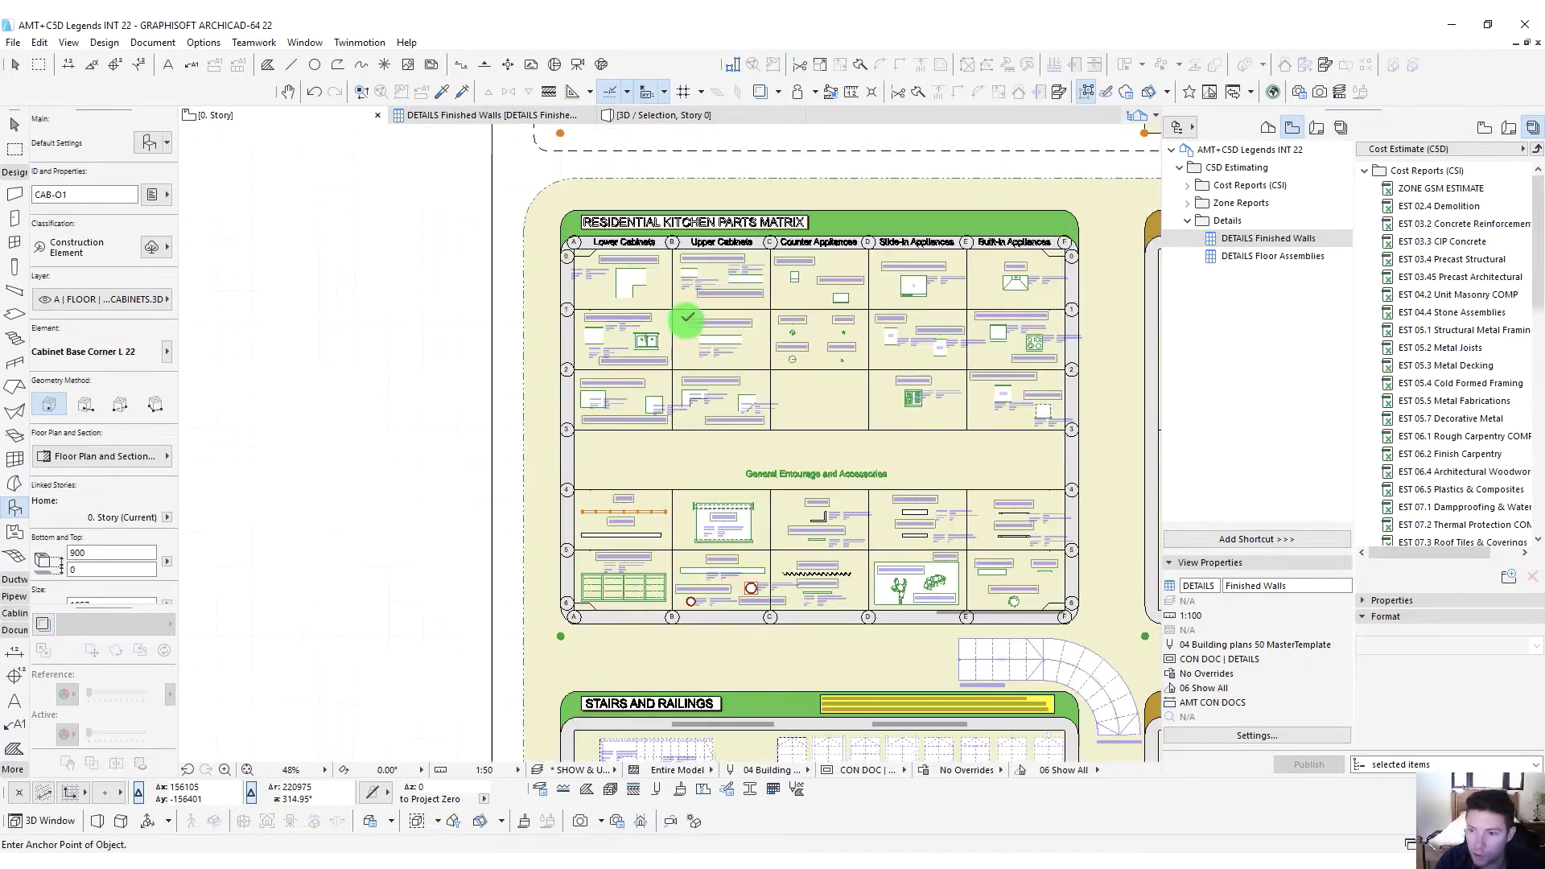
scroll(687, 318, up, 4)
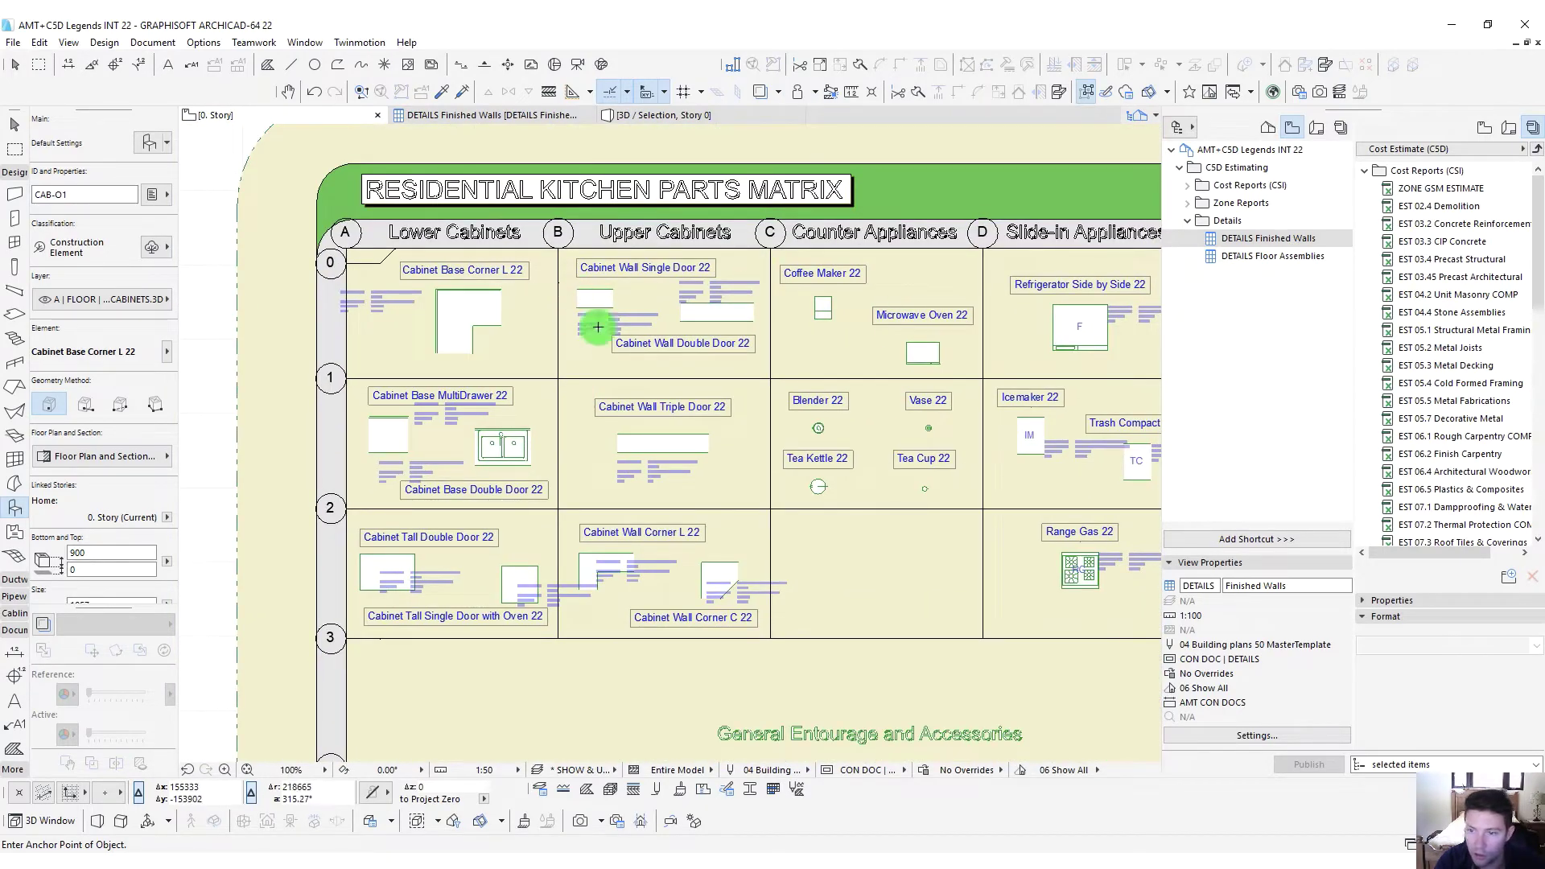
scroll(598, 327, down, 2)
scroll(322, 206, down, 1)
scroll(499, 340, up, 5)
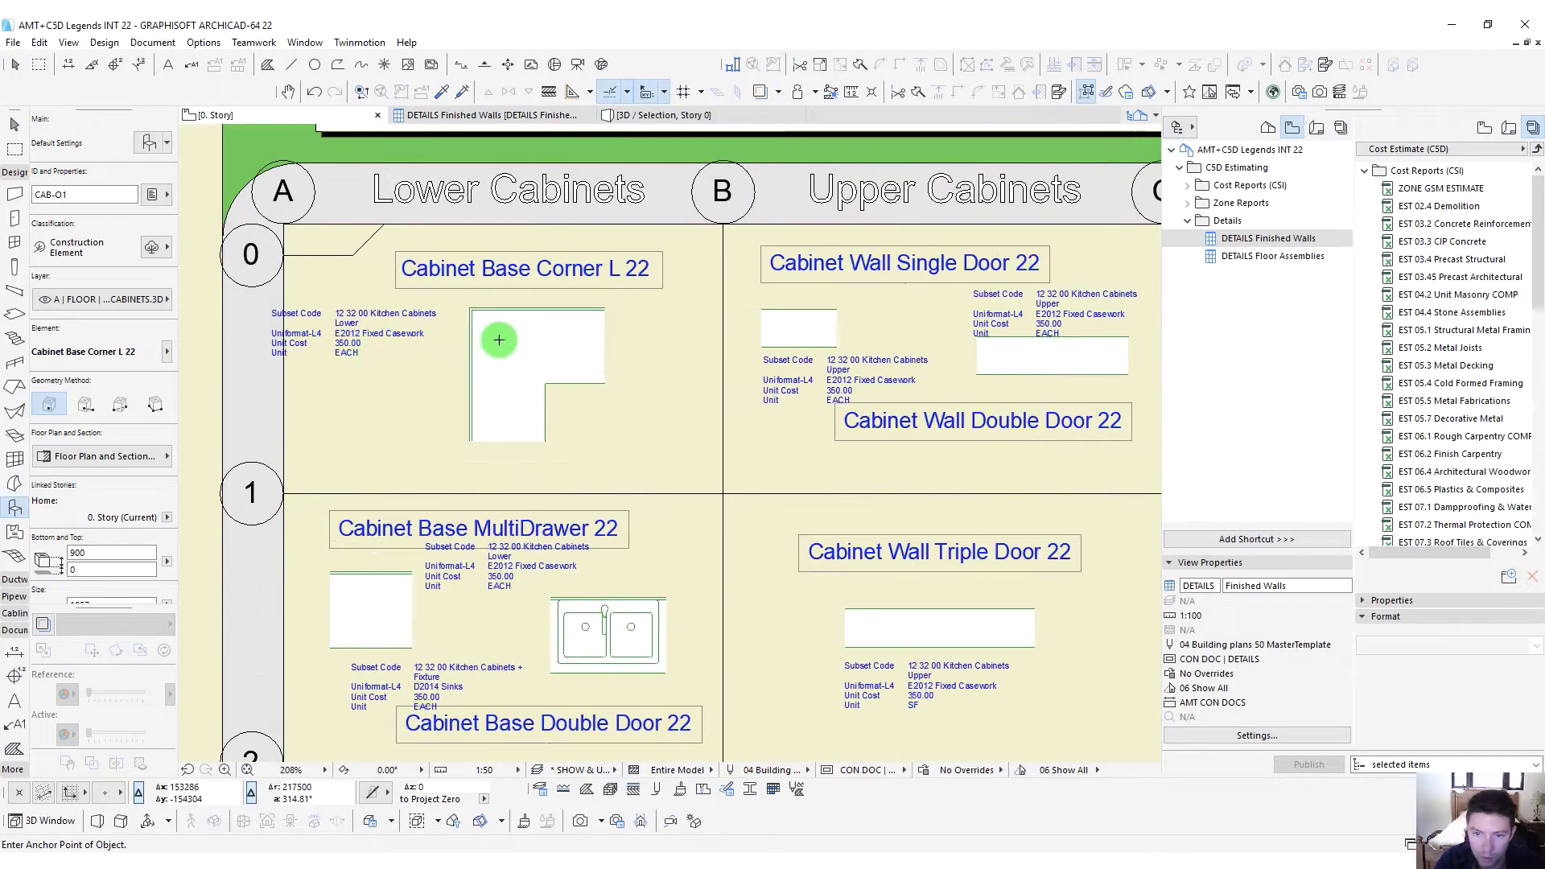
scroll(252, 286, up, 3)
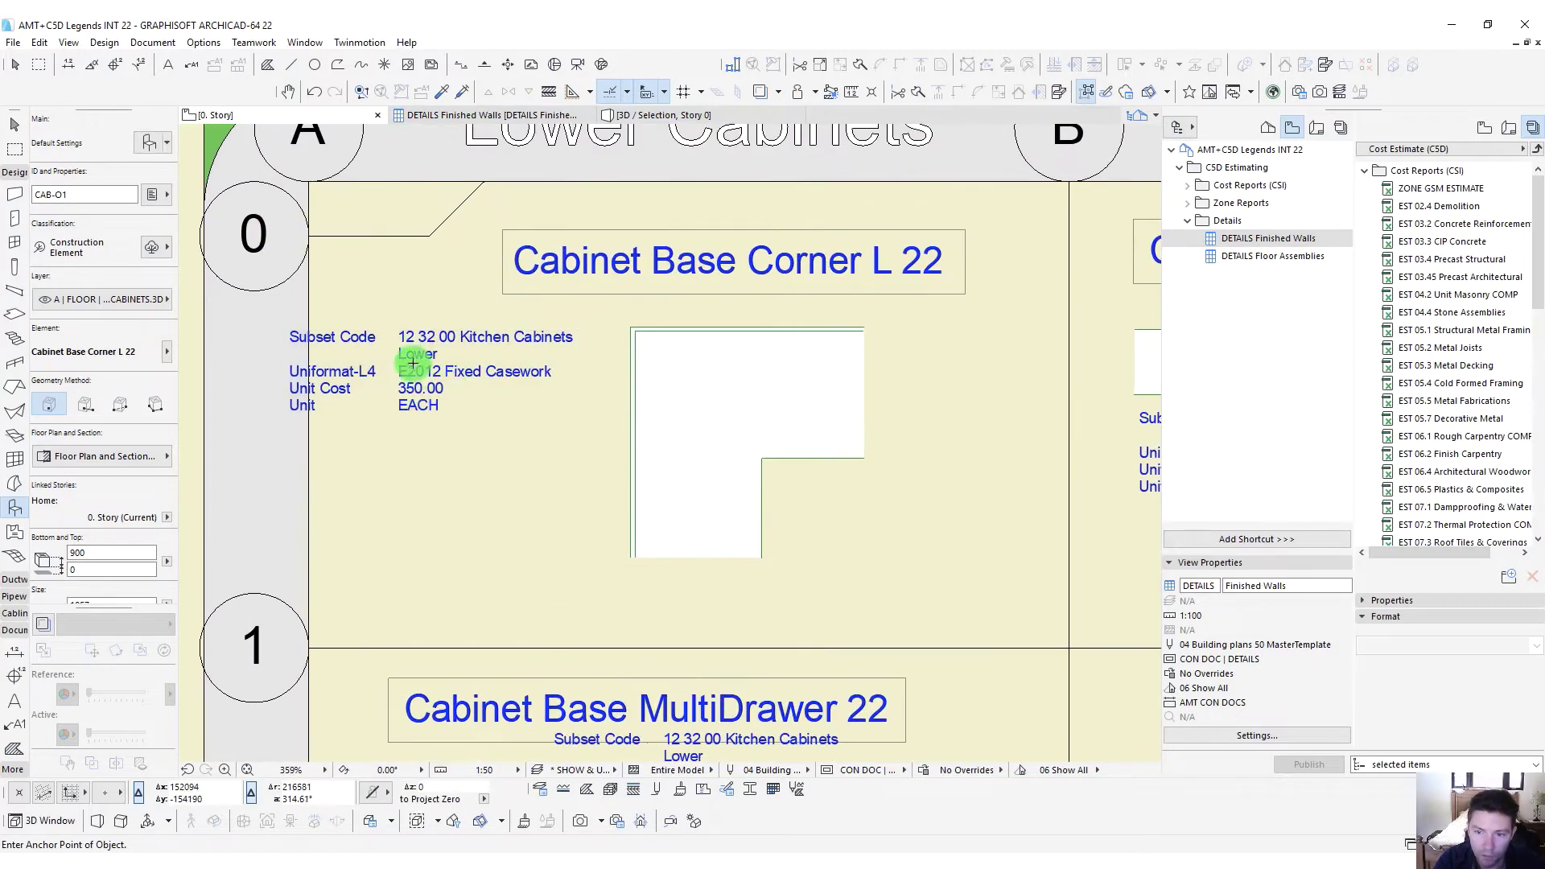
scroll(683, 430, down, 10)
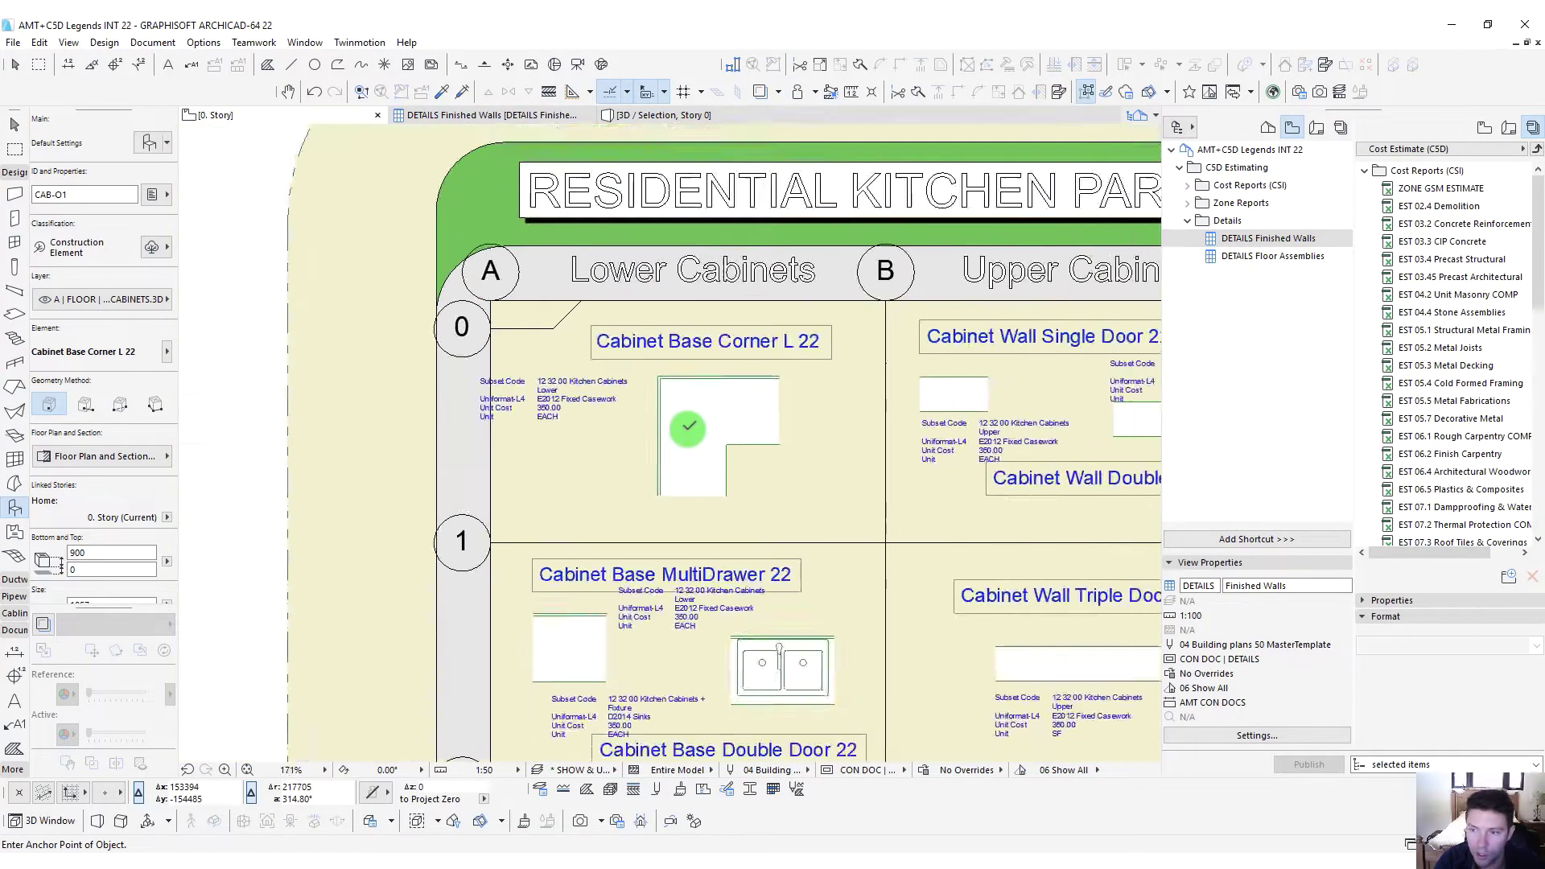
scroll(955, 500, down, 4)
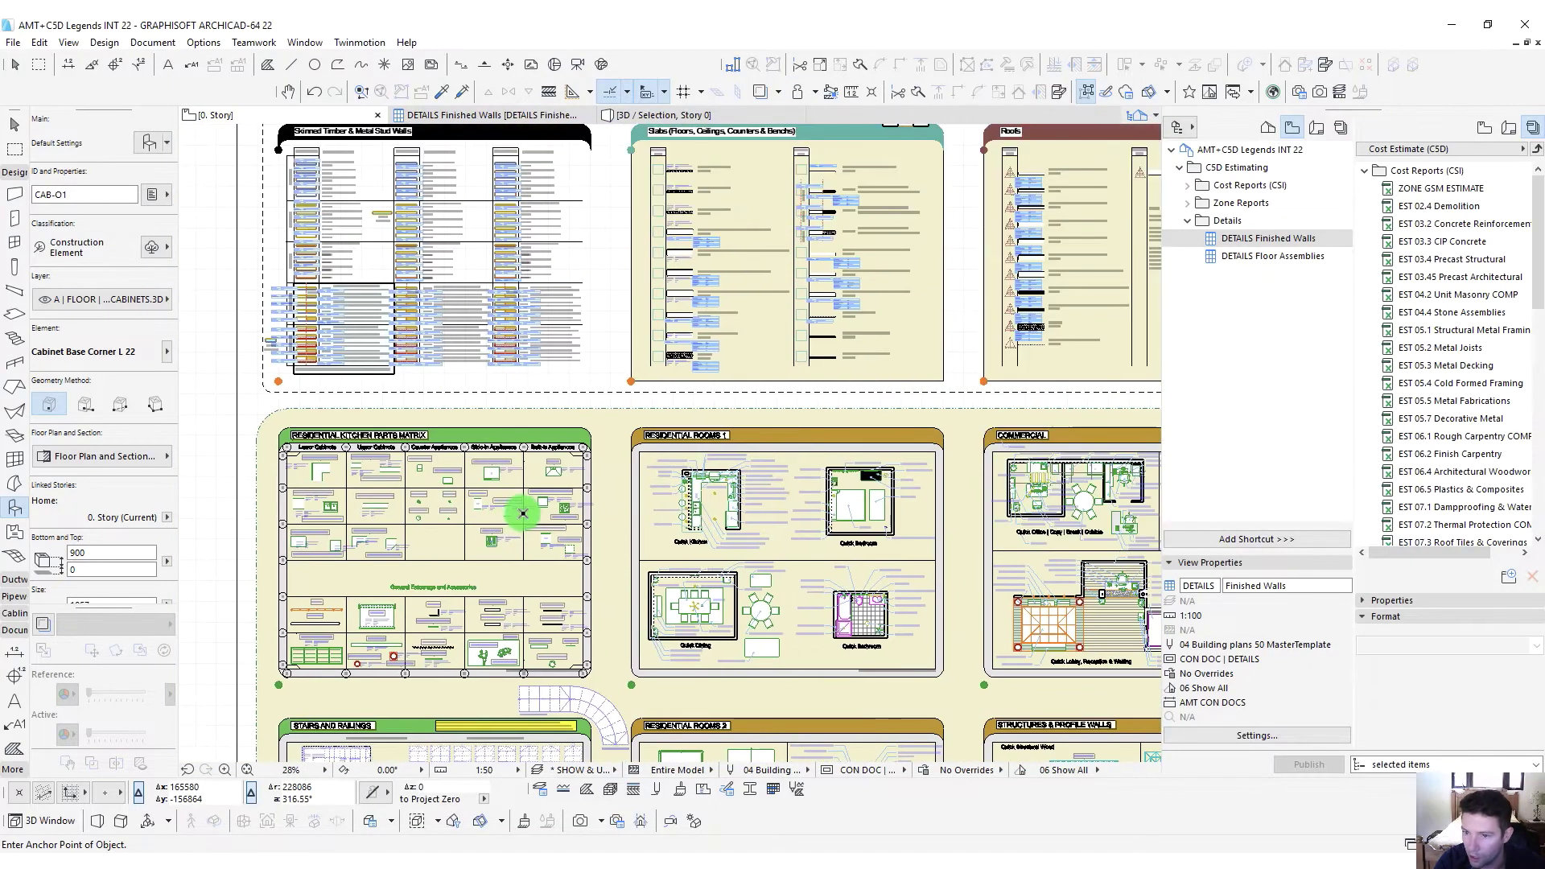
middle_drag(715, 352, 683, 390)
scroll(714, 339, up, 4)
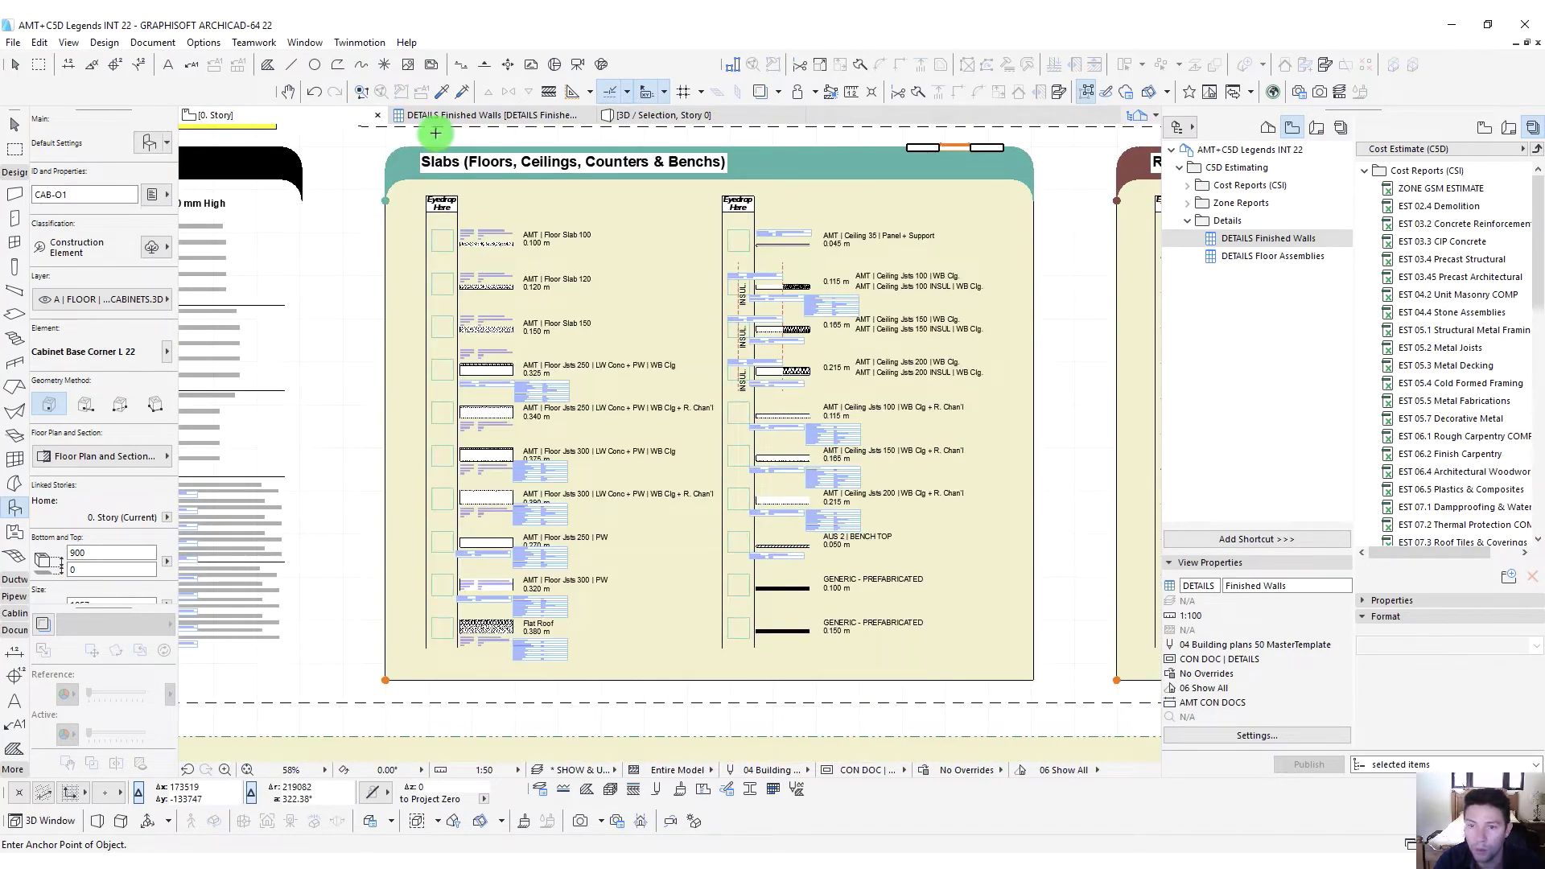
middle_drag(786, 394, 182, 396)
middle_drag(934, 385, 707, 359)
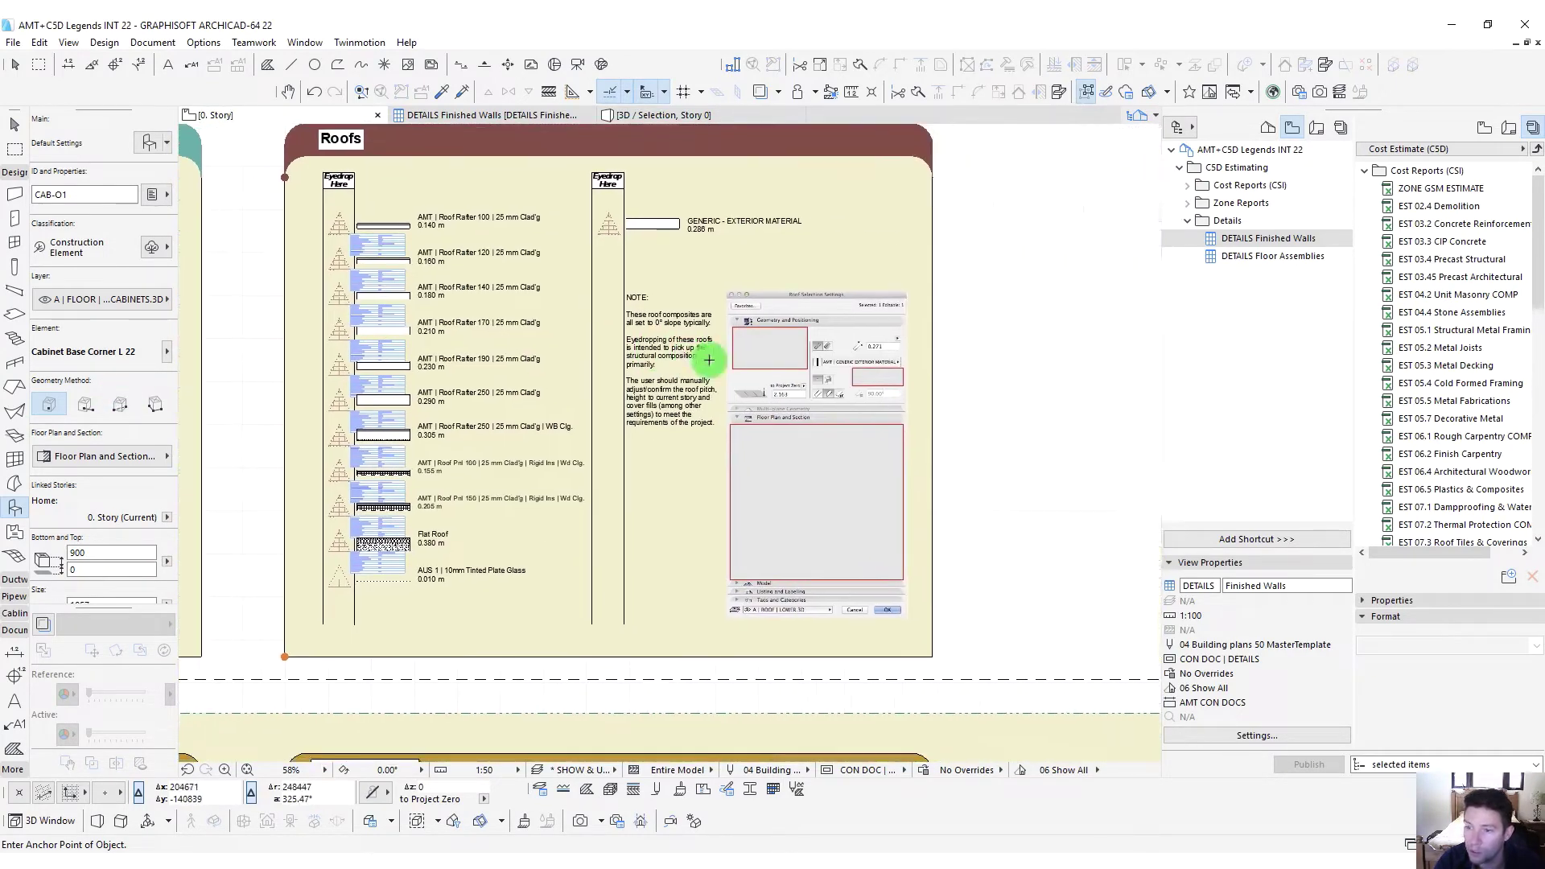
scroll(728, 346, up, 1)
middle_drag(869, 399, 43, 380)
scroll(542, 330, down, 1)
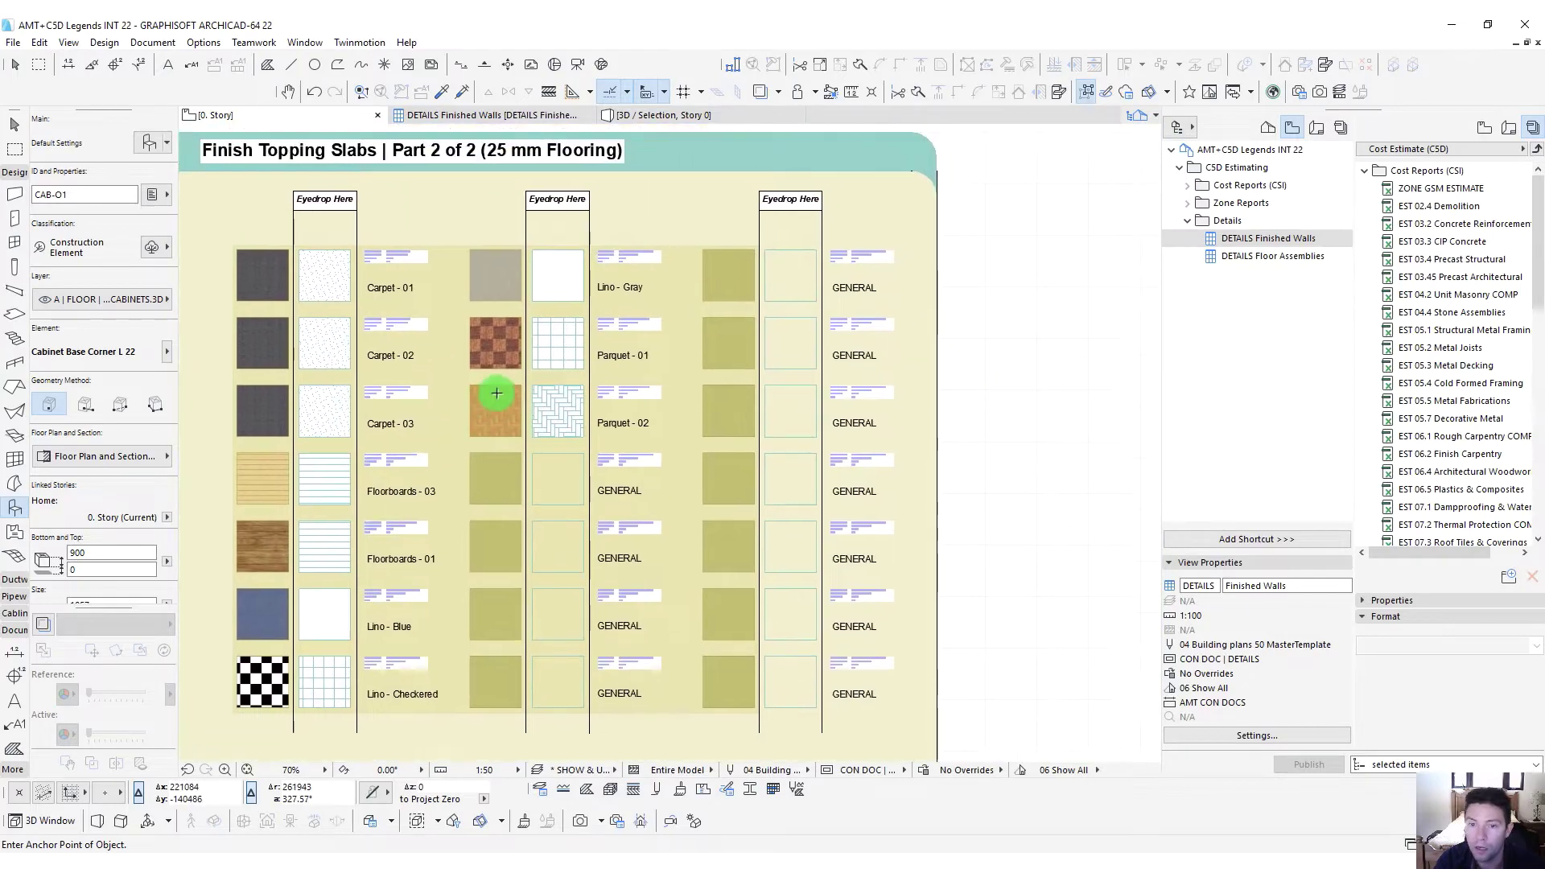
scroll(432, 370, down, 1)
middle_drag(821, 424, 313, 469)
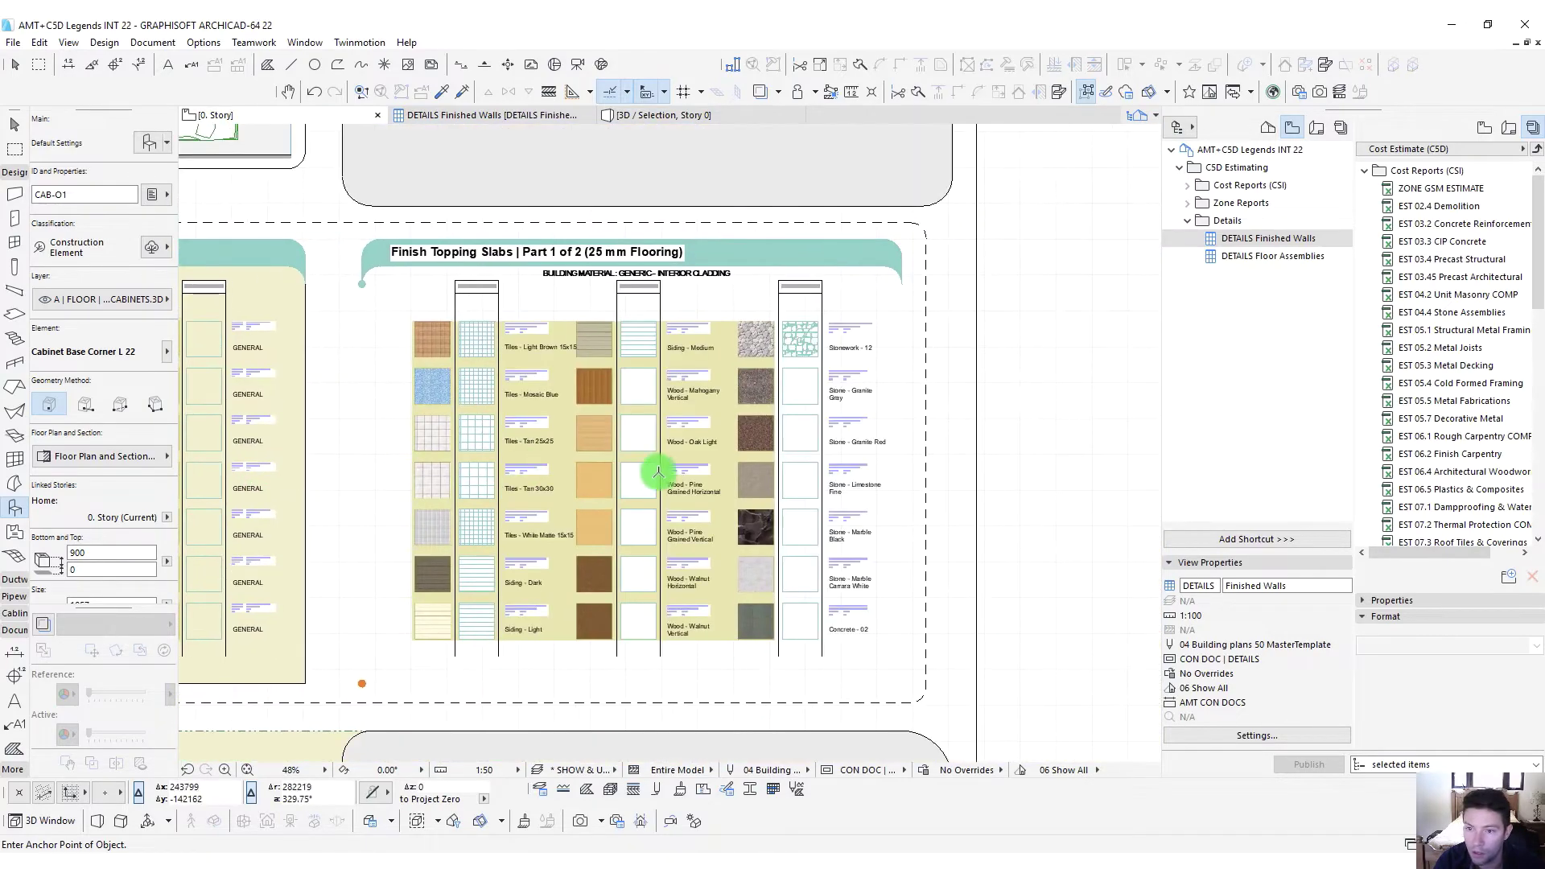
scroll(658, 472, down, 3)
Review the Columns & Beams and Door Legend panels, then frame the whole legends sheet
middle_drag(572, 442, 803, 787)
middle_drag(479, 176, 590, 428)
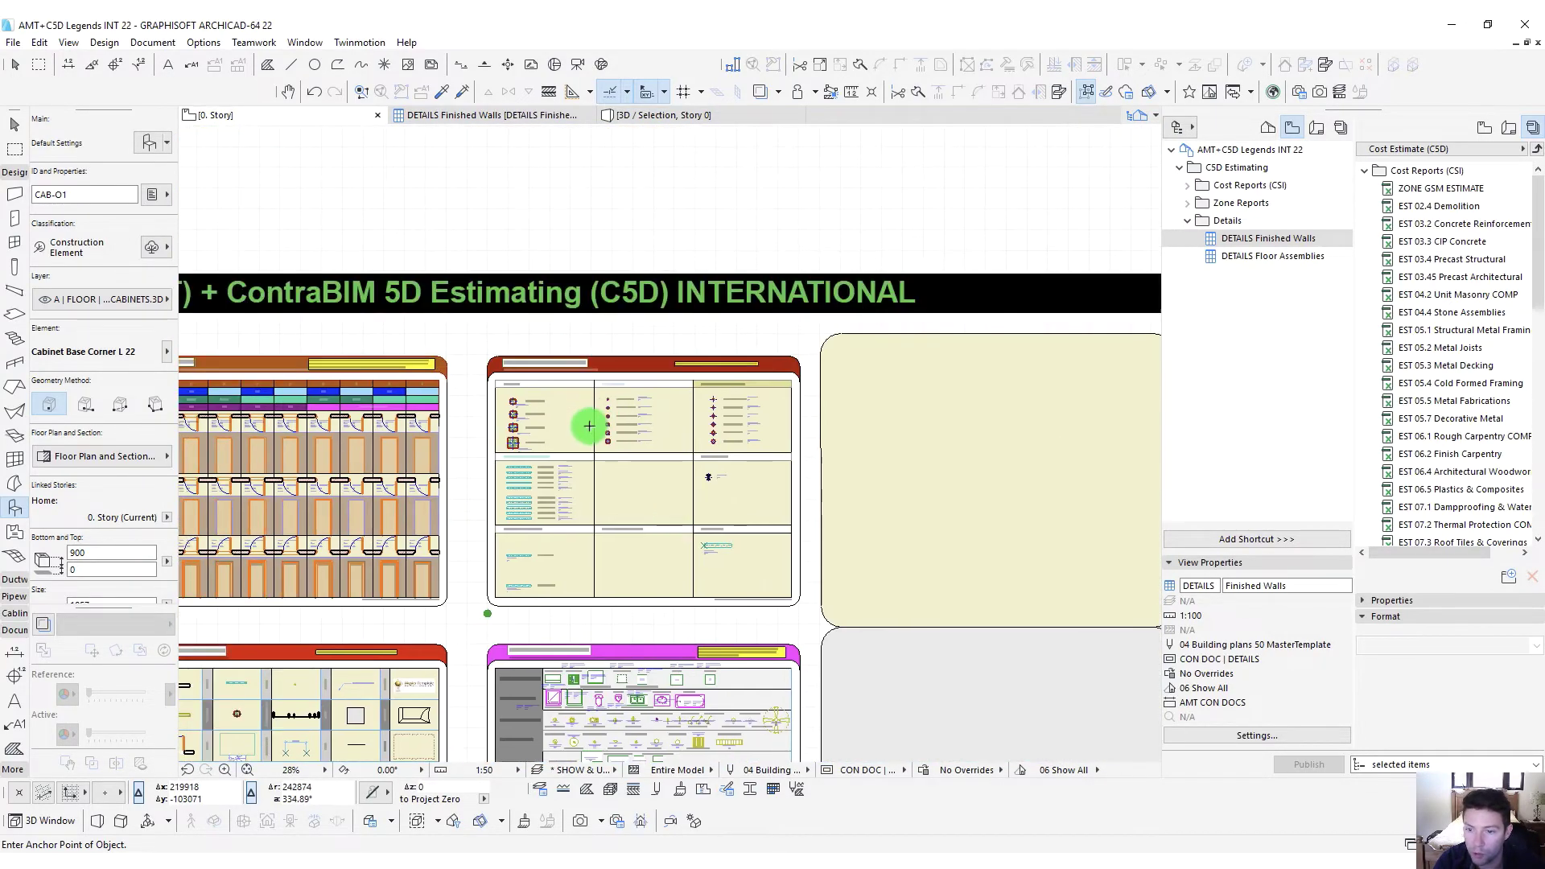
scroll(576, 420, up, 7)
scroll(555, 511, down, 4)
middle_drag(845, 432, 978, 354)
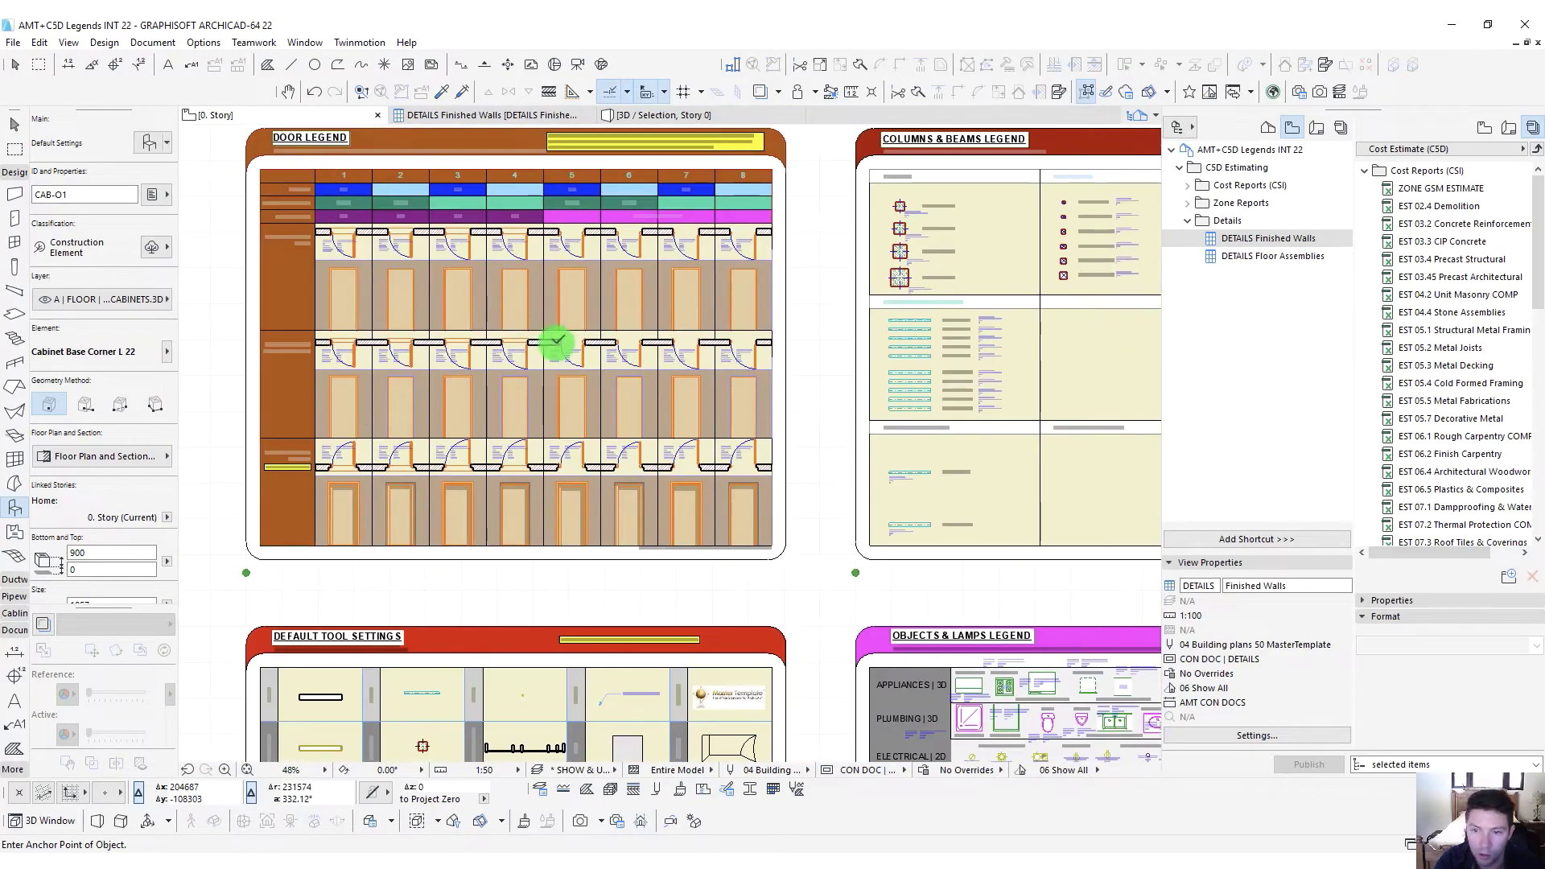
scroll(423, 304, up, 2)
middle_drag(420, 304, 892, 399)
scroll(756, 387, down, 3)
scroll(534, 396, down, 2)
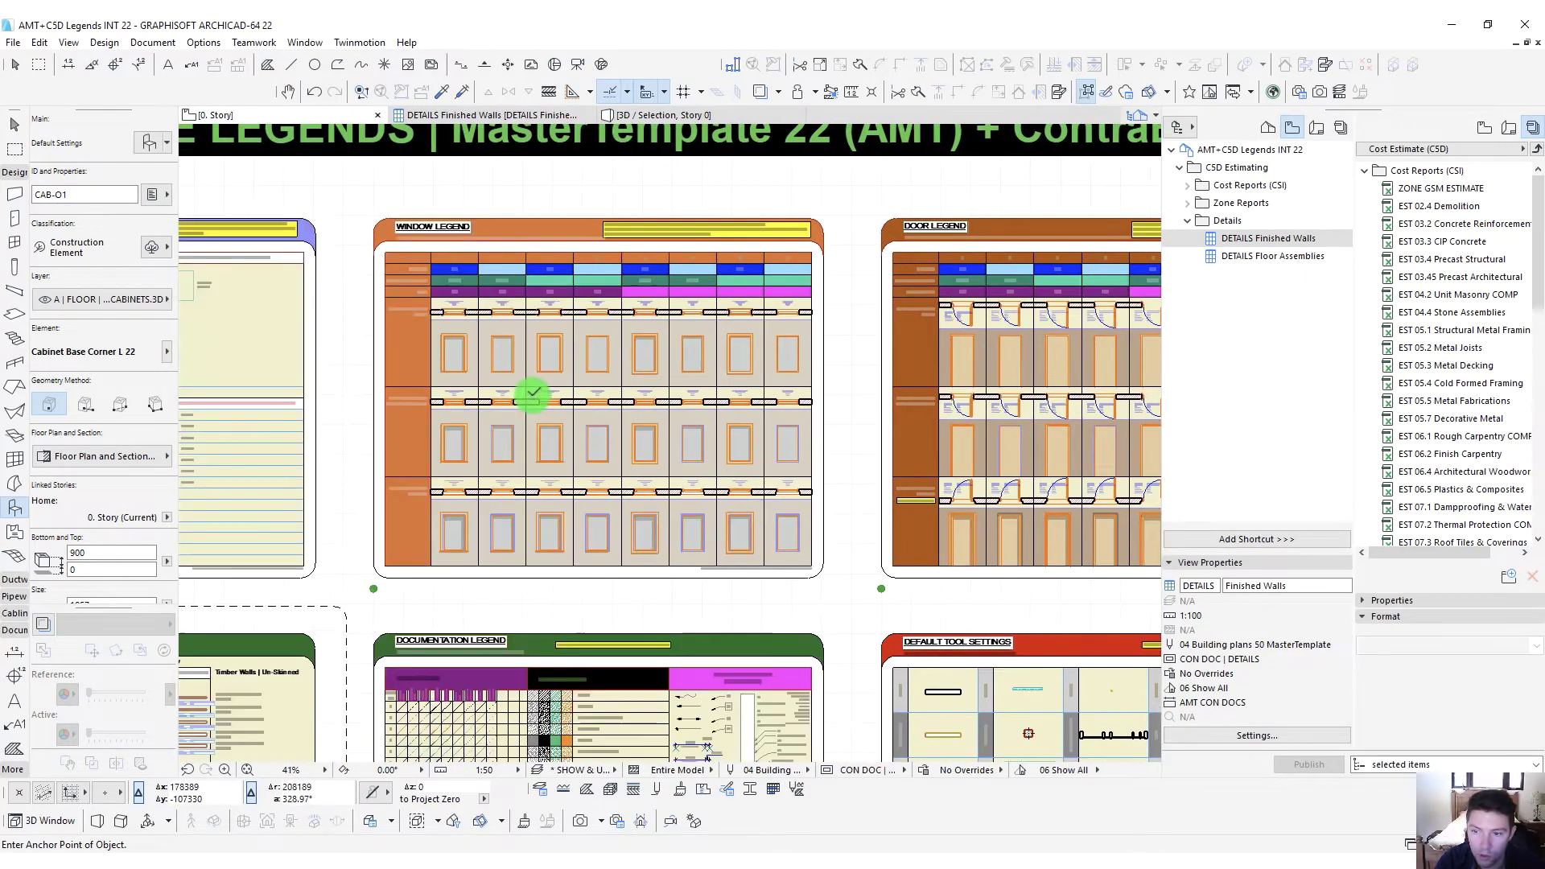
scroll(541, 397, up, 2)
scroll(555, 421, down, 3)
middle_drag(606, 438, 598, 383)
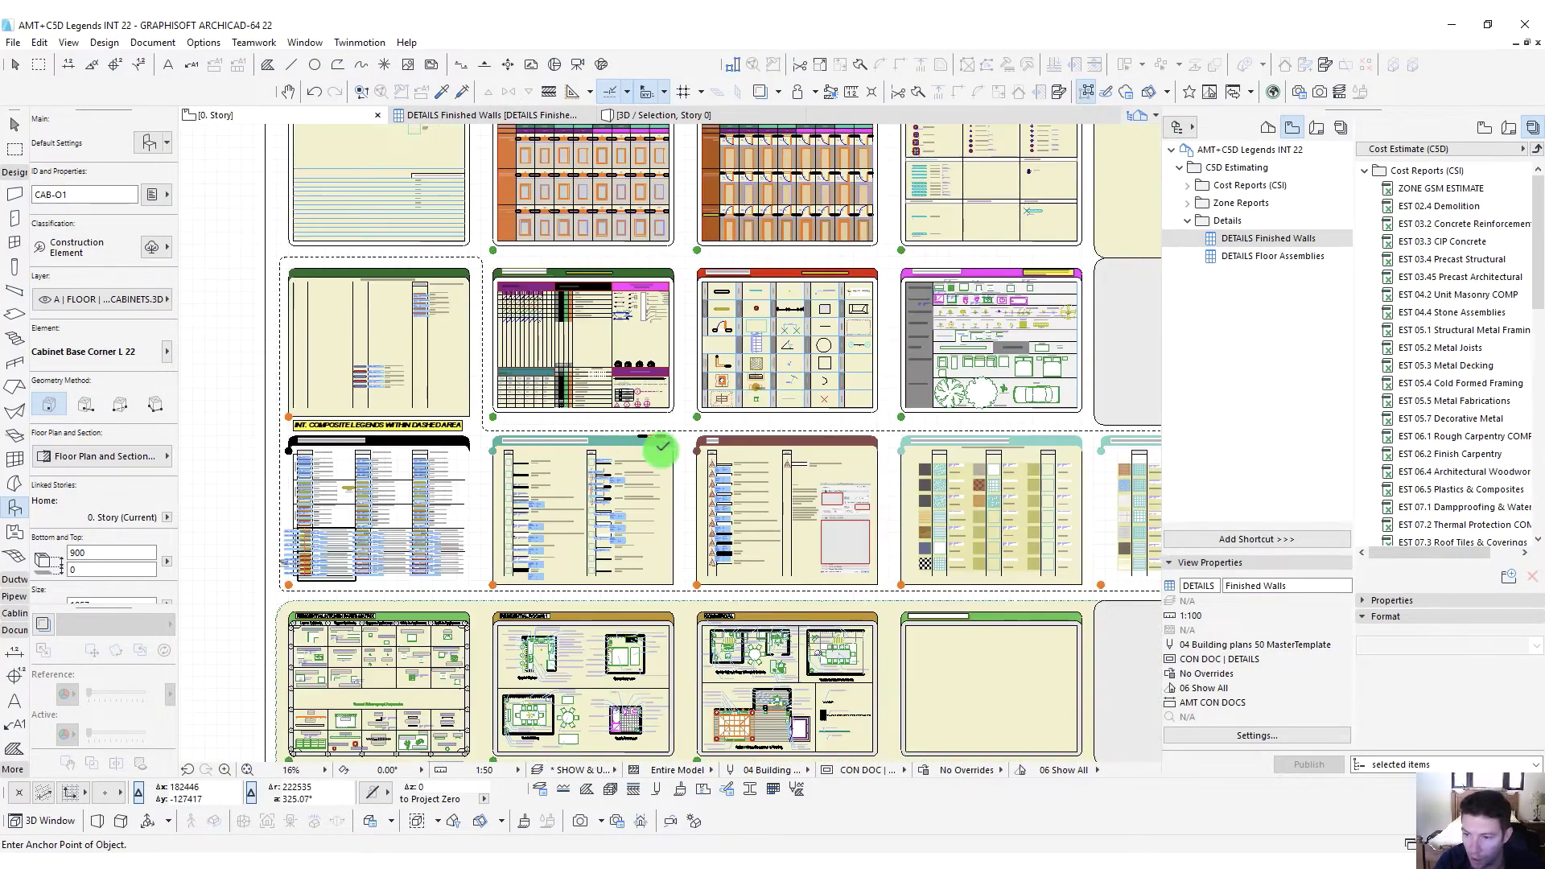
scroll(661, 448, down, 3)
middle_drag(721, 477, 707, 452)
middle_drag(817, 510, 811, 473)
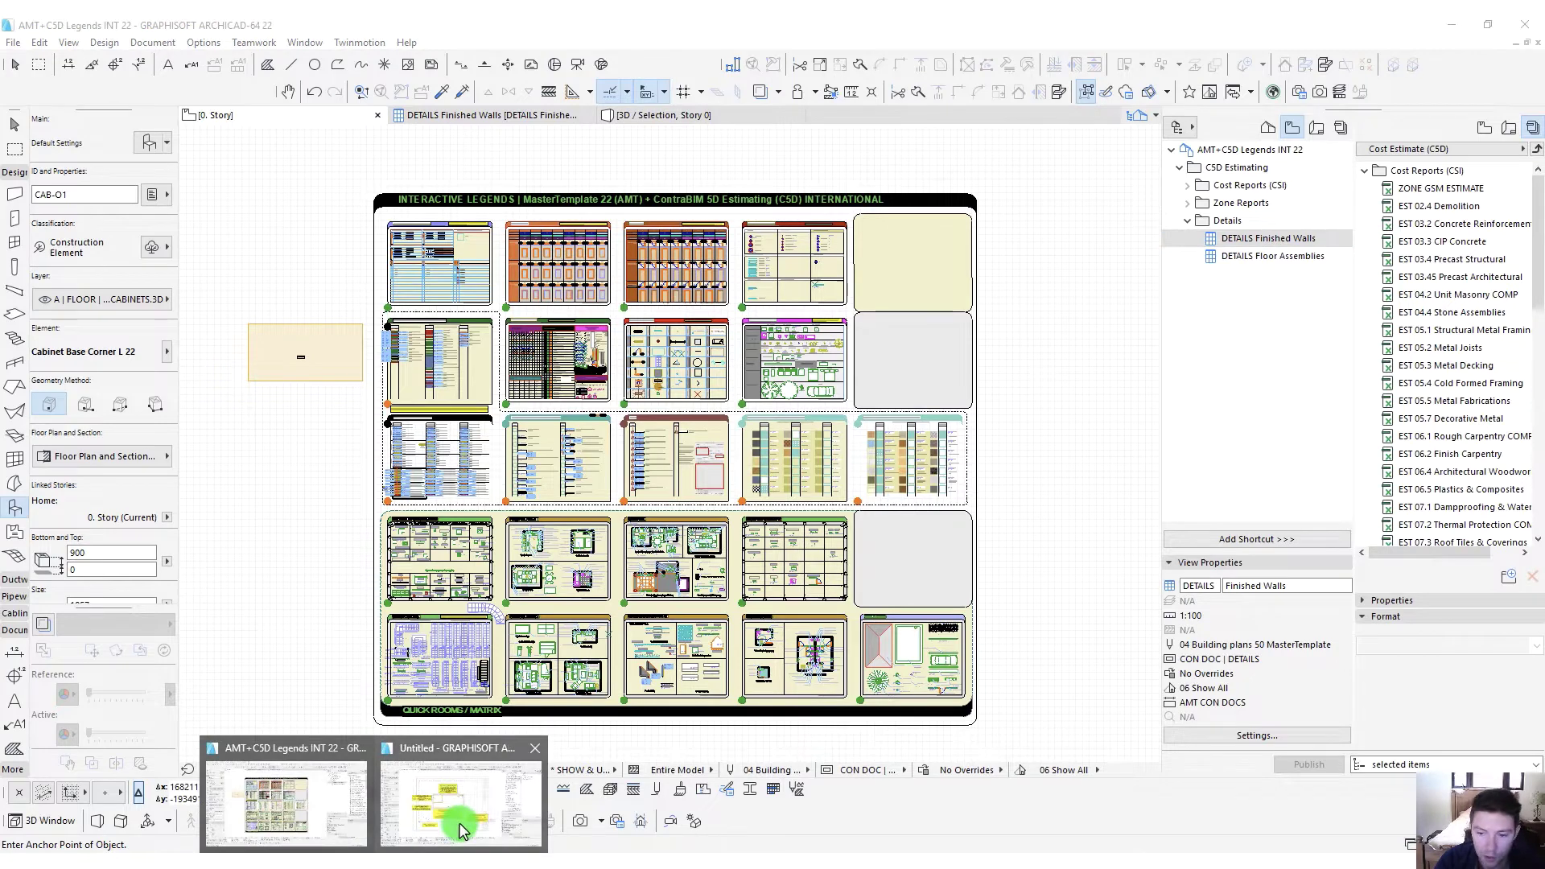
In the Untitled project, marquee the placeholder building, inspect it in 3D, and return to the Ground Floor plan
click(459, 822)
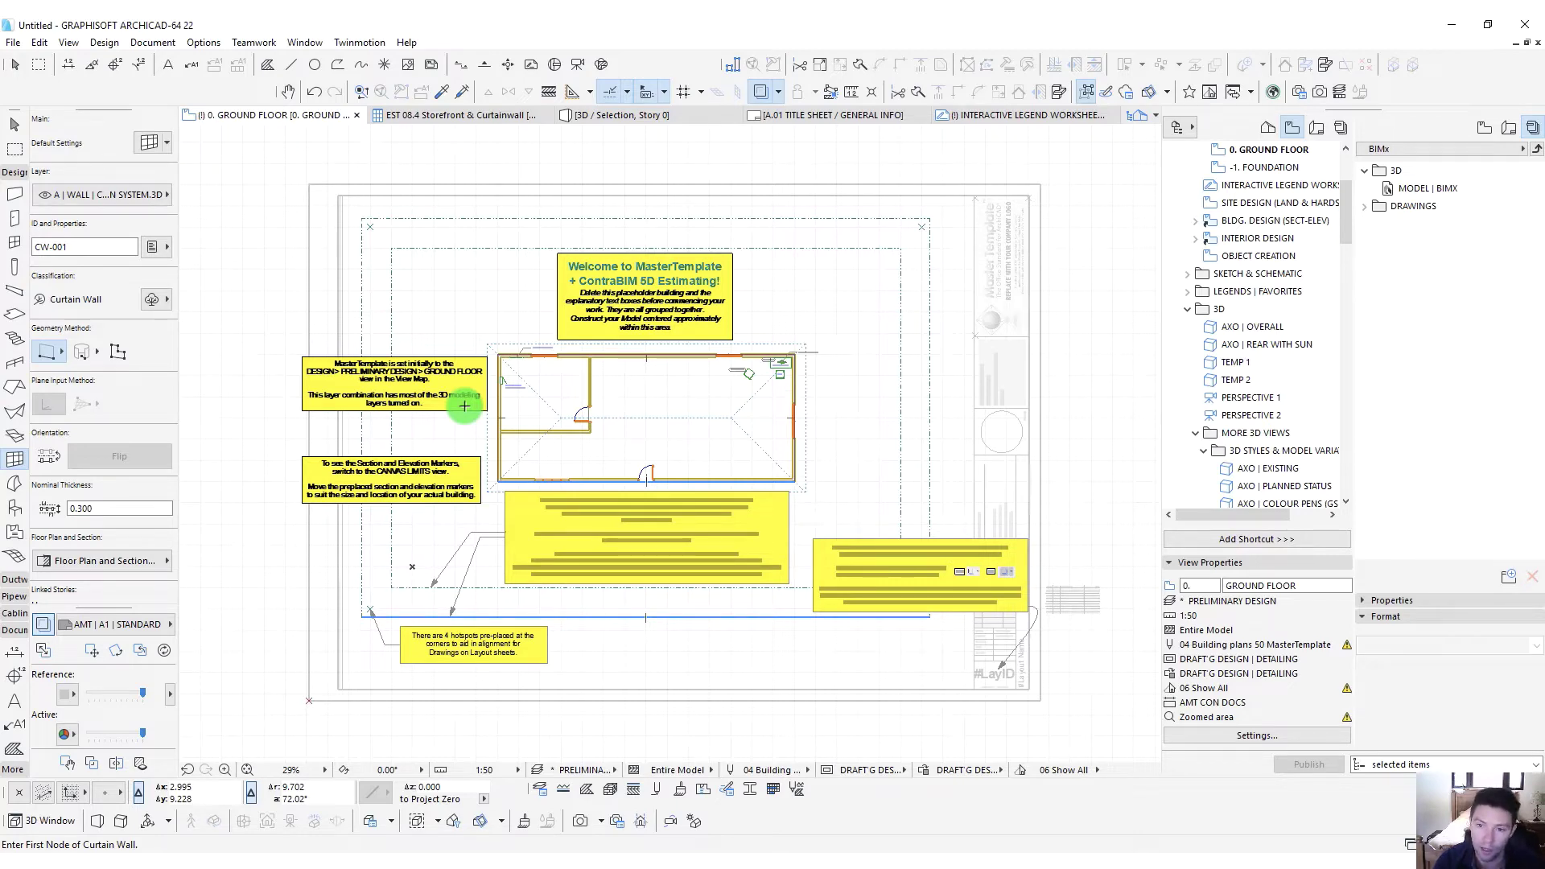
scroll(738, 330, down, 3)
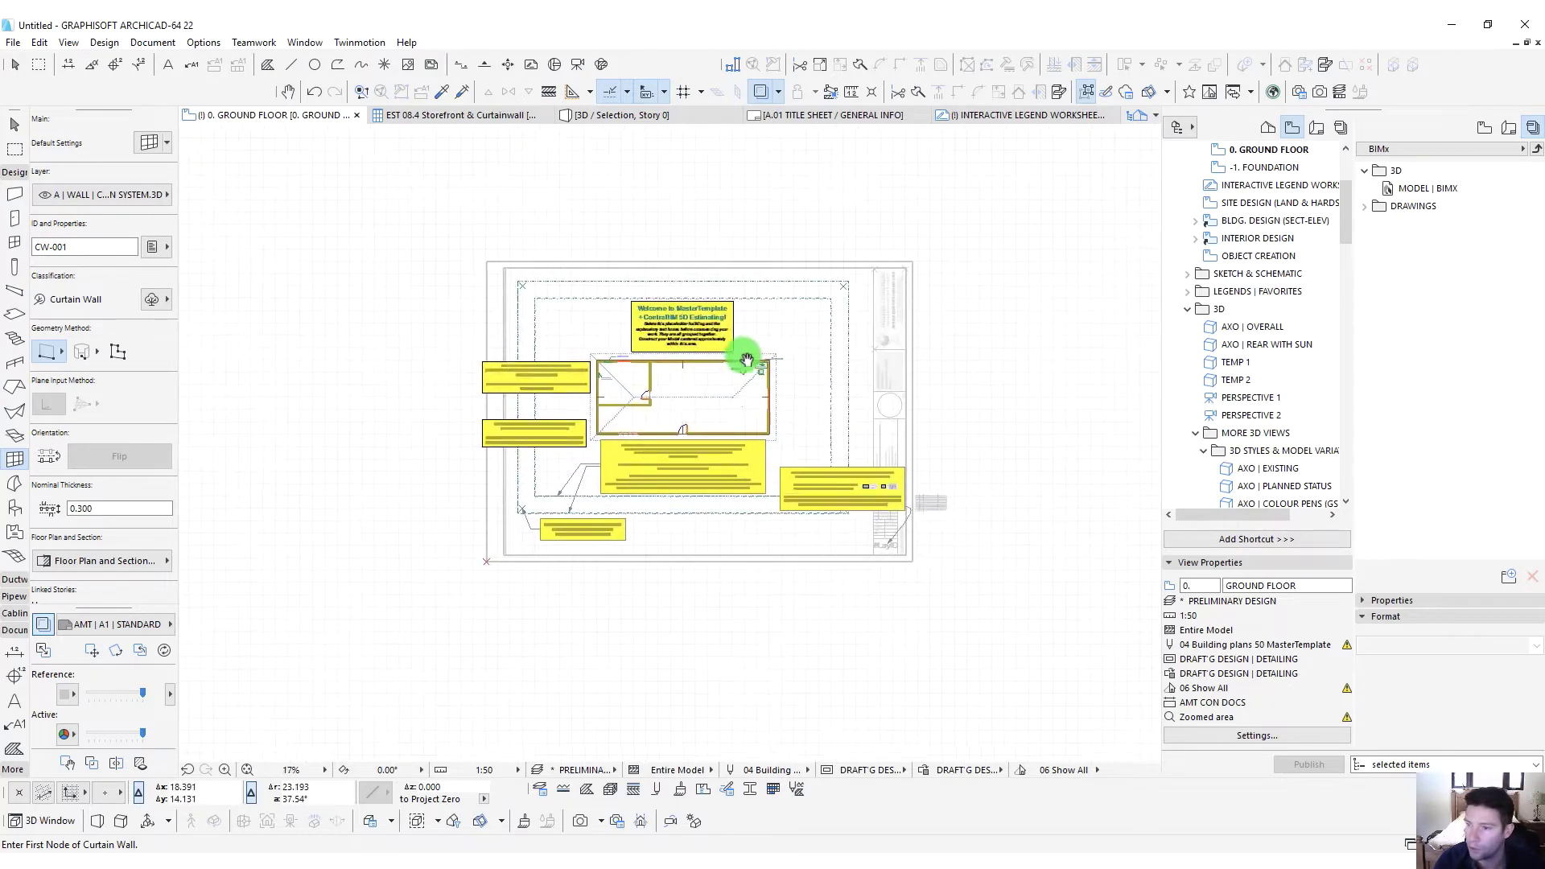
click(384, 204)
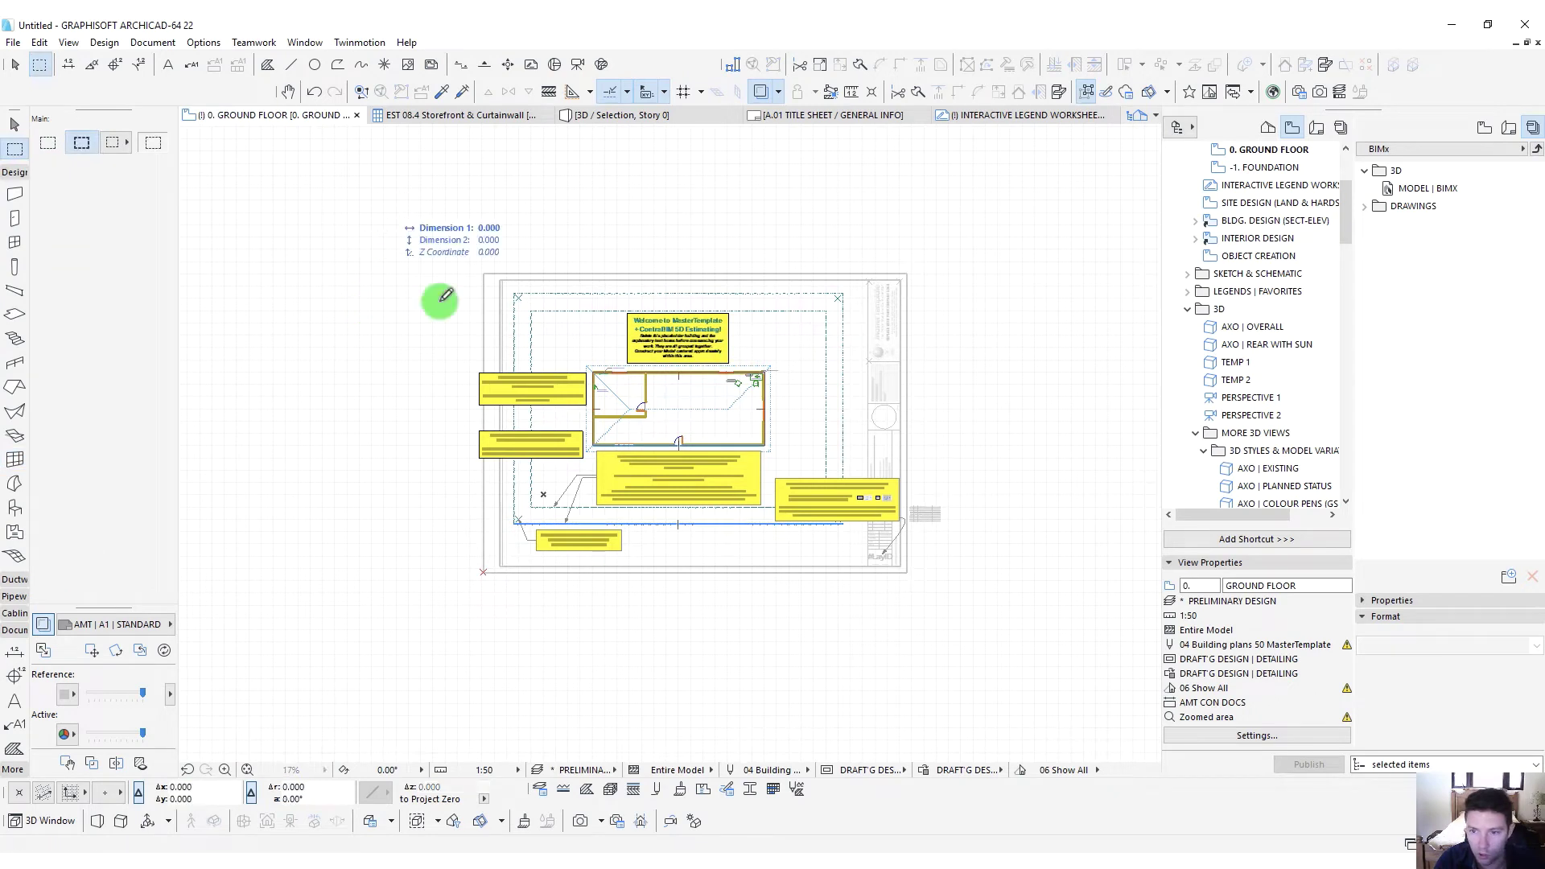
click(1026, 644)
key(F5)
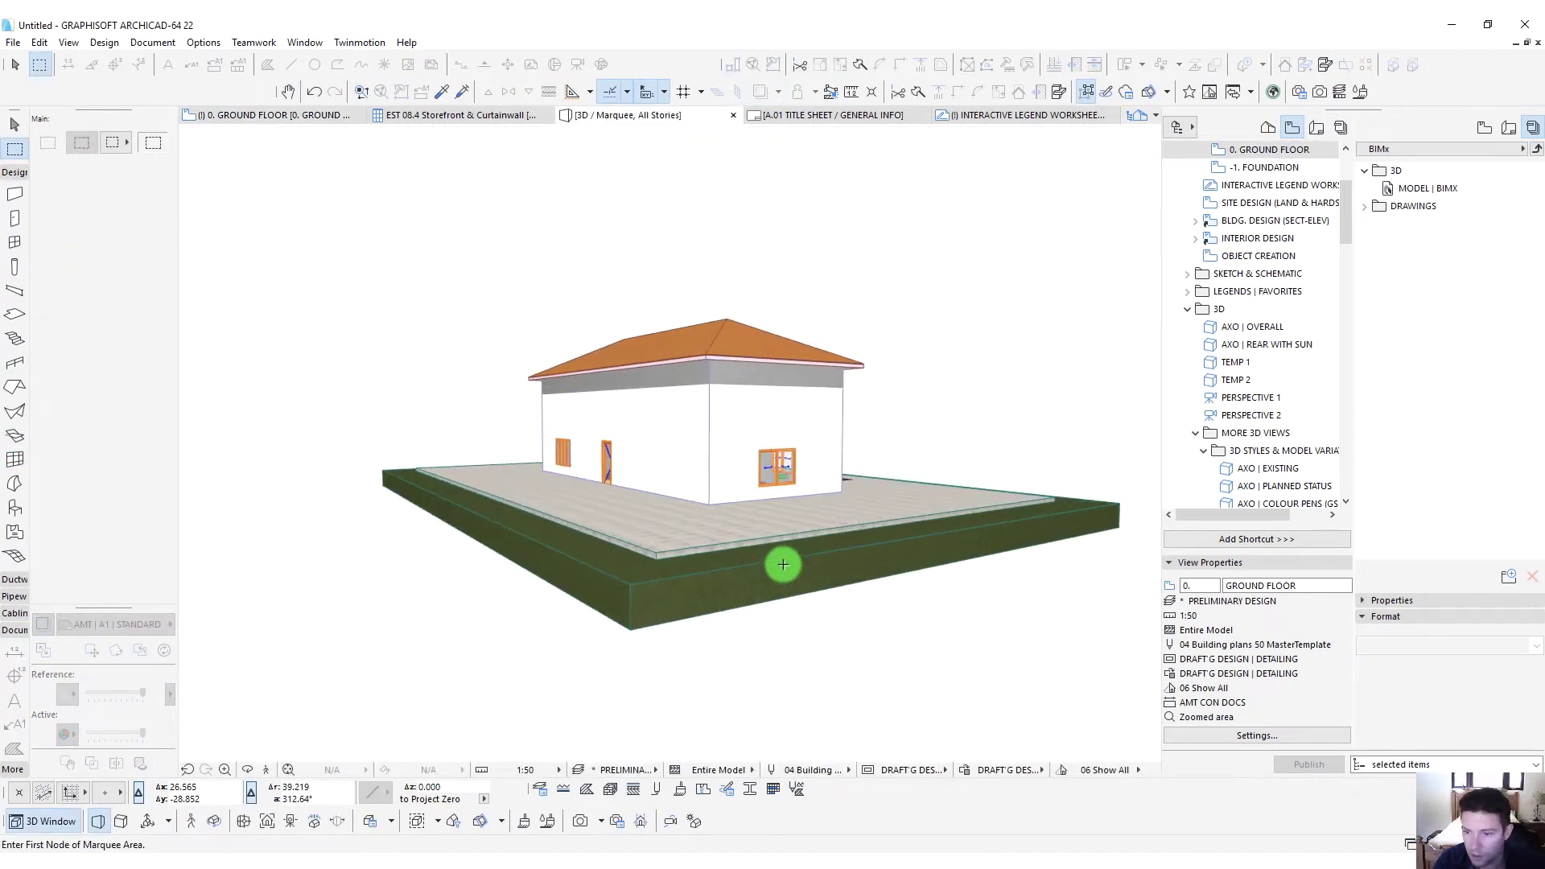
shift+middle_drag(781, 564, 784, 555)
key(F2)
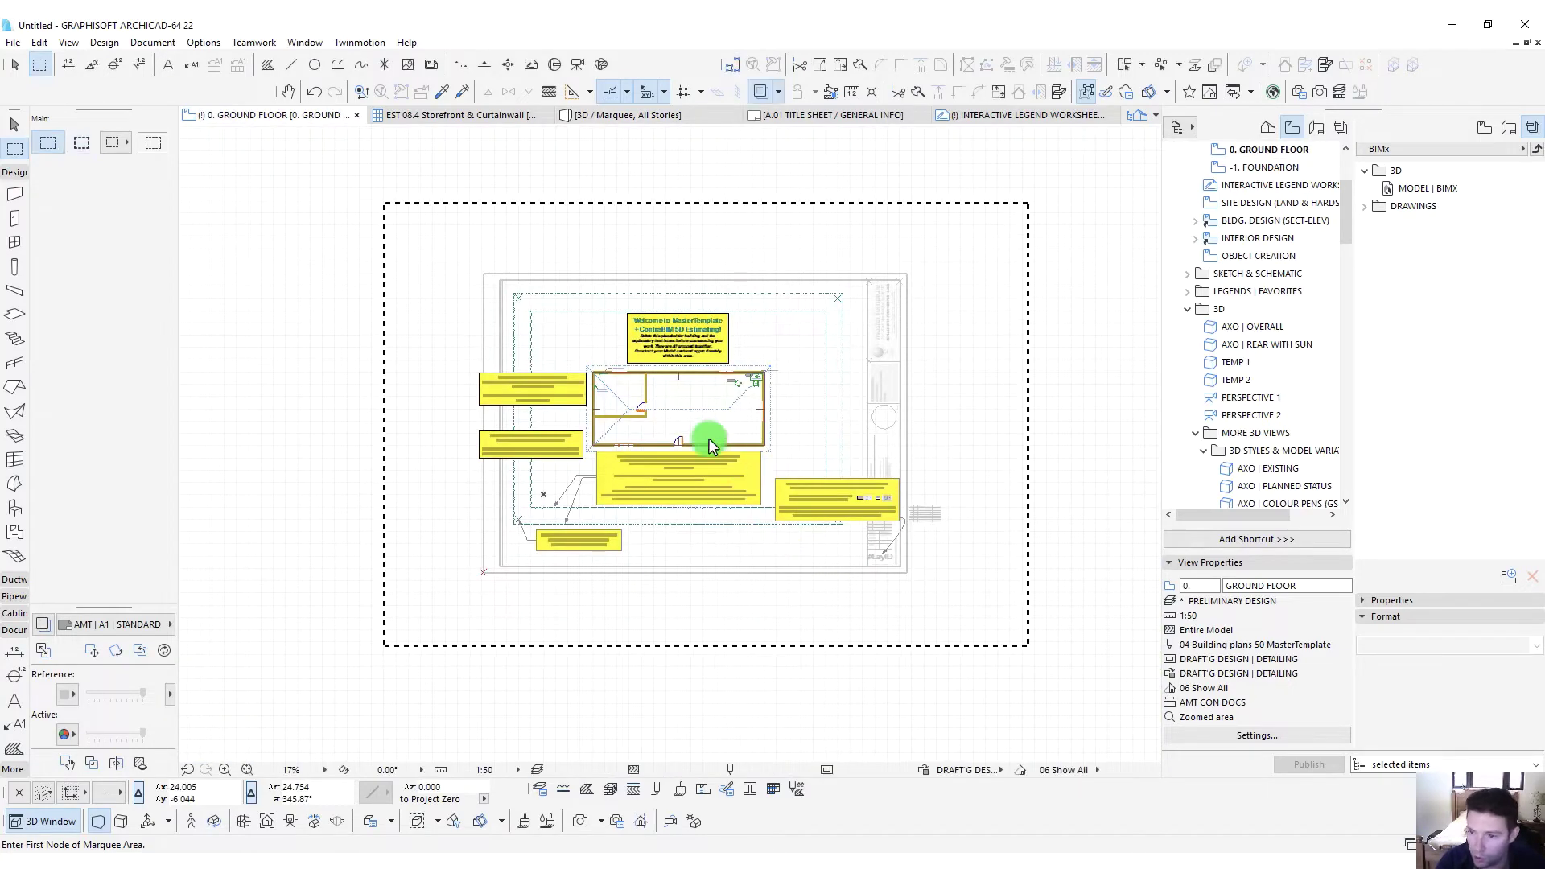
Select the placeholder building group, hide its layers, and delete it after confirming the warning
scroll(704, 431, up, 3)
click(748, 392)
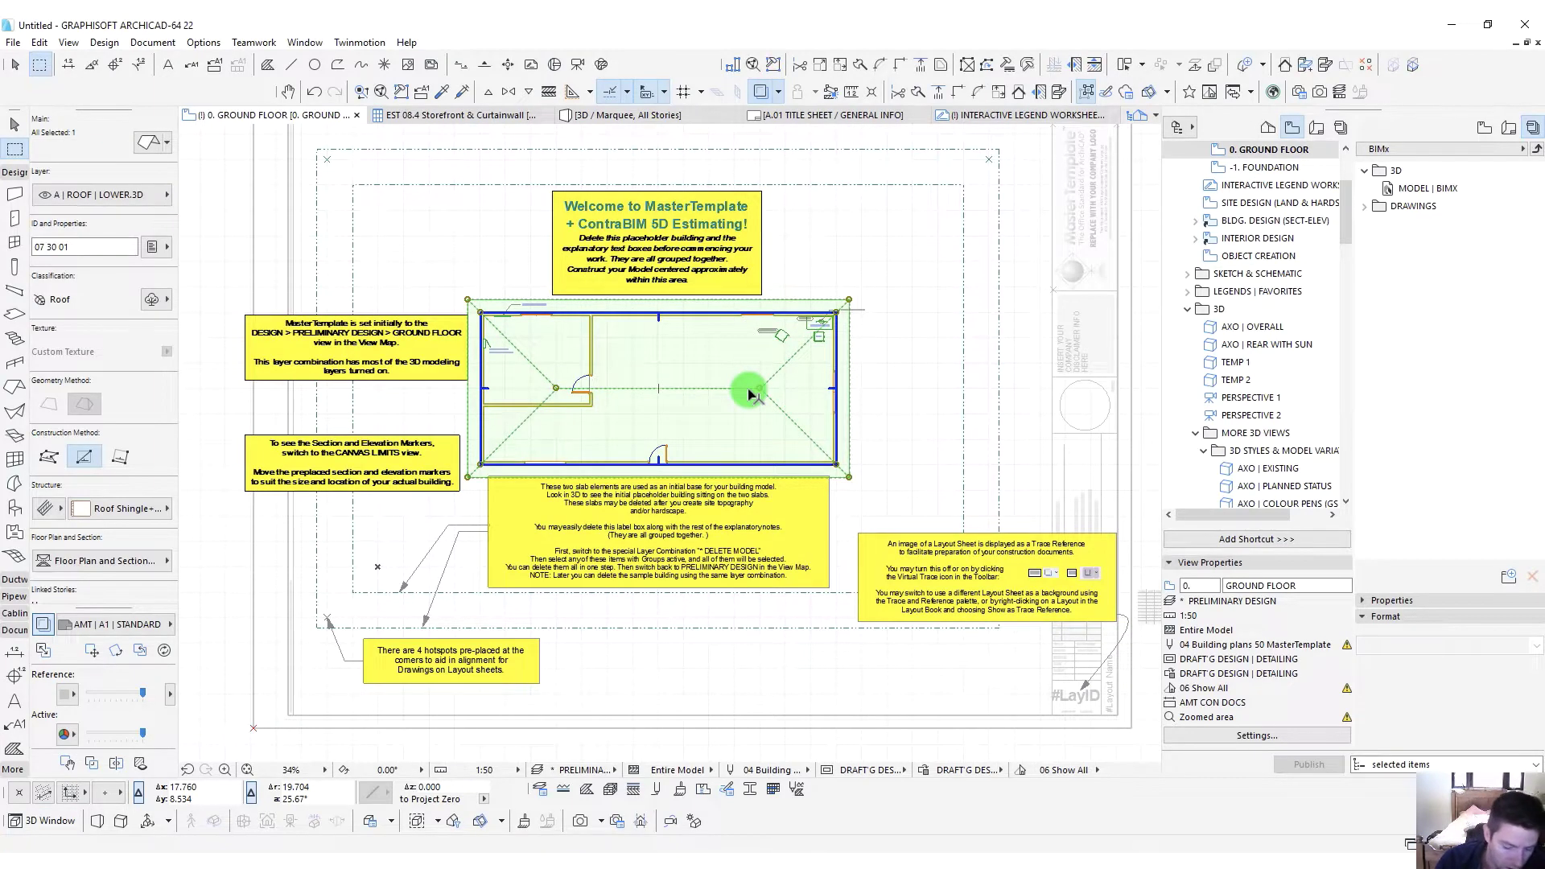
key(alt+g)
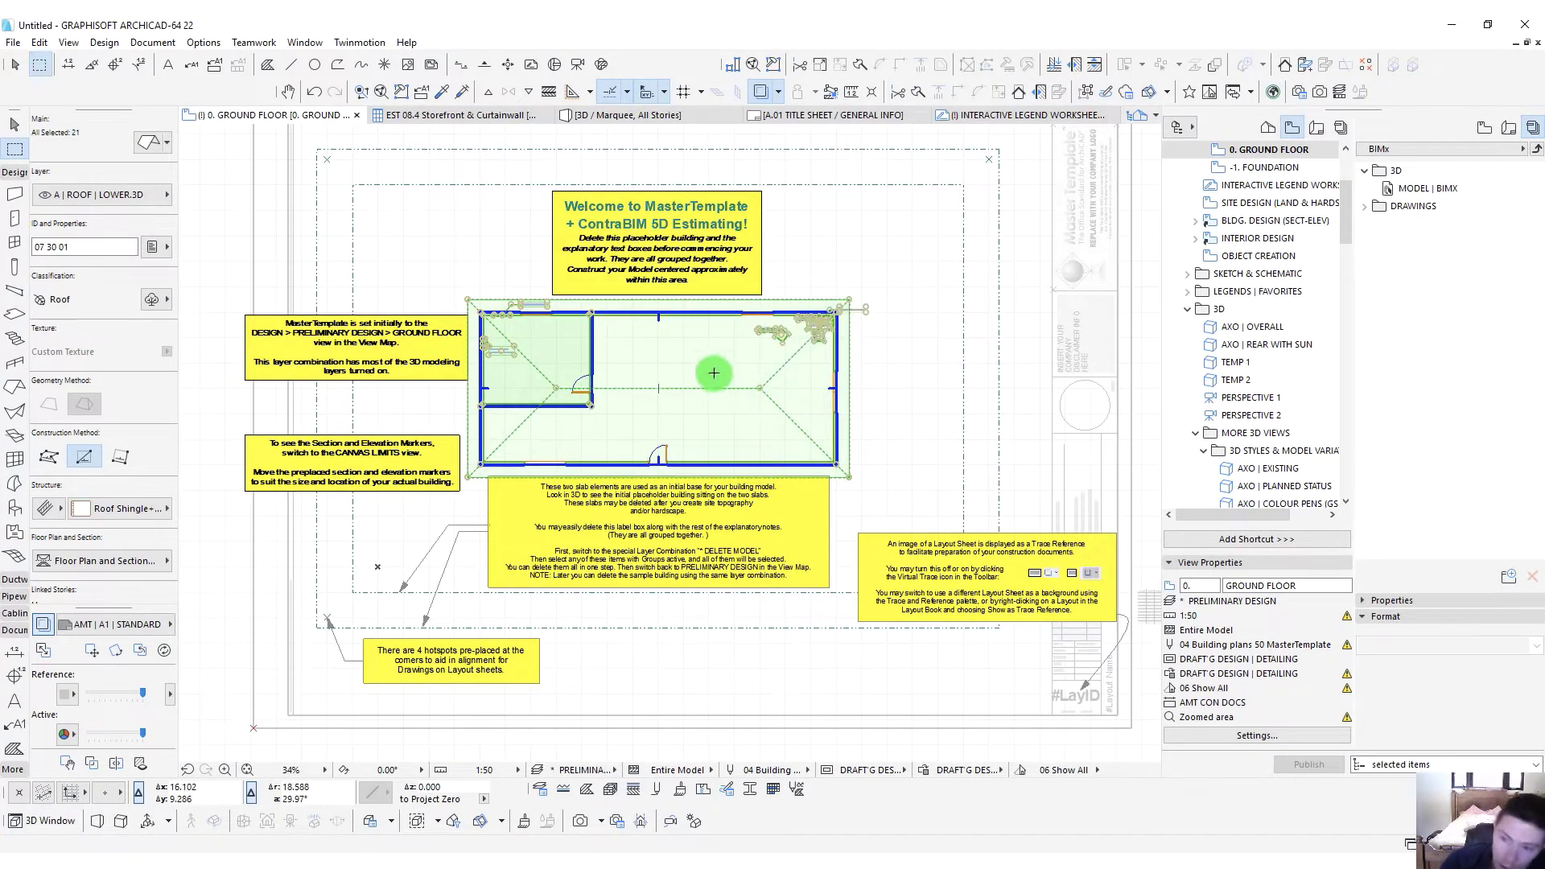
key(Escape)
click(674, 397)
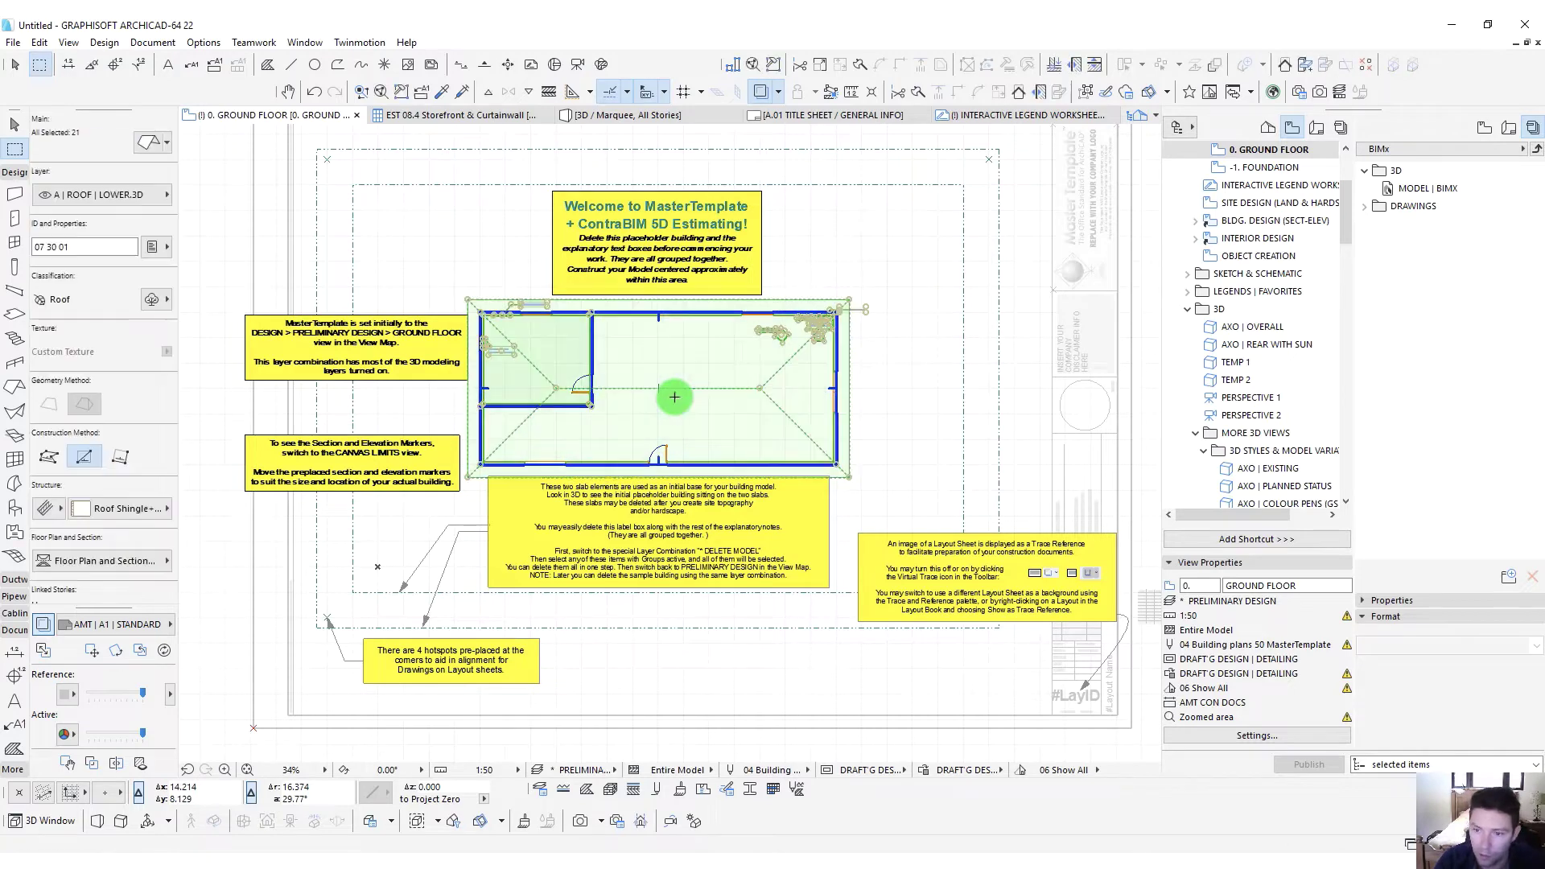
right_click(677, 401)
mouse_move(812, 585)
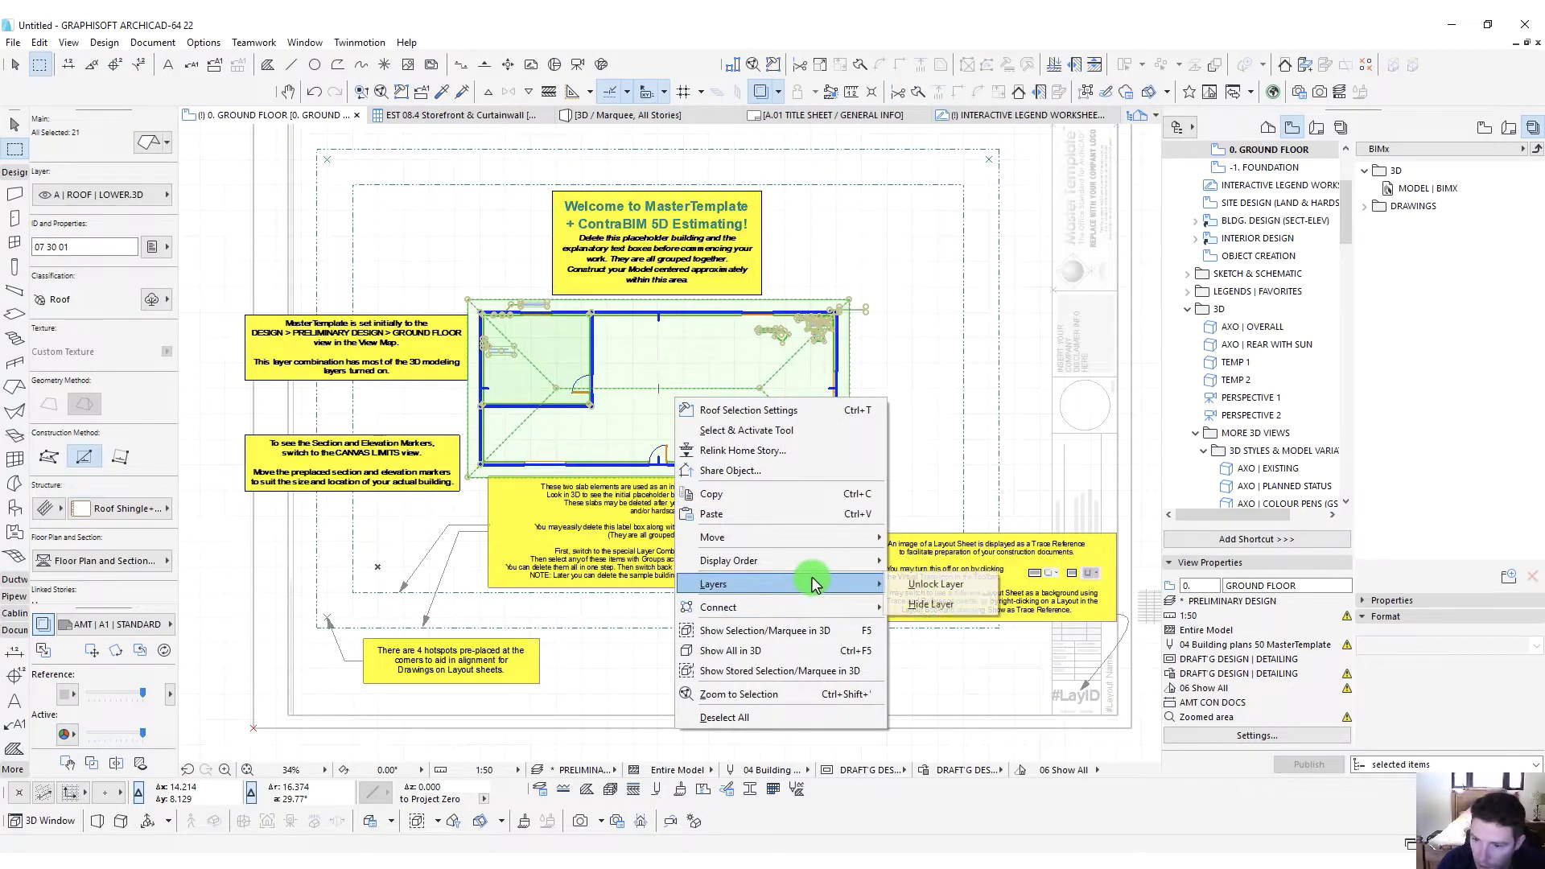
click(933, 603)
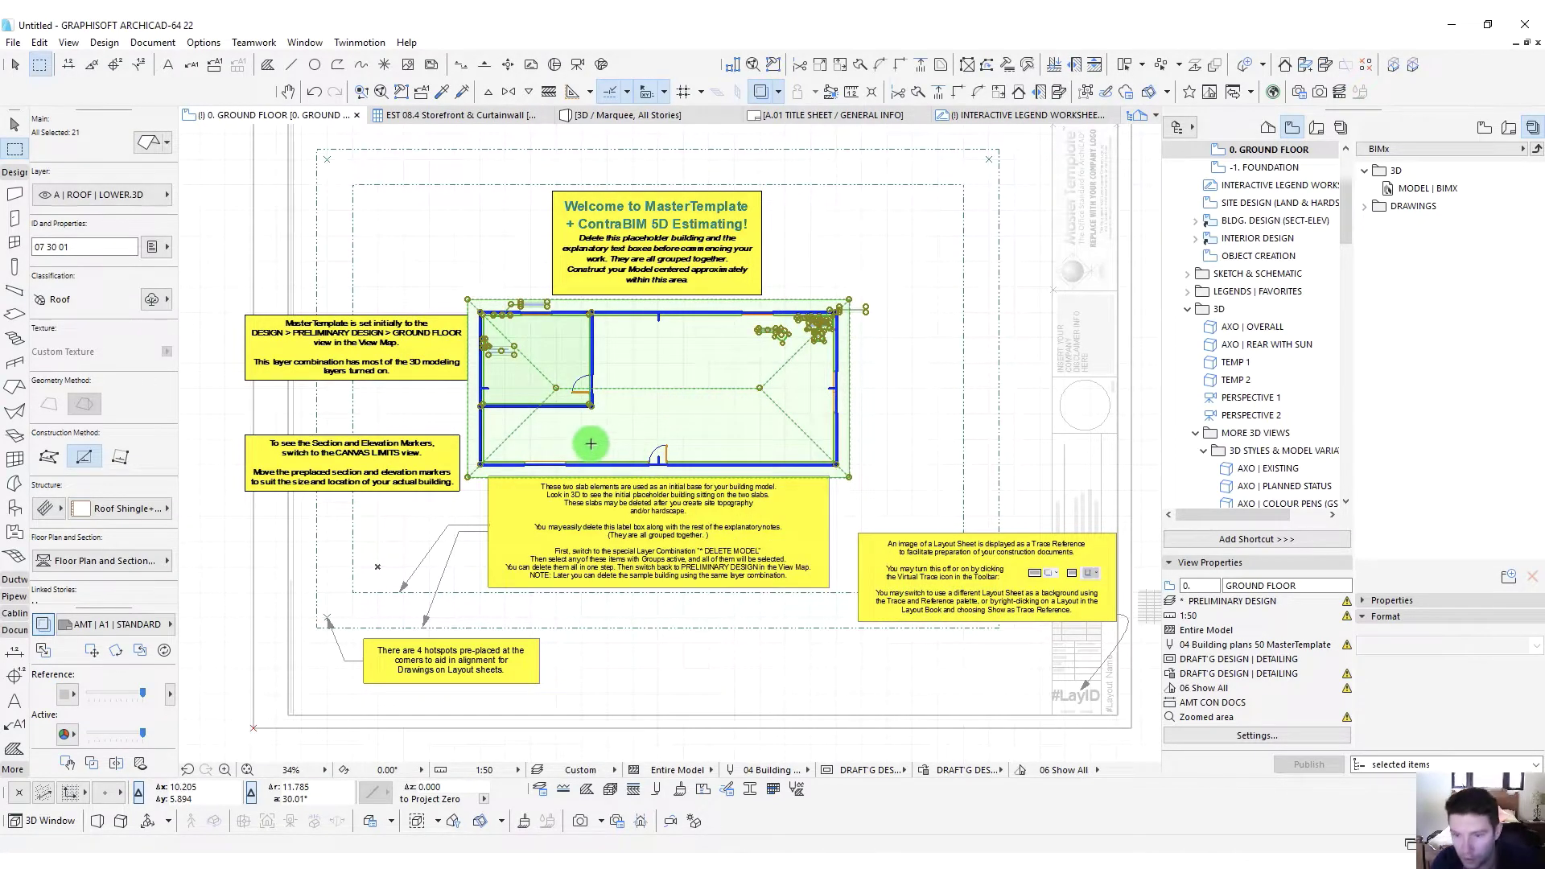
key(Delete)
click(836, 363)
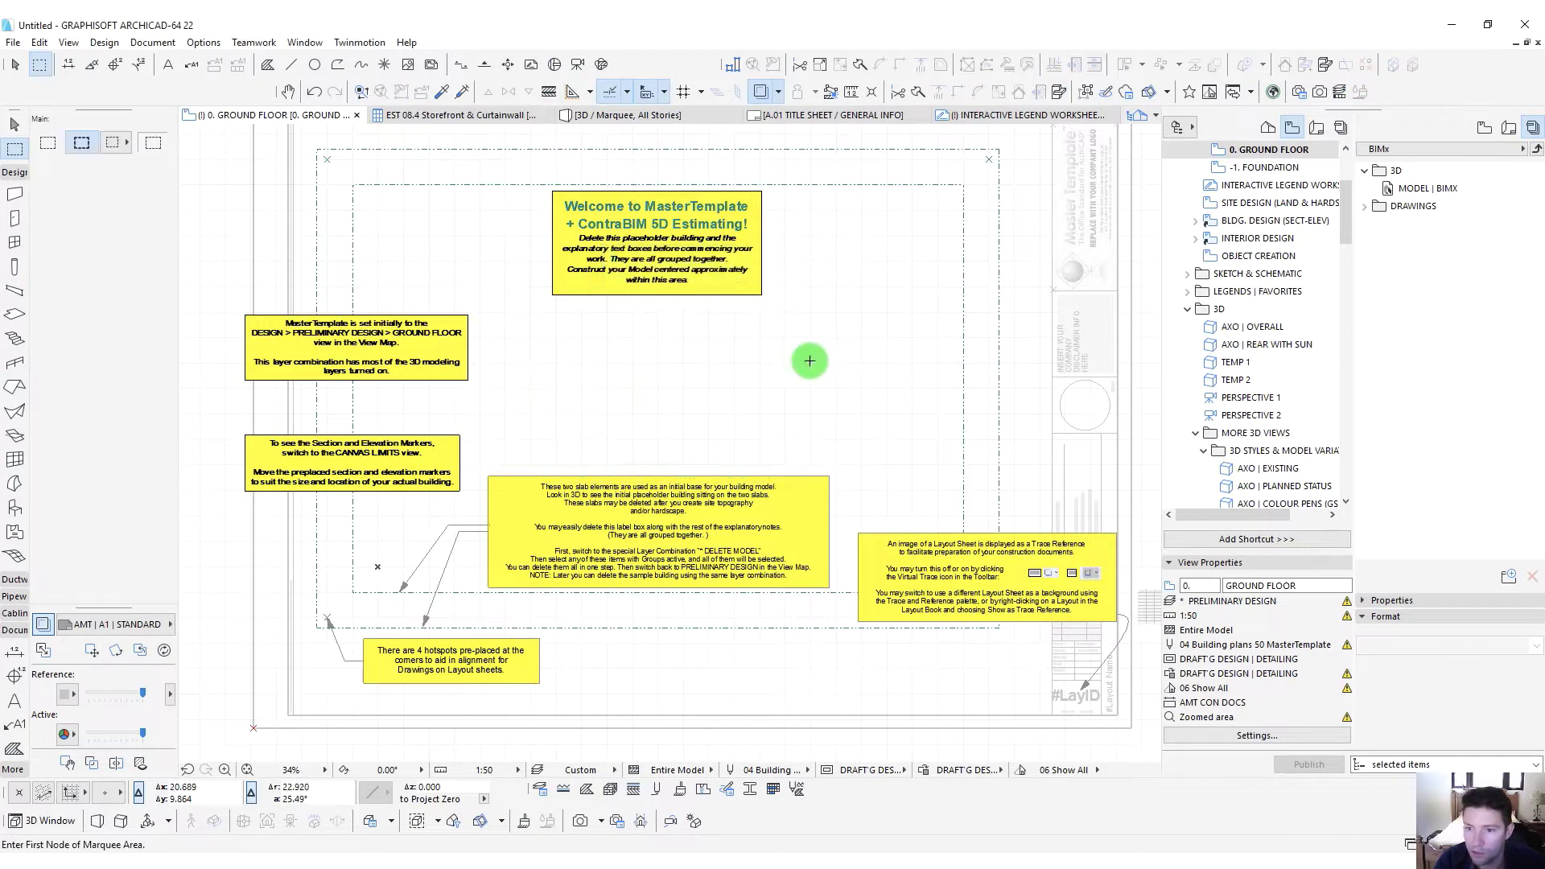
Delete the grouped yellow explanatory note boxes from the plan
click(615, 259)
key(Delete)
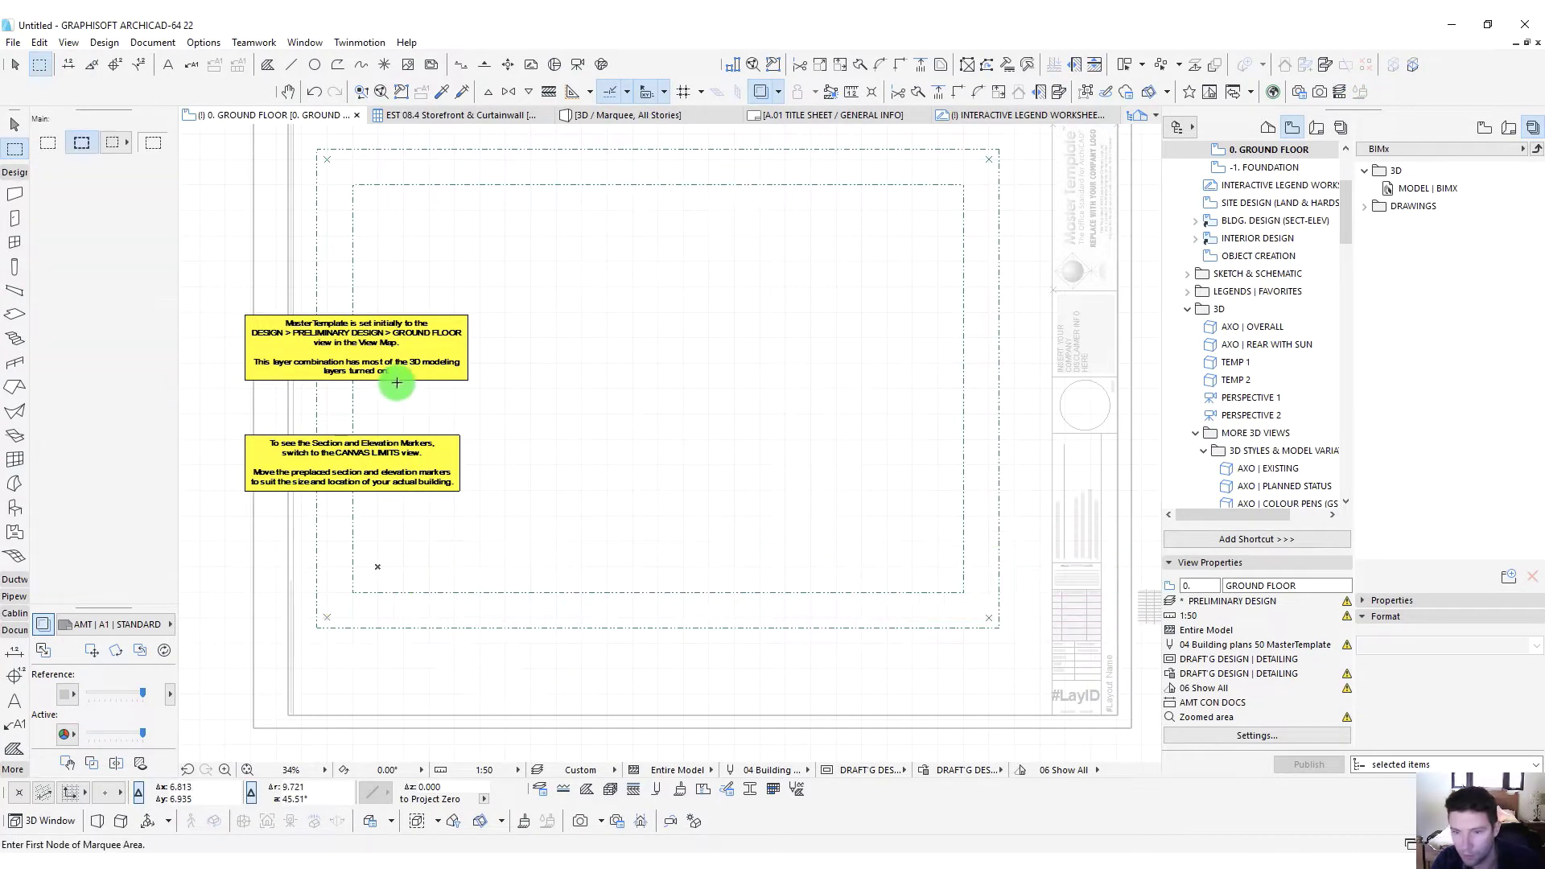
click(406, 357)
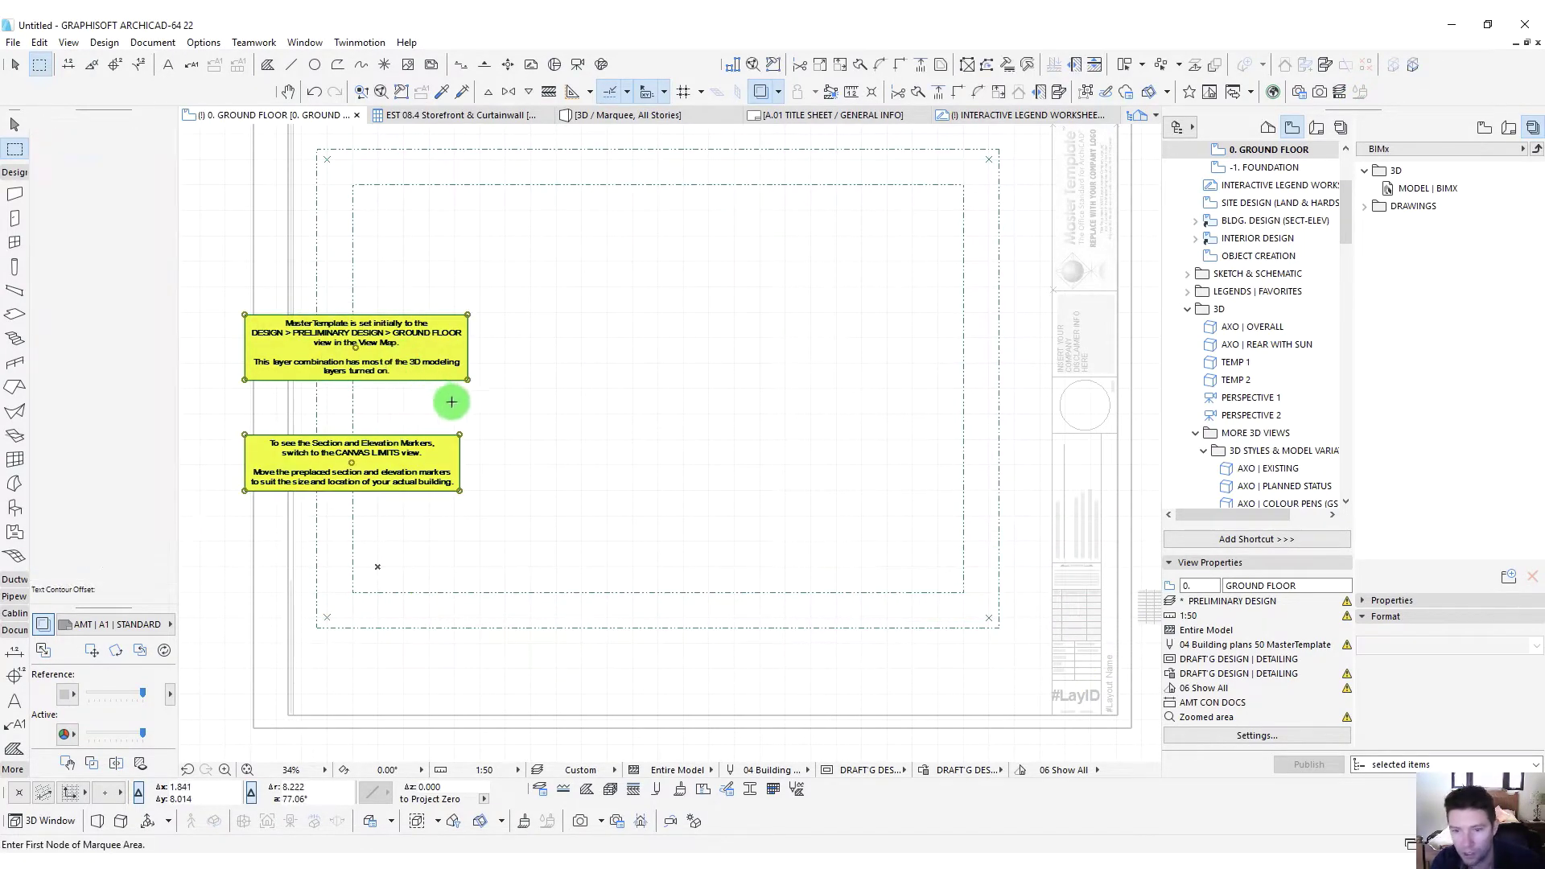
key(Delete)
scroll(569, 402, down, 2)
scroll(611, 434, down, 1)
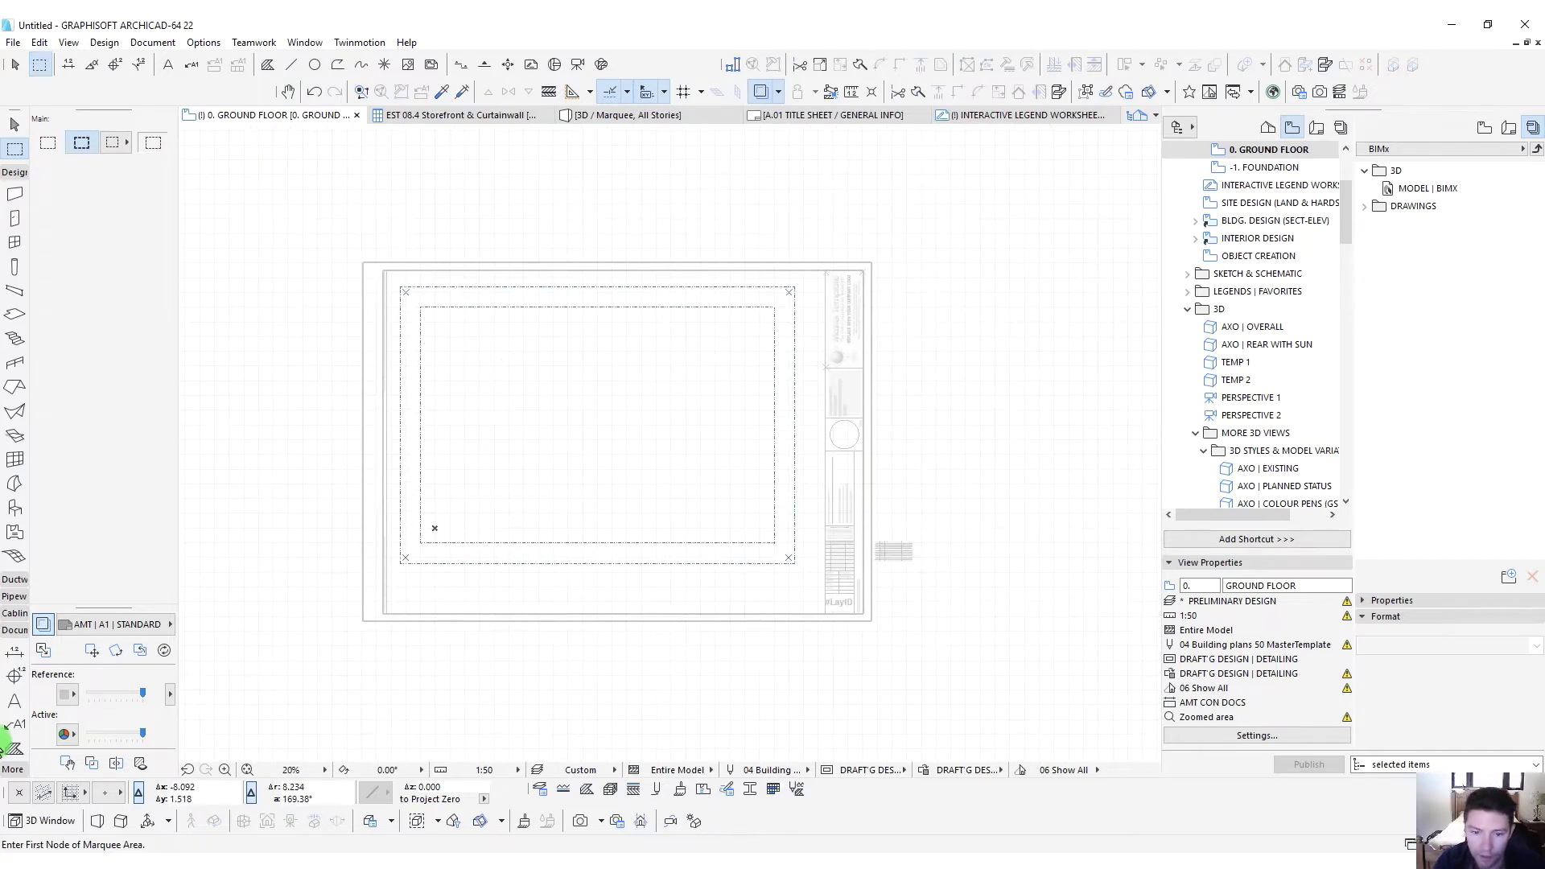
Open Construction Documents > Floor Plans 1:50 > 0. GROUND FLOOR PLAN in the Navigator
scroll(1276, 207, up, 3)
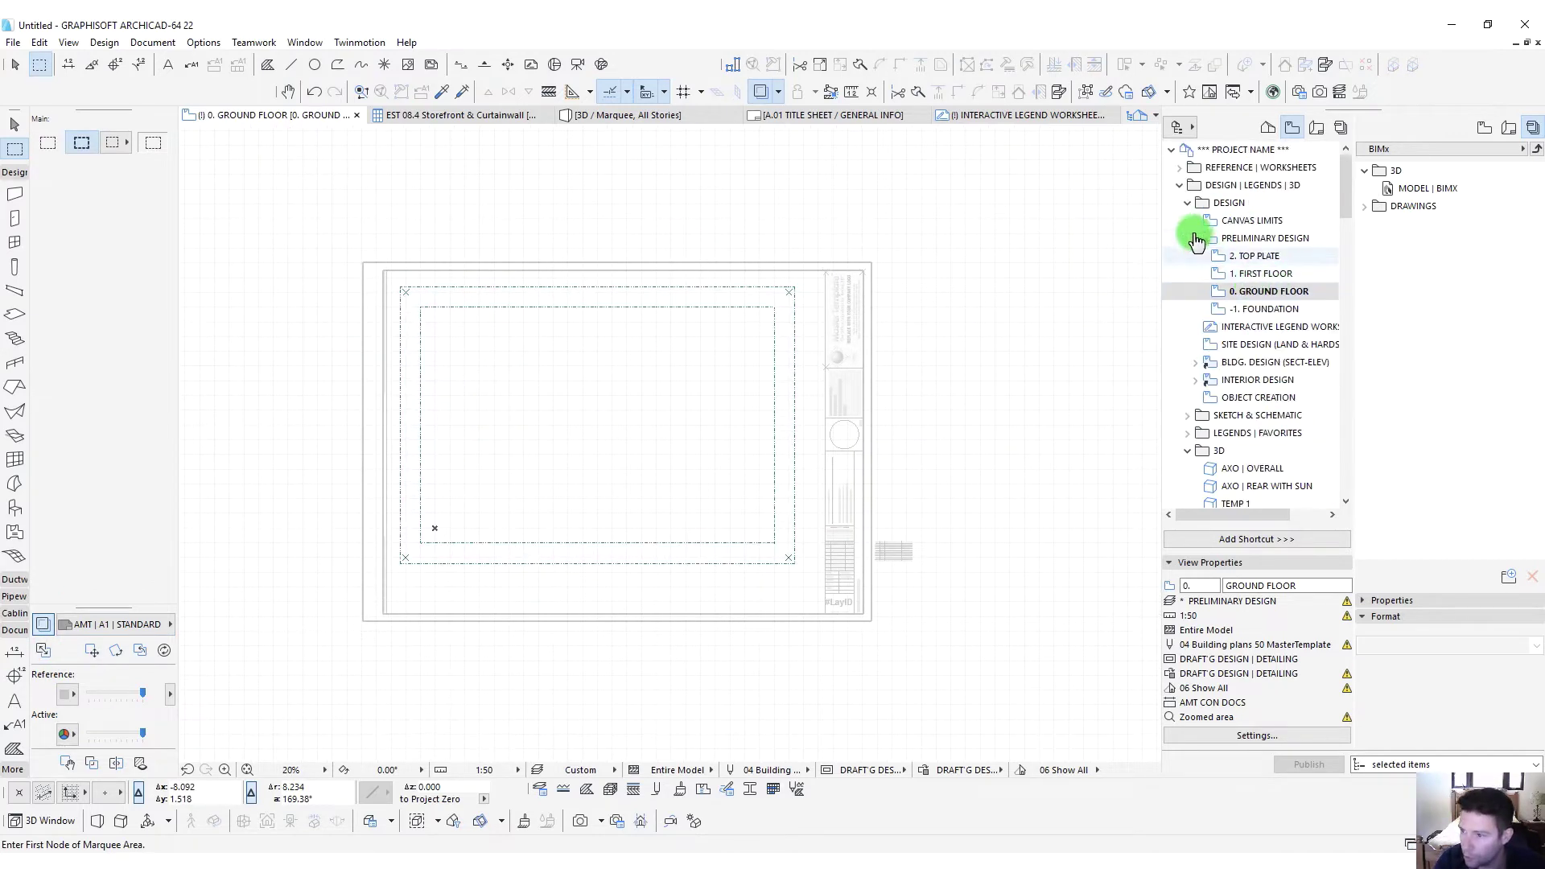
click(1195, 239)
click(1188, 202)
click(1188, 255)
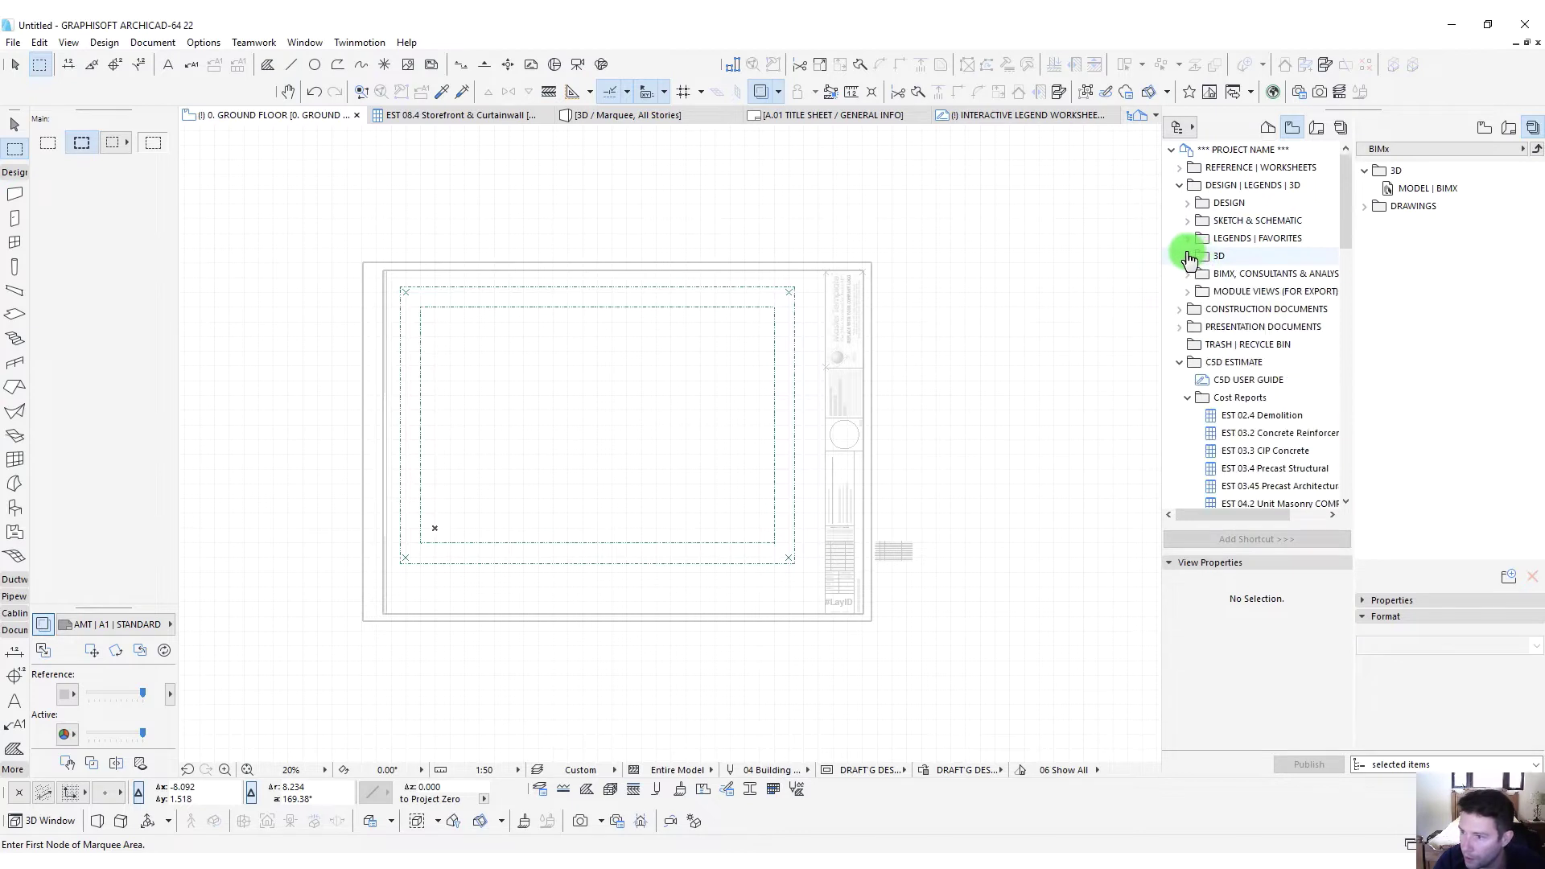
scroll(1234, 403, down, 3)
click(1188, 238)
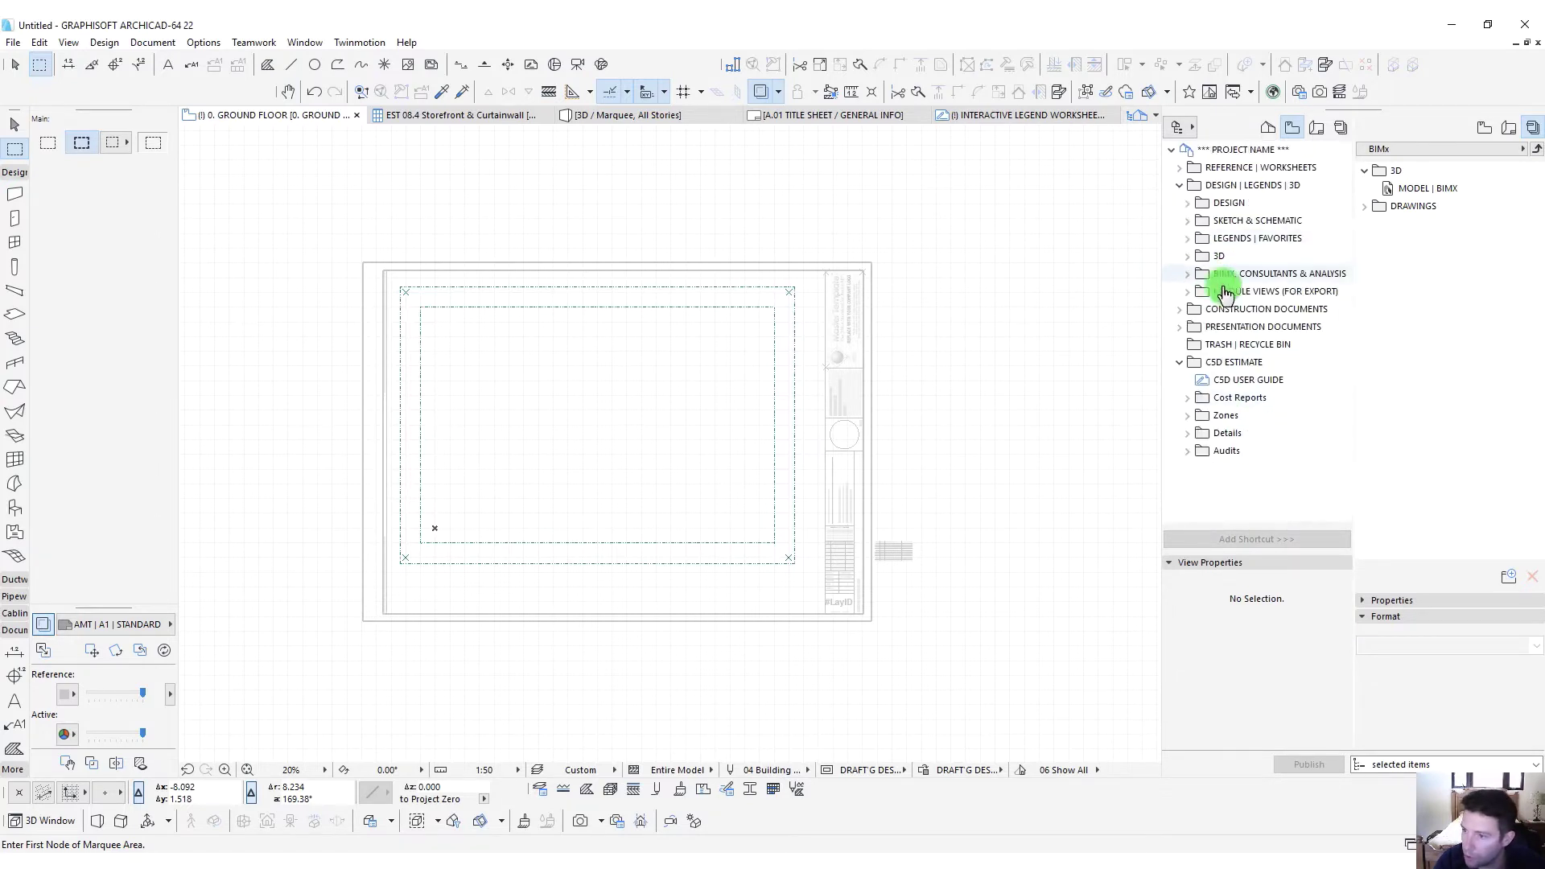
click(1180, 309)
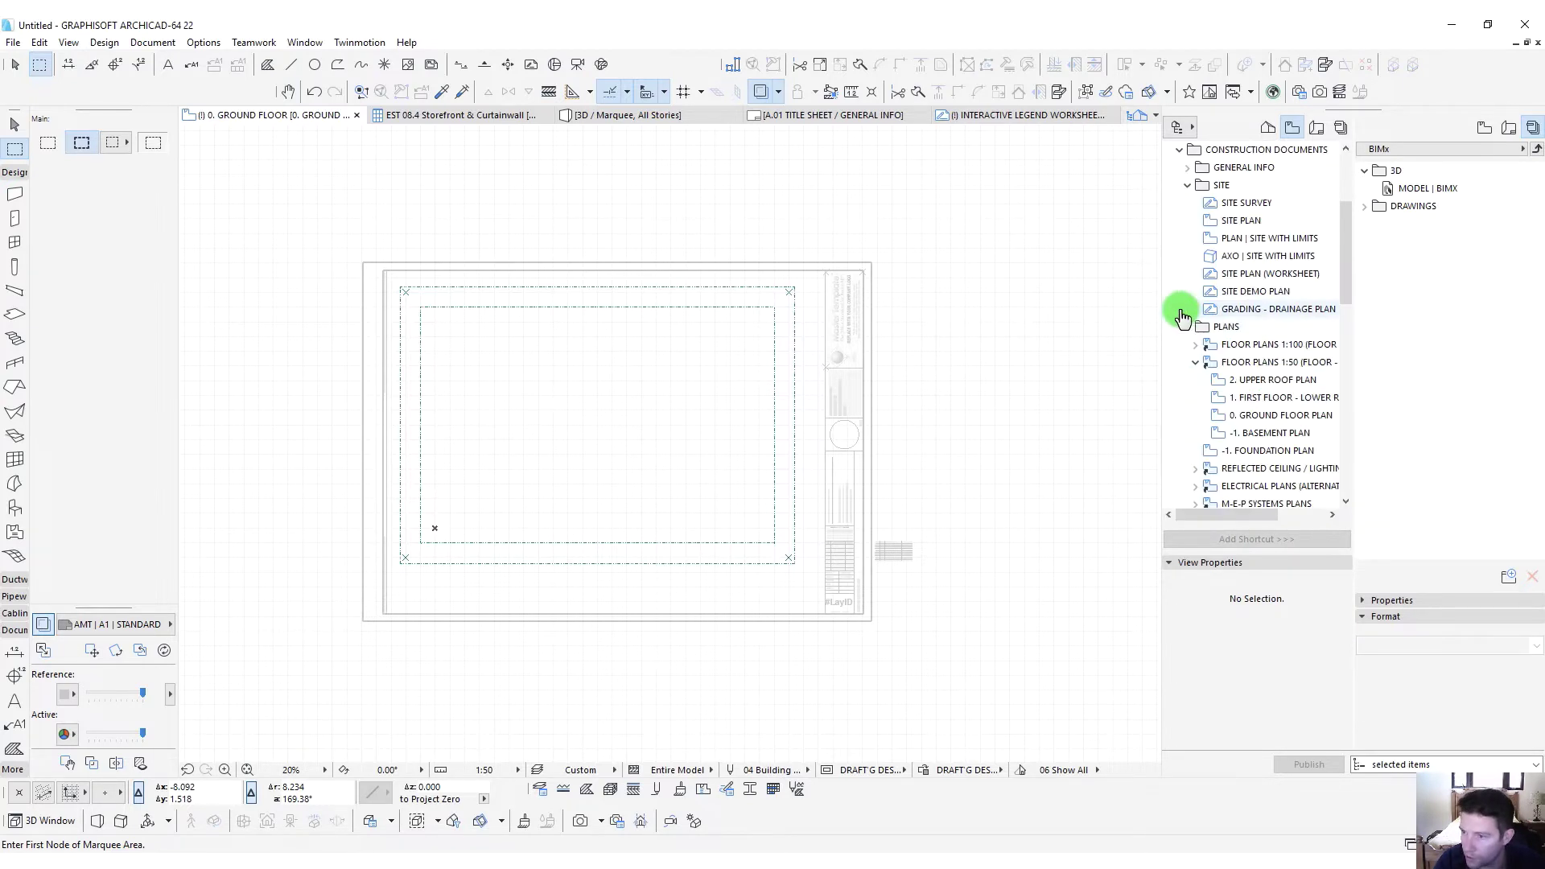
click(1195, 362)
click(1194, 362)
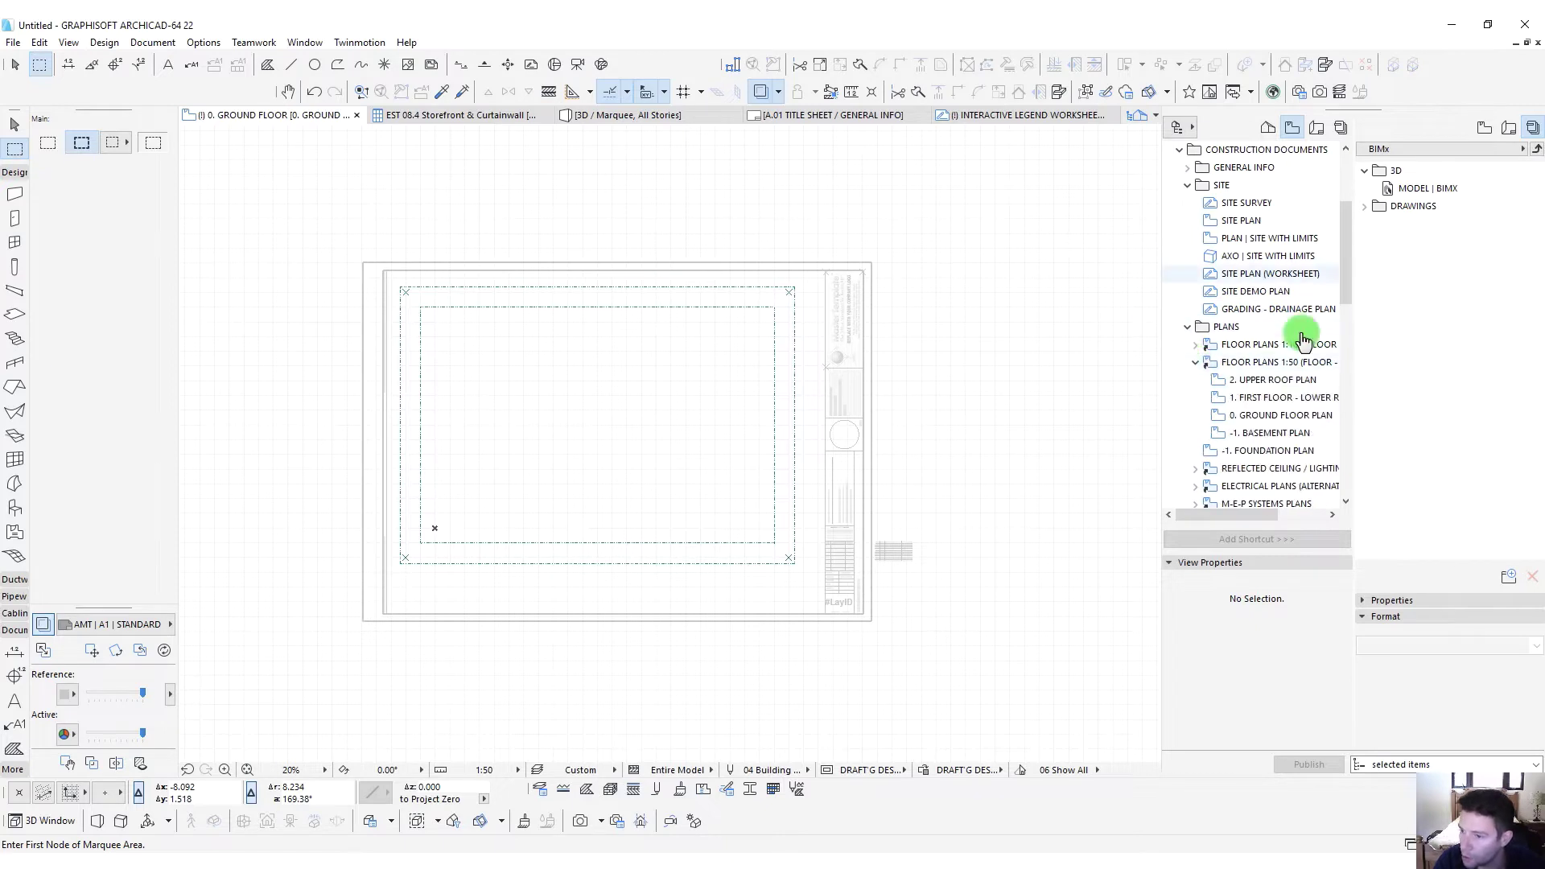
scroll(1226, 379, down, 1)
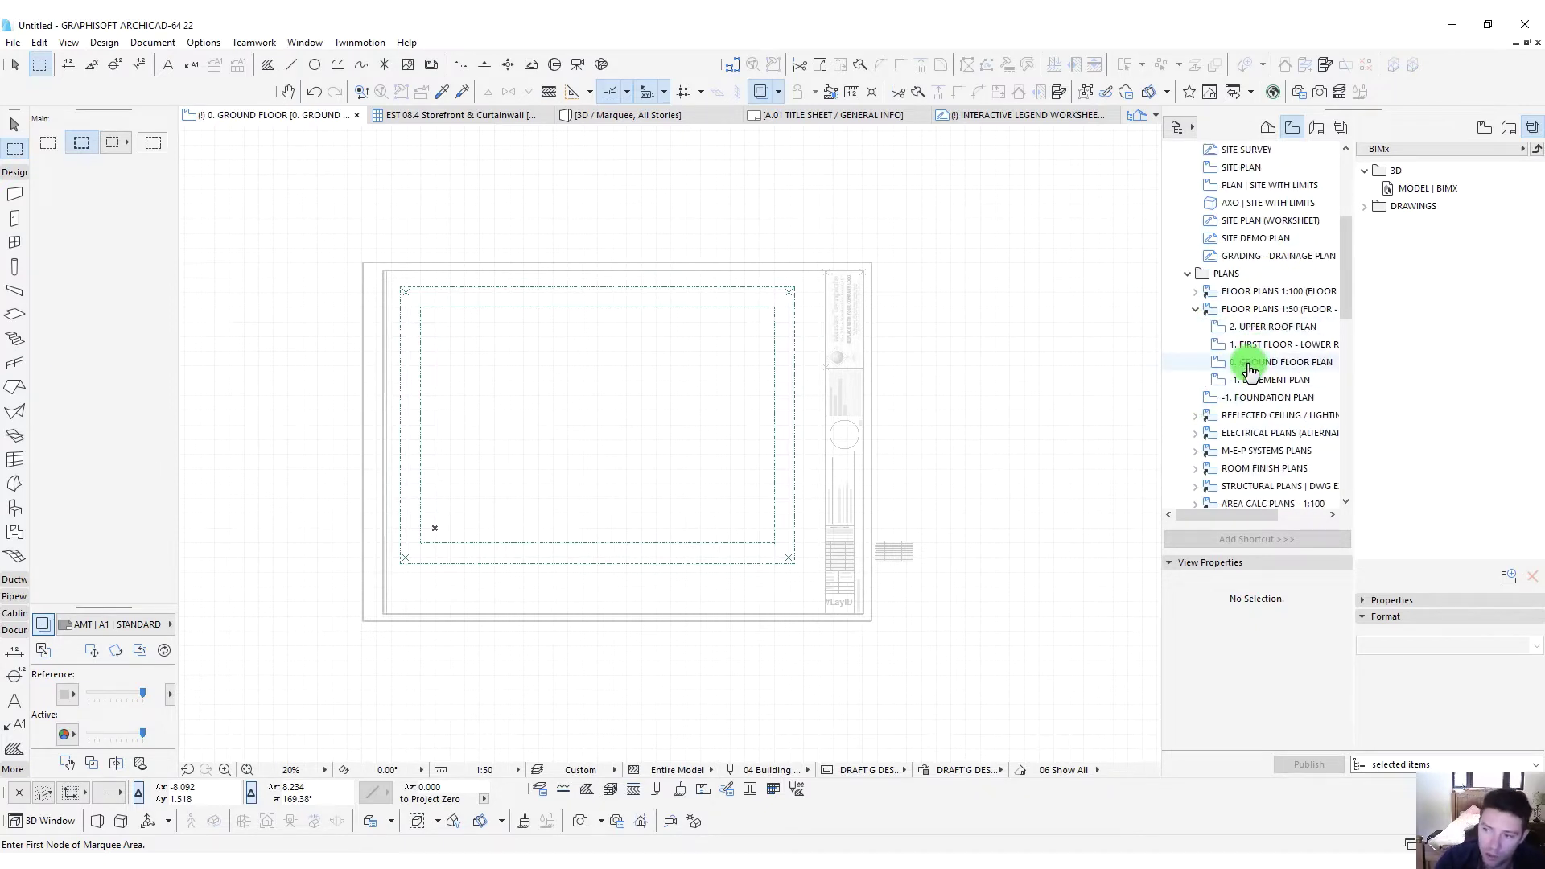
click(1260, 343)
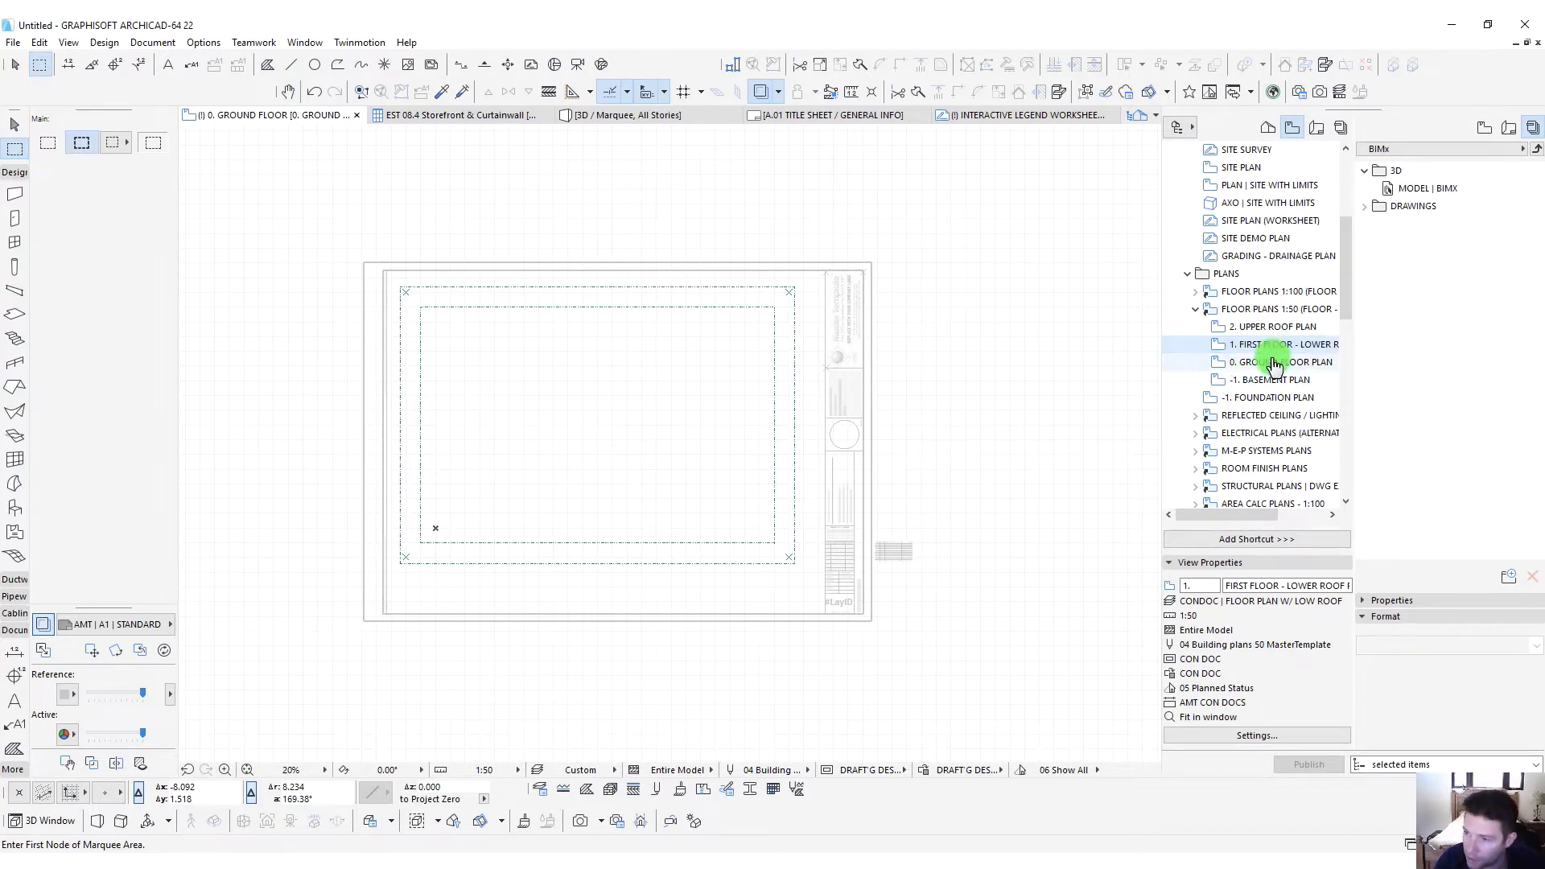
click(1271, 366)
double_click(1271, 372)
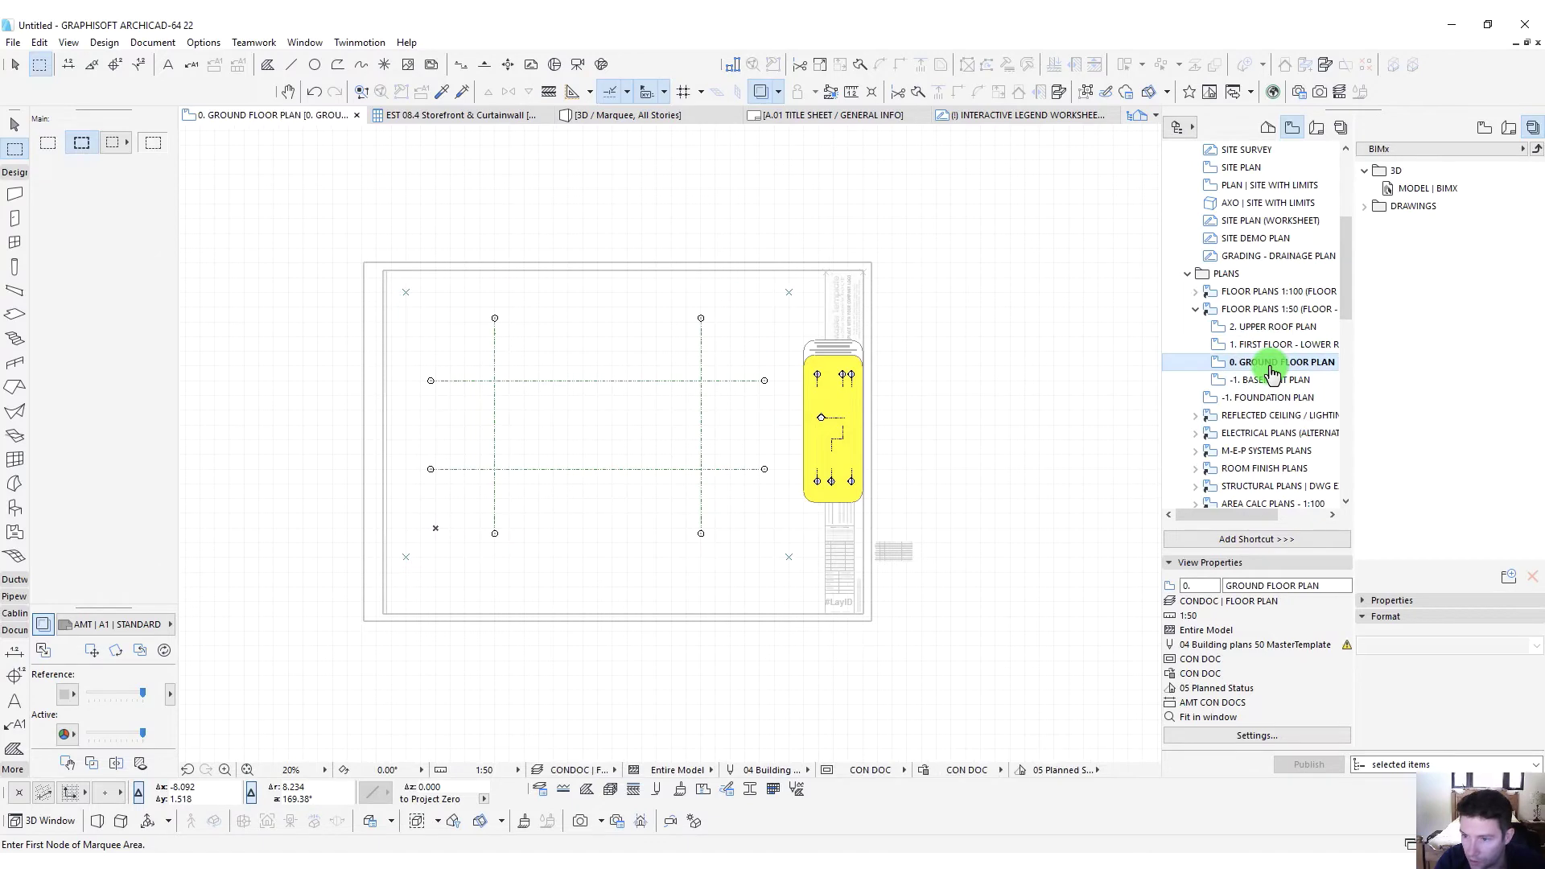
click(1258, 370)
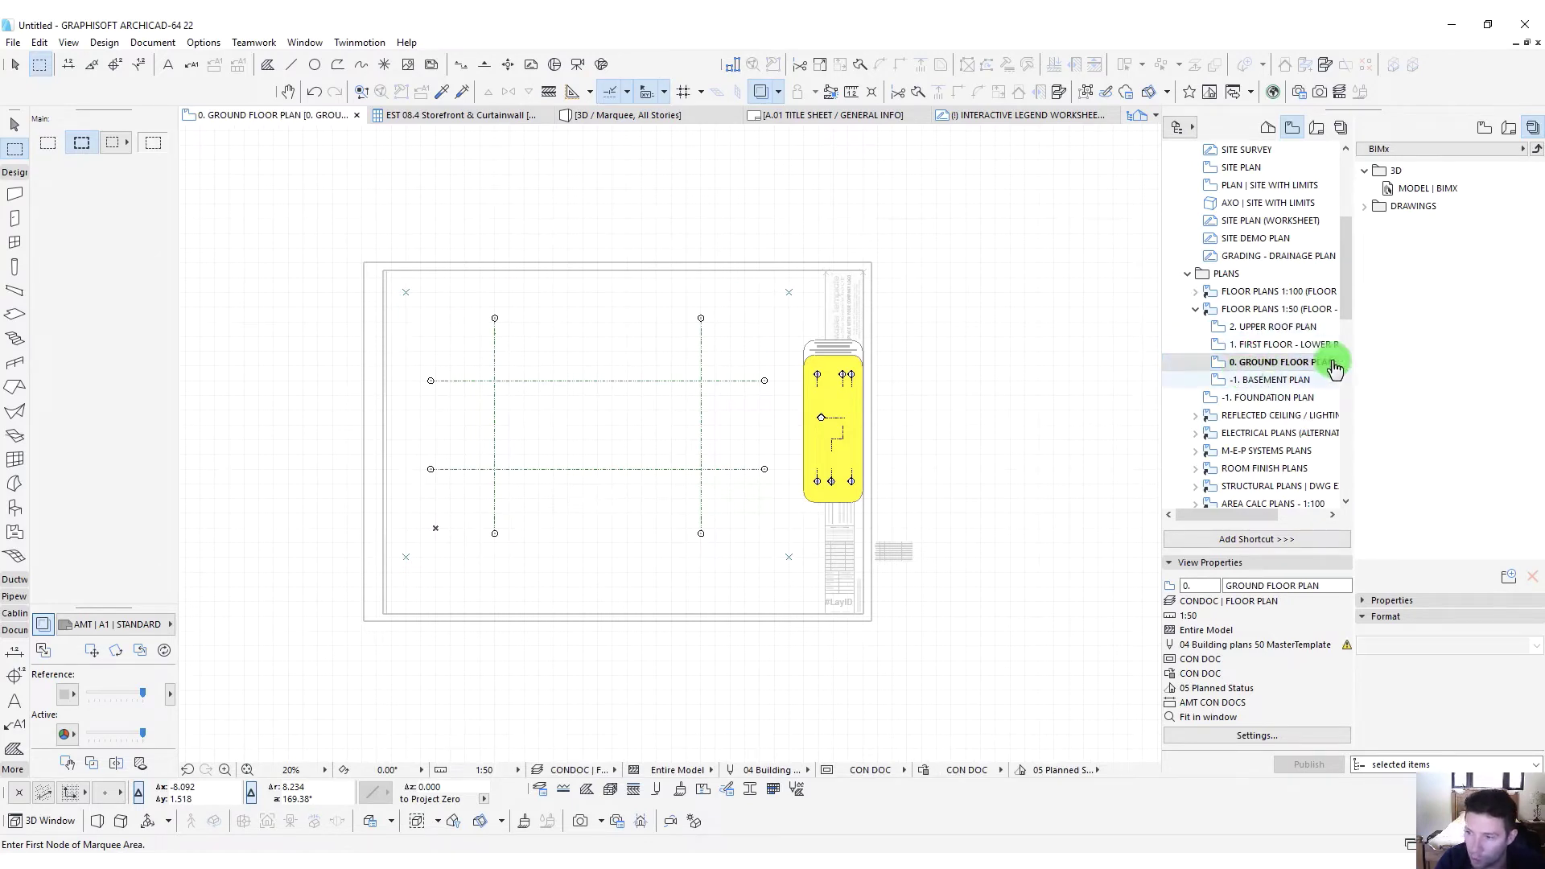
middle_drag(564, 383, 557, 388)
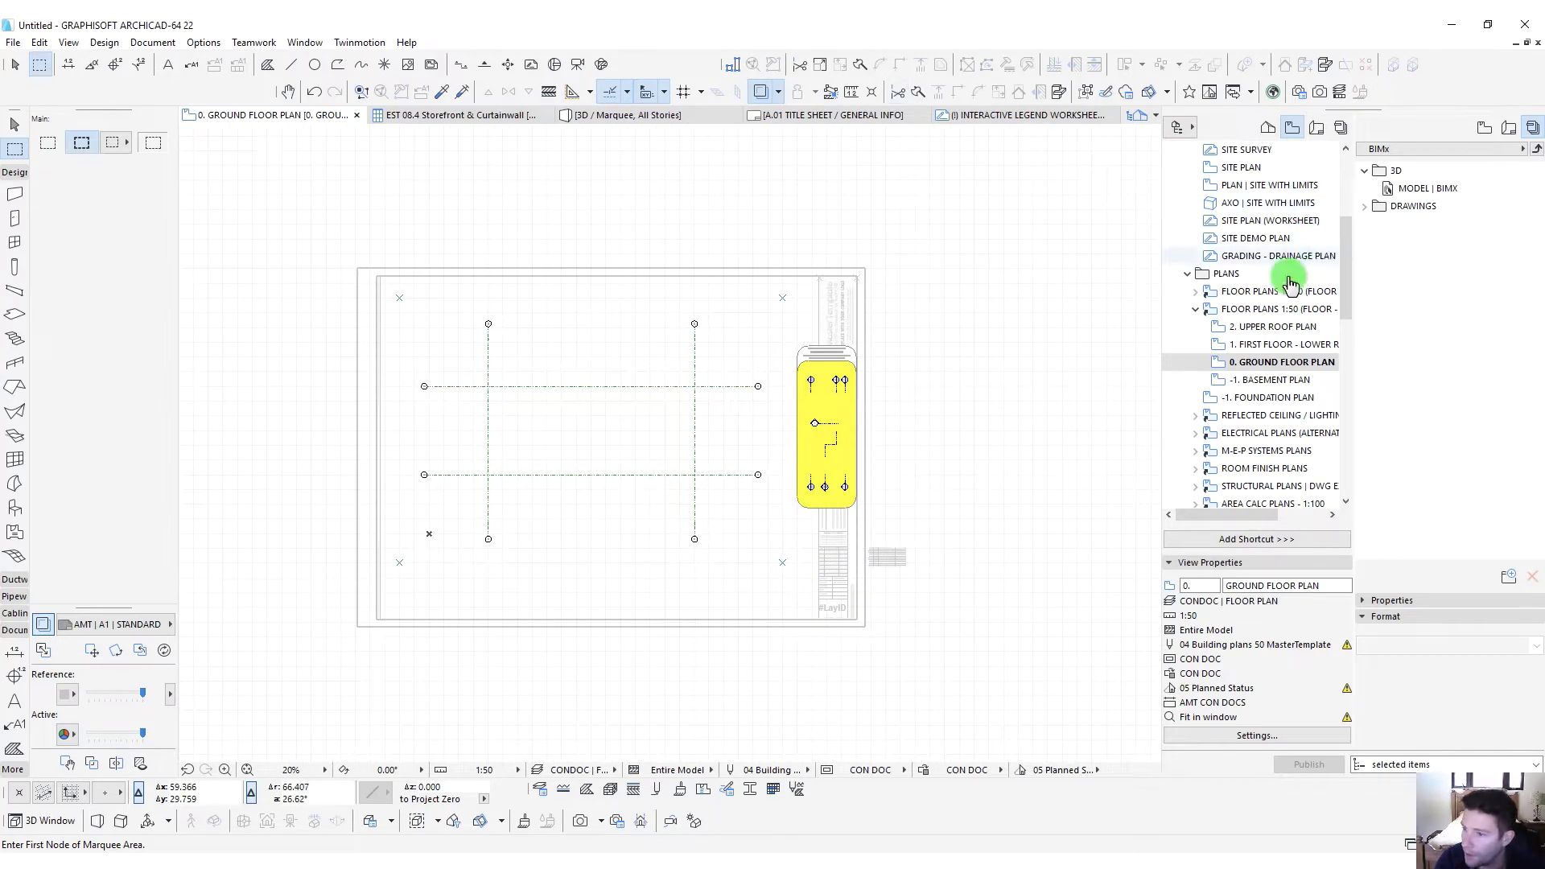
Collapse Construction Documents and expand Legends | Favorites > 2D Legends
click(1195, 310)
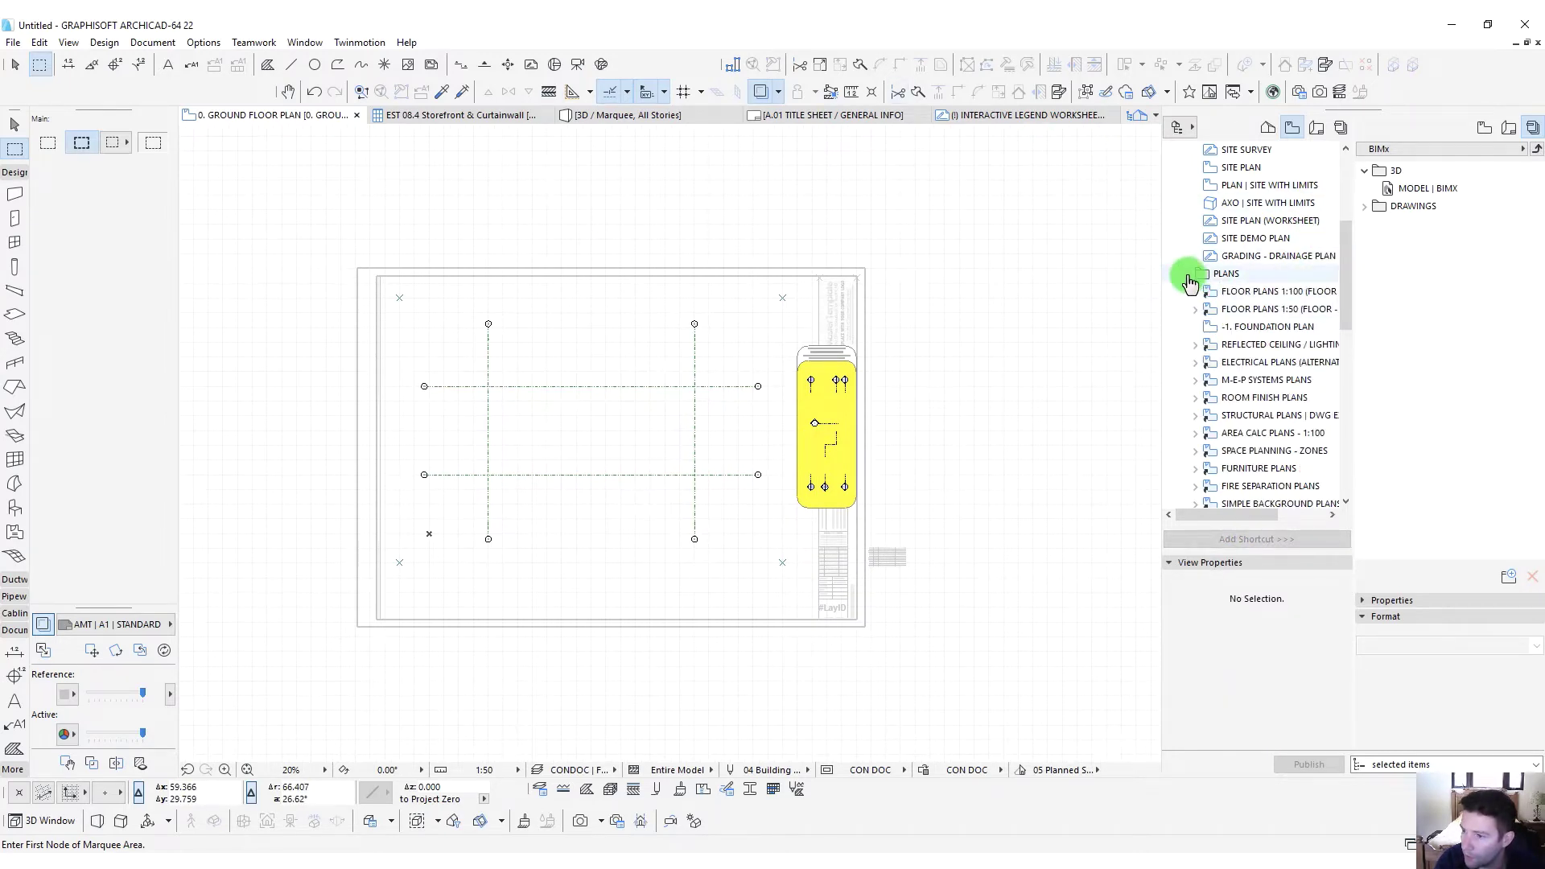
scroll(1217, 317, up, 4)
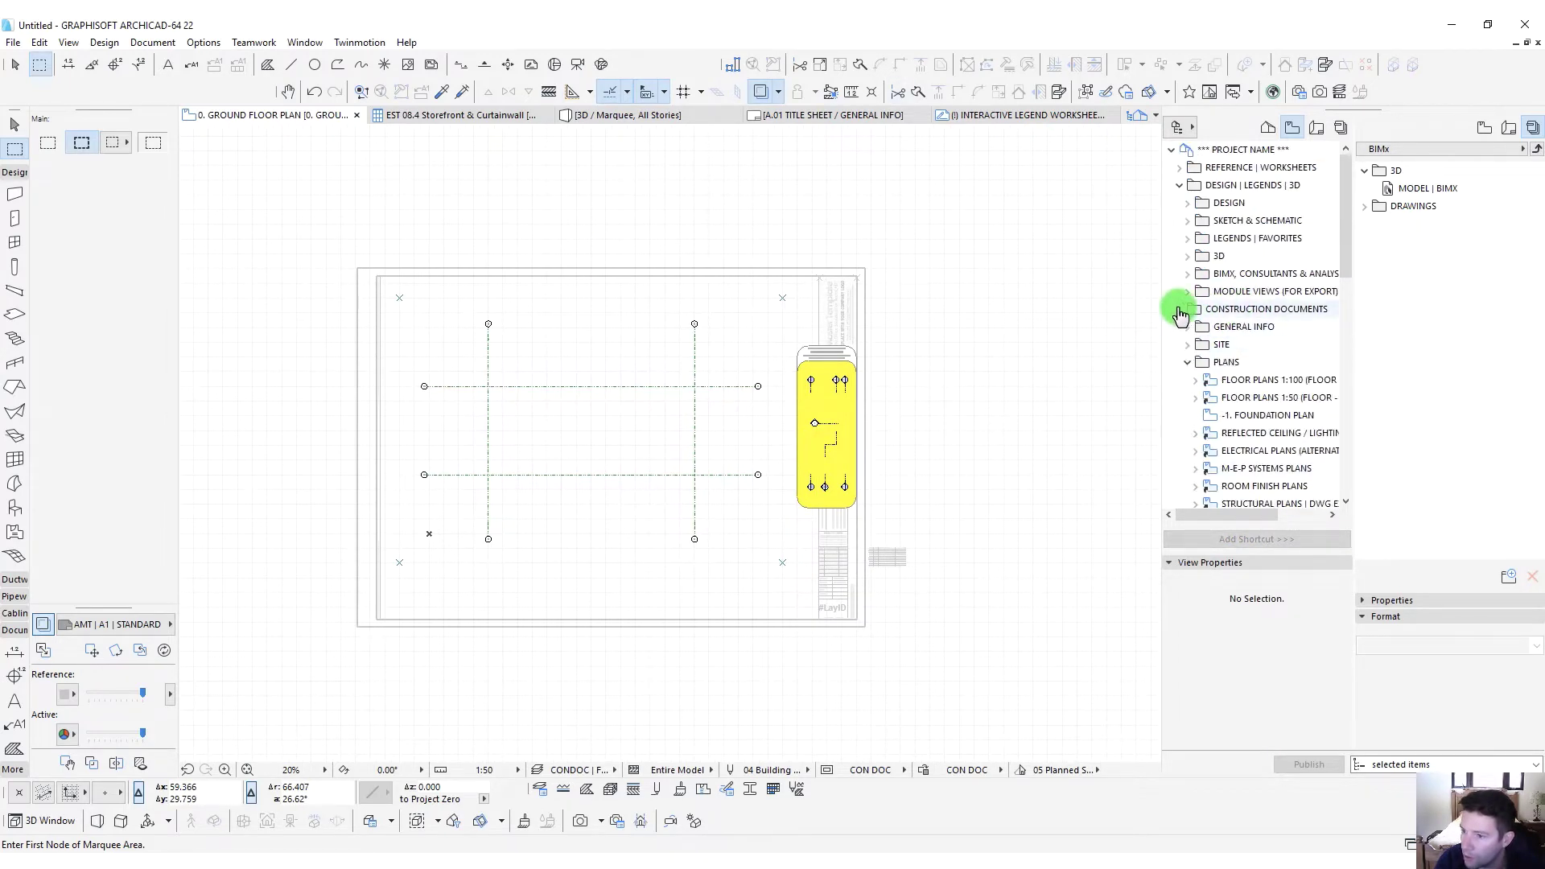
click(1180, 309)
click(1188, 239)
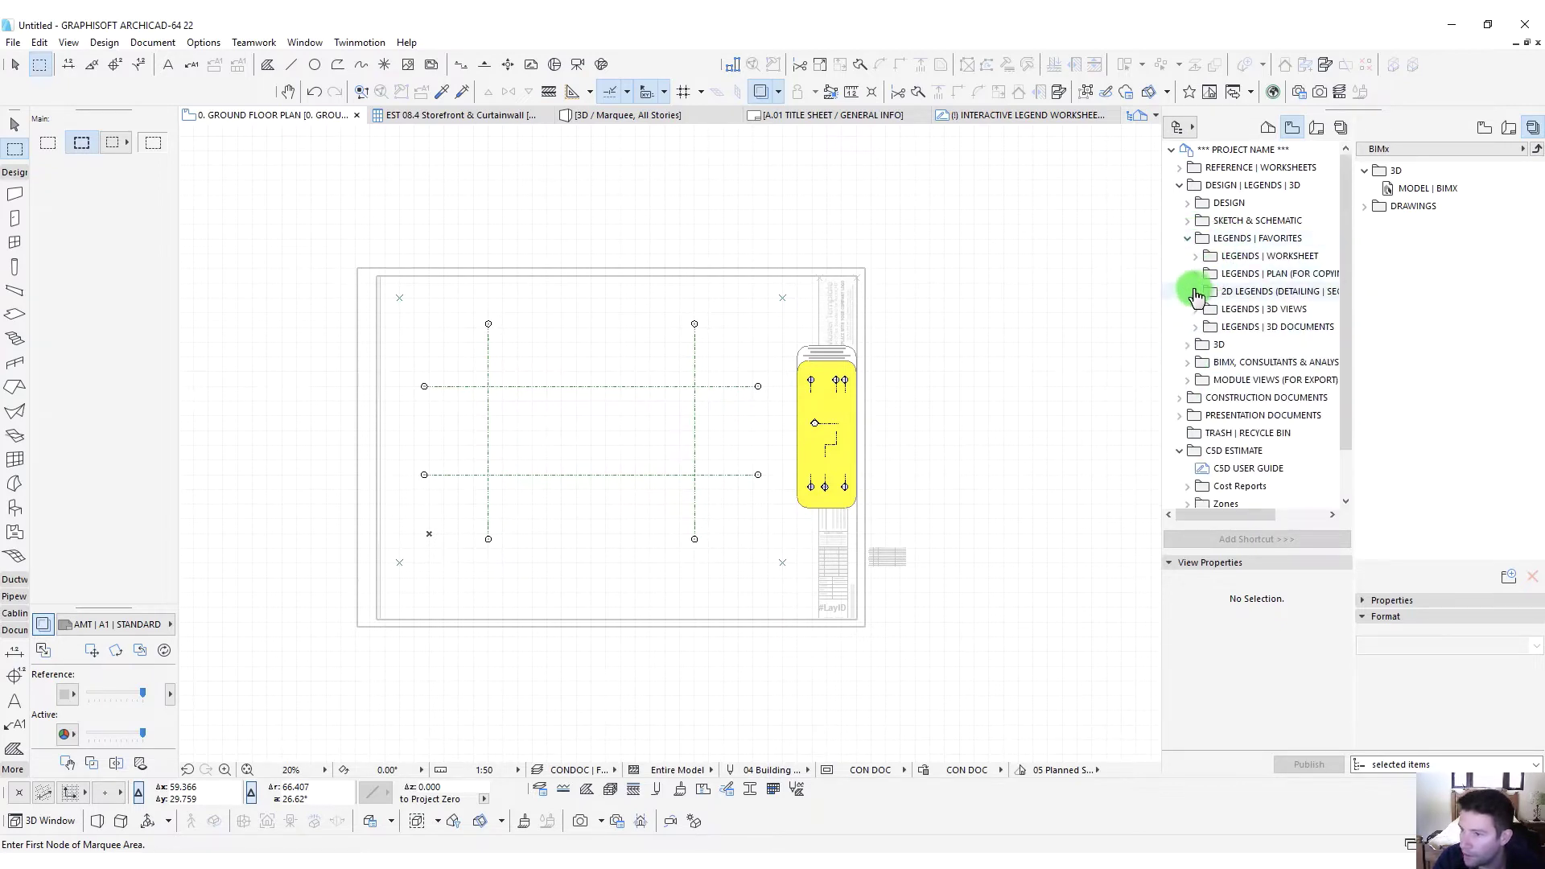
click(1195, 293)
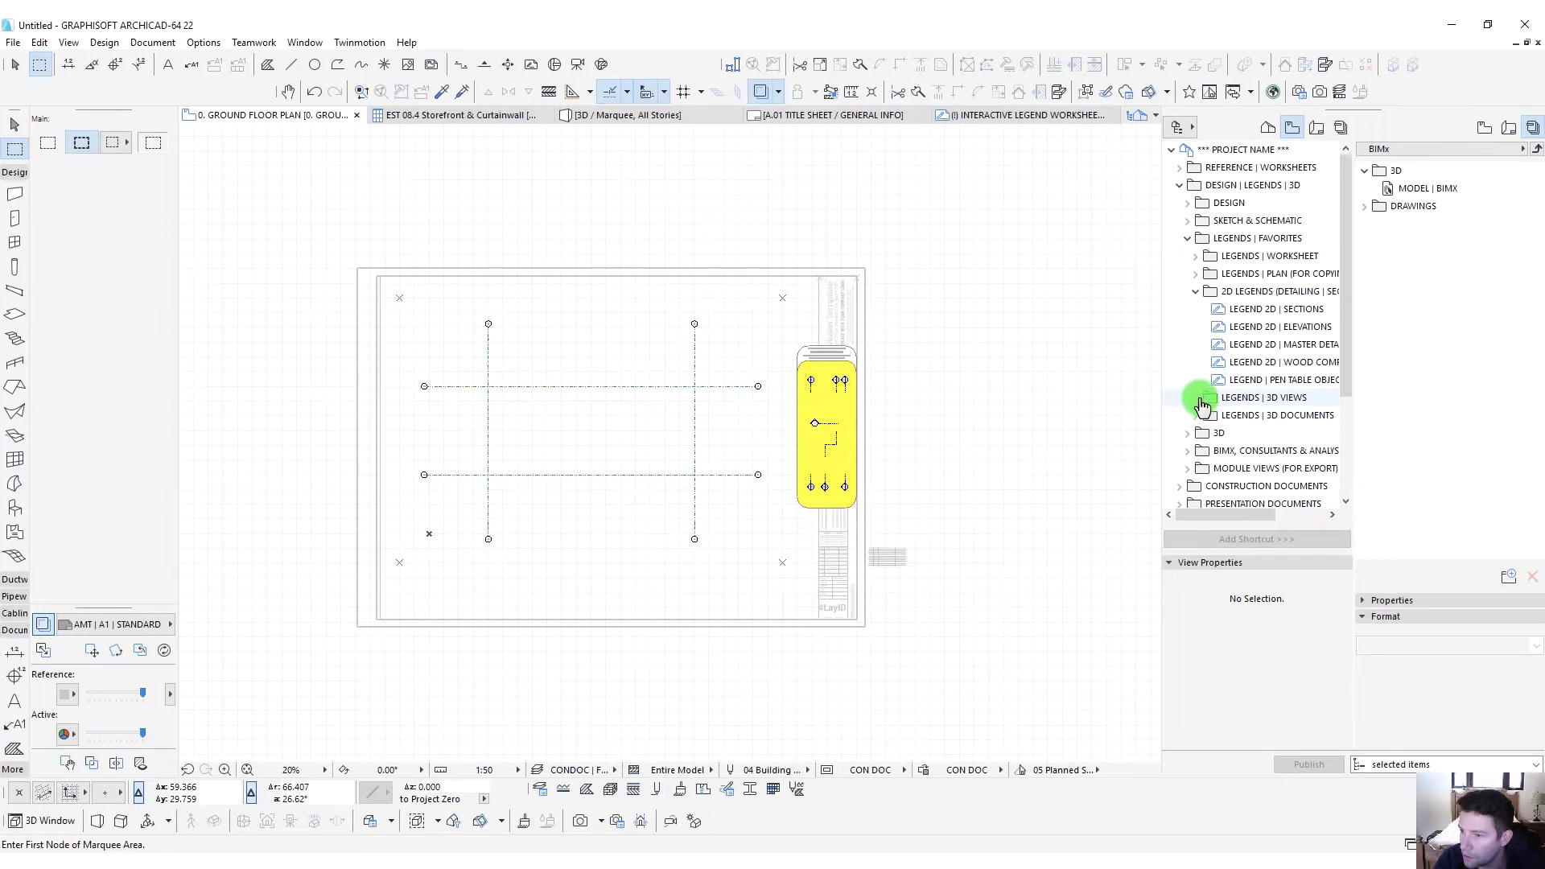
Open LEGEND 2D | SECTIONS, then the LEGEND 3D | ALL legend view
double_click(1248, 317)
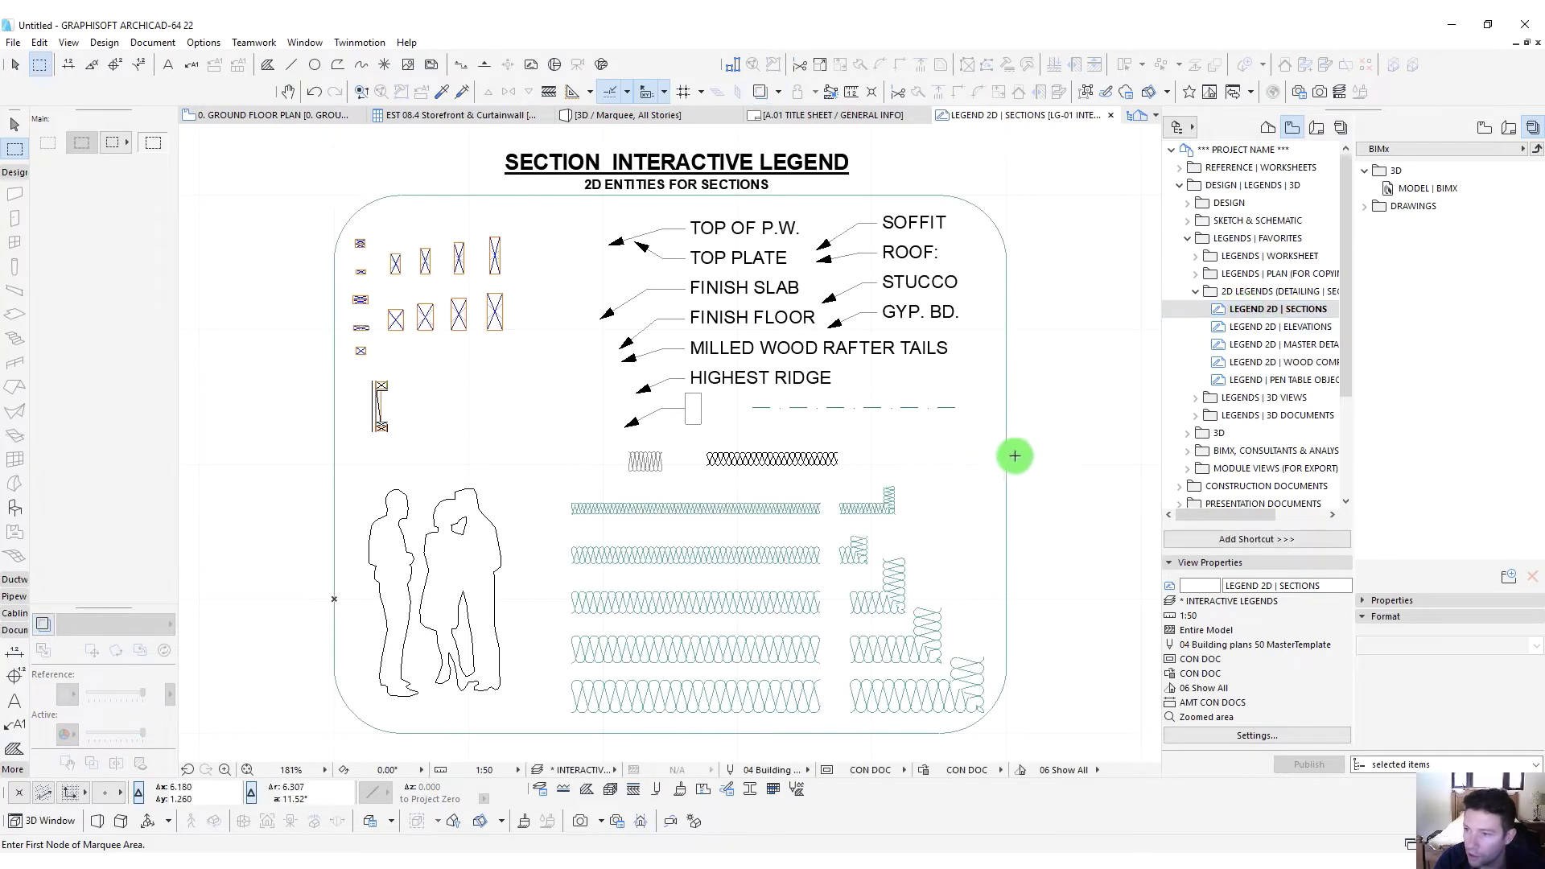
scroll(616, 314, down, 3)
click(1196, 293)
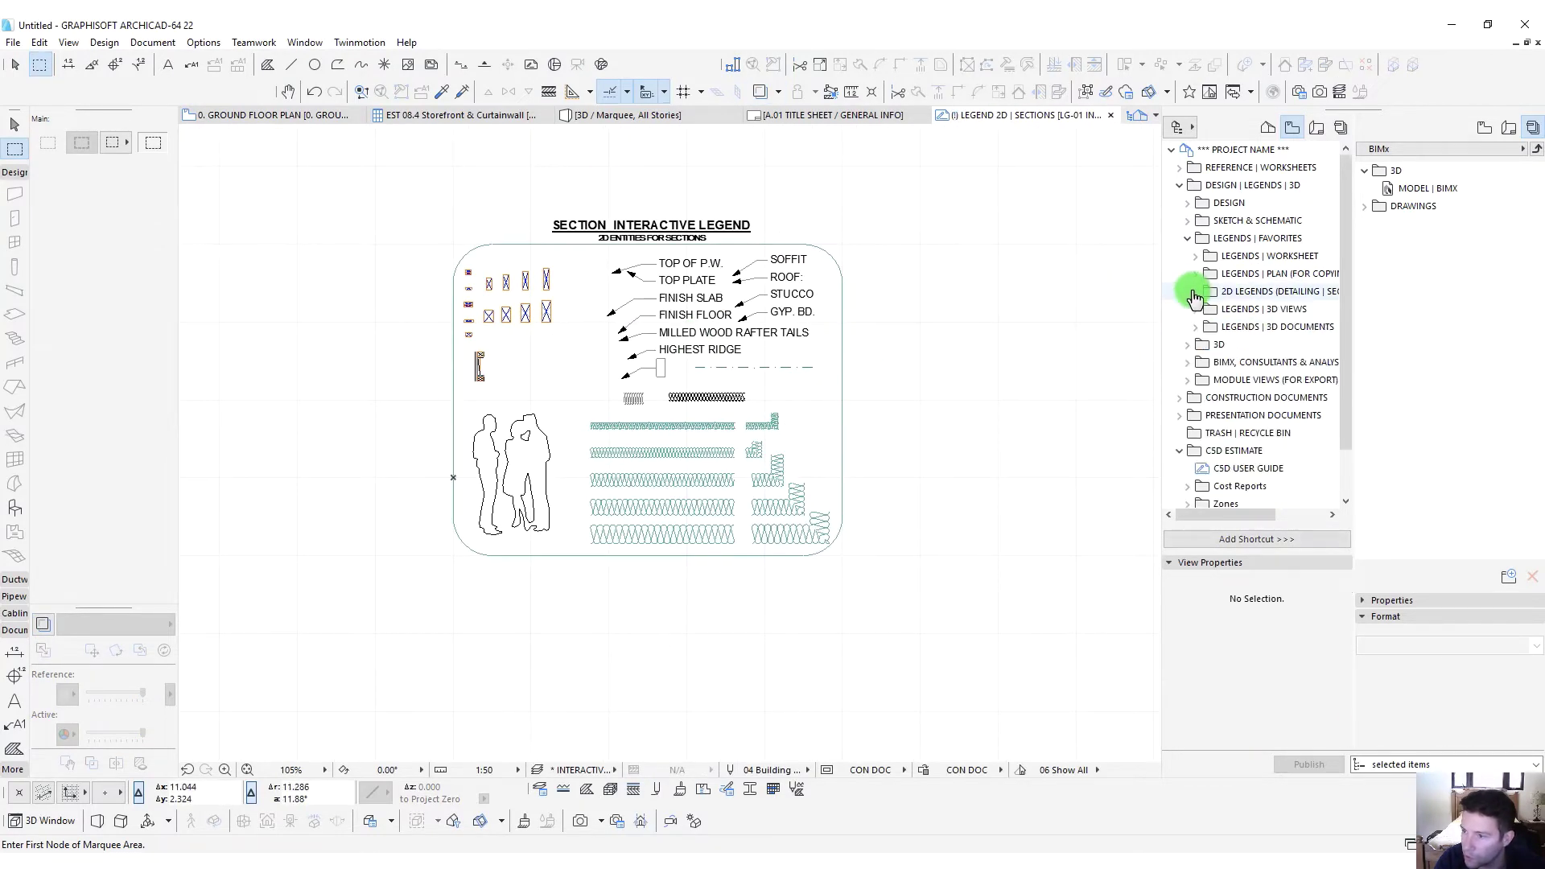
click(1195, 276)
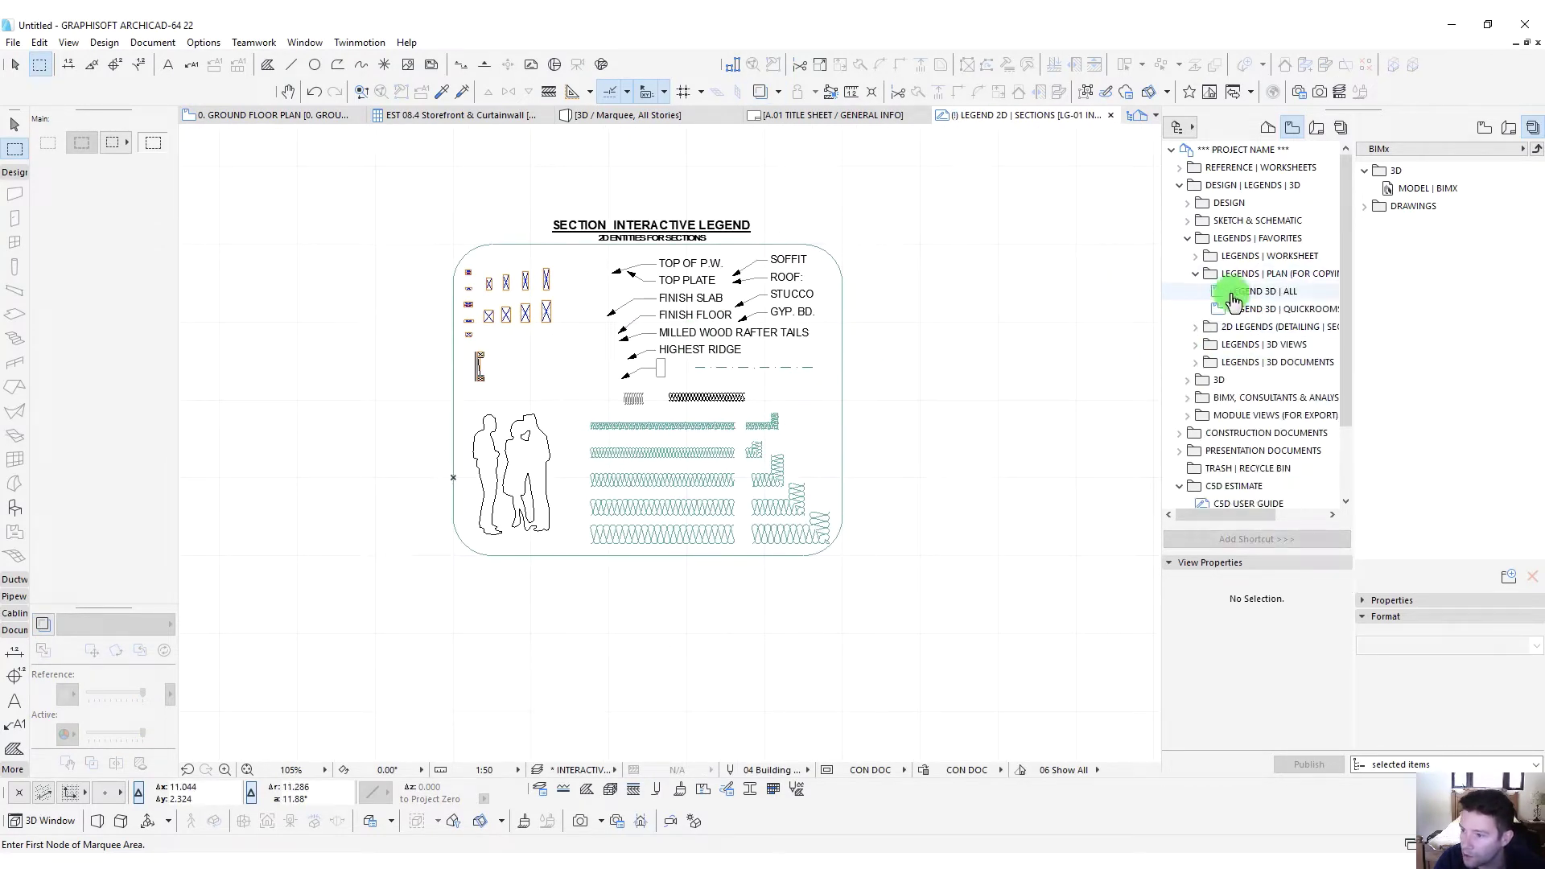
double_click(1231, 293)
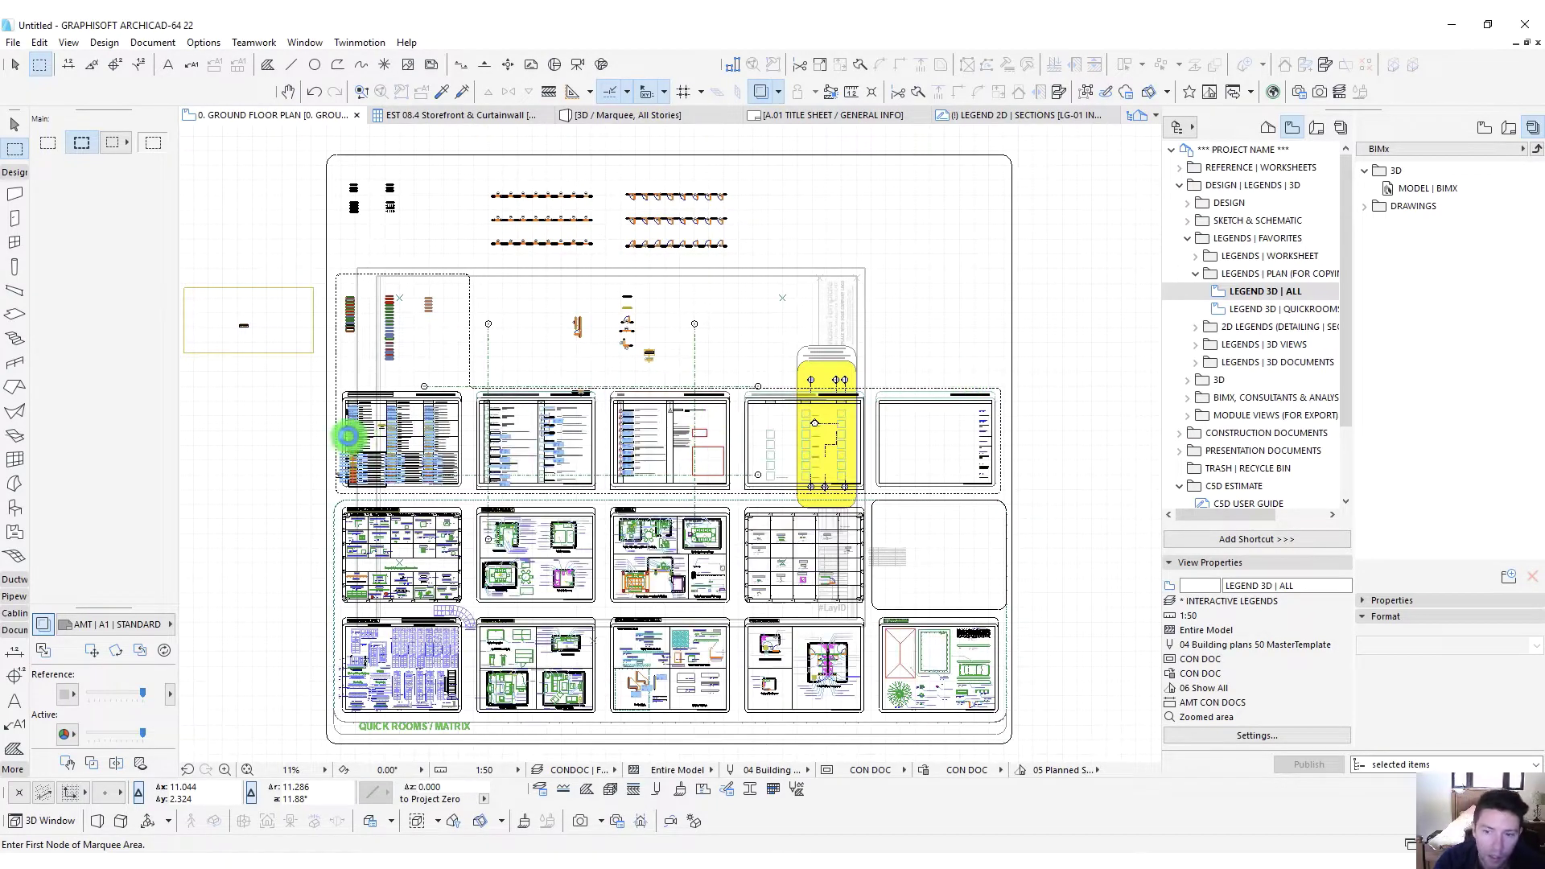
Eyedrop the 200 mm plaster stud wall to load the AMT Stud 150 wall settings
scroll(358, 436, up, 6)
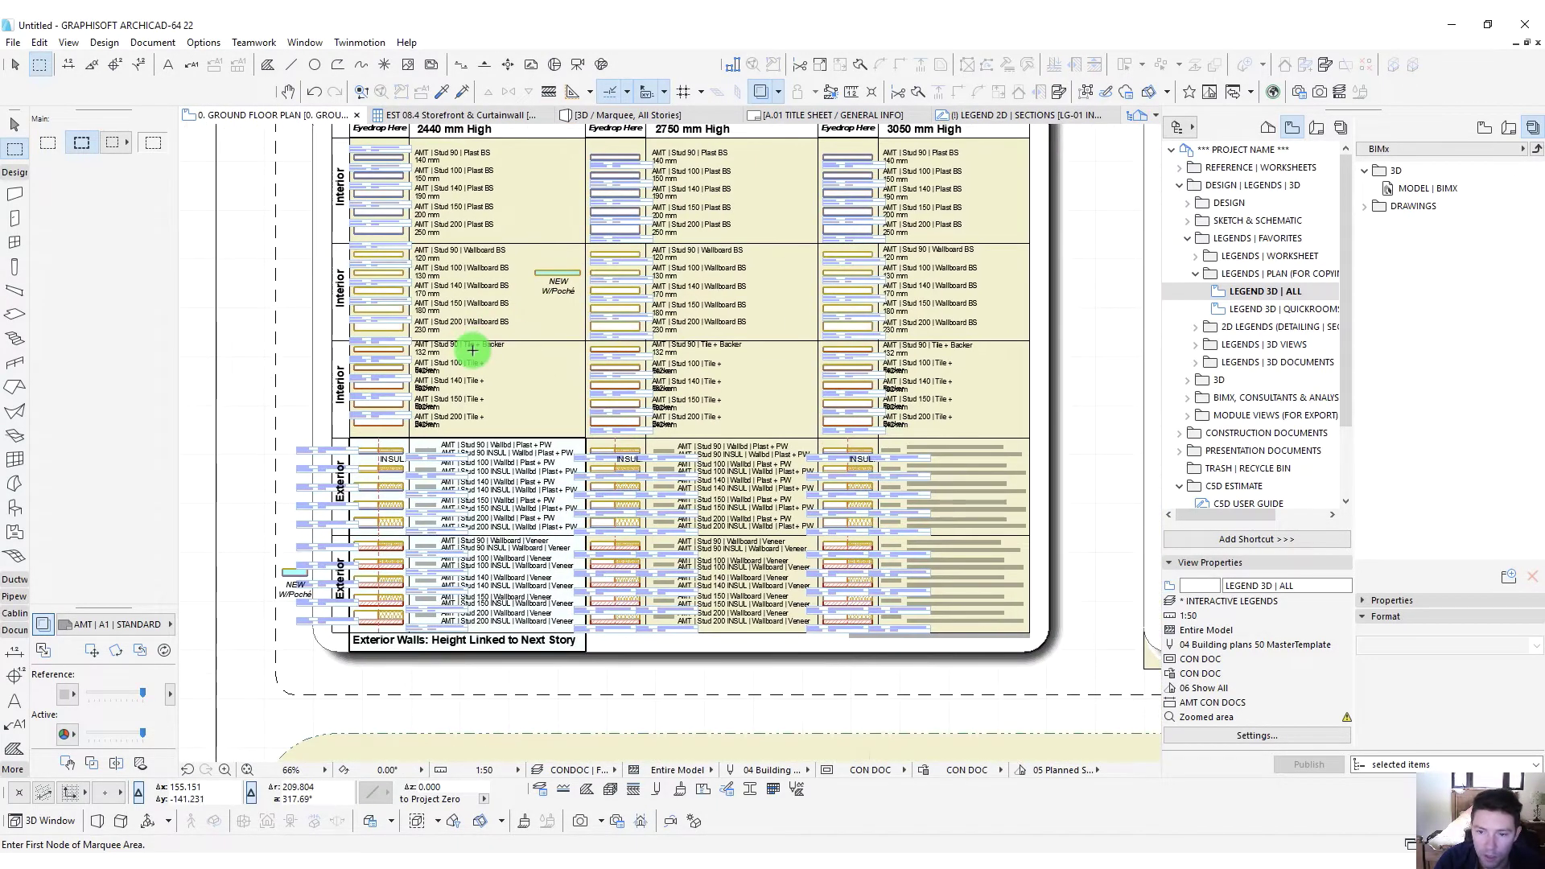
scroll(373, 542, up, 4)
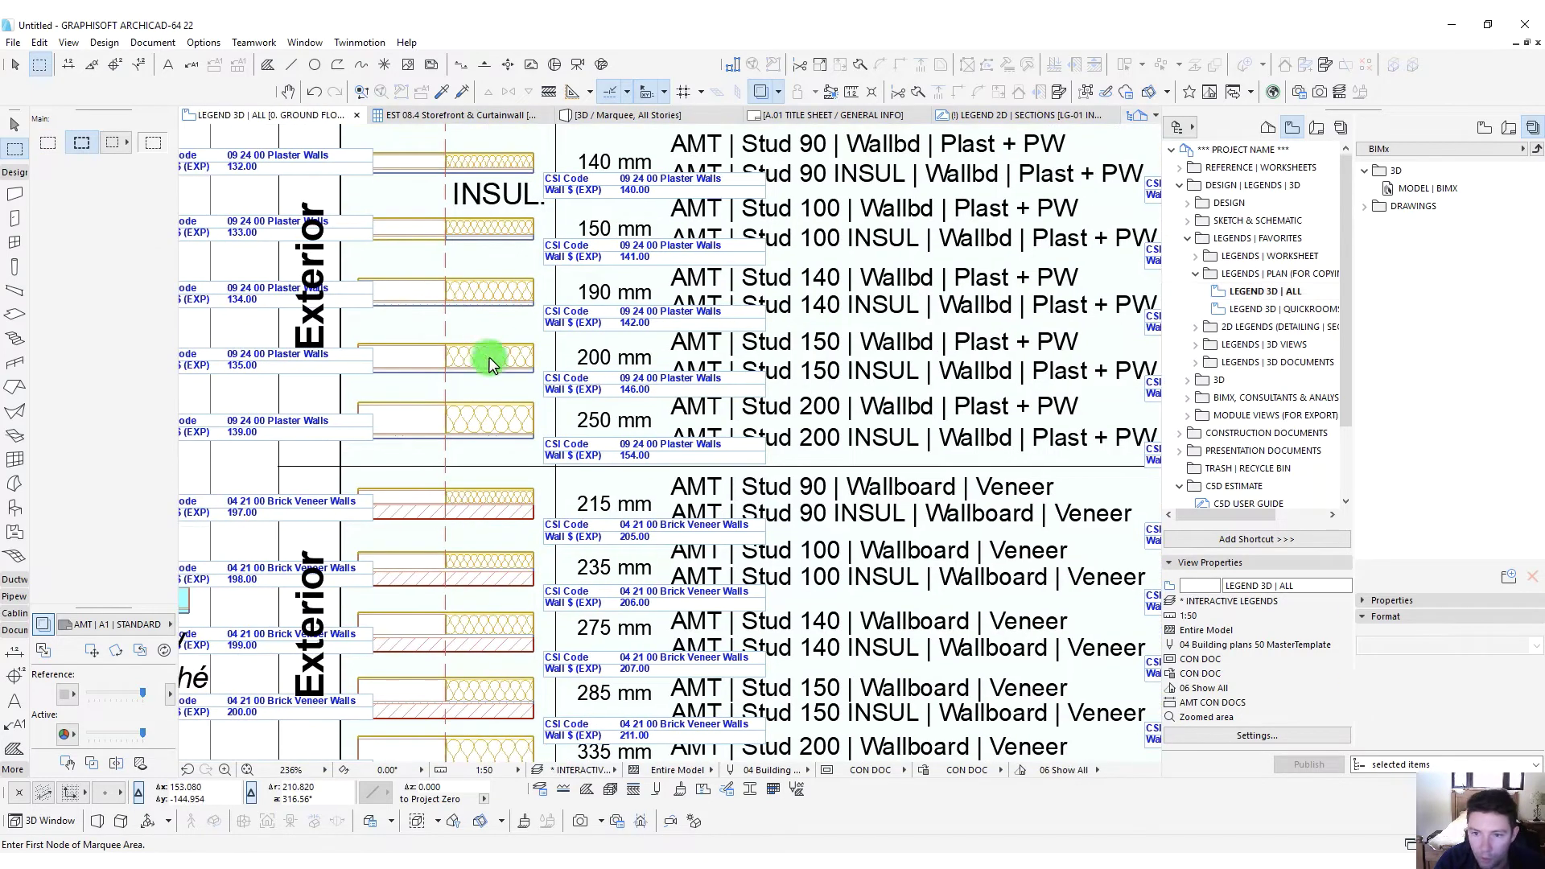
scroll(571, 389, up, 3)
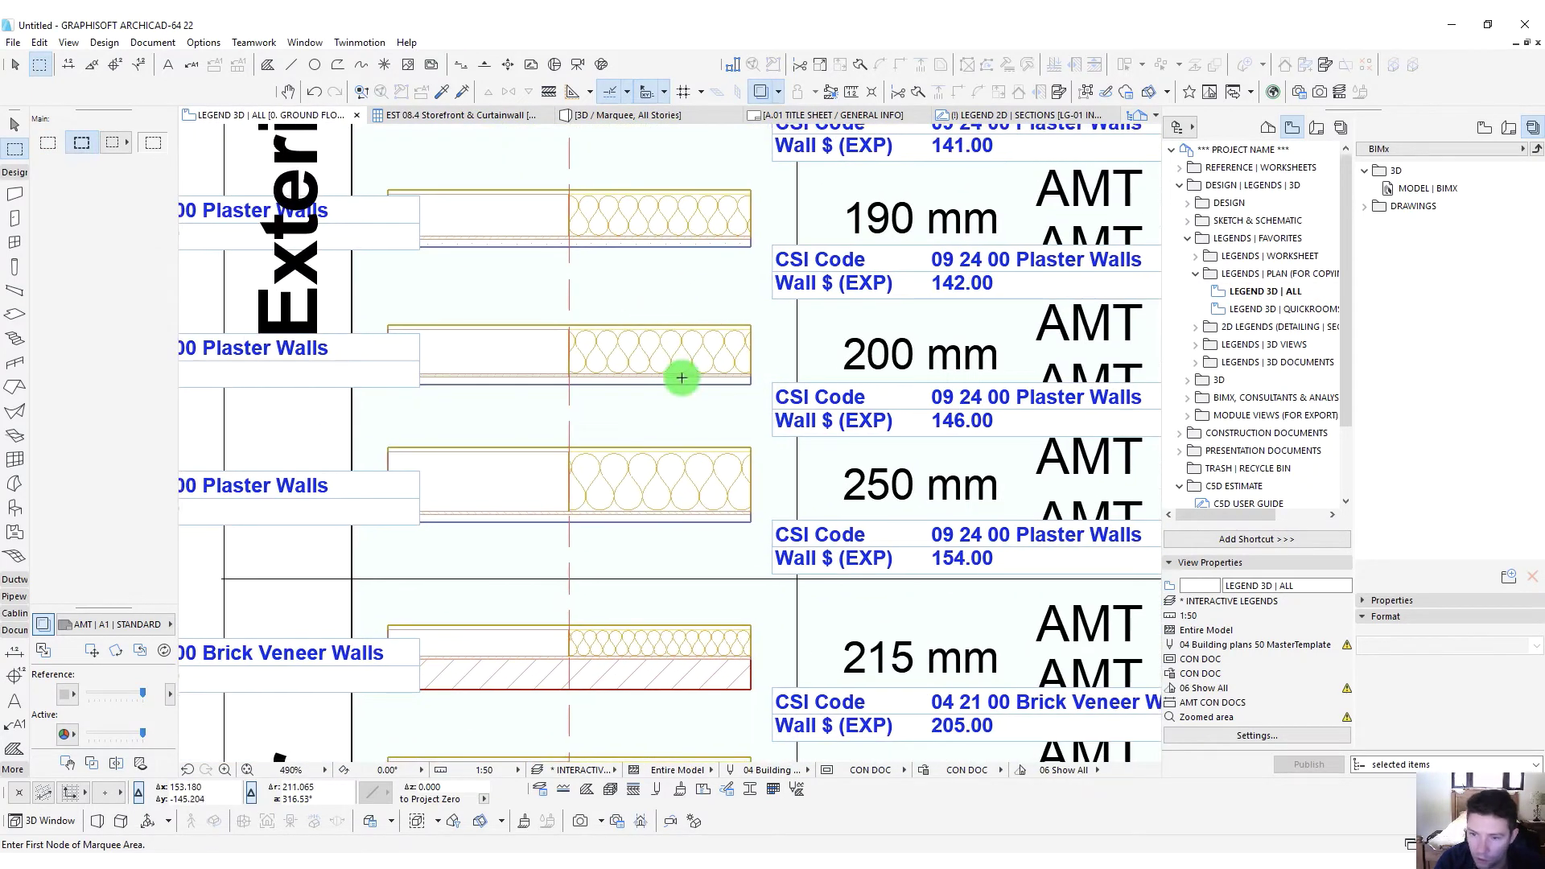
alt+click(736, 374)
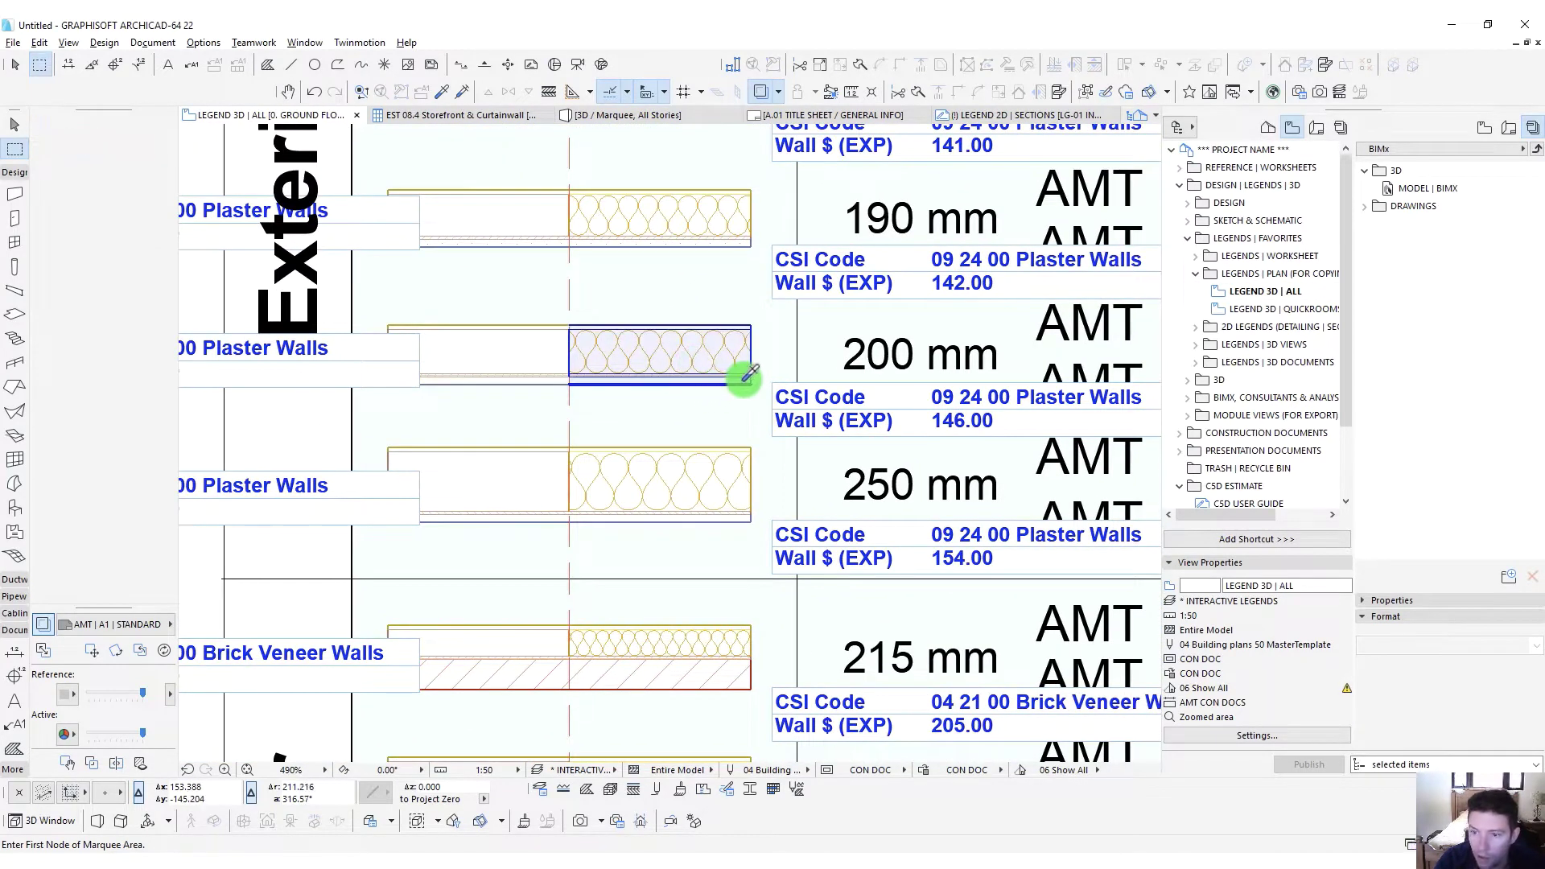
scroll(700, 351, up, 3)
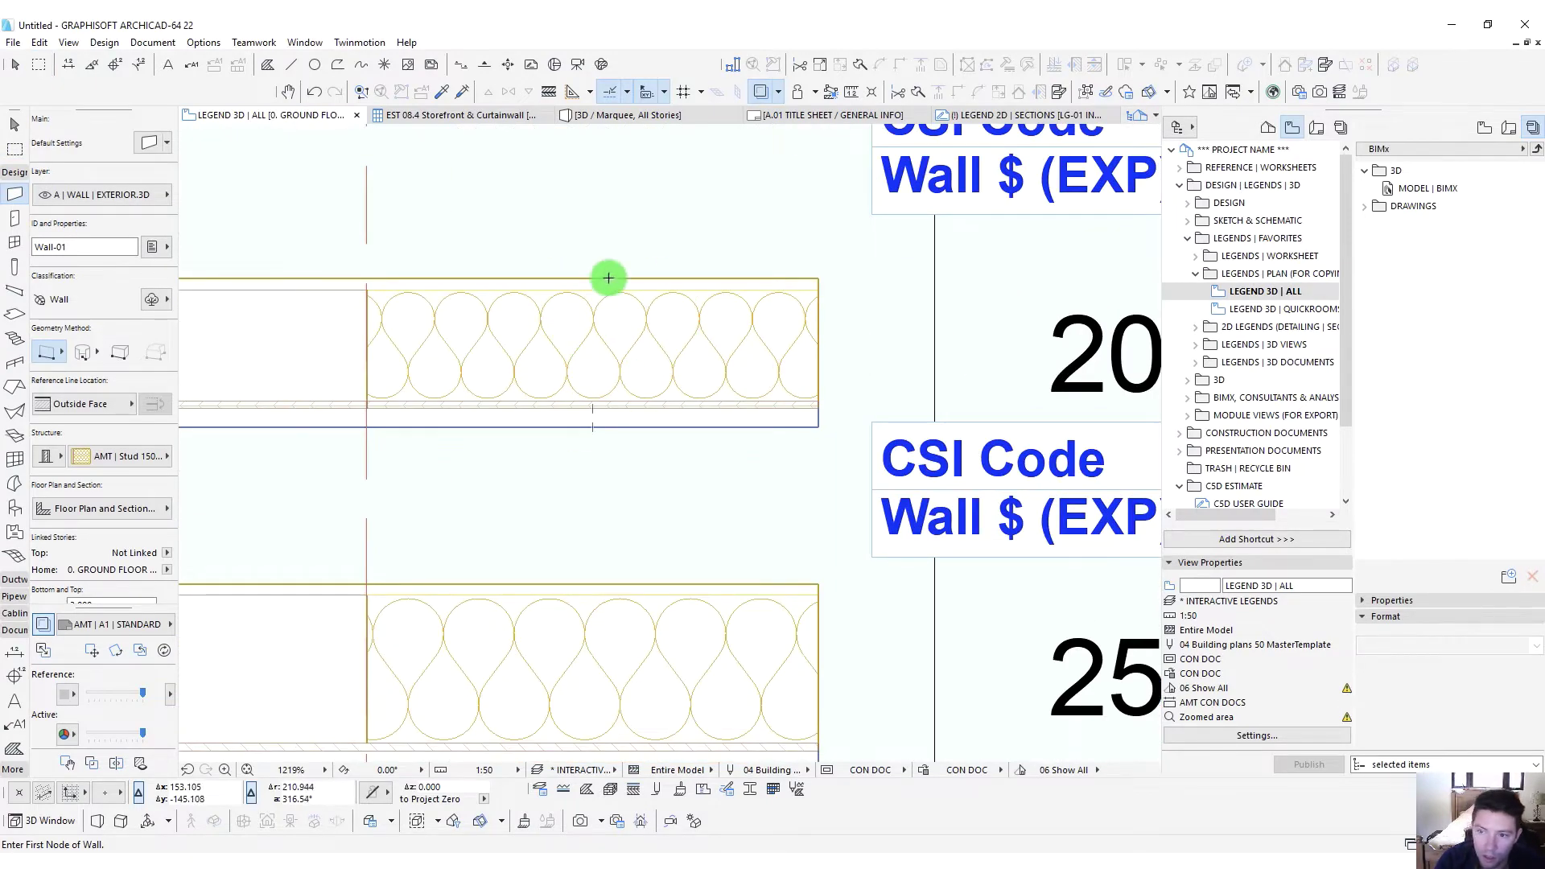
scroll(781, 284, down, 6)
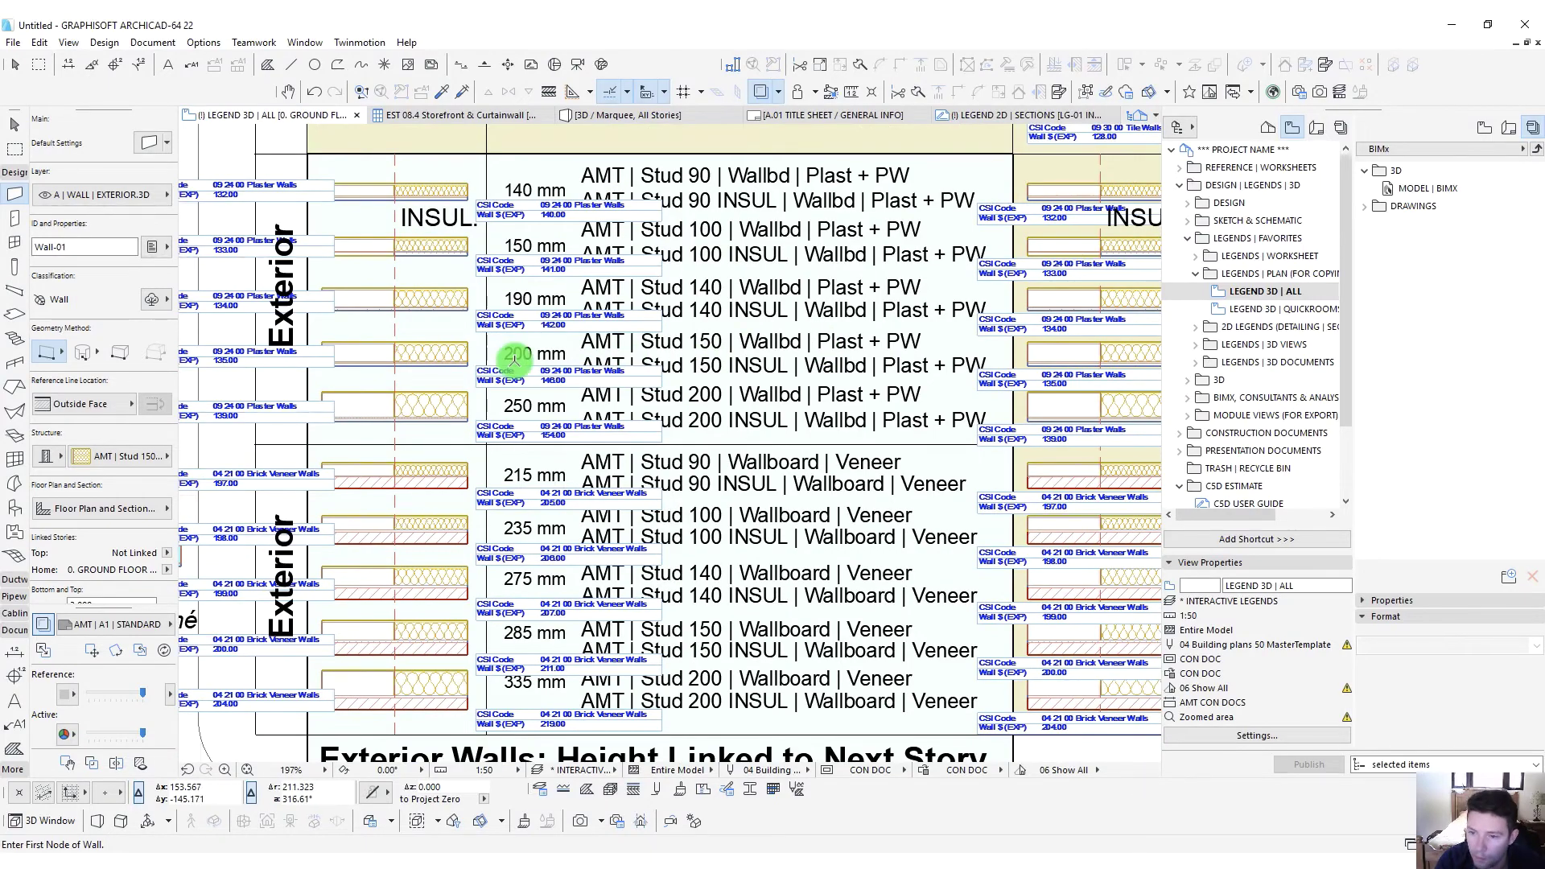
scroll(508, 358, down, 10)
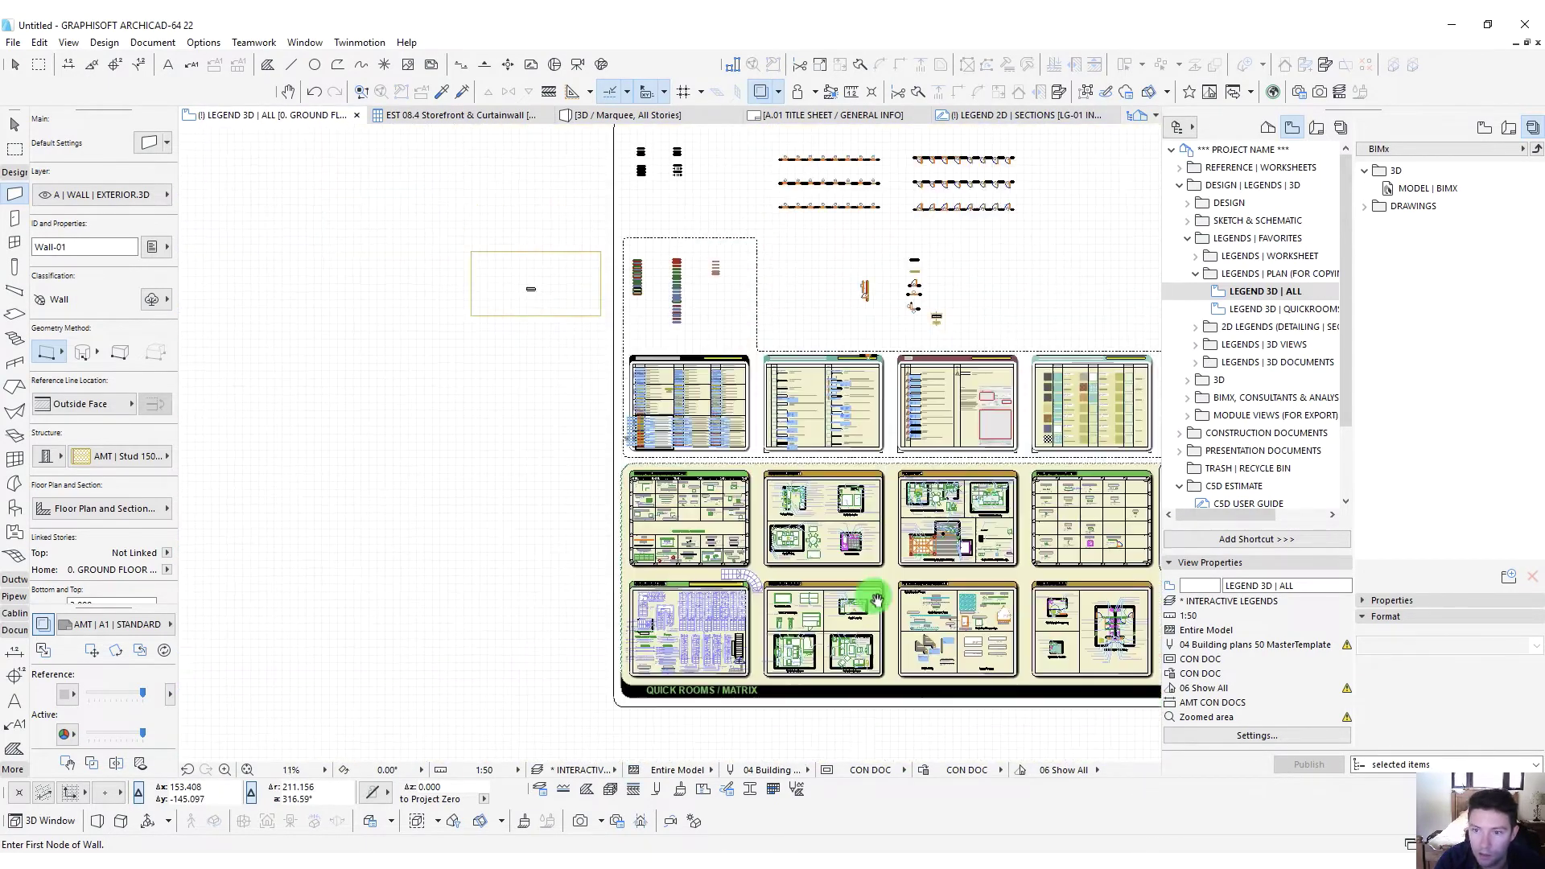
middle_drag(509, 306, 676, 451)
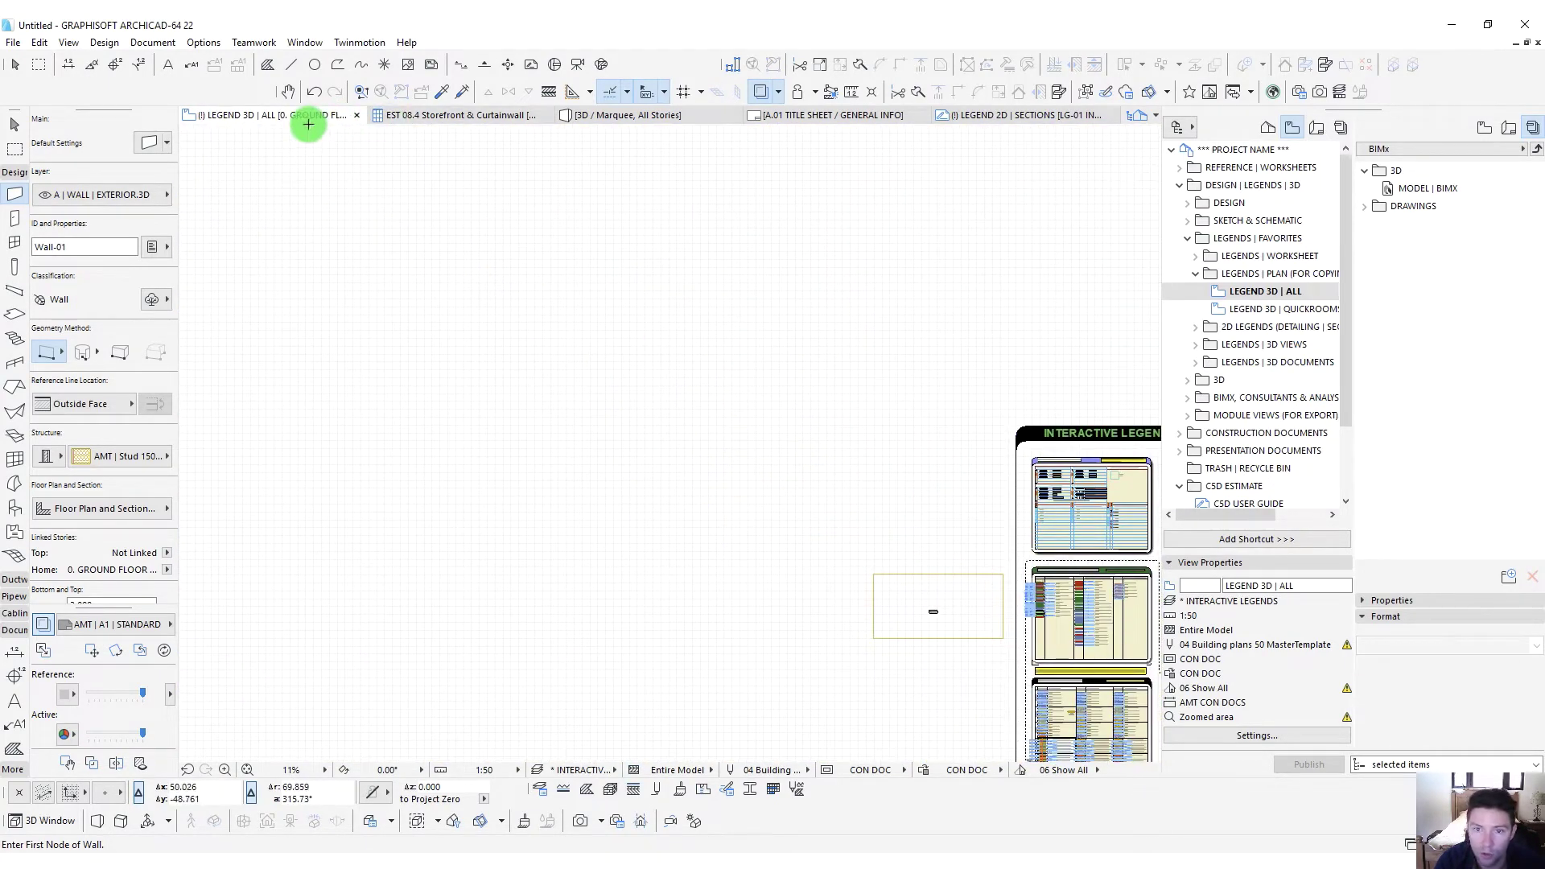
Pick up the W01 window's settings from the Window Legend
click(1195, 275)
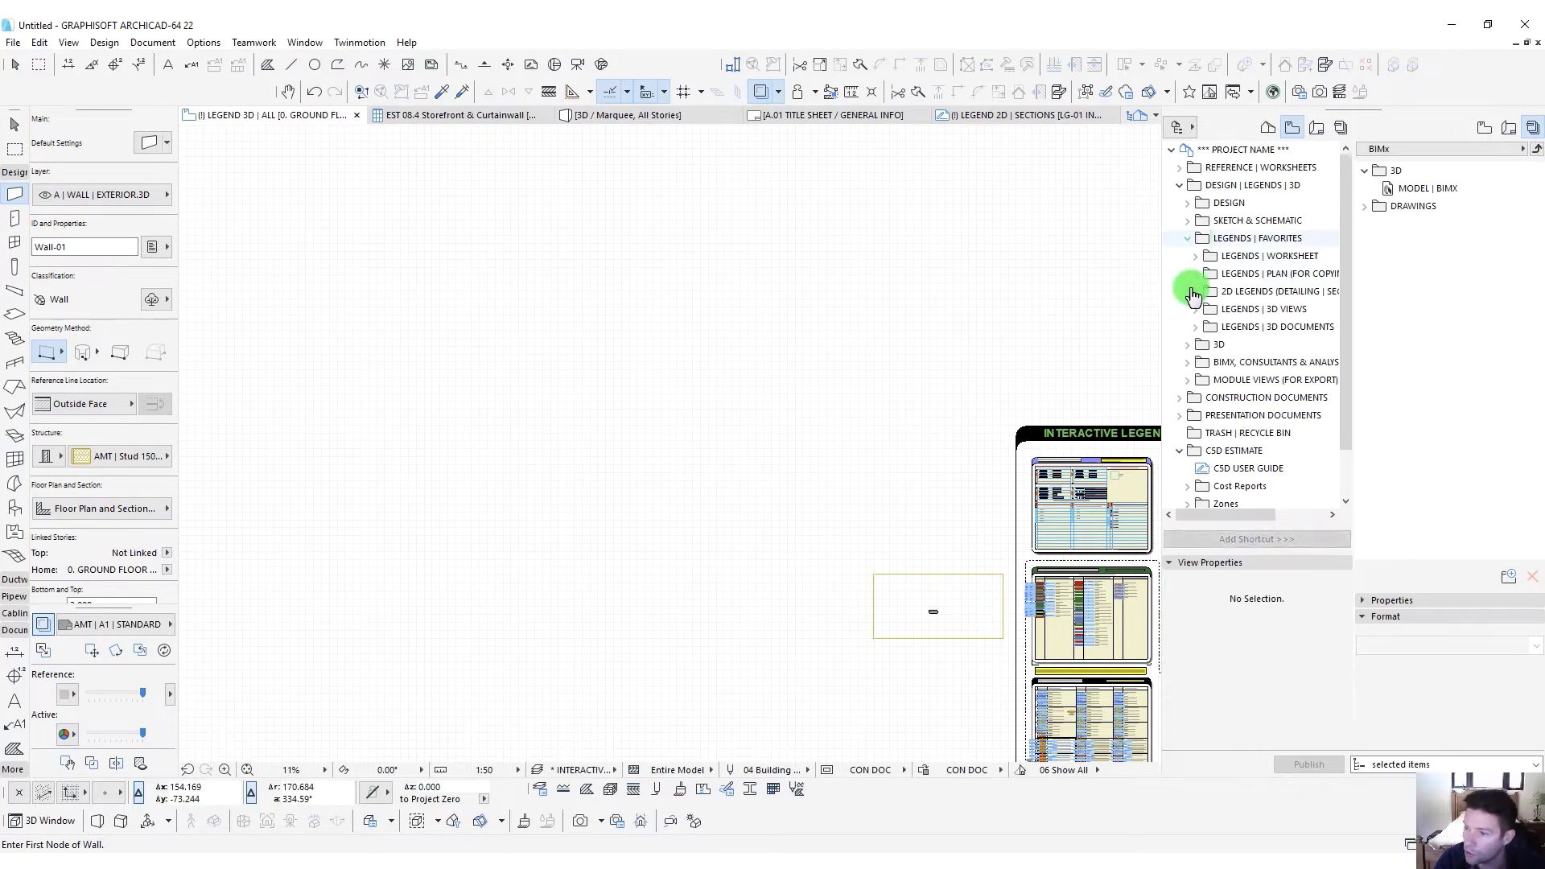
click(1180, 398)
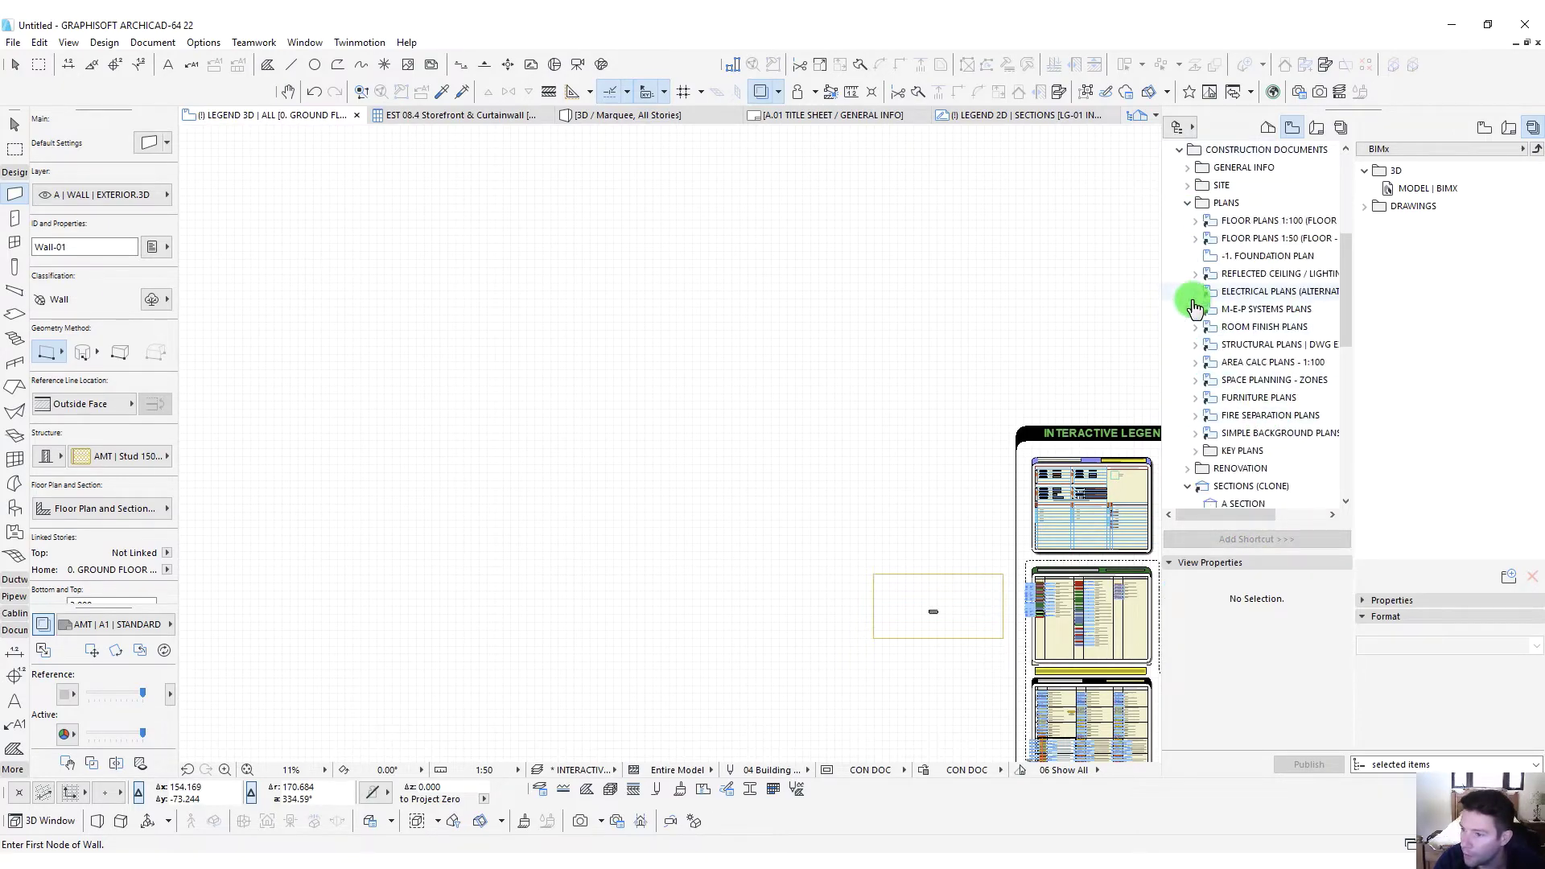
scroll(457, 410, up, 8)
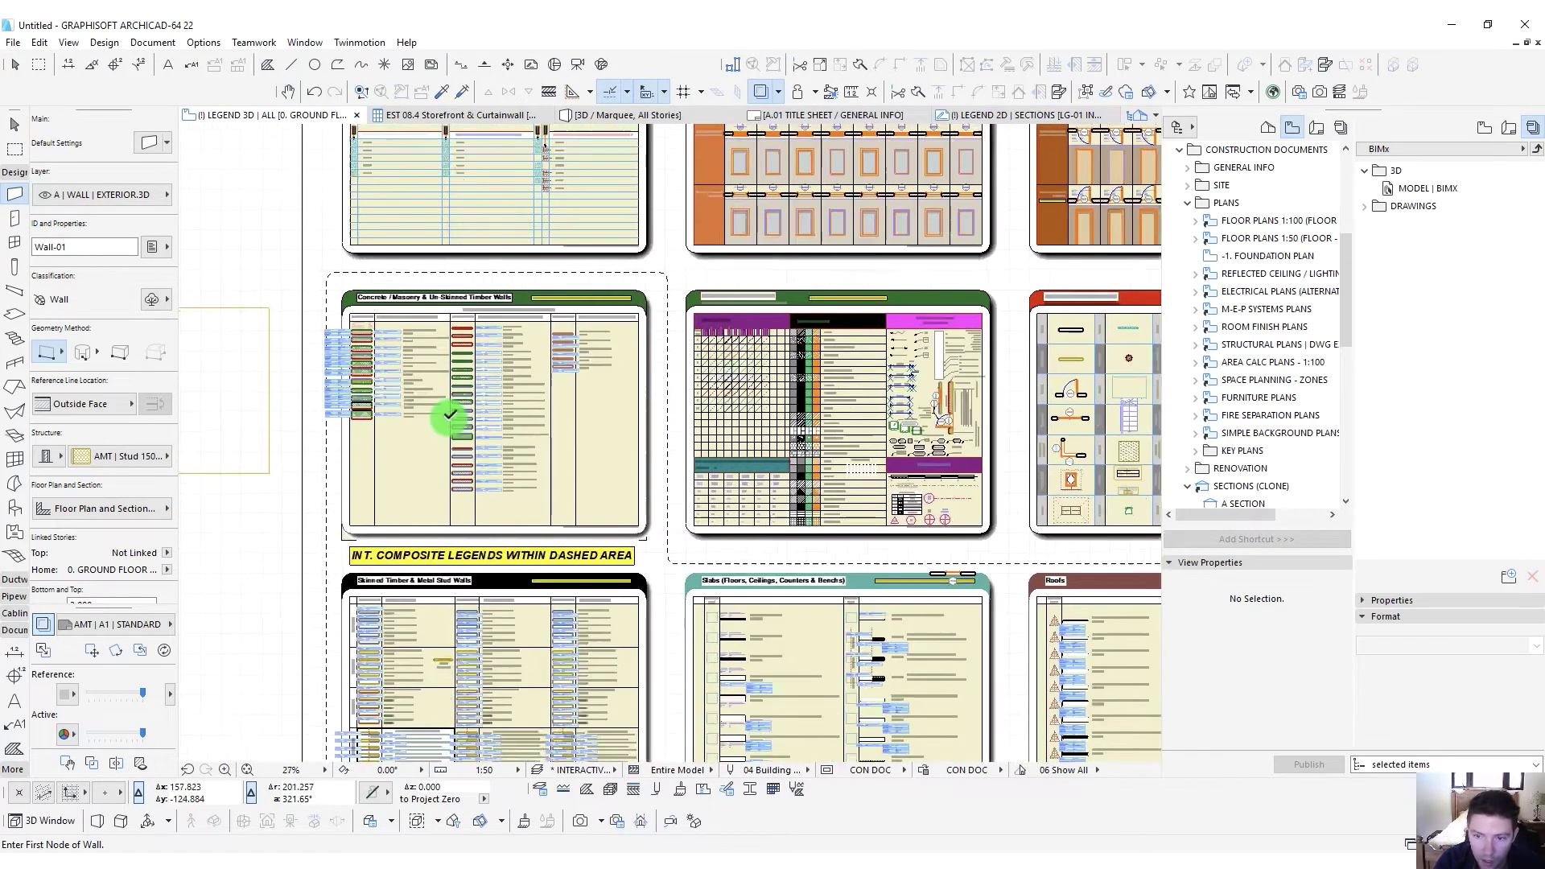
scroll(499, 609, down, 6)
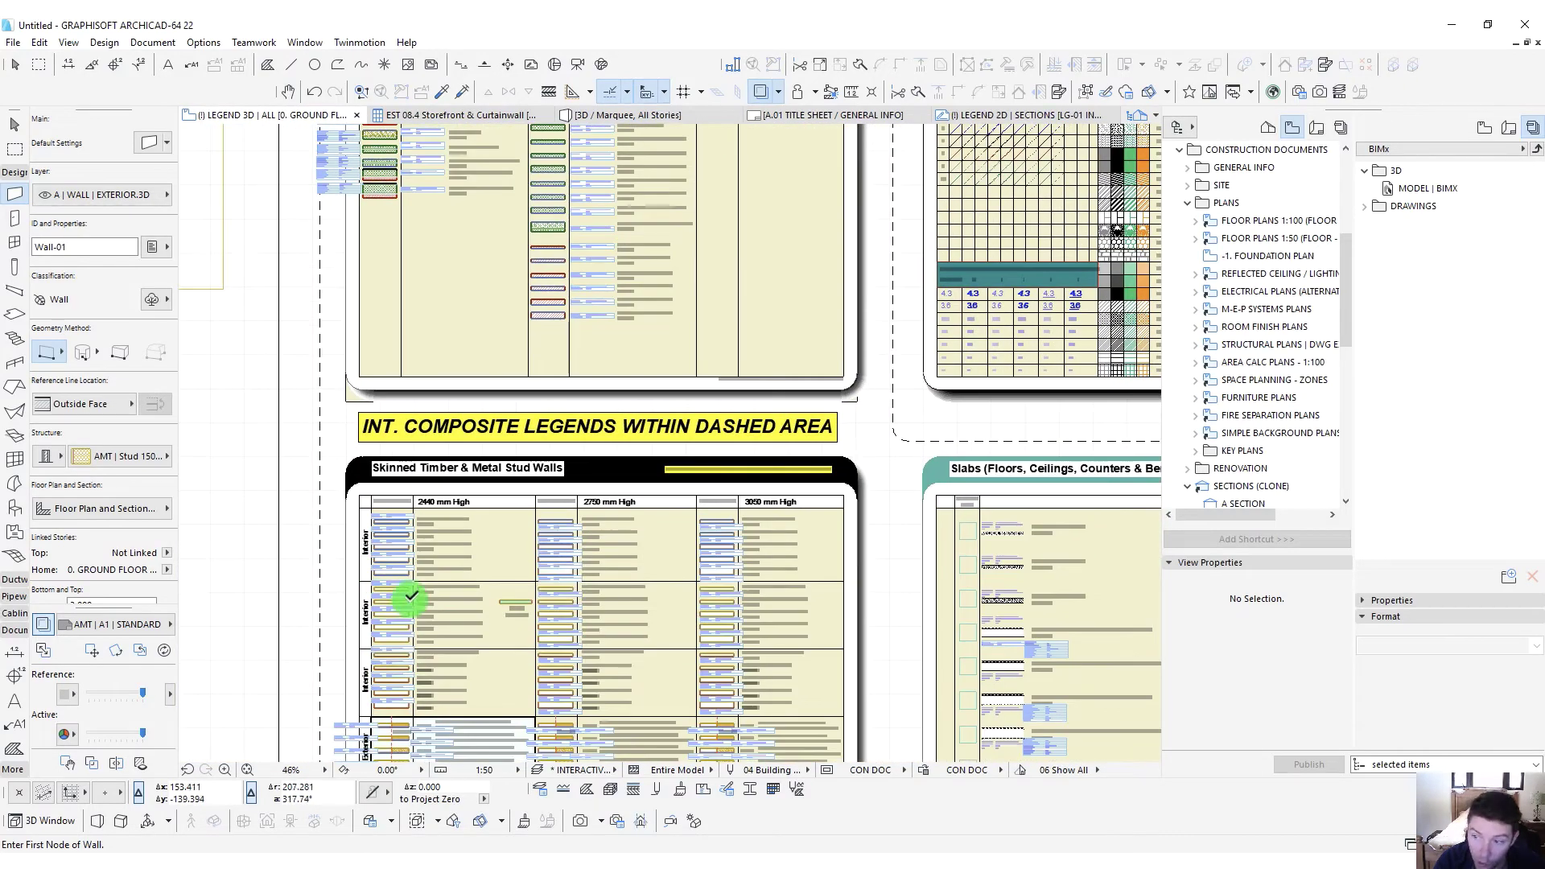
scroll(587, 638, down, 2)
scroll(600, 482, up, 3)
middle_drag(760, 272, 650, 504)
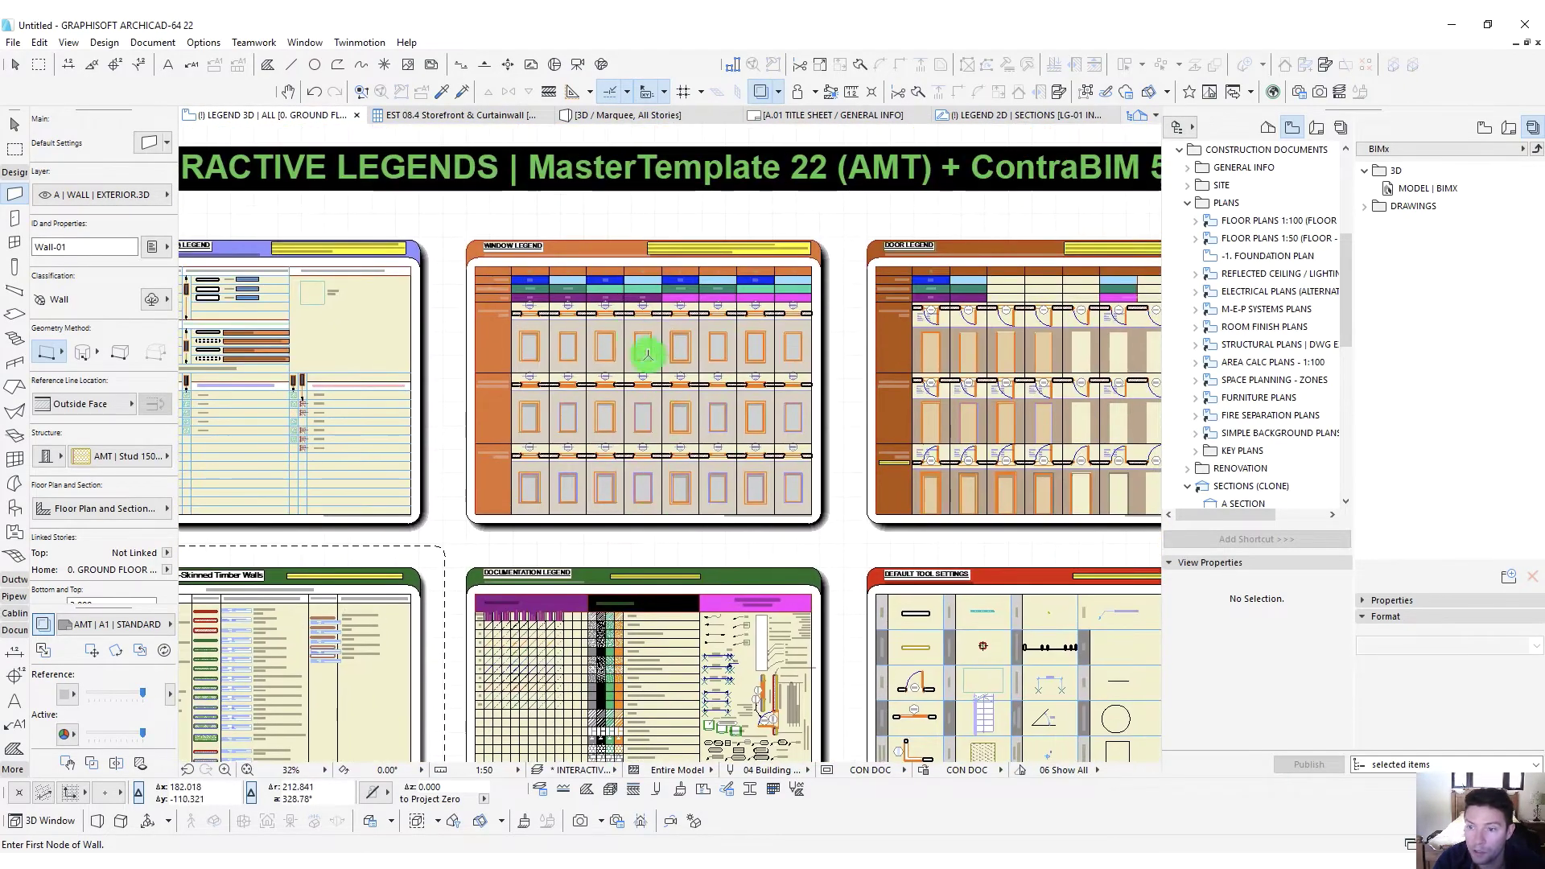
scroll(628, 337, up, 3)
scroll(430, 281, up, 4)
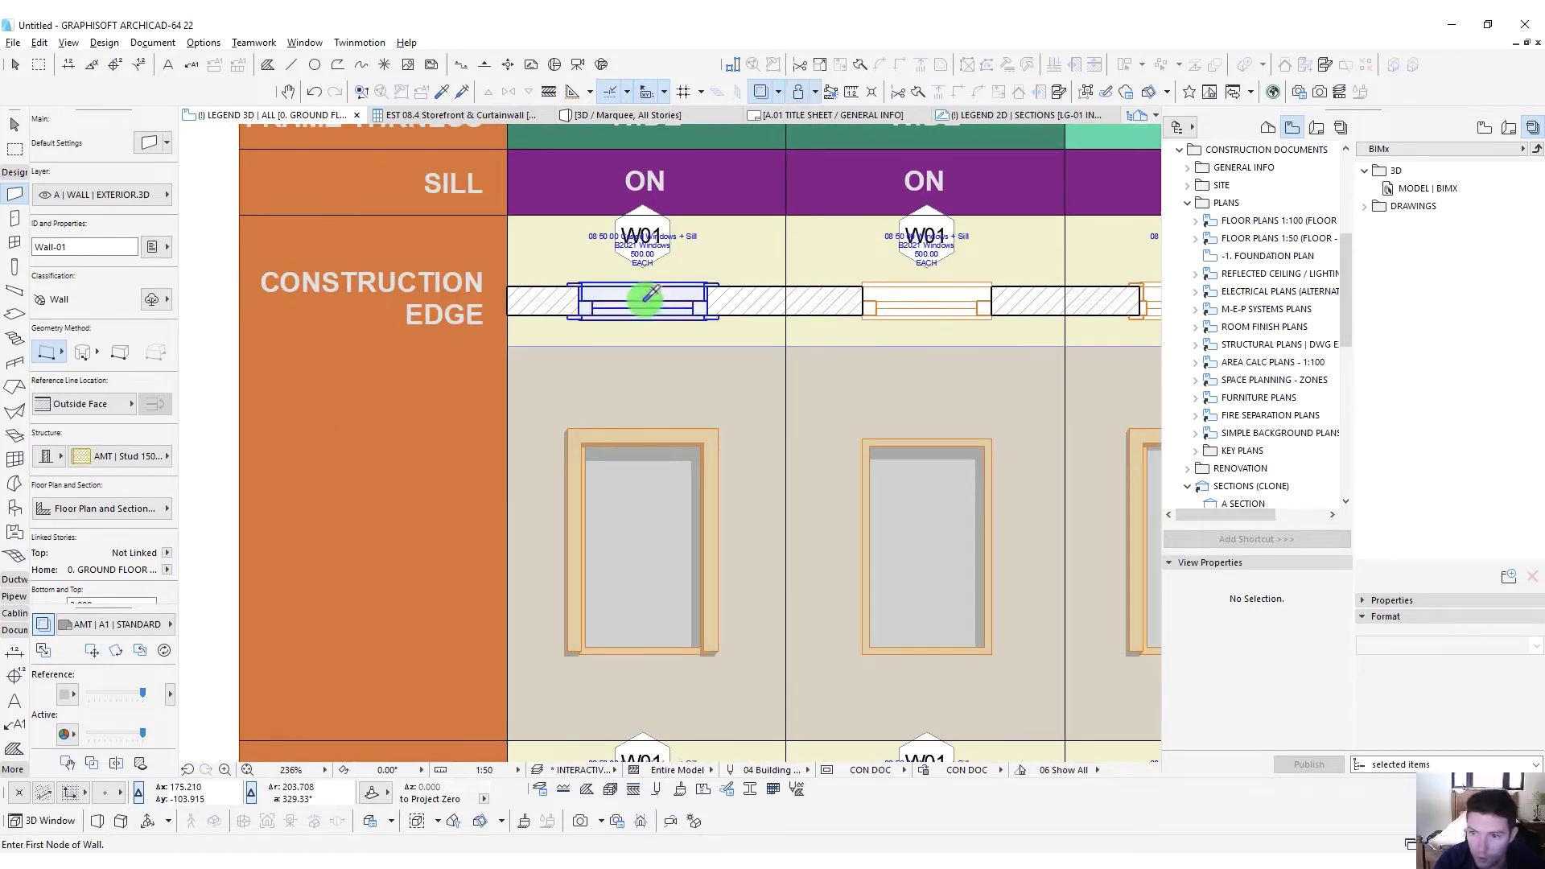
alt+click(650, 295)
Move to the Door Legend for the D01 Door 22 settings (0.900 × 2.100)
scroll(608, 407, down, 5)
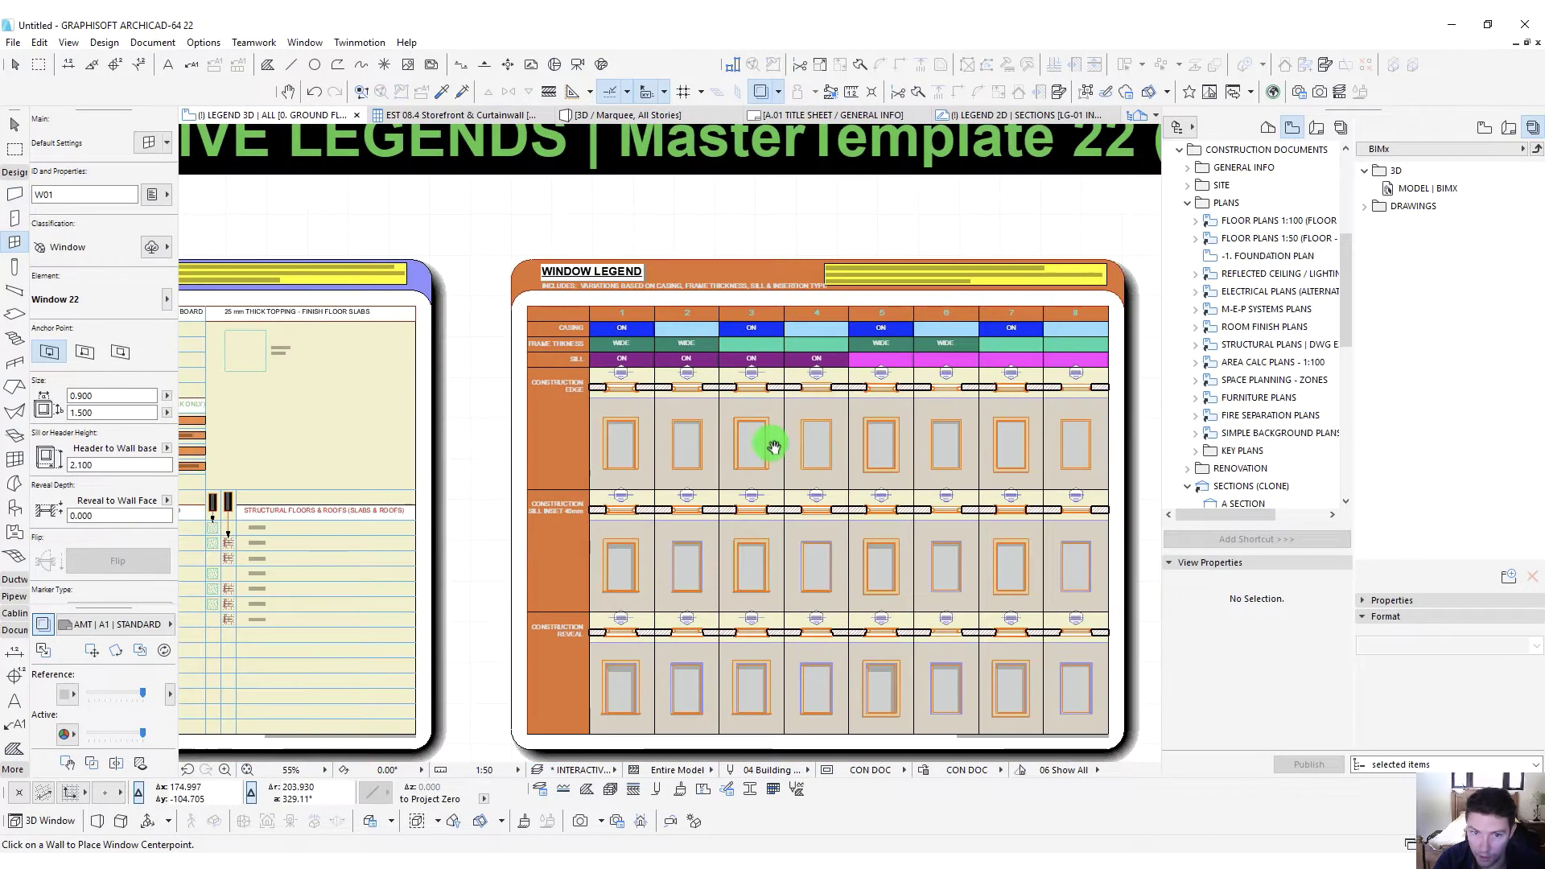
middle_drag(826, 400, 505, 347)
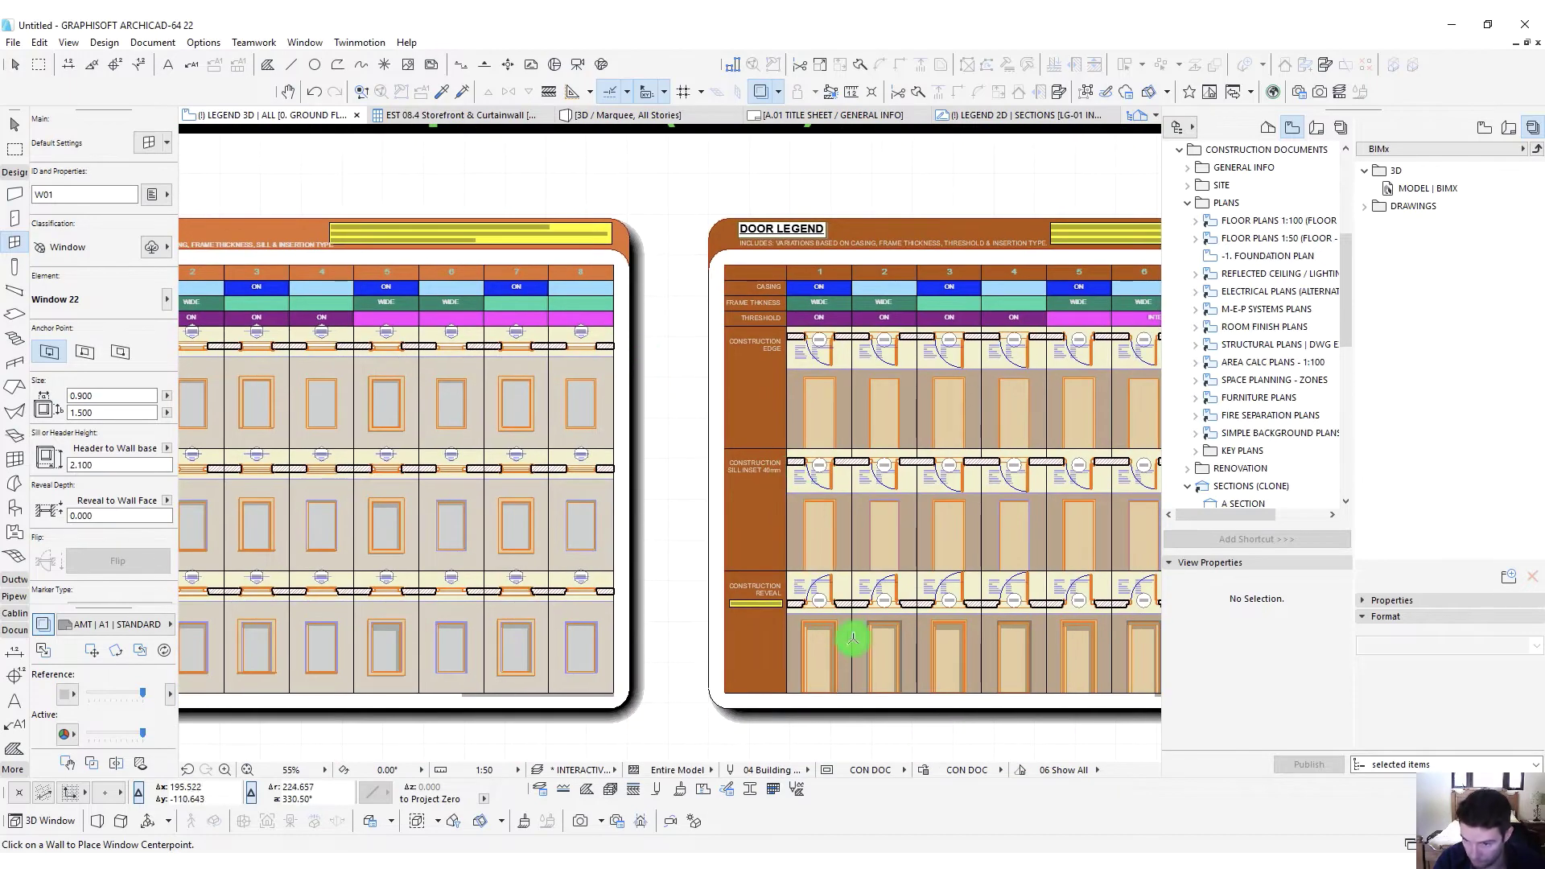
scroll(833, 583, up, 3)
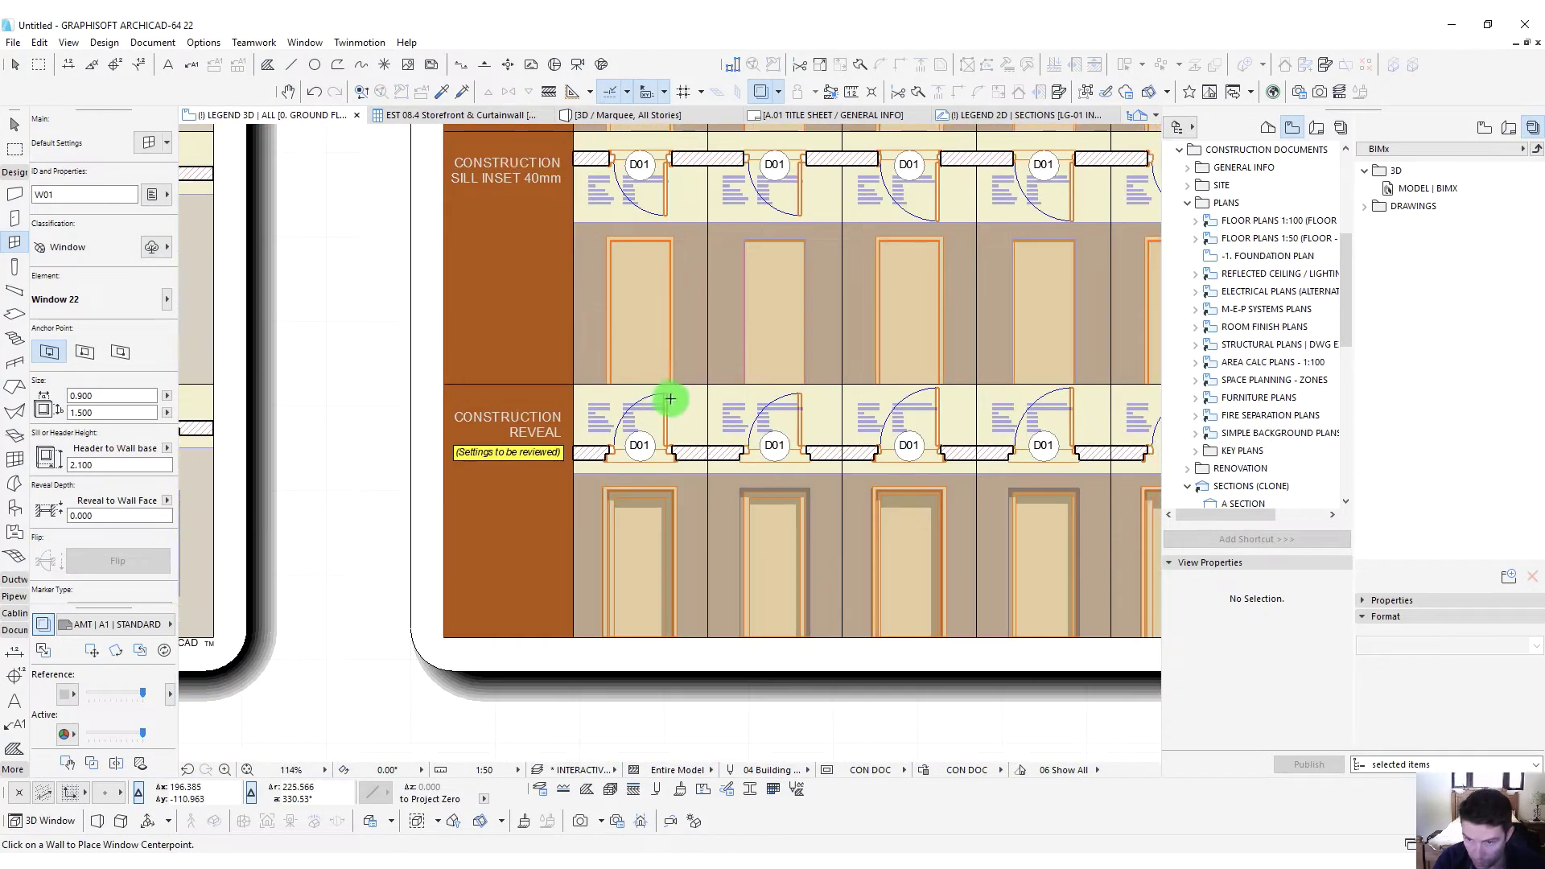
scroll(630, 443, down, 6)
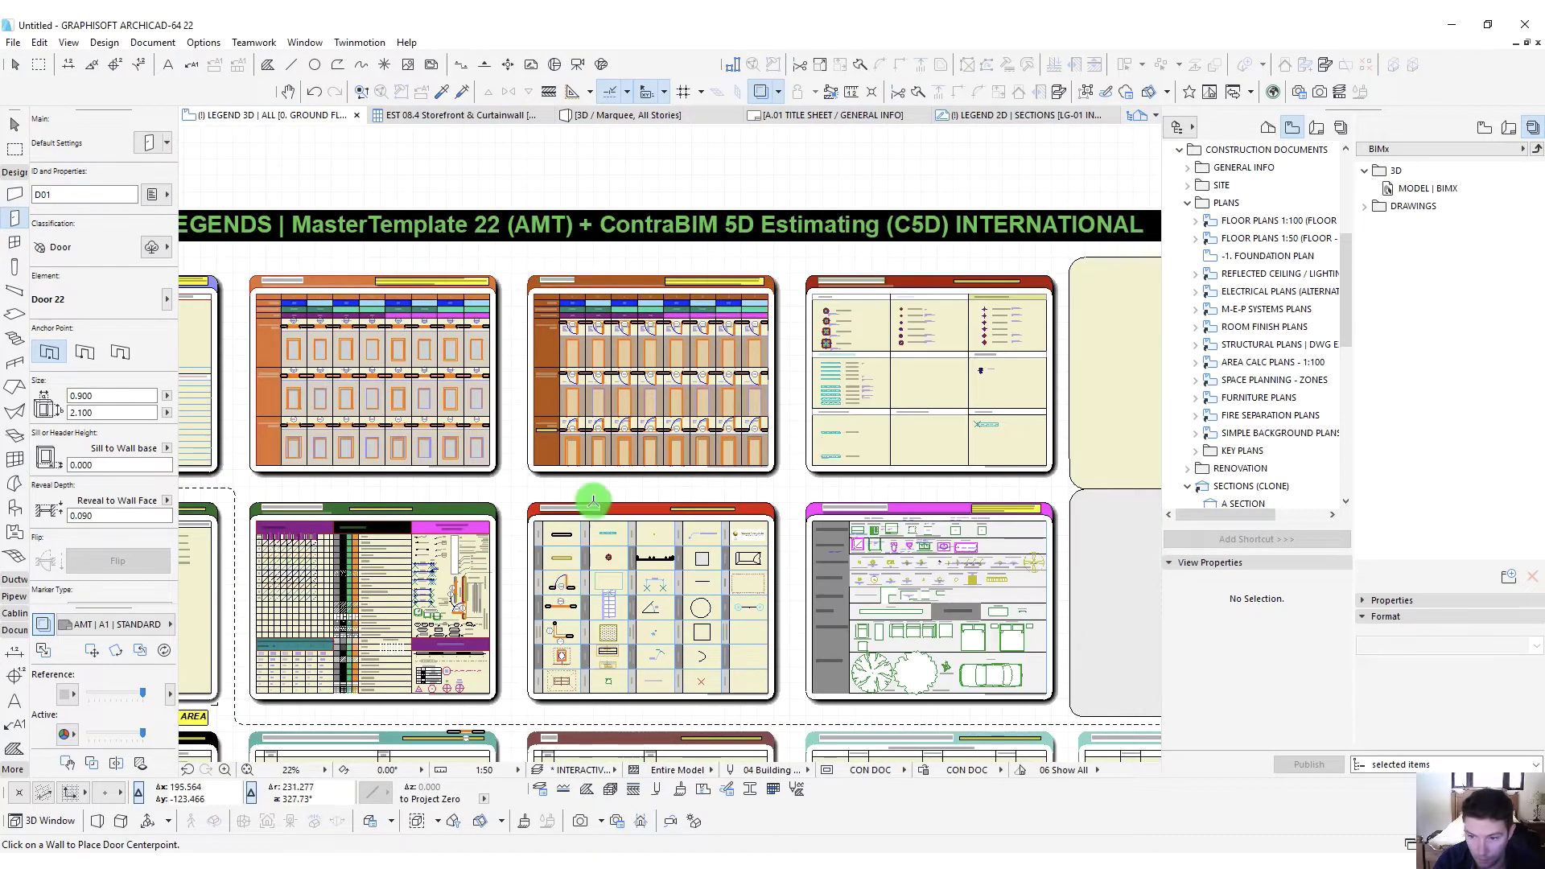
Pick up the CW-001 curtain wall's settings from Default Tool Settings
scroll(656, 554, up, 8)
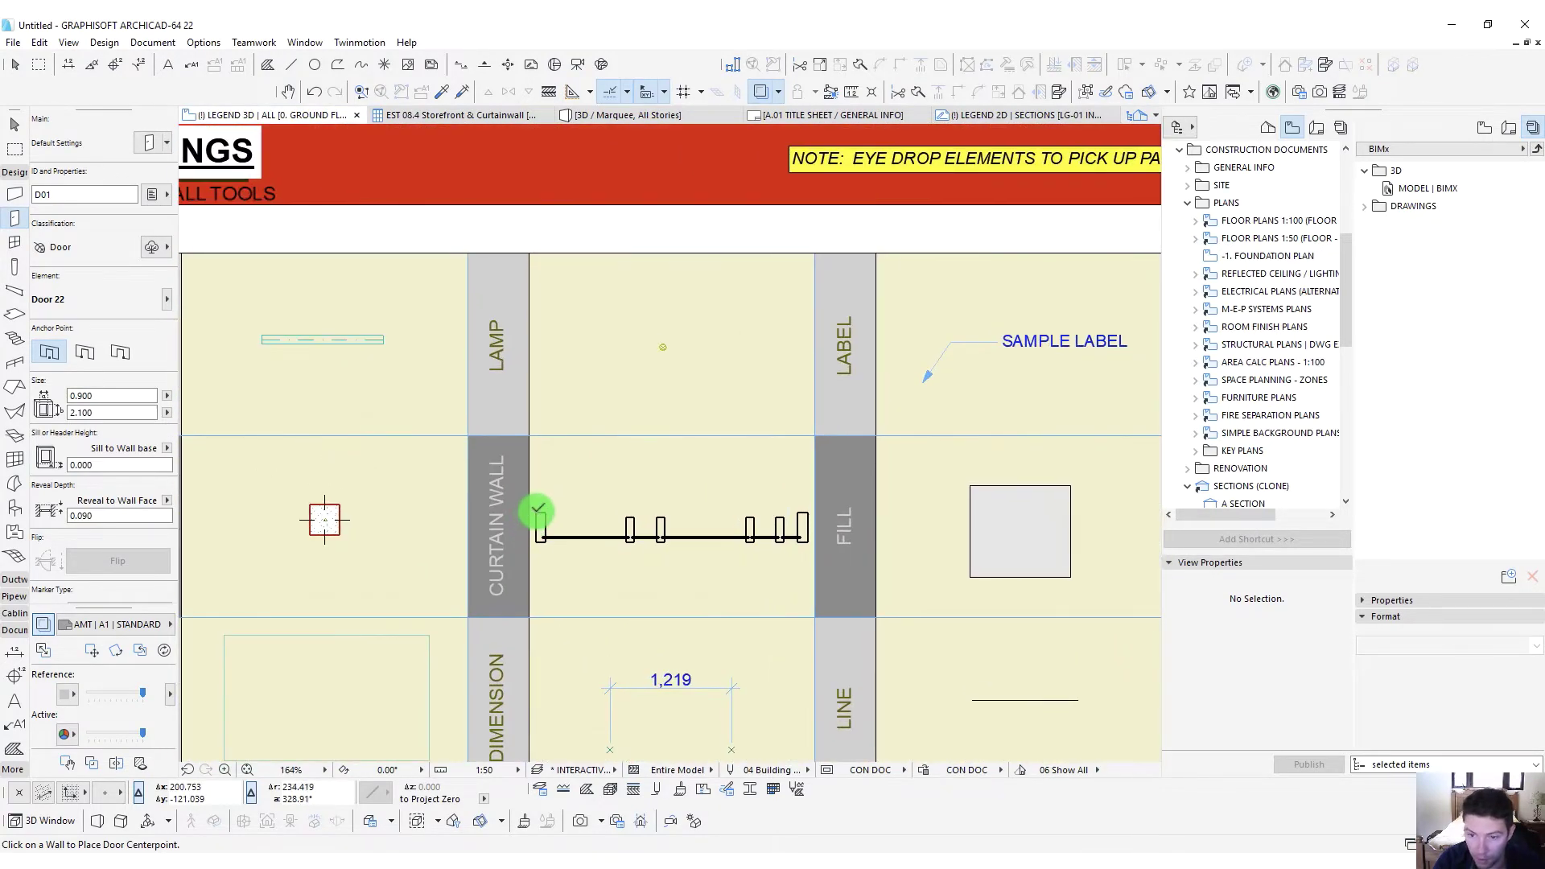
alt+click(537, 513)
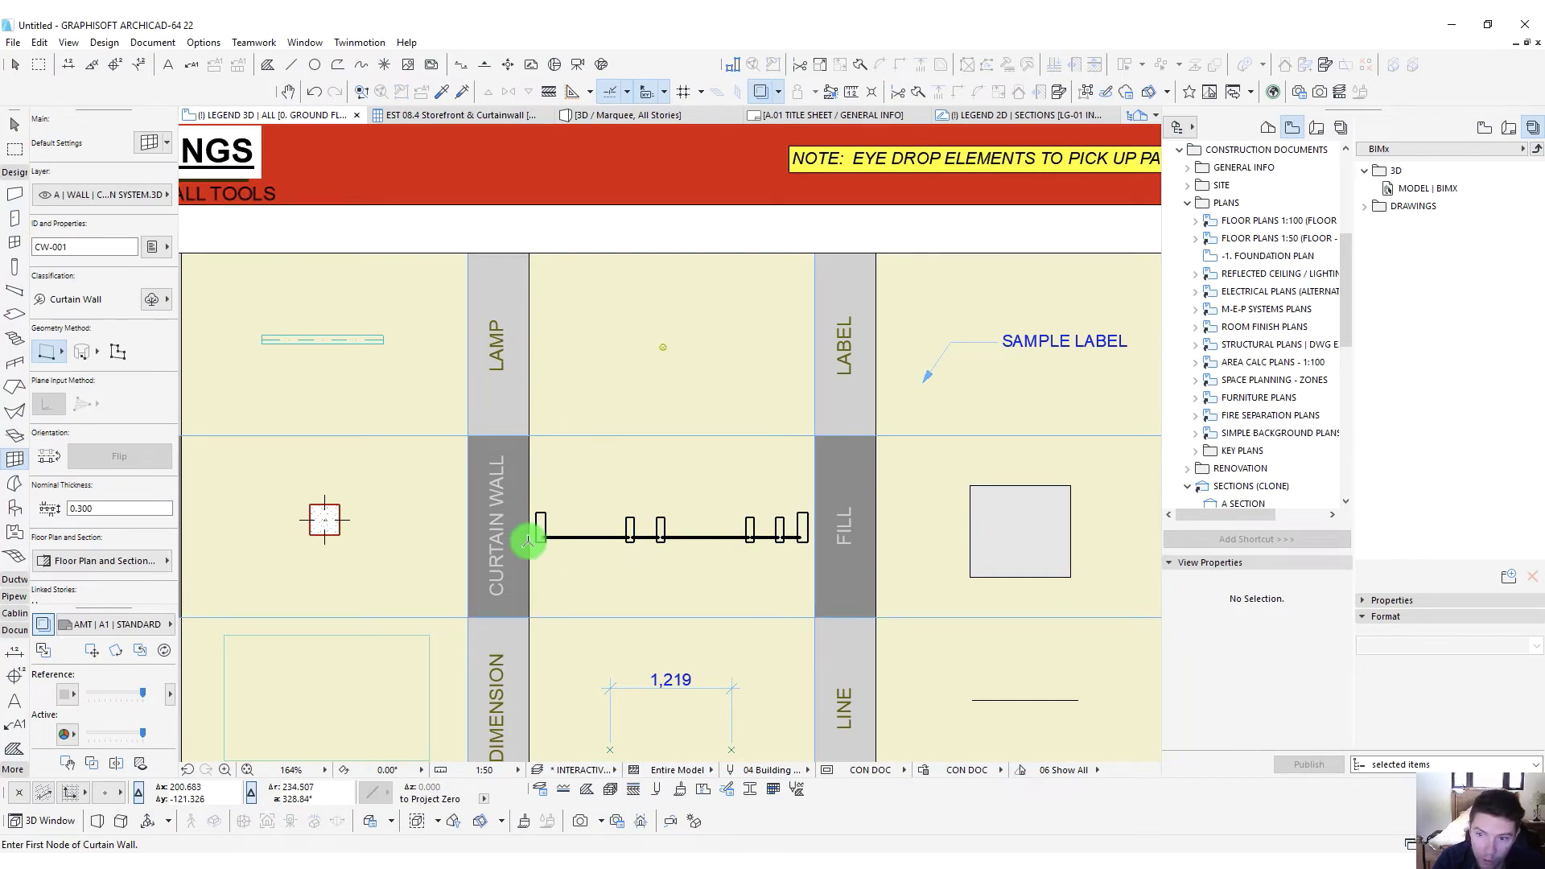
scroll(528, 540, down, 7)
Load the Roof-01 settings by sampling a Roof Rafter entry in the Roofs legend
middle_drag(552, 528, 573, 359)
middle_drag(690, 538, 699, 346)
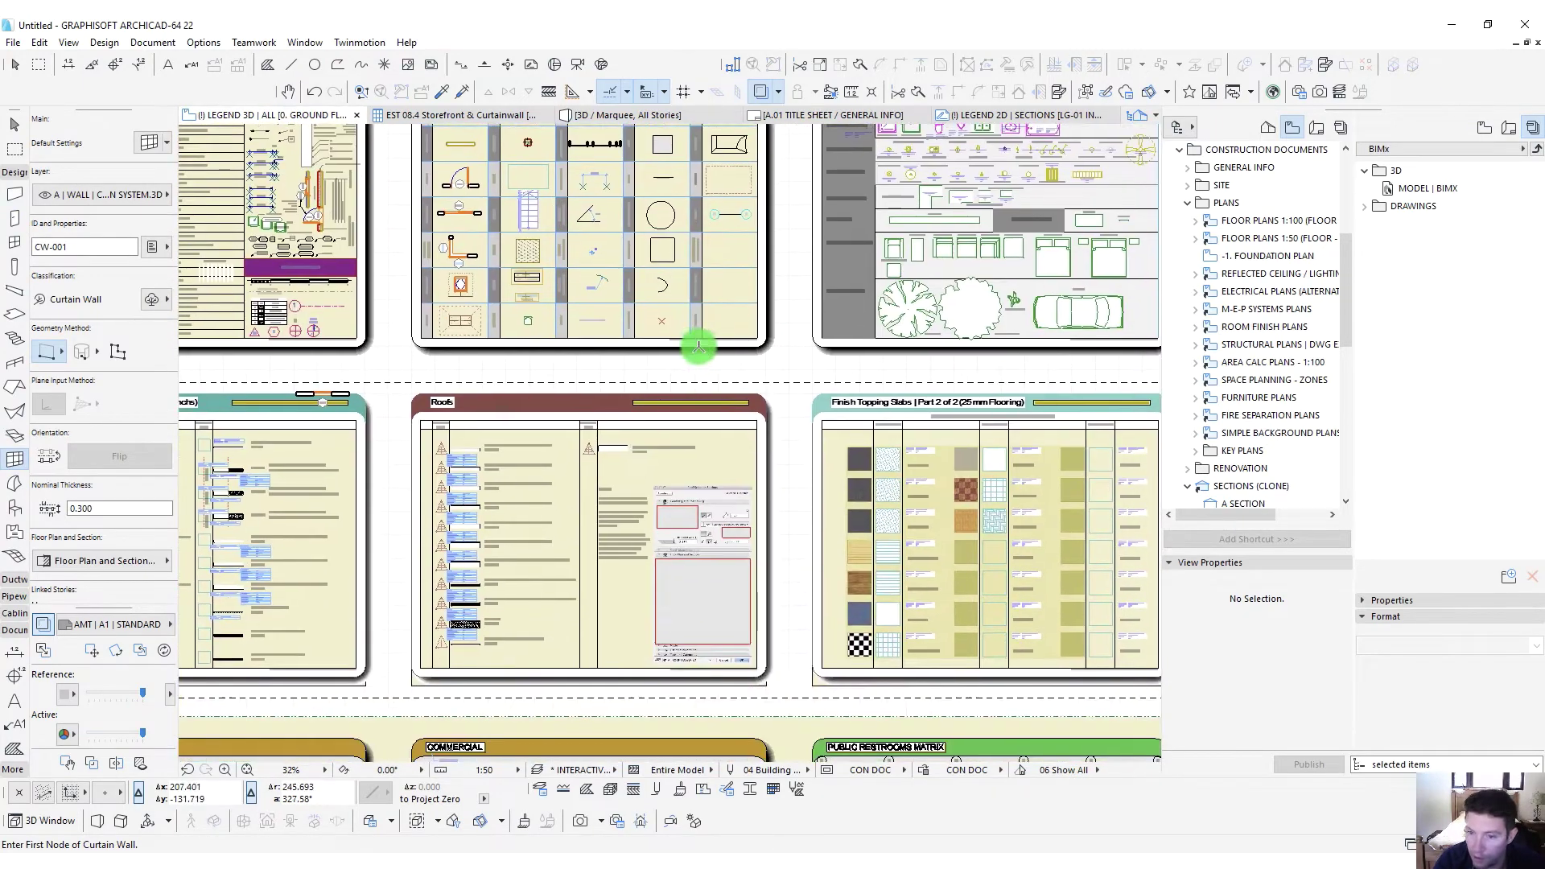
scroll(385, 566, up, 5)
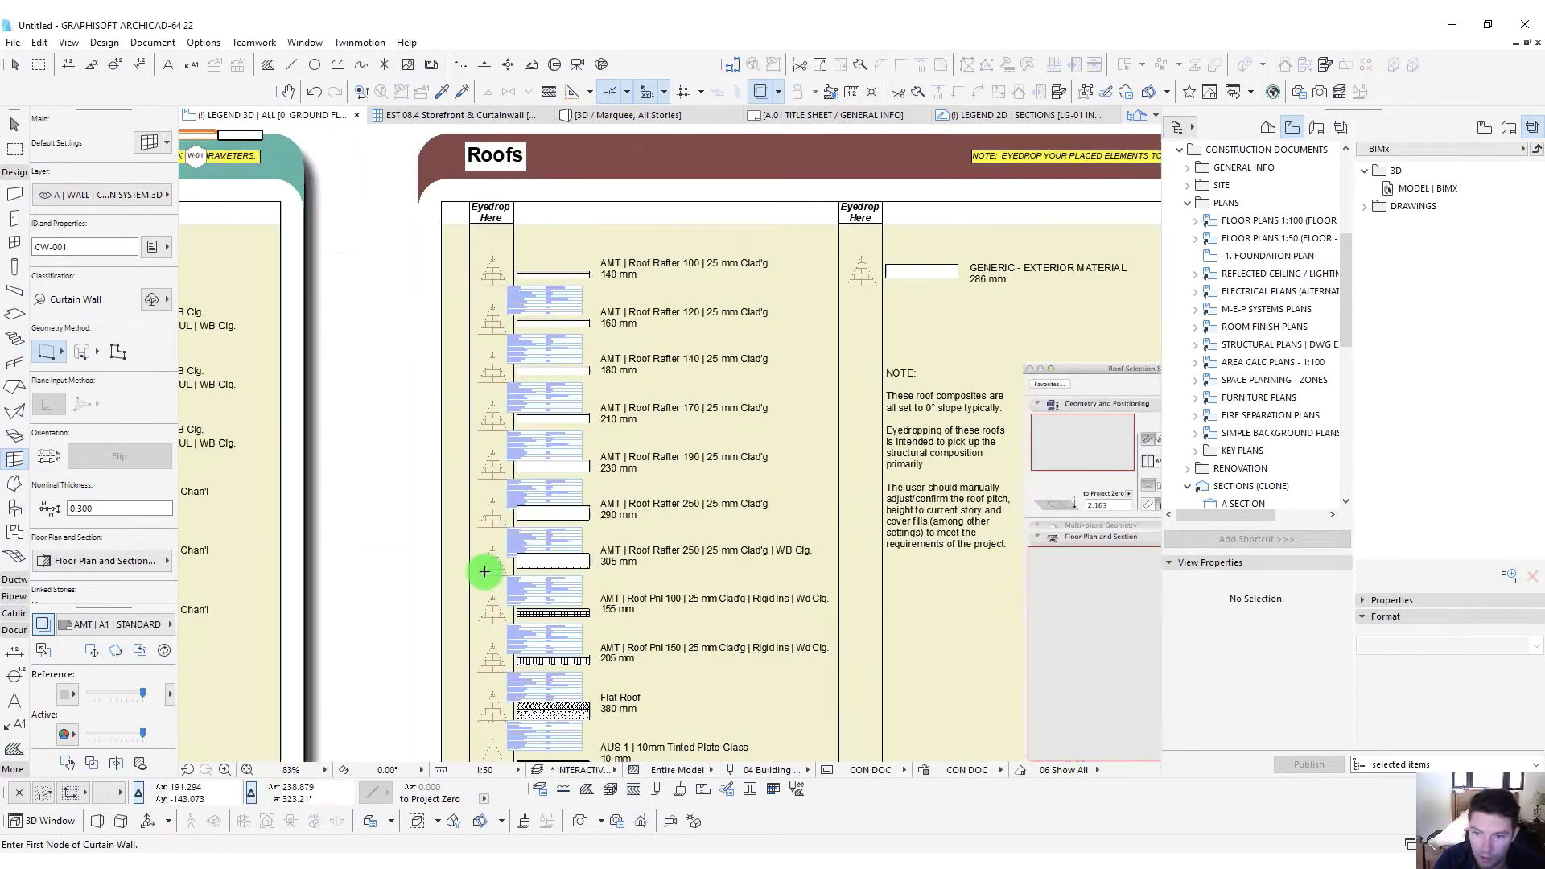
middle_drag(493, 576, 489, 514)
middle_drag(694, 415, 682, 460)
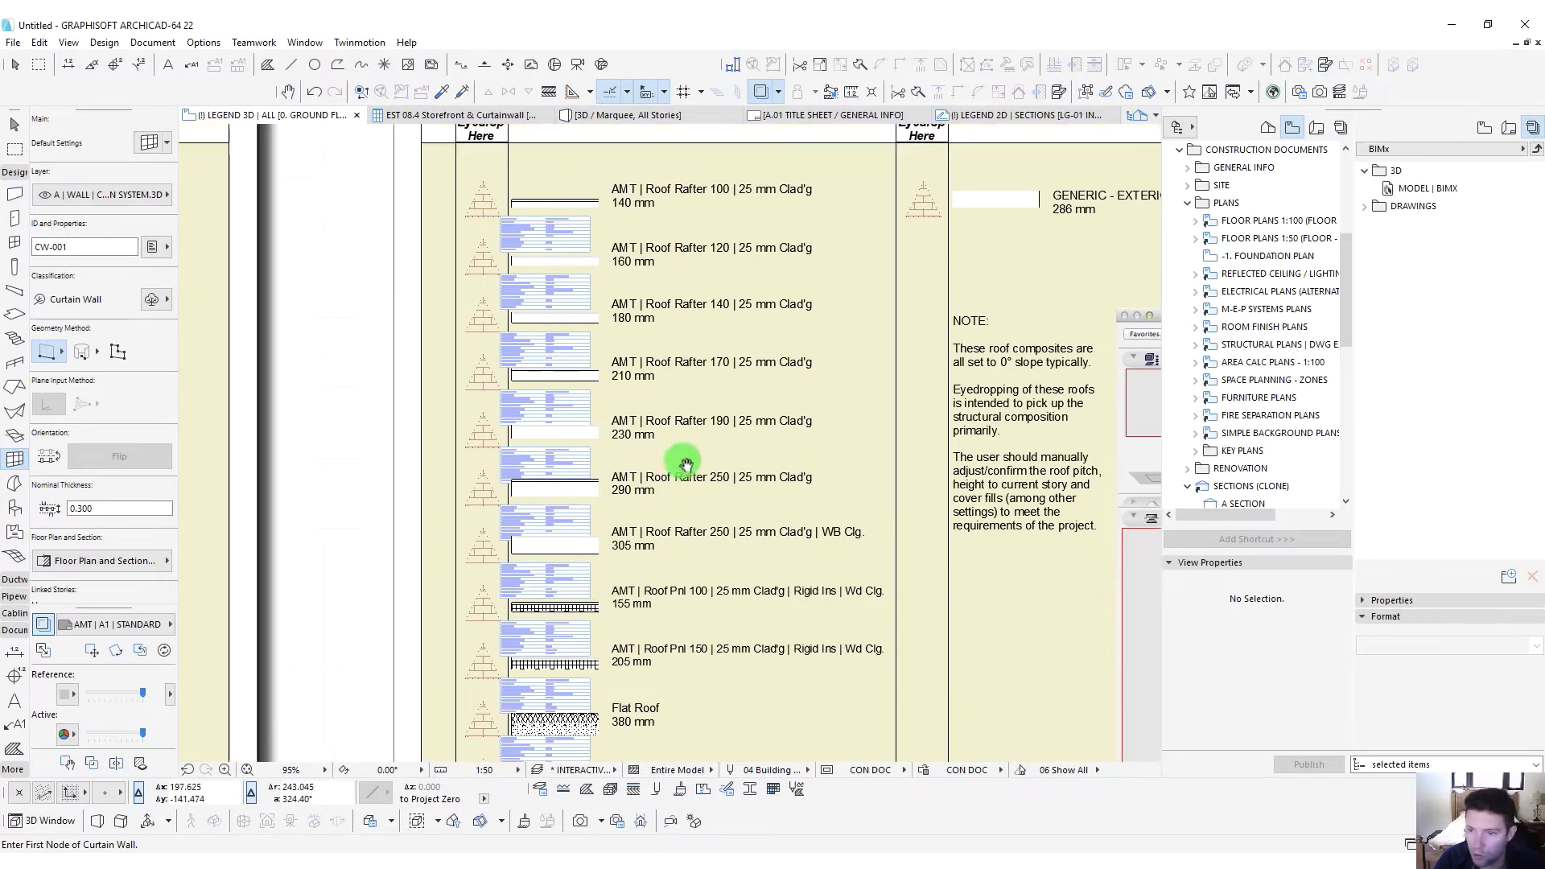
scroll(517, 387, up, 3)
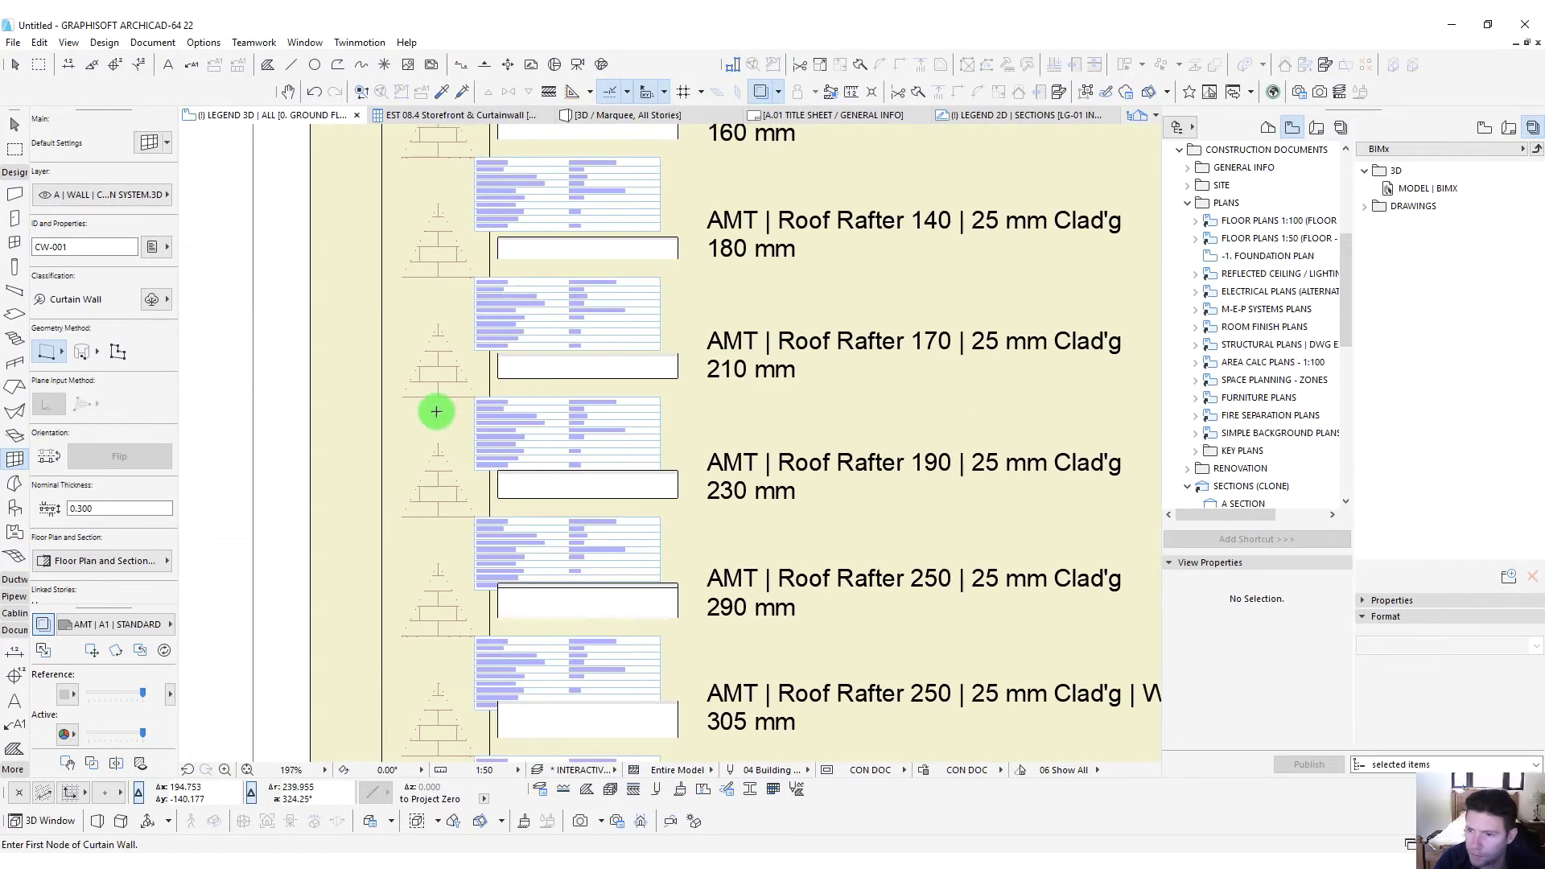
scroll(514, 347, up, 3)
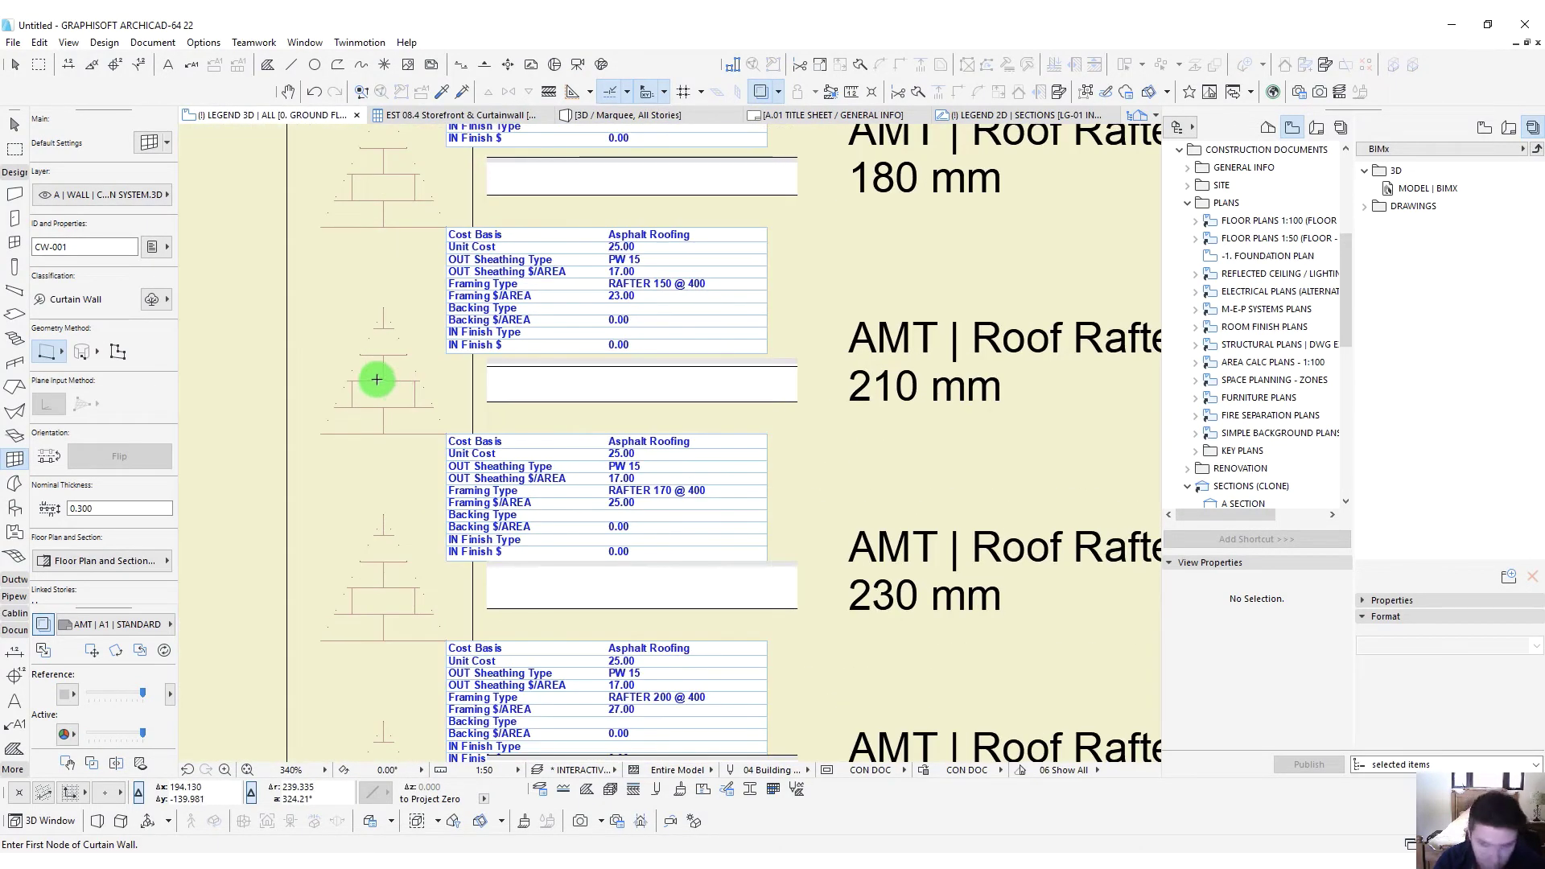
scroll(374, 379, down, 3)
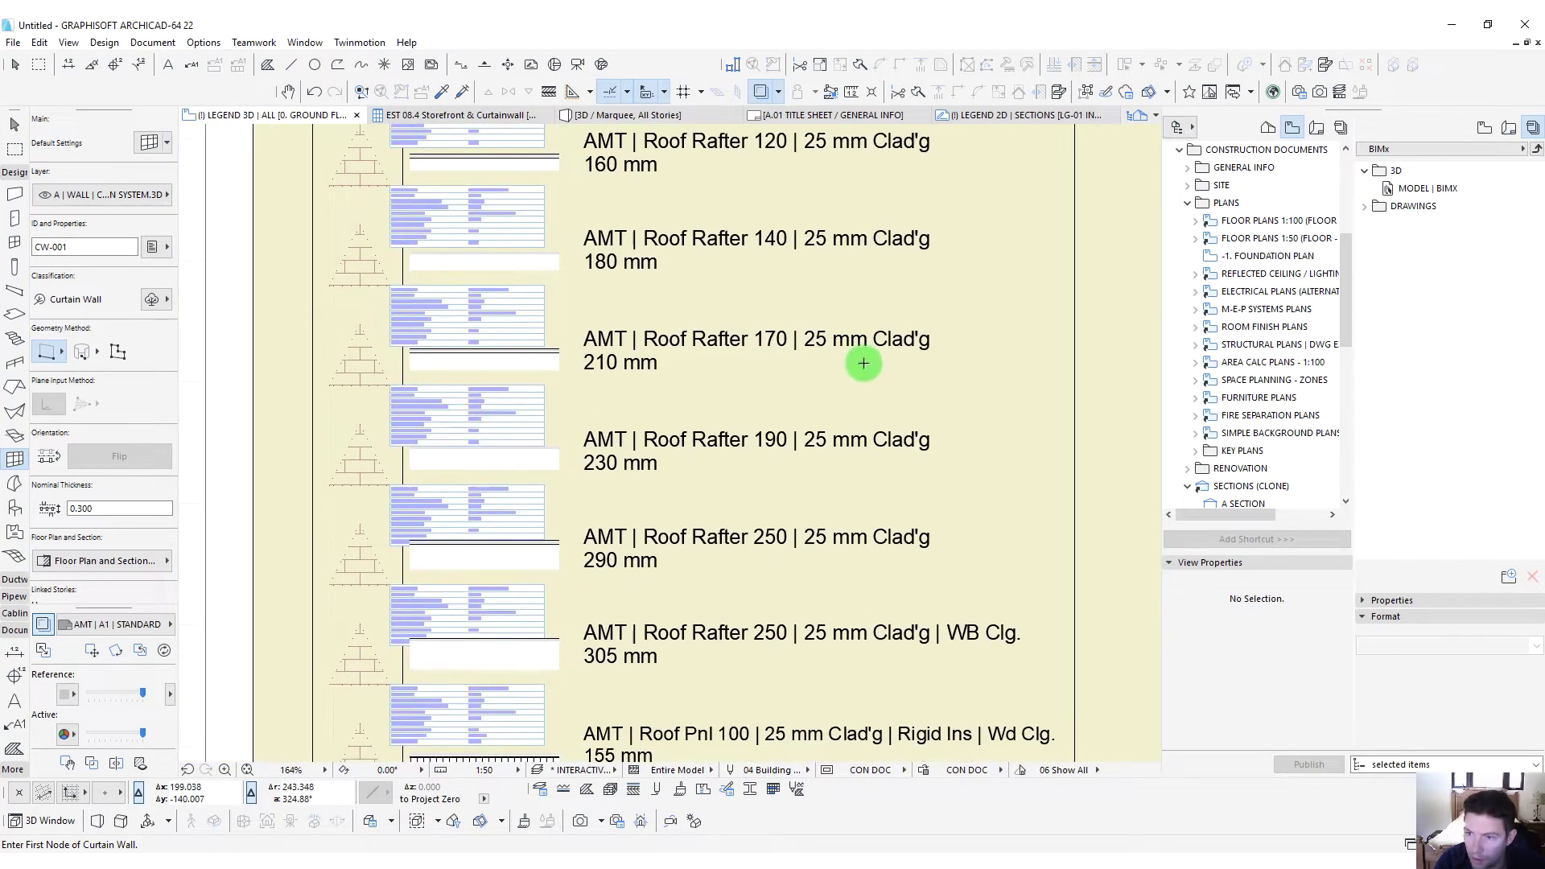
scroll(700, 413, down, 5)
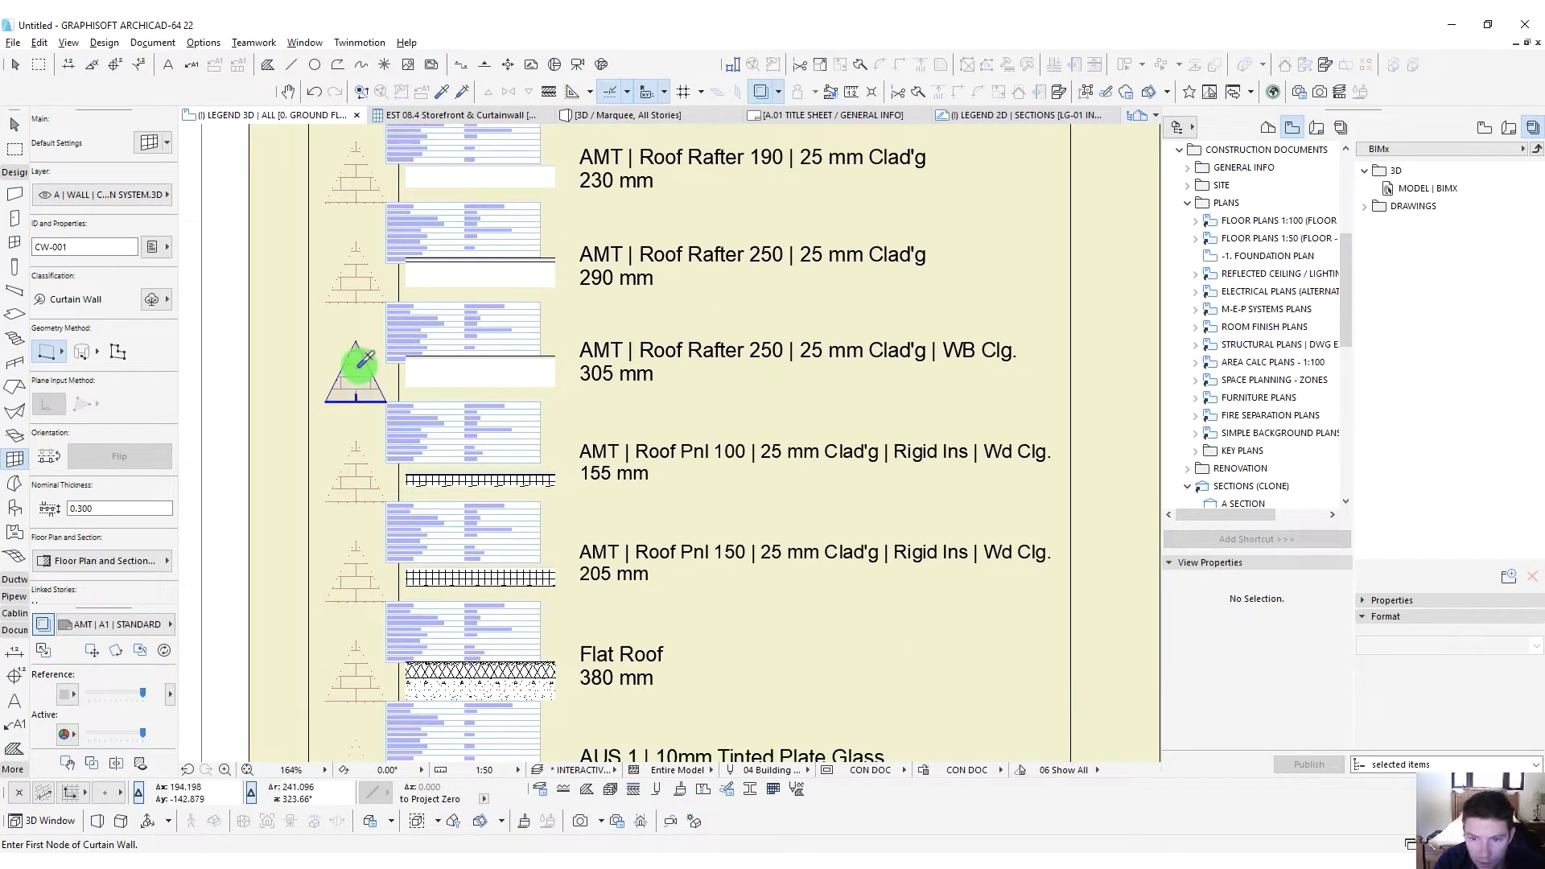
alt+click(357, 365)
scroll(739, 386, down, 6)
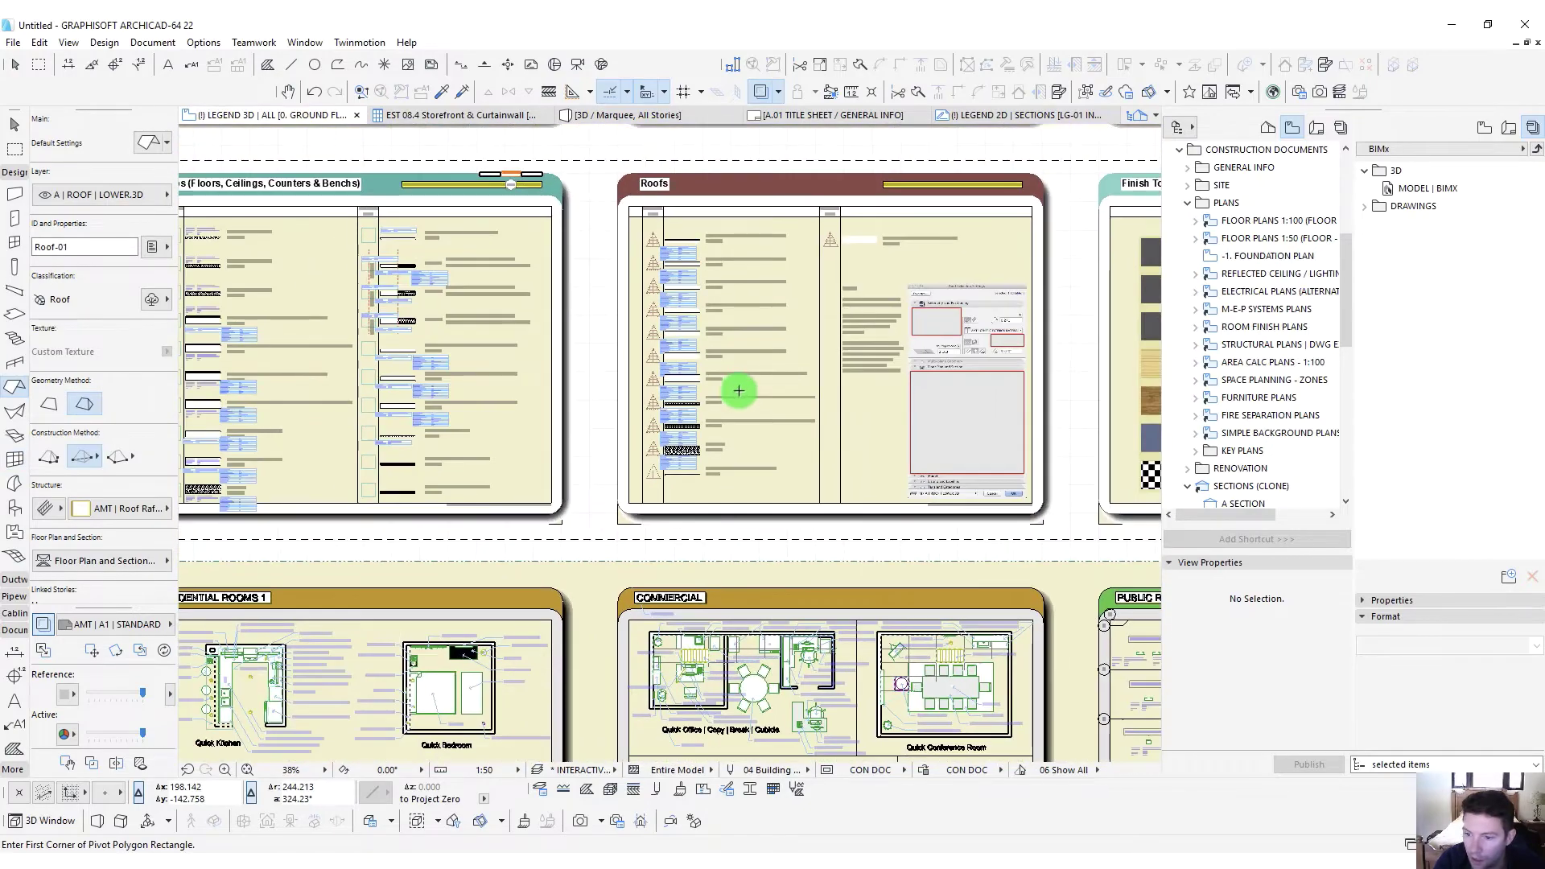
scroll(688, 436, down, 4)
scroll(638, 432, down, 3)
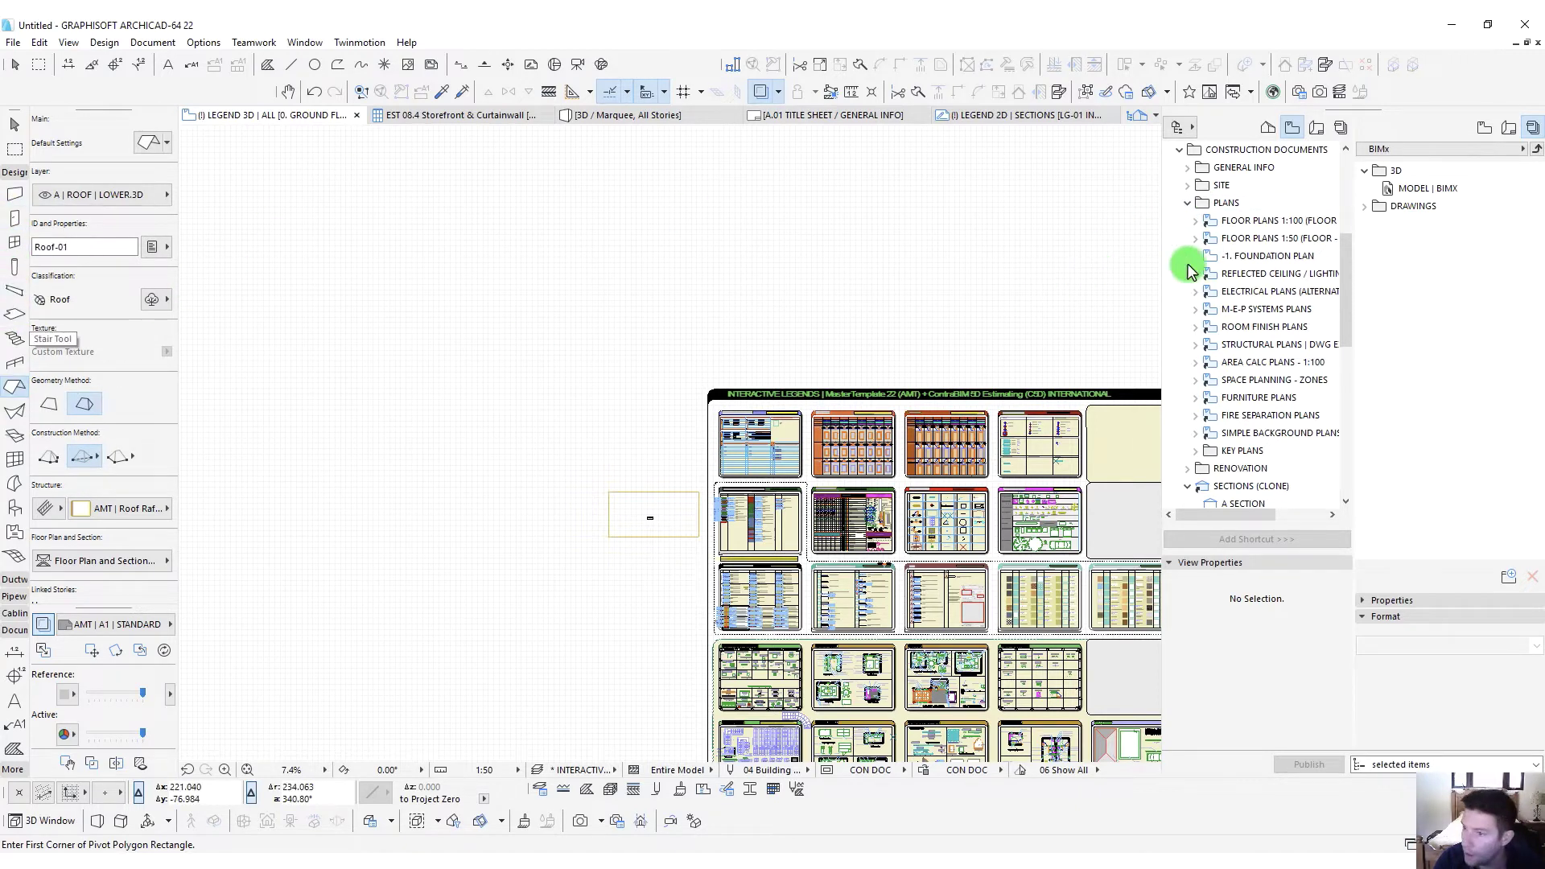
Open the ground floor plan from FLOOR PLANS 1:50 and hide the traced reference underlay
click(1188, 203)
click(1188, 206)
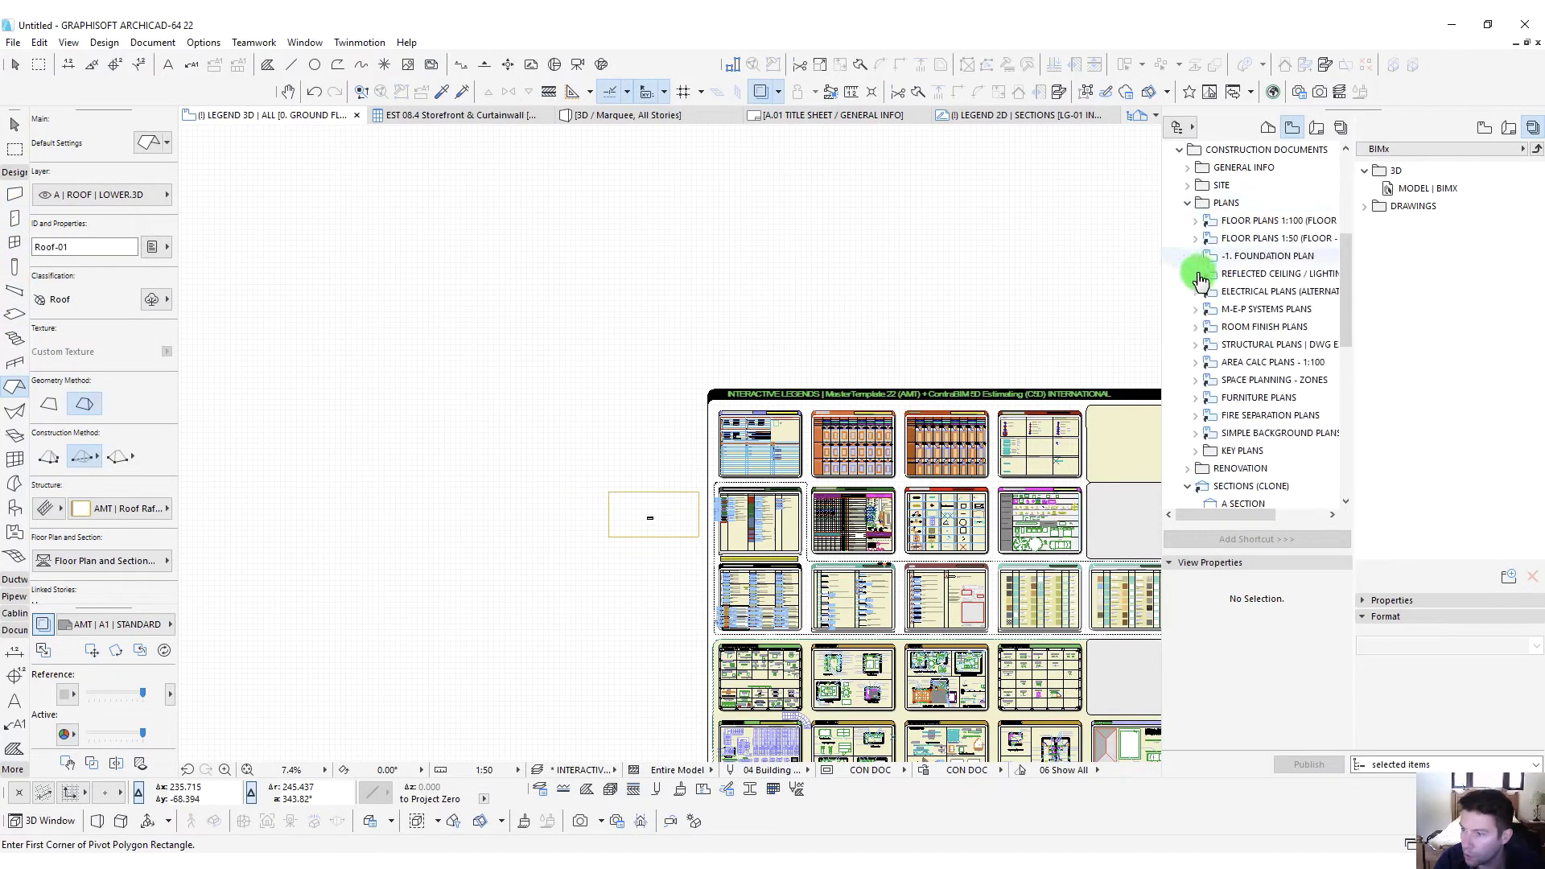
click(1194, 240)
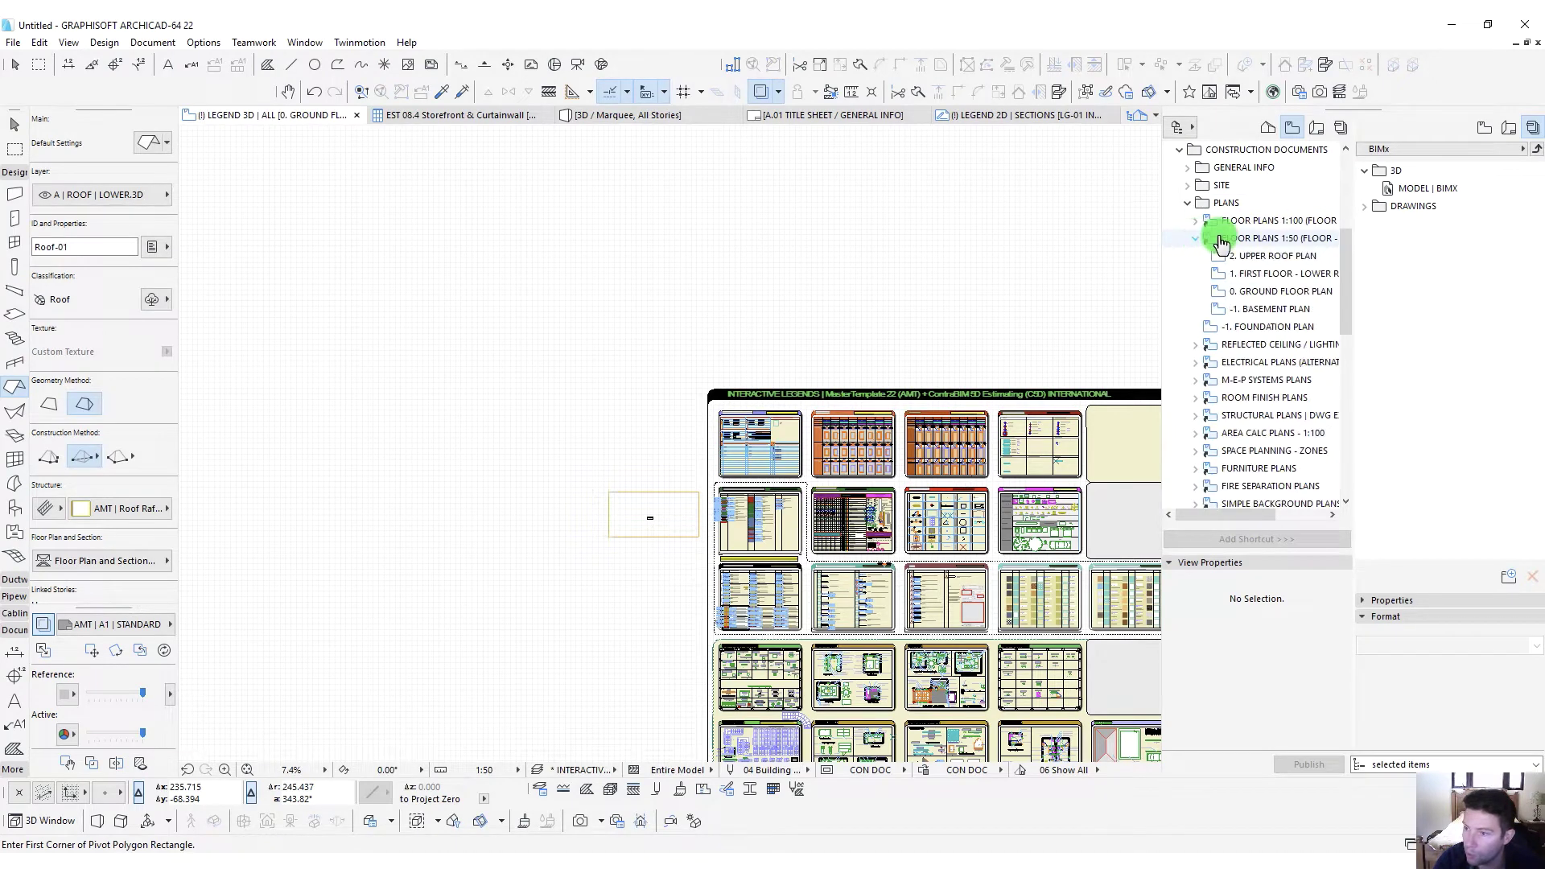
double_click(1249, 291)
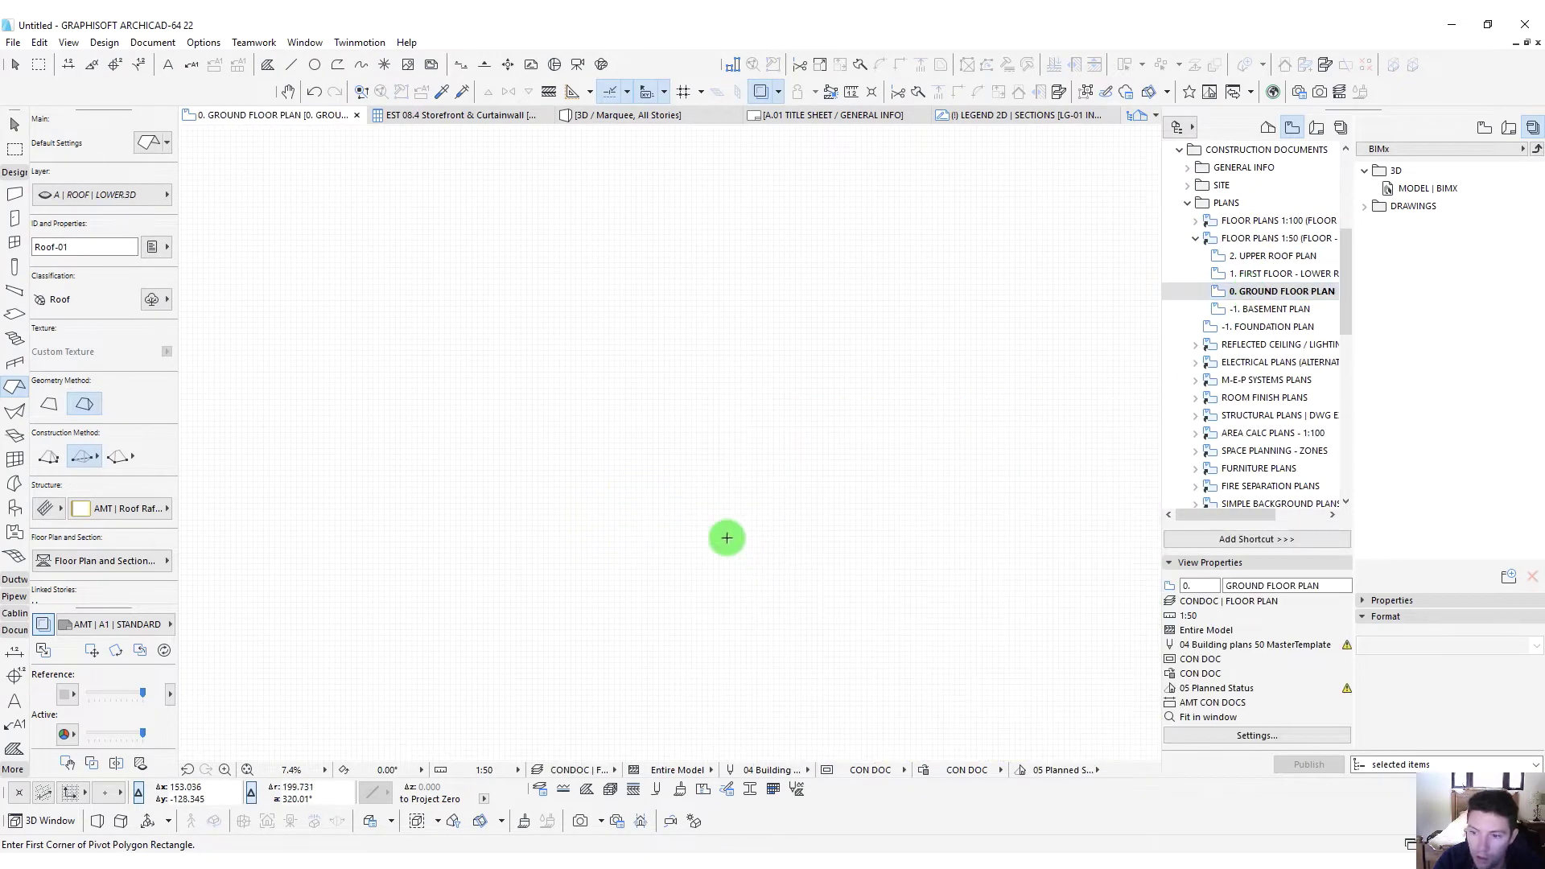
scroll(537, 512, down, 2)
scroll(345, 252, up, 6)
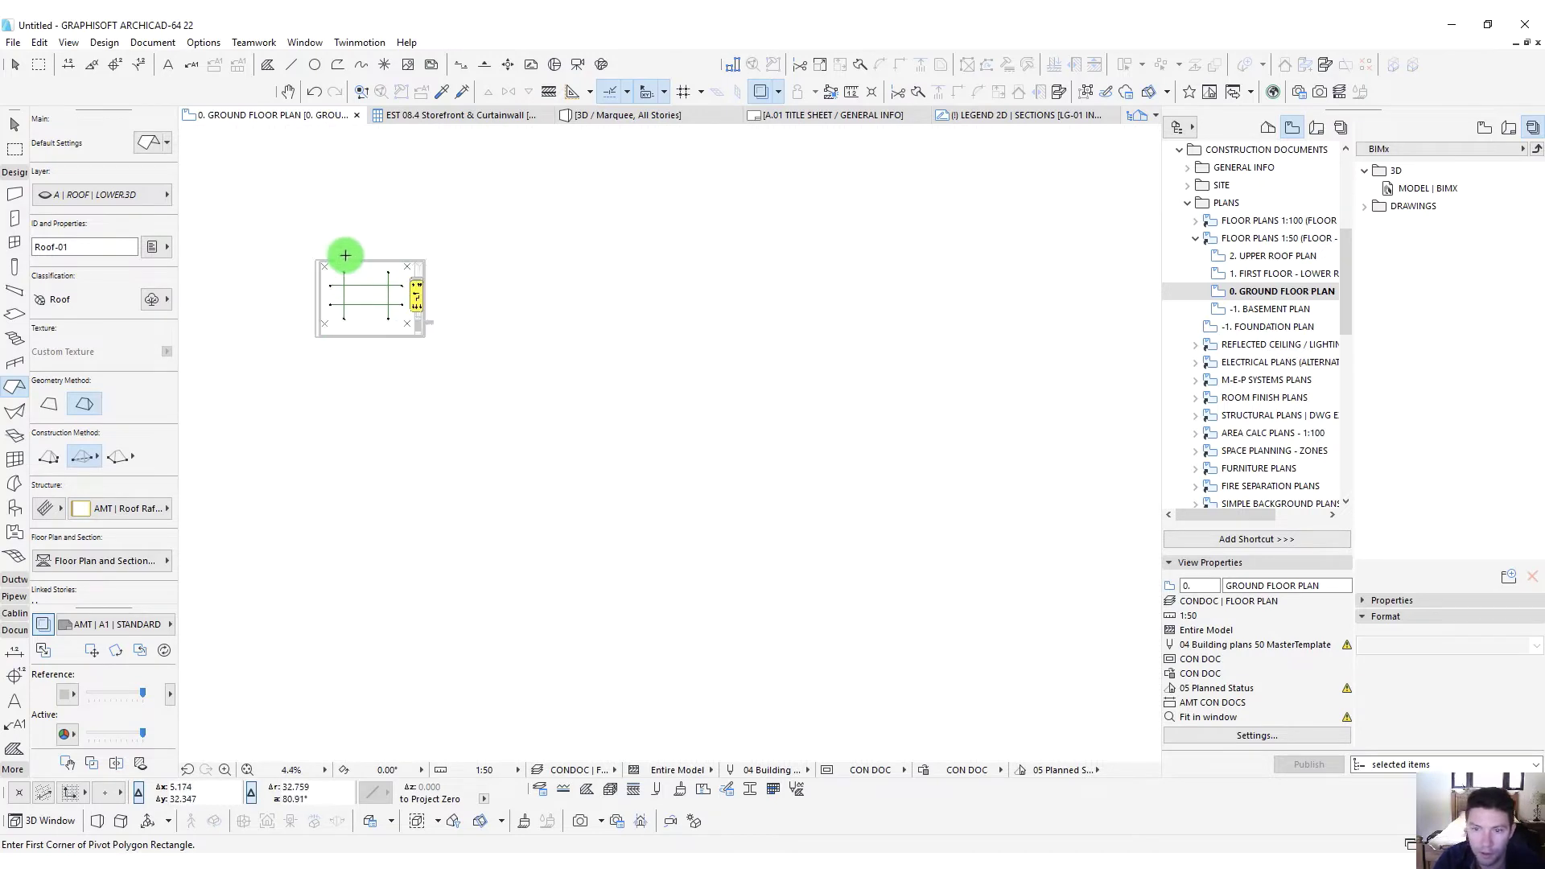
middle_drag(376, 343, 557, 347)
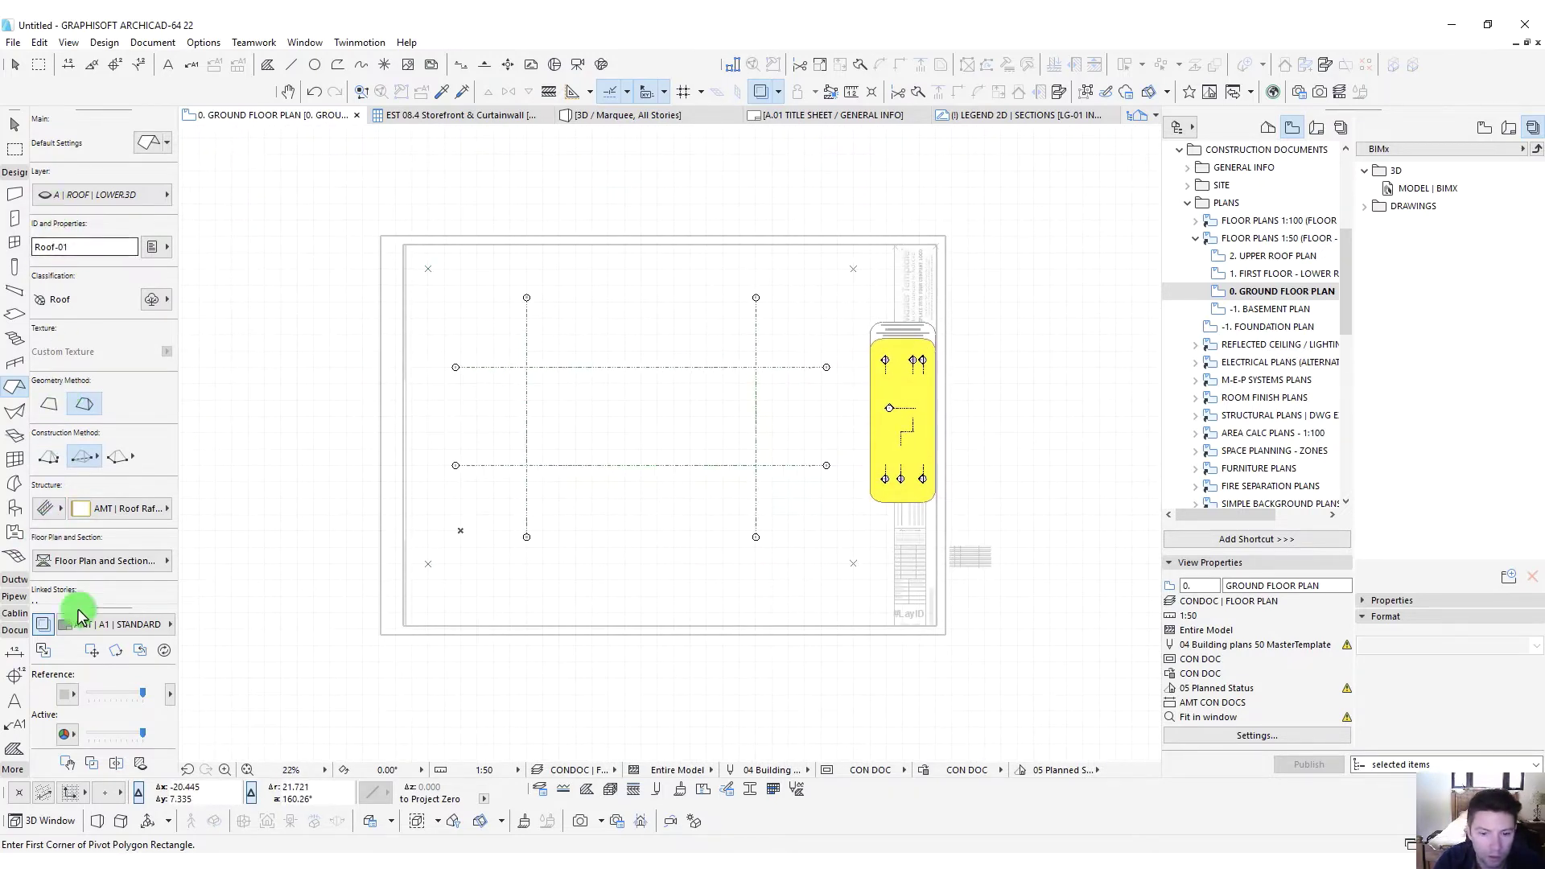
click(45, 628)
scroll(578, 420, up, 2)
middle_drag(716, 459, 671, 503)
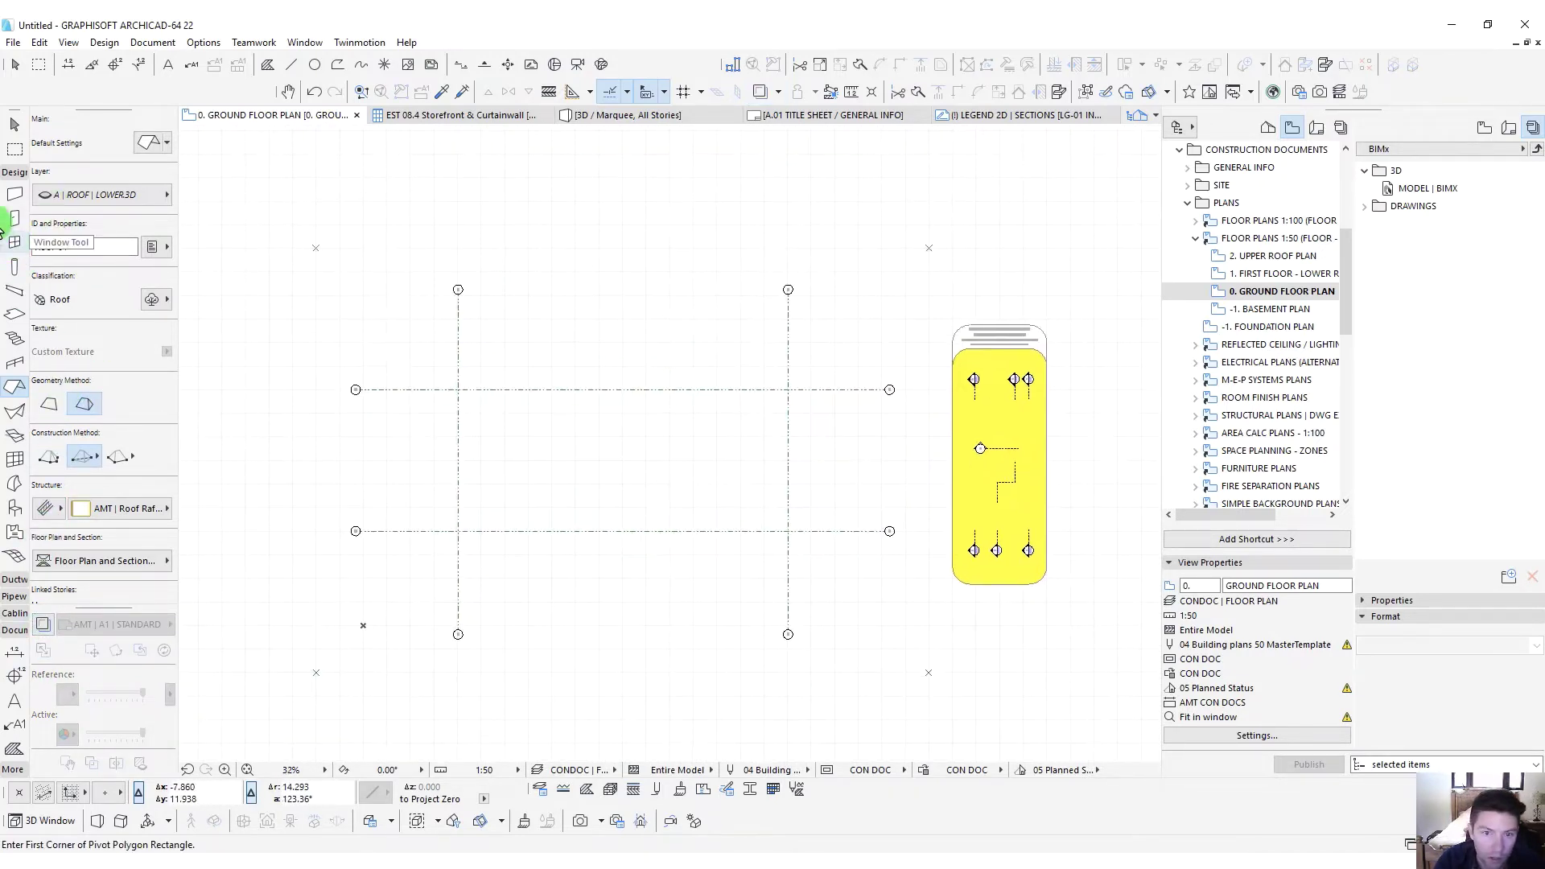
Draw a trial wall from the grid intersection to grid line B, then undo it
click(13, 197)
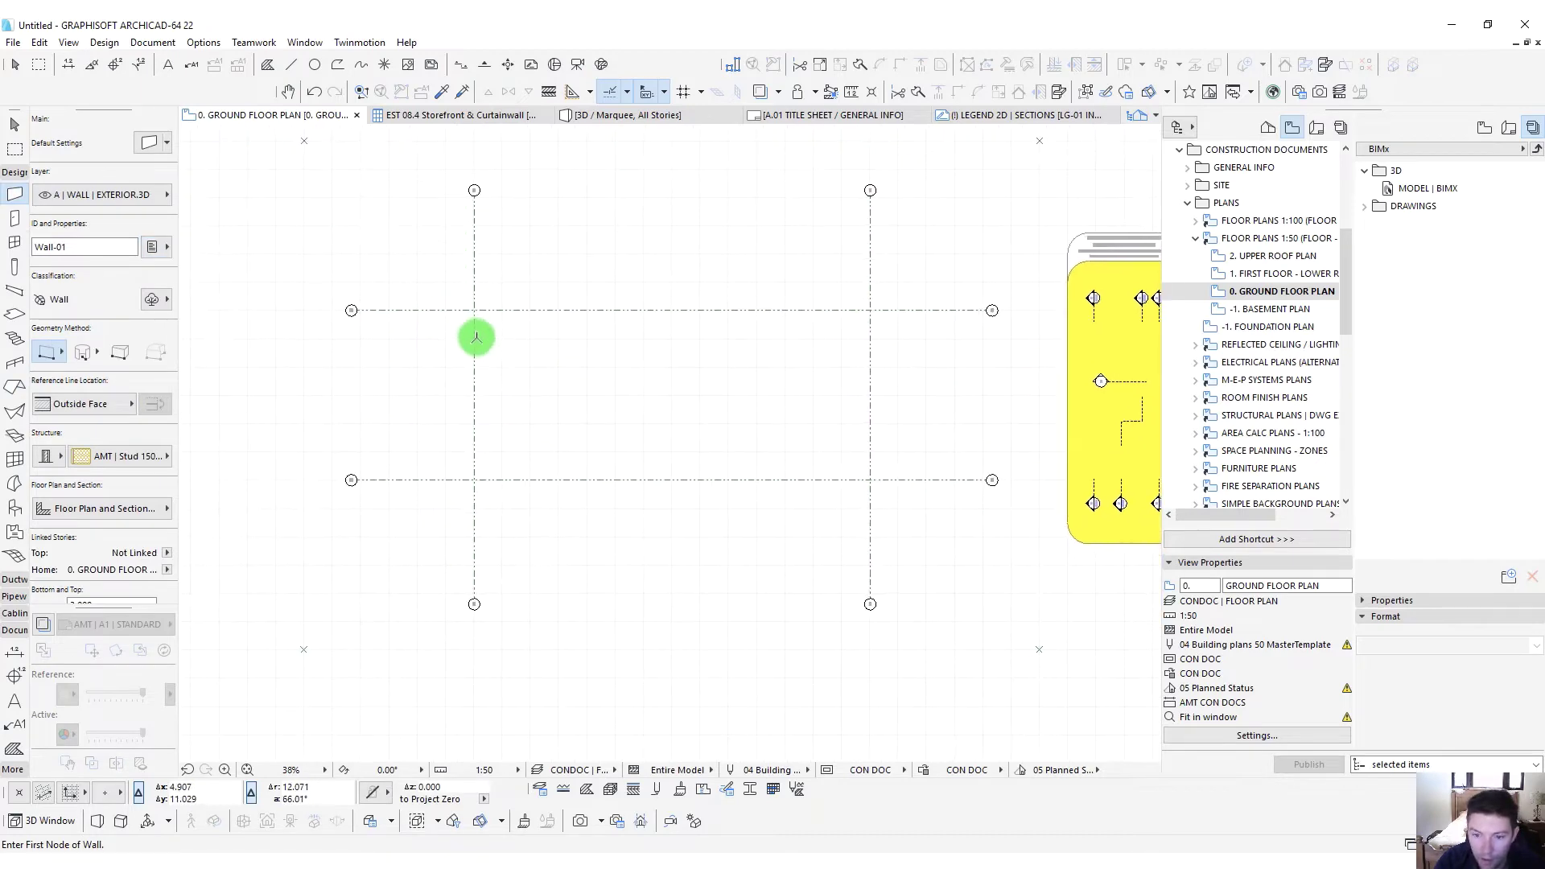
scroll(476, 346, down, 1)
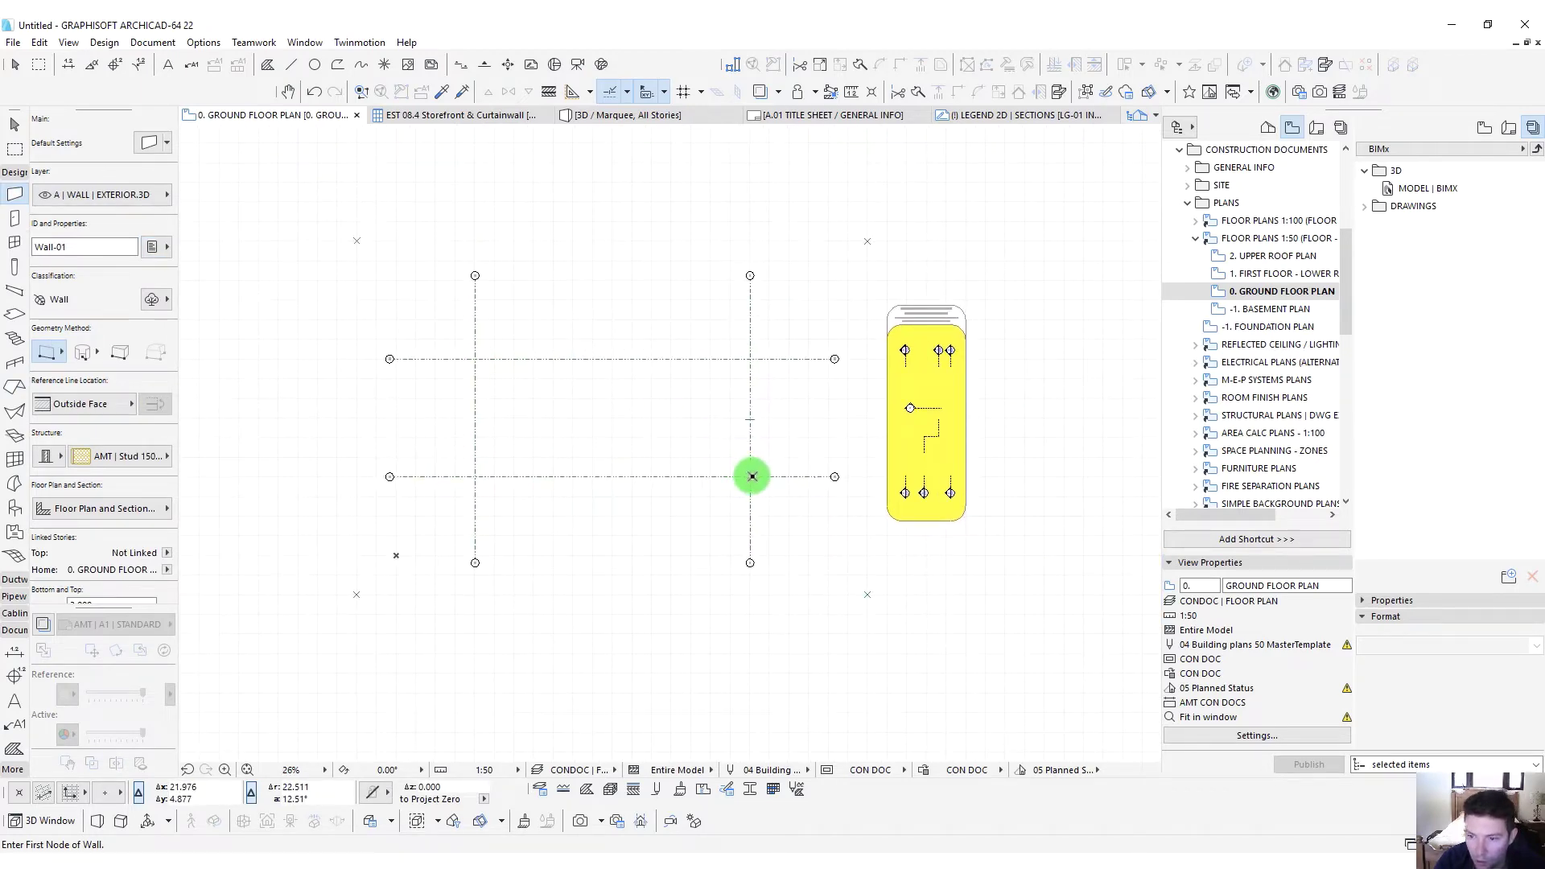
click(750, 475)
scroll(752, 358, up, 5)
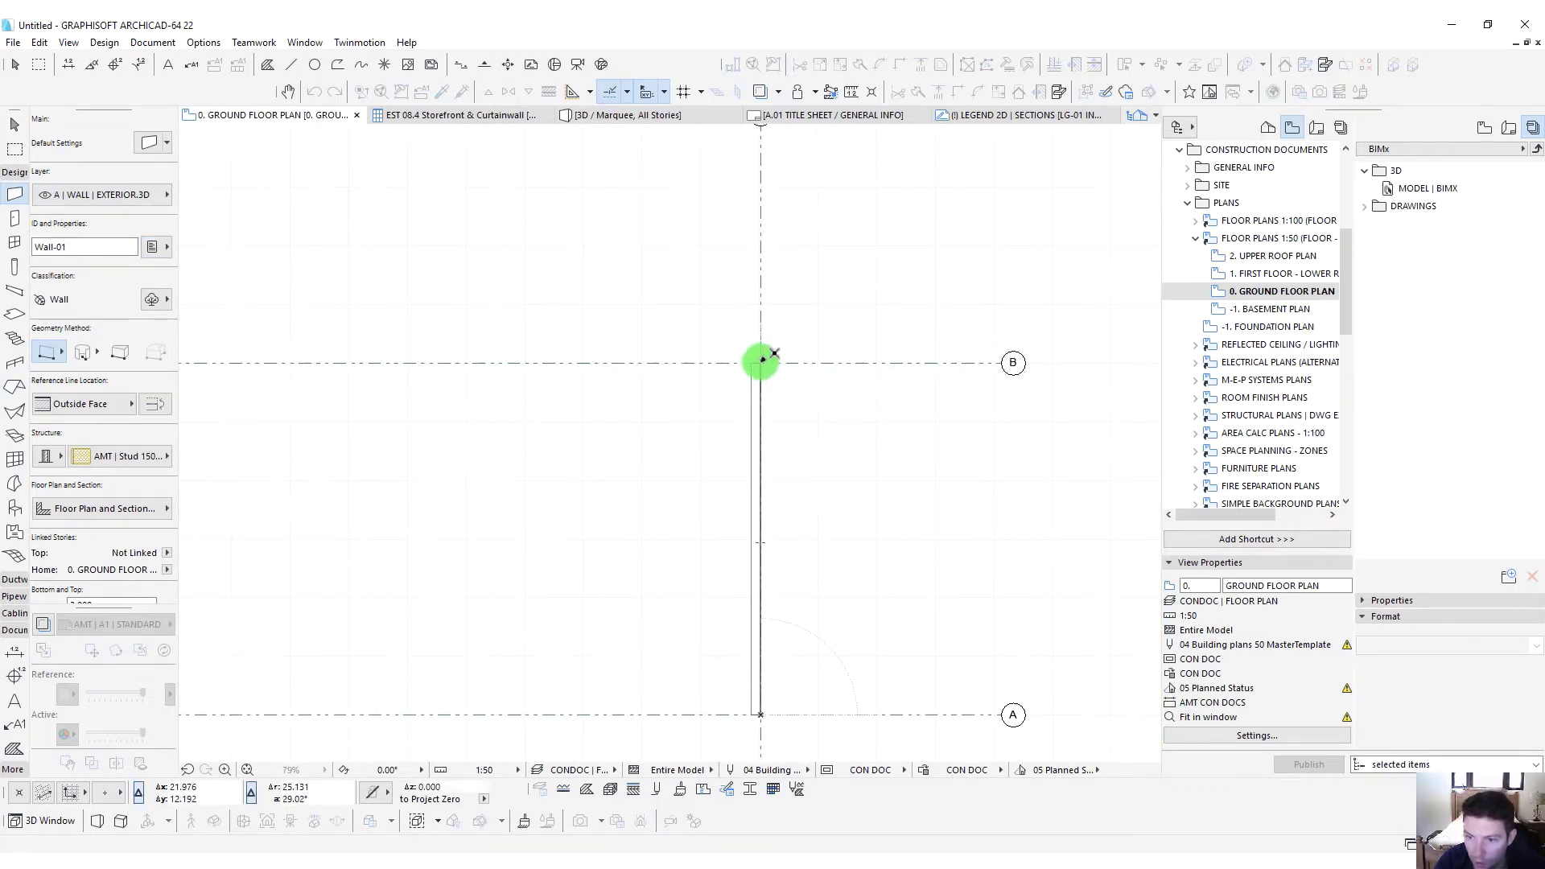
click(761, 363)
middle_drag(531, 401, 727, 362)
key(ctrl+z)
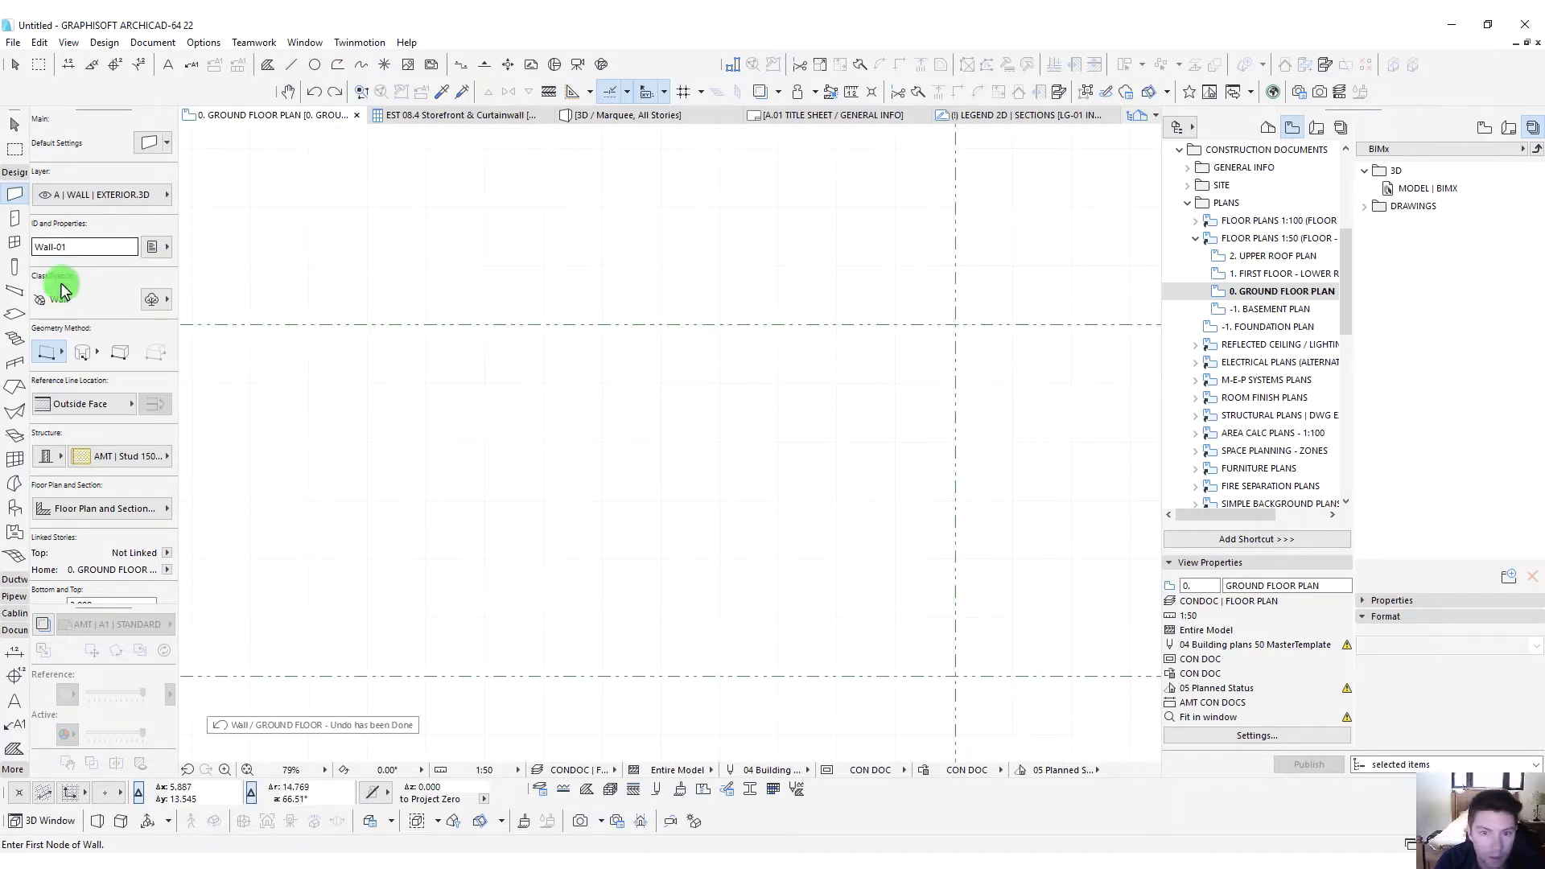
Draw the exterior walls as one polygonal chain up the right side and along grid line B
click(62, 352)
click(136, 336)
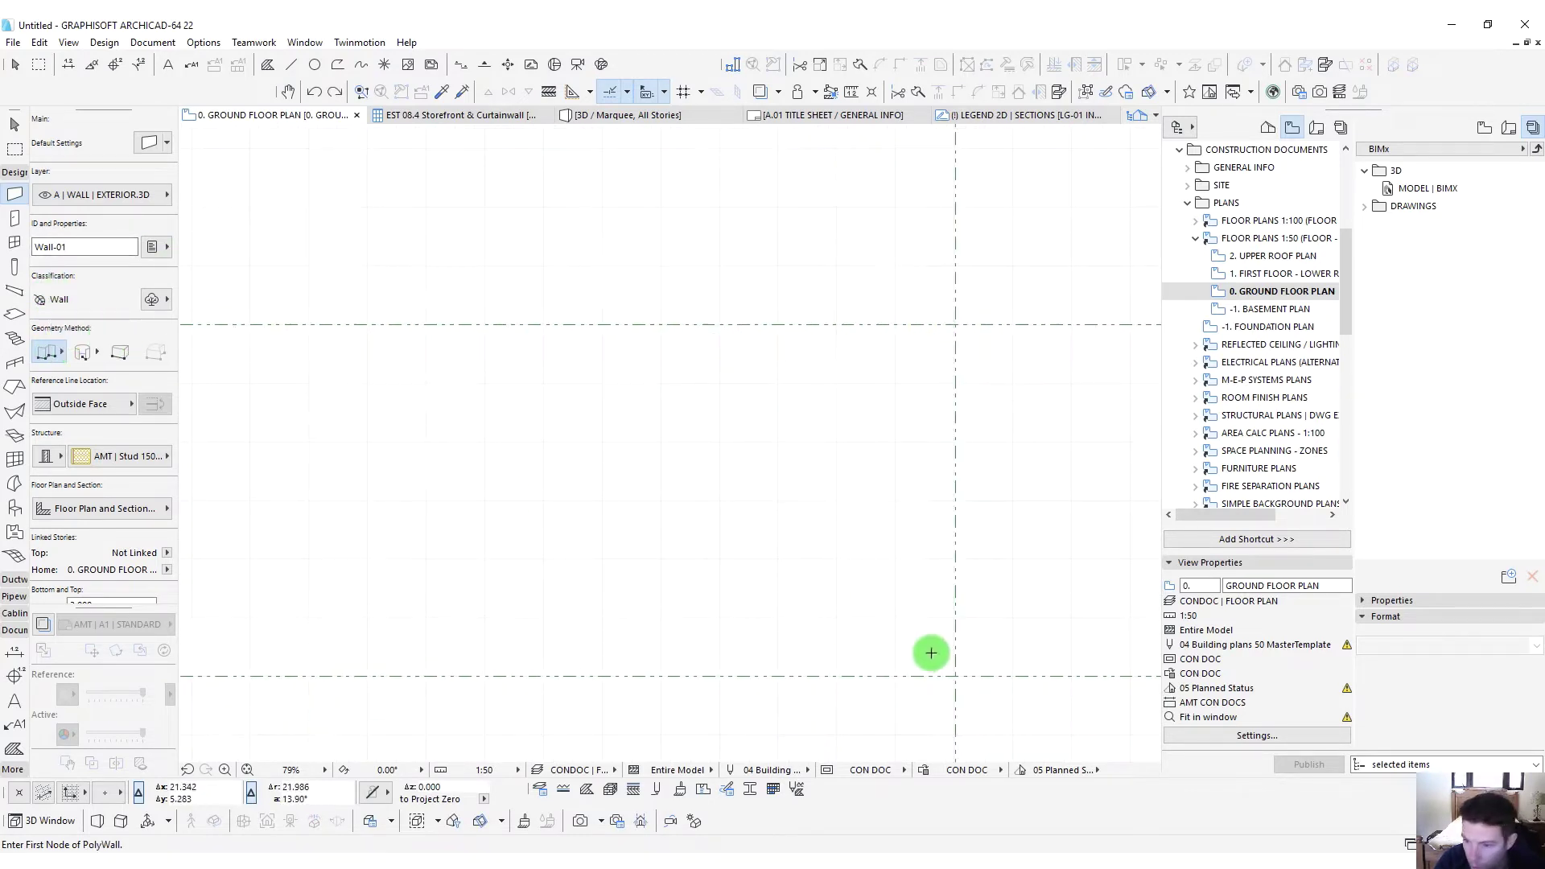
click(878, 676)
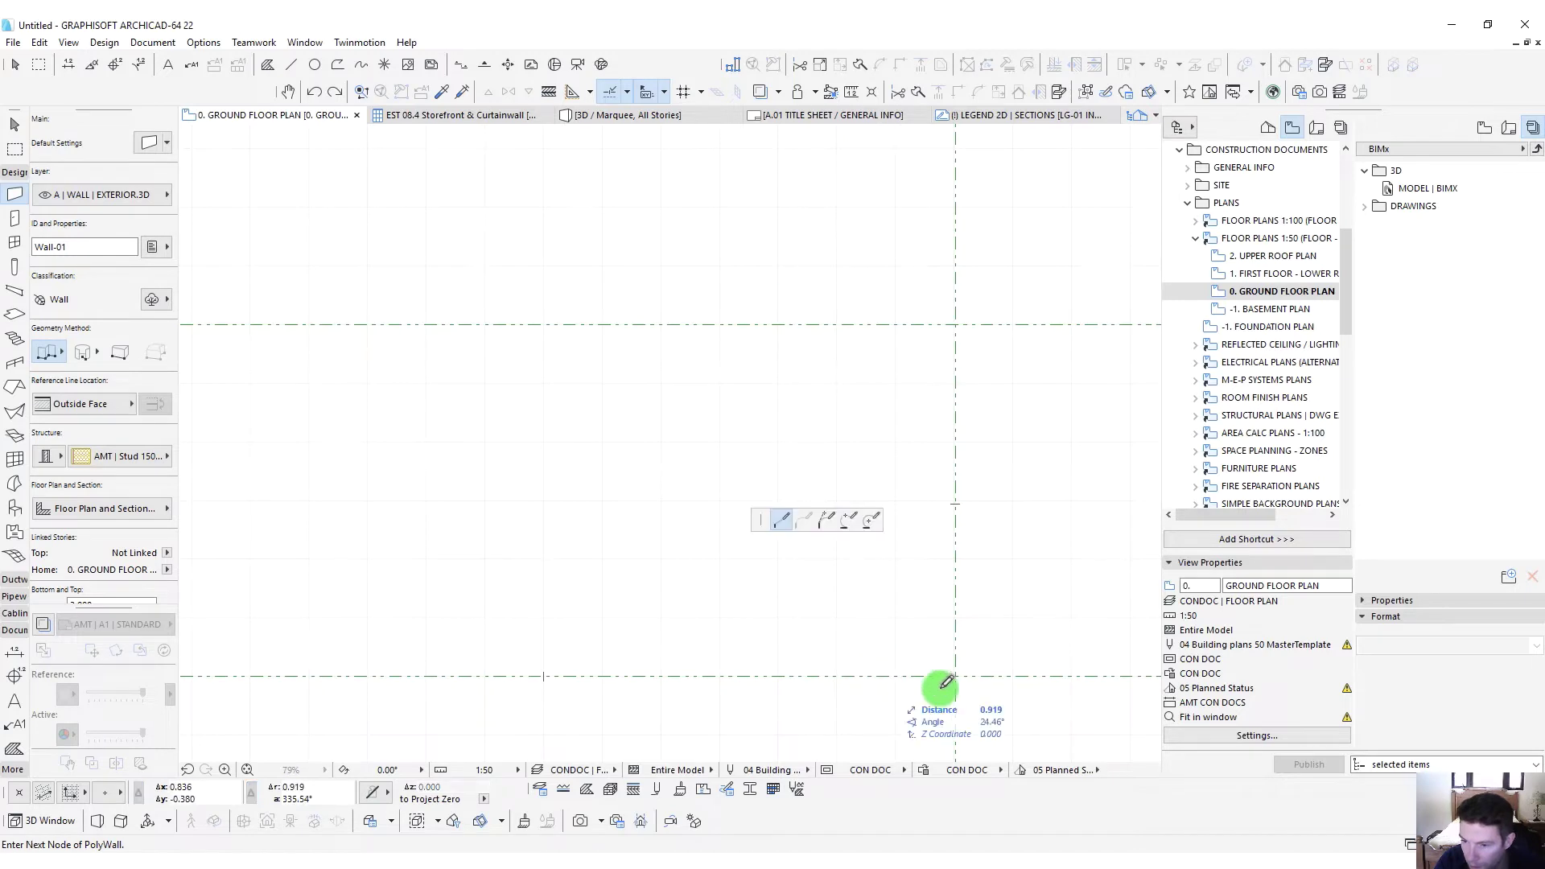
click(955, 324)
shift+scroll(483, 337, left, 3)
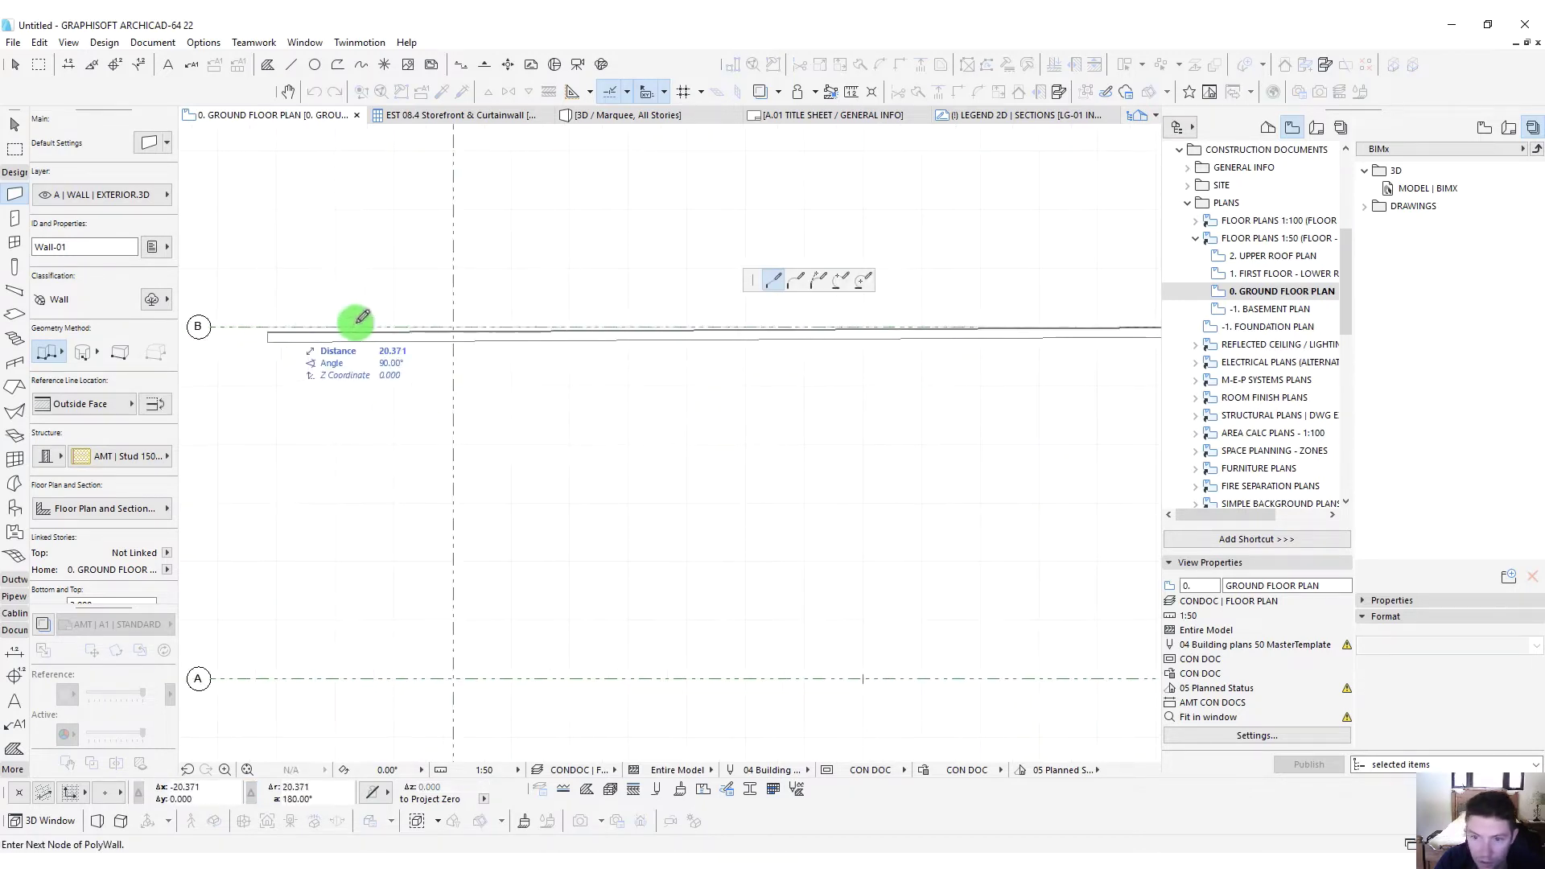
click(455, 322)
double_click(451, 421)
scroll(453, 422, down, 1)
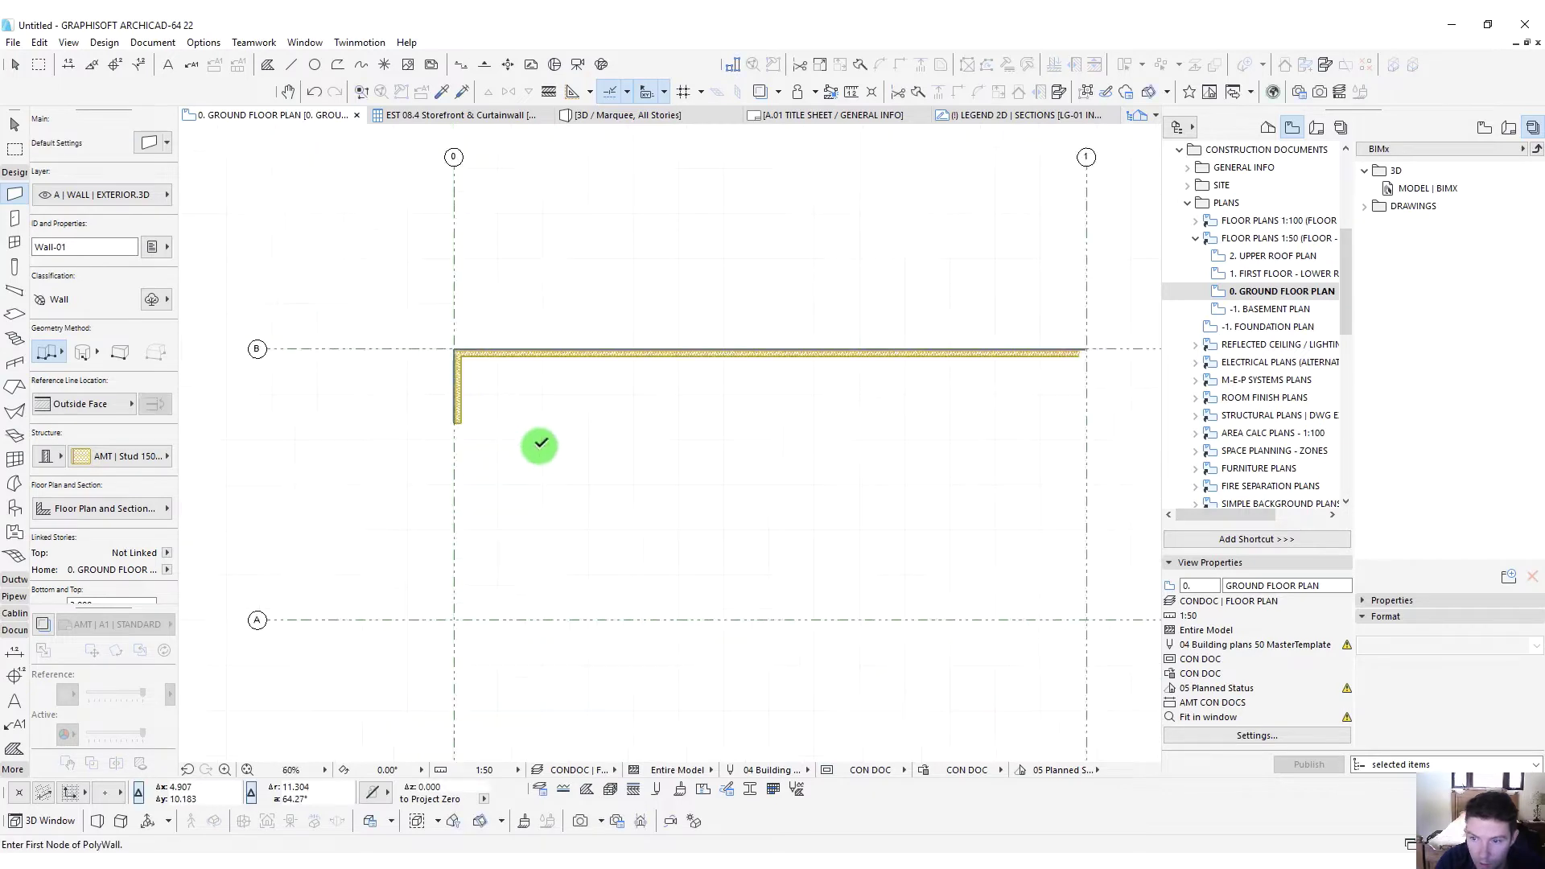
scroll(539, 445, down, 1)
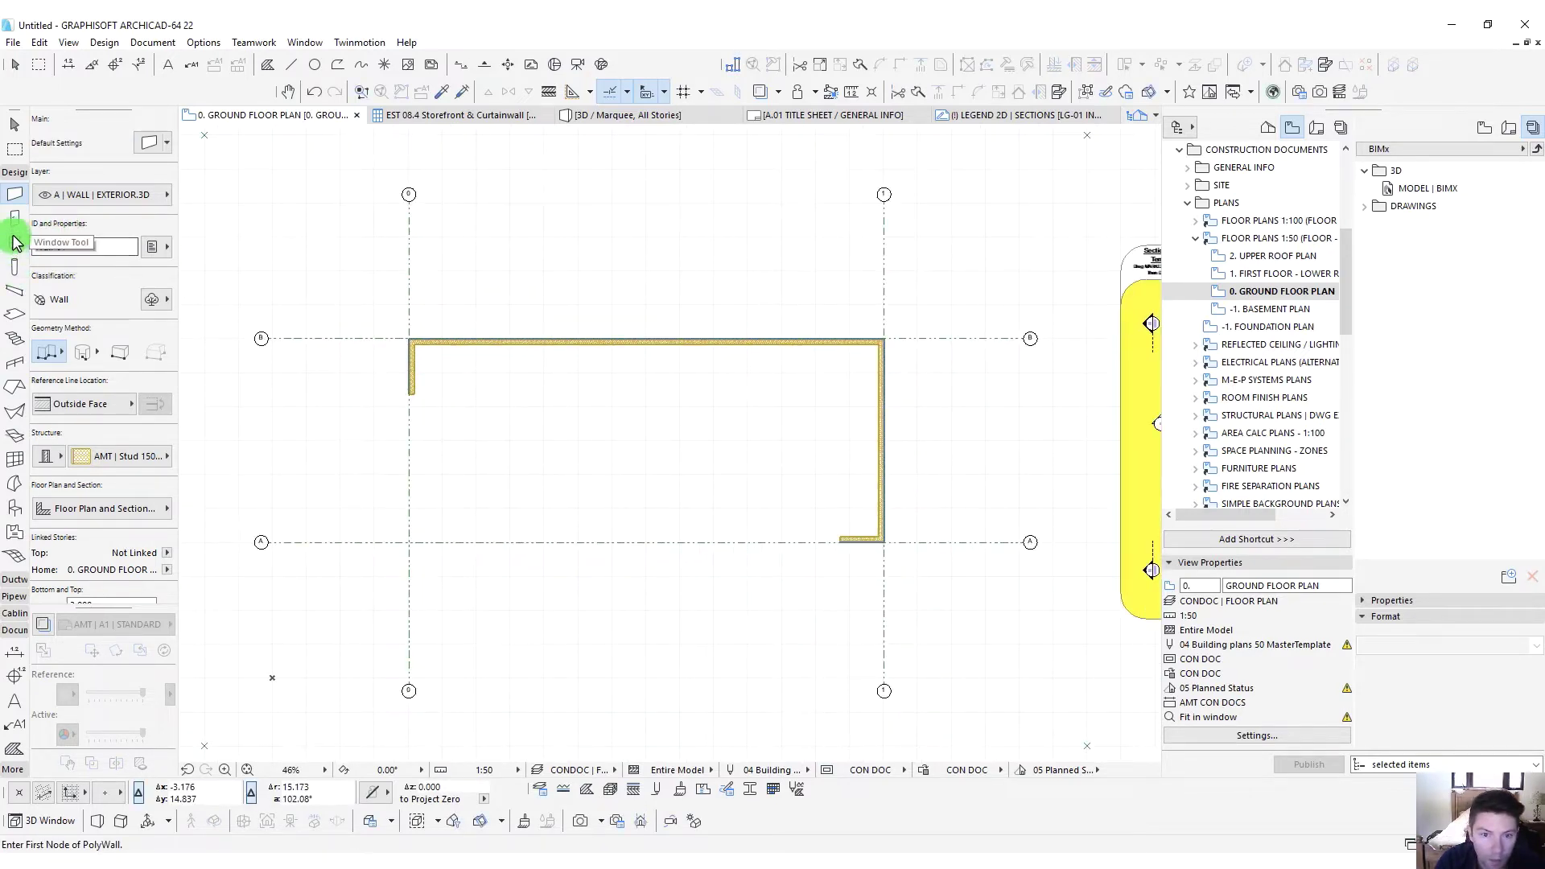
Draw a curtain wall from the wall's lower end, then undo the misplaced result
click(14, 458)
scroll(294, 368, up, 4)
scroll(330, 337, up, 3)
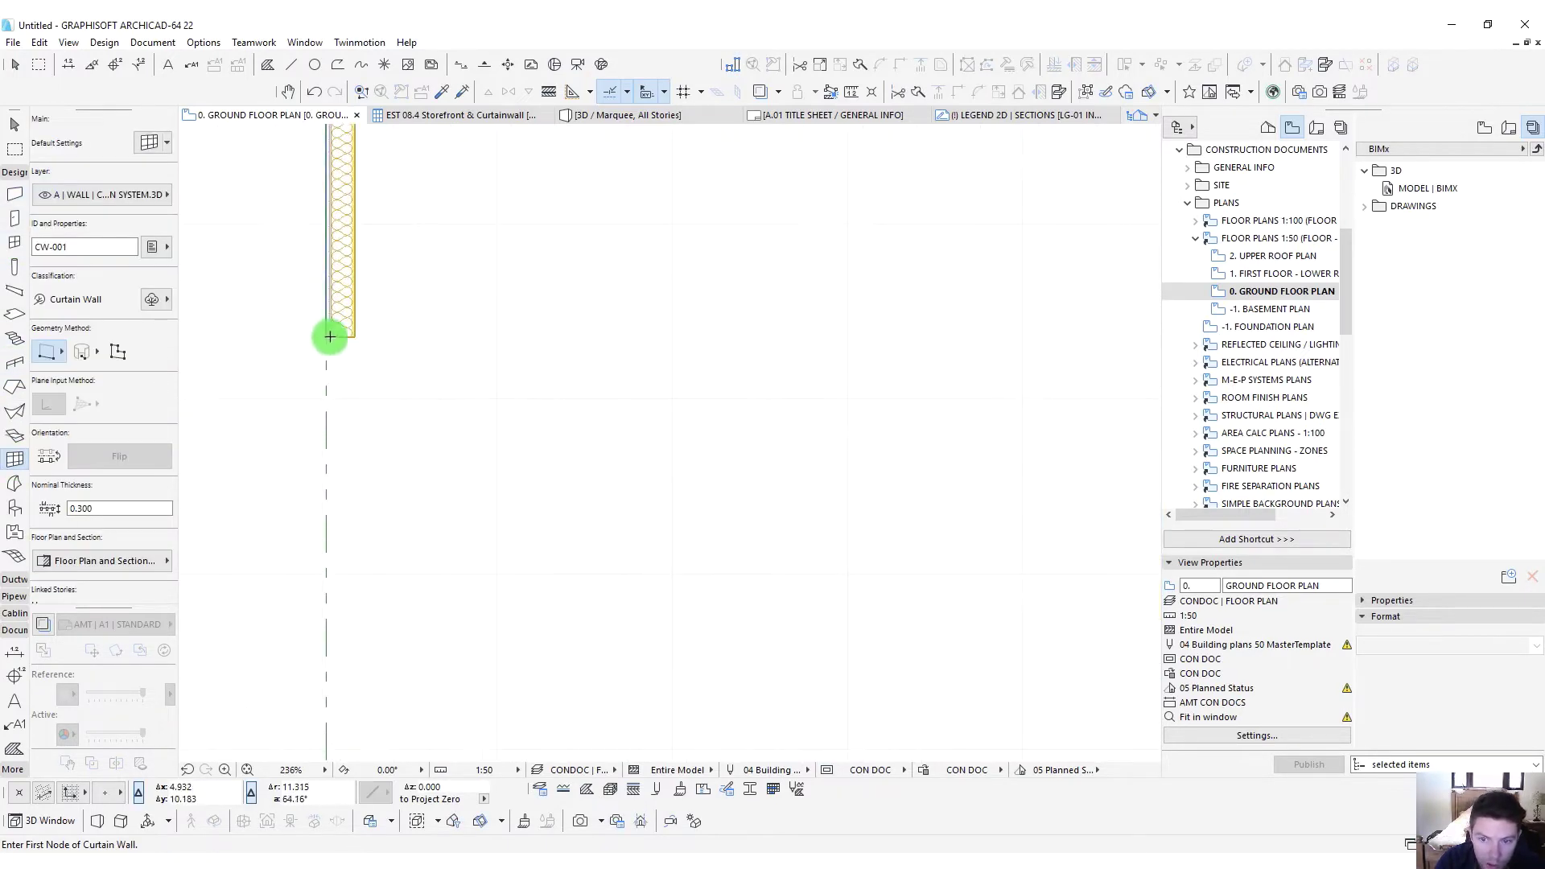
click(332, 337)
scroll(328, 426, down, 2)
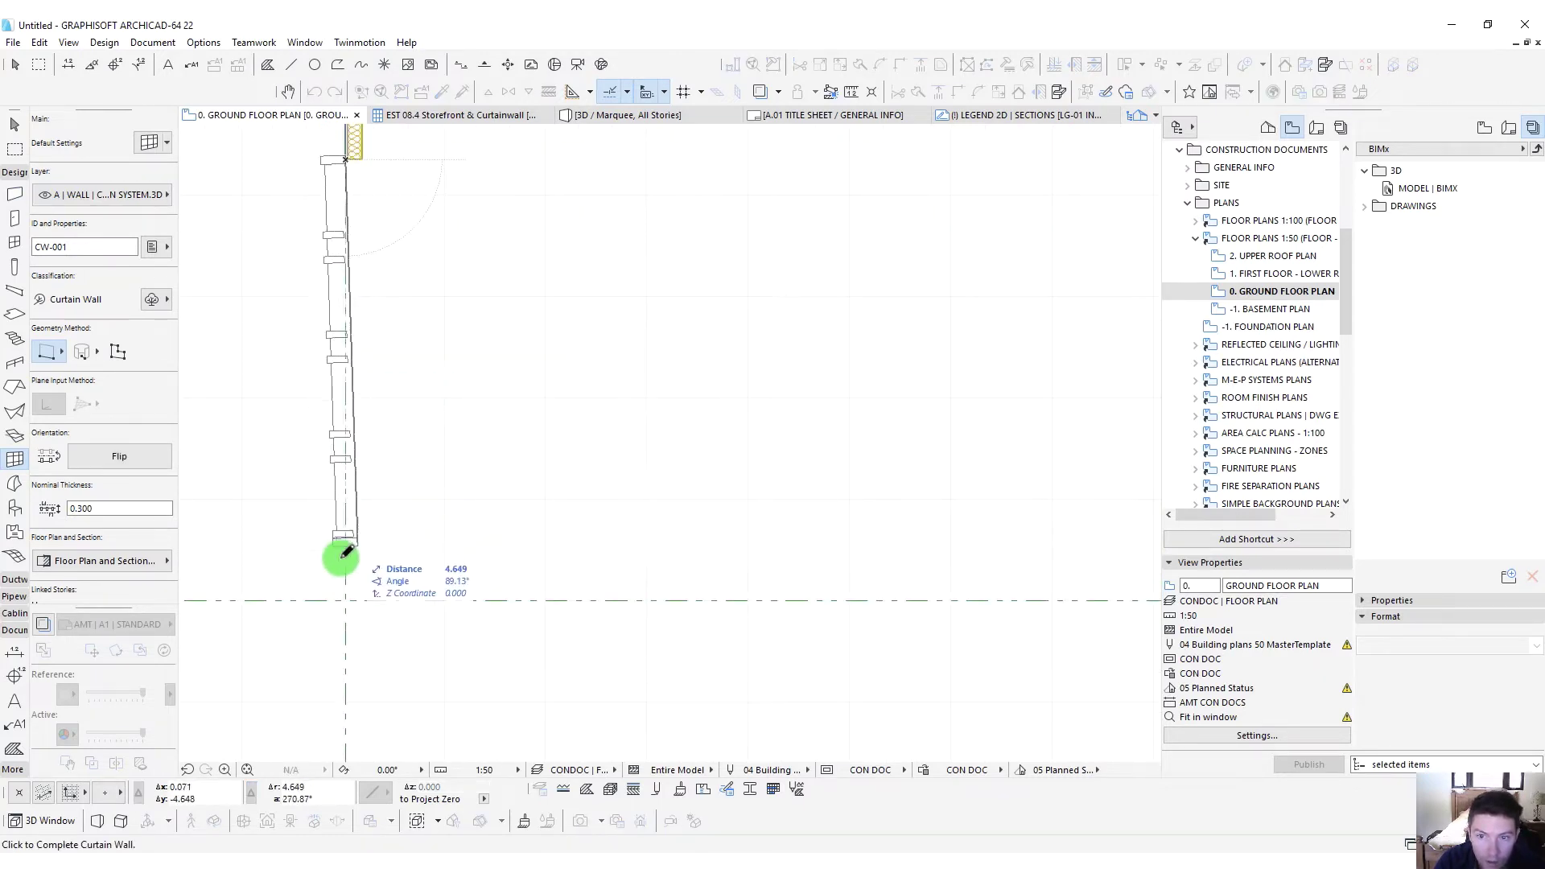
click(344, 600)
key(ctrl+z)
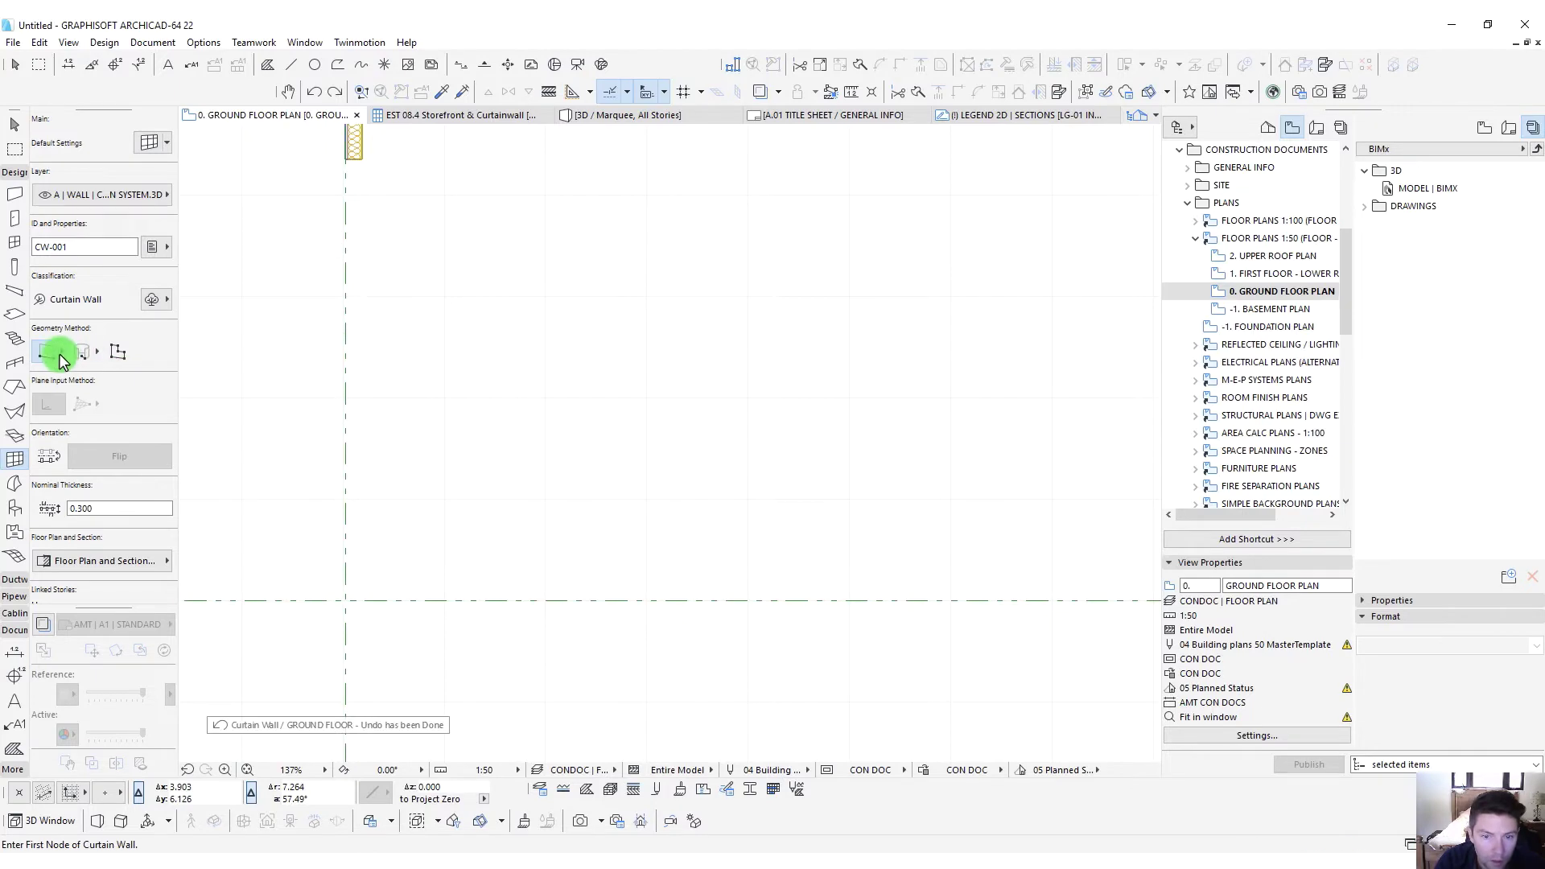
Draw the curtain wall from the bottom wall stub around the bottom-left corner to the left wall
scroll(819, 544, down, 2)
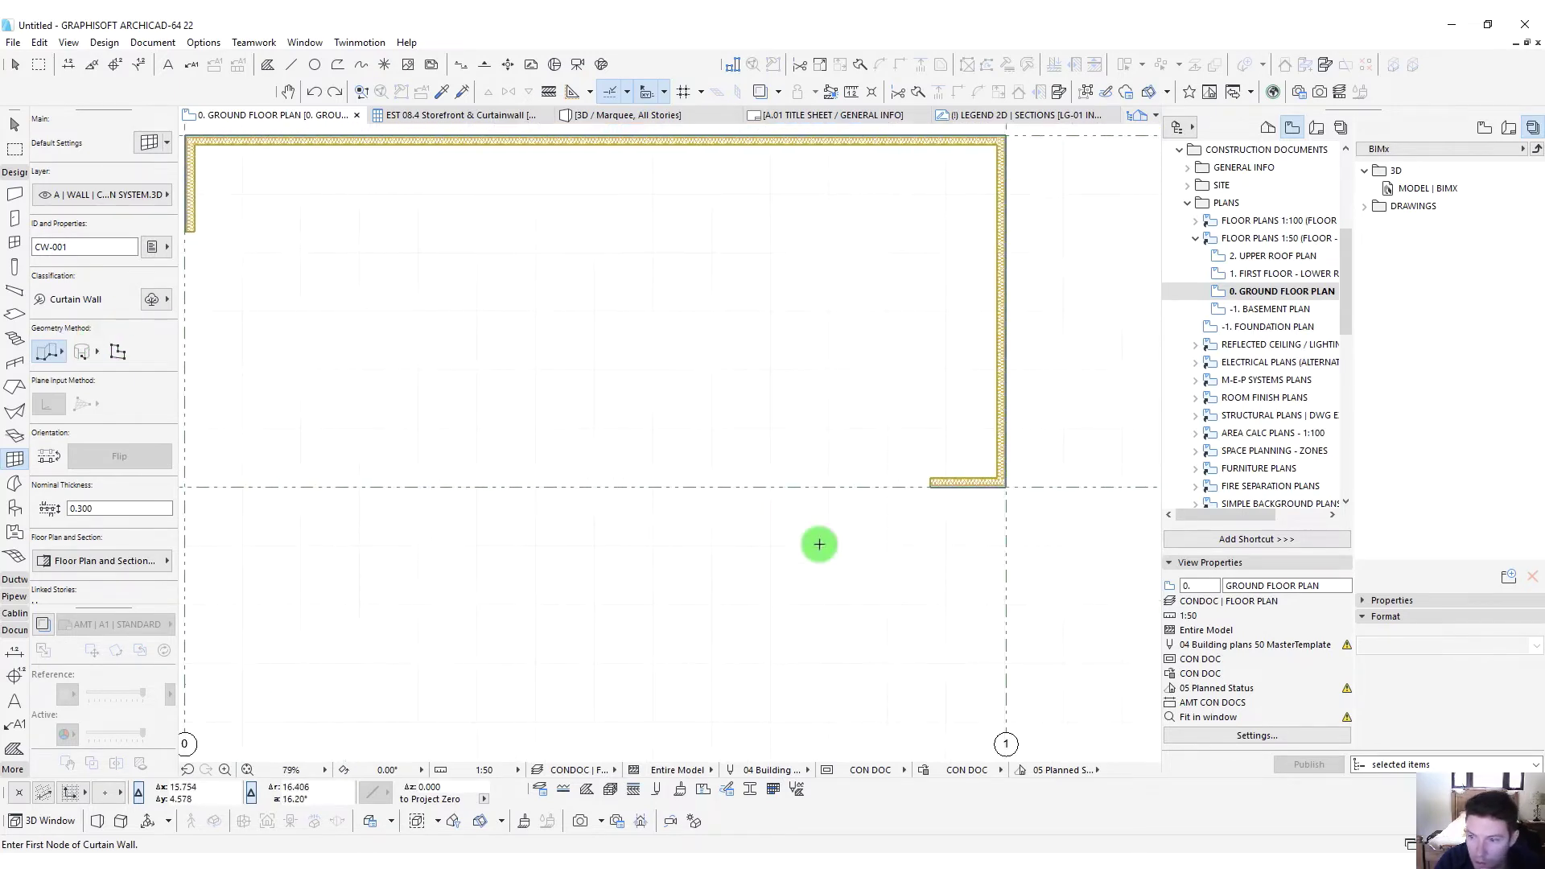
click(932, 487)
scroll(635, 497, up, 4)
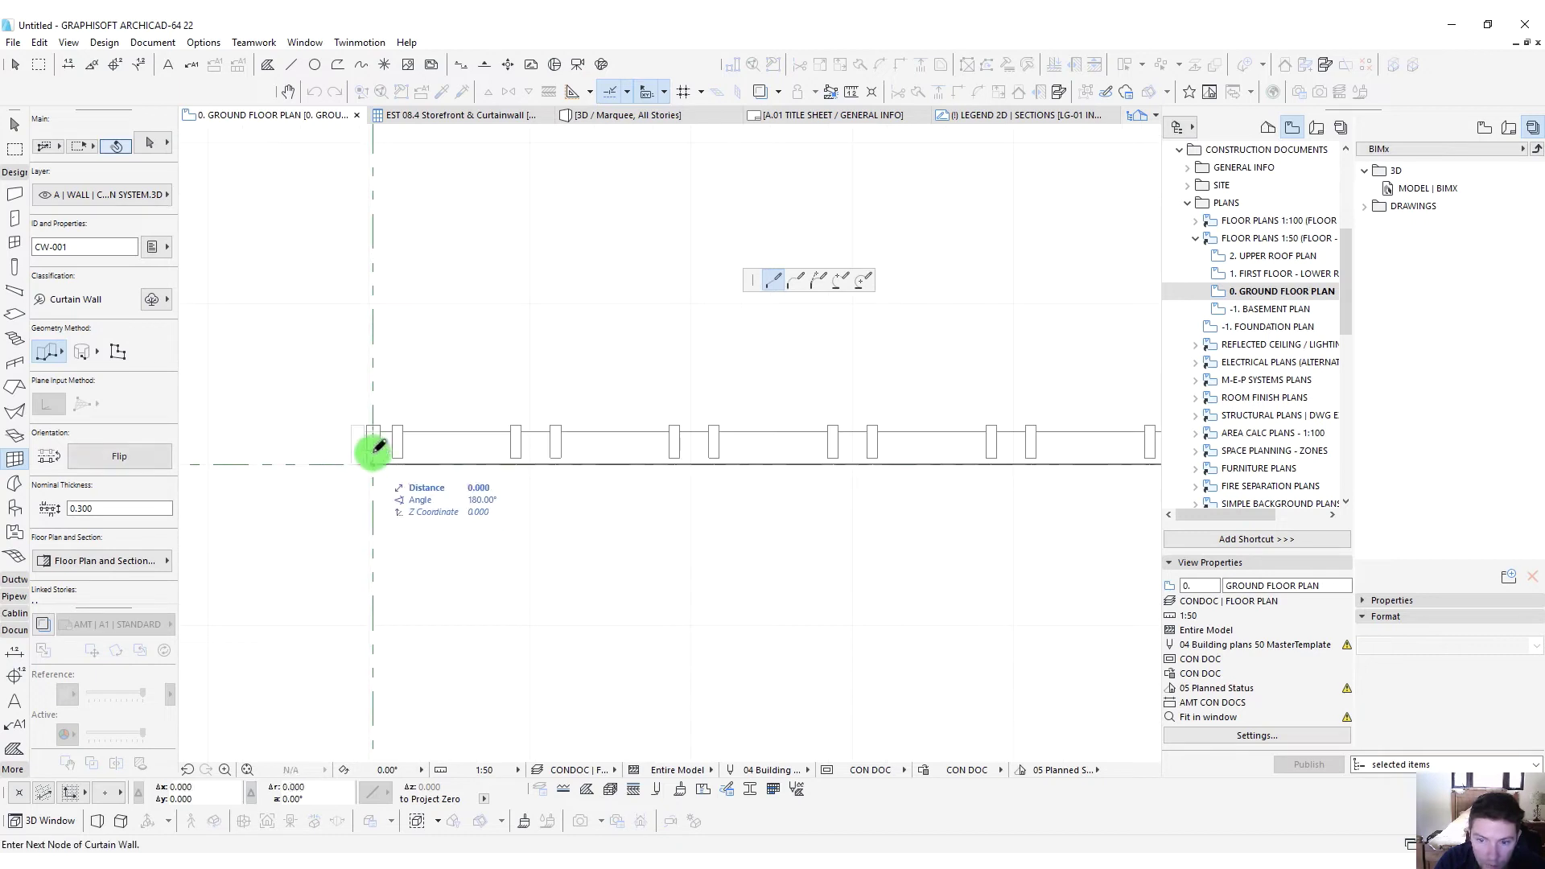
middle_drag(386, 259, 392, 367)
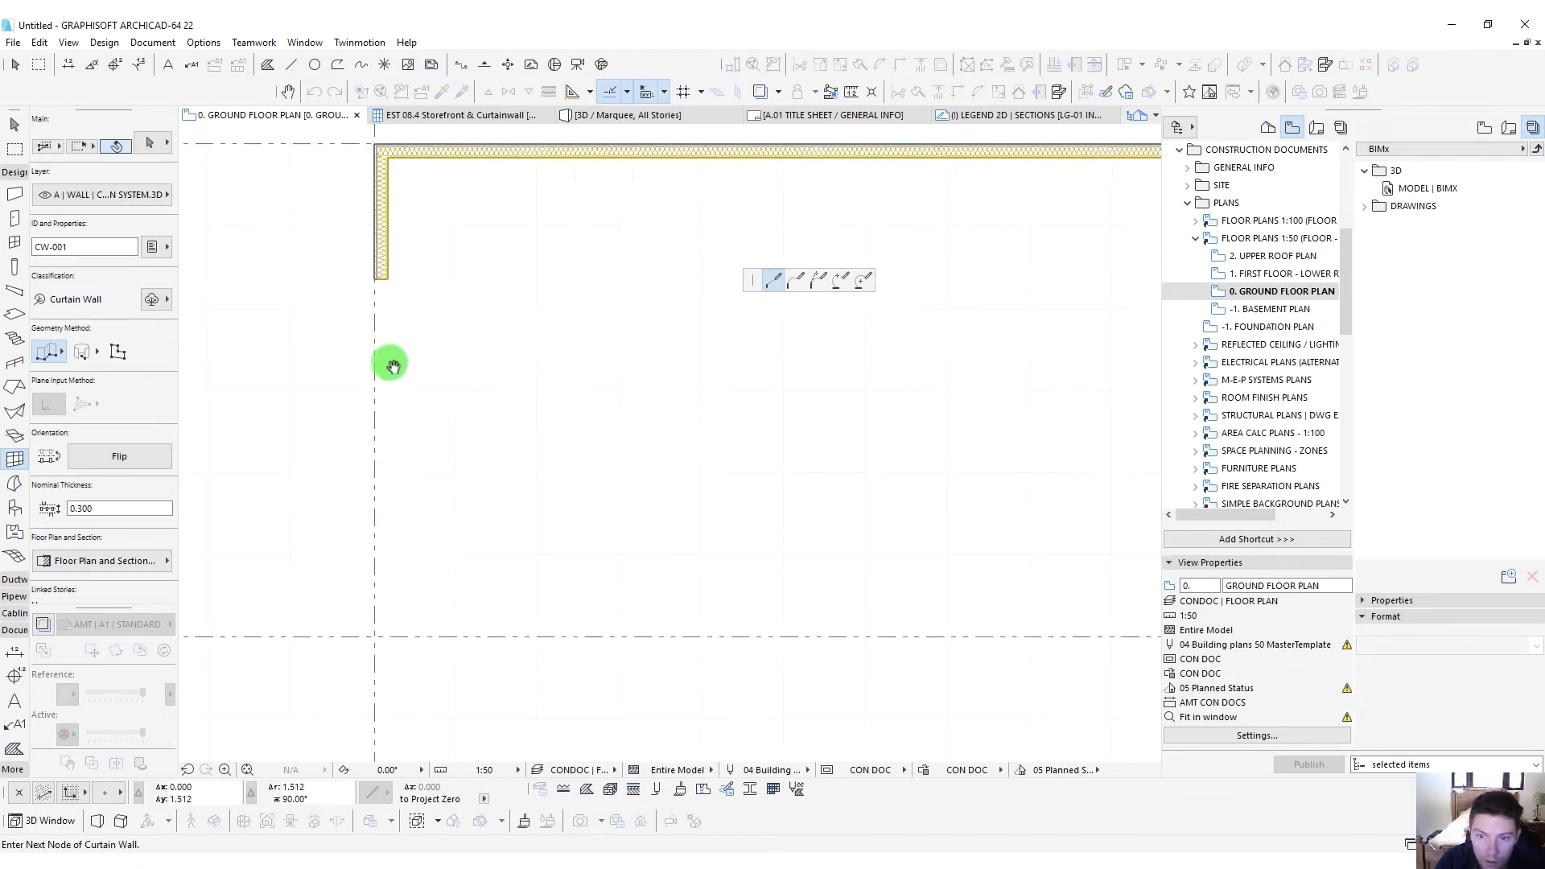
double_click(381, 276)
scroll(414, 379, down, 3)
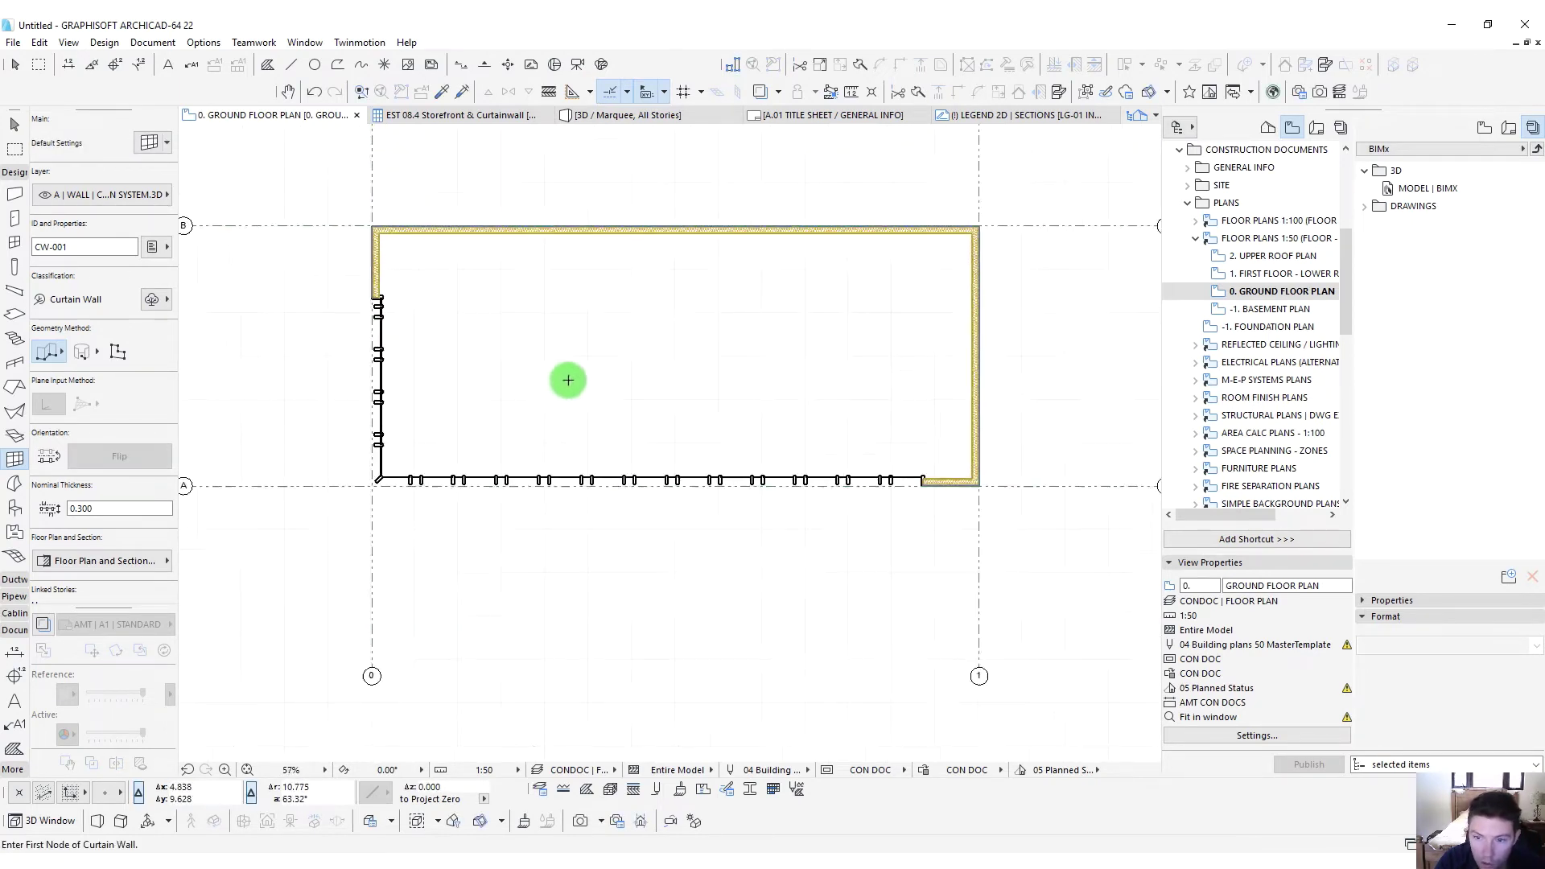
scroll(857, 436, up, 7)
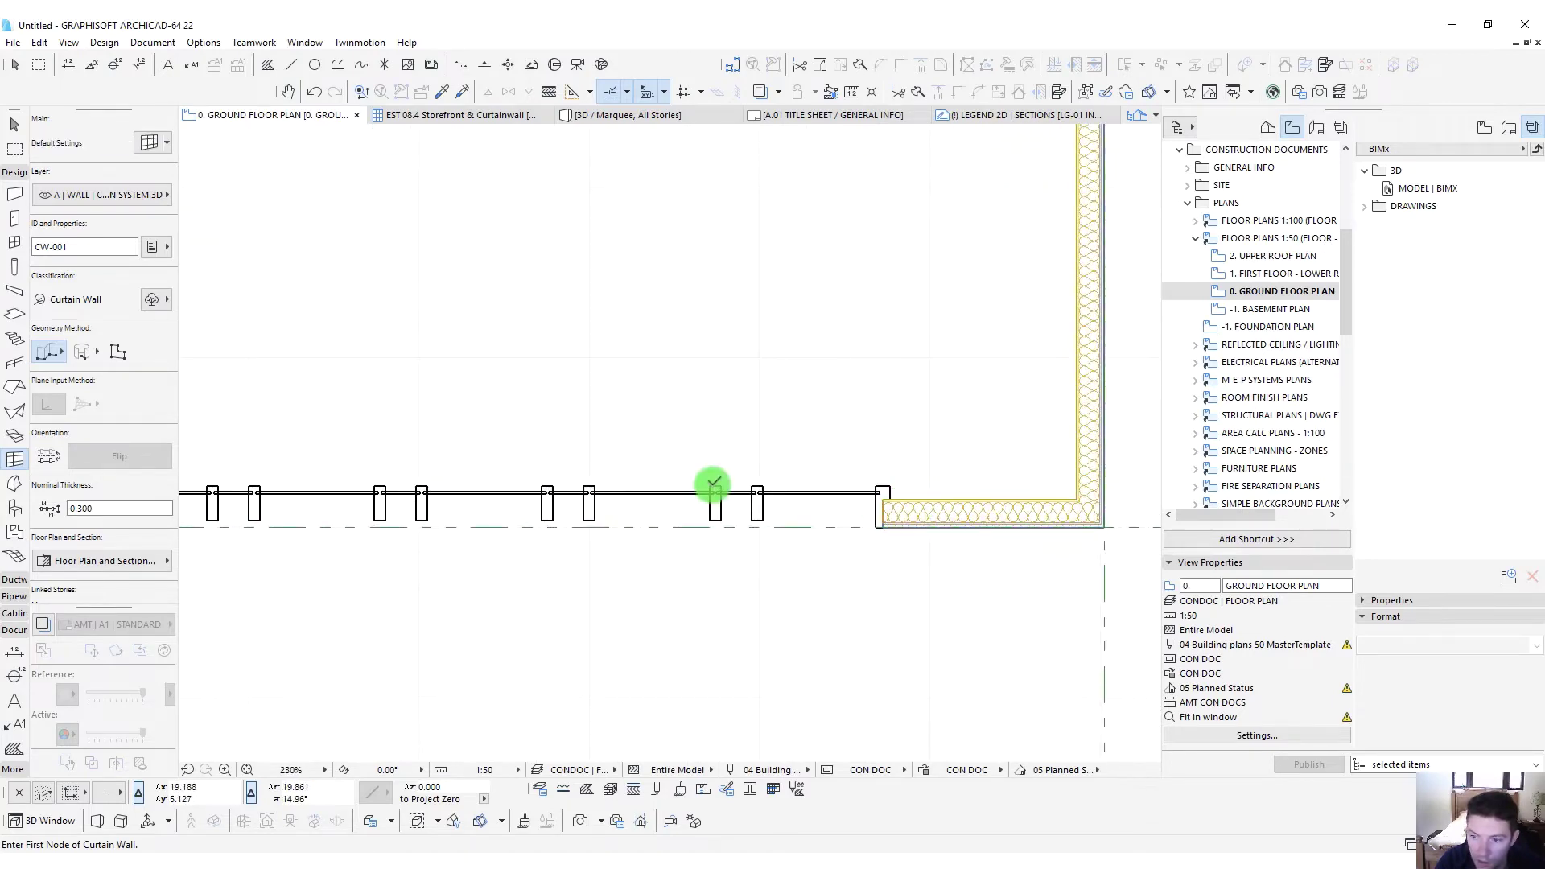
scroll(712, 482, down, 6)
Stretch the left exterior wall's lower end down to meet the curtain wall
middle_drag(728, 505, 827, 609)
scroll(222, 378, up, 5)
scroll(317, 390, up, 3)
shift+click(383, 379)
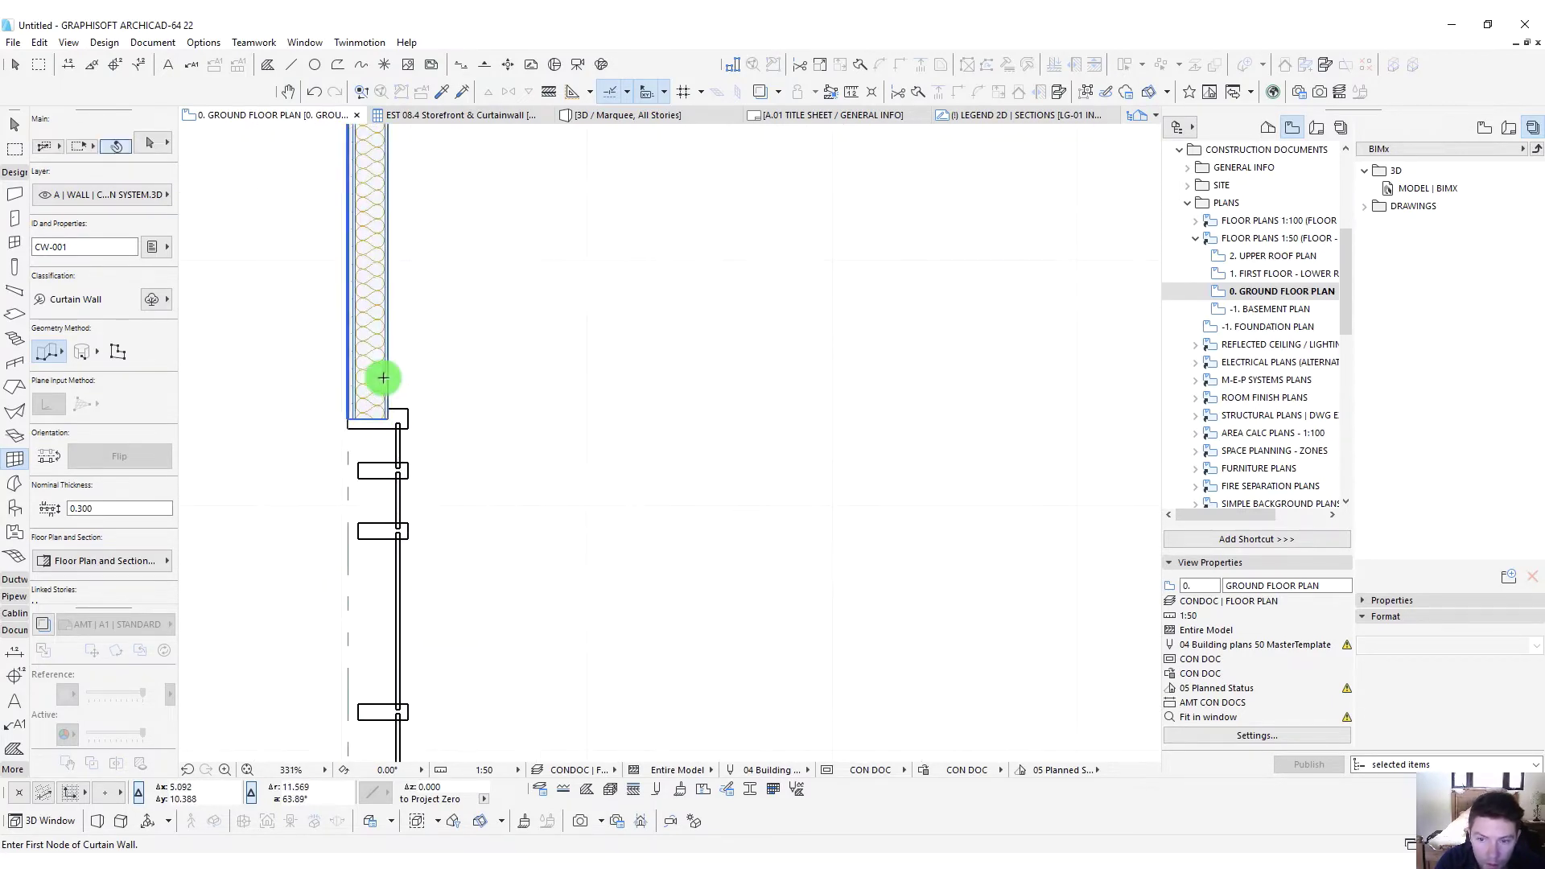
click(350, 417)
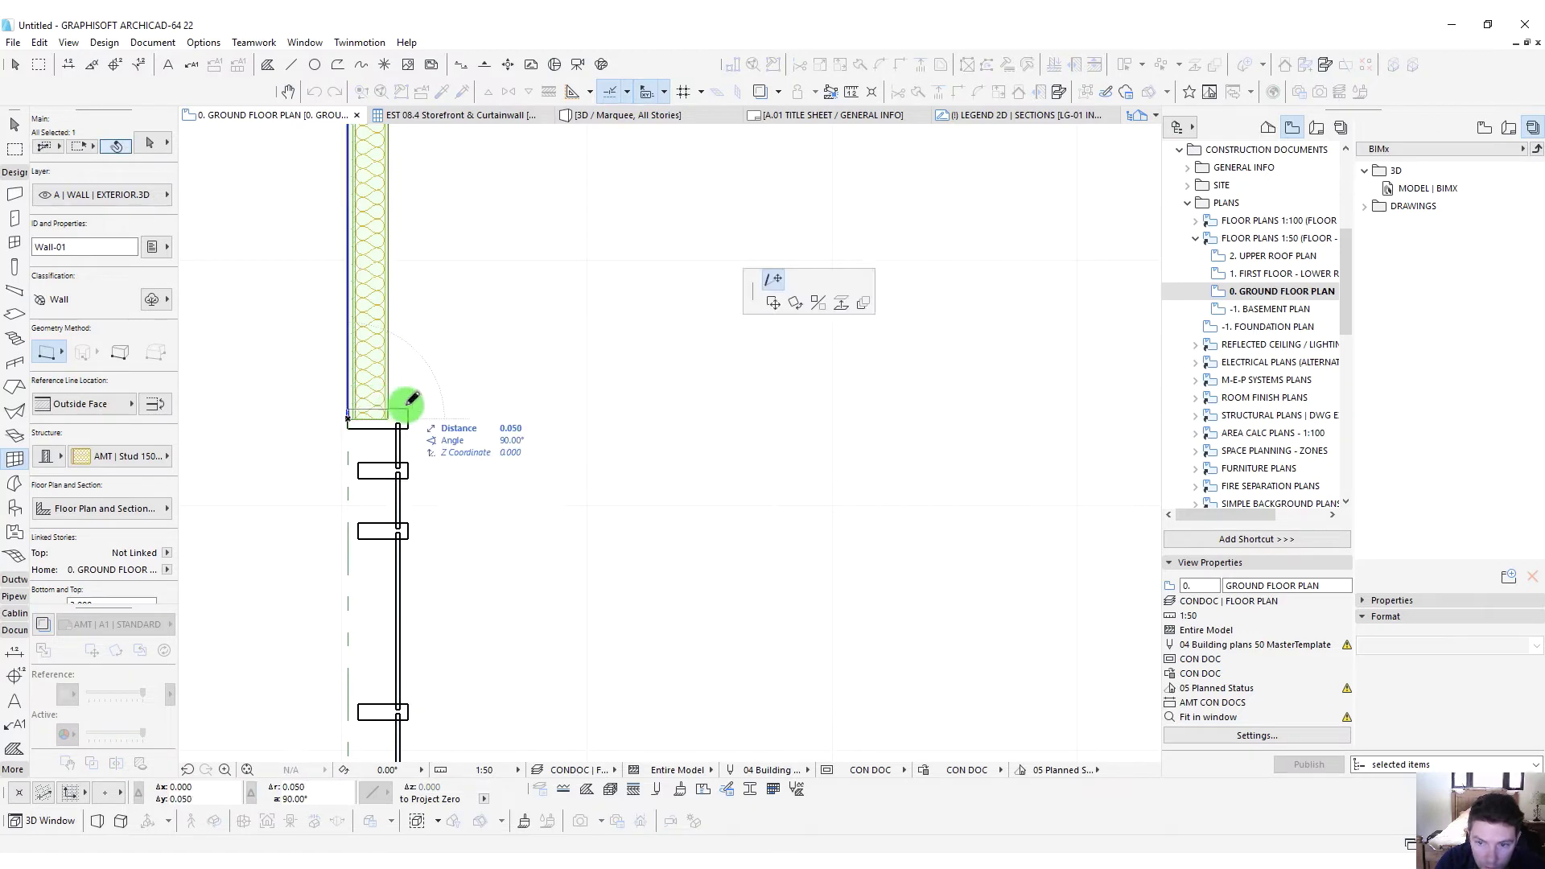
shift+click(408, 409)
scroll(476, 435, down, 6)
middle_drag(489, 452, 309, 410)
scroll(688, 533, up, 8)
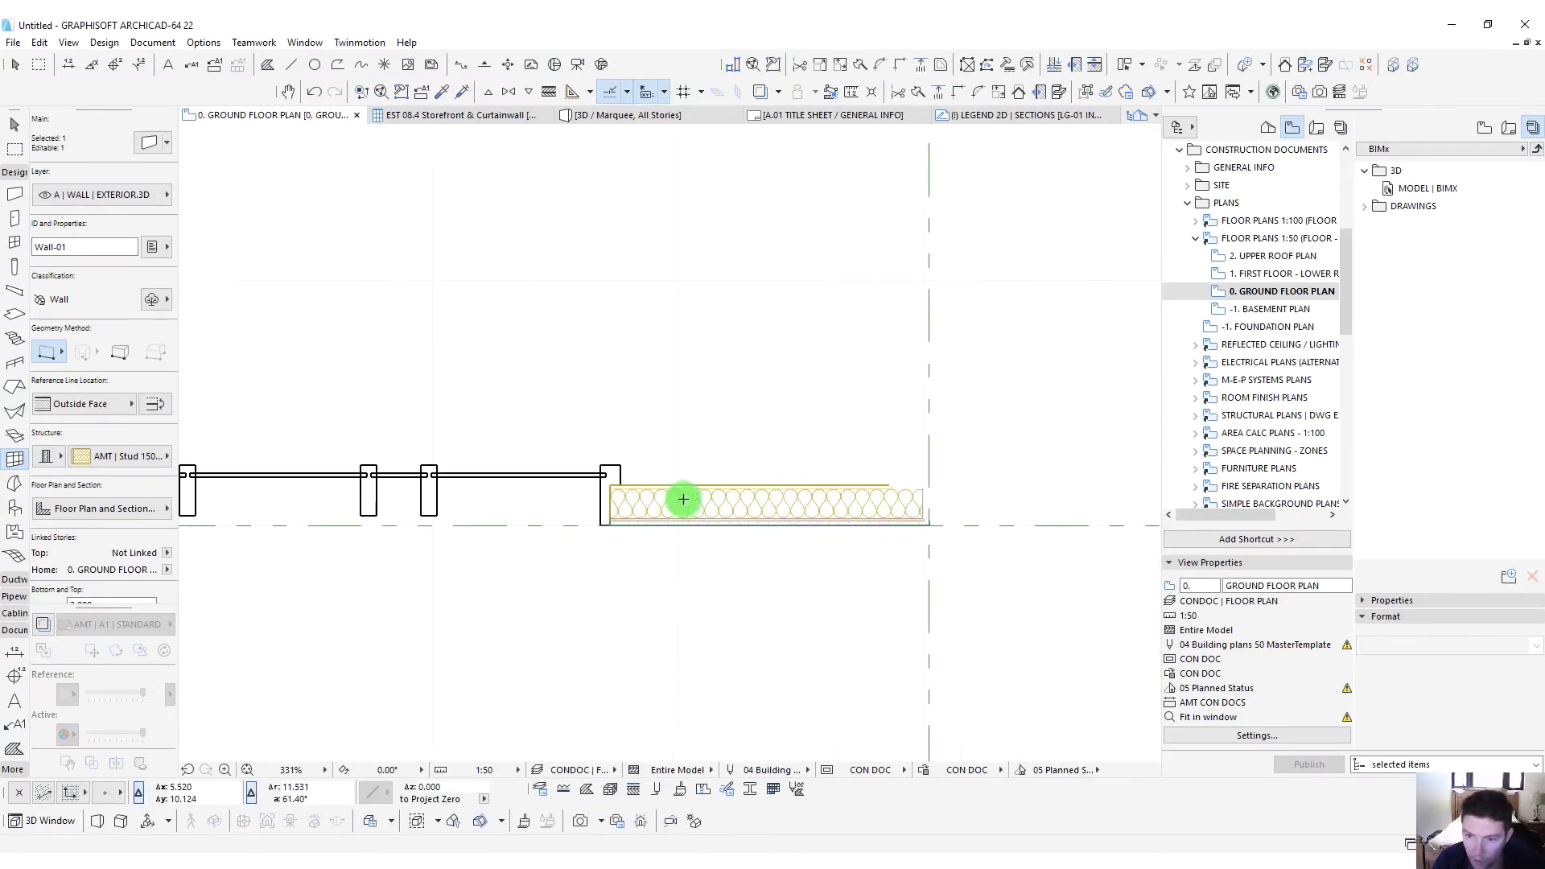
key(Escape)
Stretch the bottom exterior wall's end to meet the curtain wall
click(641, 516)
click(617, 517)
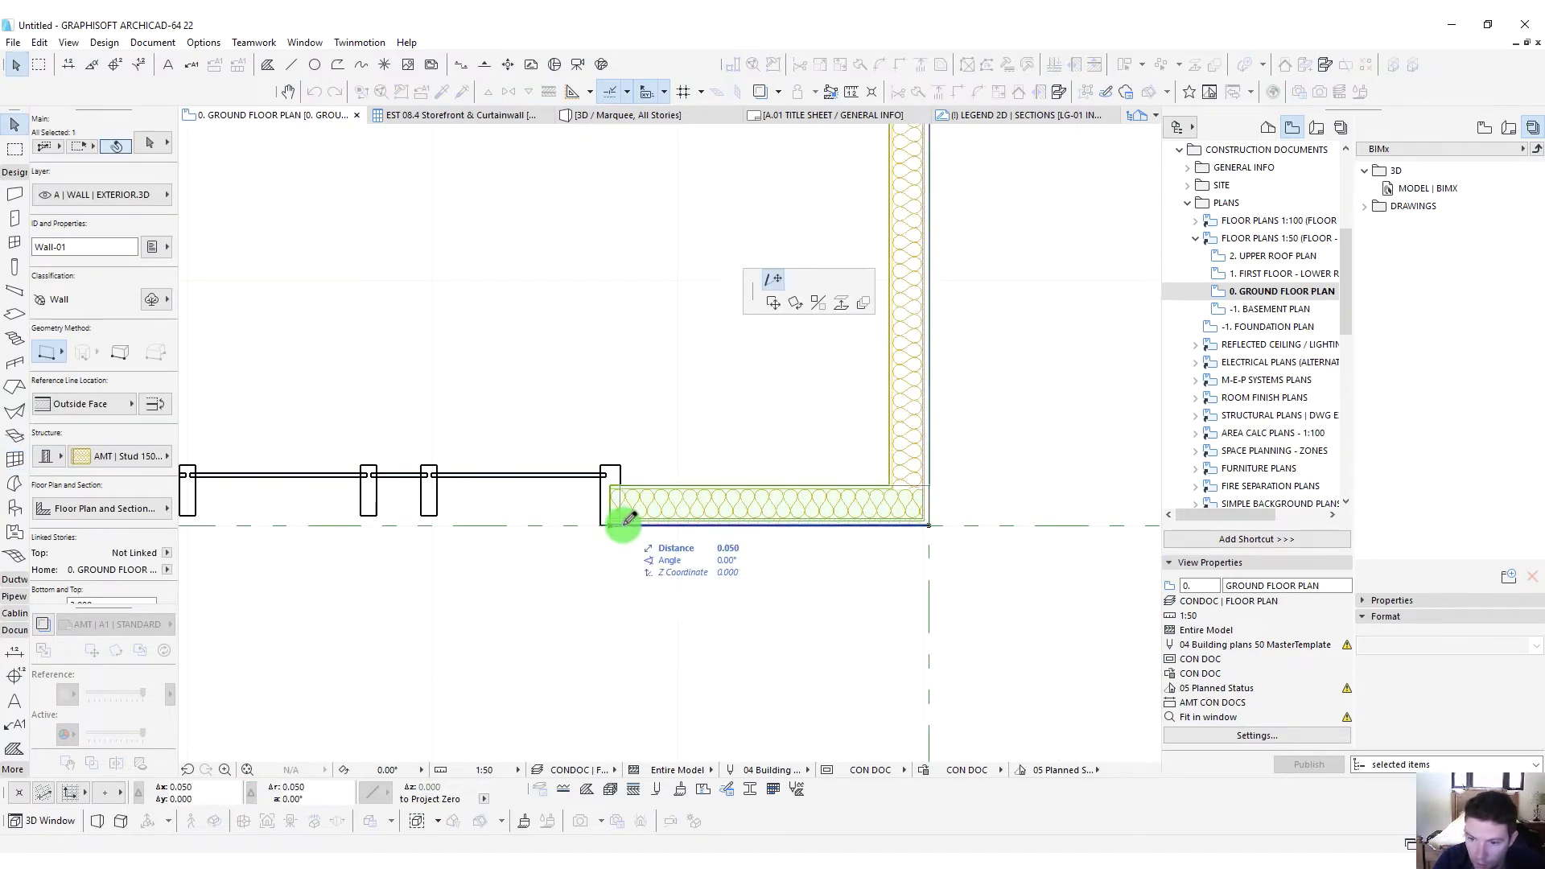
click(620, 517)
scroll(600, 490, down, 9)
scroll(593, 480, down, 2)
Marquee the whole building, inspect it in 3D, and return to the ground floor plan
click(15, 148)
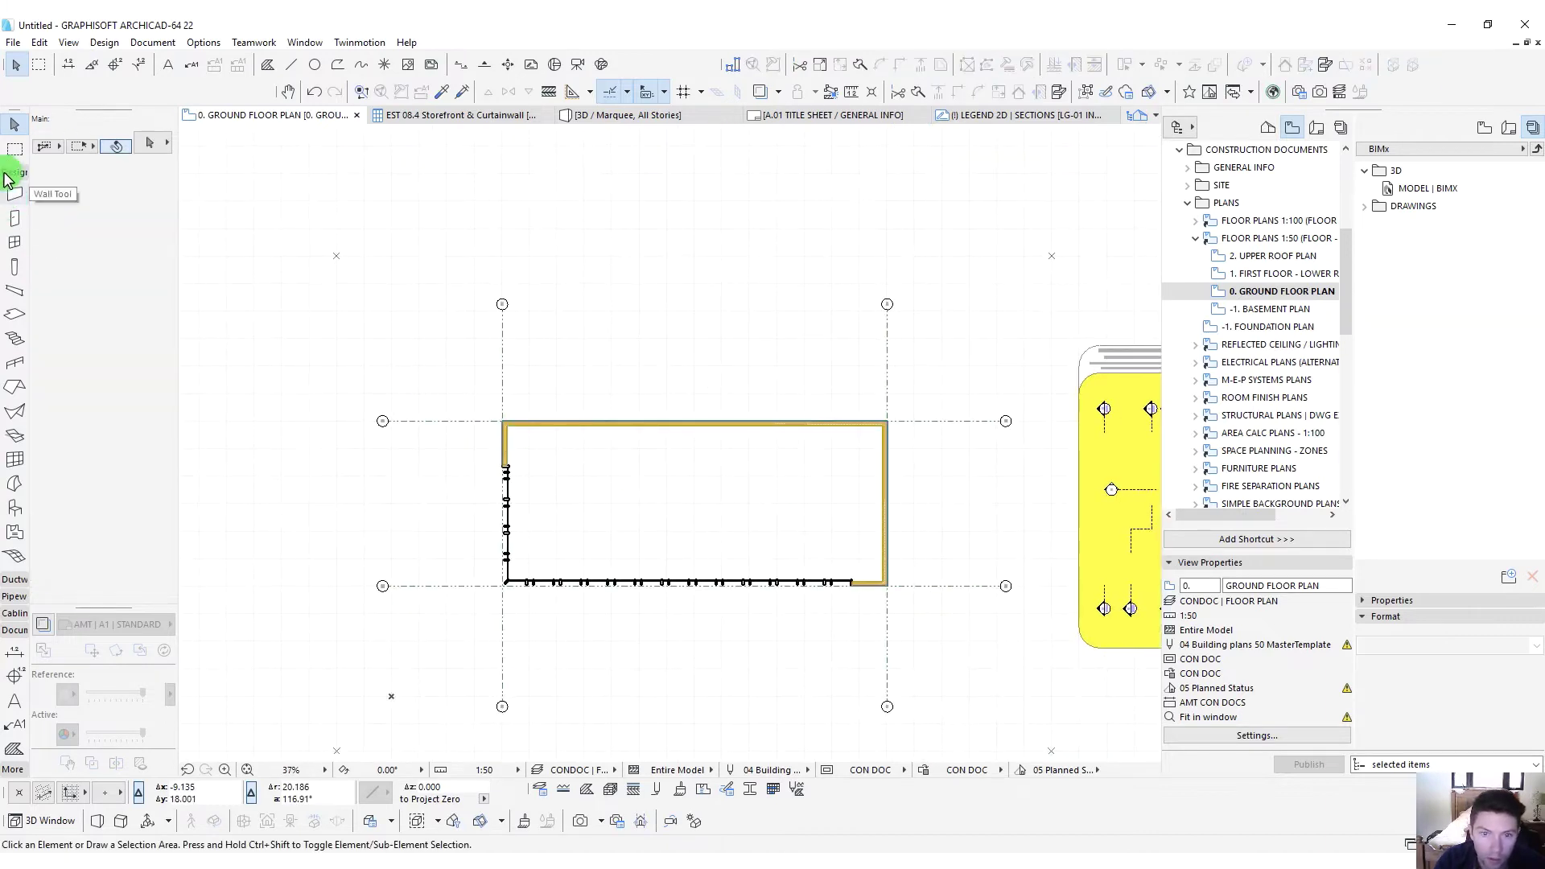
click(366, 312)
click(976, 665)
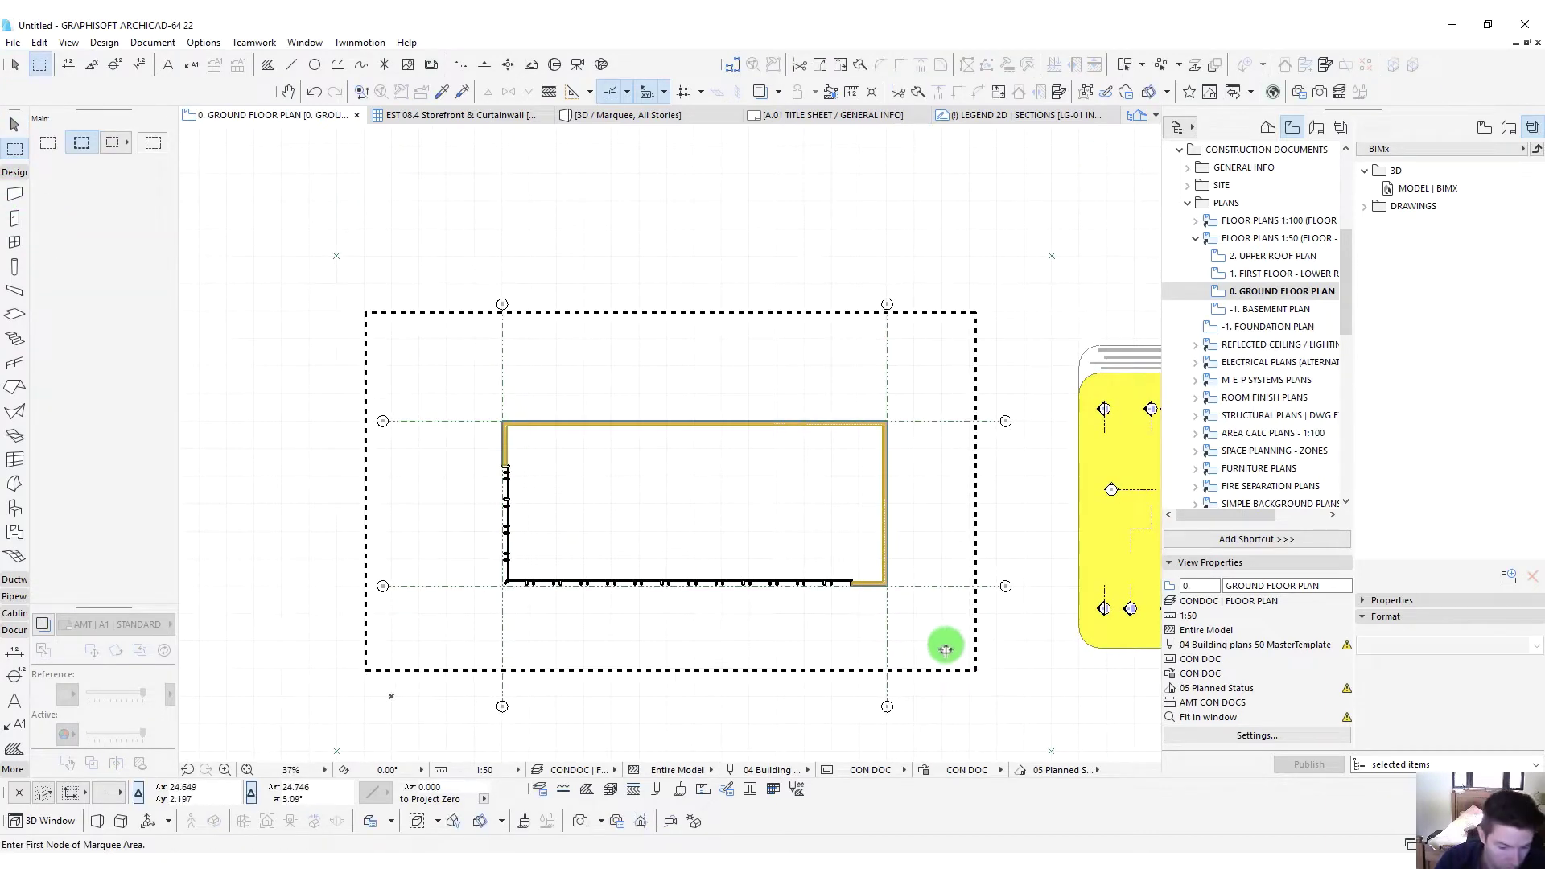
key(F5)
shift+middle_drag(698, 519, 689, 515)
scroll(688, 507, up, 2)
key(F2)
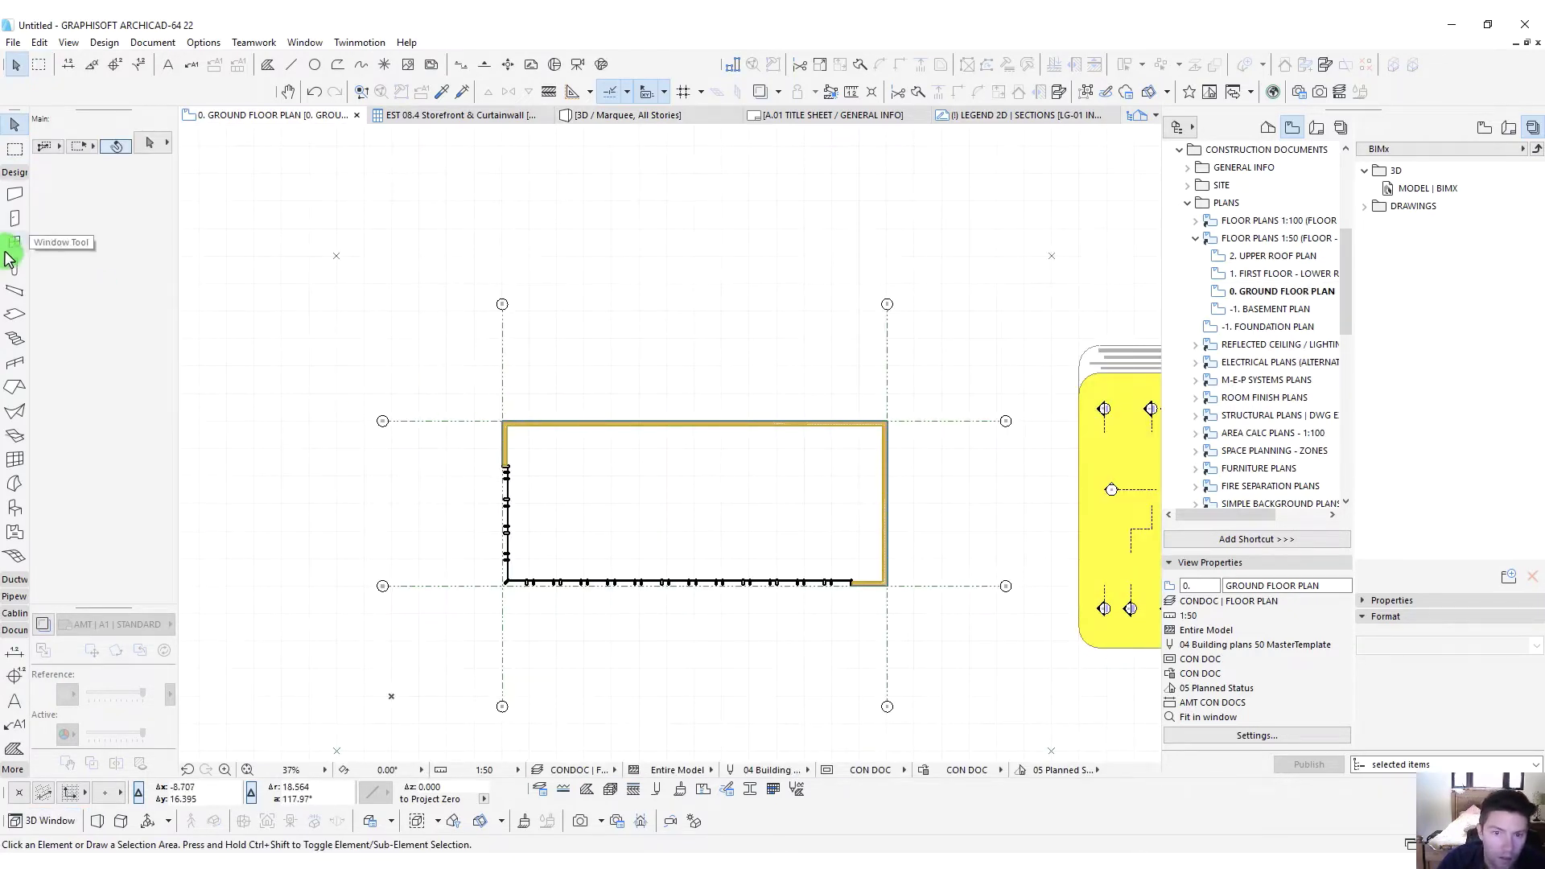
Unlock the roof layer and draw a single-plane roof pivoting along the top wall
click(11, 389)
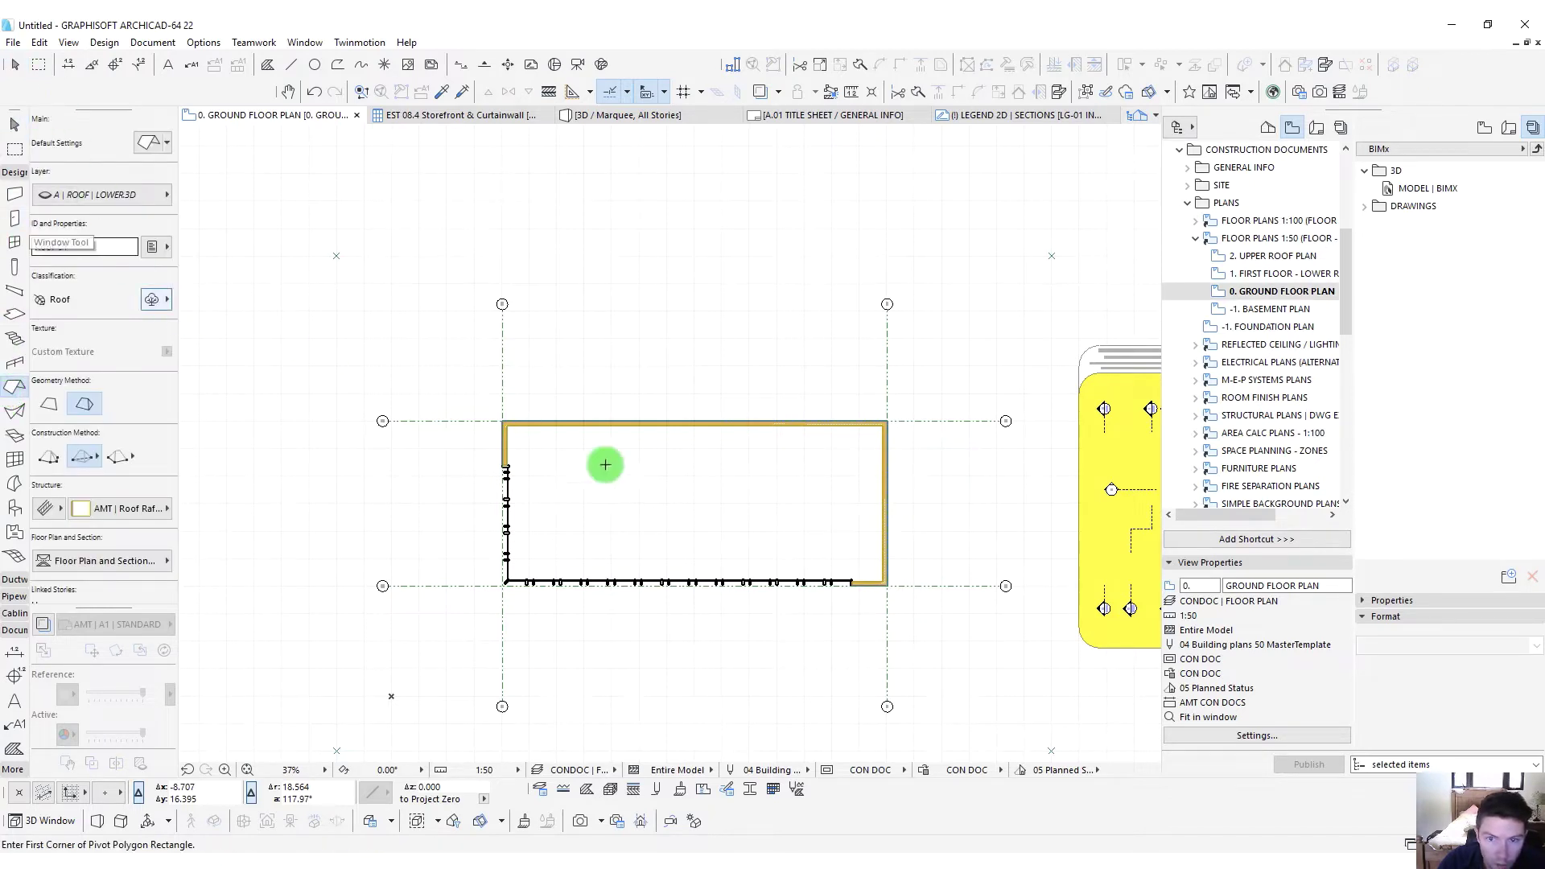
middle_drag(643, 468, 528, 417)
key(space)
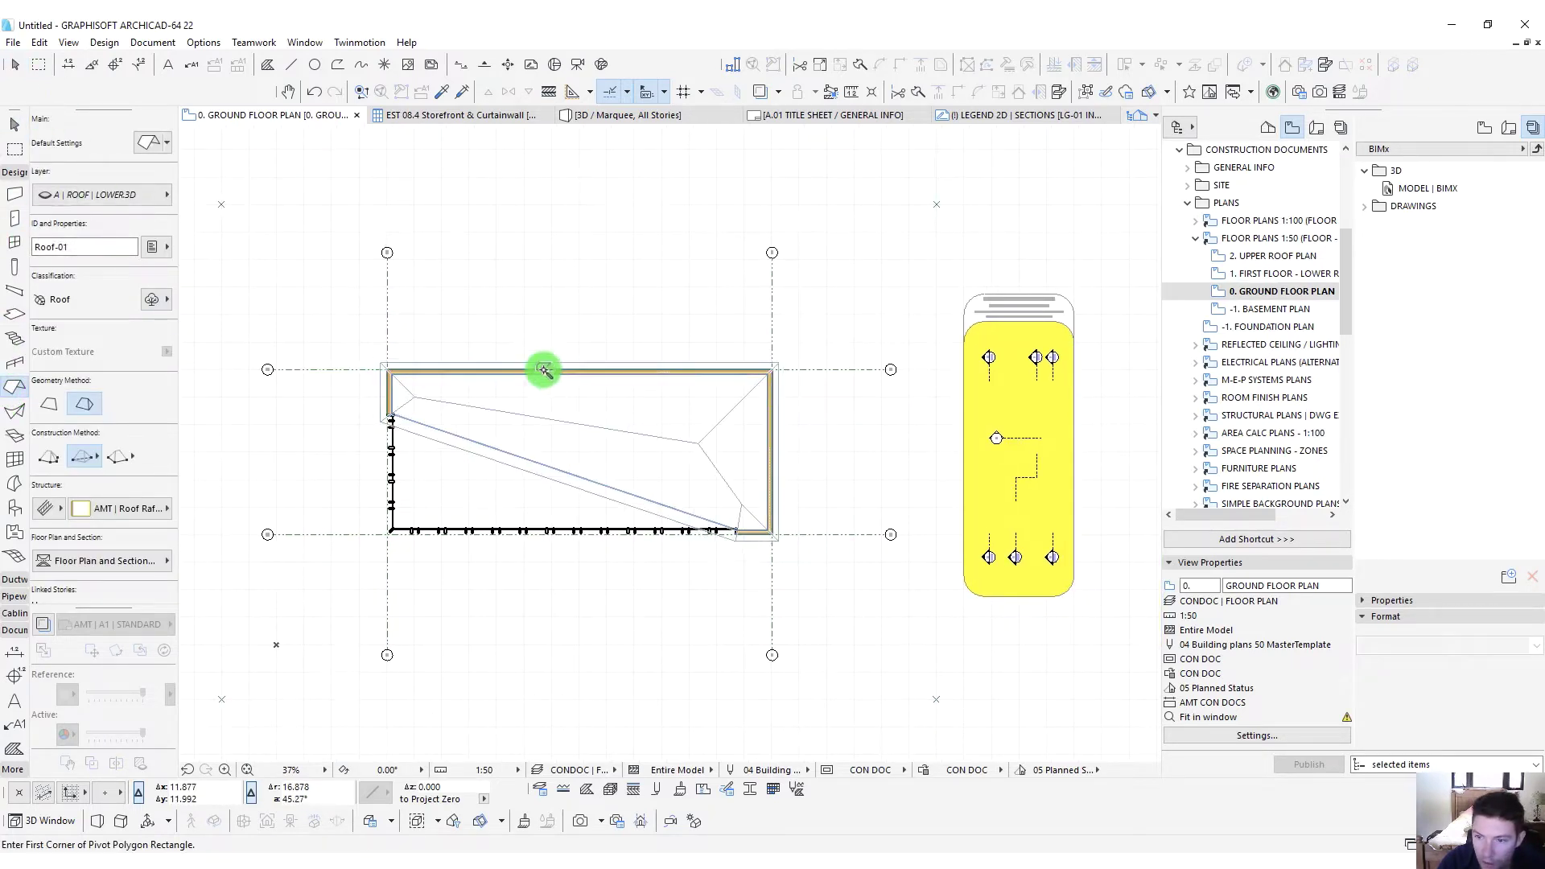
click(49, 405)
scroll(338, 346, up, 5)
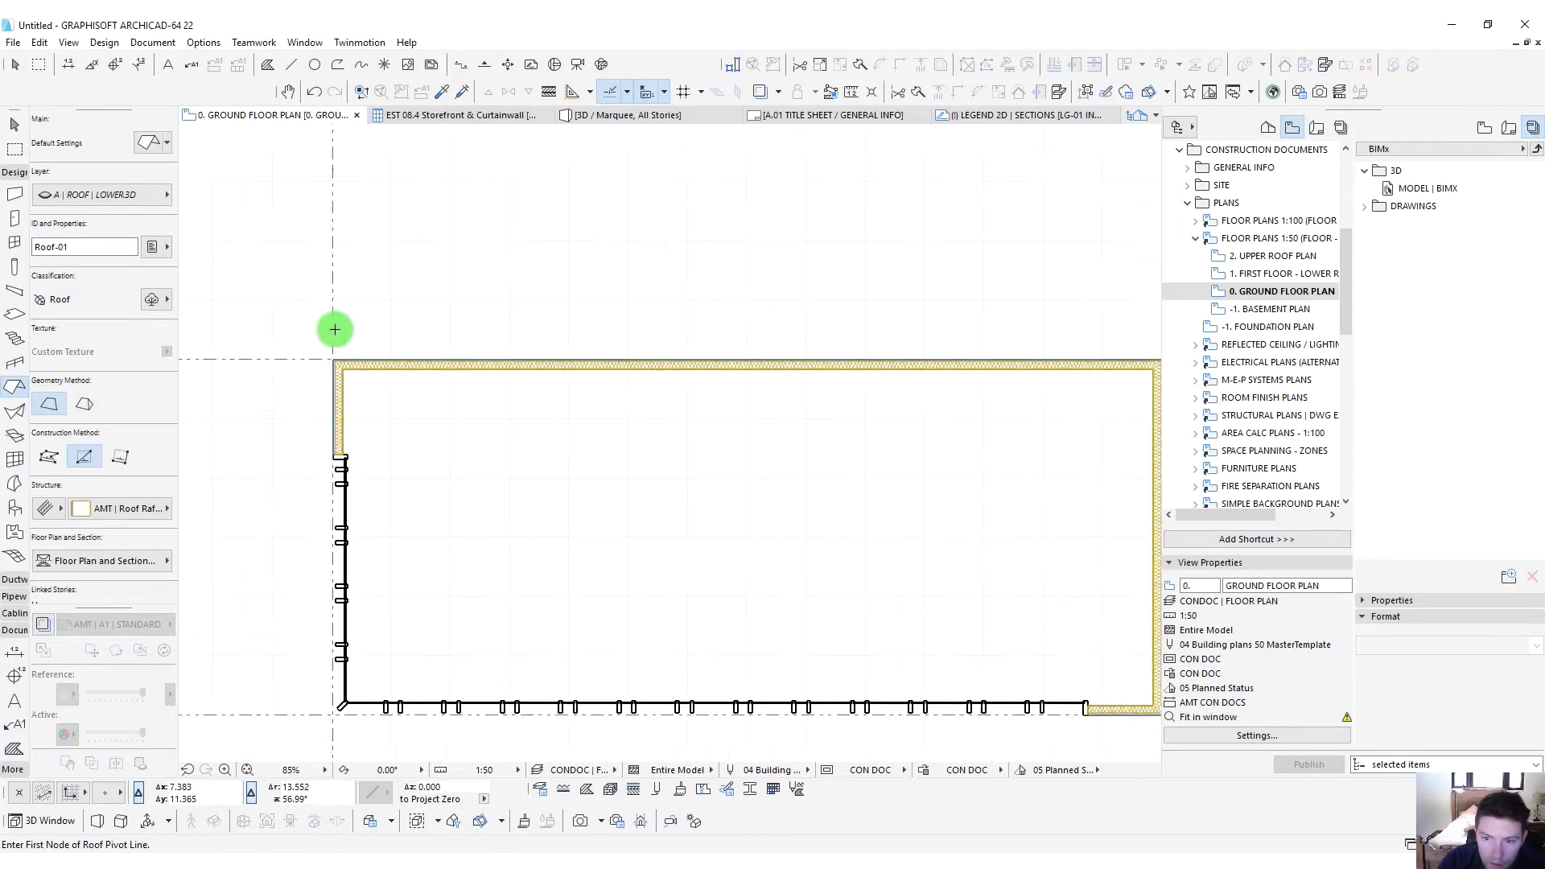
click(316, 352)
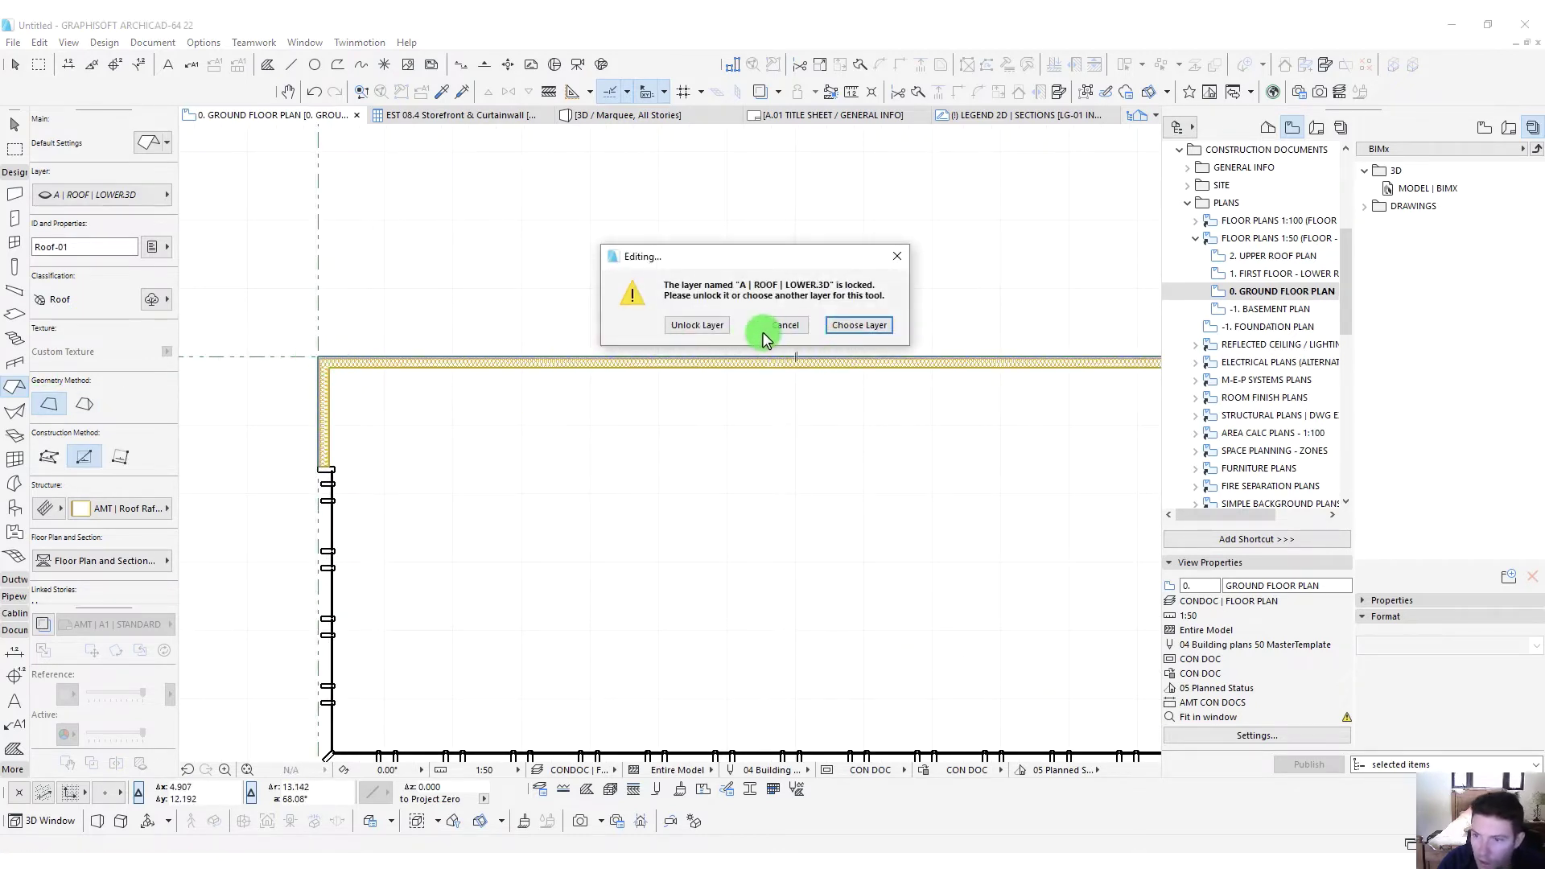
click(697, 325)
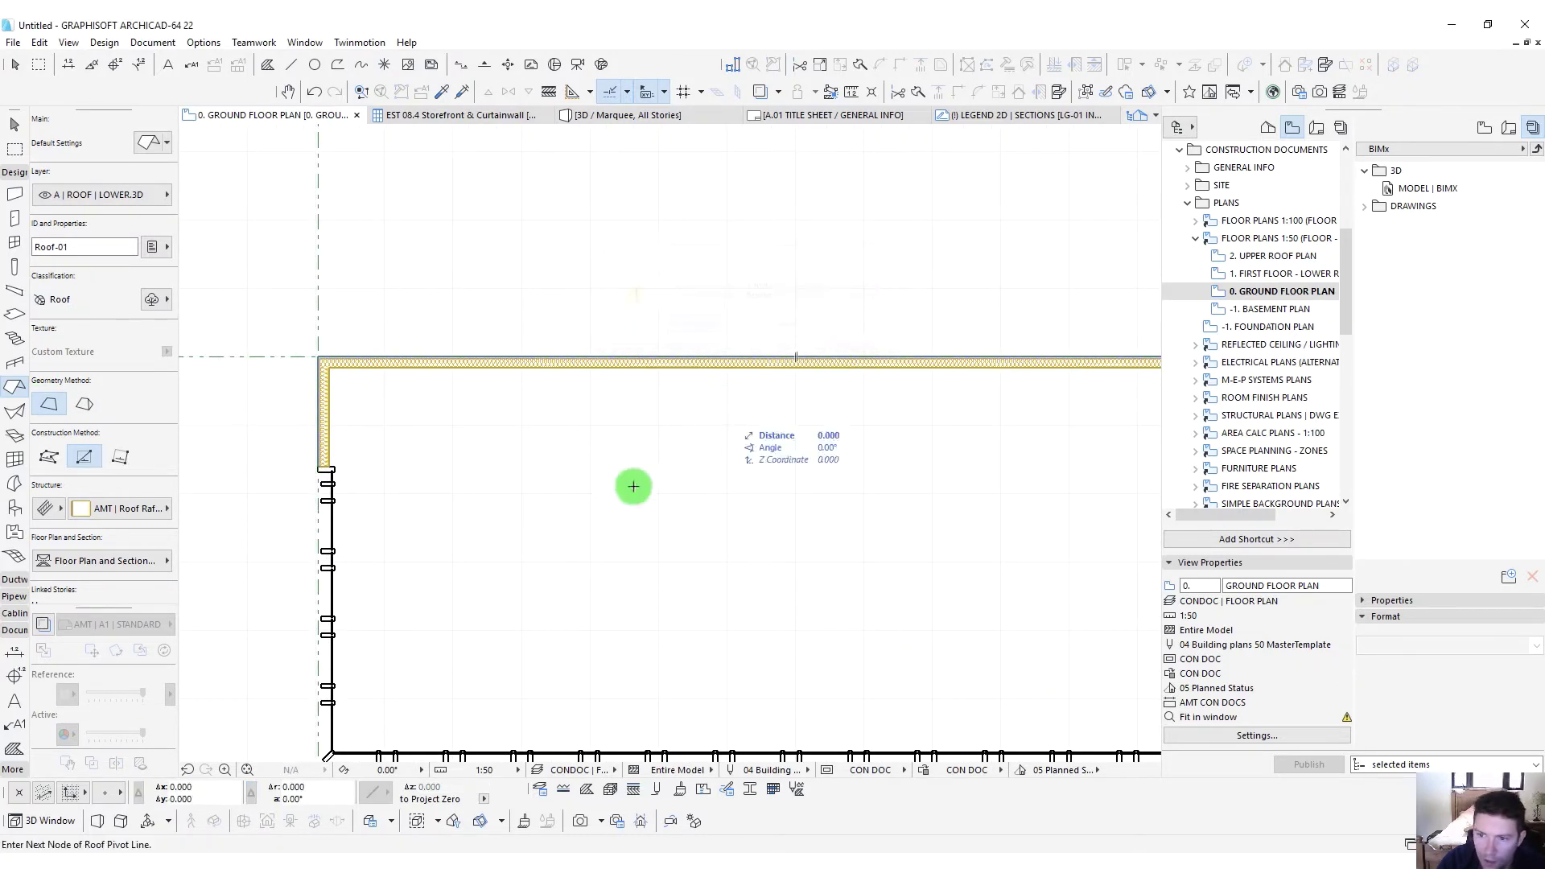
click(629, 354)
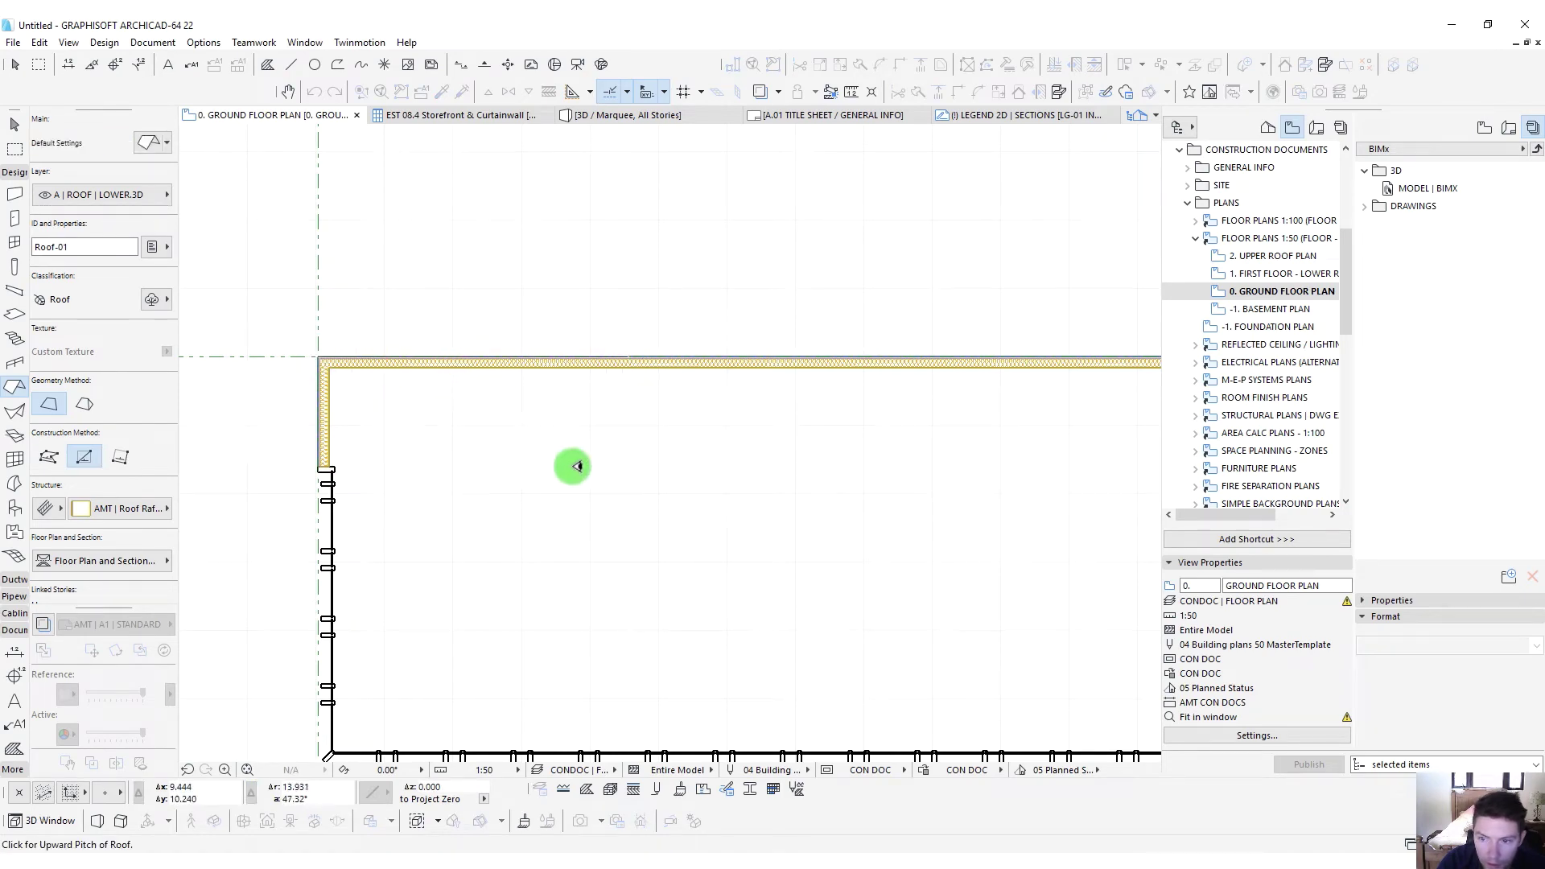
click(326, 355)
scroll(740, 611, down, 4)
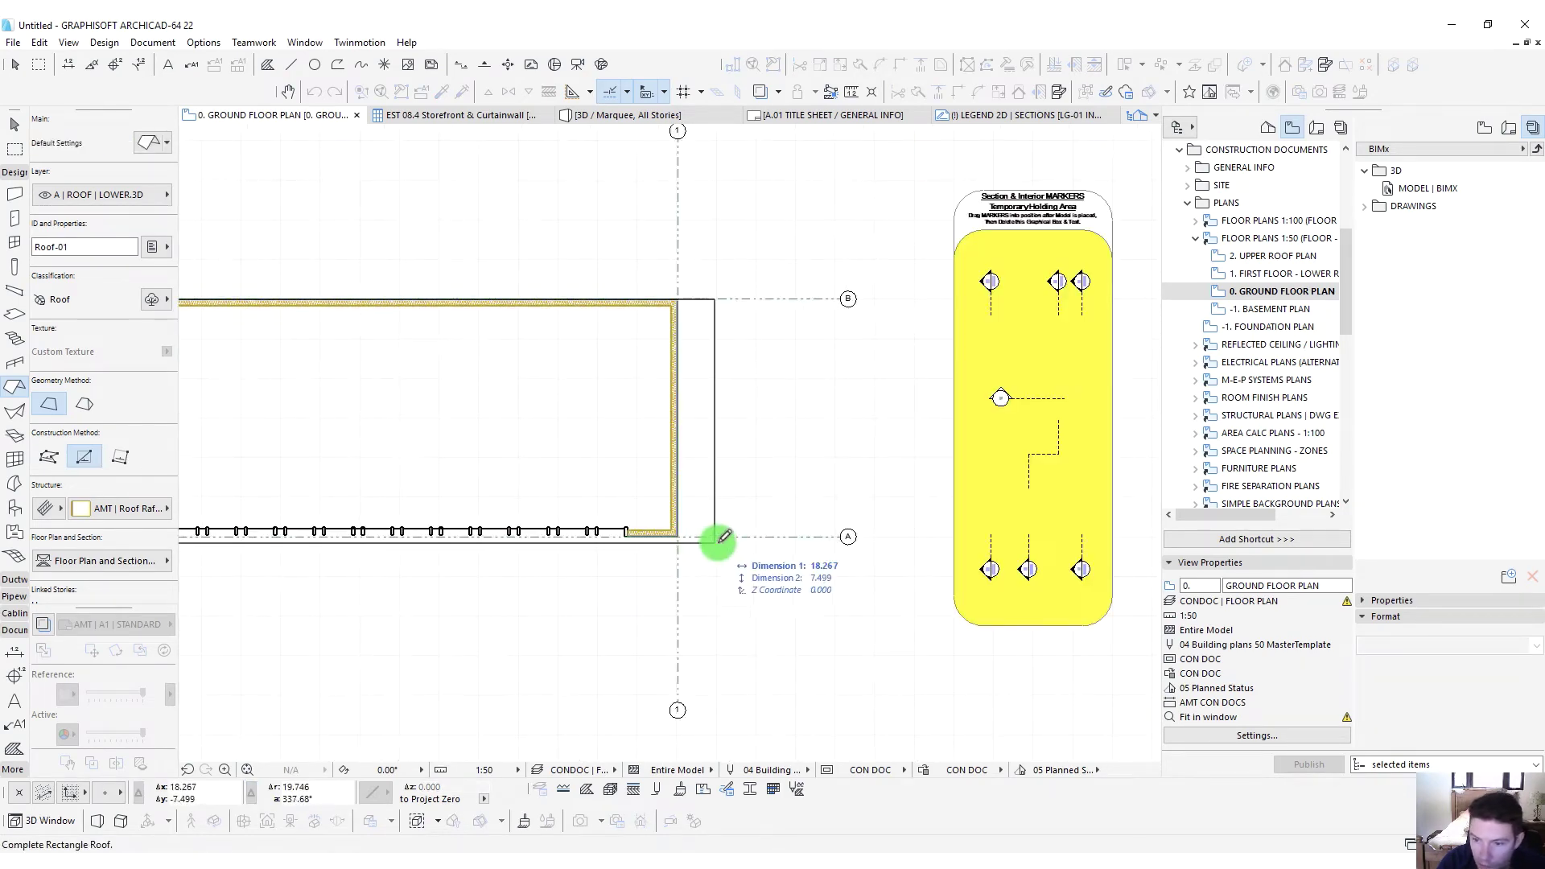
scroll(643, 531, up, 3)
Complete the roof outline and trial-offset its bottom and right edges, then undo the offsets
click(642, 539)
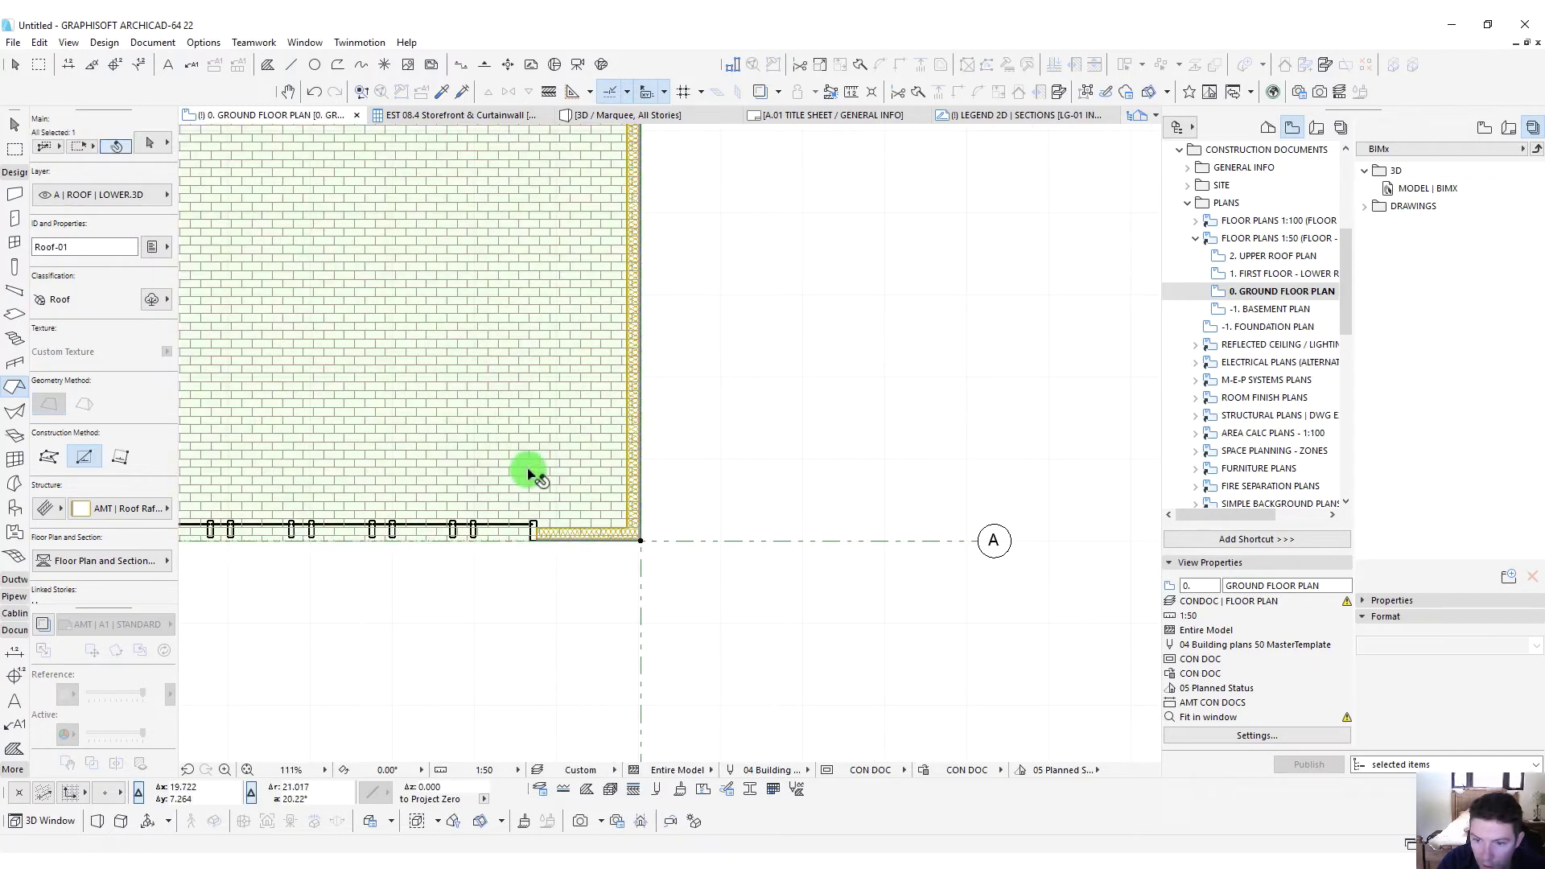
click(515, 537)
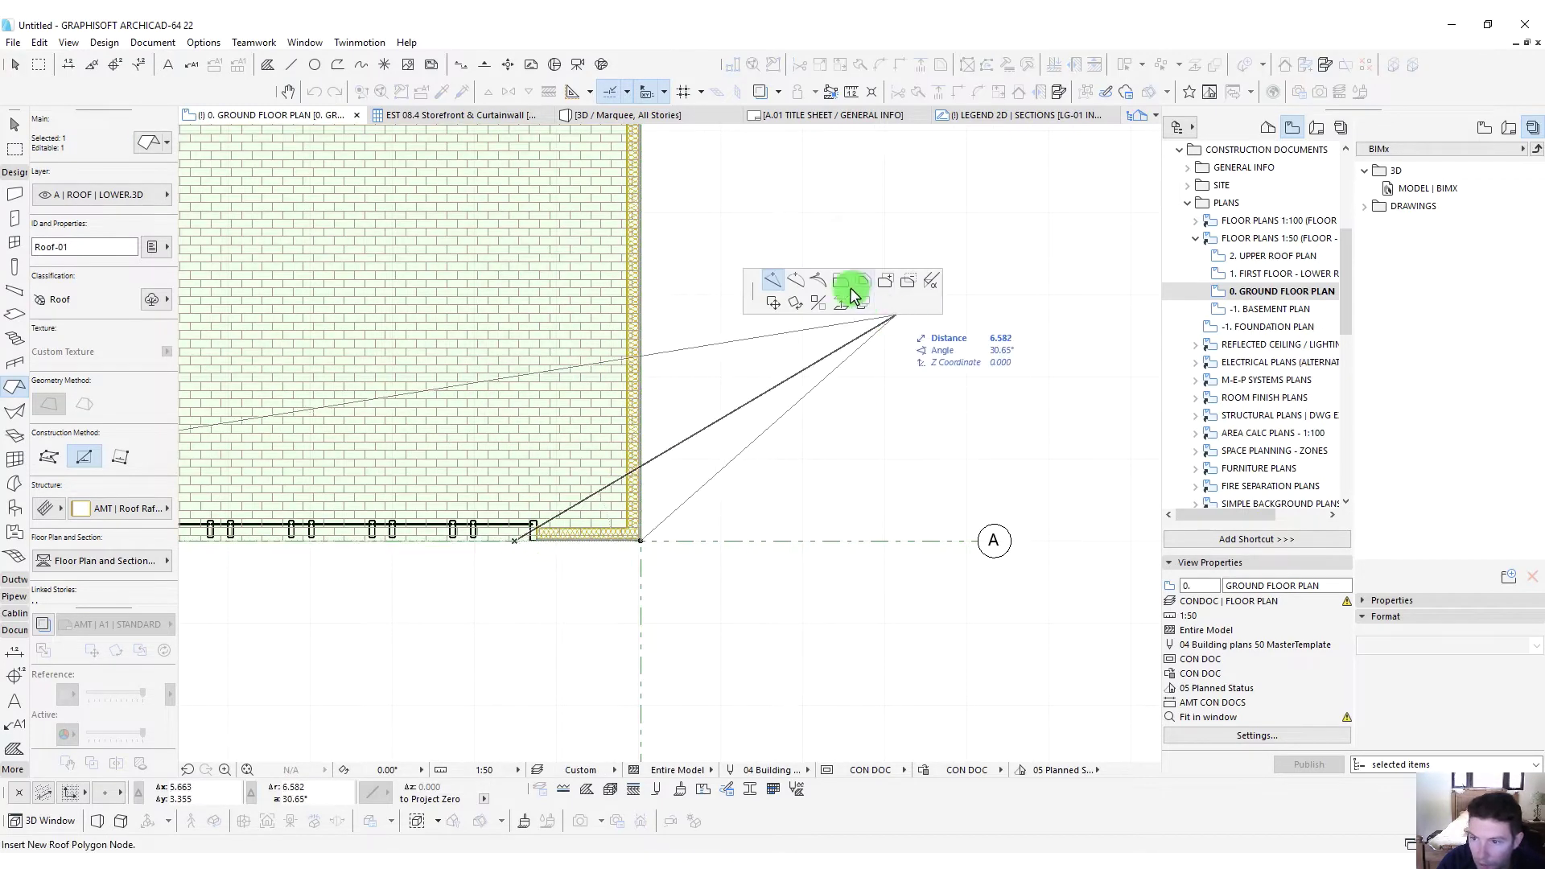
click(840, 283)
click(581, 611)
click(642, 504)
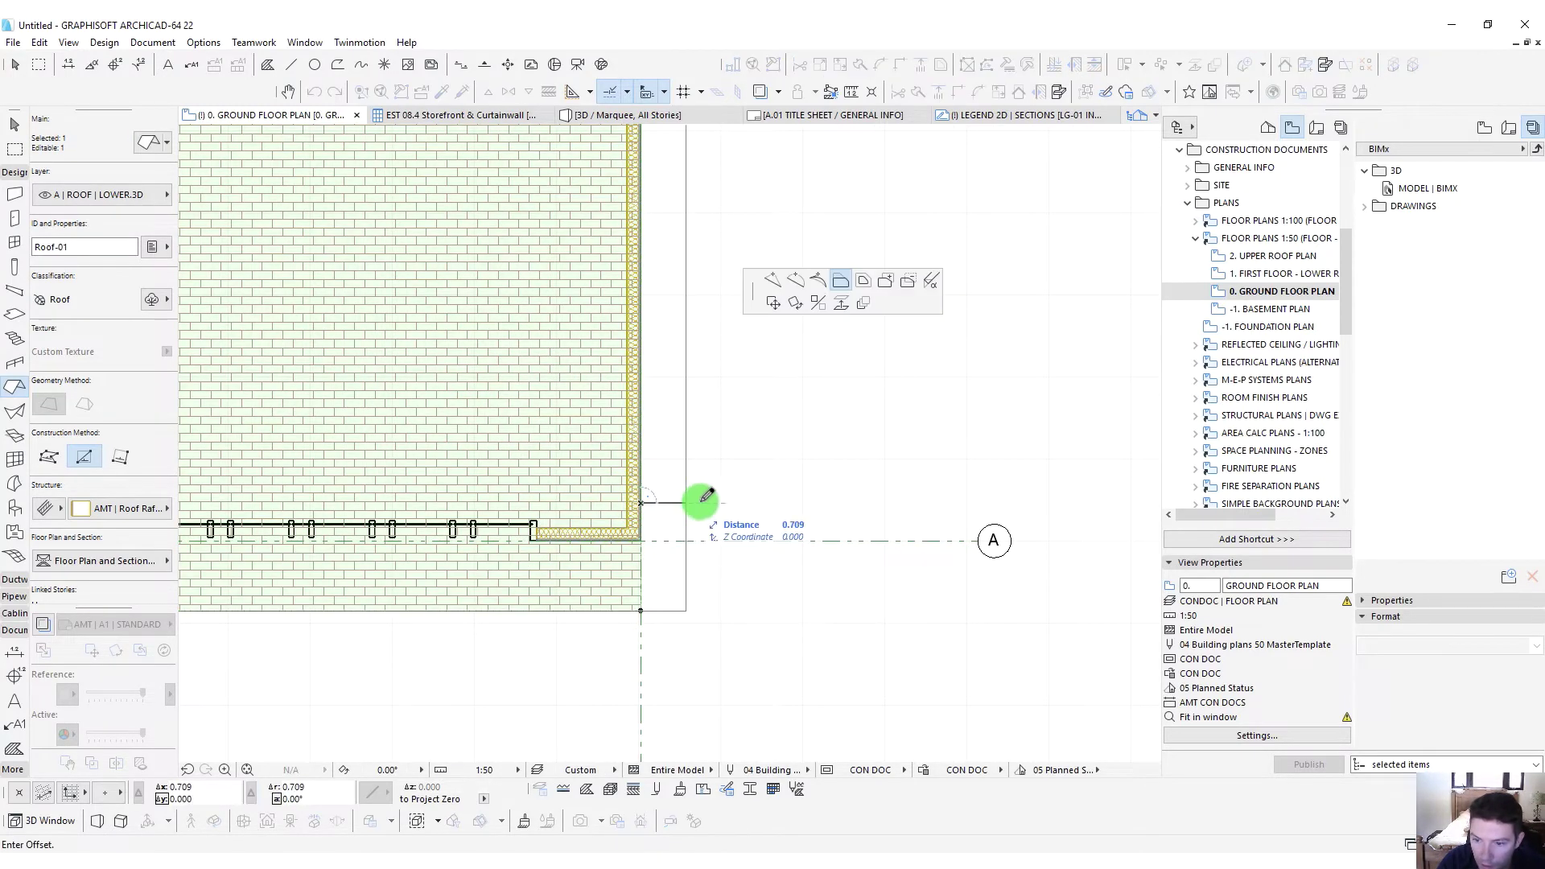
click(701, 501)
scroll(626, 504, down, 4)
middle_drag(281, 495, 632, 522)
key(ctrl+z)
key(ctrl+z)
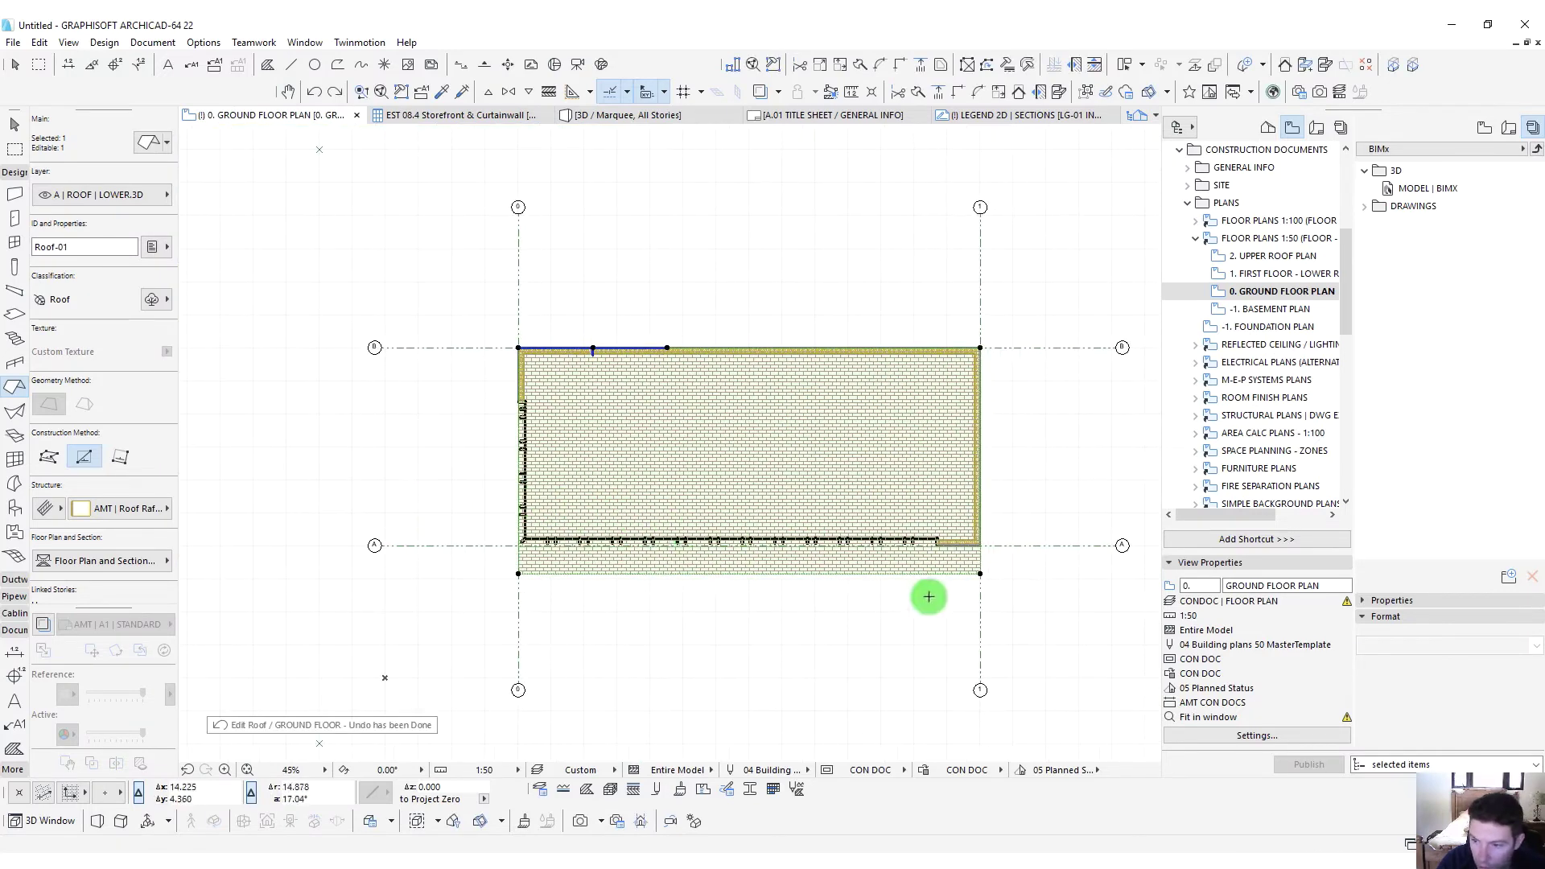
Offset all roof edges outward by 1.500 from the bottom-right corner
click(981, 544)
click(813, 283)
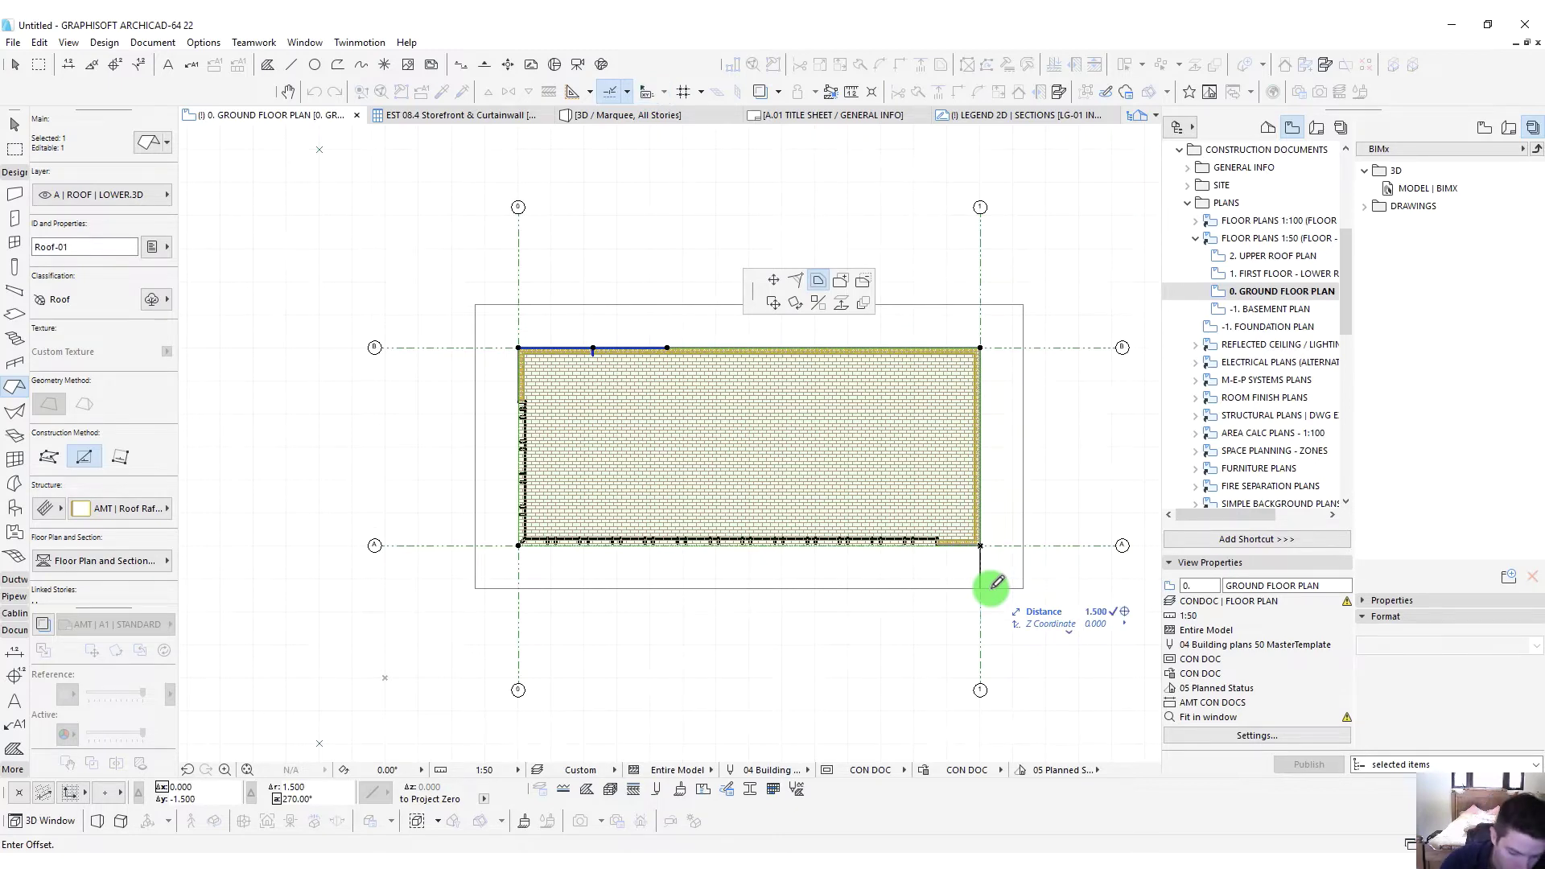
key(Return)
key(Escape)
key(Escape)
scroll(558, 341, down, 3)
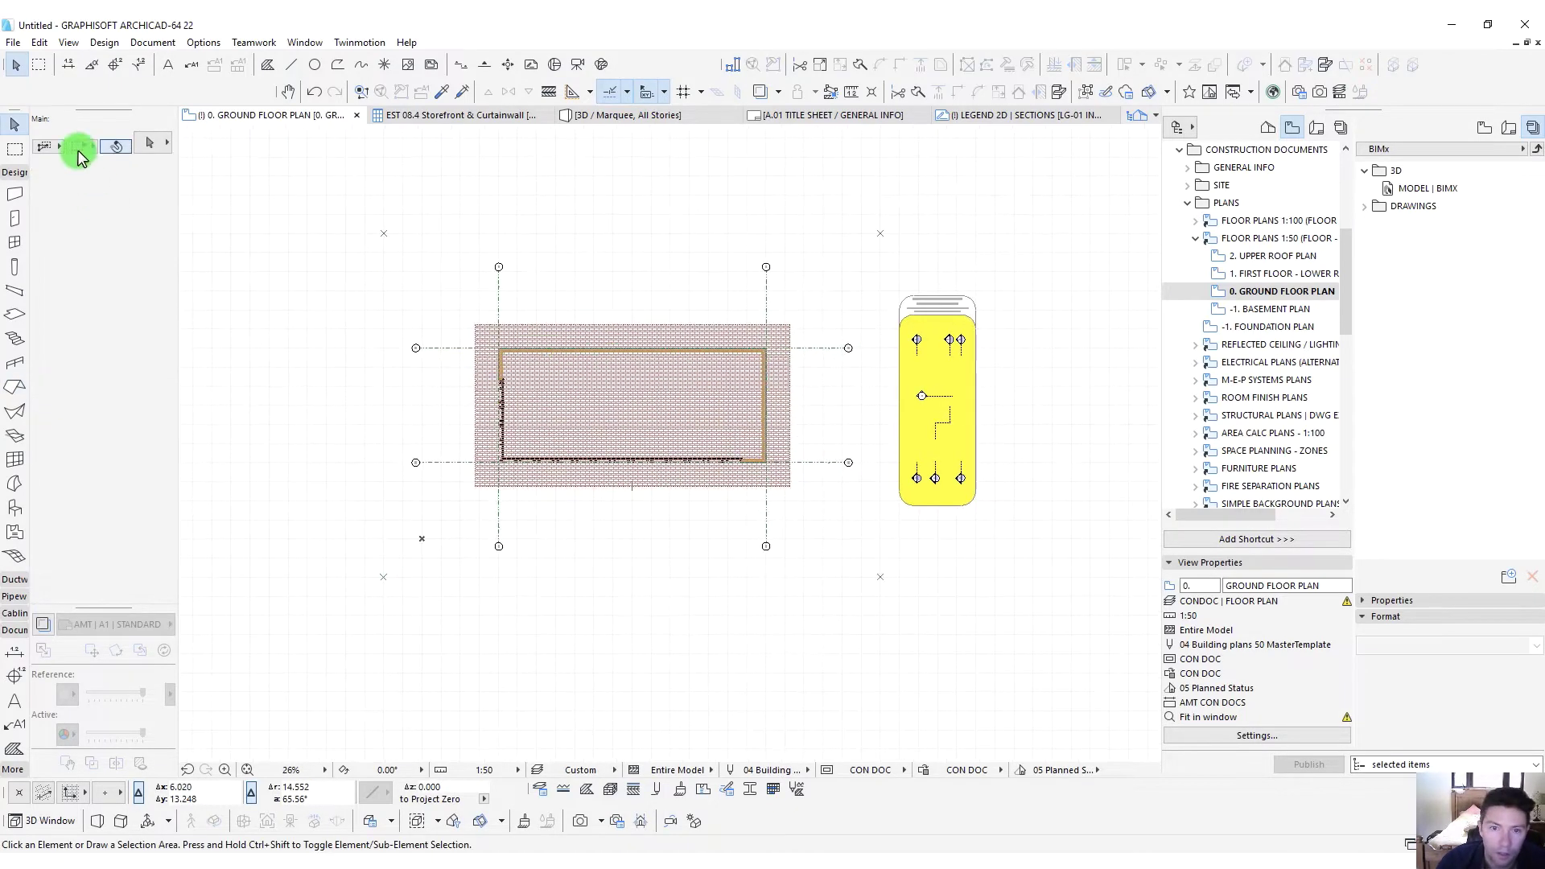
Marquee the building and view it in 3D from its corner
click(16, 150)
click(382, 232)
click(837, 594)
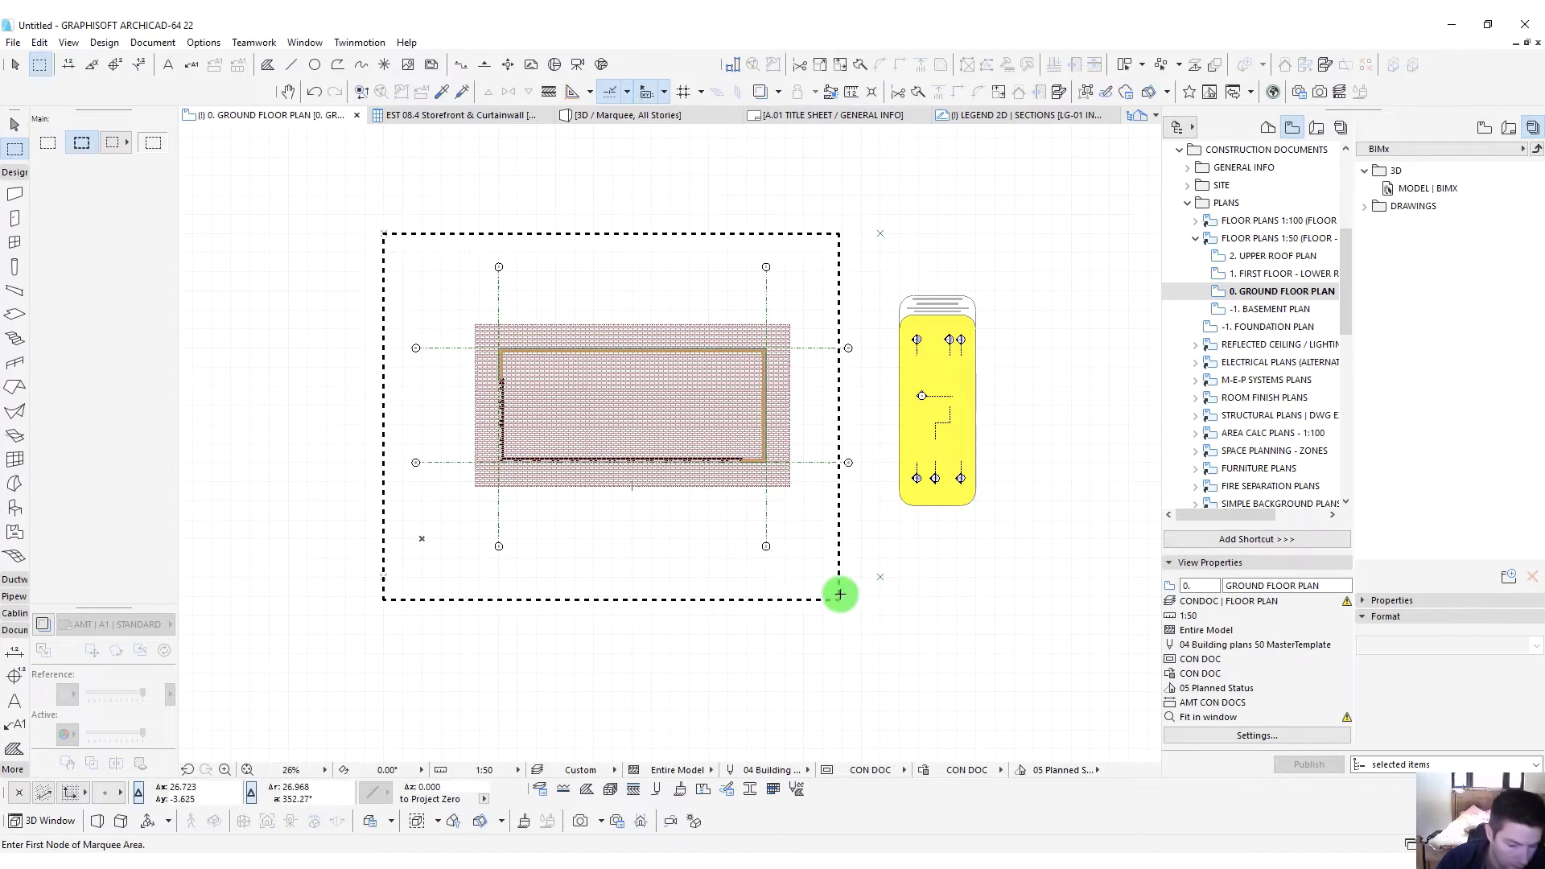
key(F3)
scroll(820, 461, down, 5)
shift+middle_drag(751, 441, 645, 556)
scroll(741, 466, up, 5)
Move the roof up with Ctrl+D so it sits on top of the walls
shift+click(782, 571)
key(ctrl+d)
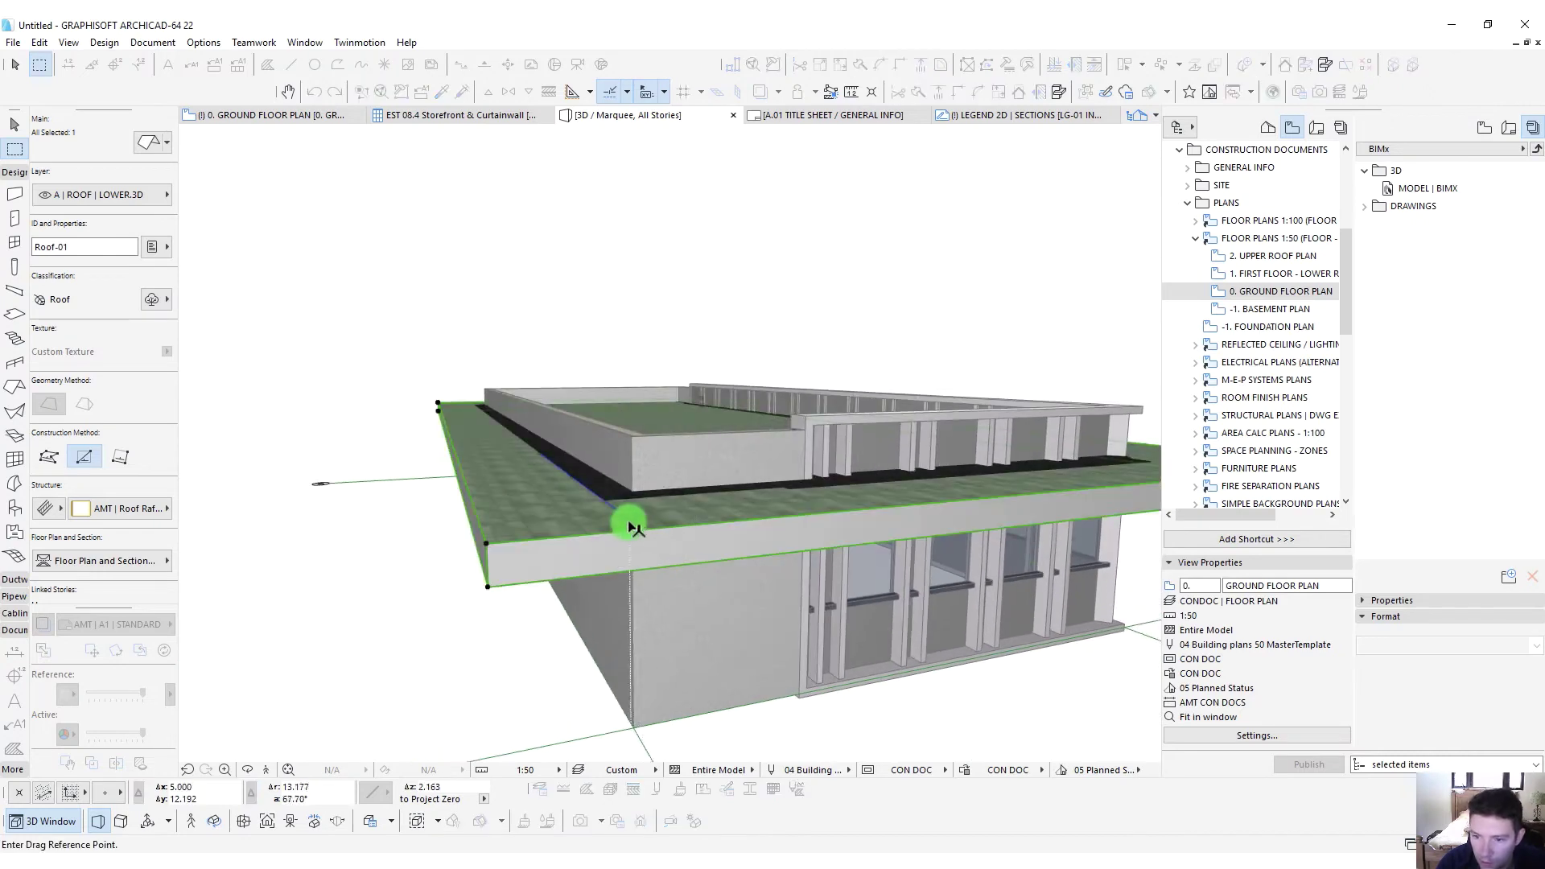
click(631, 522)
click(631, 434)
shift+middle_drag(636, 428, 693, 378)
scroll(121, 418, down, 6)
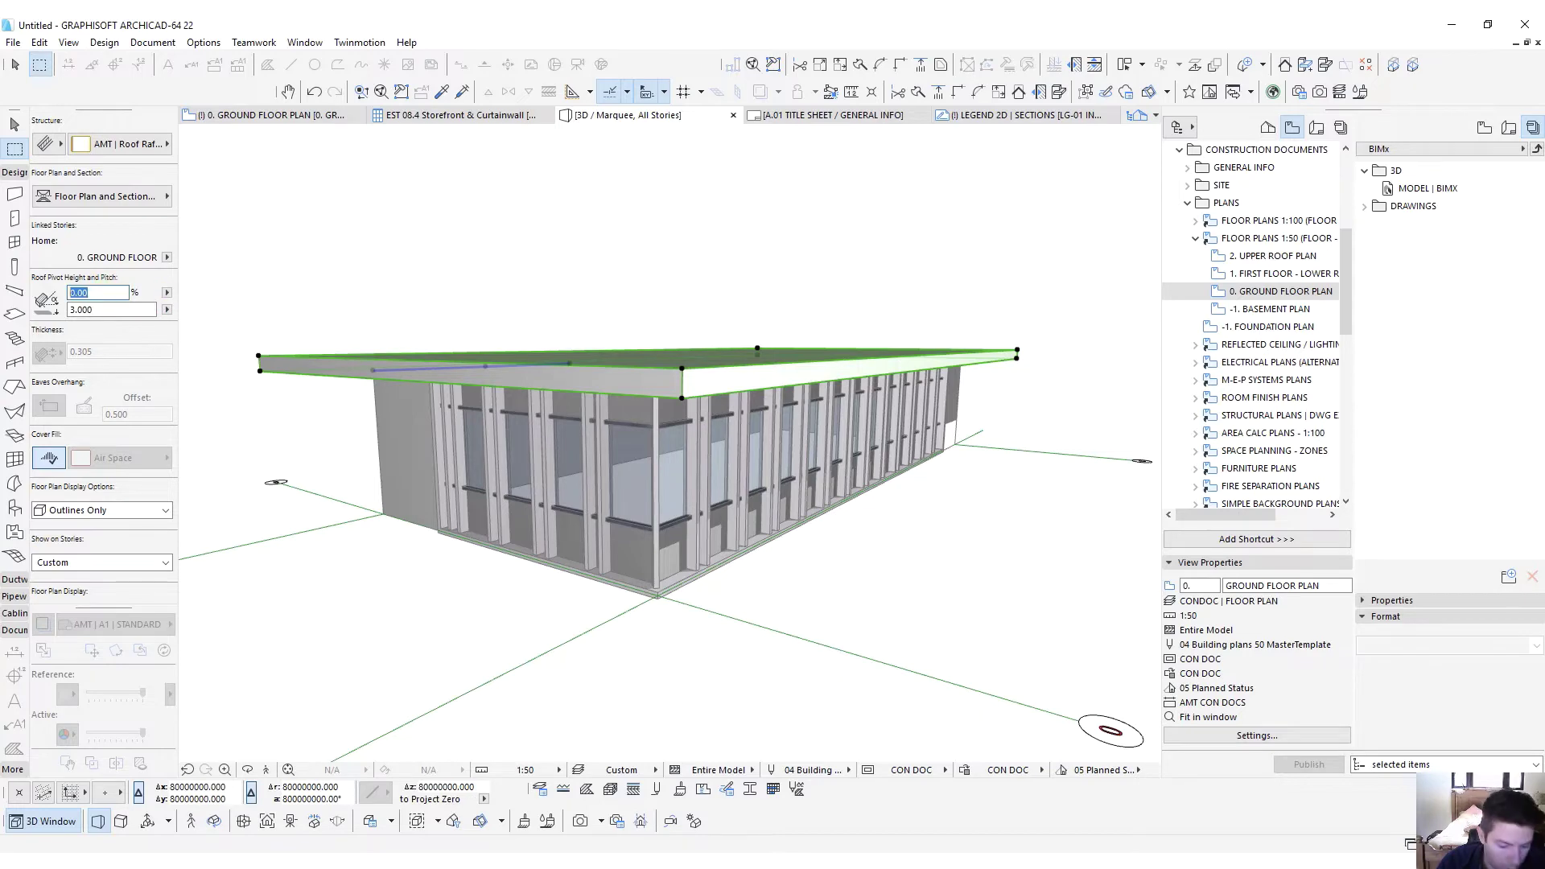
shift+middle_drag(707, 524, 563, 384)
Stretch the curtain wall's height up to the roof underside
key(Escape)
key(Escape)
click(550, 377)
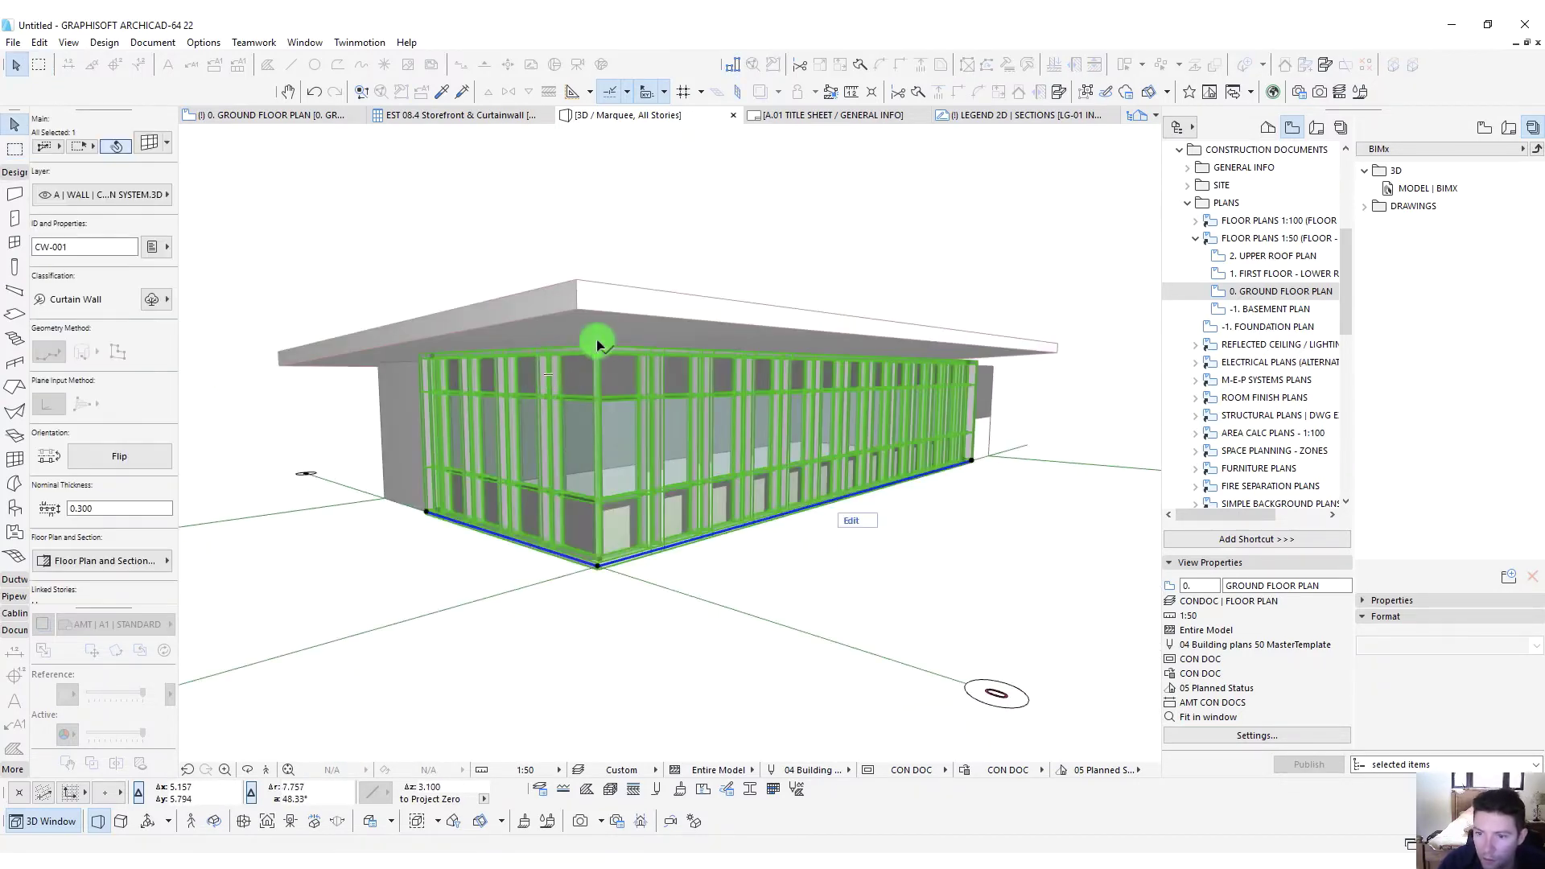
click(597, 353)
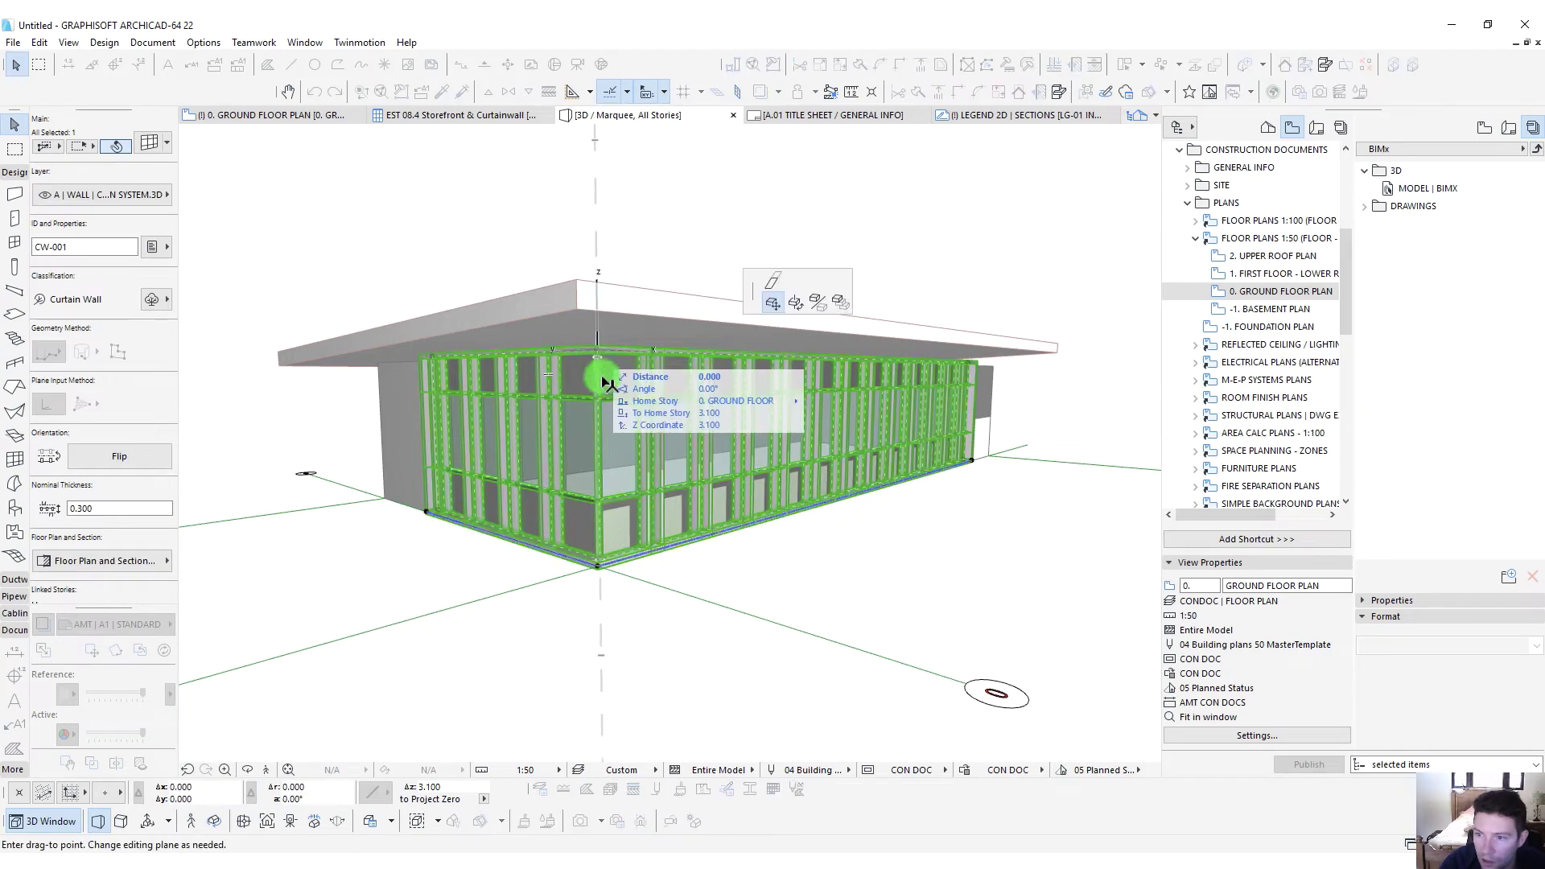
click(774, 285)
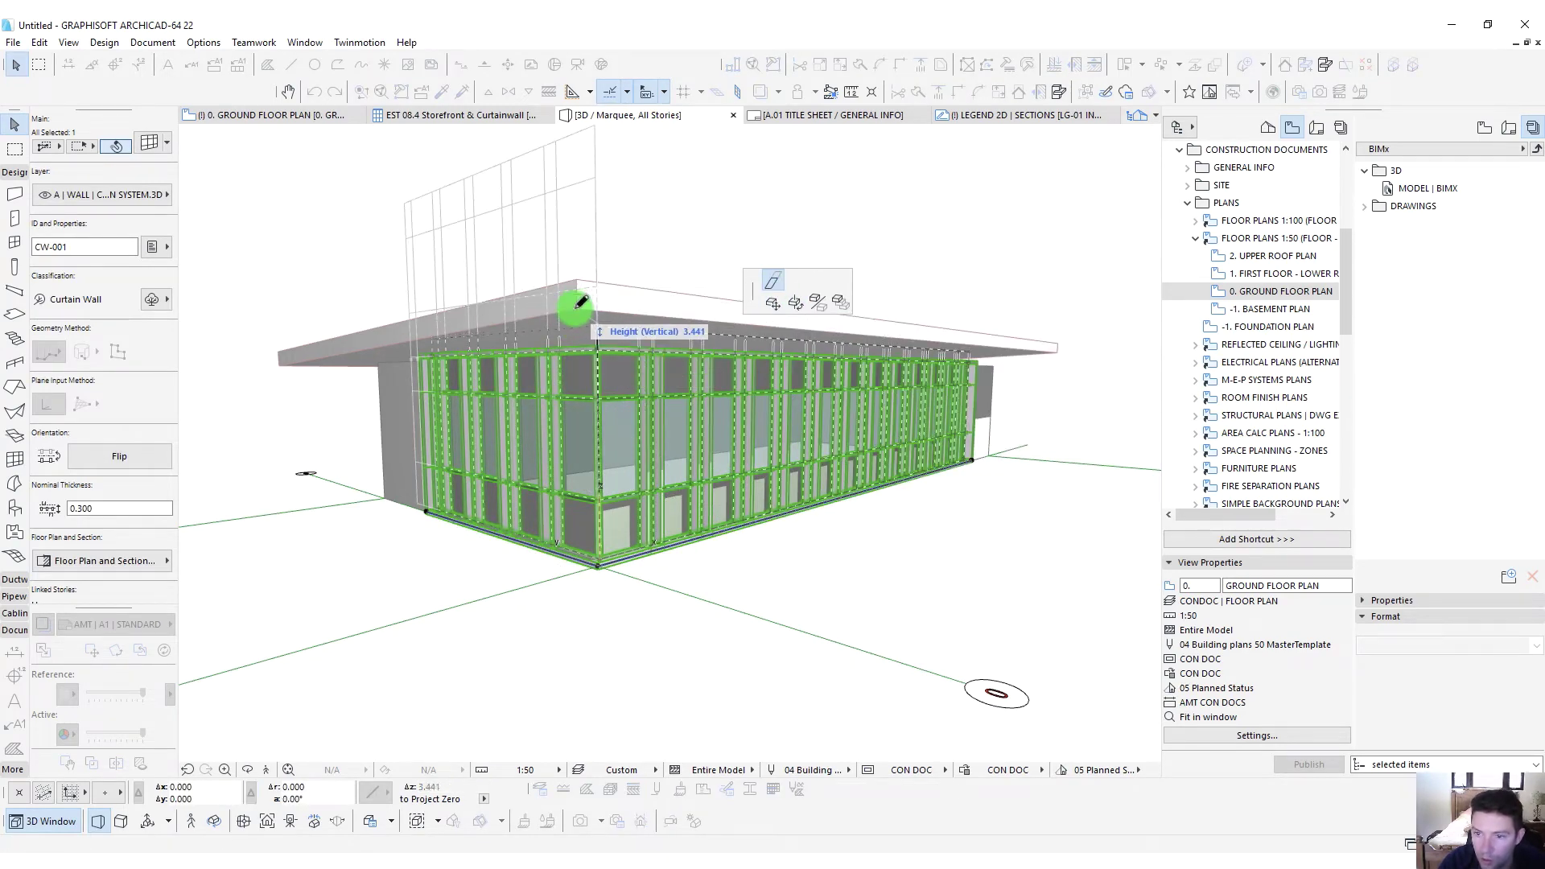
click(492, 438)
key(Escape)
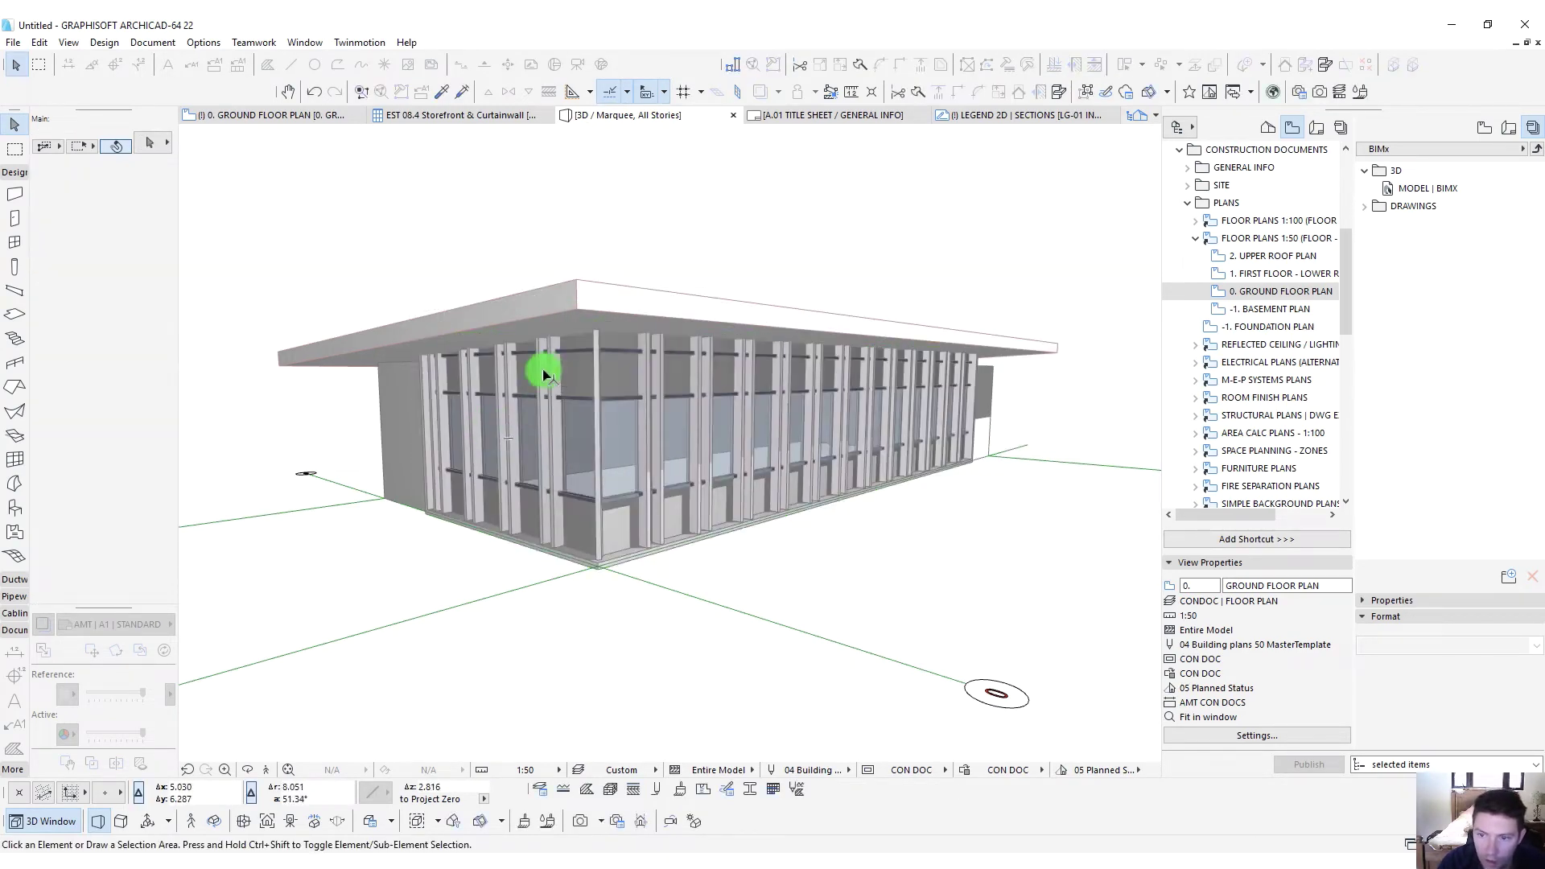
click(545, 374)
Stretch the solid exterior wall's height up to meet the roof
shift+middle_drag(530, 379, 666, 370)
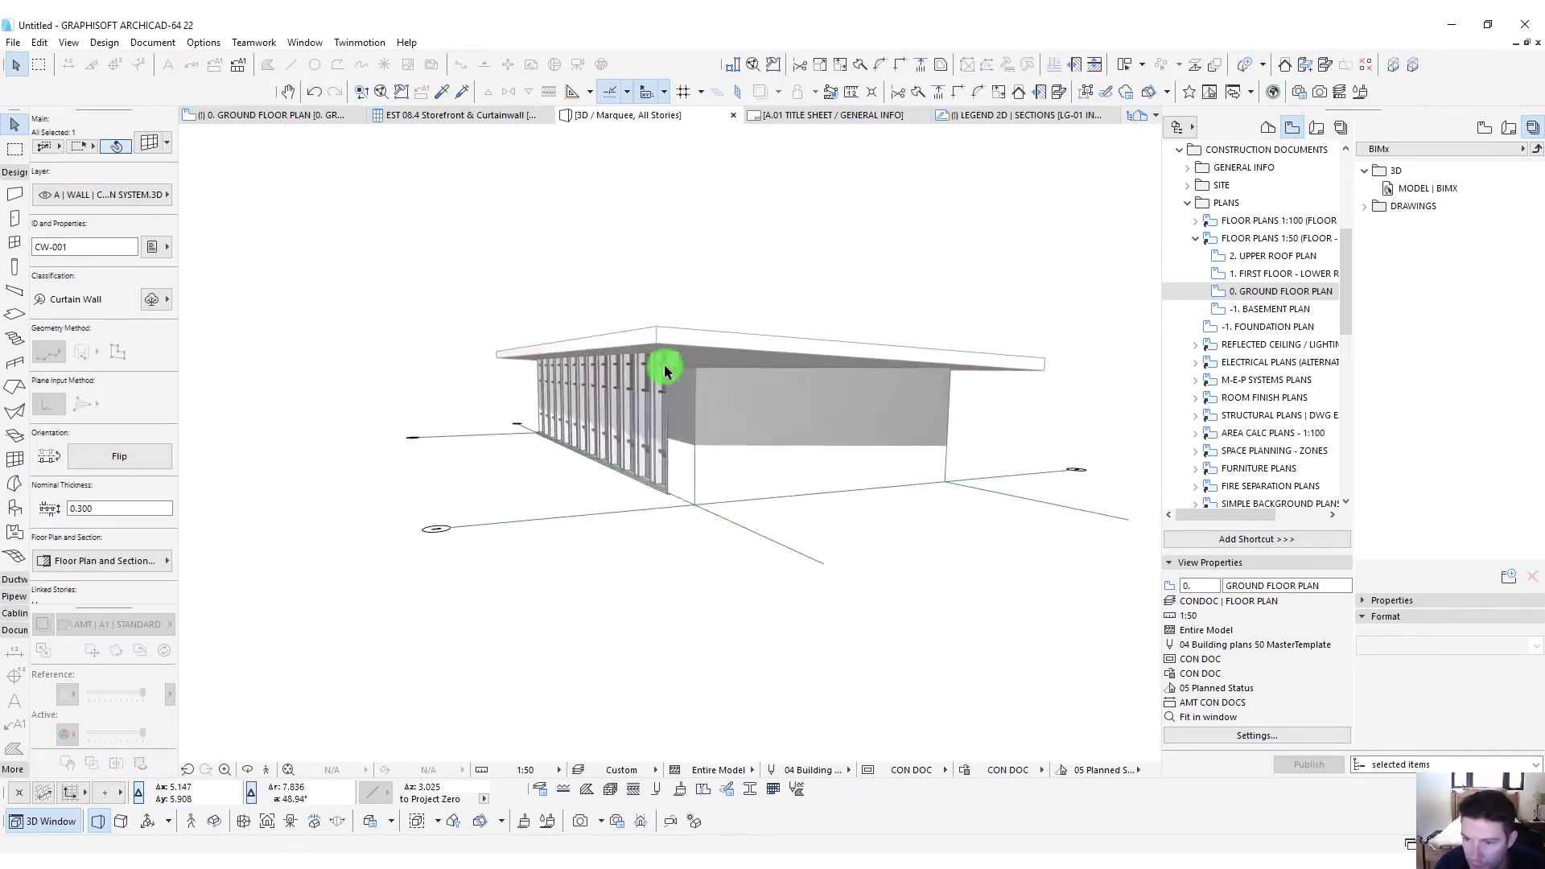
scroll(671, 366, up, 5)
click(515, 304)
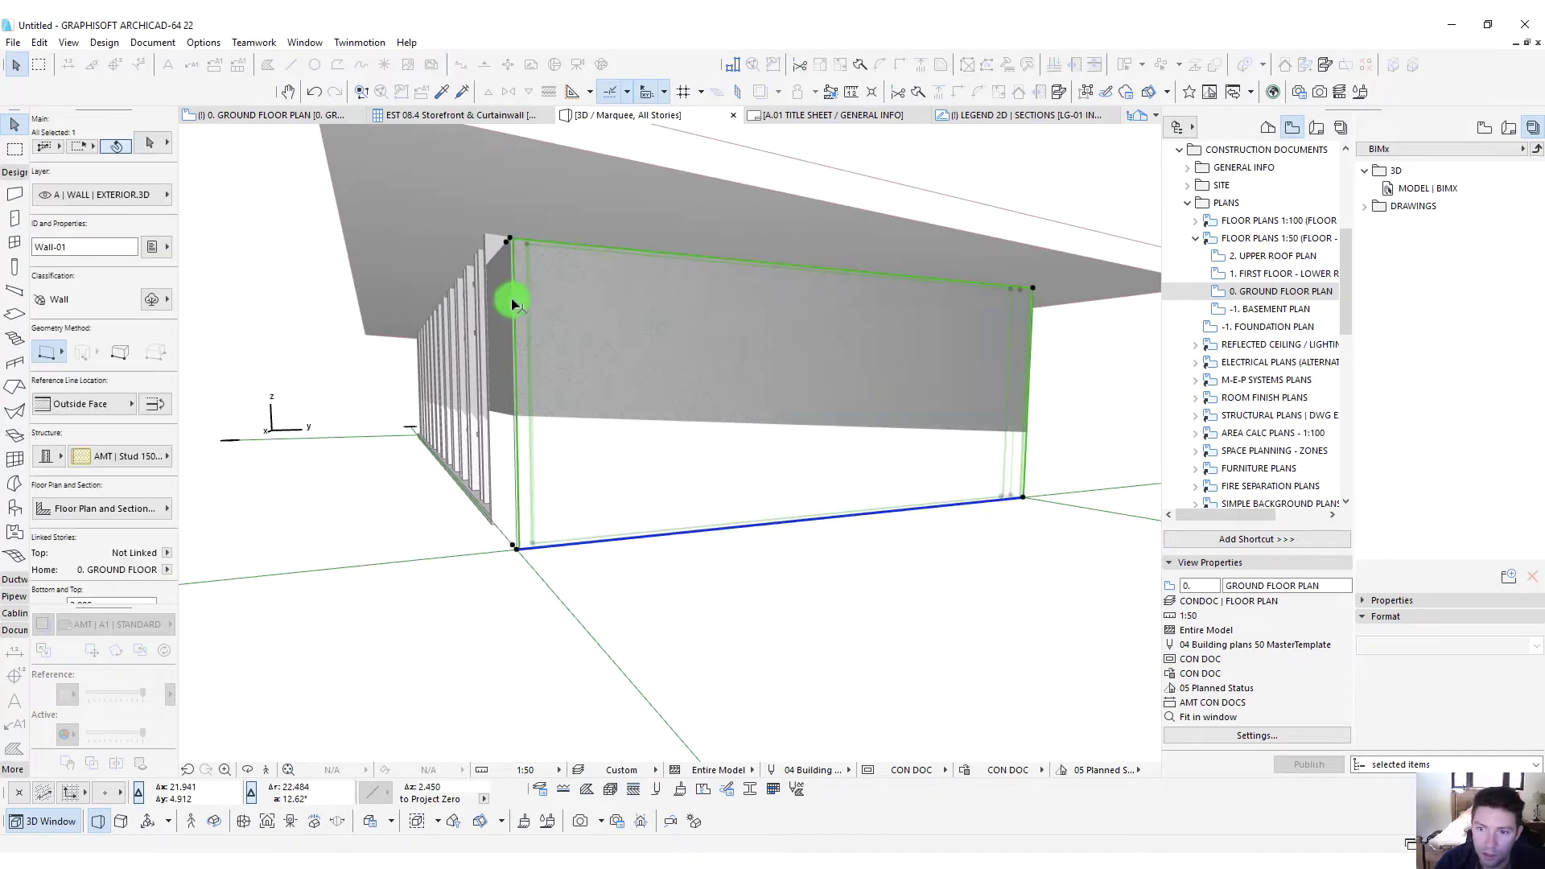
click(518, 245)
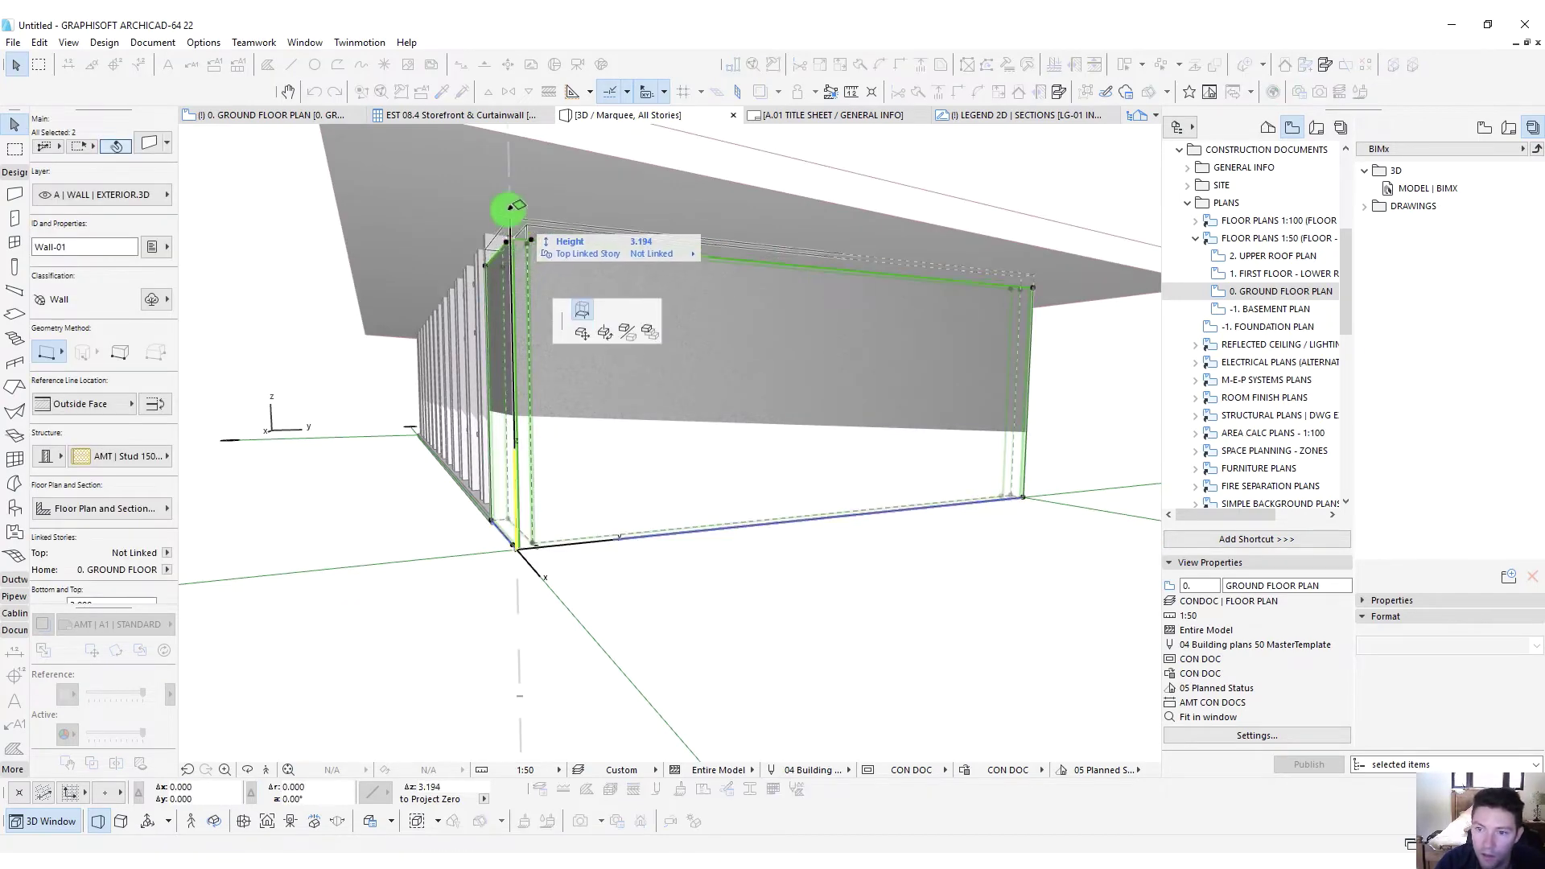
shift+middle_drag(491, 231, 647, 298)
click(616, 261)
scroll(647, 296, down, 4)
key(Escape)
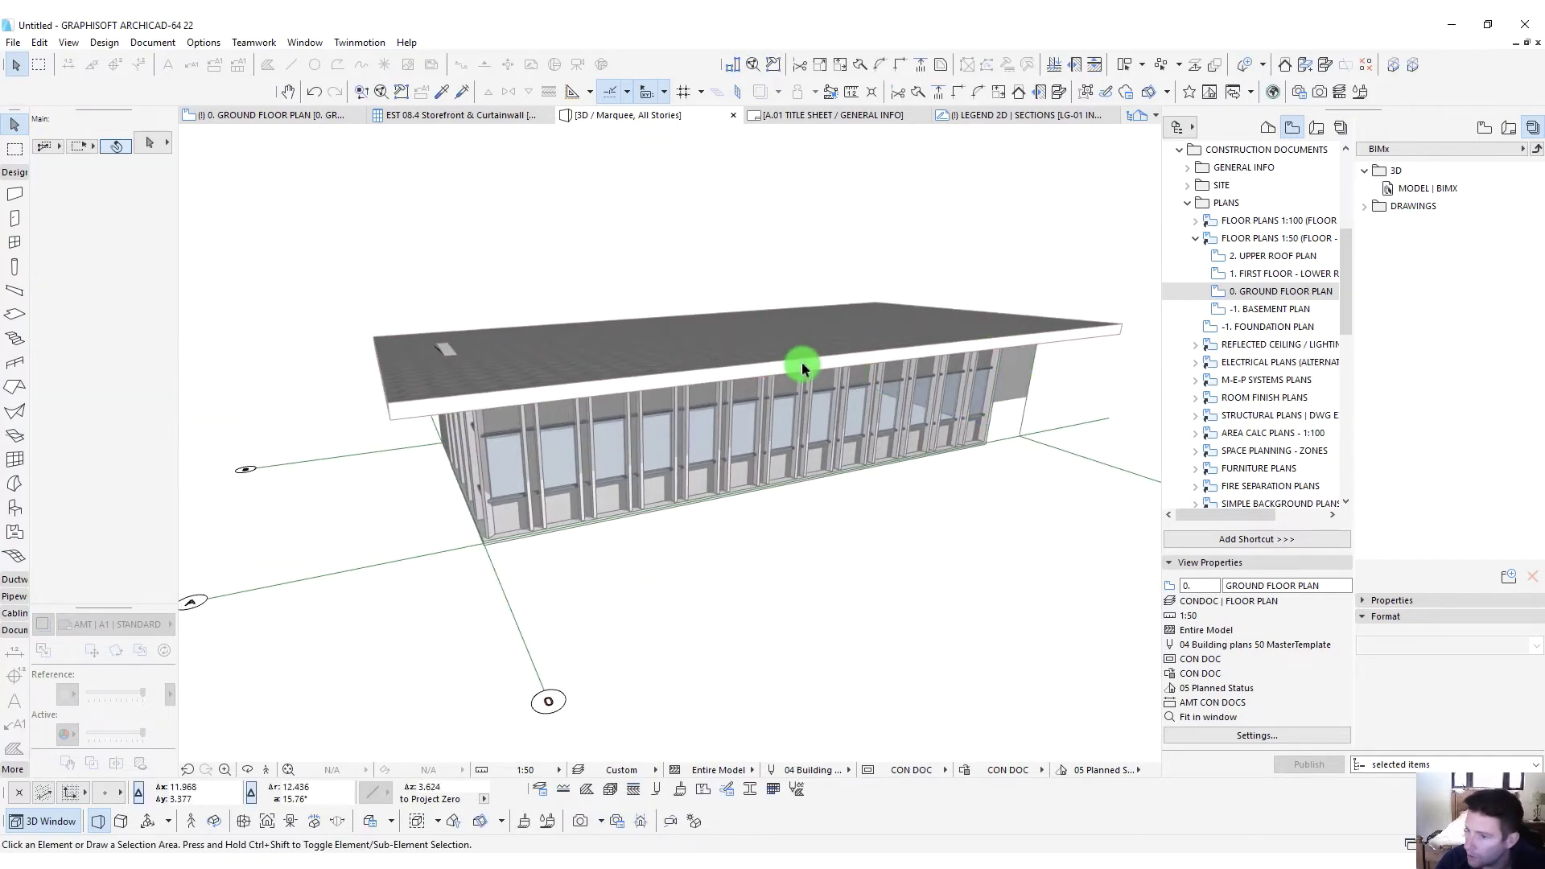
shift+middle_drag(800, 359, 743, 418)
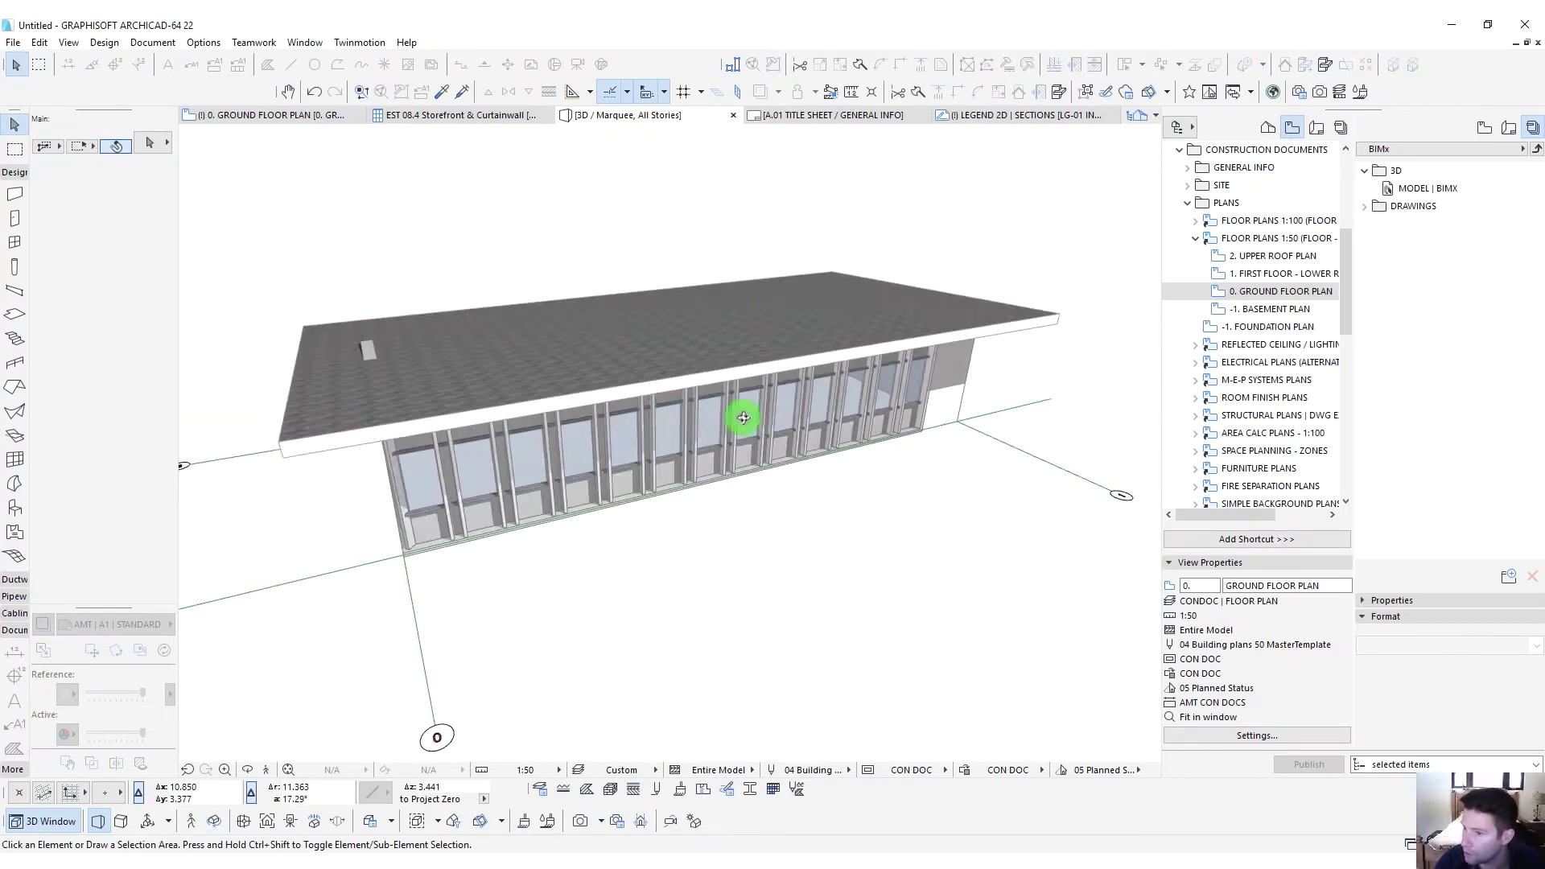
click(1197, 239)
Collapse the PLANS folder and return to the ground floor plan, panning it toward the upper left
click(1188, 204)
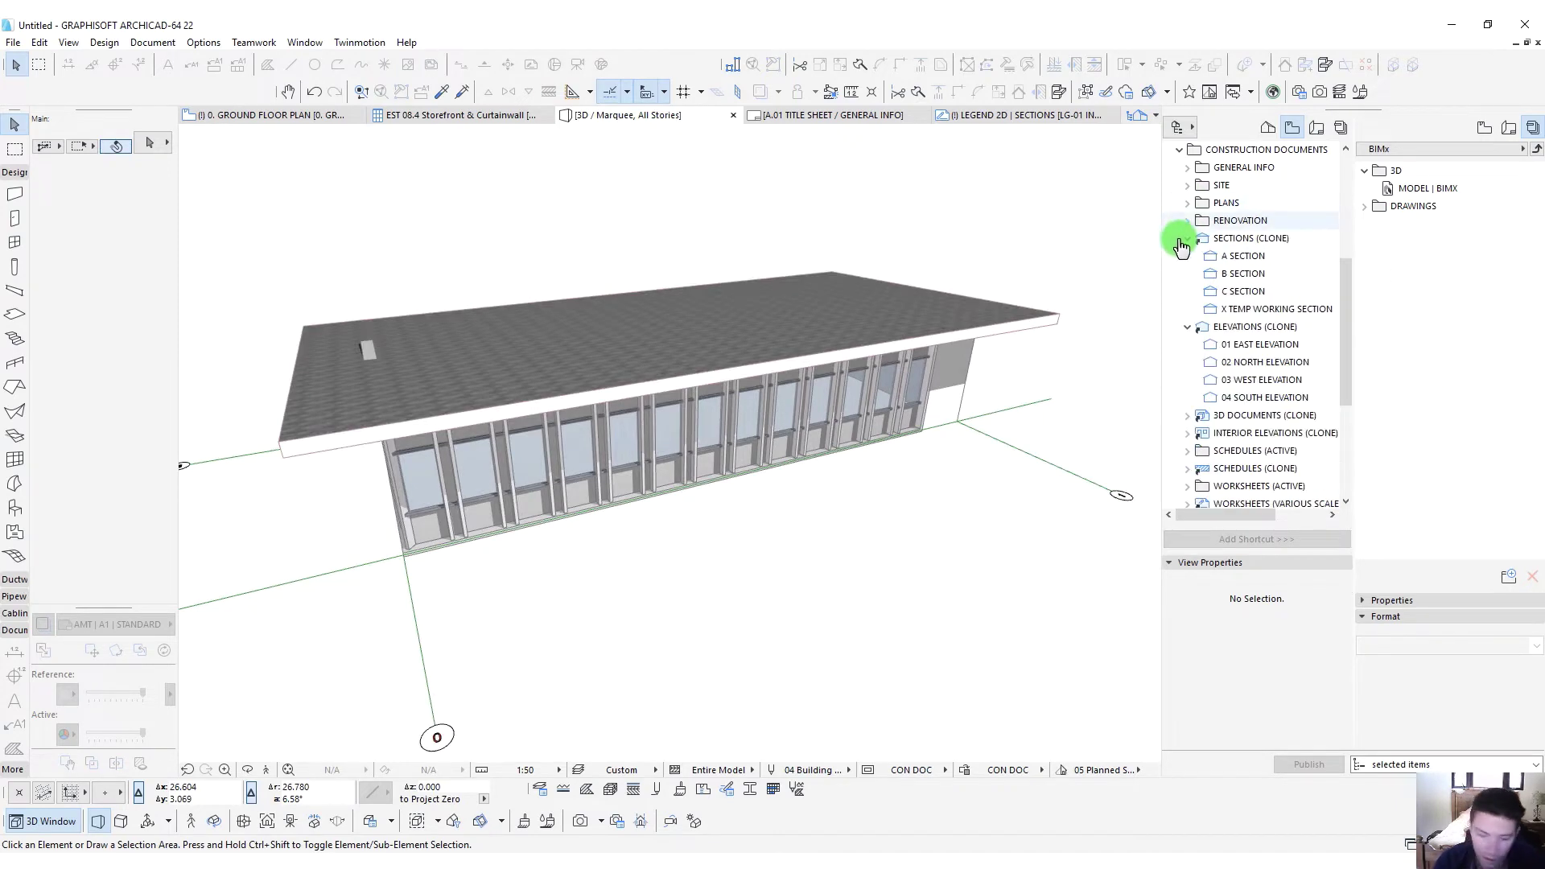
key(F2)
scroll(729, 435, down, 7)
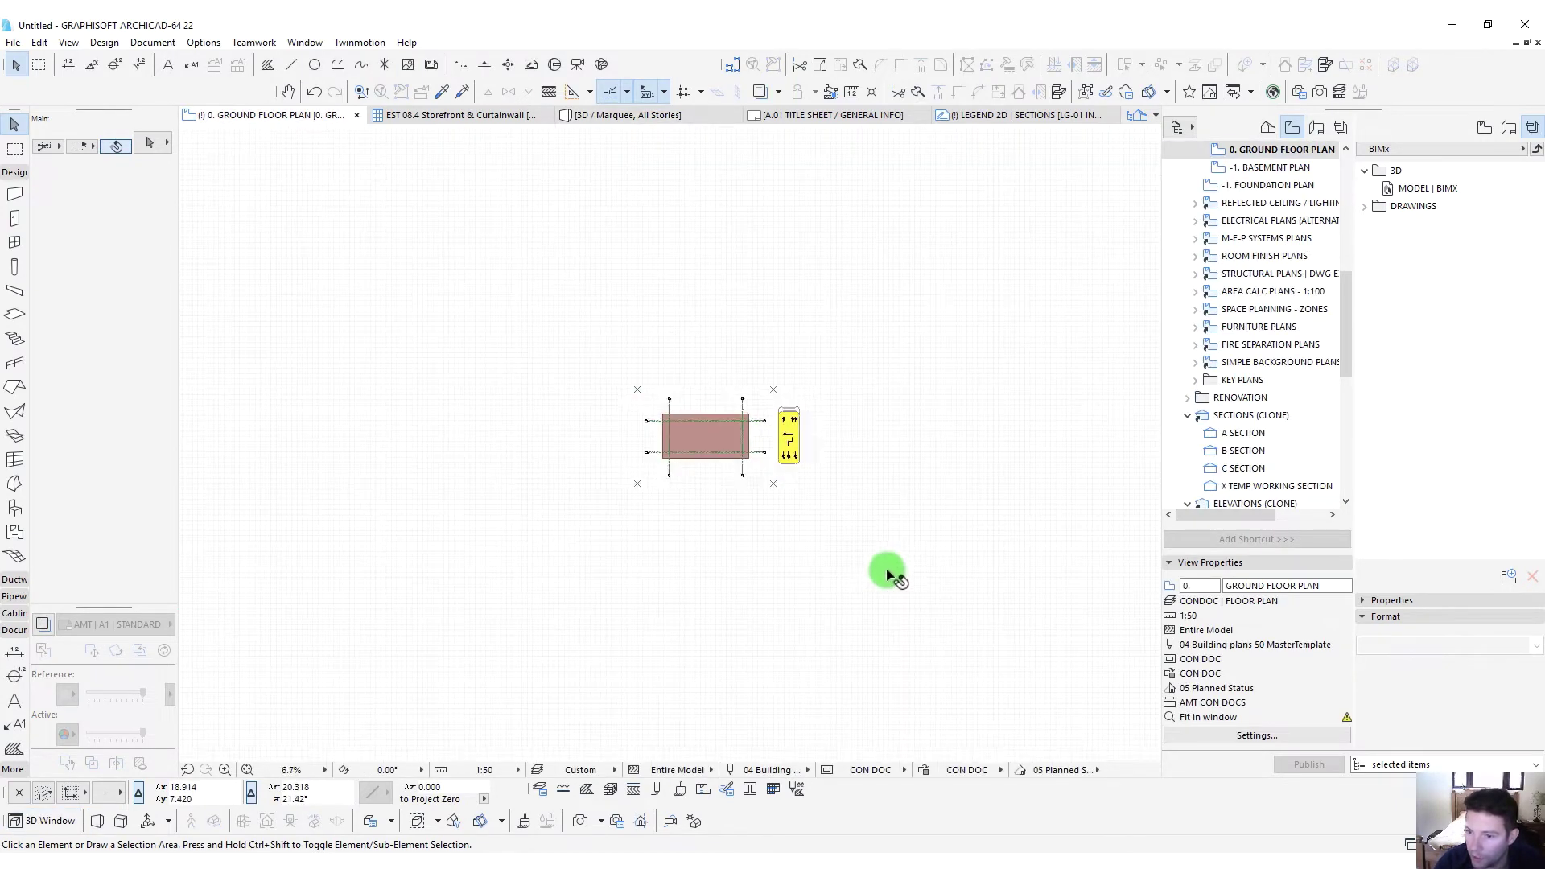
middle_drag(949, 609, 523, 325)
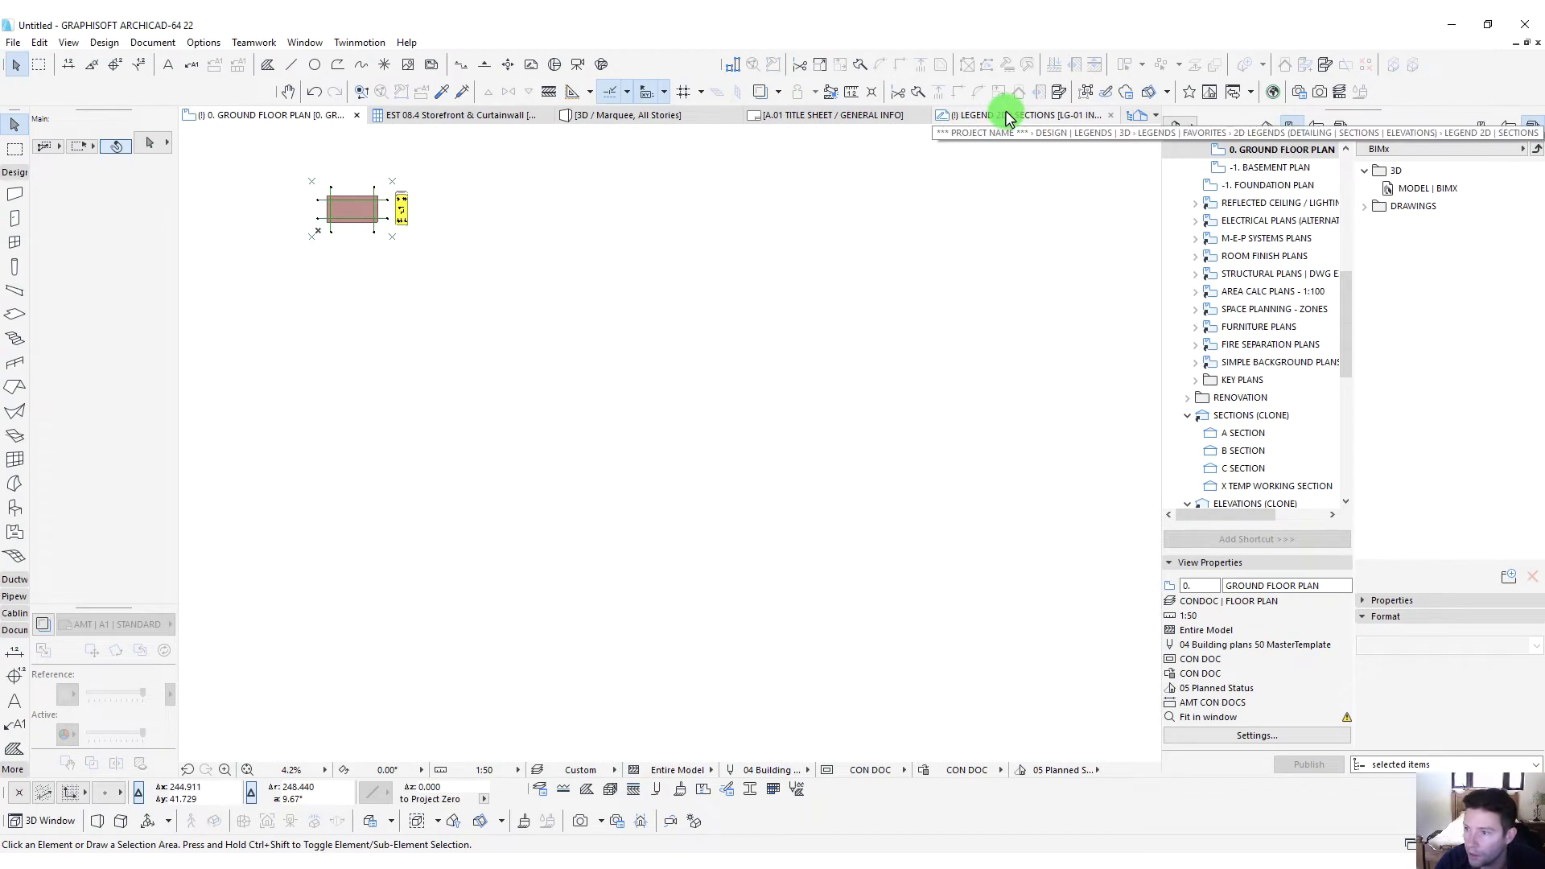
Expand the 2D Legends and Legends | Plan (for copying) folders in the Navigator
drag(1344, 307, 1339, 179)
click(1195, 292)
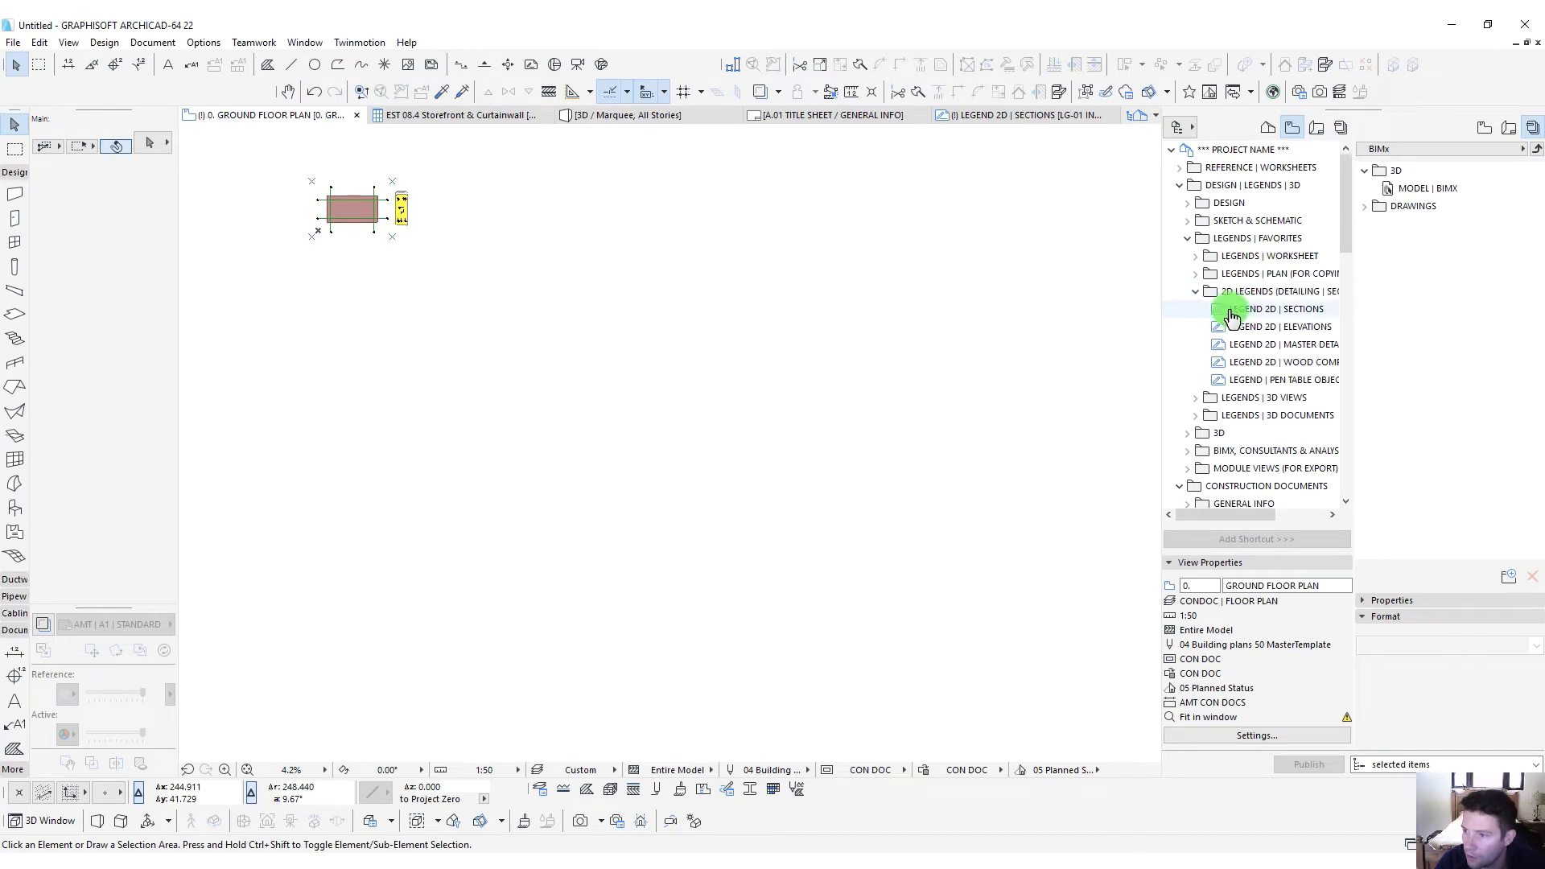
click(1196, 275)
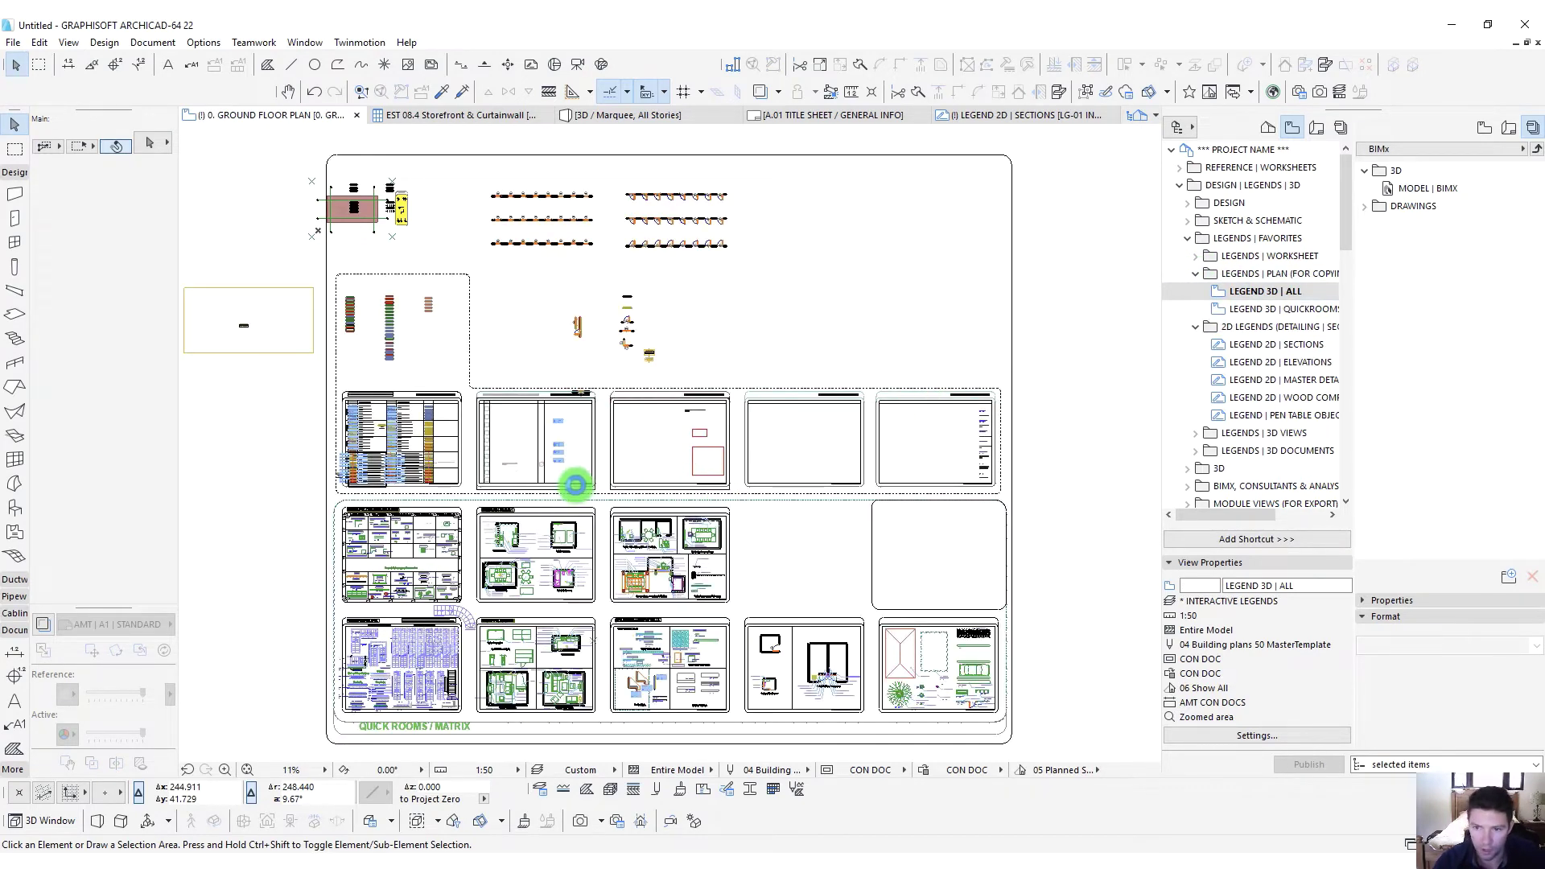
Pick up the CIP Slab 150 settings from the Floor Slab 150 legend sample
scroll(855, 523, up, 3)
scroll(459, 459, up, 6)
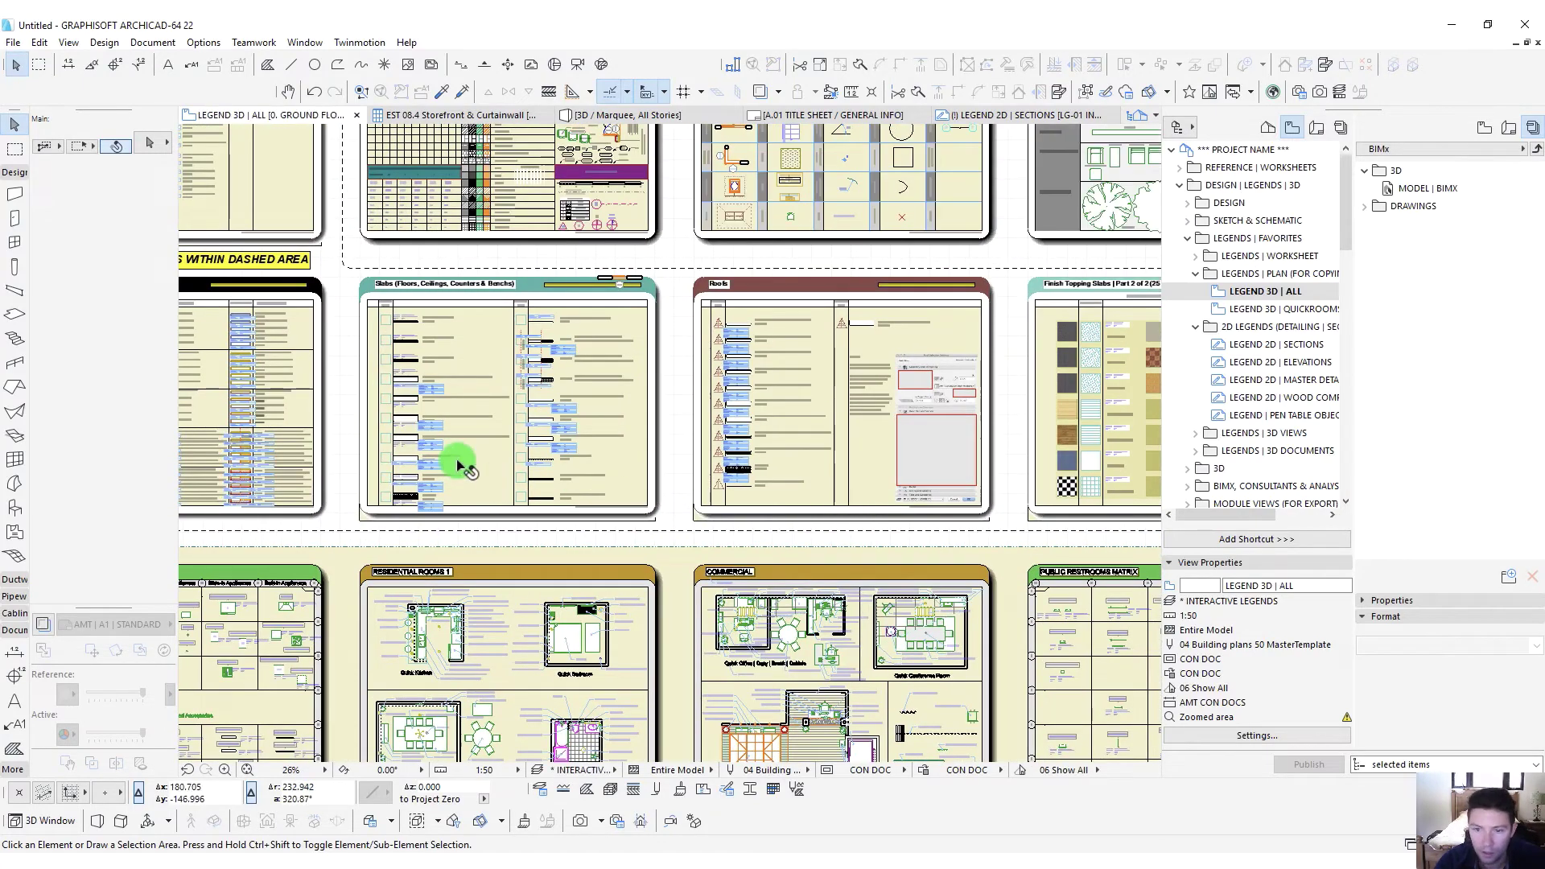
scroll(408, 314, up, 2)
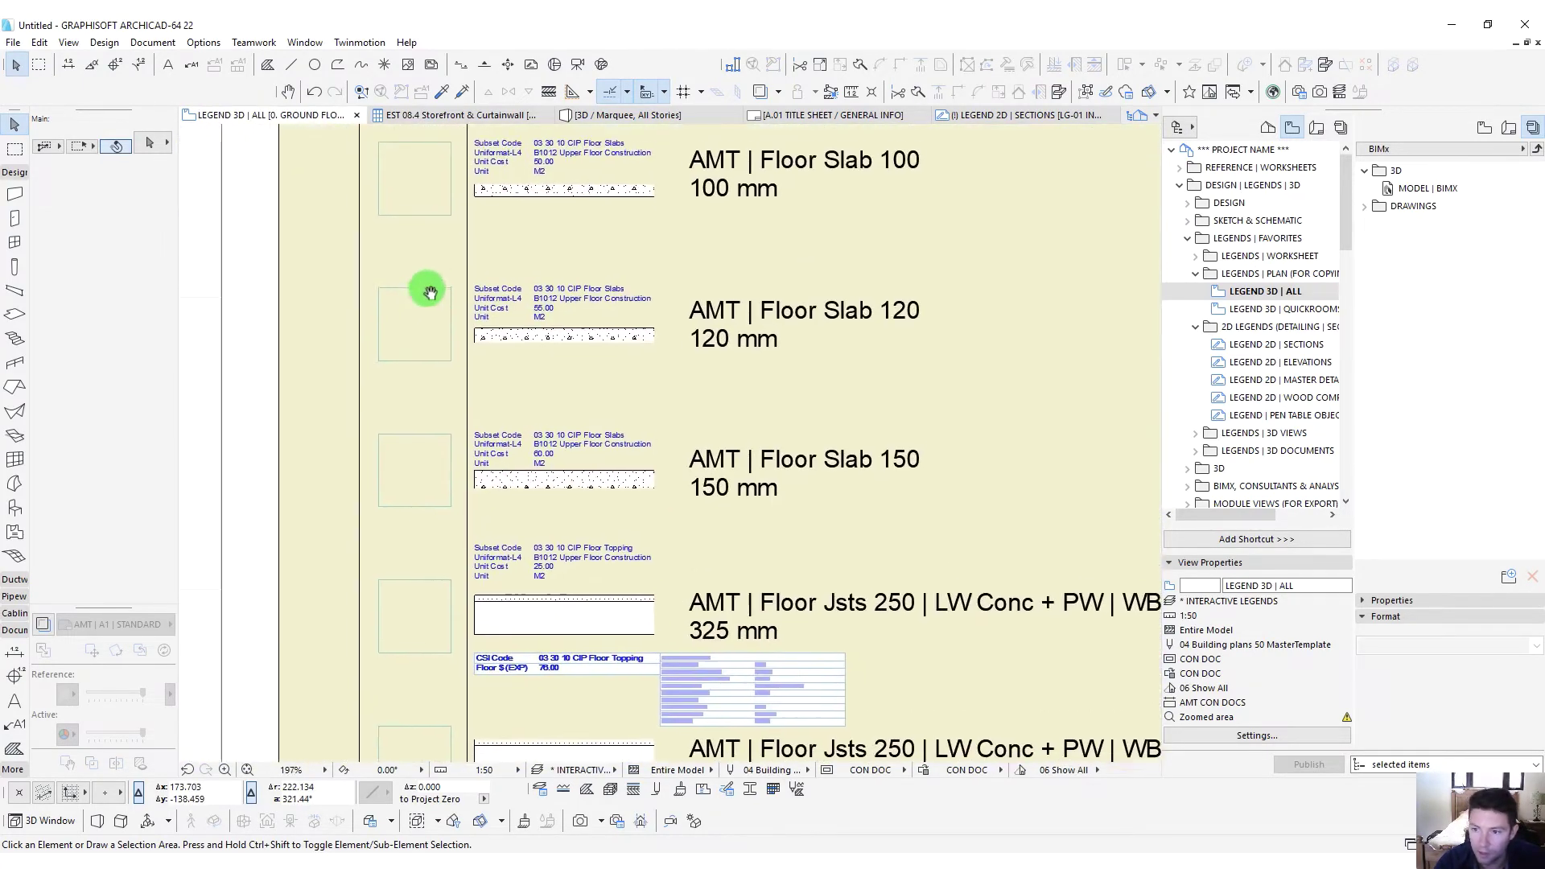
alt+click(416, 456)
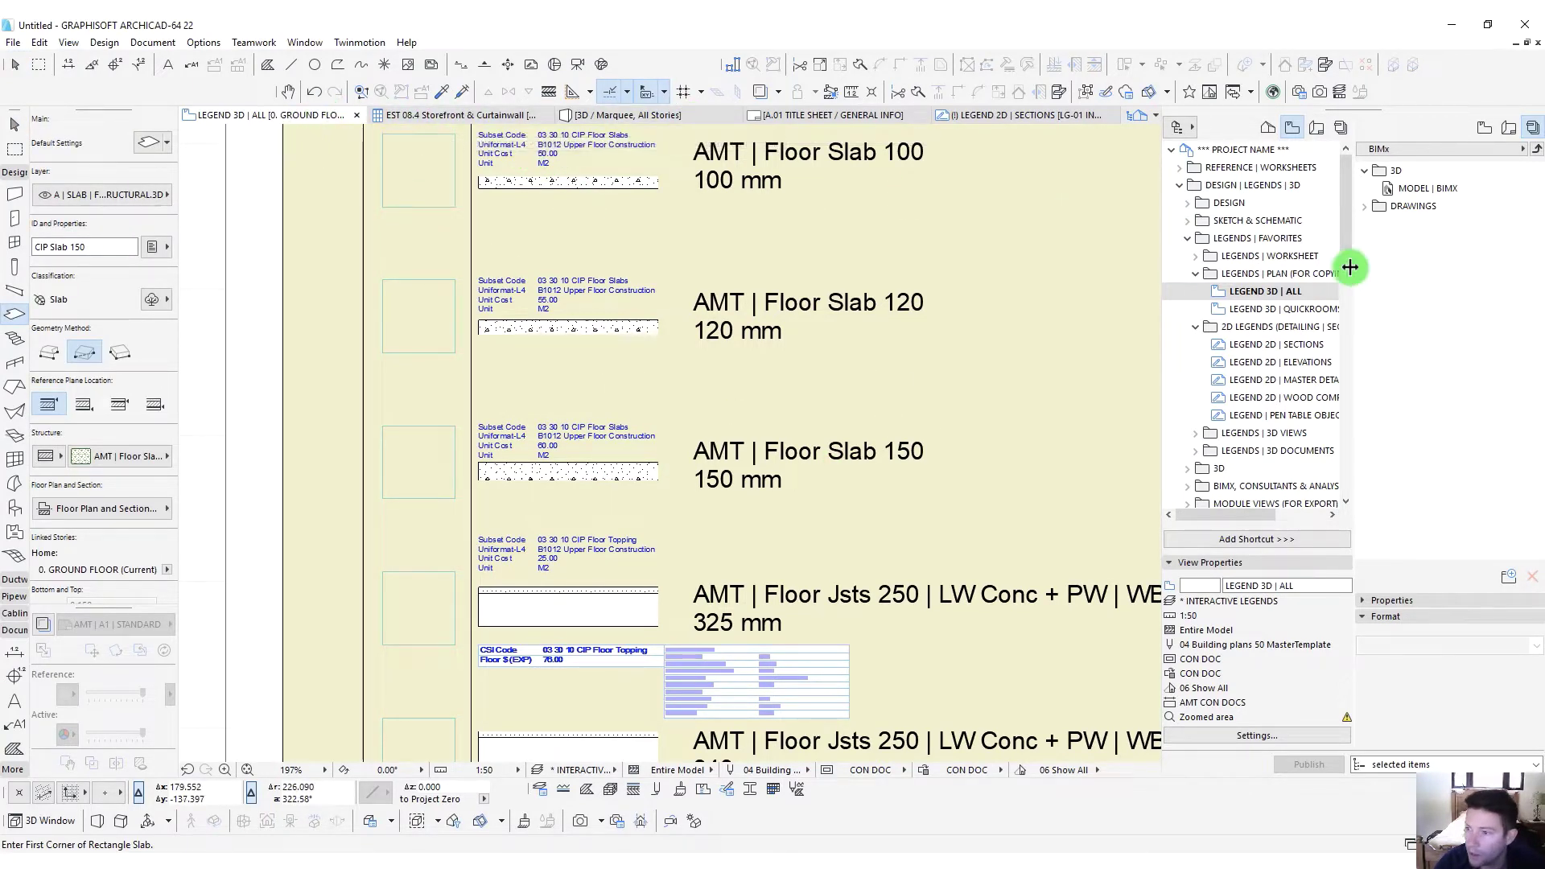
scroll(1243, 417, down, 10)
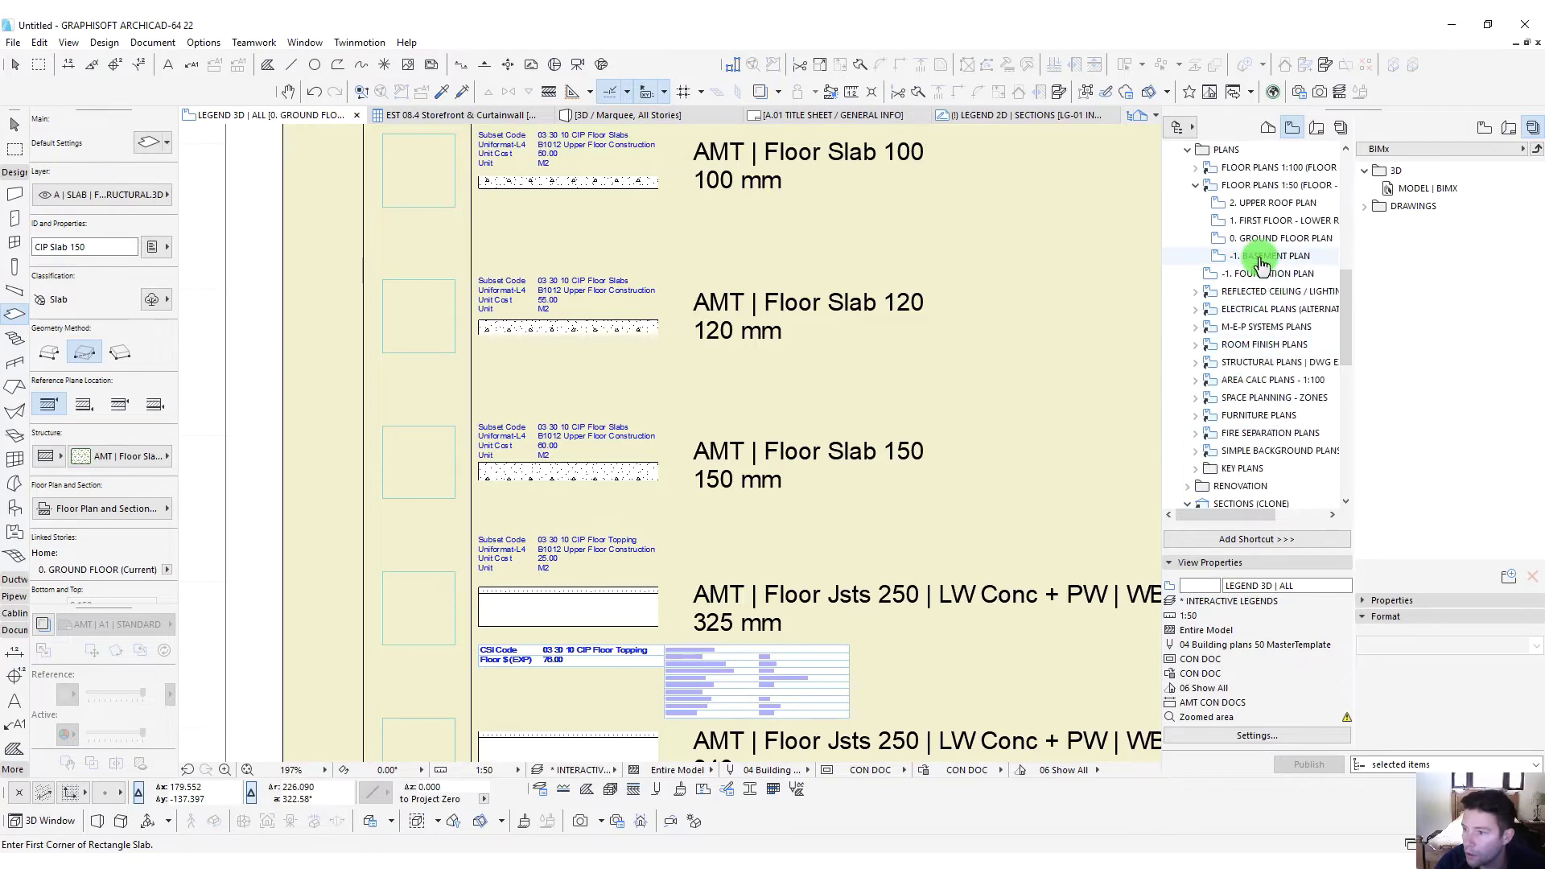
On the 0. GROUND FLOOR PLAN, draw the CIP Slab 150 between opposite building corners
double_click(1262, 239)
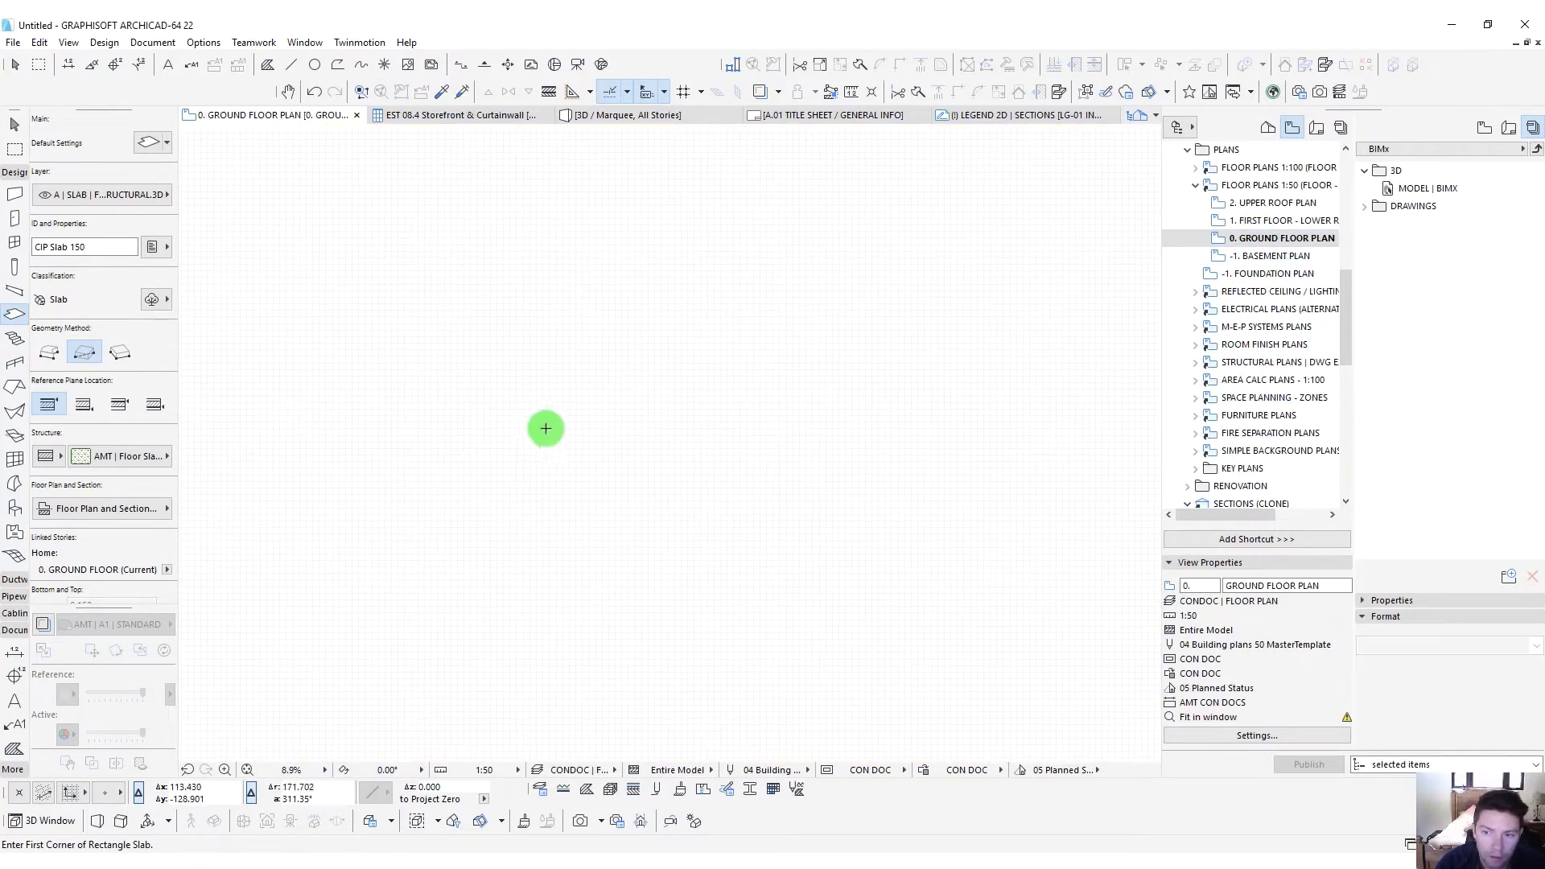
scroll(326, 161, up, 8)
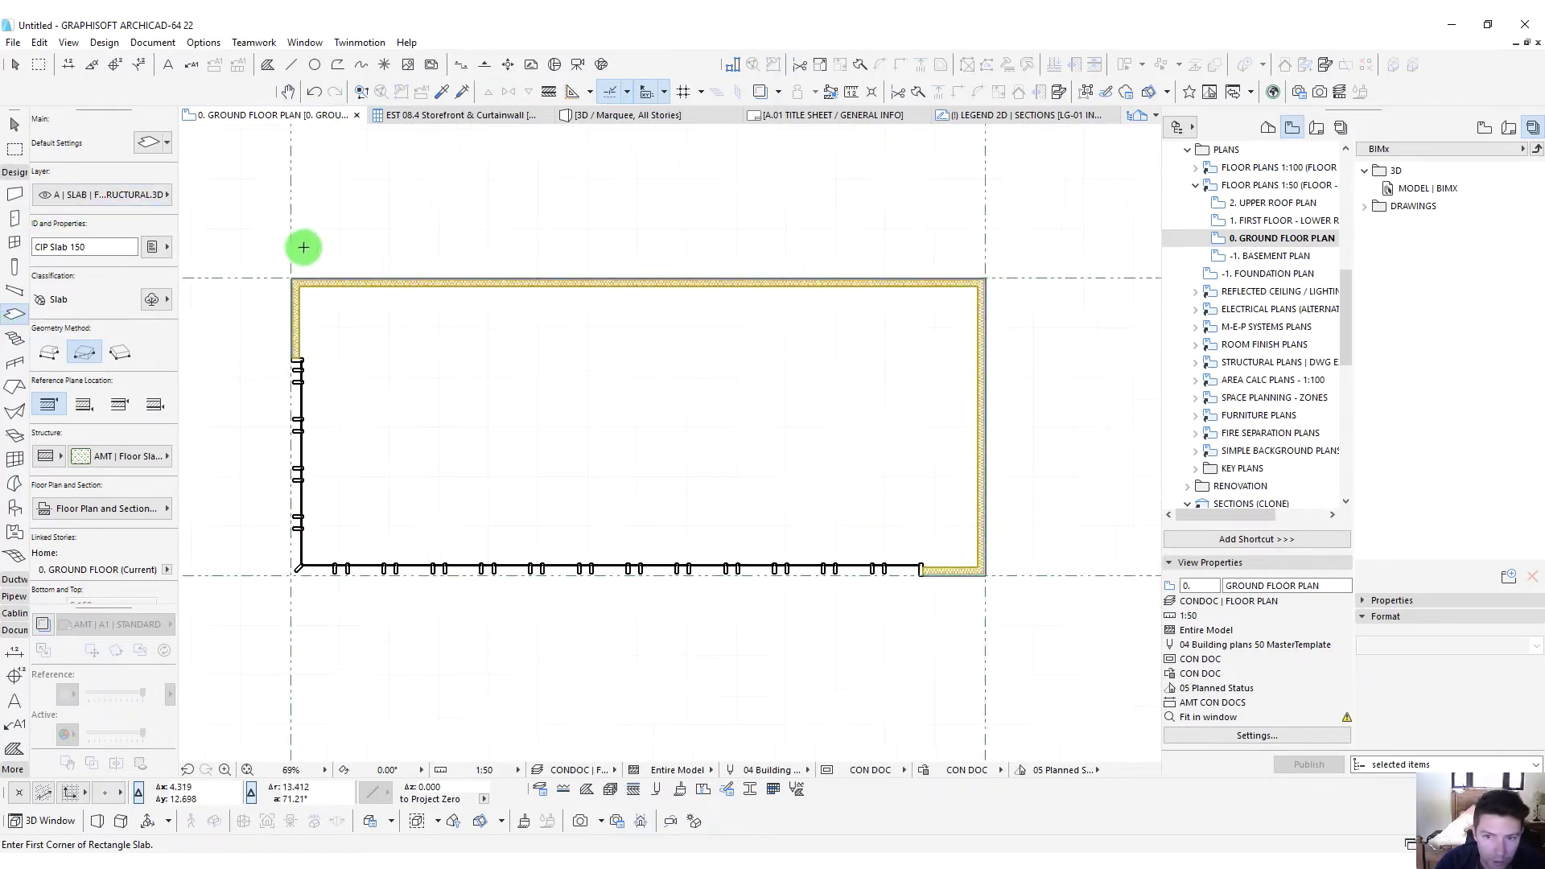
scroll(302, 246, up, 5)
click(316, 342)
scroll(735, 487, down, 4)
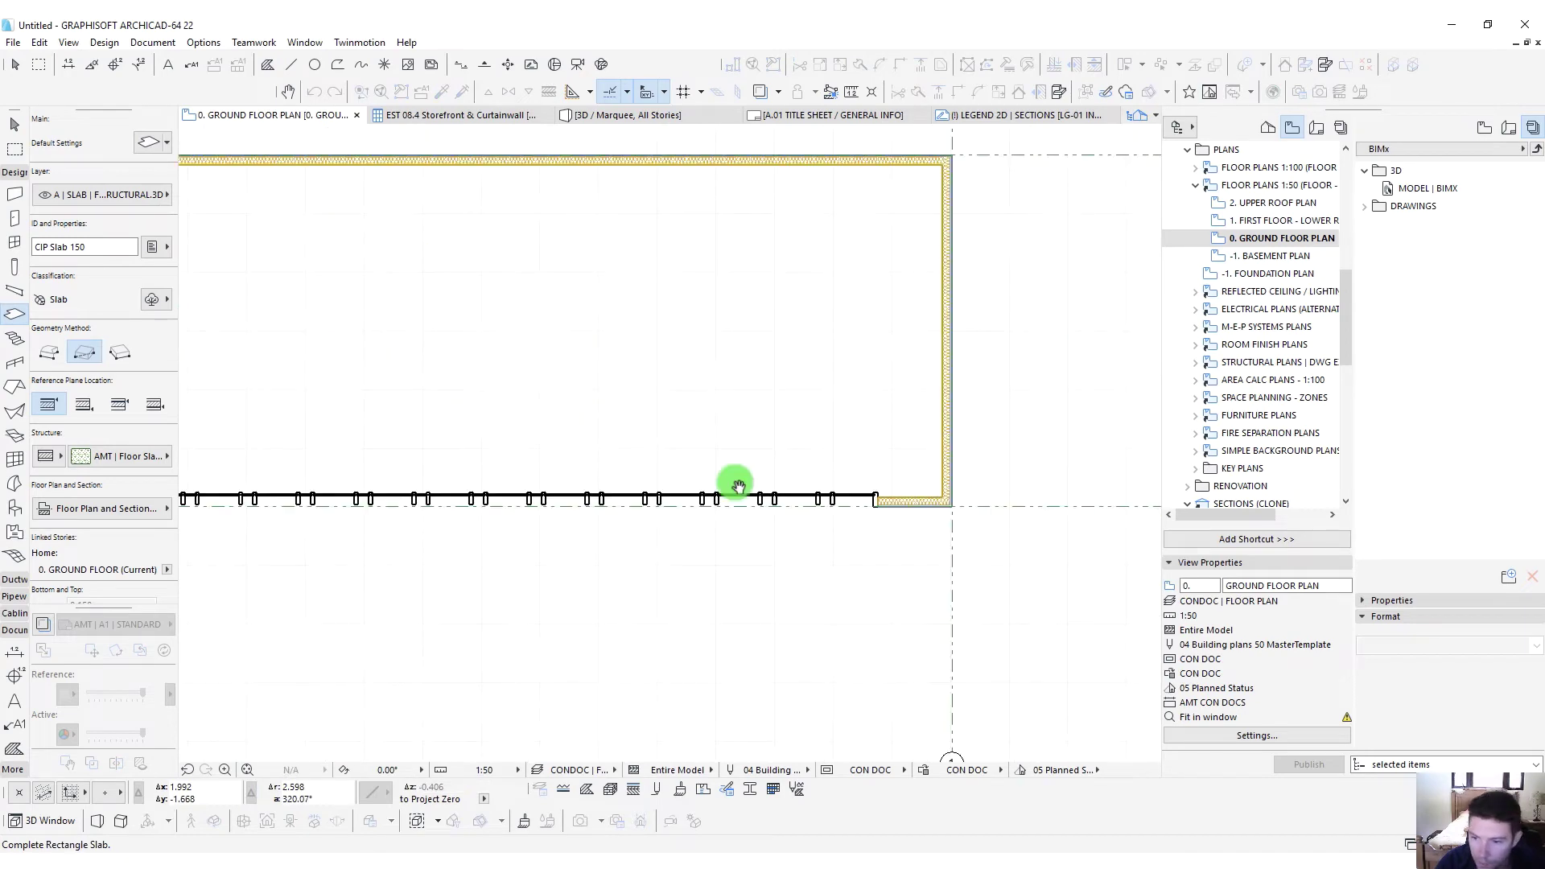
click(953, 506)
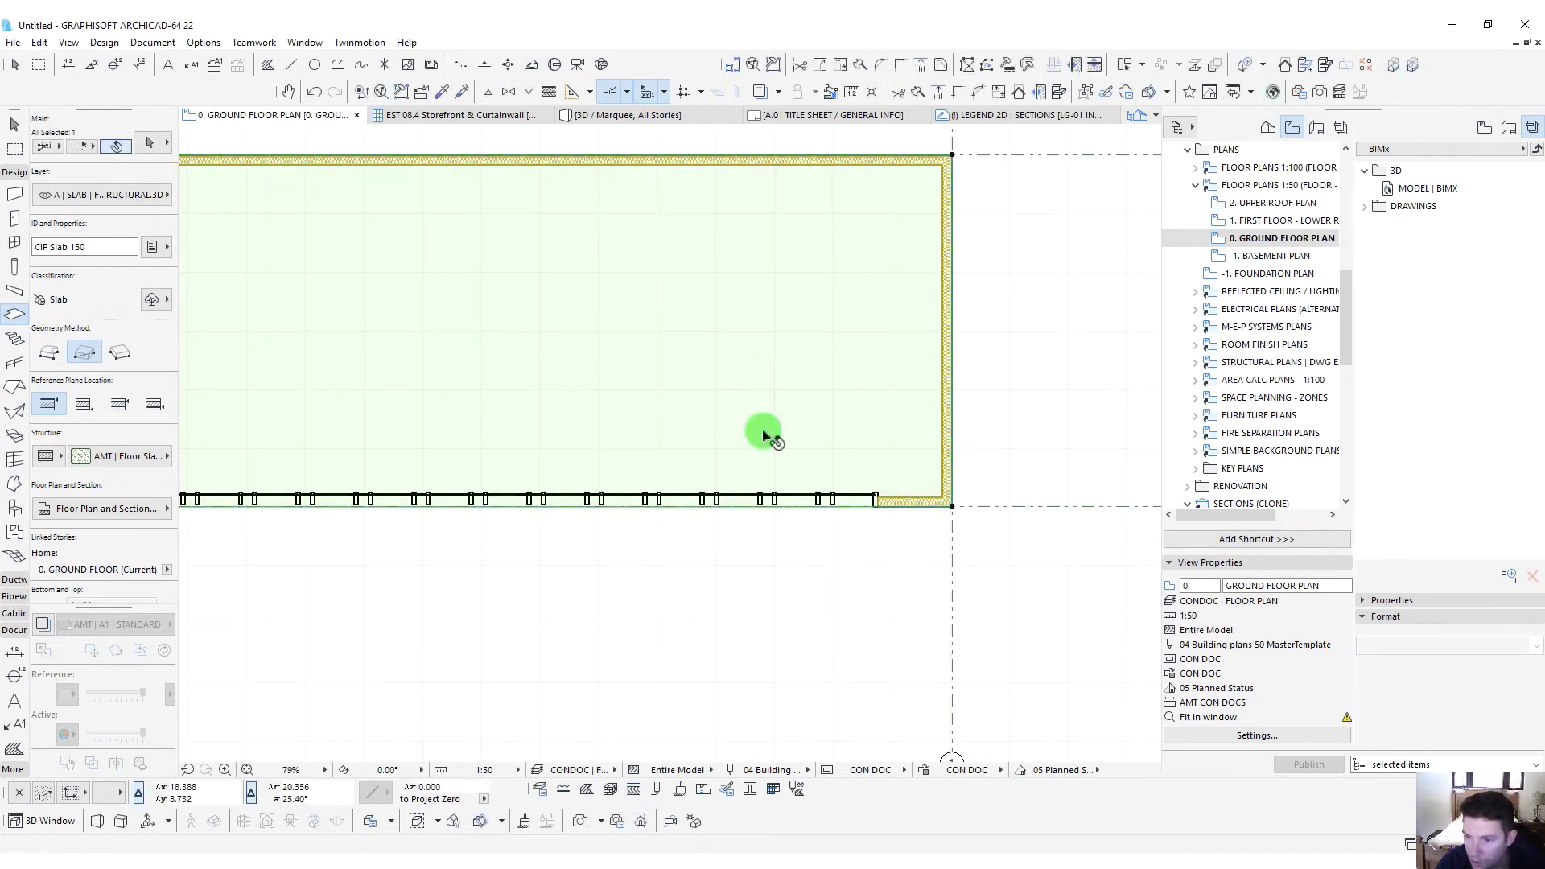
Offset the slab's lower edge outward by 3, then zoom out and deselect it
click(749, 508)
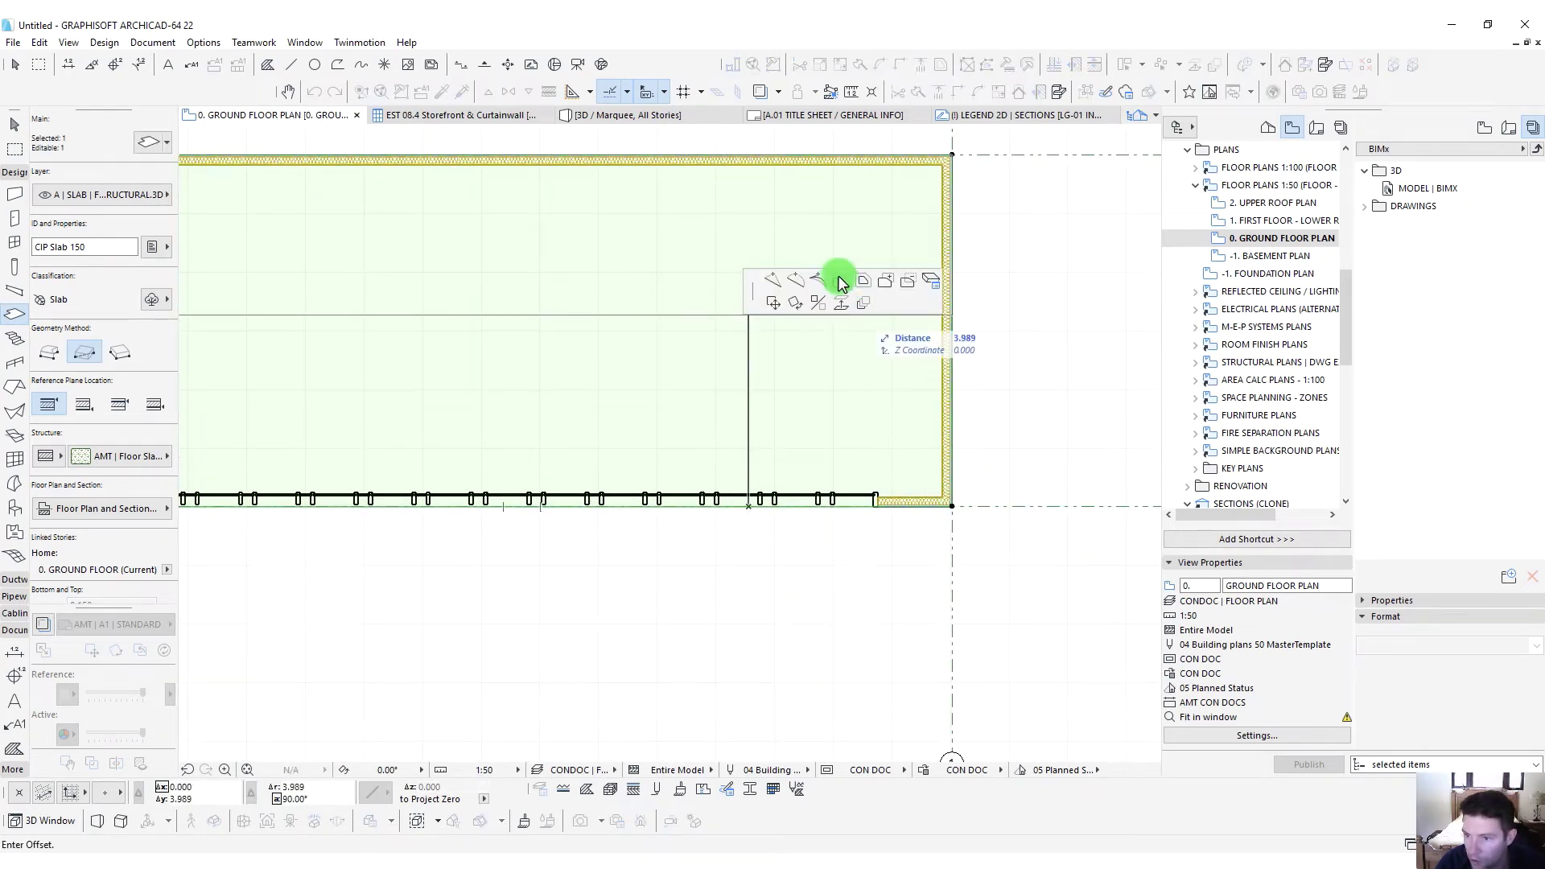
click(840, 279)
middle_drag(812, 627, 1008, 488)
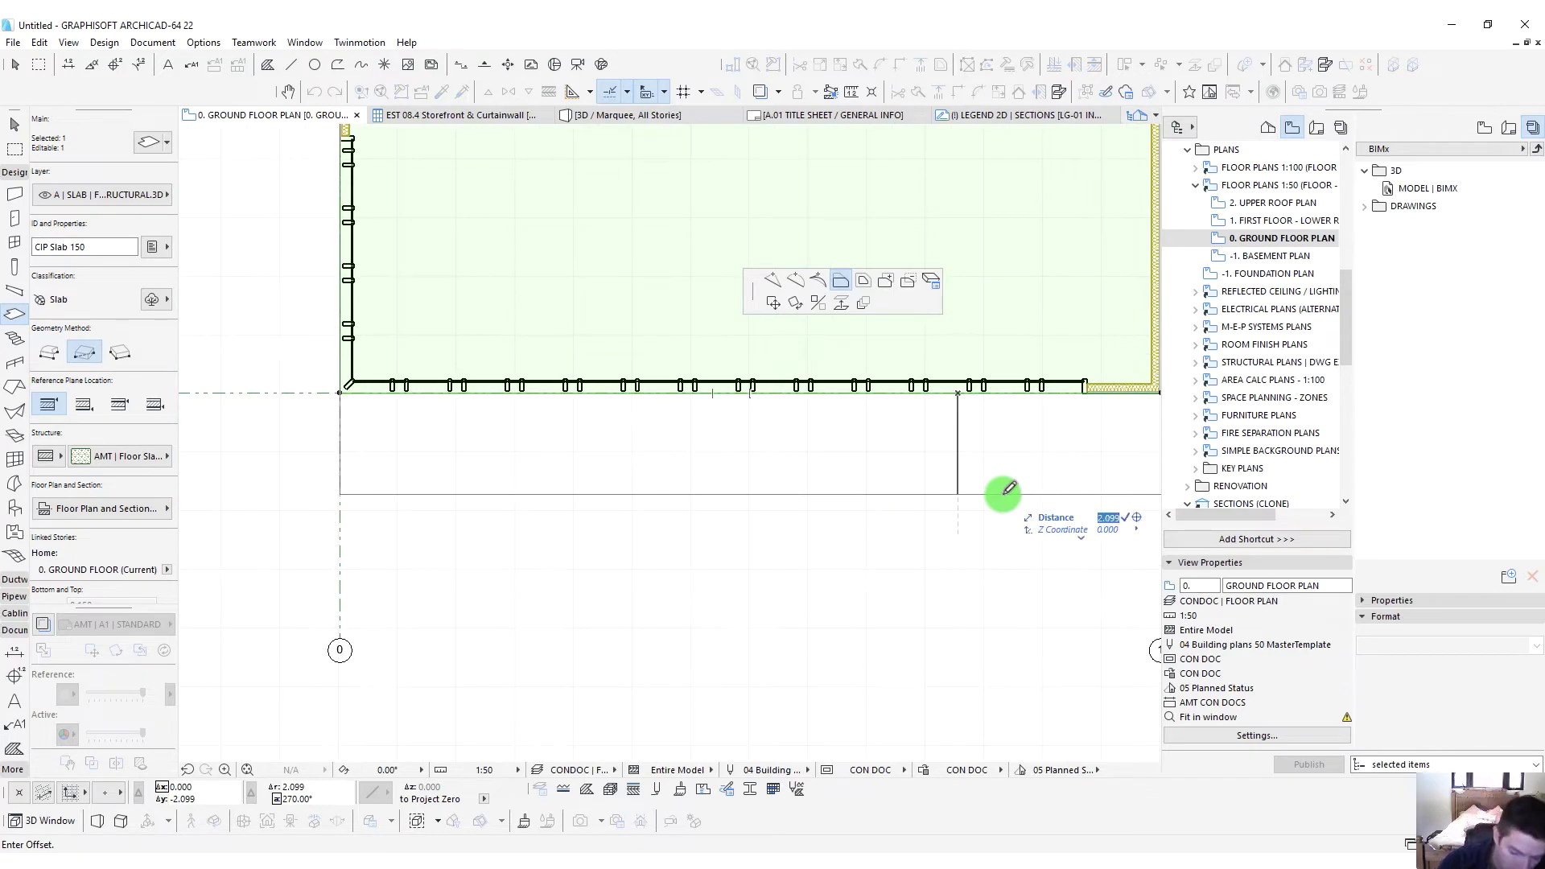
text(3)
key(Return)
scroll(644, 346, down, 3)
middle_drag(678, 373, 601, 448)
key(Escape)
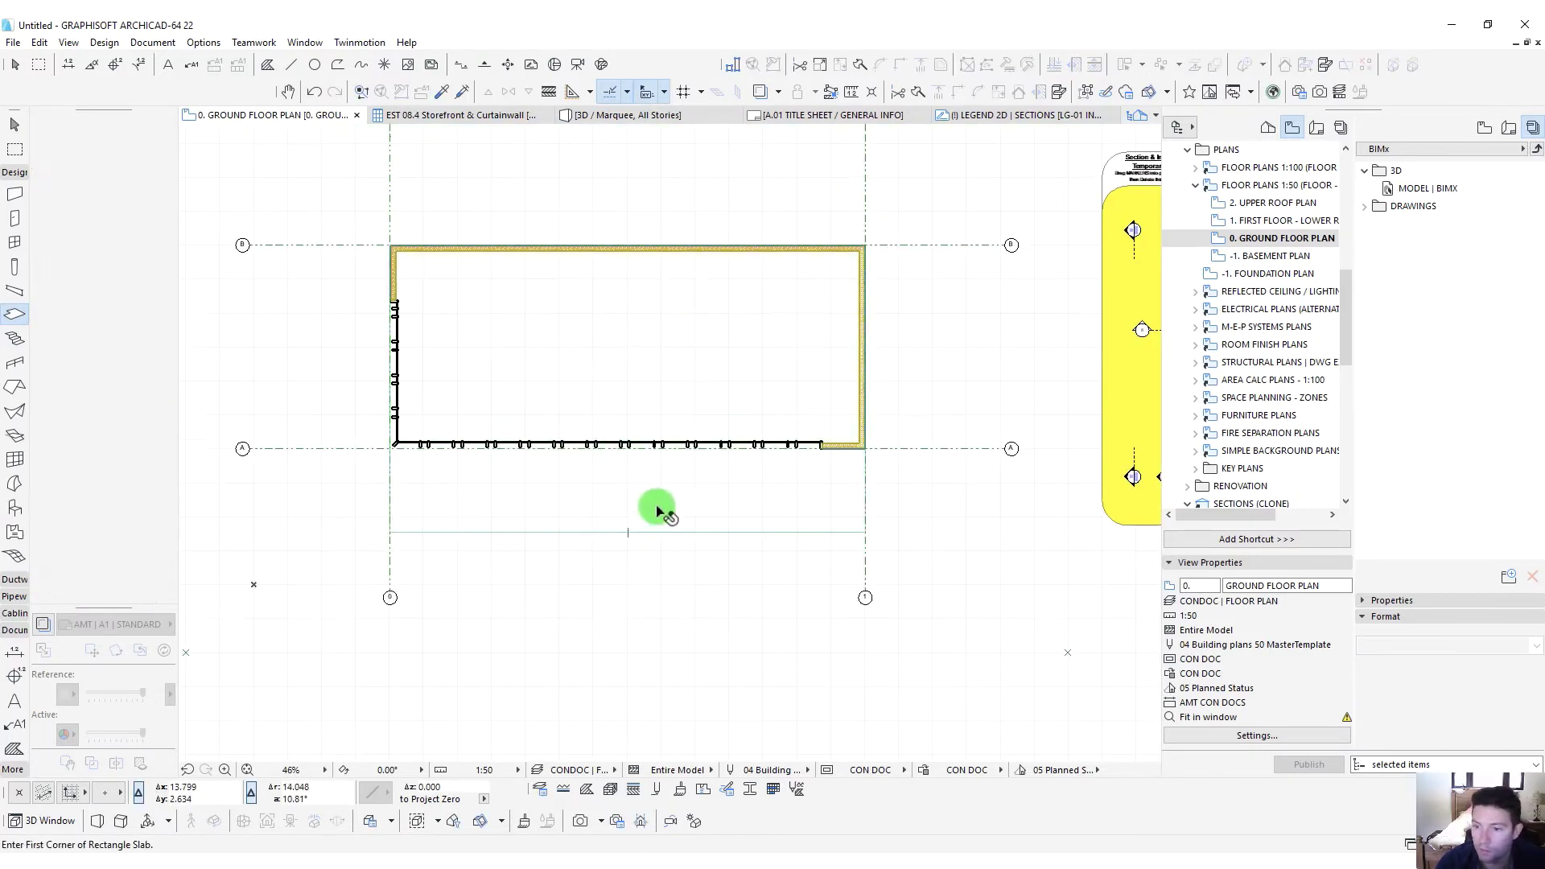
key(Escape)
click(679, 508)
key(Escape)
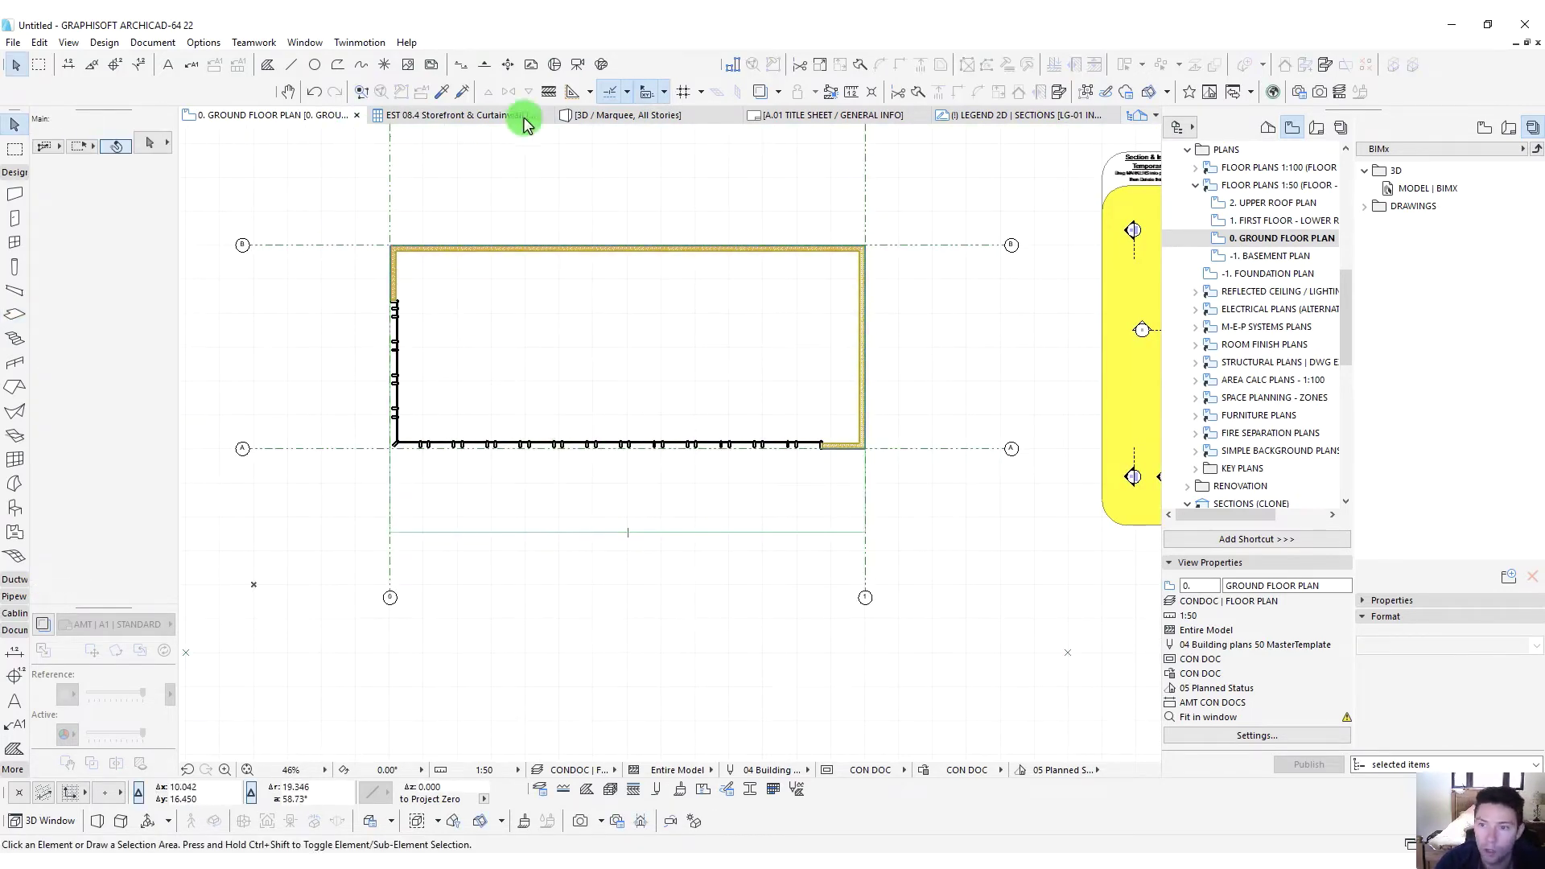
In 3D, orbit around the building and check the slab's Bottom and Top settings in the Info Box
click(621, 120)
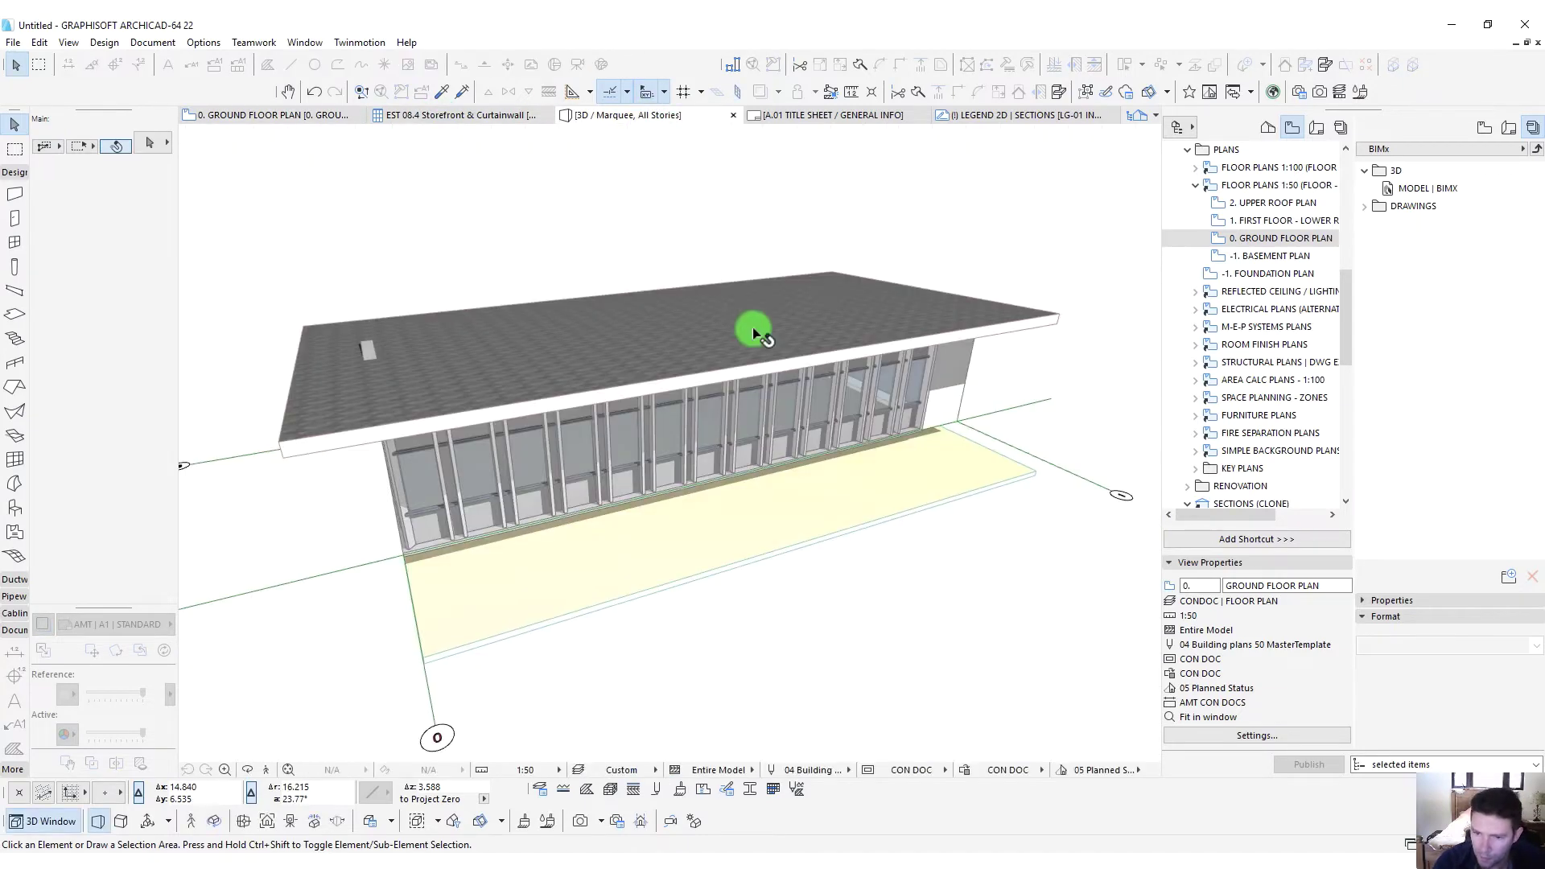
shift+middle_drag(755, 331, 756, 332)
drag(760, 334, 699, 560)
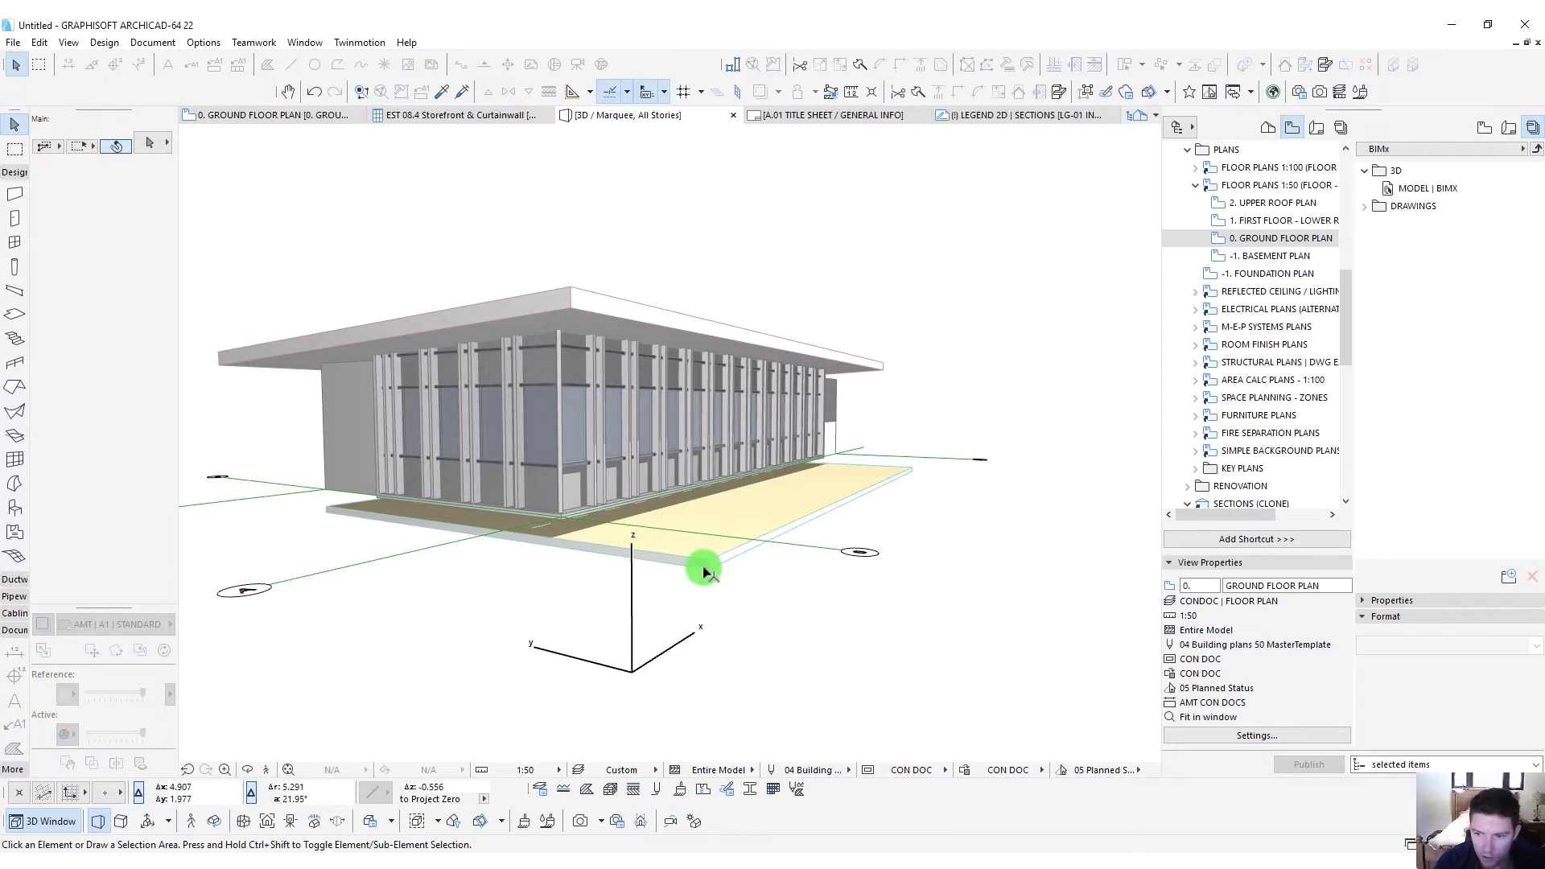
click(705, 572)
scroll(119, 516, down, 3)
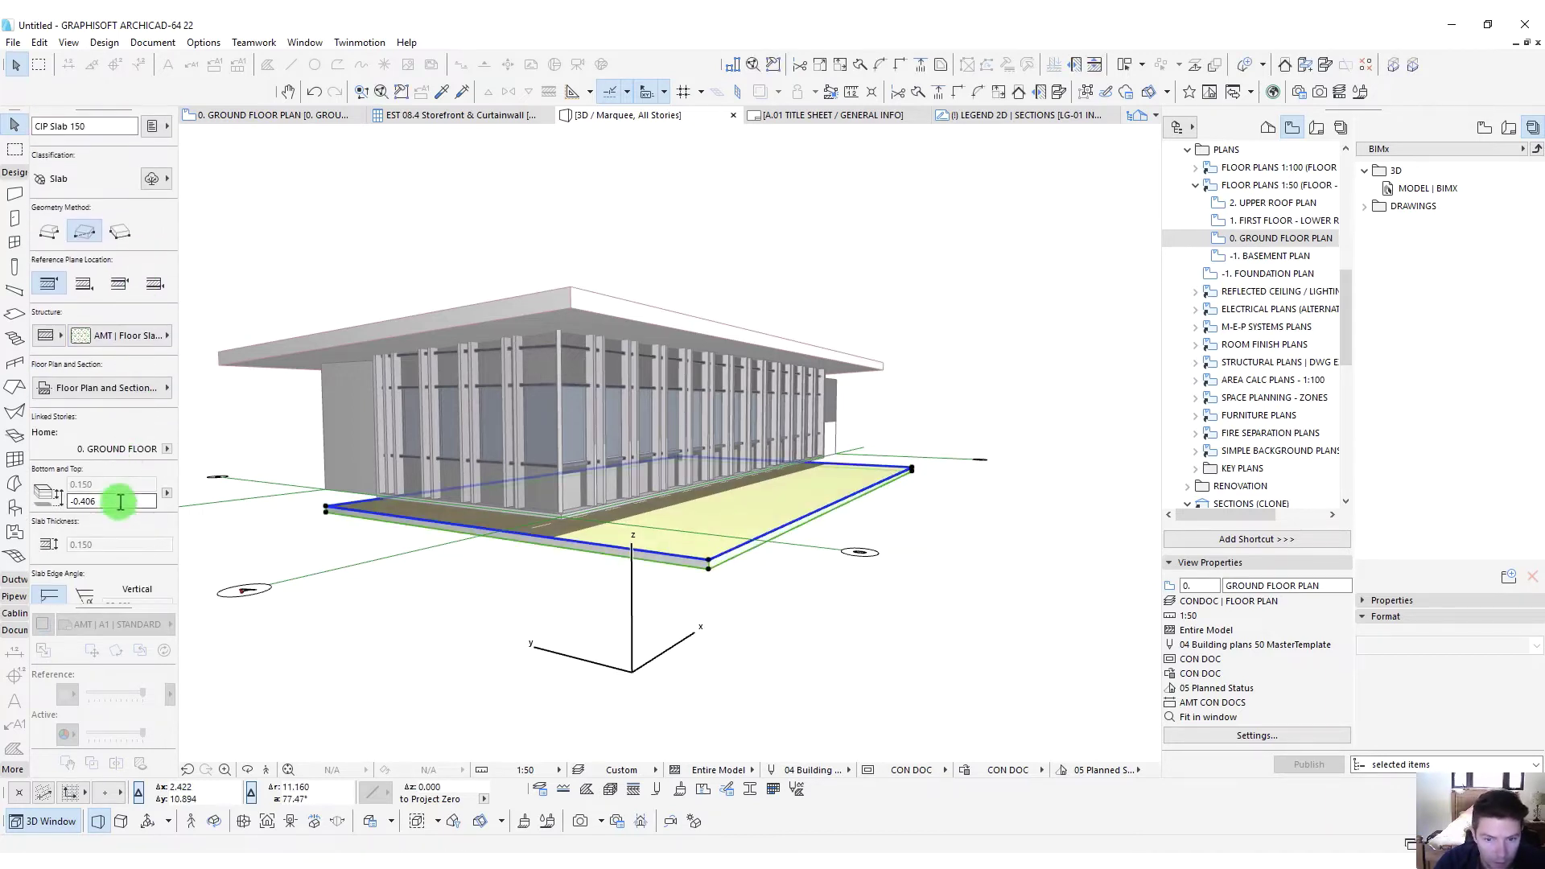
drag(845, 493, 1018, 465)
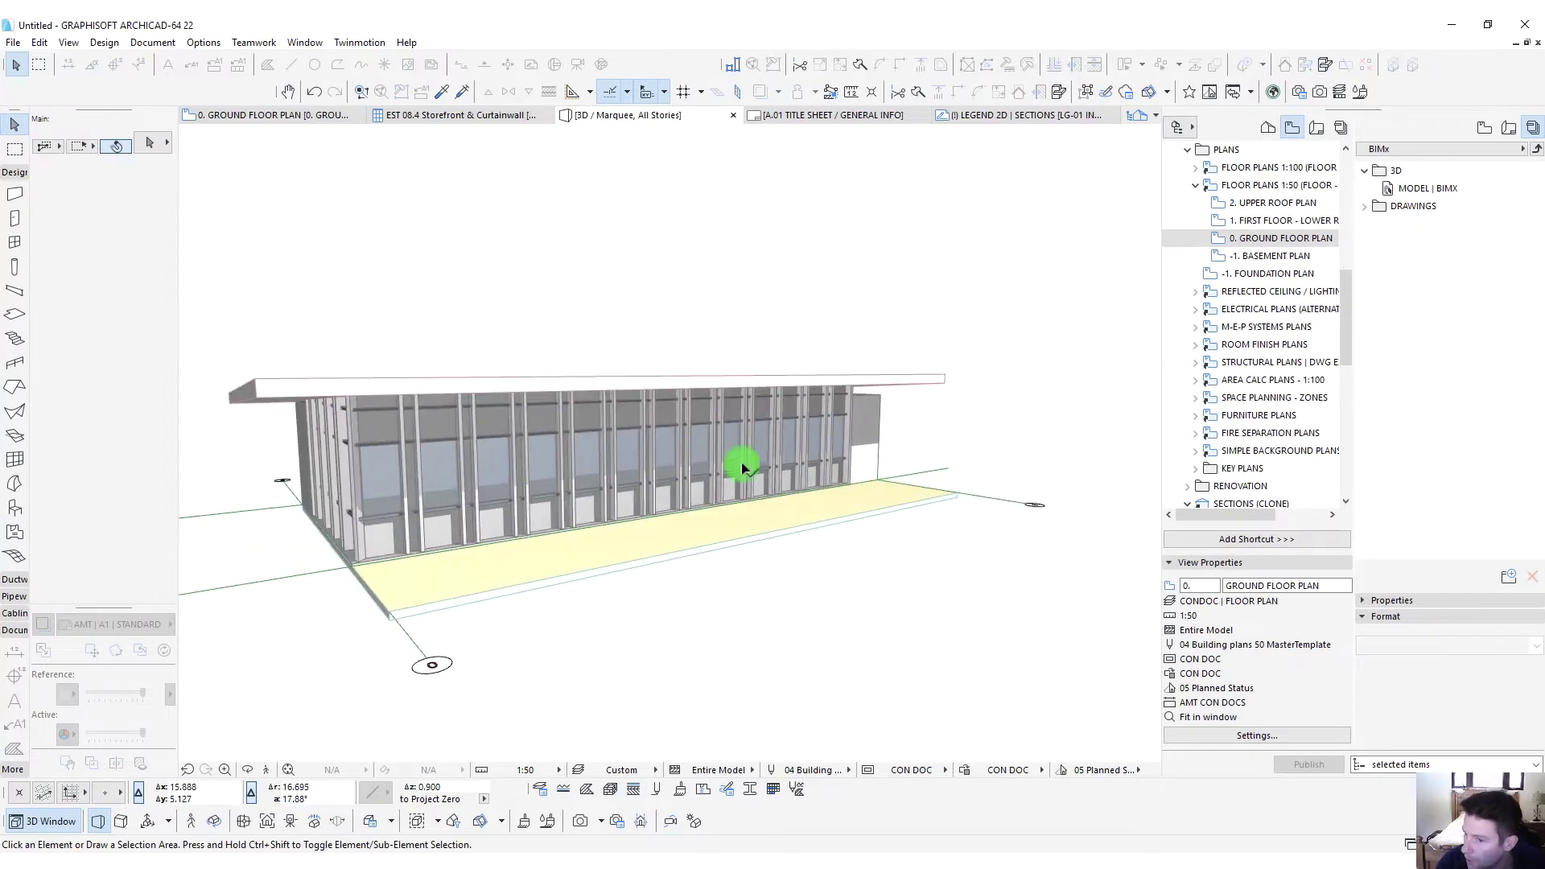
drag(911, 425, 1040, 356)
Switch the Navigator to the View Map and collapse the DESIGN | LEGENDS | 3D and CONSTRUCTION DOCUMENTS folders
click(1195, 185)
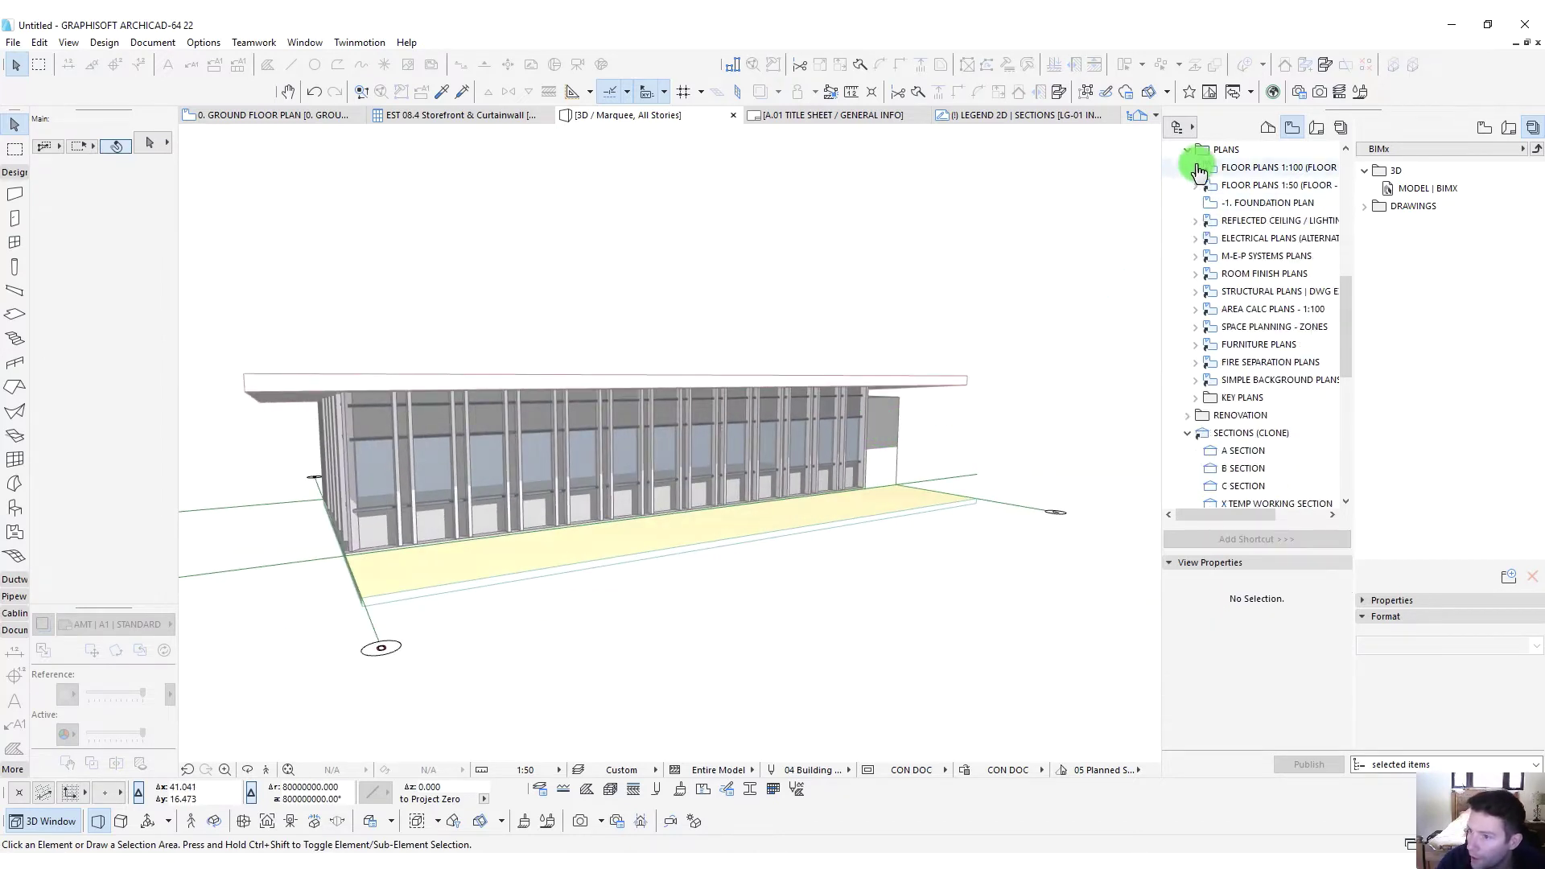
click(1270, 124)
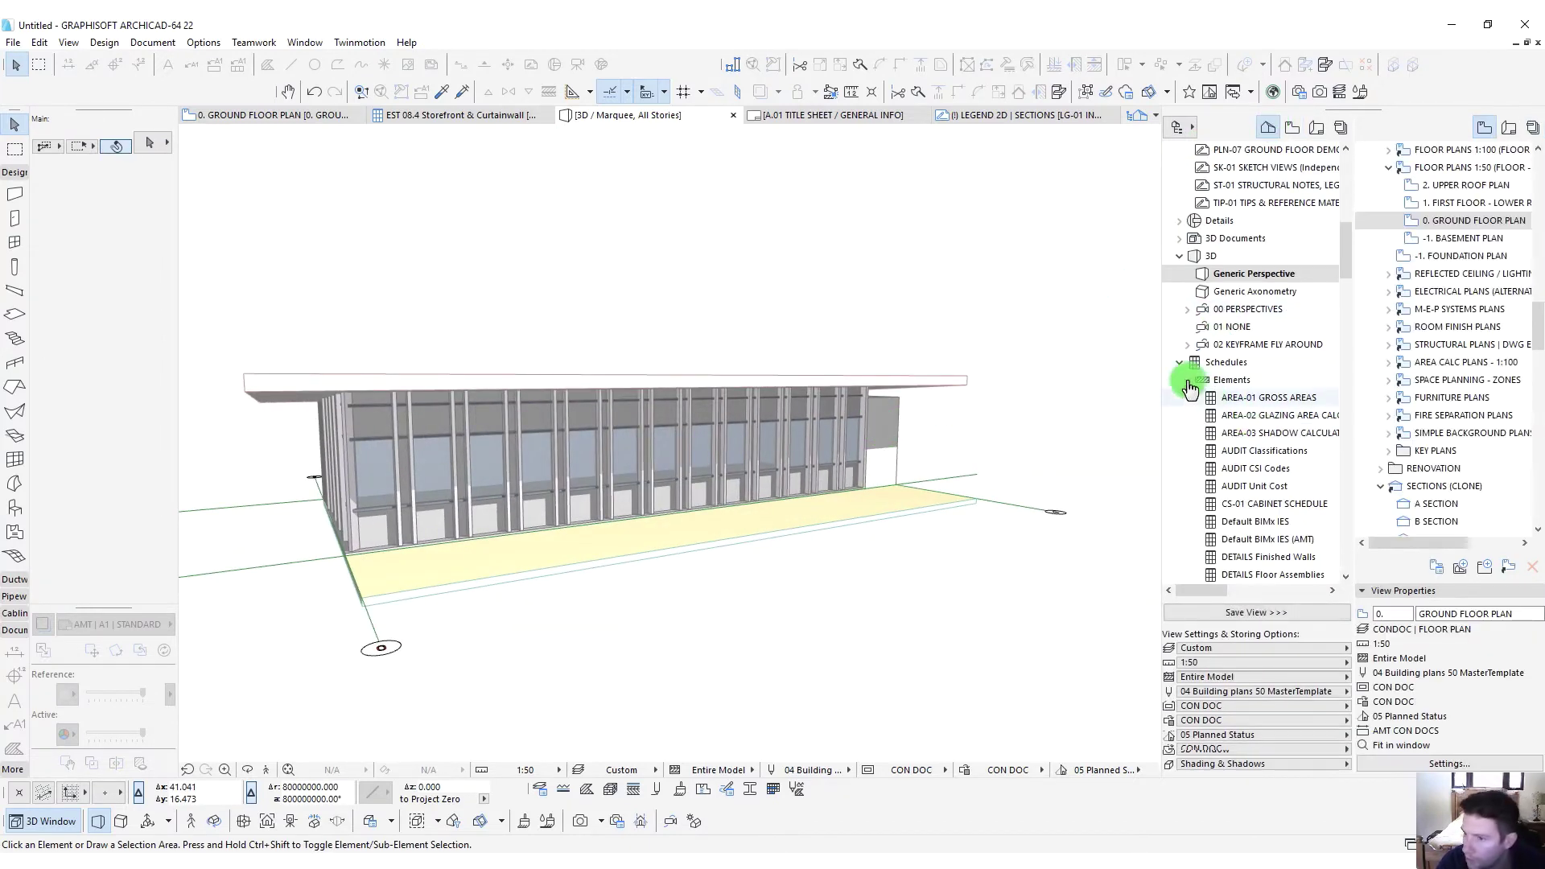
click(1292, 128)
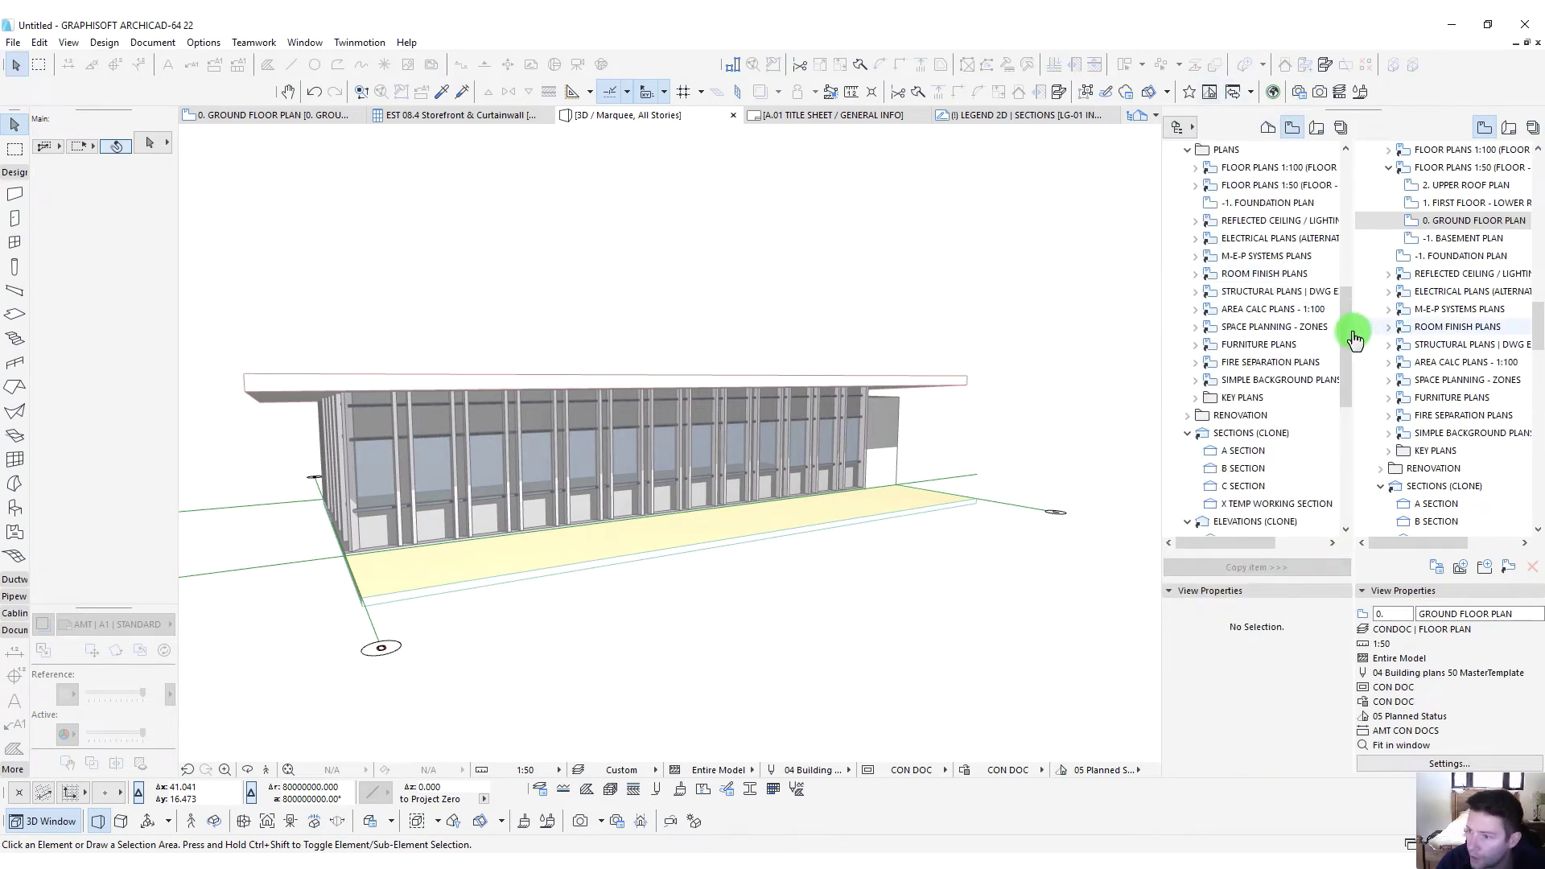
drag(1345, 386, 1345, 161)
click(1180, 186)
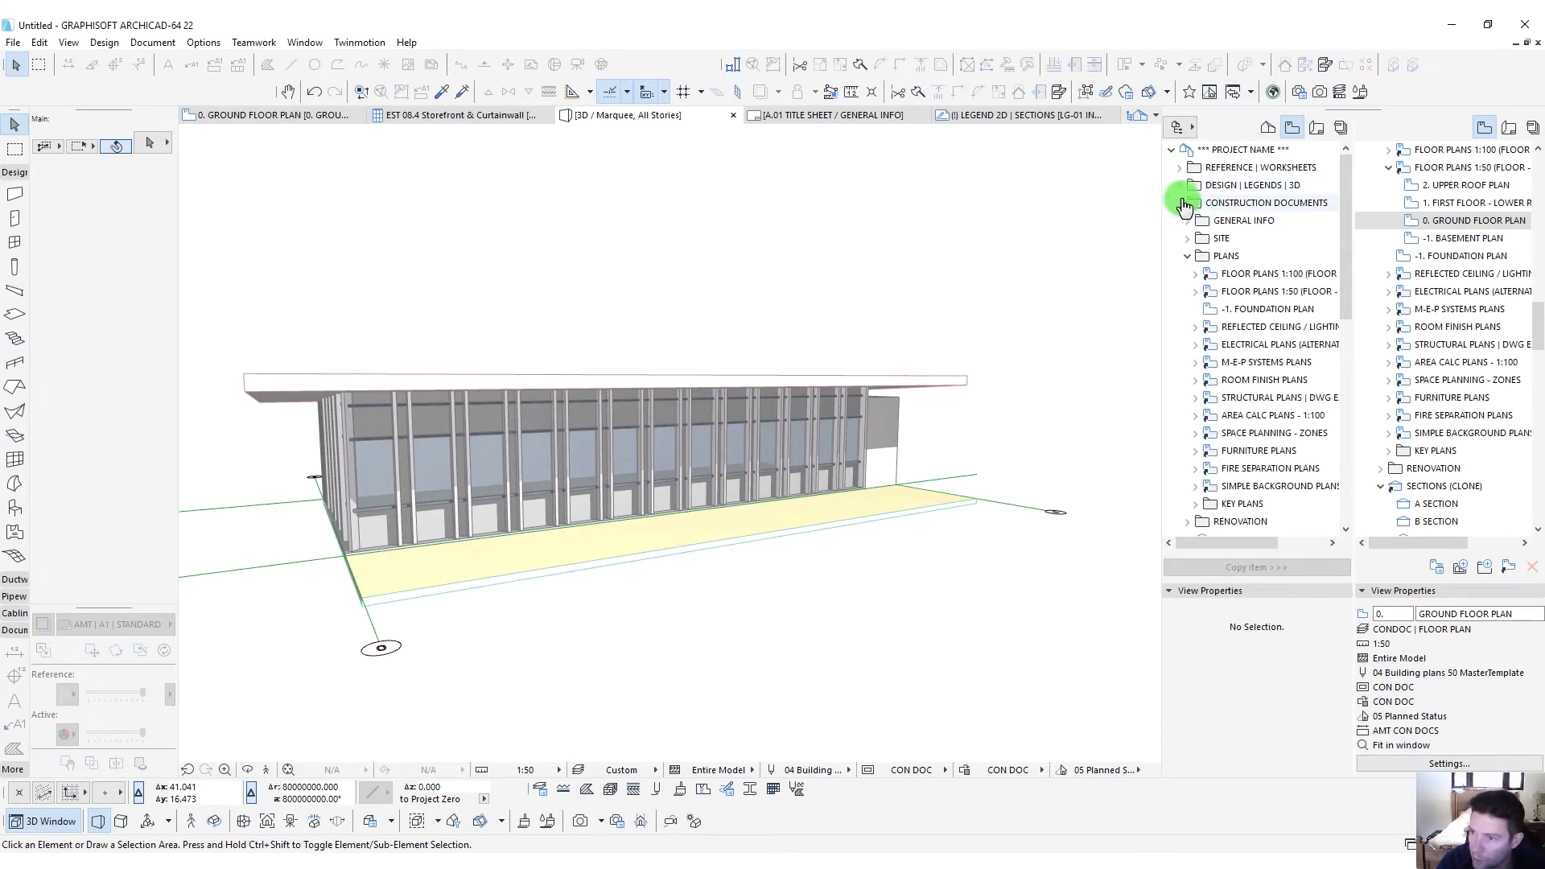
click(1181, 203)
Expand CSD ESTIMATE > Cost Reports and open the CSD USER GUIDE view
click(1210, 259)
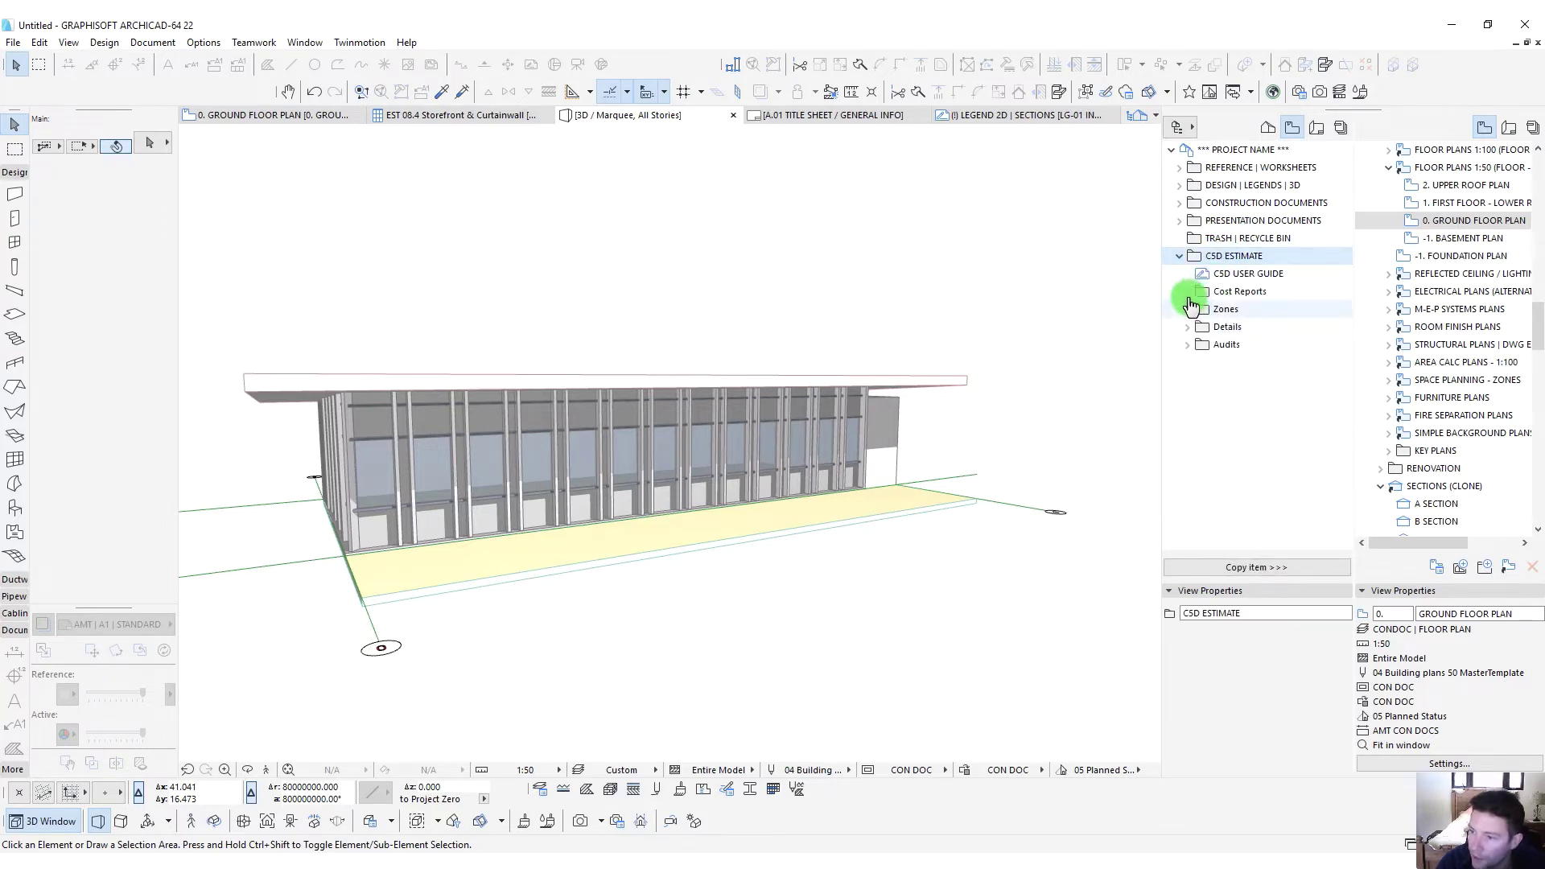
click(1187, 291)
scroll(1189, 298, up, 1)
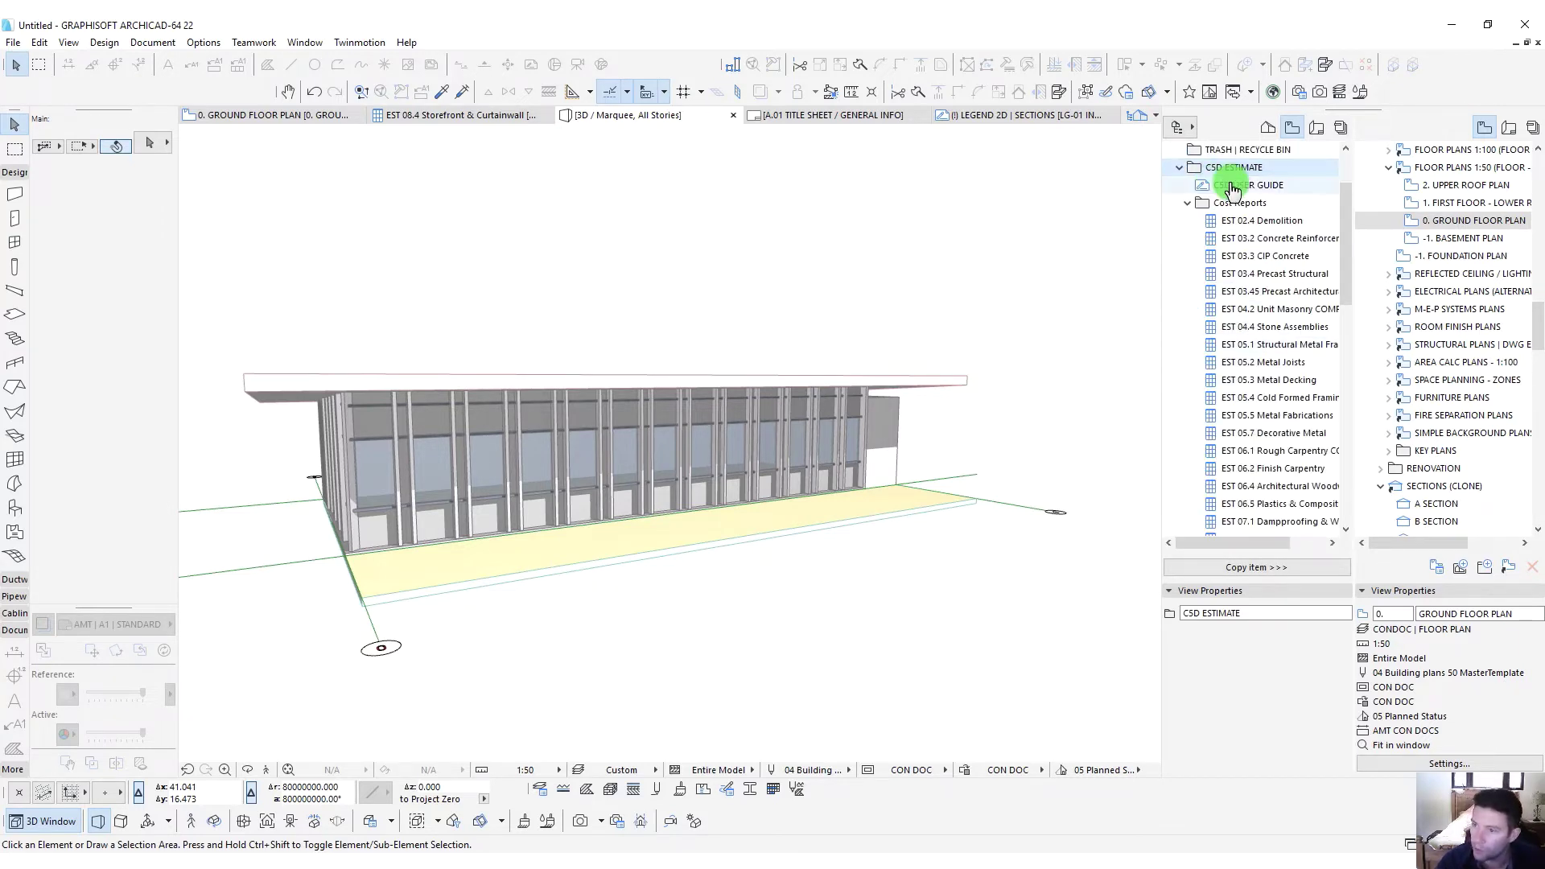
double_click(1246, 185)
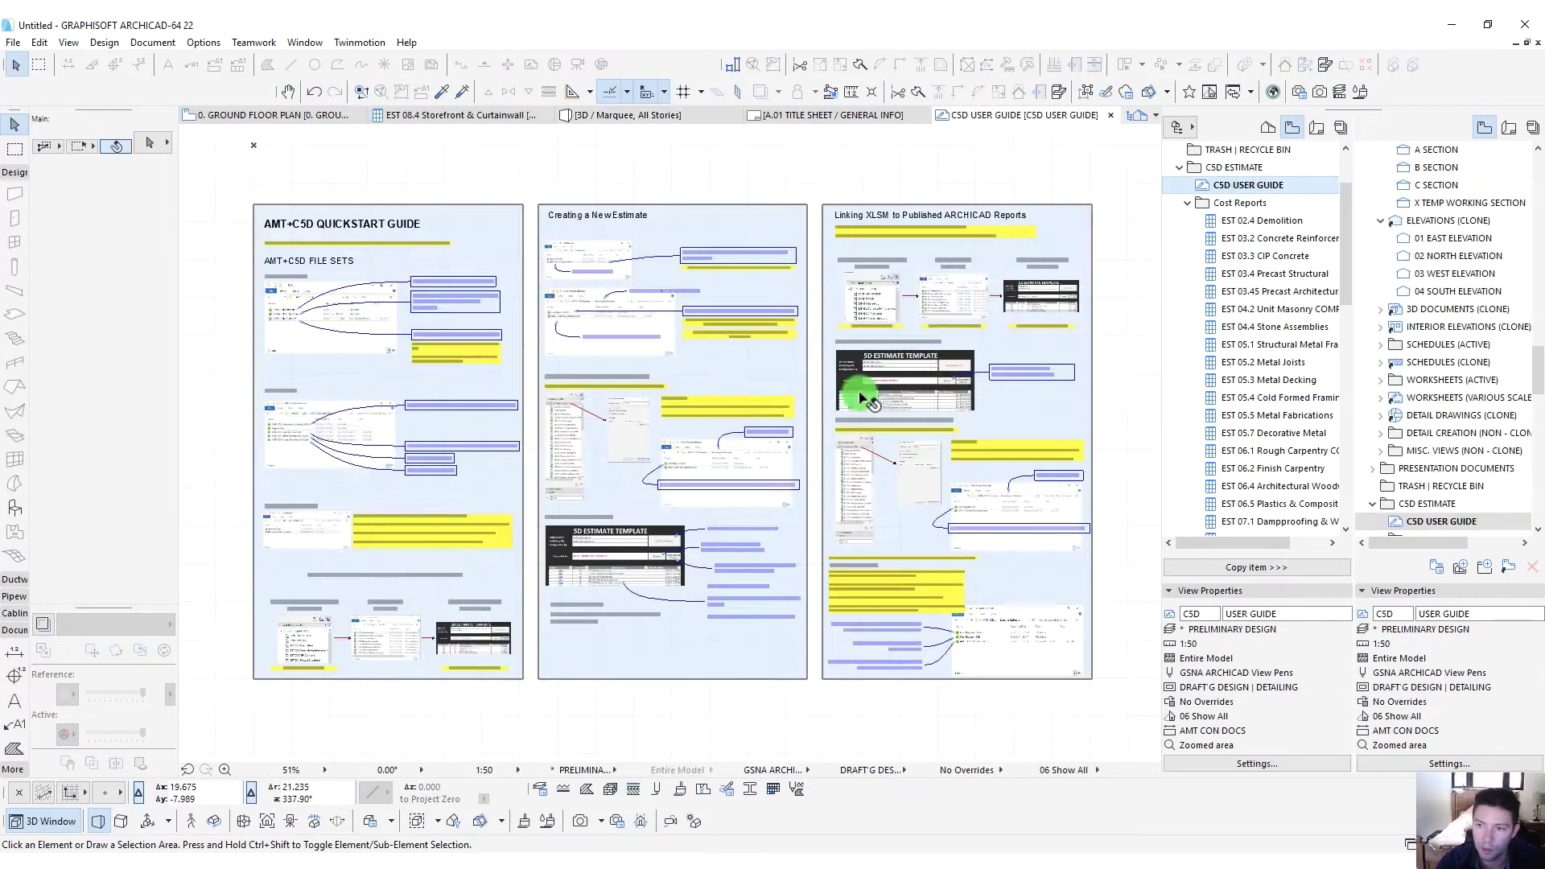
click(1186, 211)
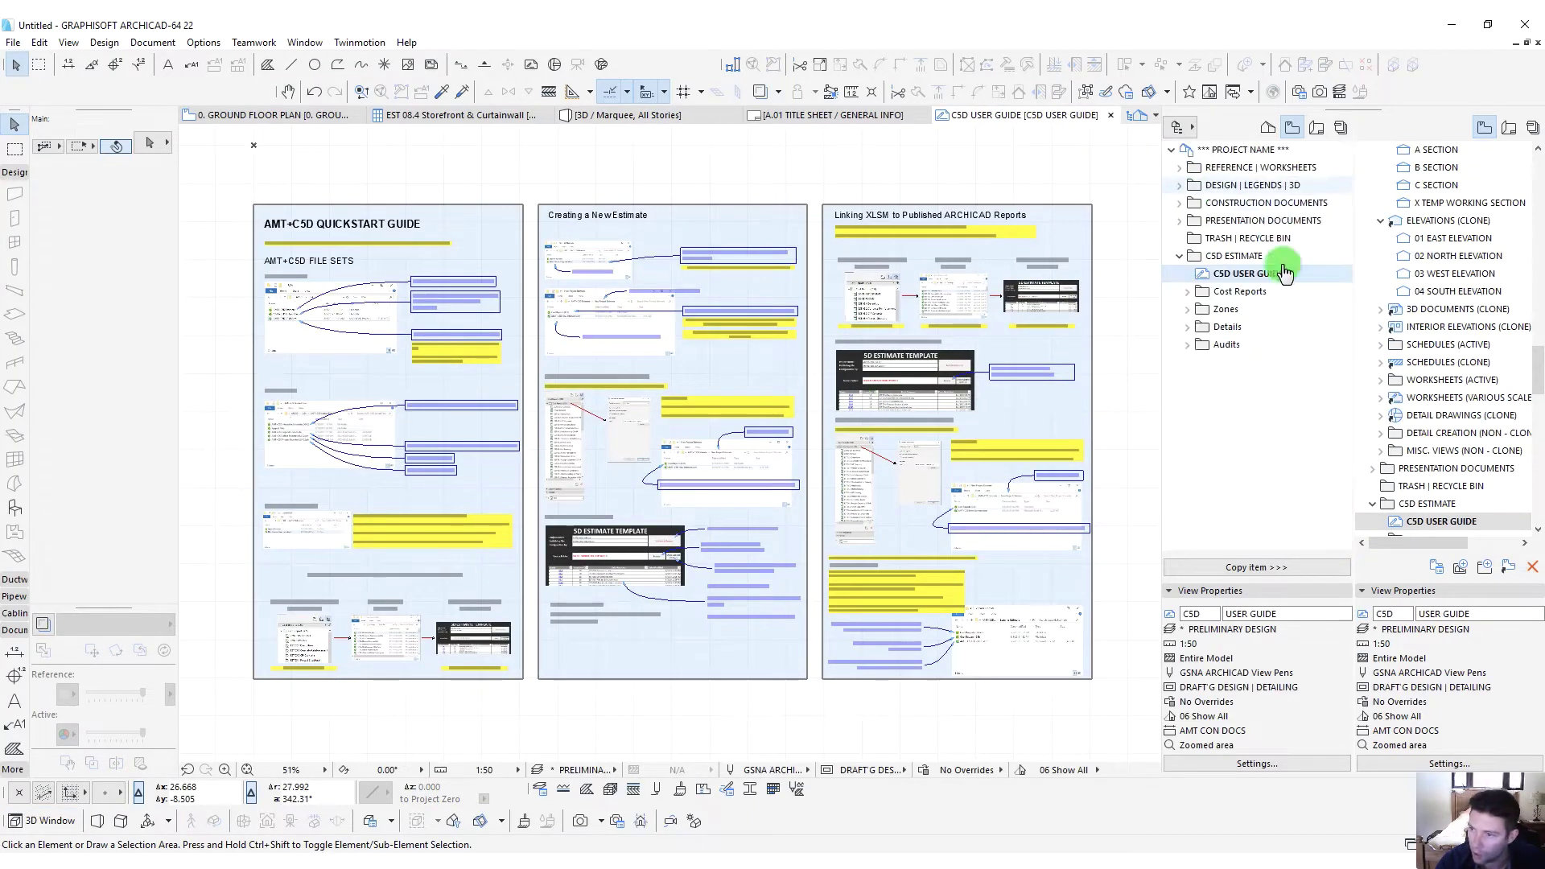
click(1187, 293)
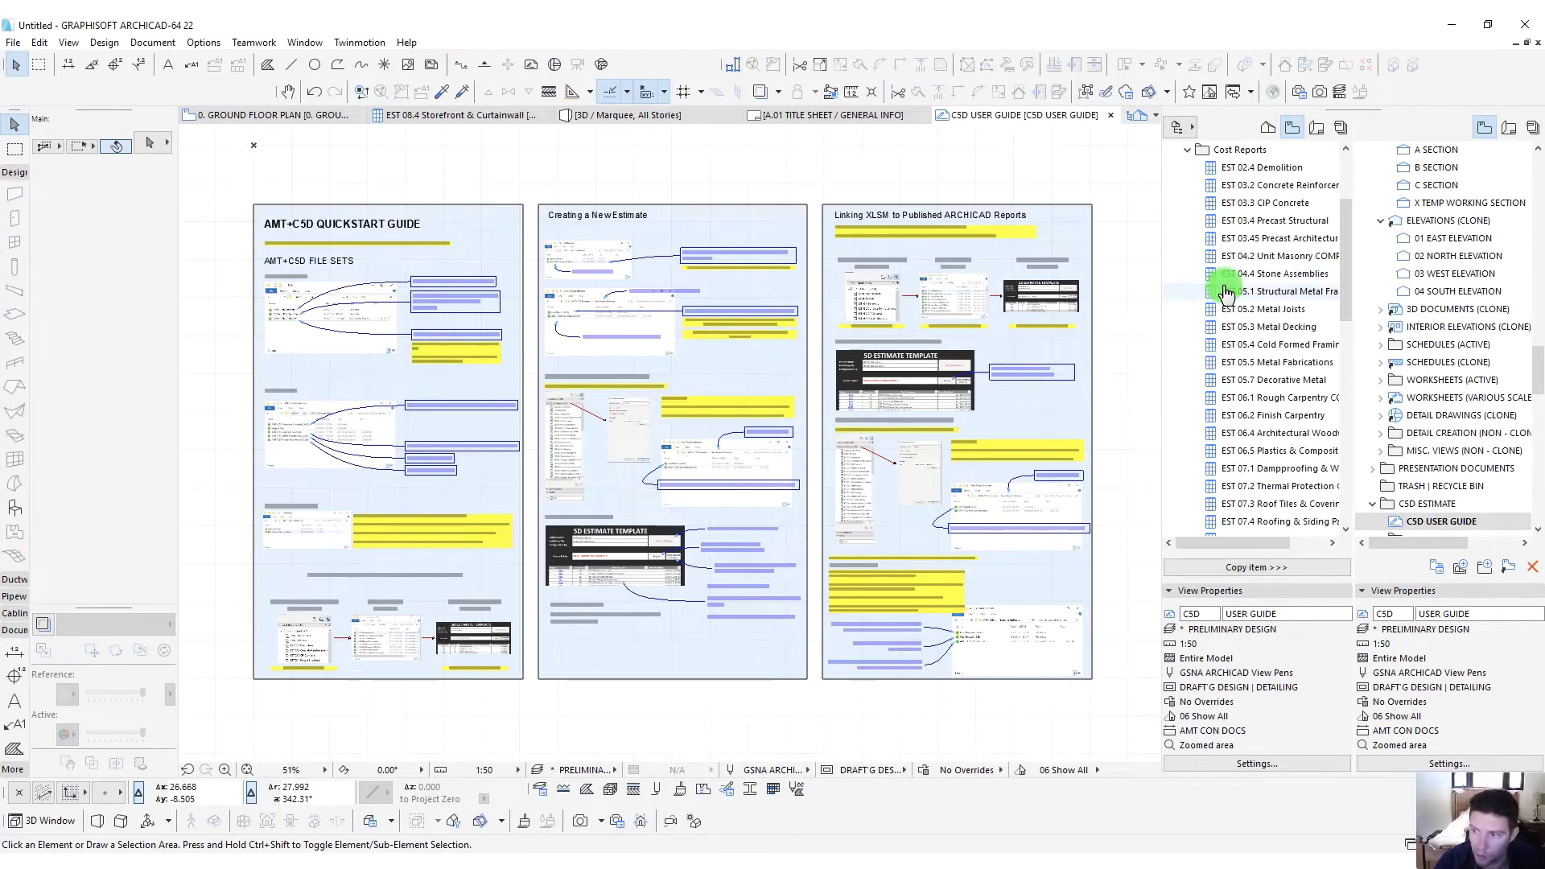
In the EST 03.3 CIP Concrete schedule, inspect the slab row's 60.00 unit cost and units
double_click(1248, 205)
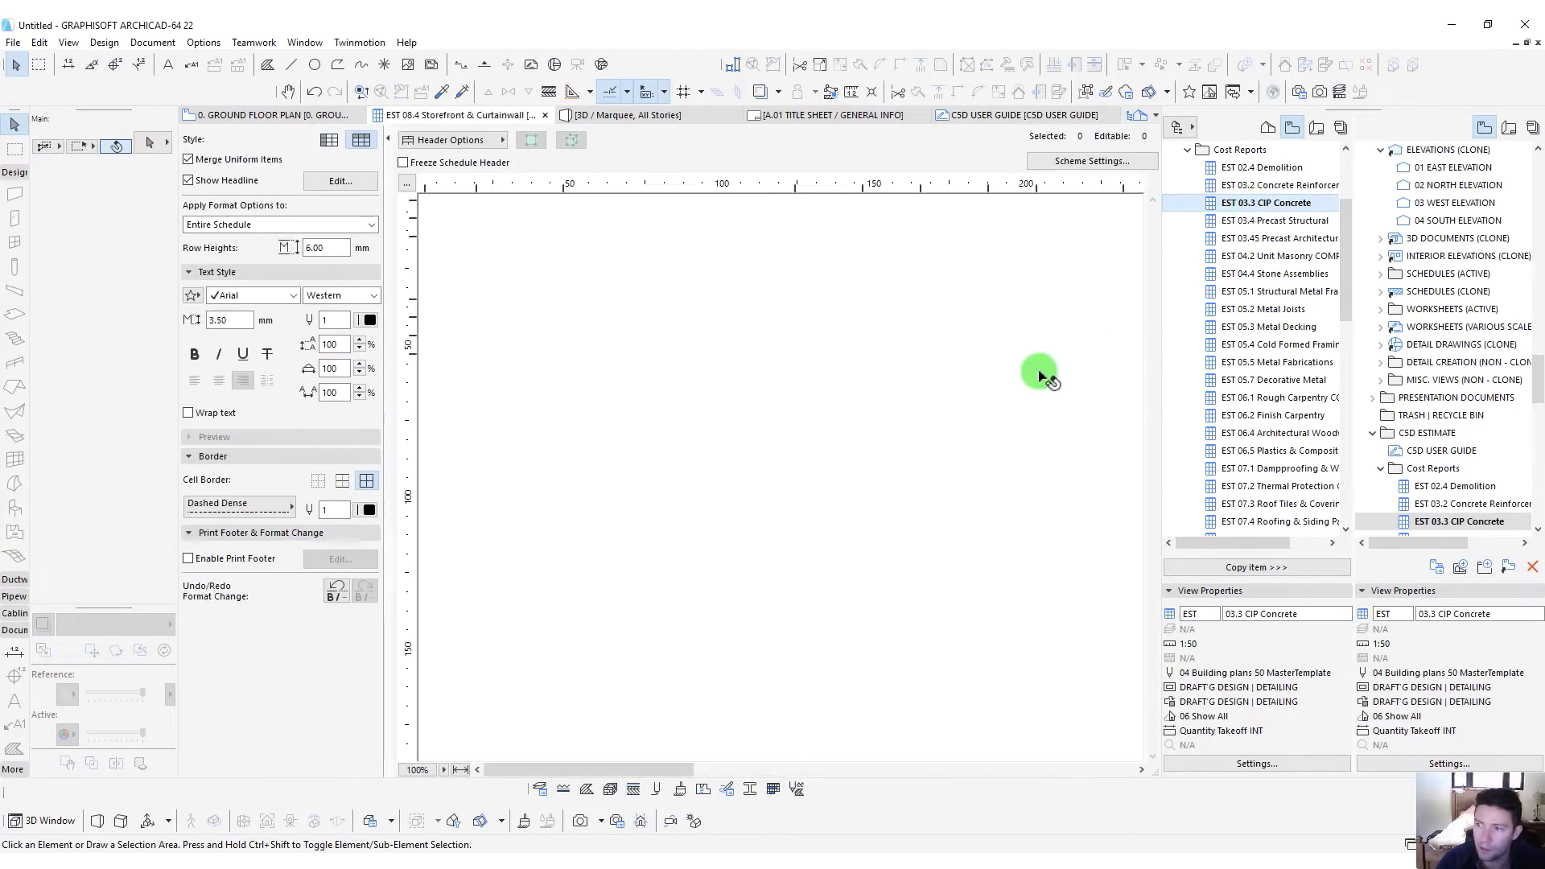
click(604, 330)
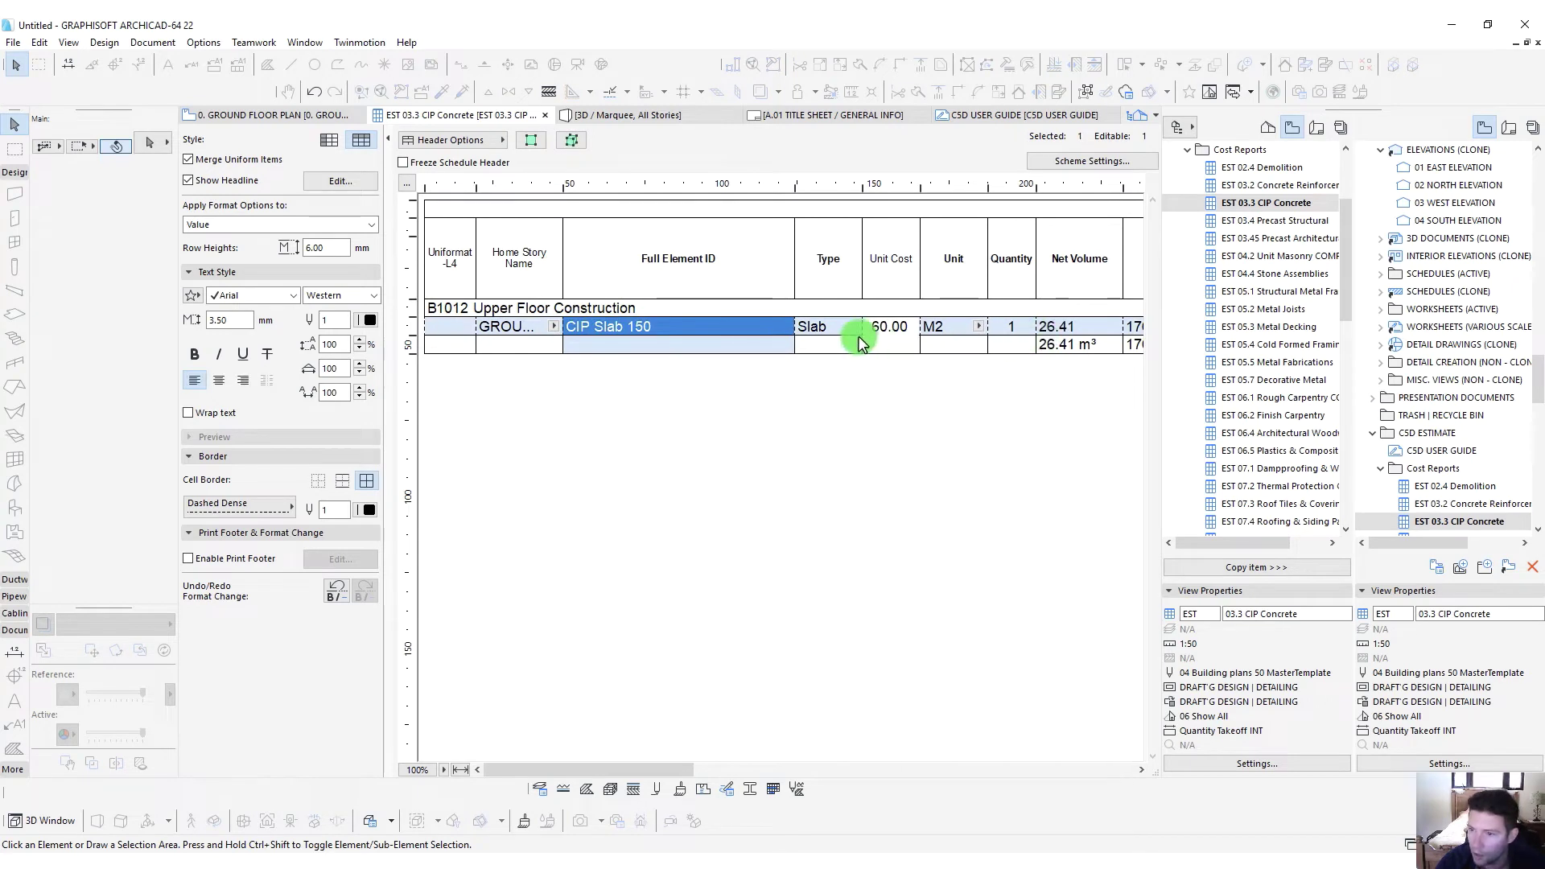
click(896, 330)
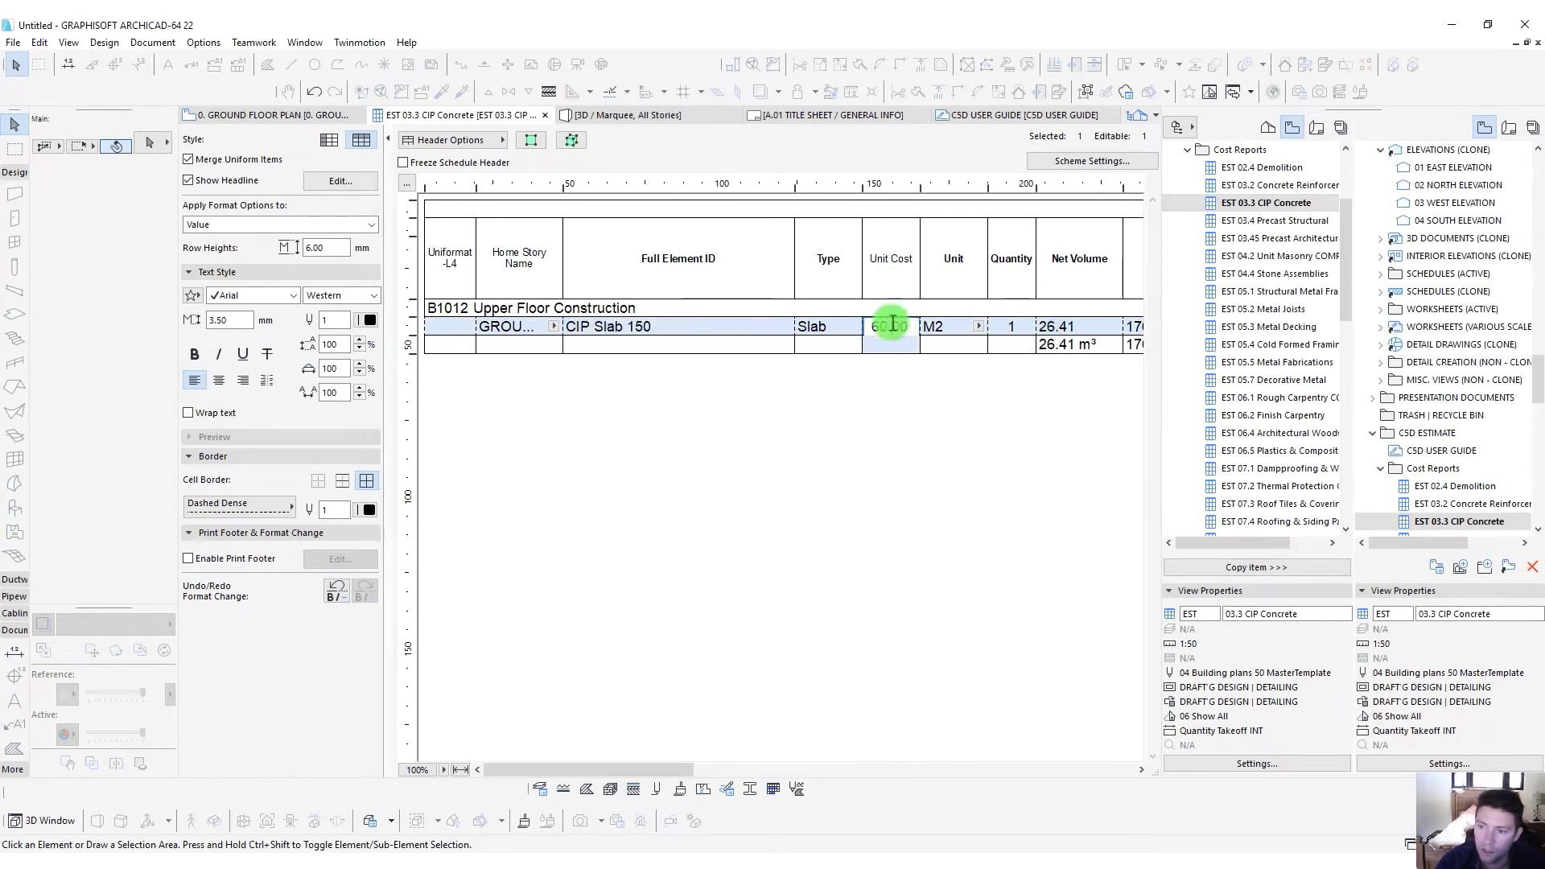
click(979, 326)
key(Escape)
key(Escape)
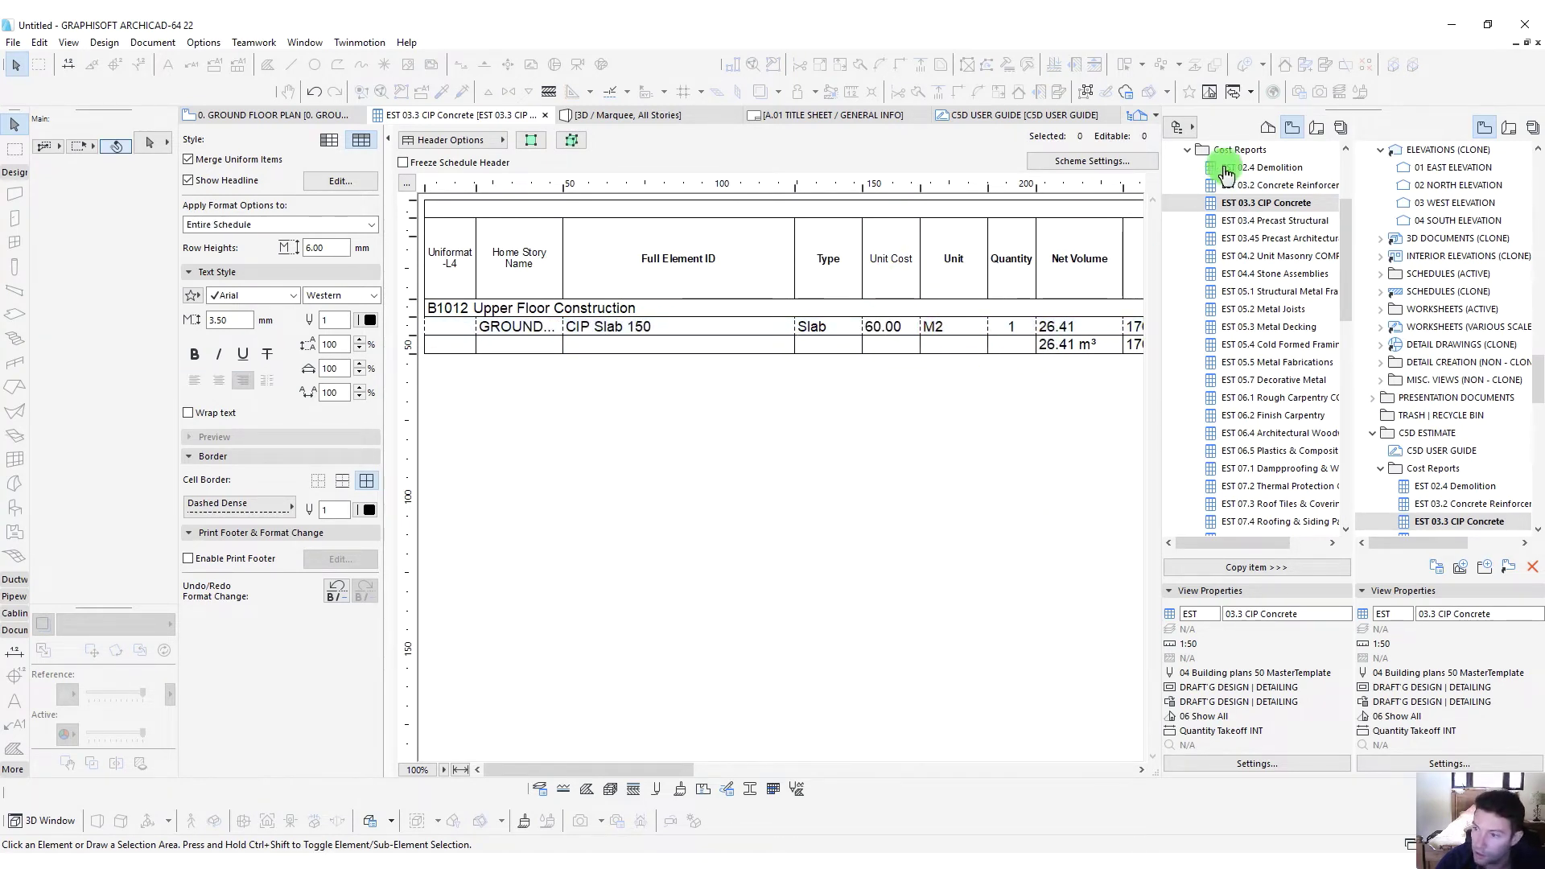
Widen the Home Story column in EST 03.2 Concrete Reinforcement, then select EST 06.1 Rough Carpentry
double_click(1278, 190)
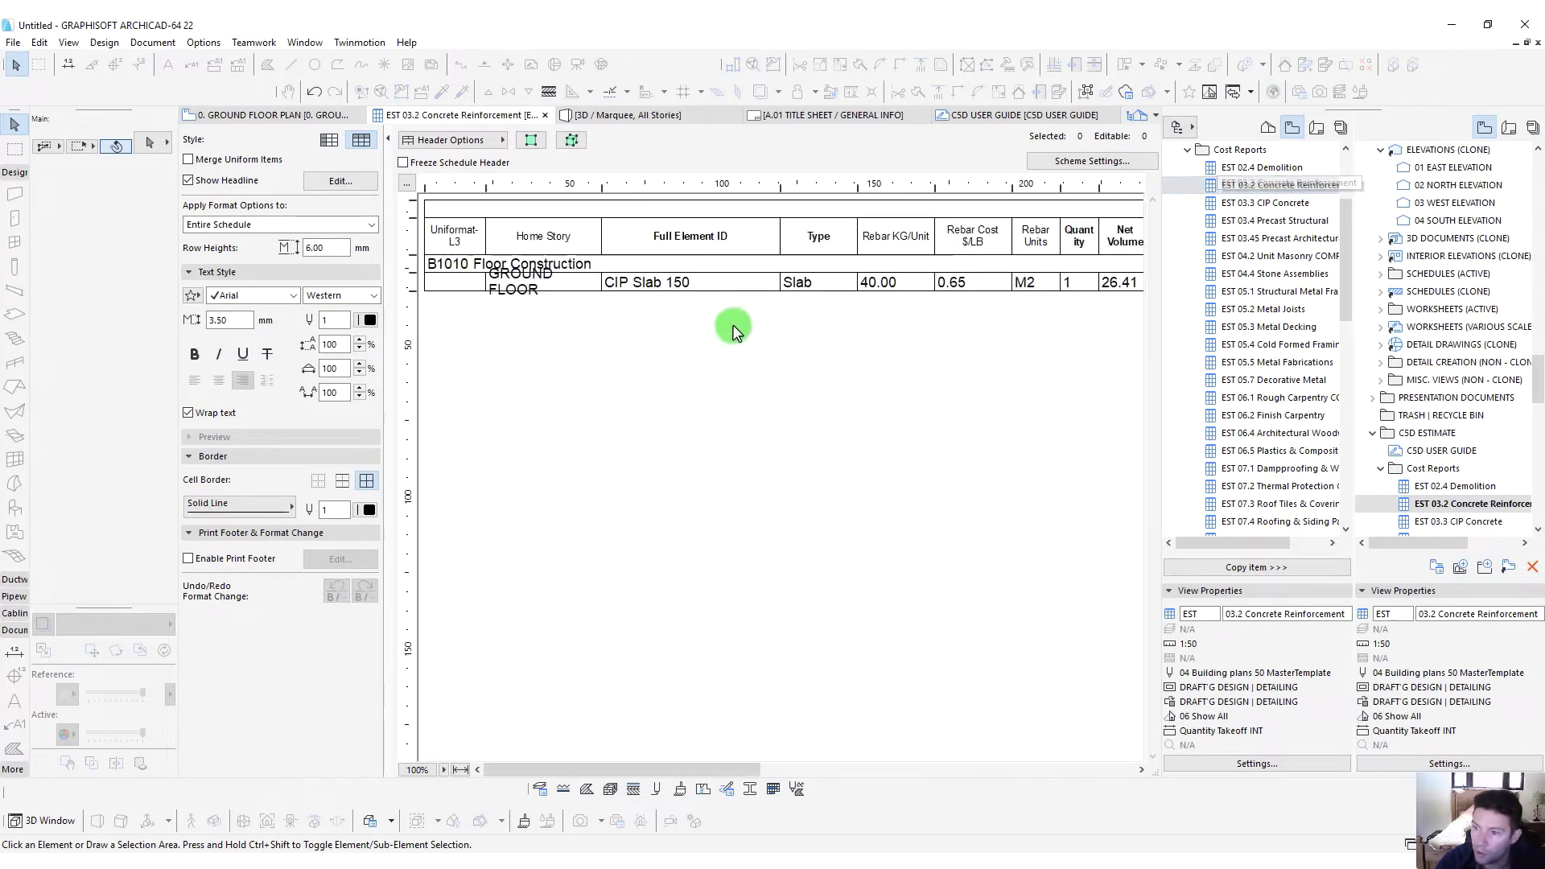
click(651, 286)
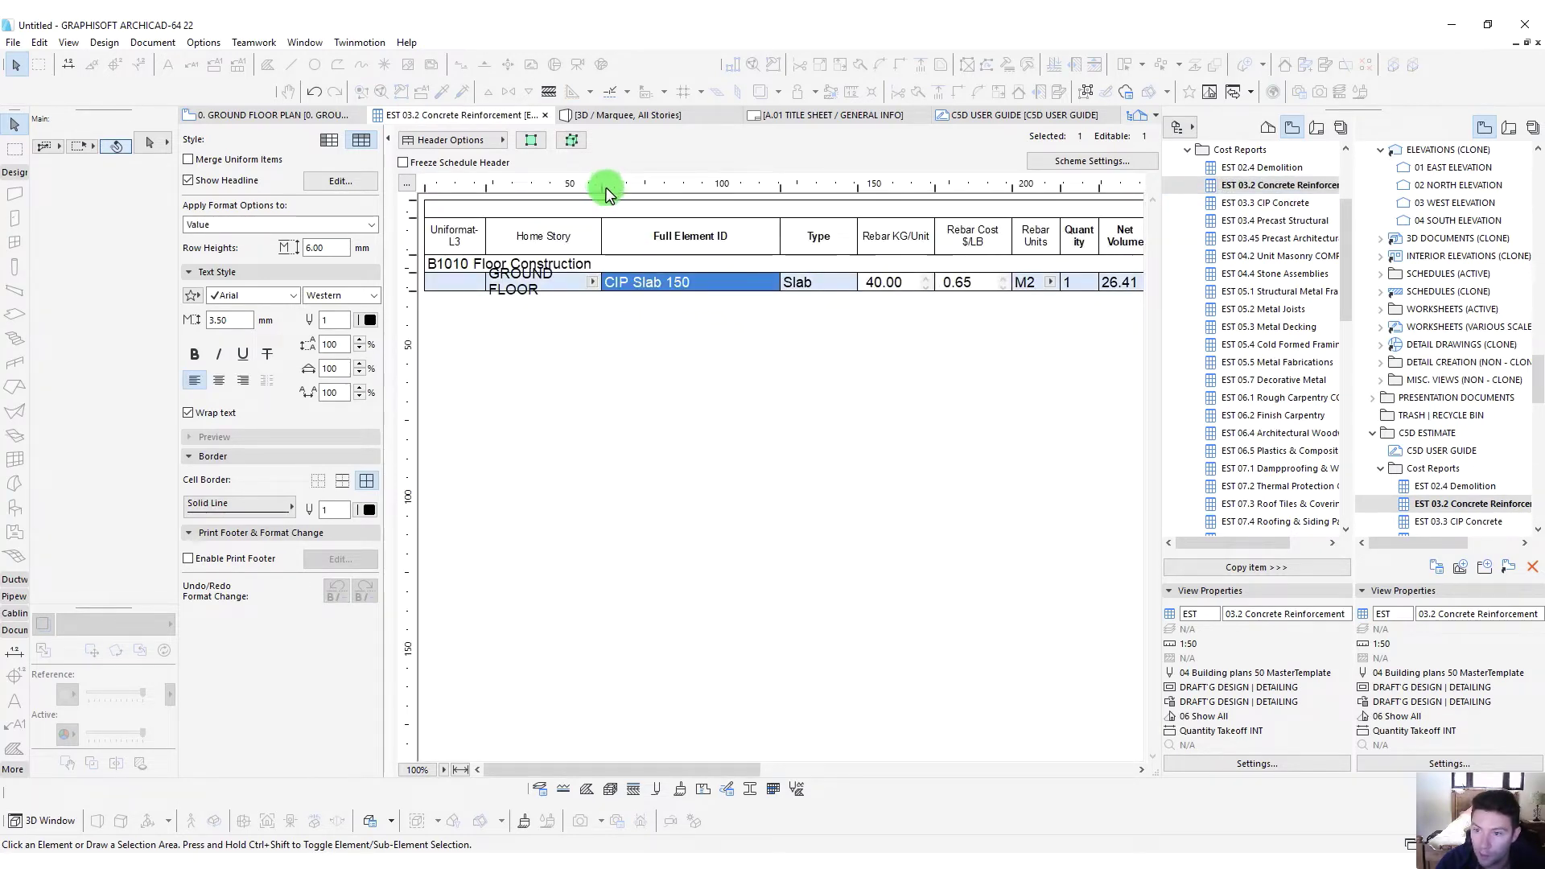
drag(601, 190, 642, 201)
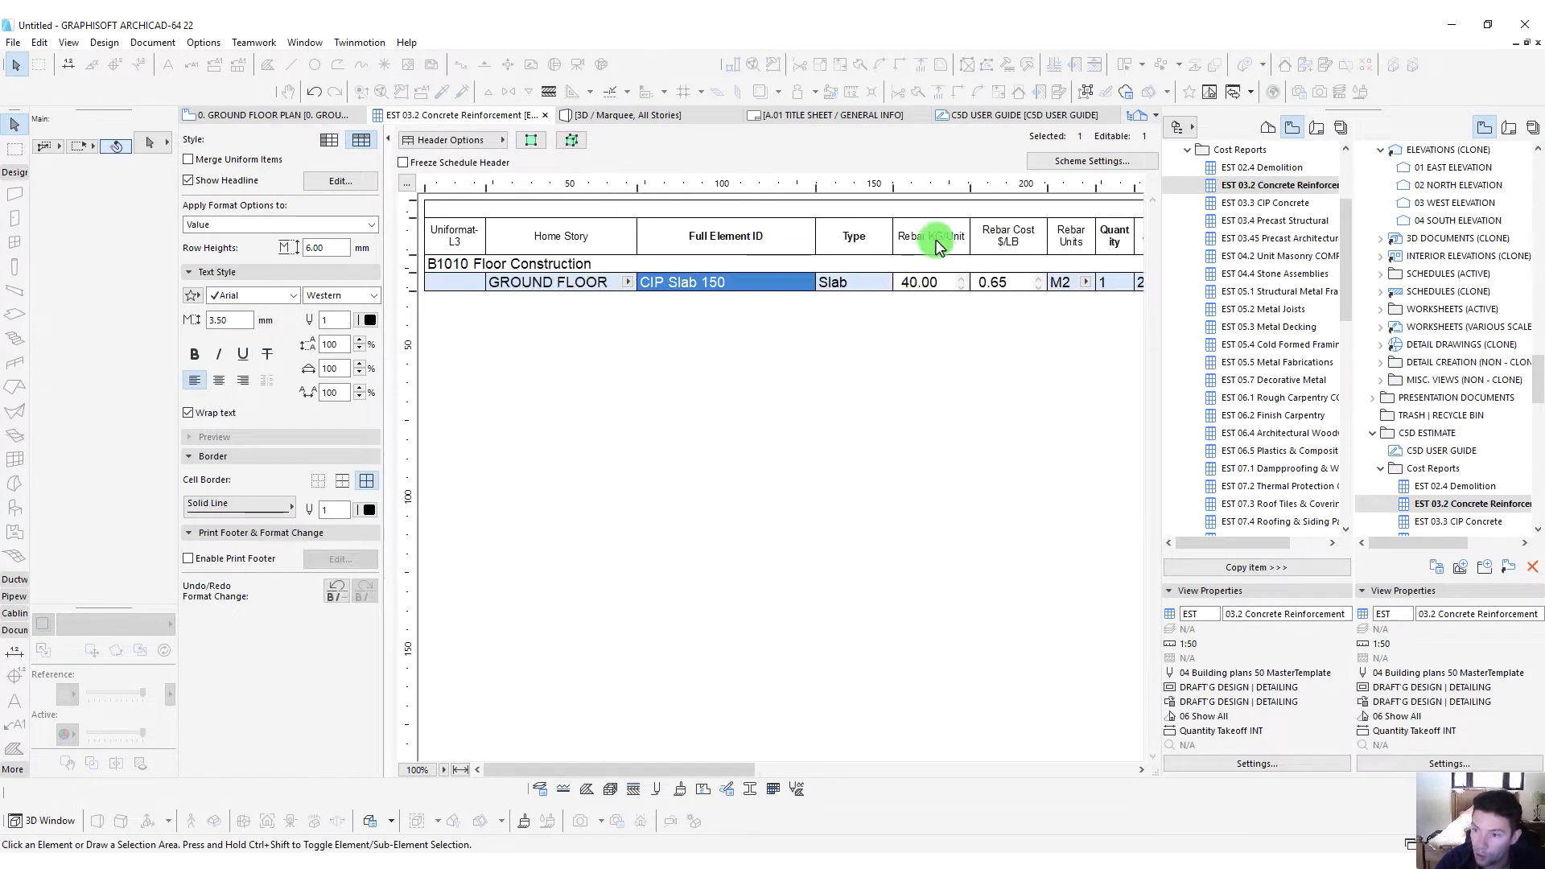
click(973, 378)
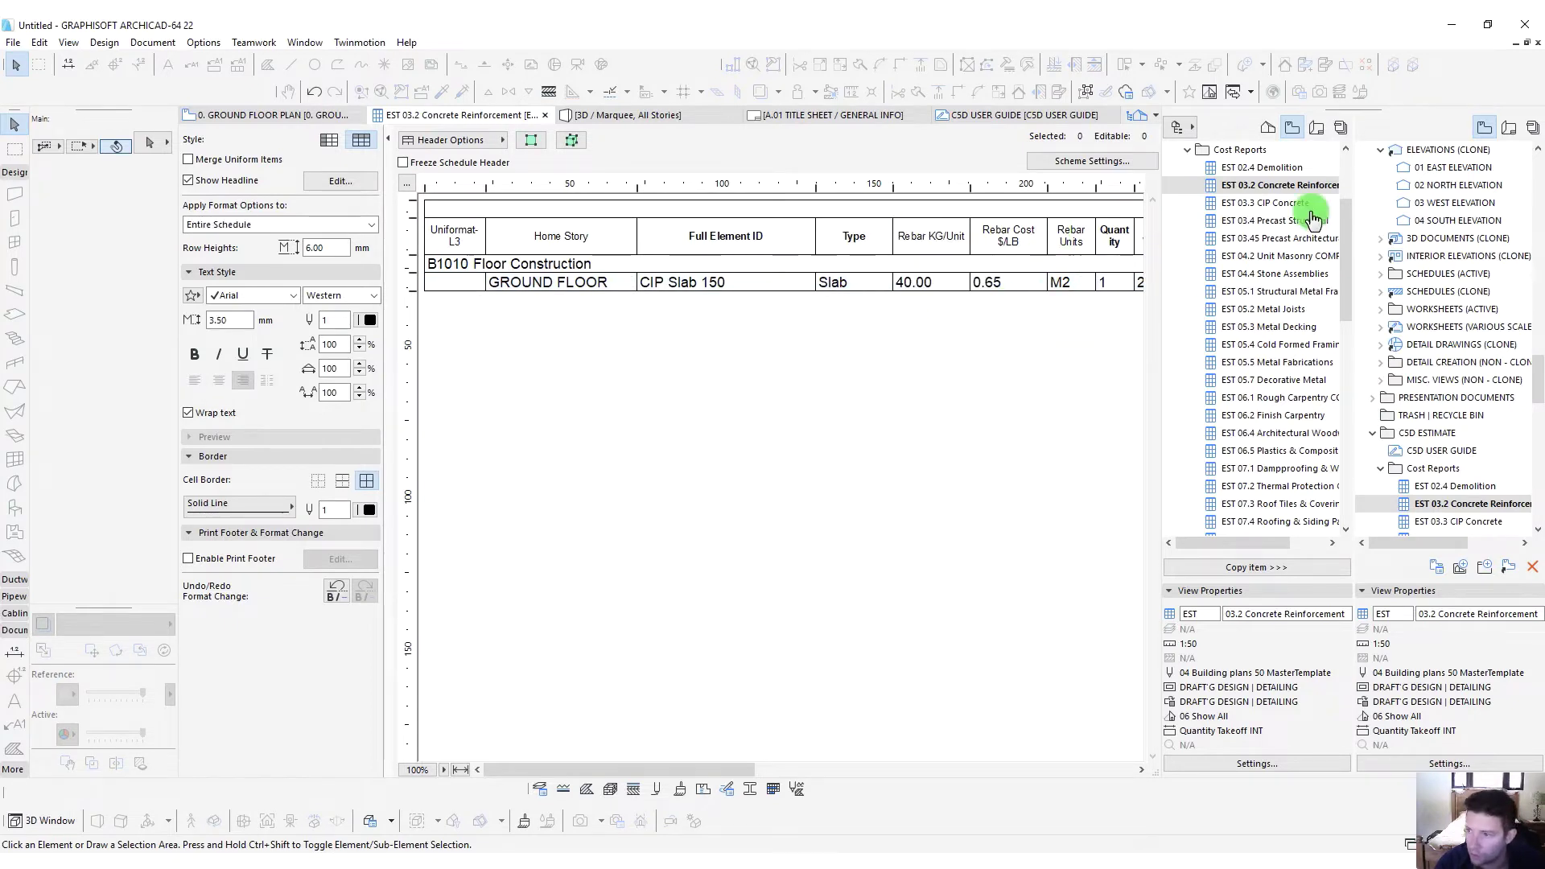
drag(1340, 273, 1341, 260)
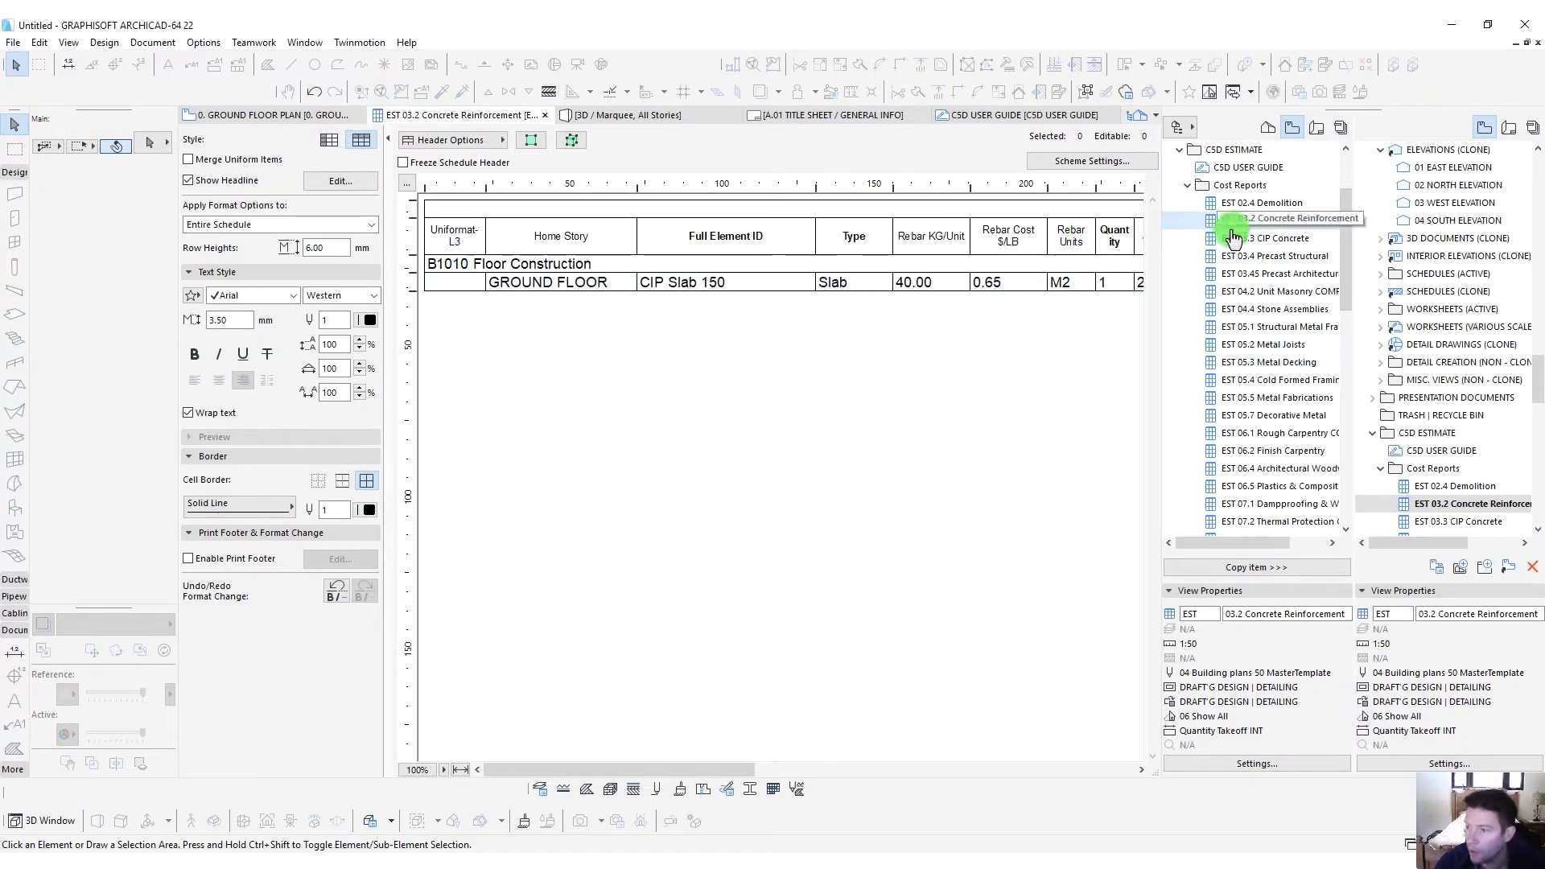
scroll(1269, 414, down, 1)
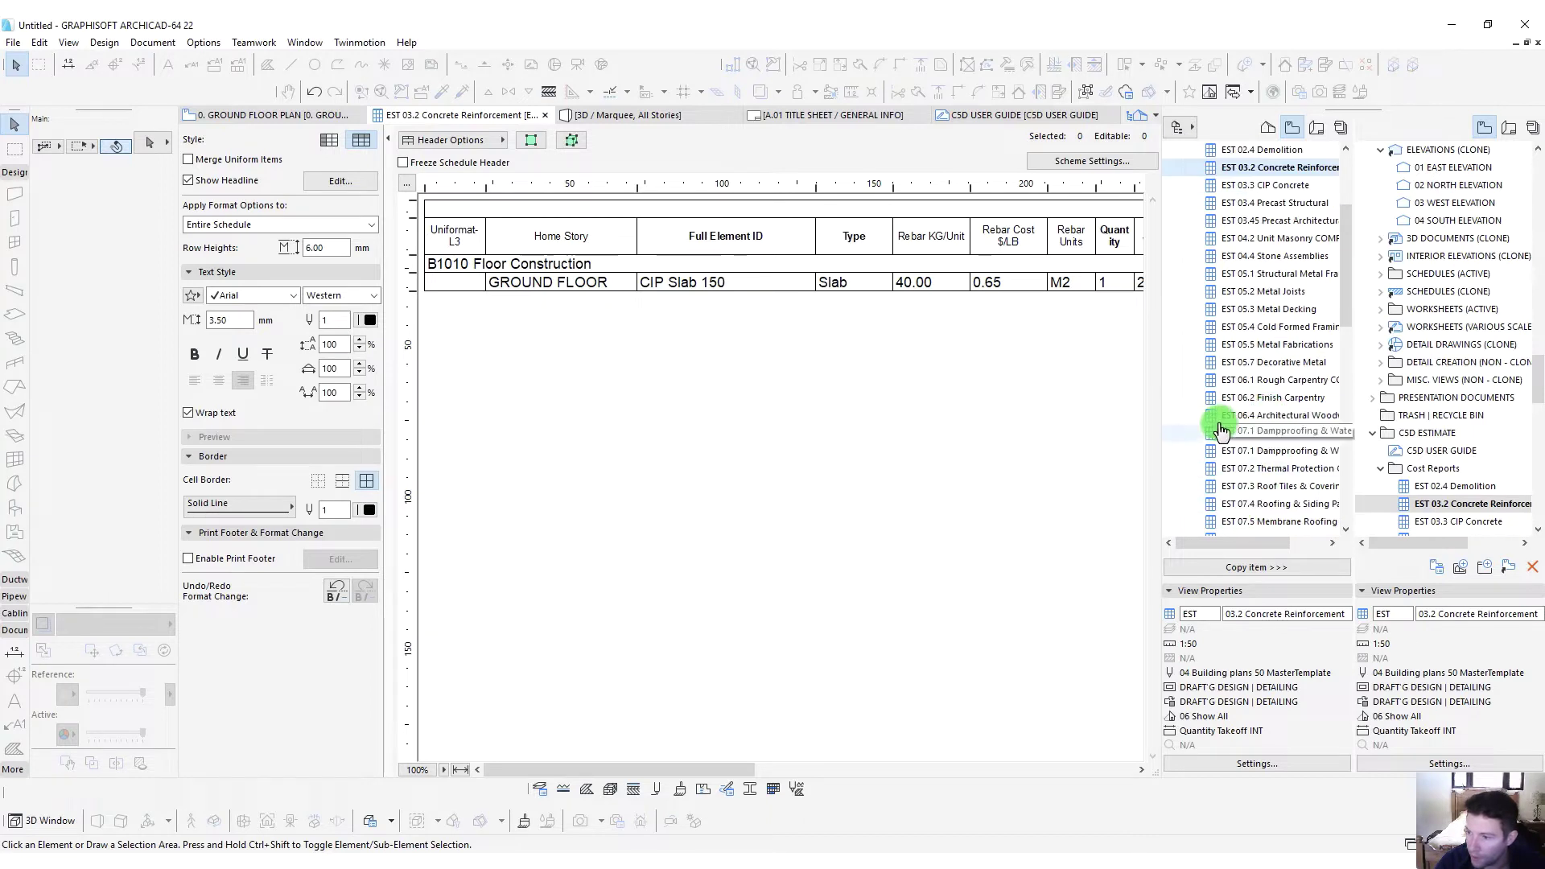
click(1180, 380)
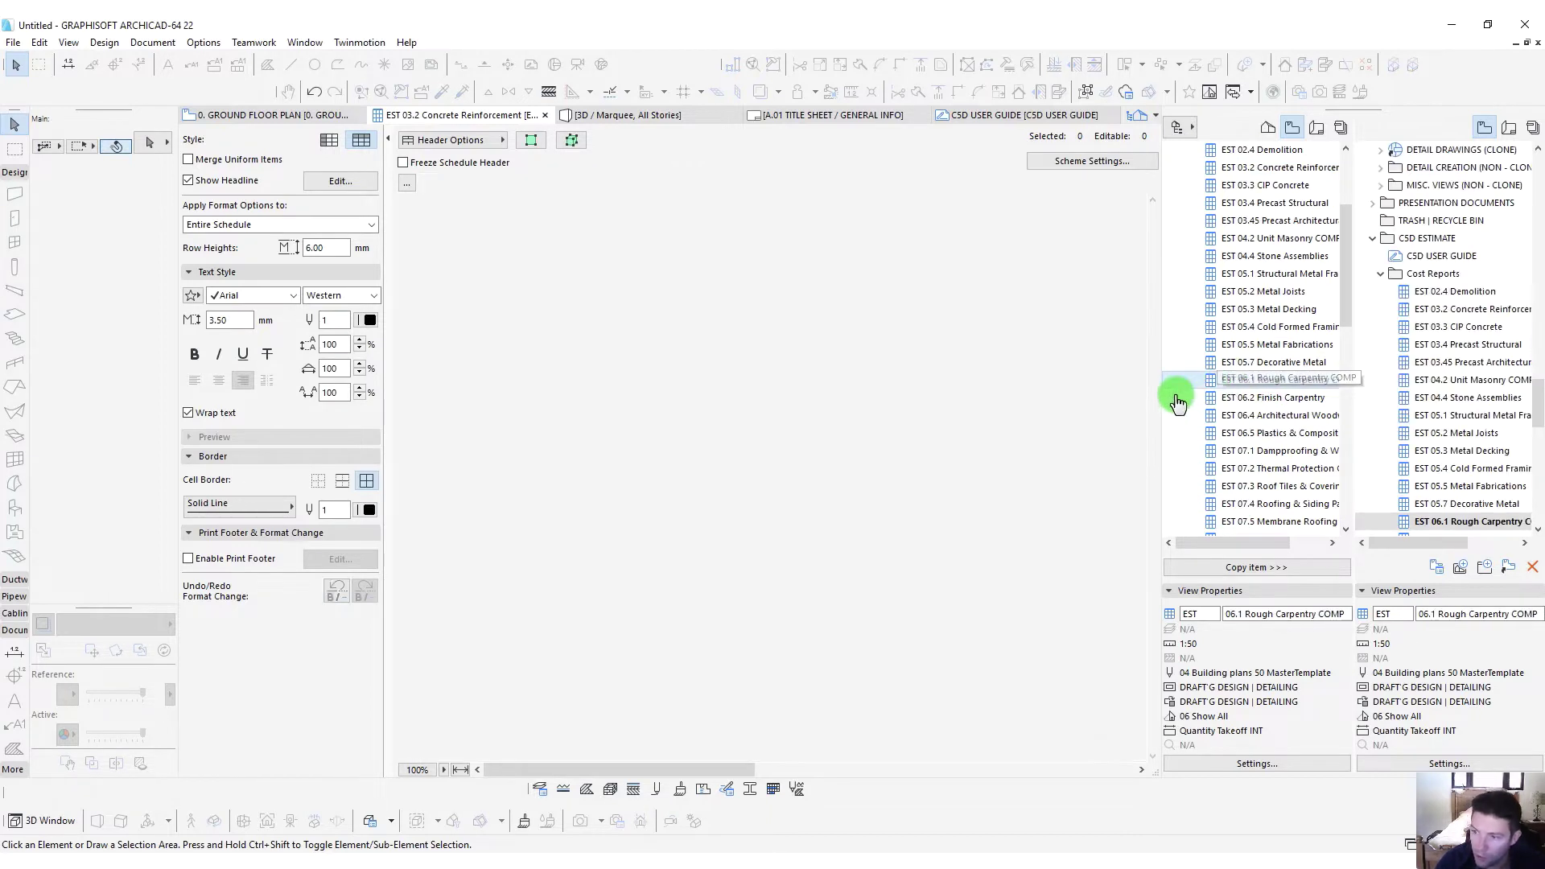
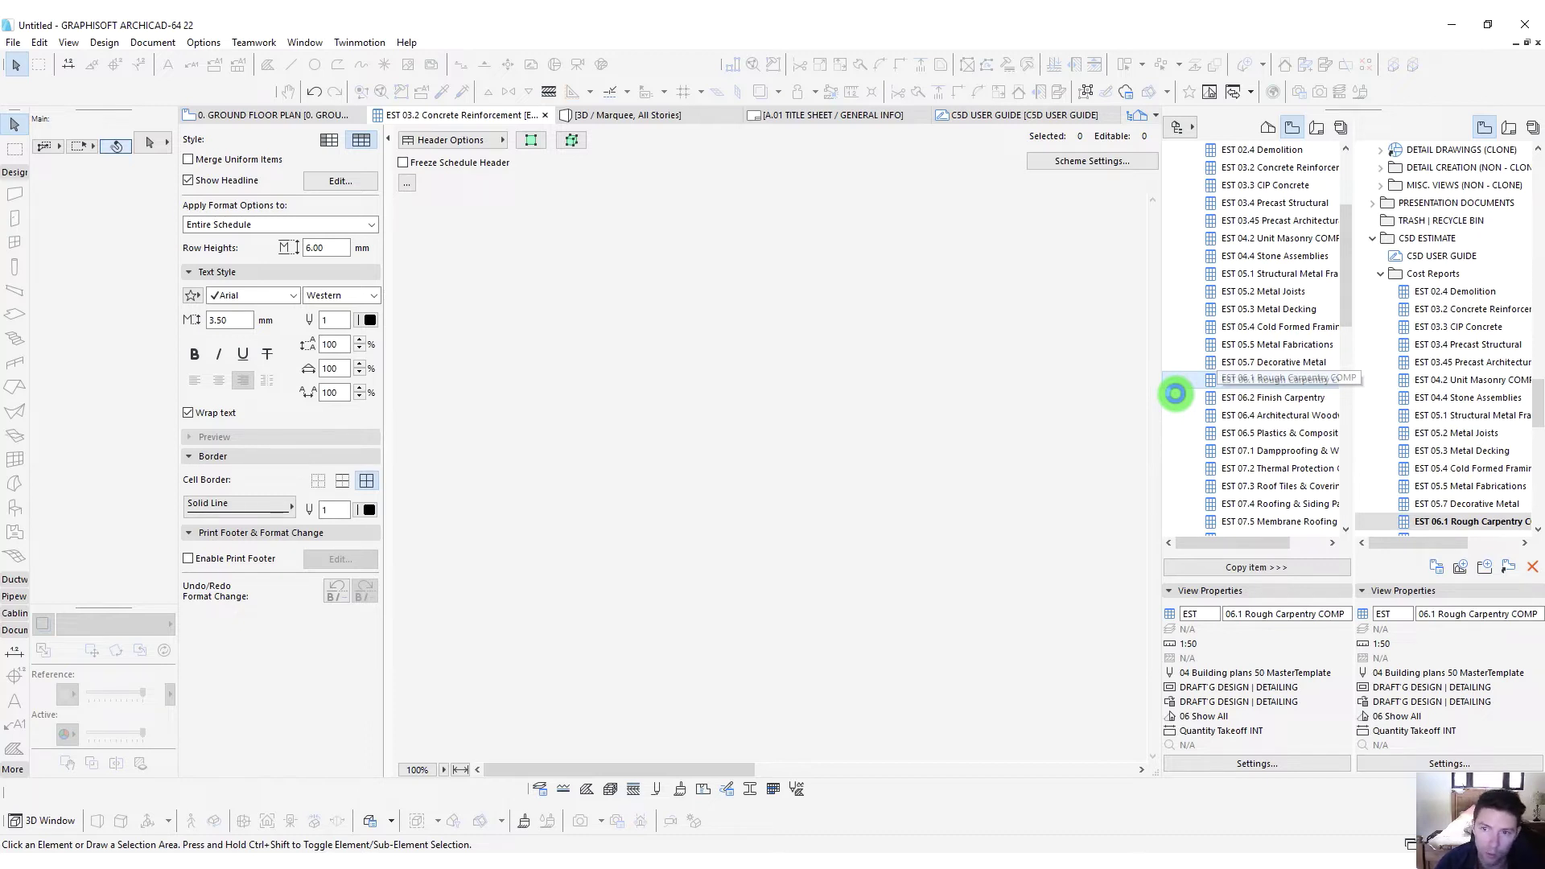
Open EST 06.1 Rough Carpentry COMP at 100% and inspect the Roof Rafter 250, exterior wall and insulation rows
double_click(1175, 393)
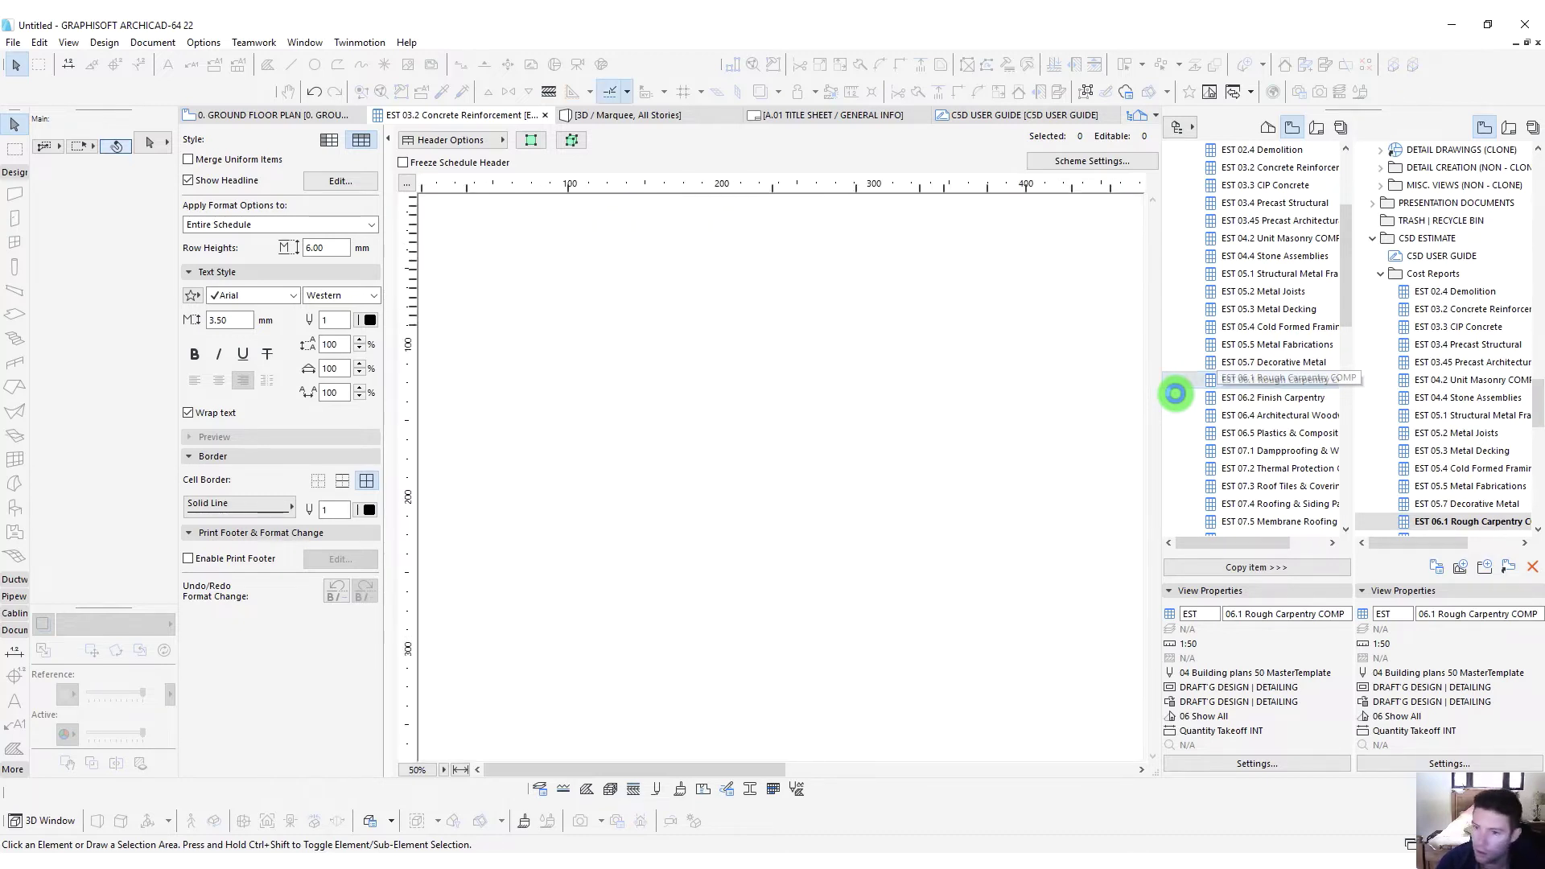
click(421, 769)
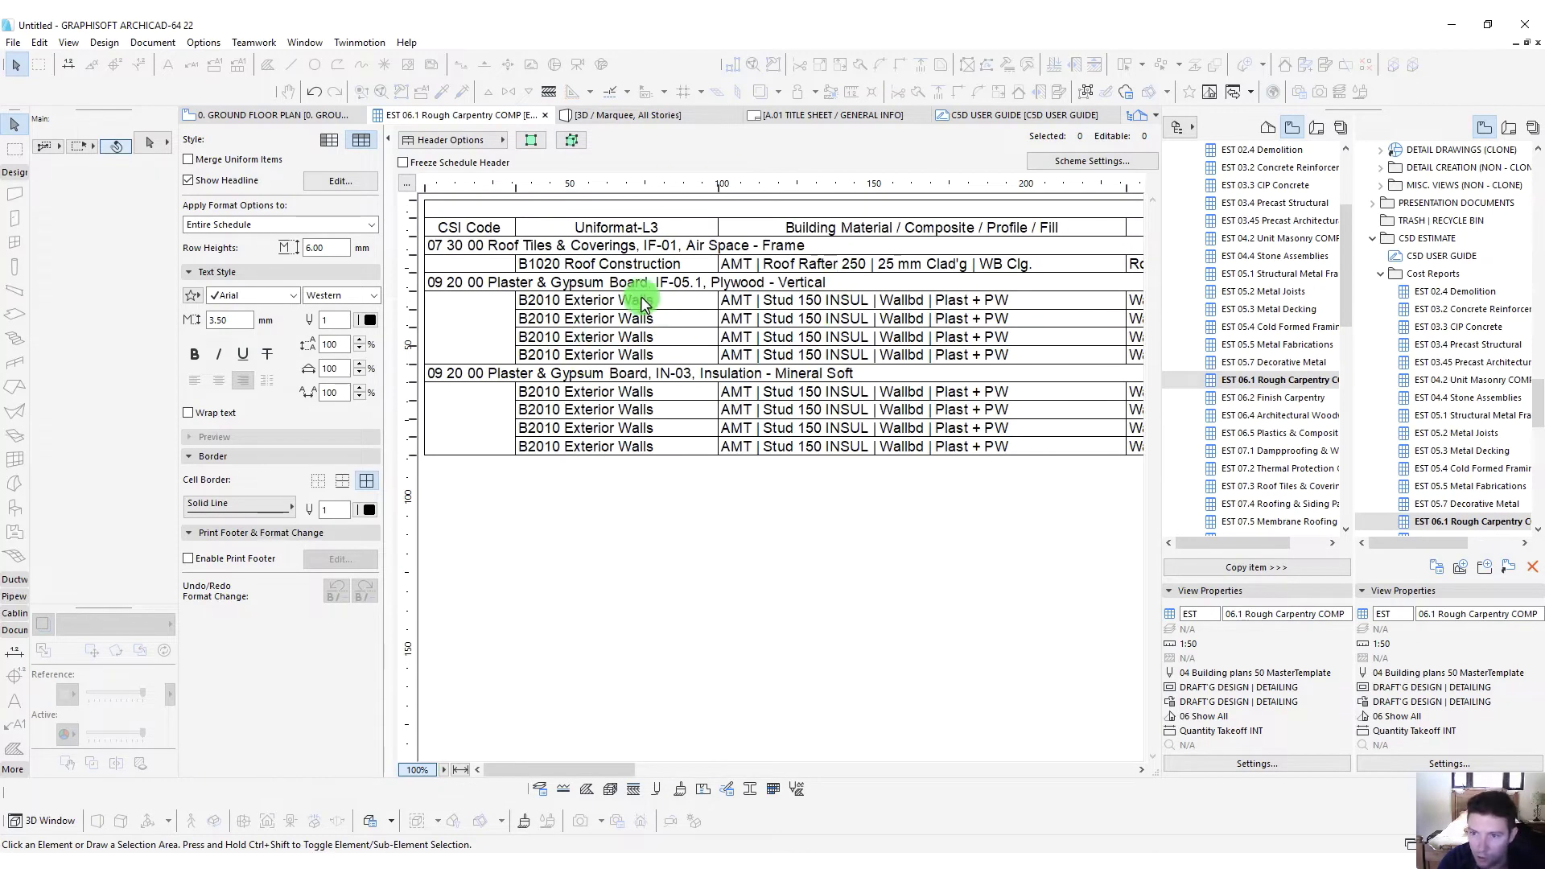
click(828, 263)
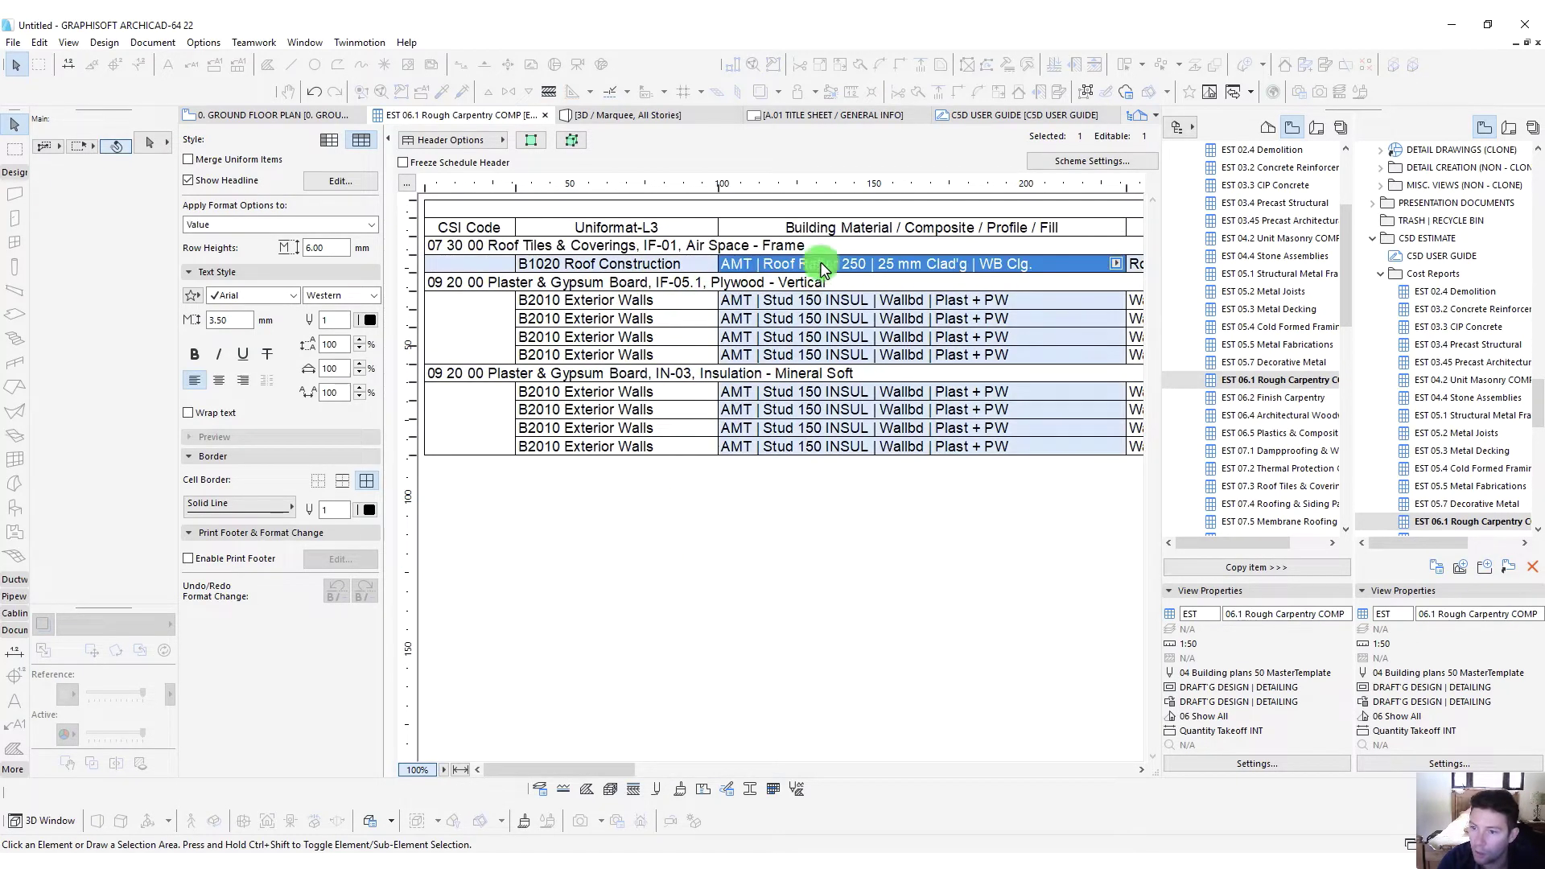
click(613, 299)
click(697, 380)
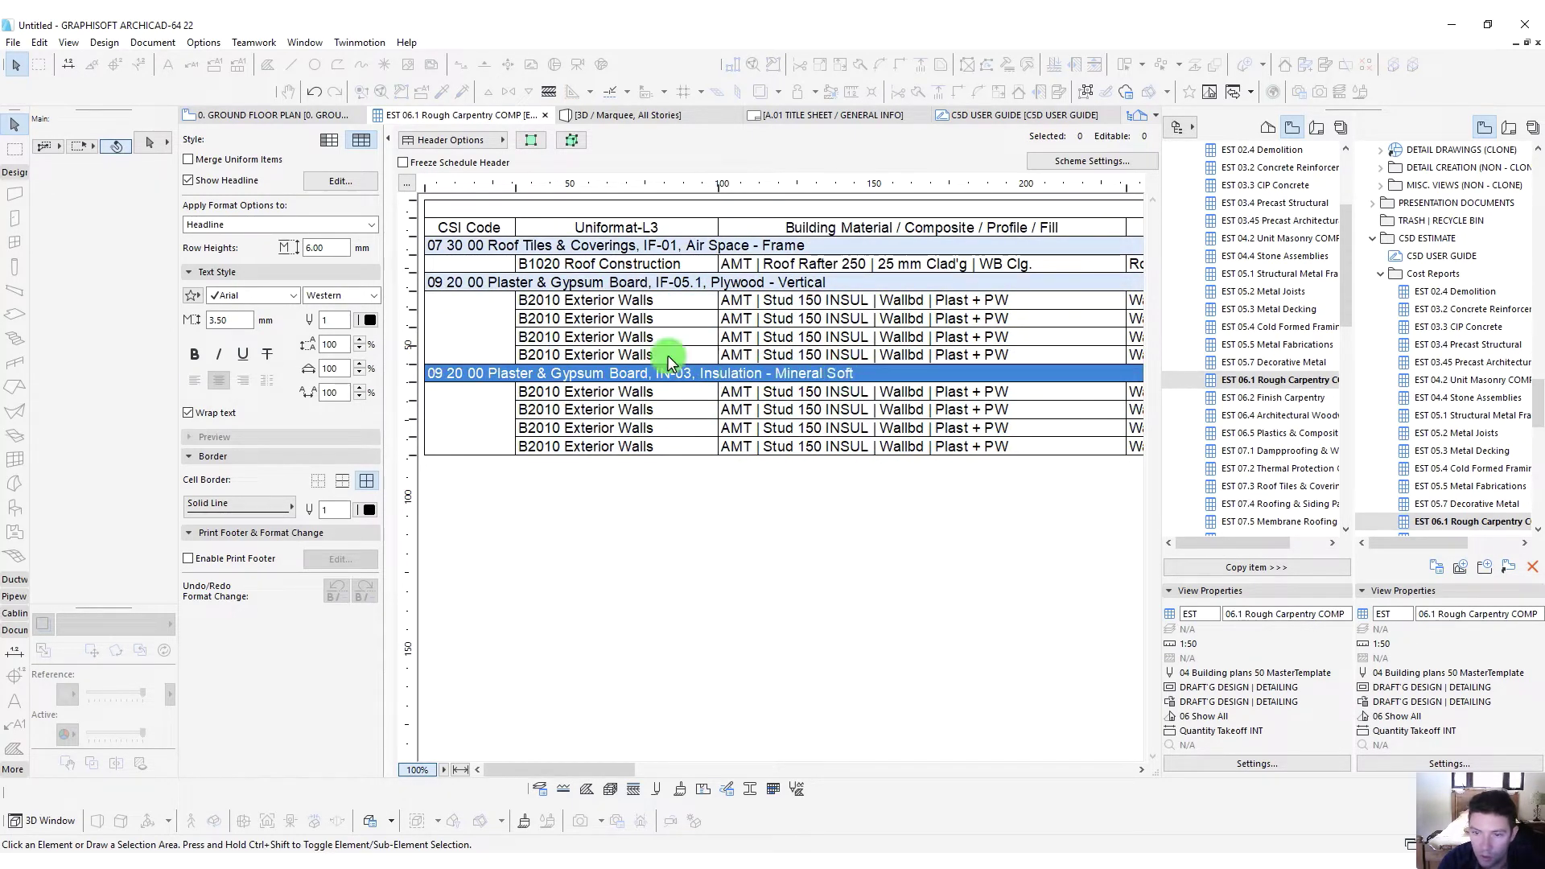
click(803, 597)
Check the STUD framing and PW 10 sheathing entries in the Rough Carpentry schedule
drag(558, 771, 796, 787)
click(737, 400)
click(832, 547)
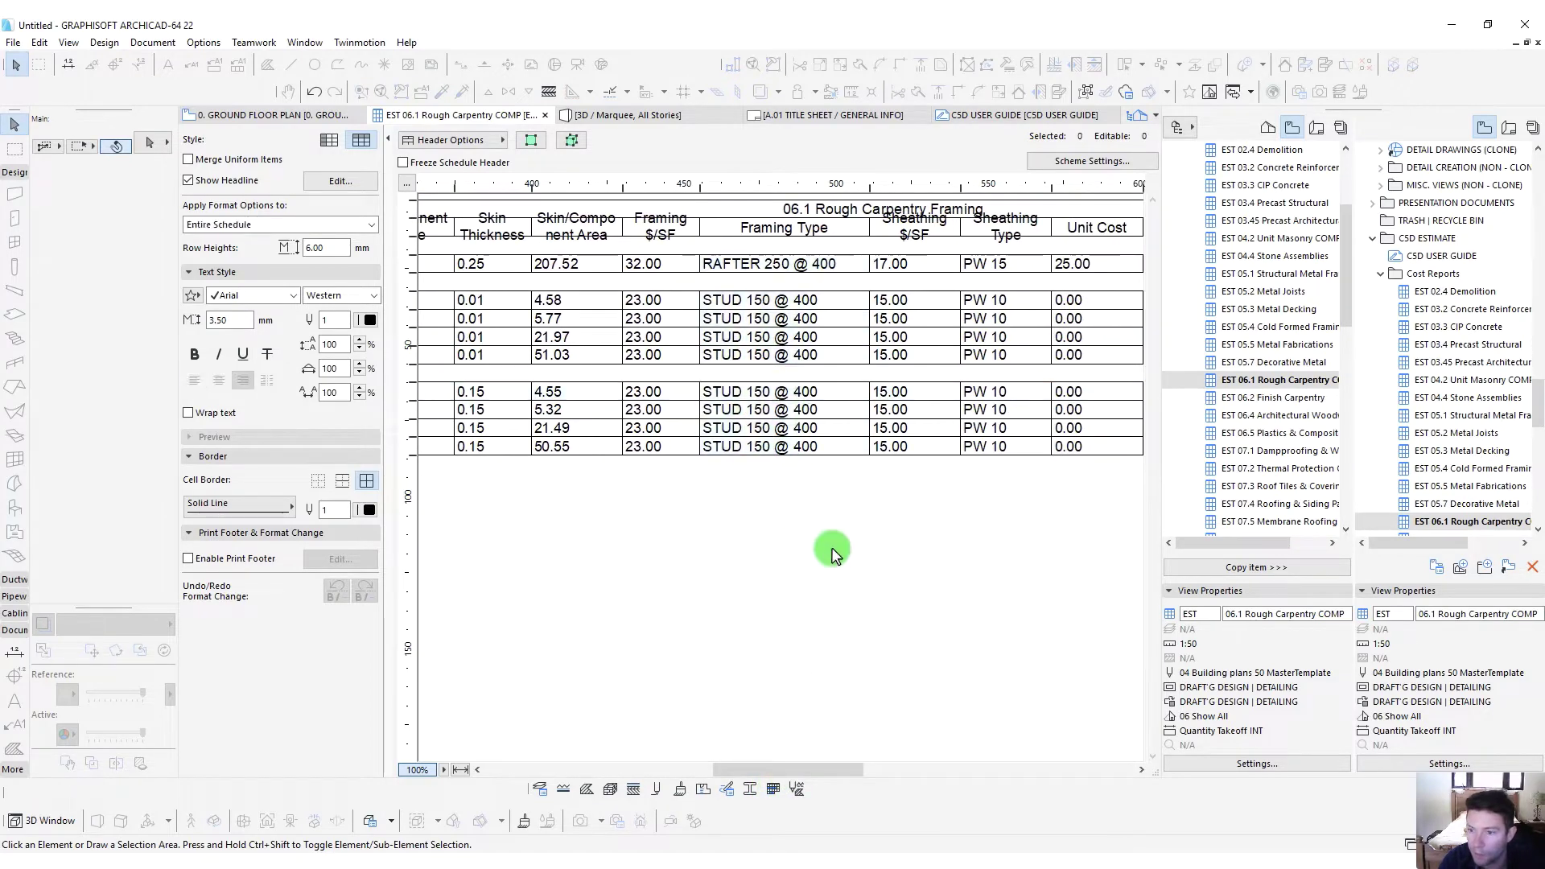
drag(784, 769, 842, 771)
click(715, 302)
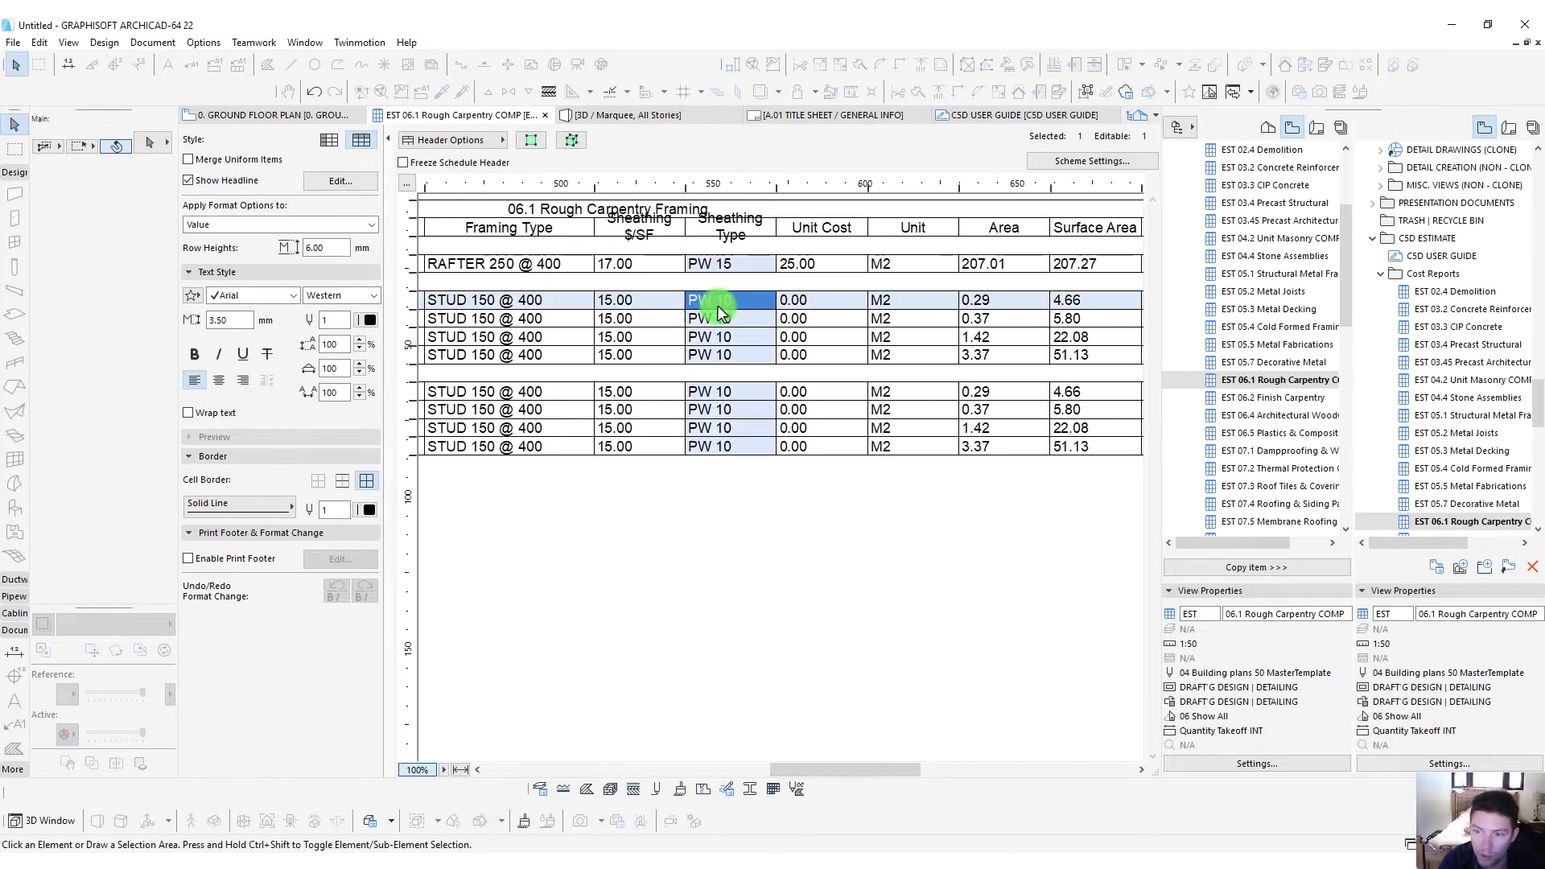
click(731, 724)
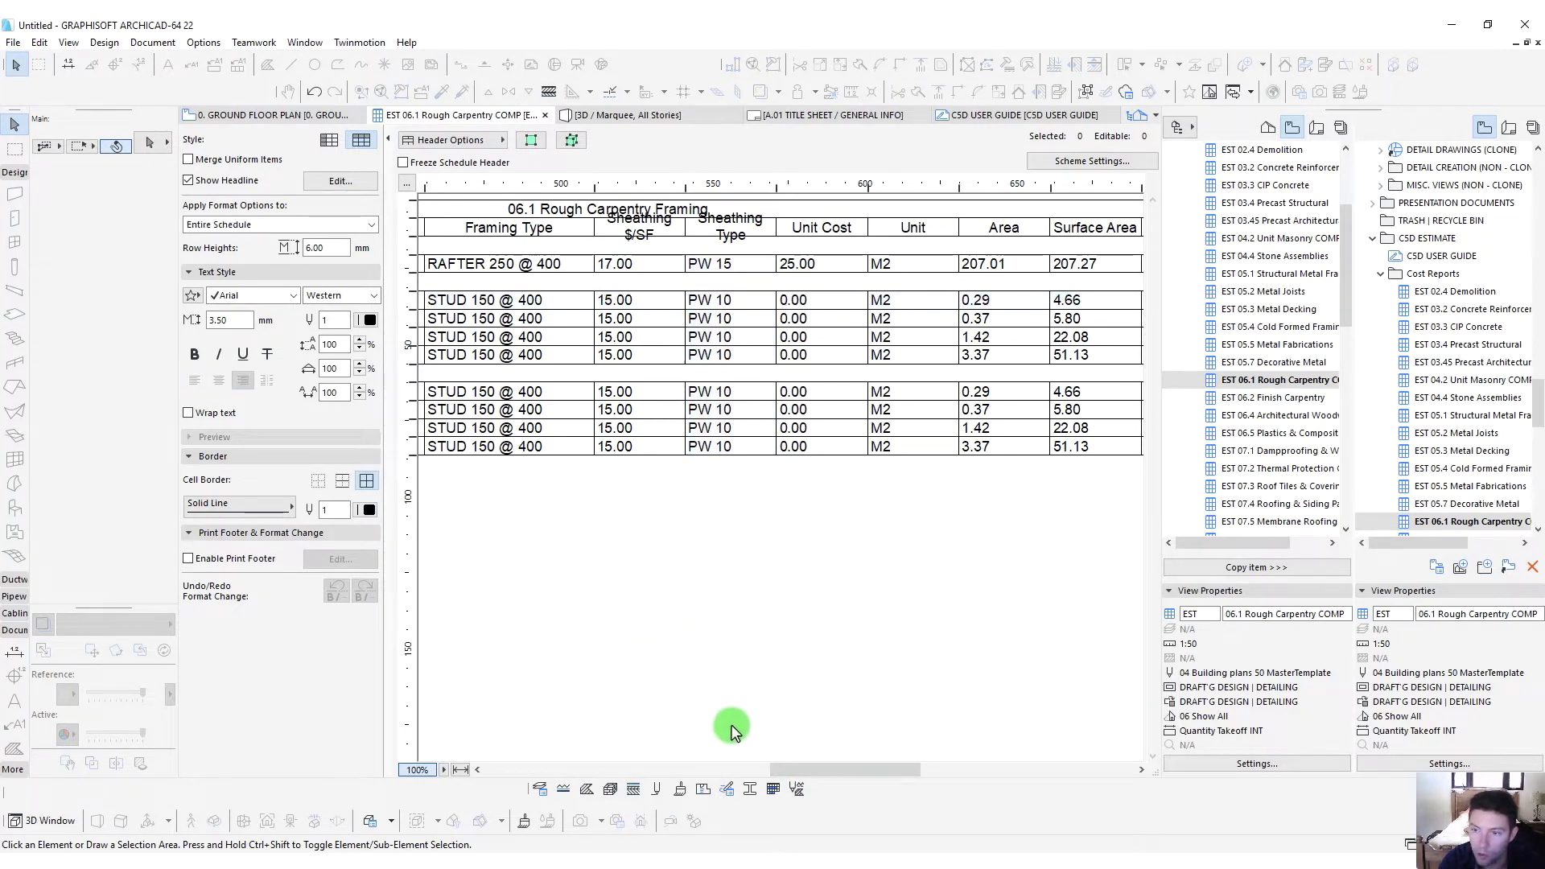
drag(796, 765, 259, 118)
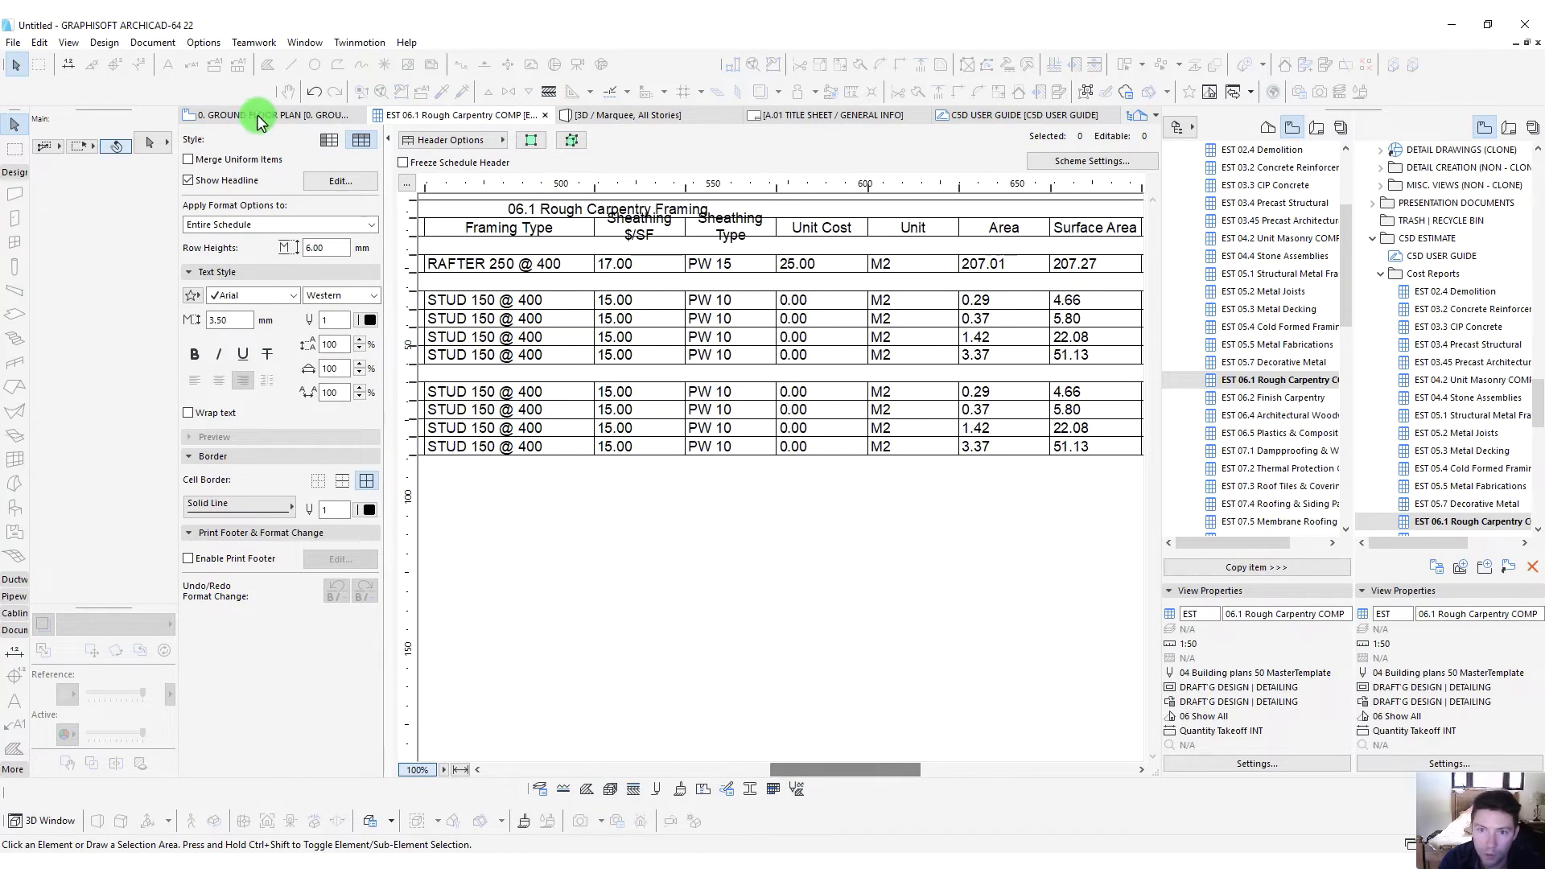
scroll(1317, 433, down, 5)
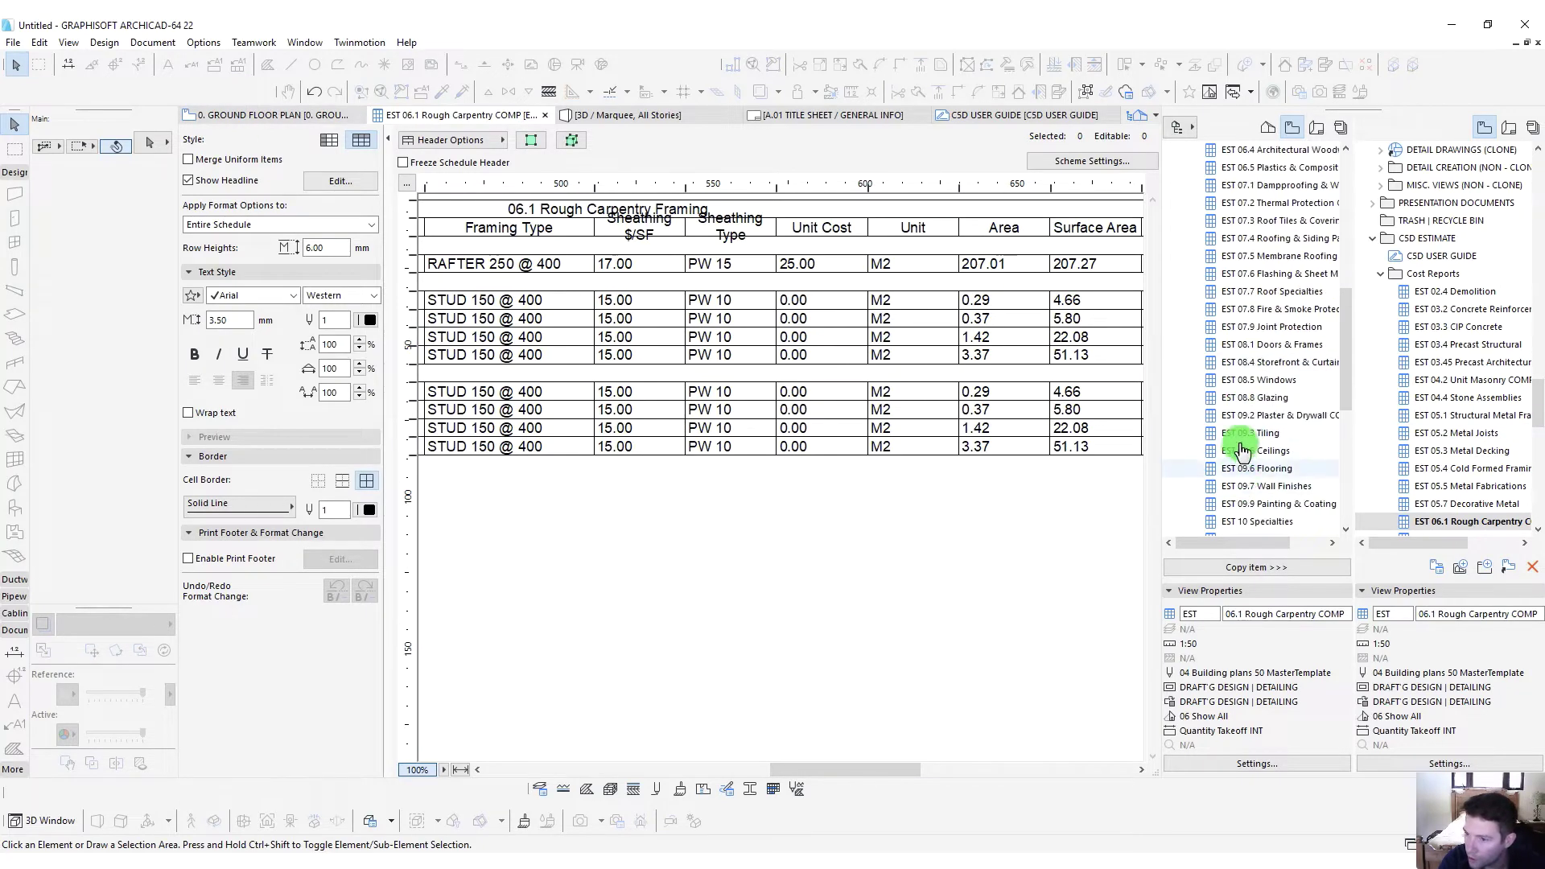
Open EST 08.4 Storefront & Curtainwall, inspect the curtain wall's 72.19 value, and collapse the folders
double_click(1240, 364)
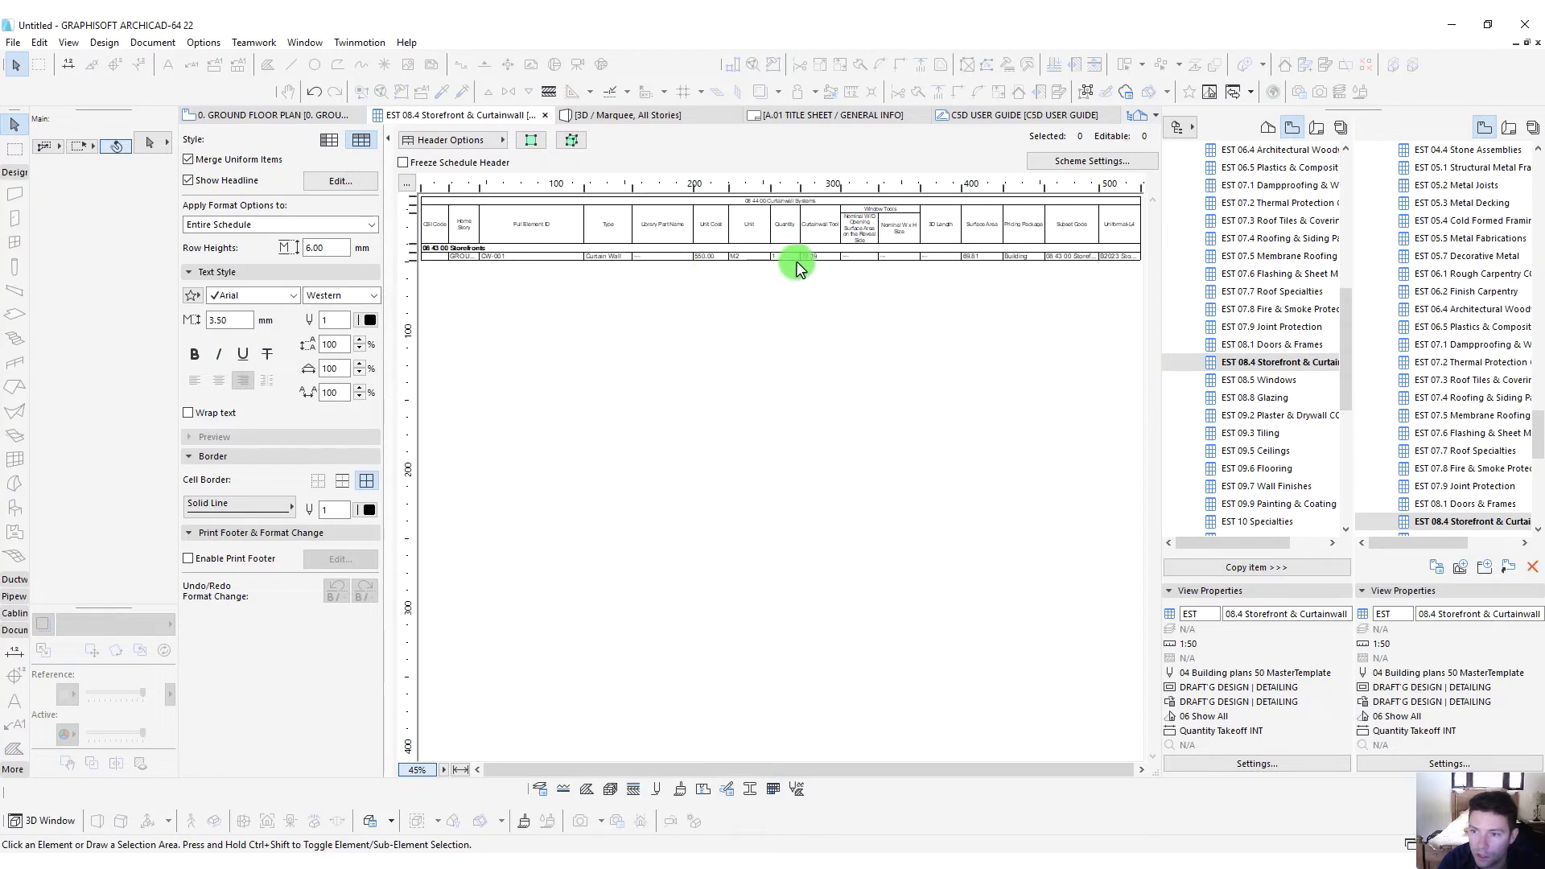
click(819, 257)
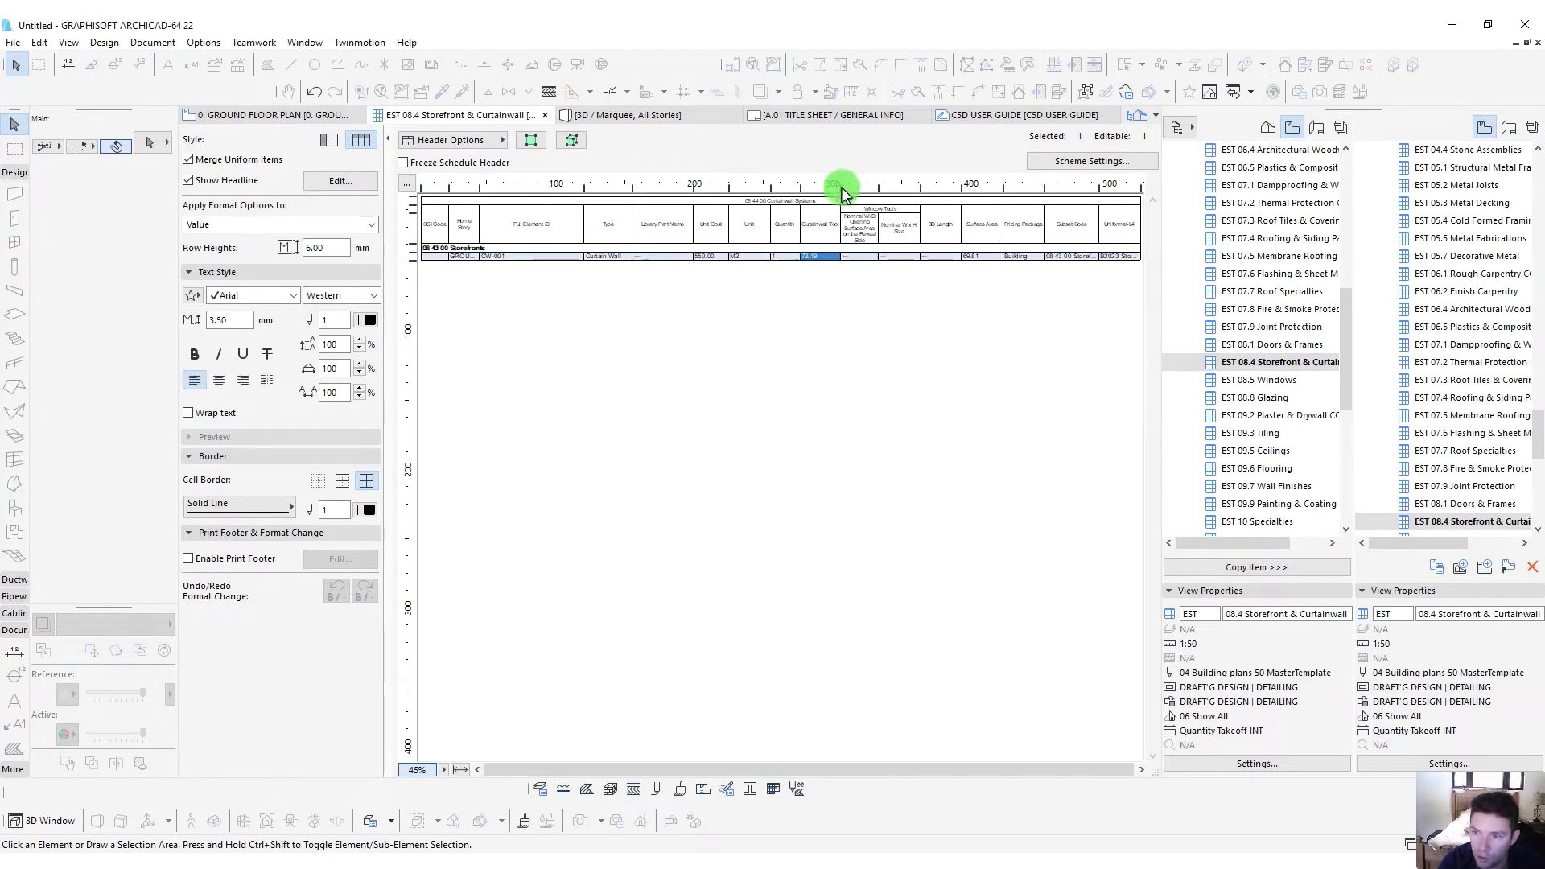
click(818, 372)
scroll(1235, 371, up, 5)
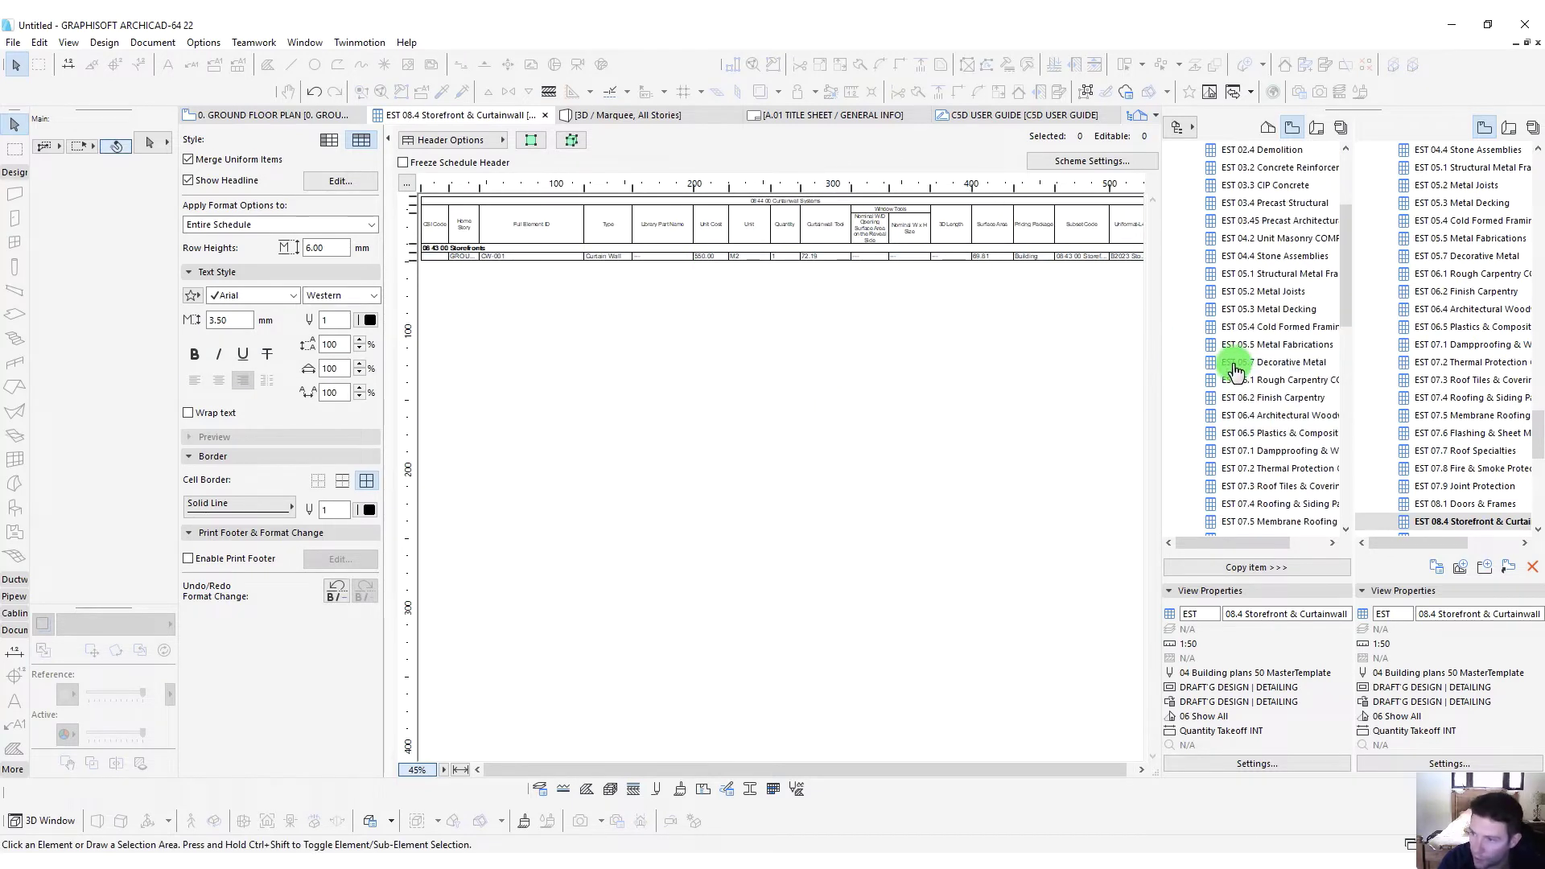
scroll(1234, 364, up, 3)
click(1195, 292)
click(1180, 257)
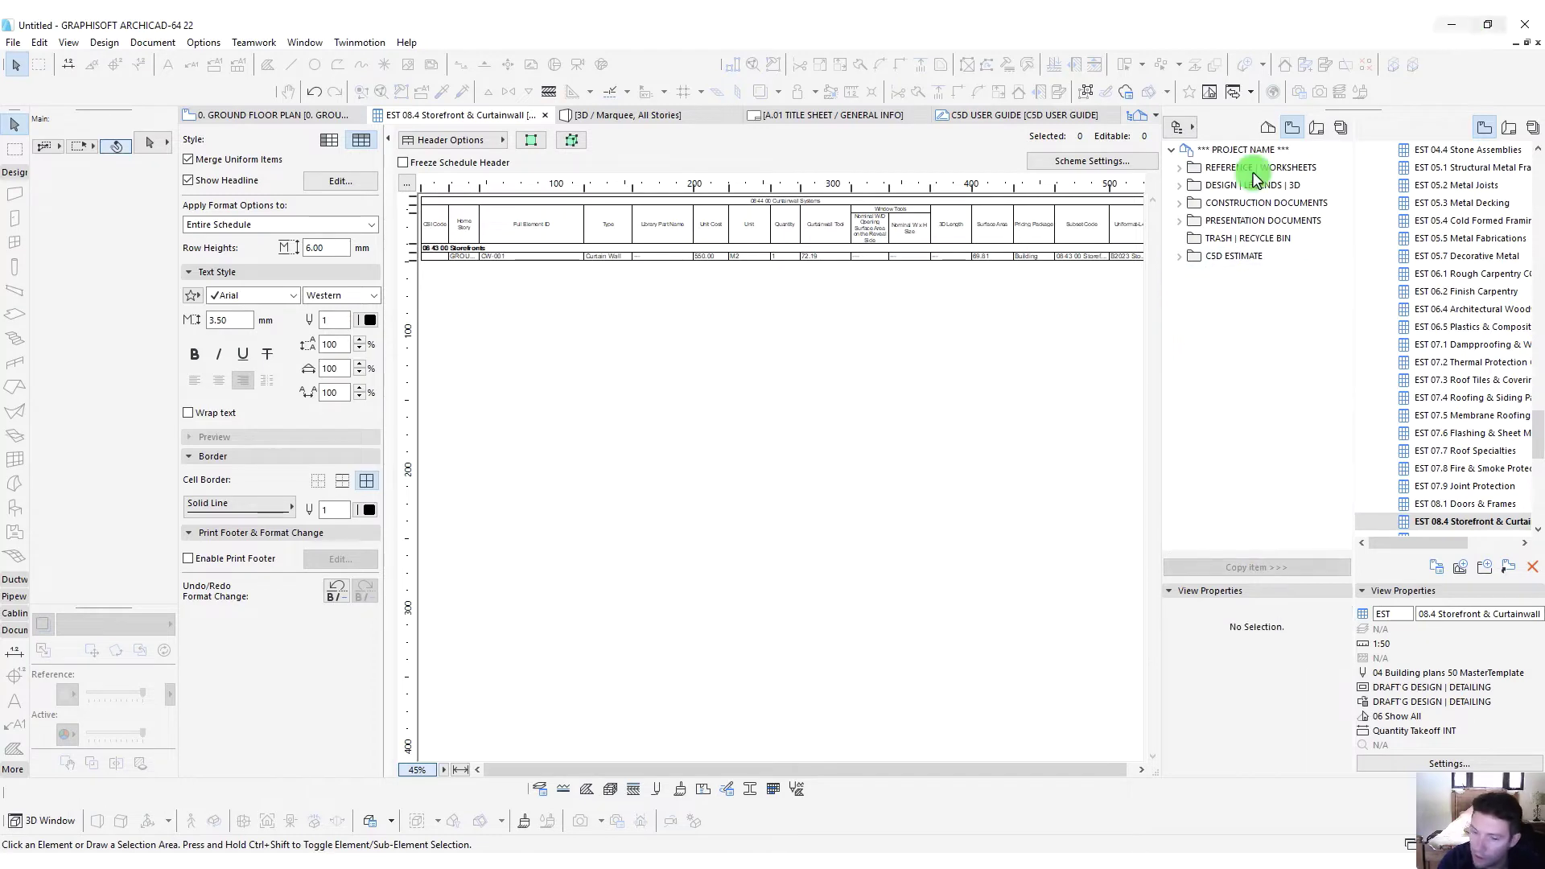
Navigate up to the AMT+C5D Estimate folder and review the New Estimate folder's contents
click(187, 868)
click(601, 659)
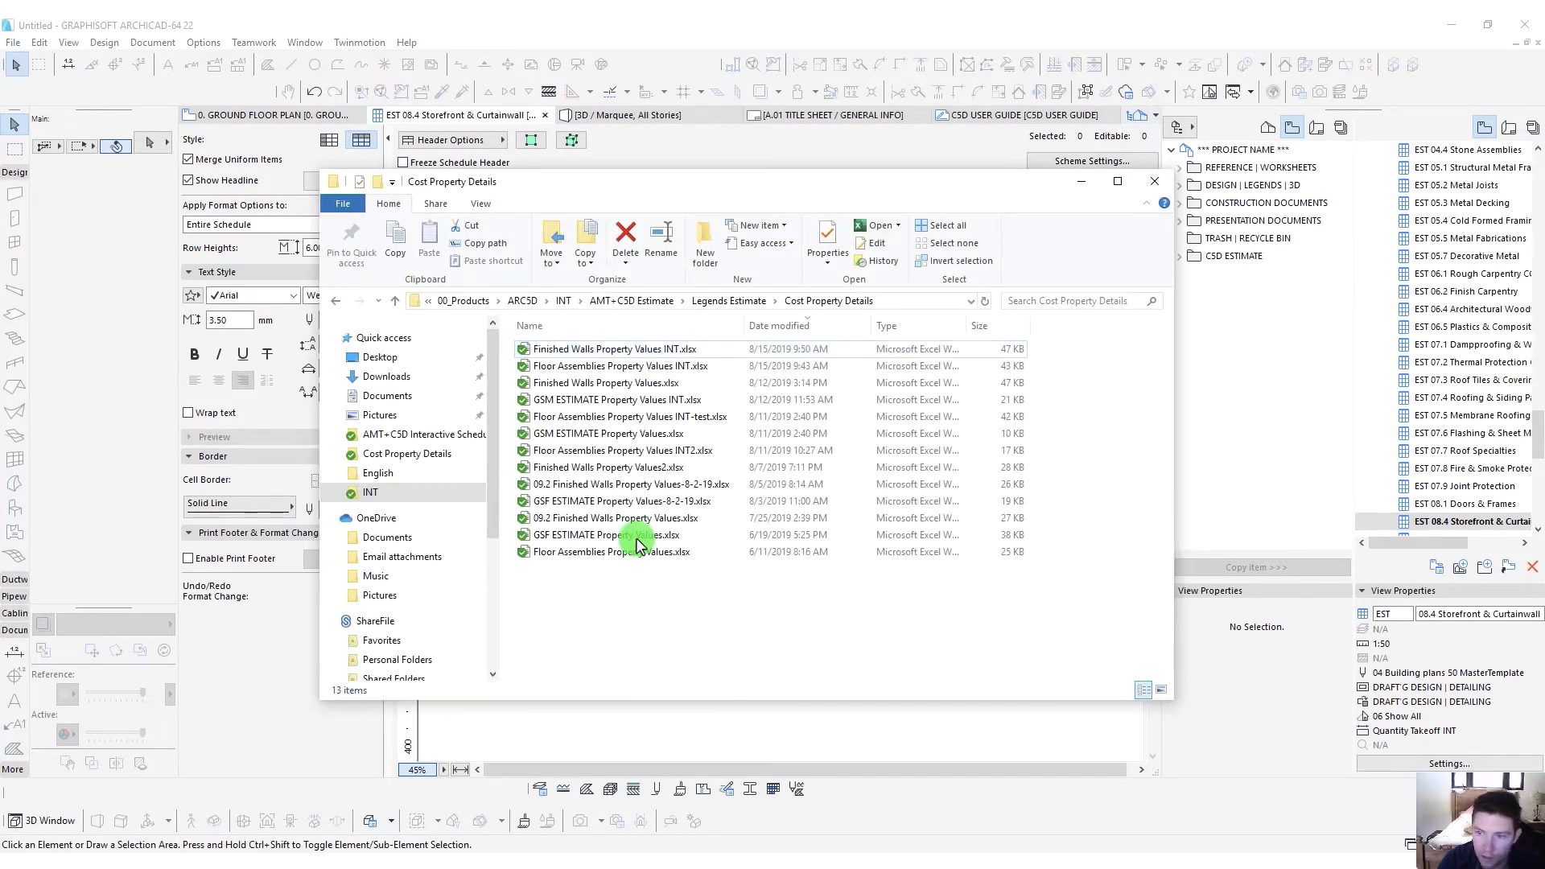
click(723, 303)
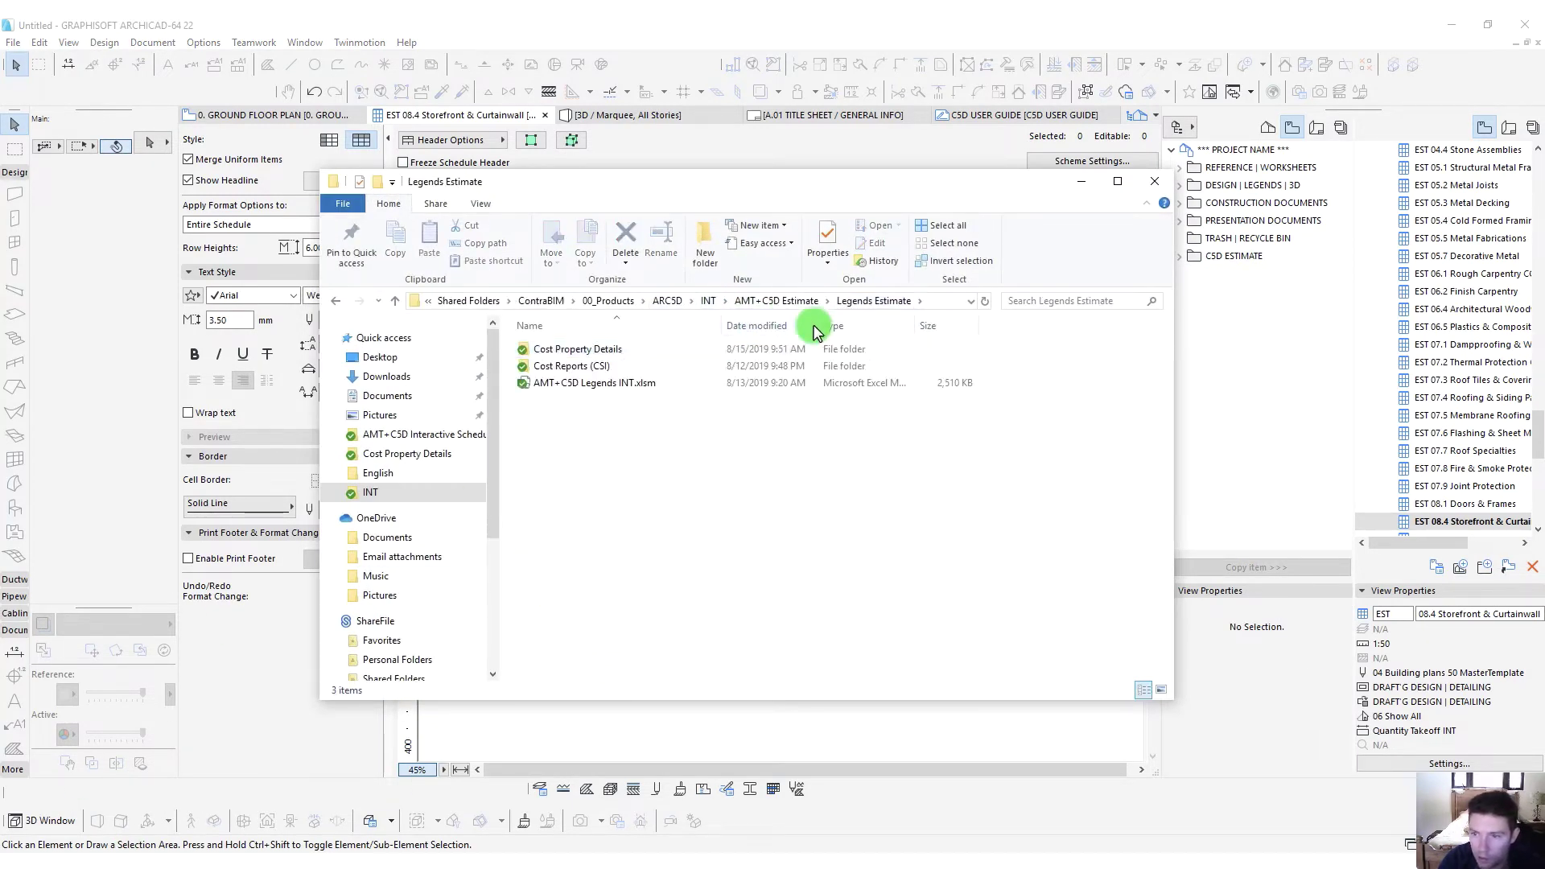
click(801, 302)
click(786, 449)
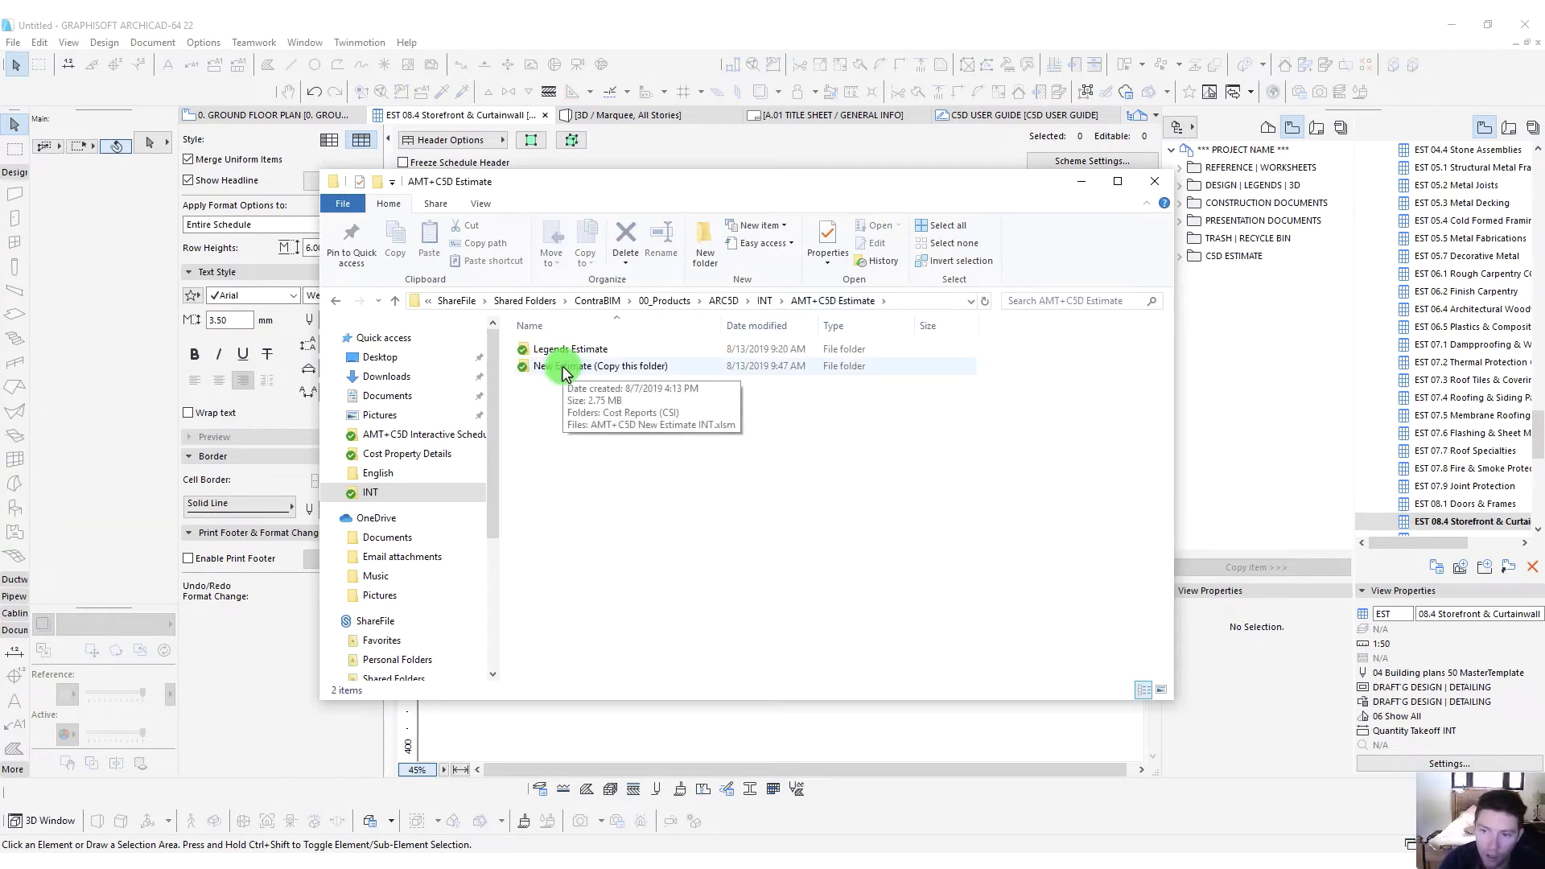
click(564, 369)
double_click(564, 368)
click(567, 367)
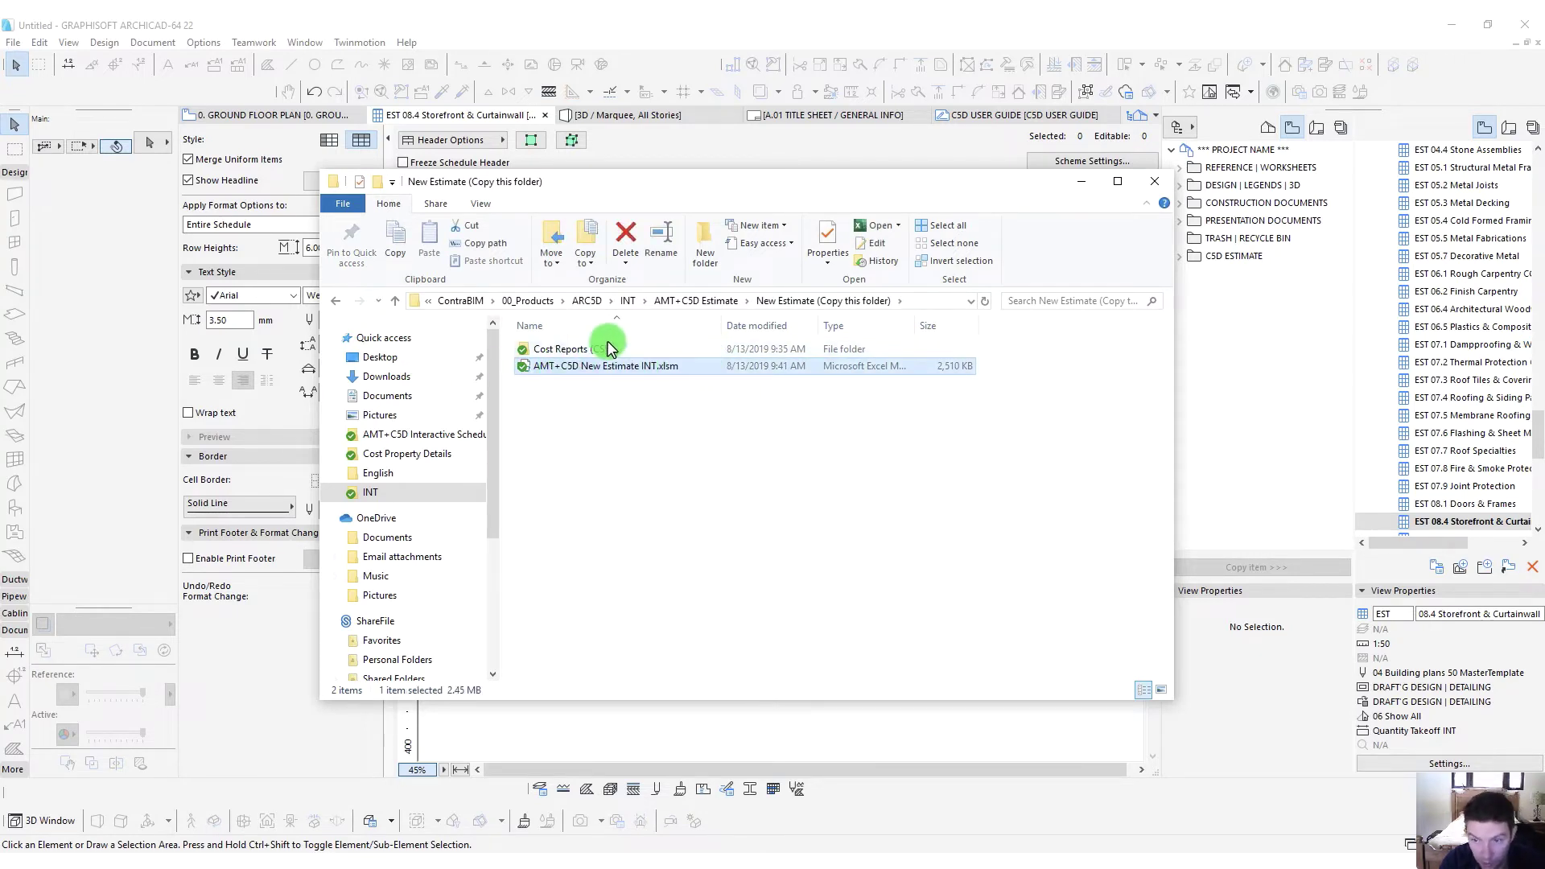
double_click(559, 350)
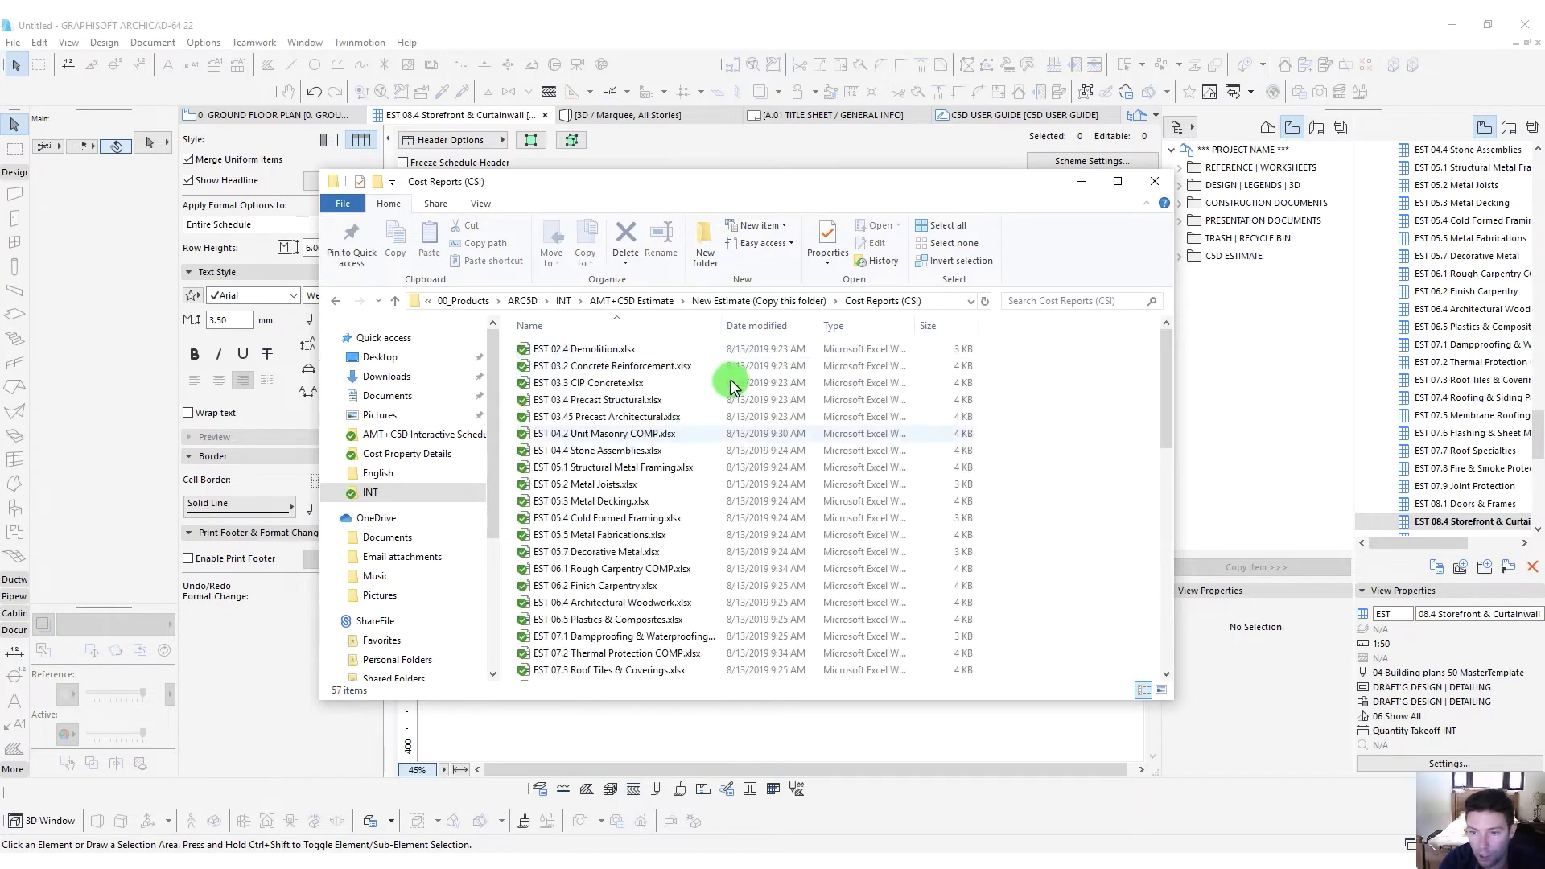
click(774, 302)
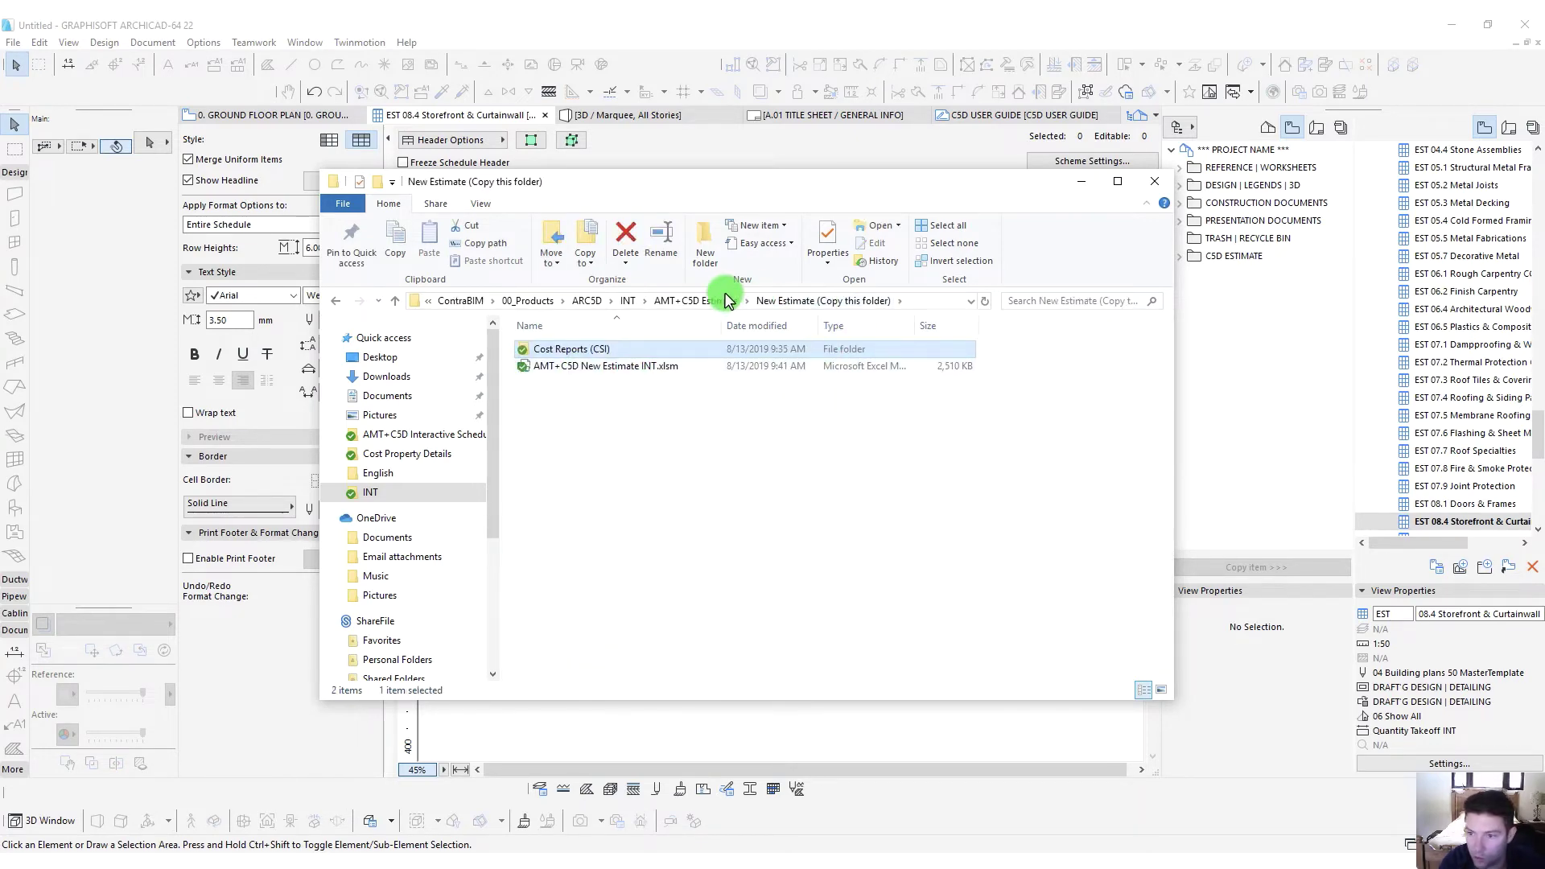
click(714, 300)
Copy the New Estimate folder and rename the workbook inside the copy to INT Estimate
ctrl+drag(575, 372, 574, 464)
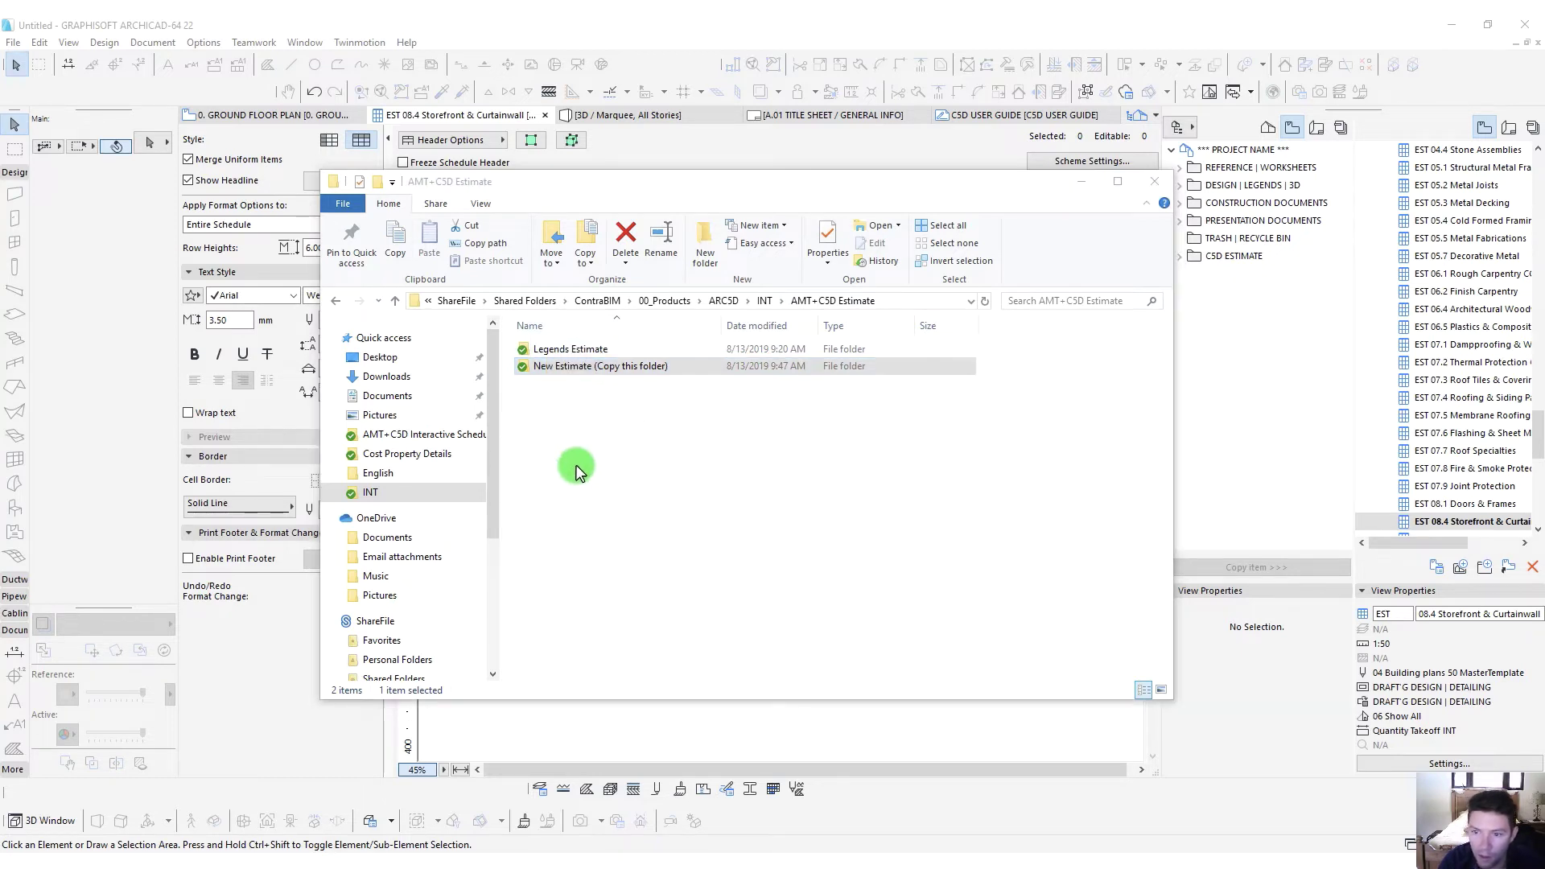
click(577, 465)
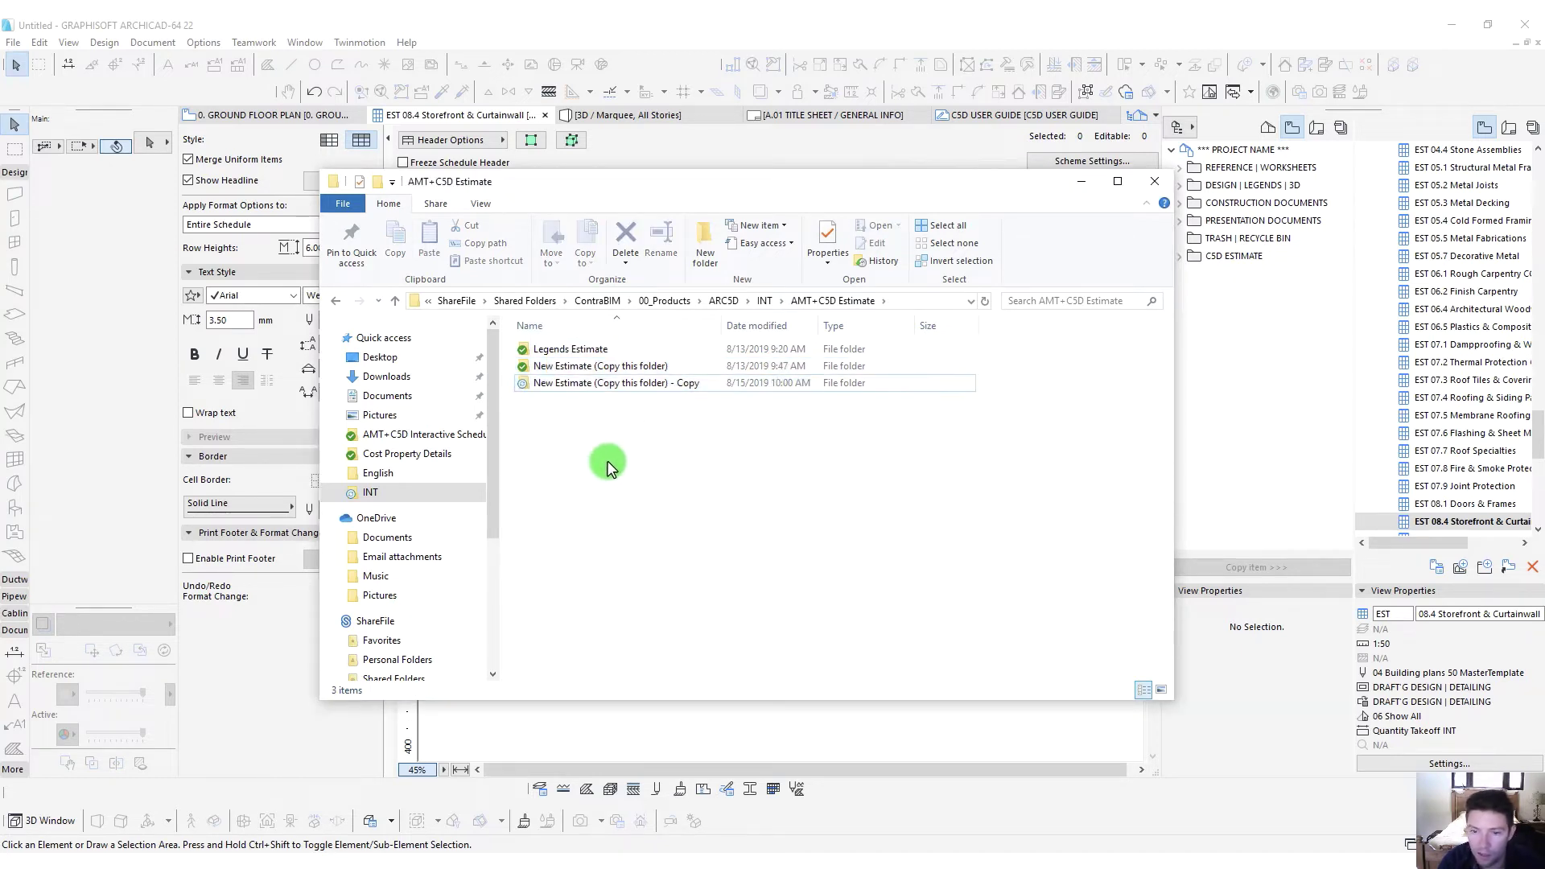
click(565, 384)
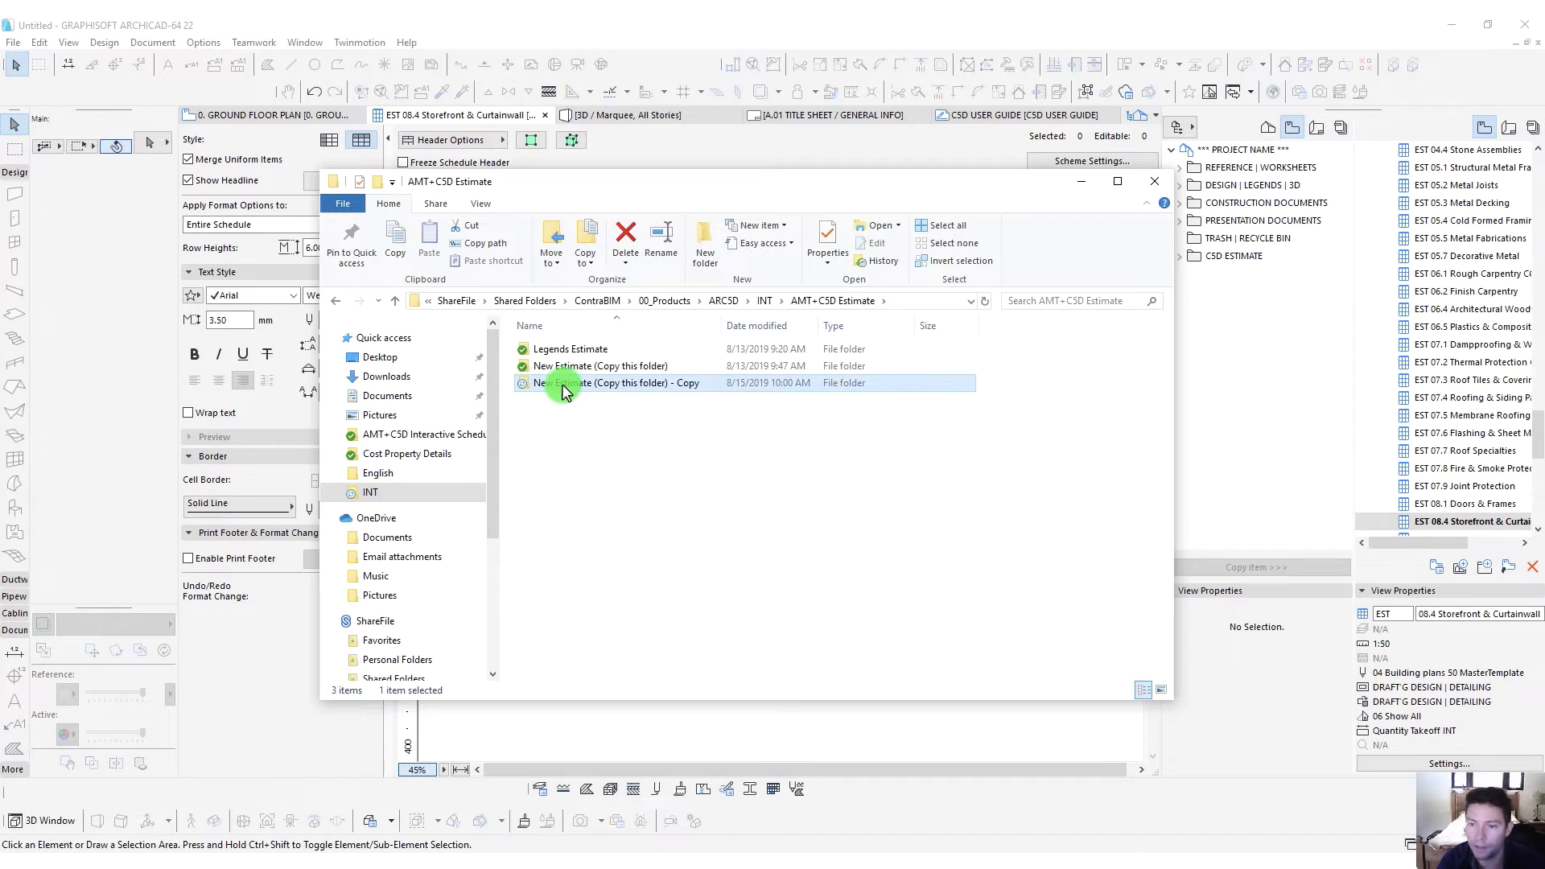
double_click(563, 386)
click(567, 370)
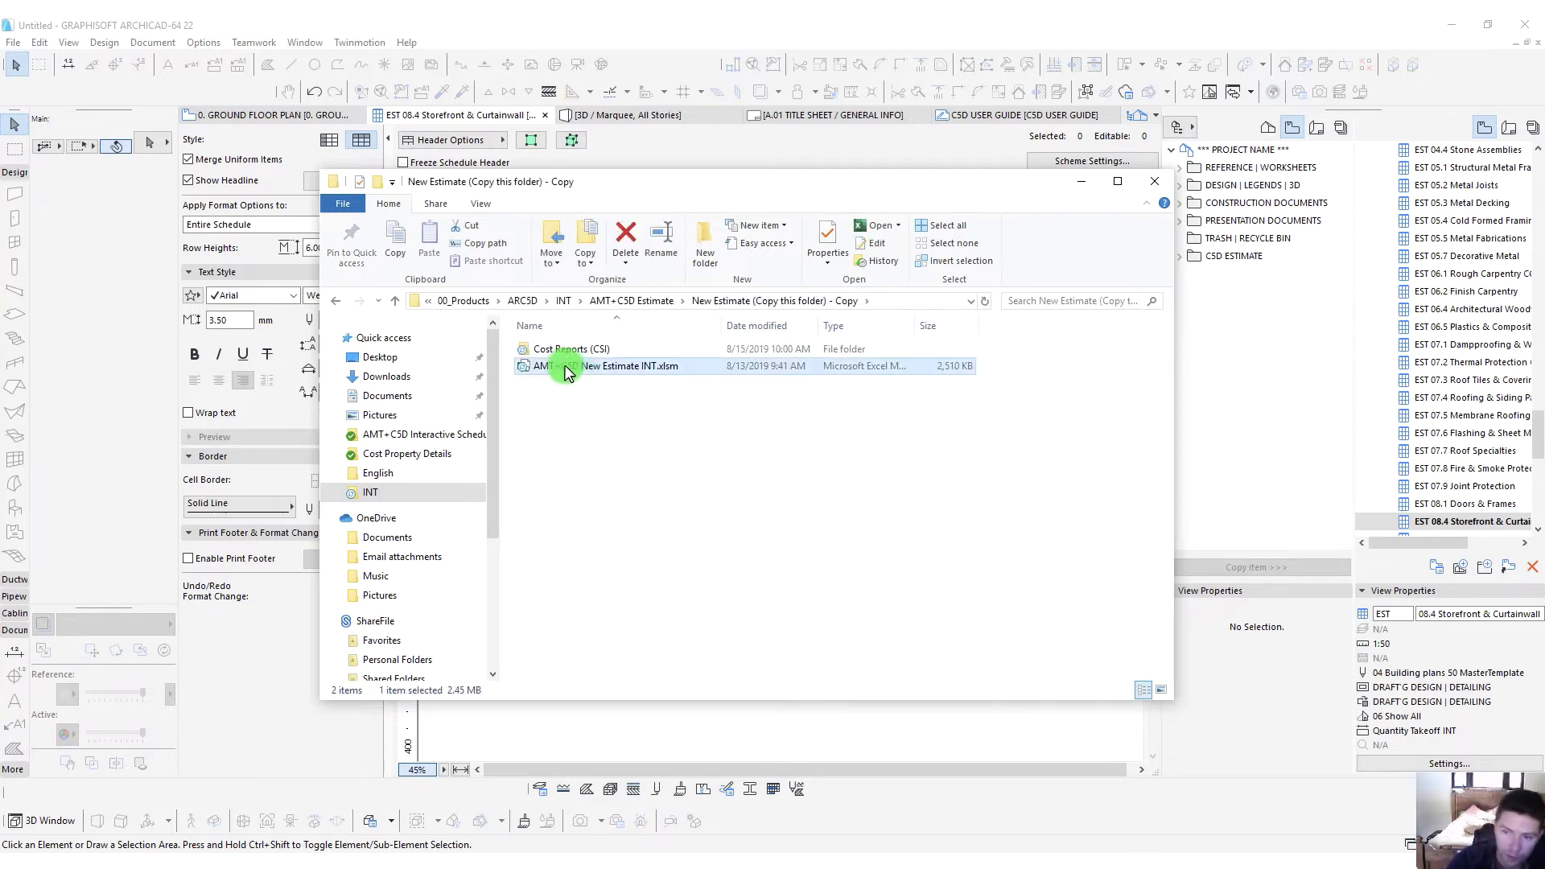
click(567, 370)
key(BackSpace)
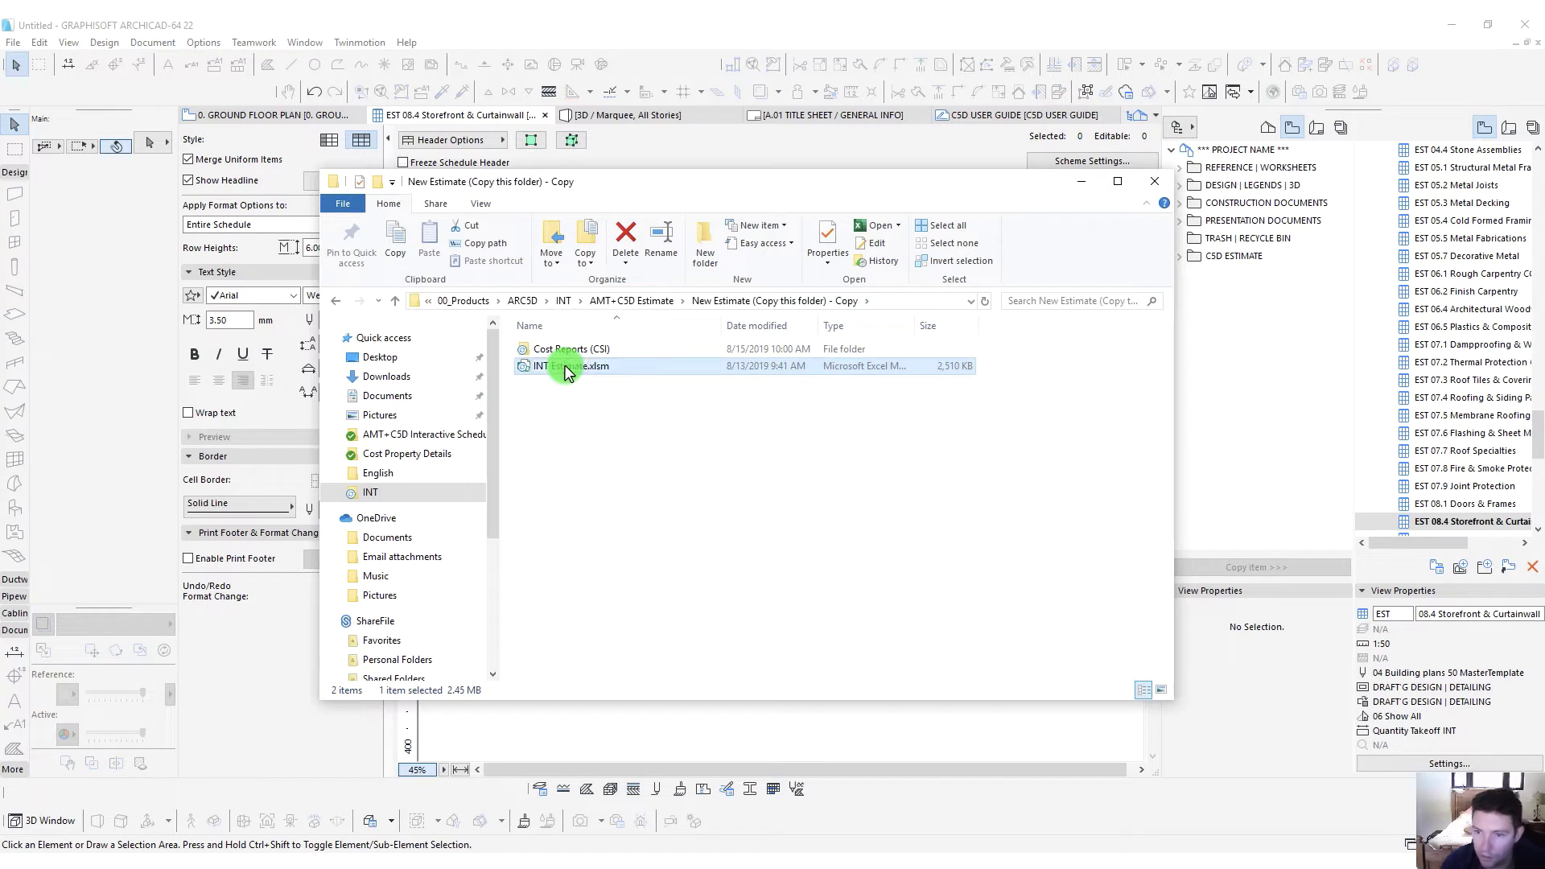
click(734, 302)
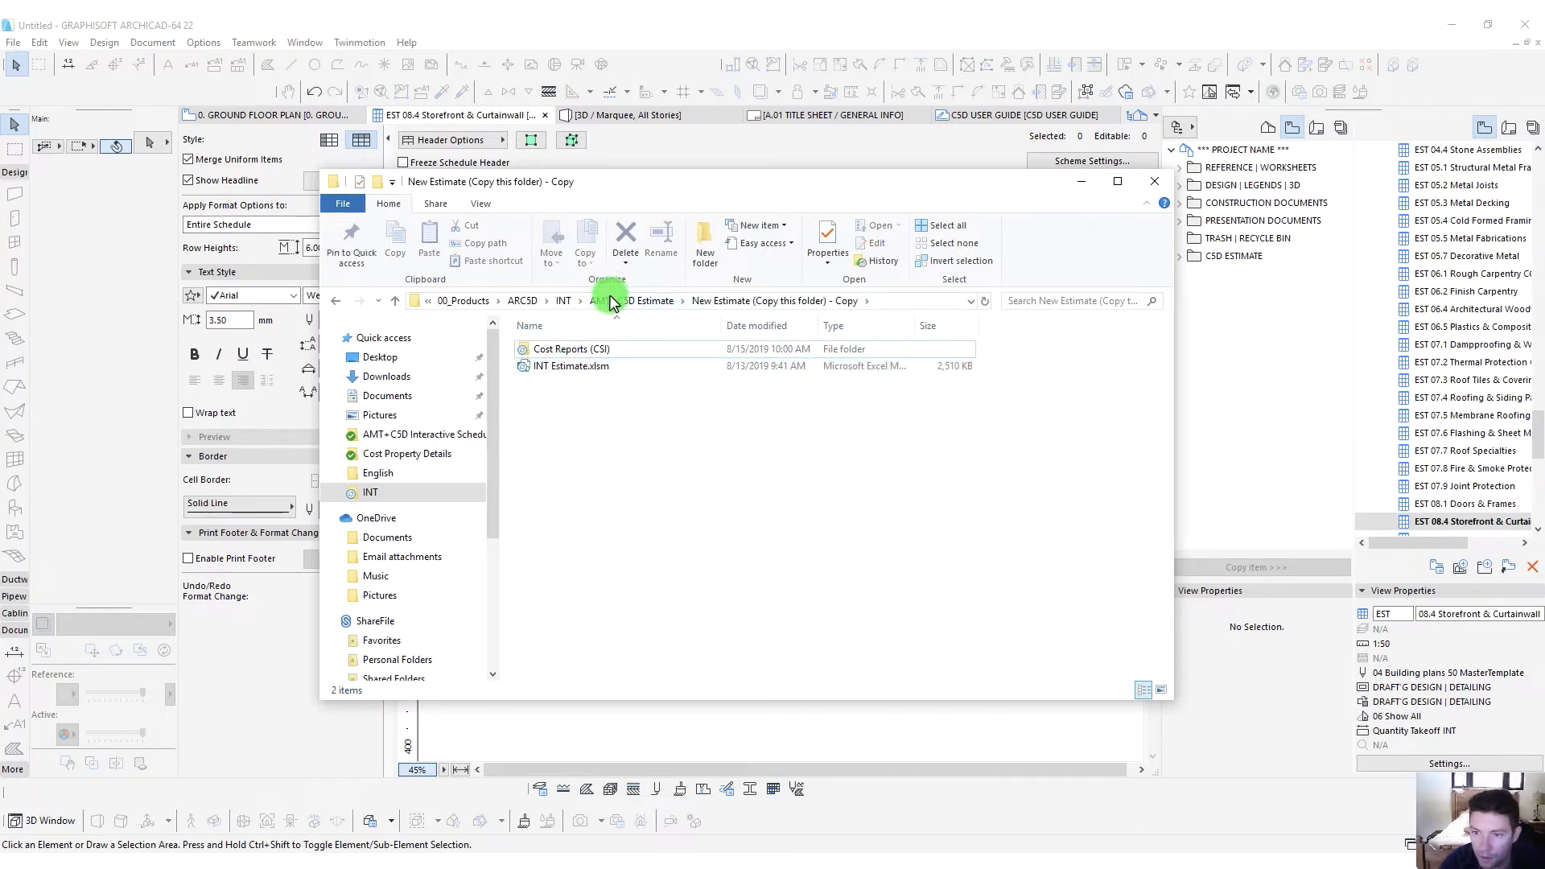
click(610, 300)
Rename the copied folder to 'Demo Estimate 1'
click(556, 386)
click(556, 384)
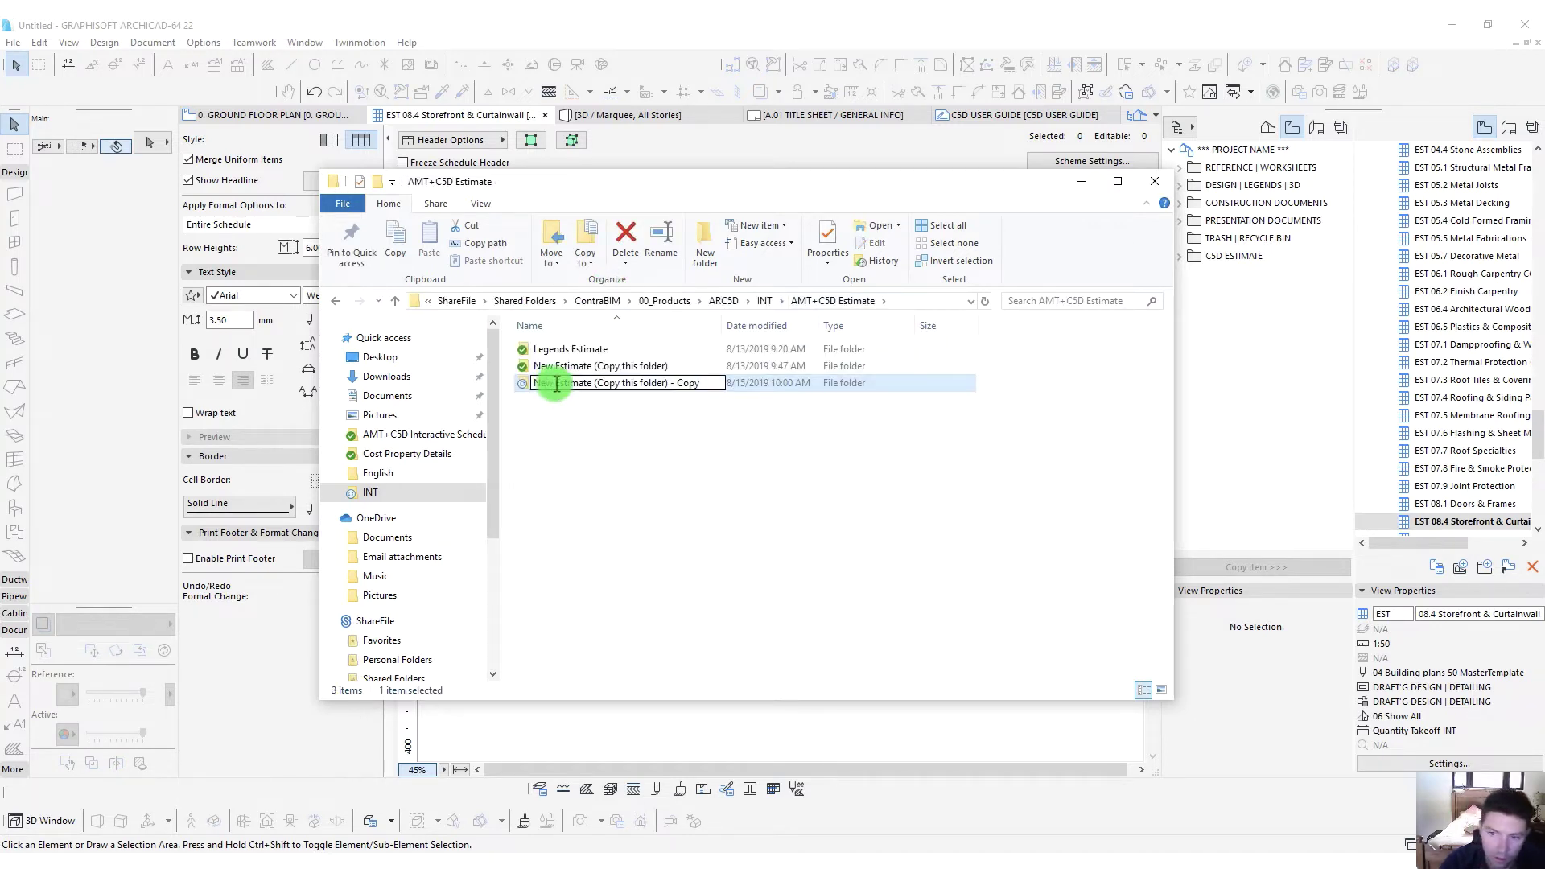
drag(700, 383, 438, 383)
text(Demo Estimat)
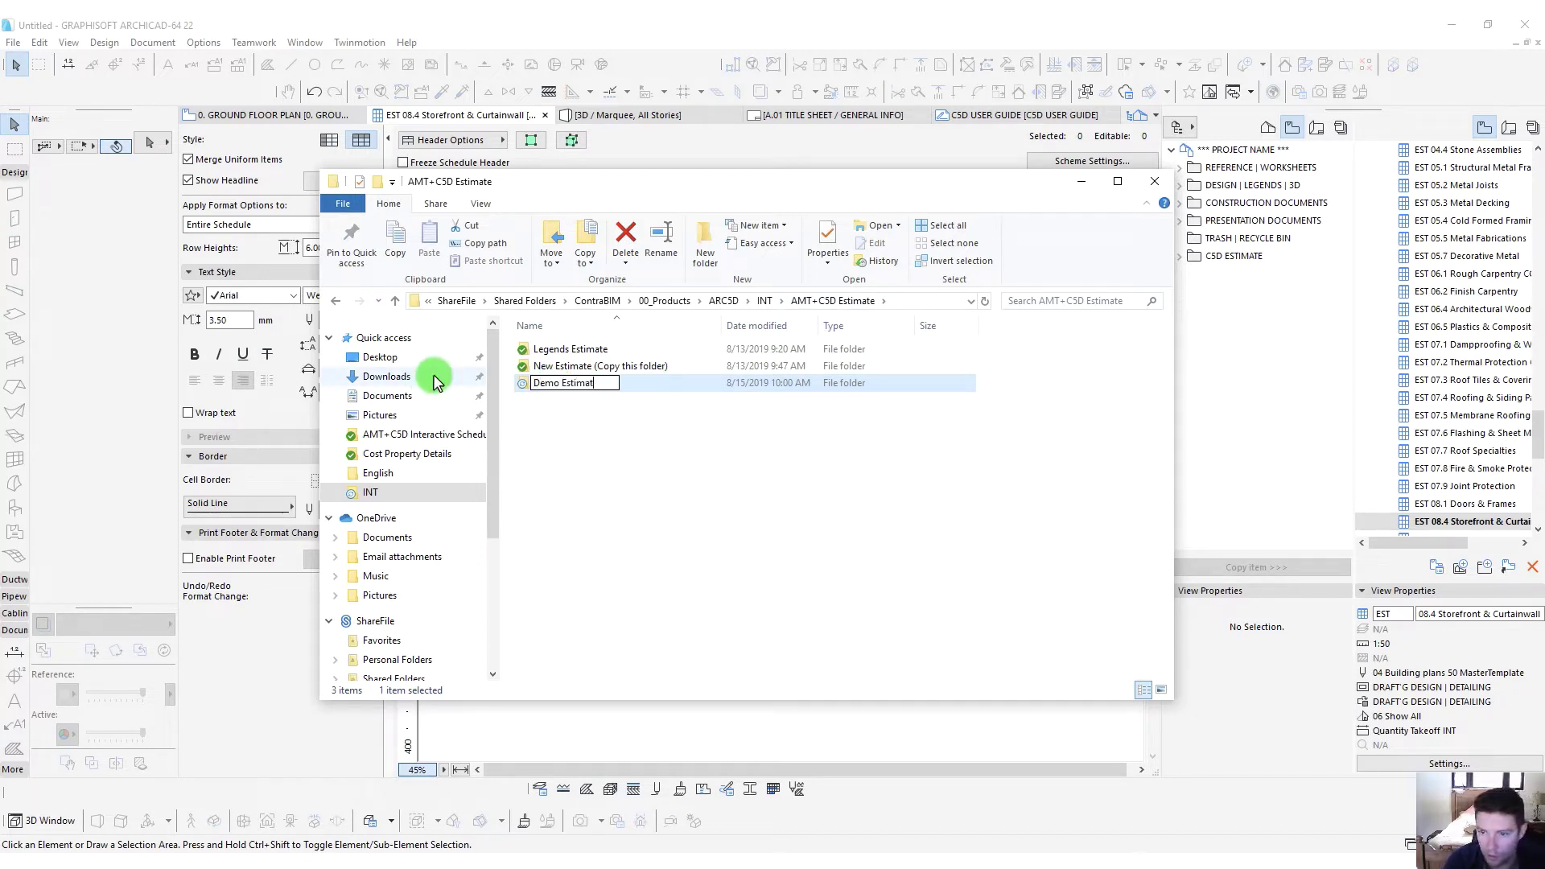
text(e 1)
key(Return)
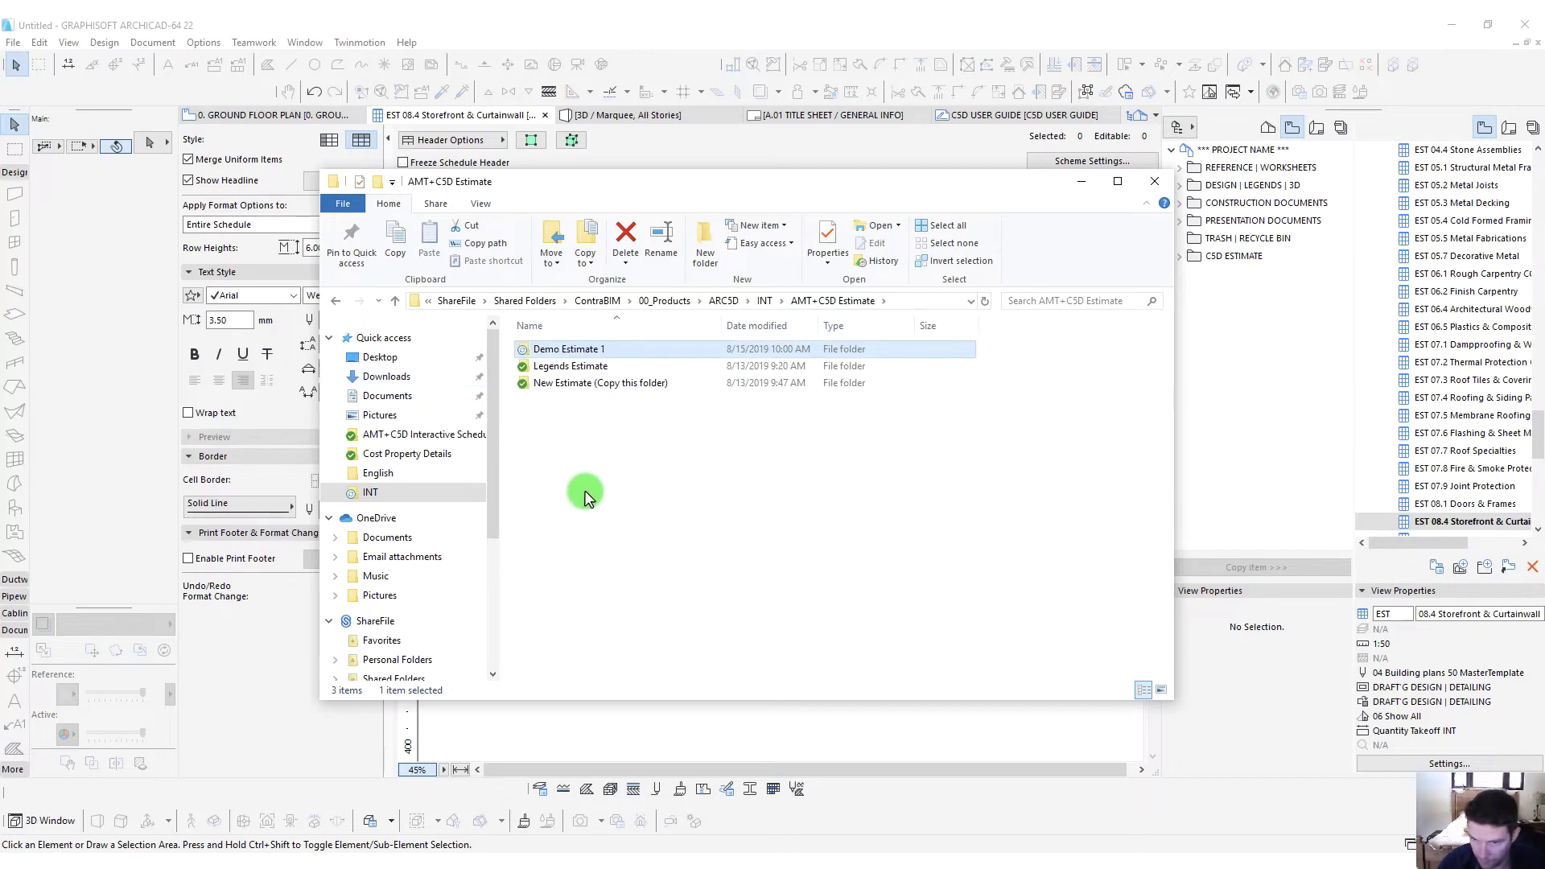
click(595, 499)
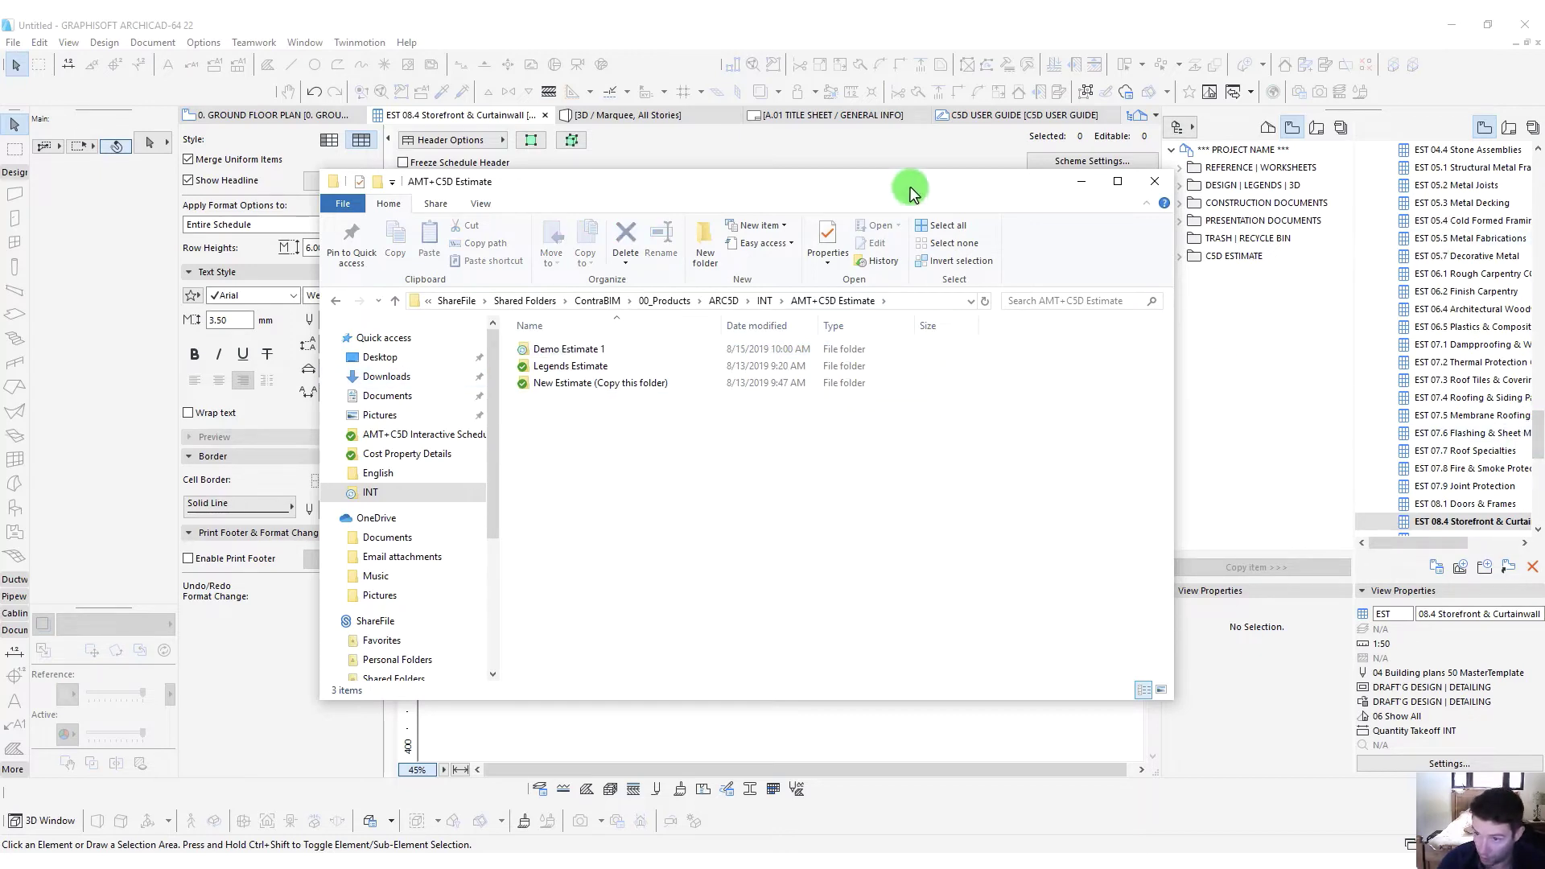
Move the Explorer window aside and bring ArchiCAD back to the front
drag(905, 183, 775, 183)
click(1539, 467)
drag(1538, 458, 1535, 160)
Open the Publishing Properties of the Cost Reports (CSI) folder in the CSD Estimate publisher set
click(1373, 186)
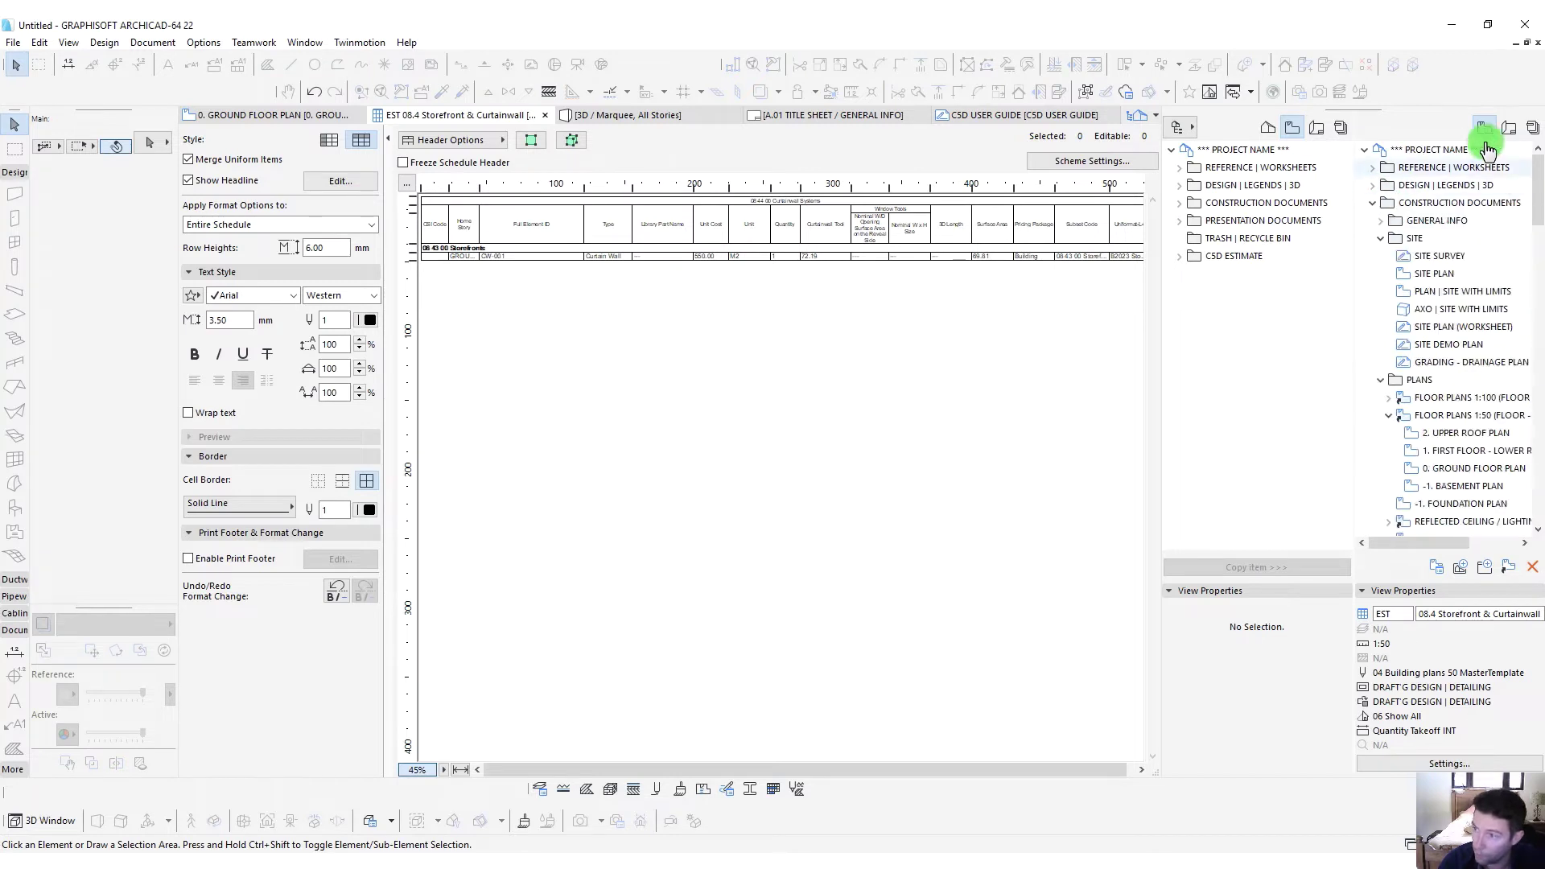
click(1532, 127)
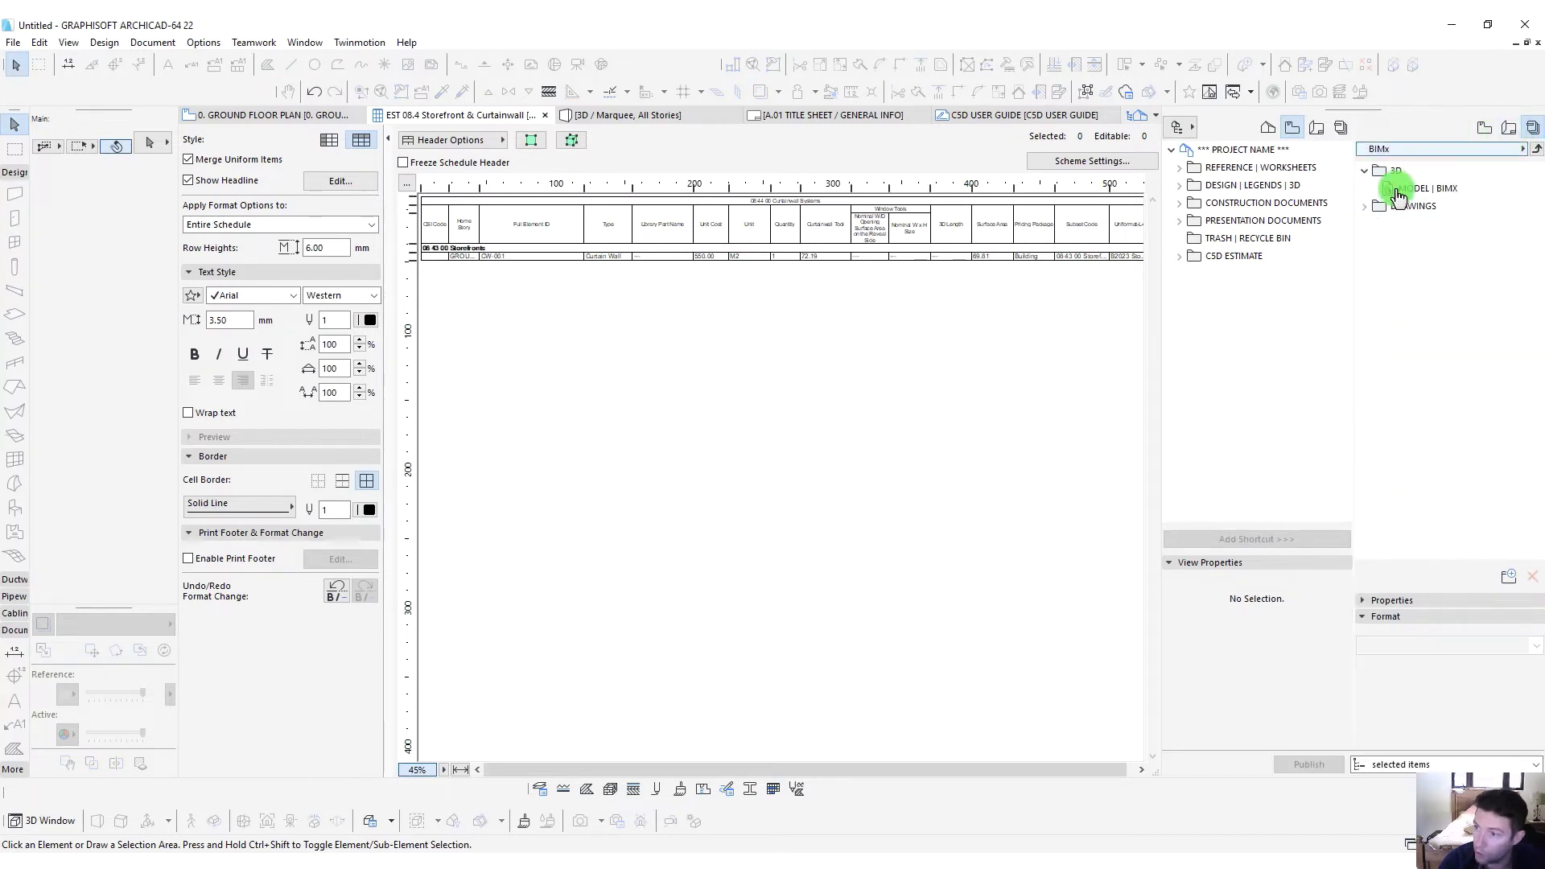
click(1536, 150)
double_click(1390, 190)
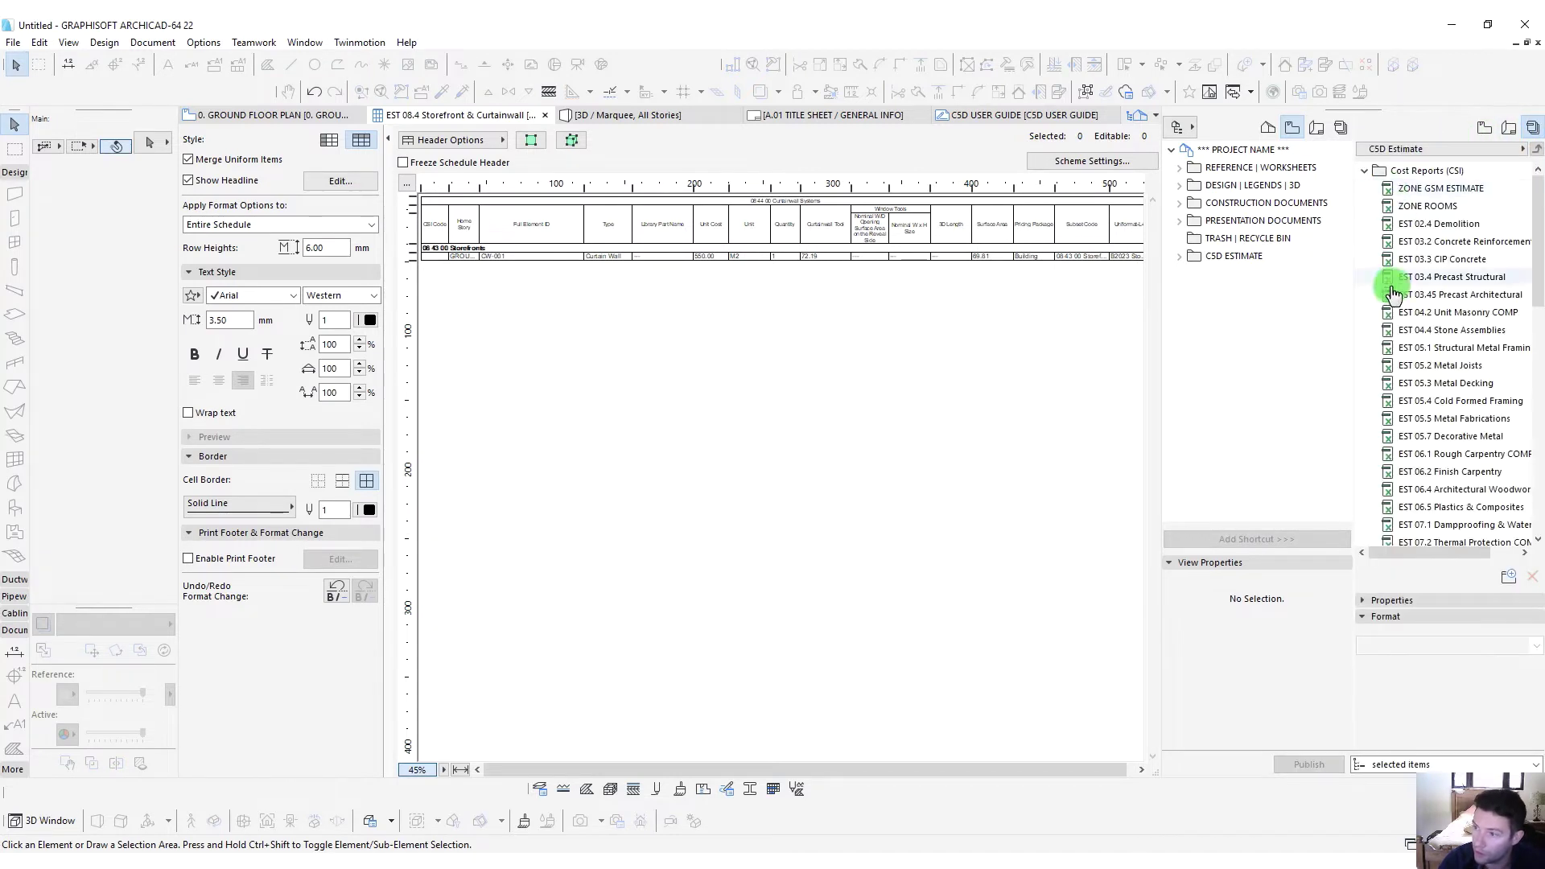
click(1398, 170)
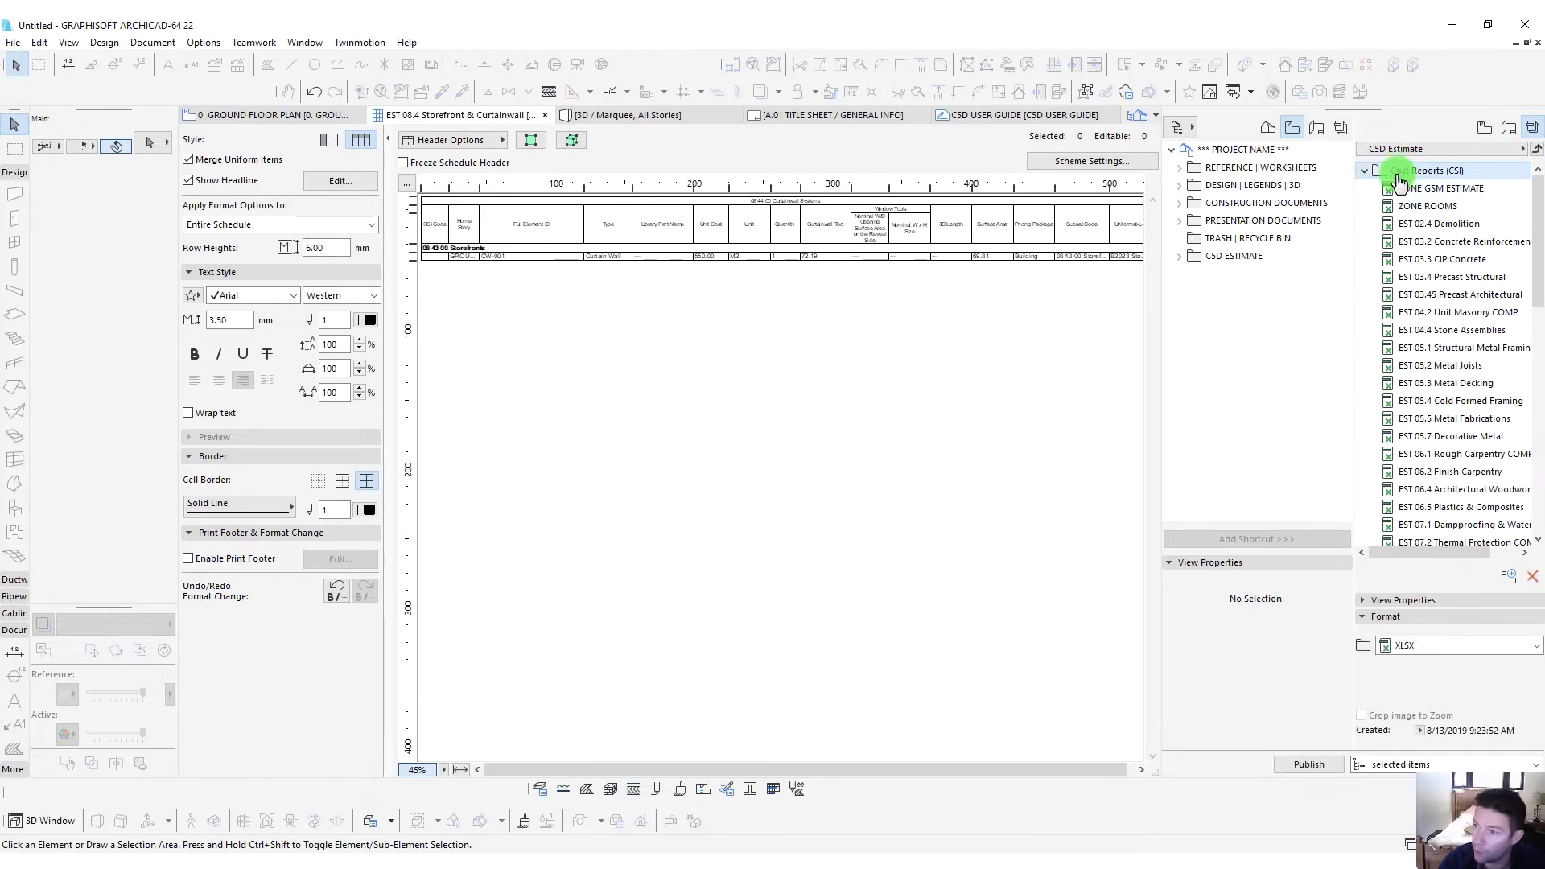
right_click(1398, 181)
click(1440, 317)
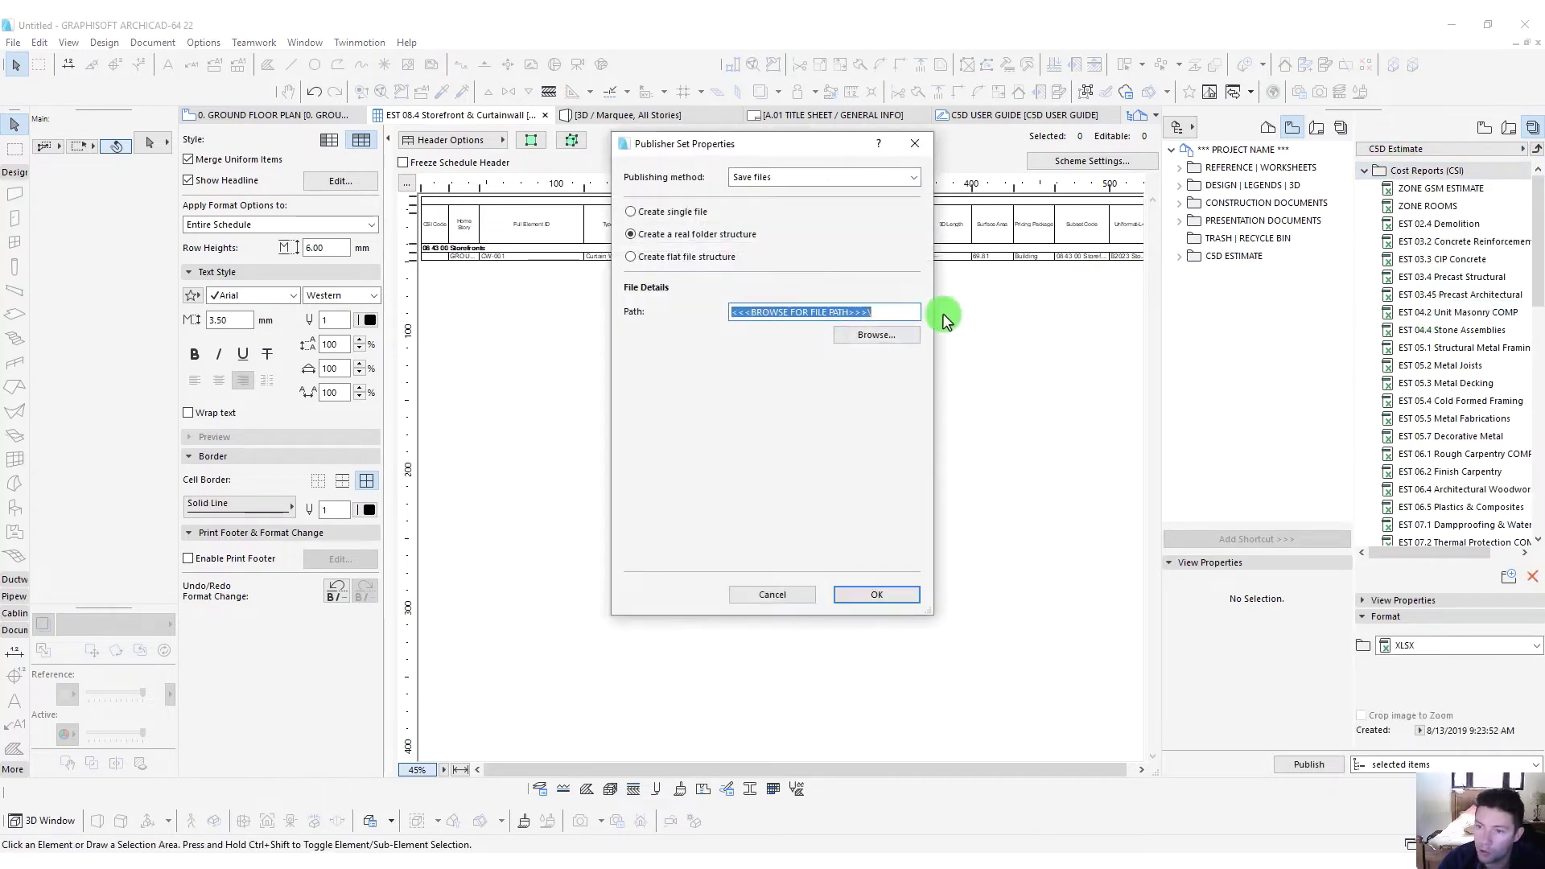
Browse through ShareFile > ContraBIM > ARC5D > INT to Demo Estimate 1 as destination and apply
click(880, 335)
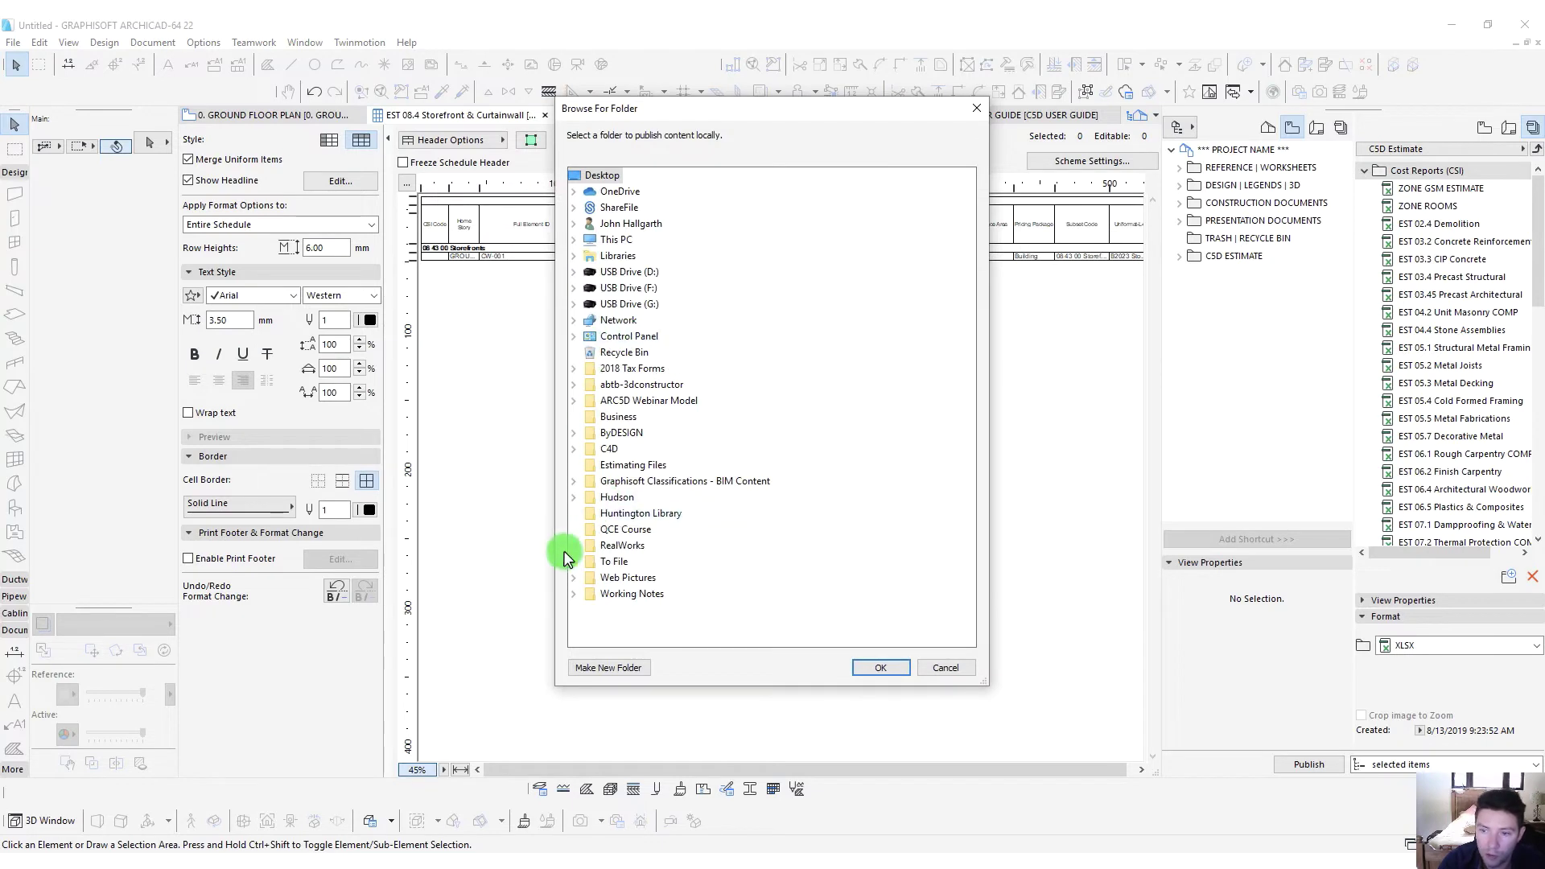
click(573, 207)
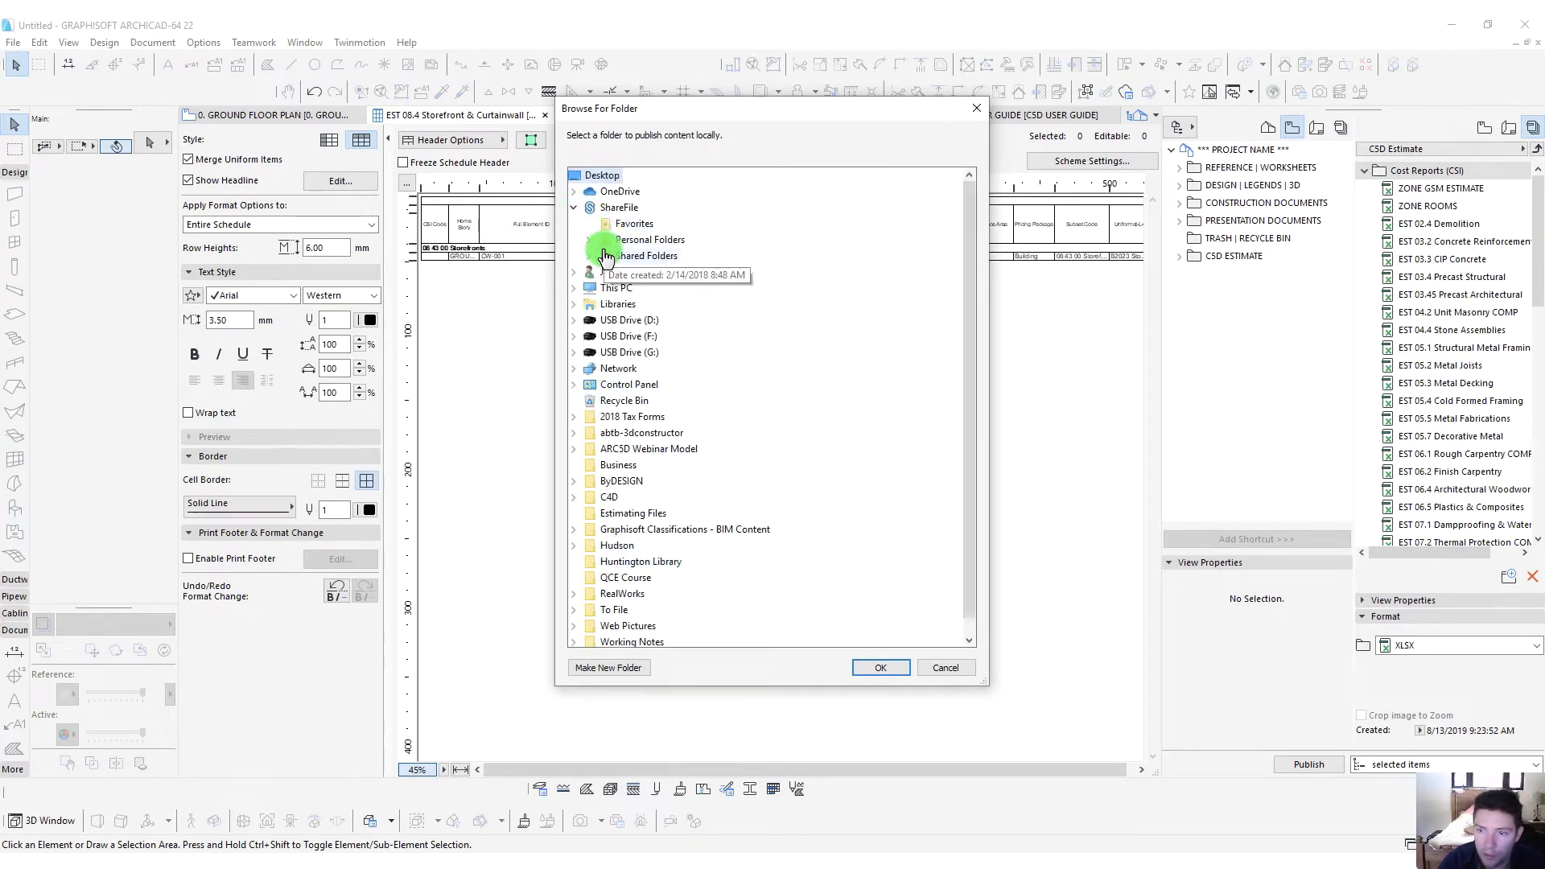
click(589, 256)
double_click(648, 288)
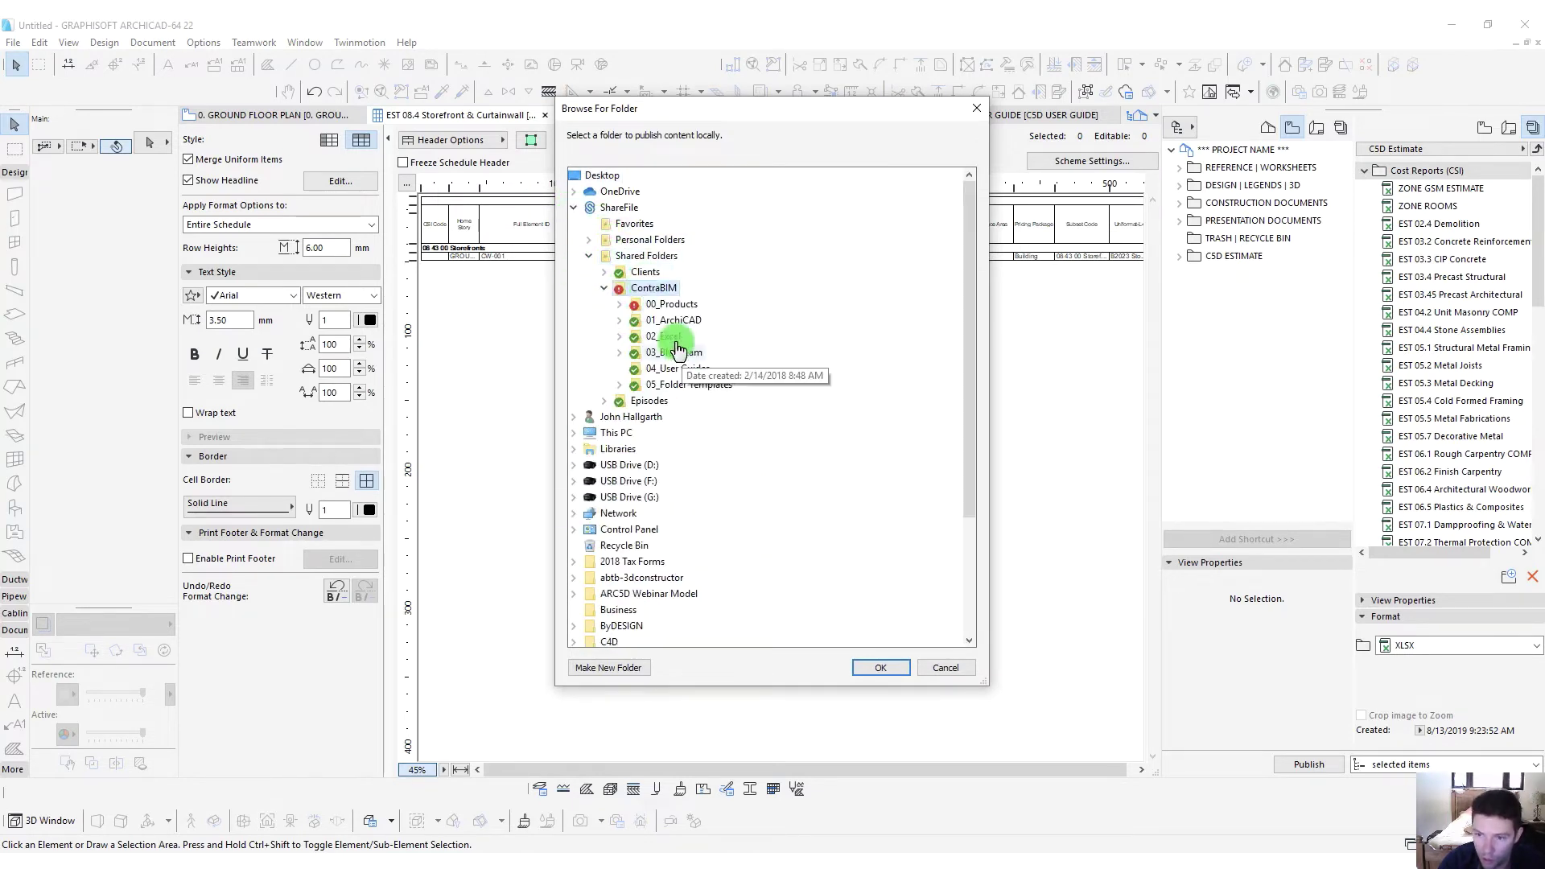
double_click(643, 304)
double_click(673, 337)
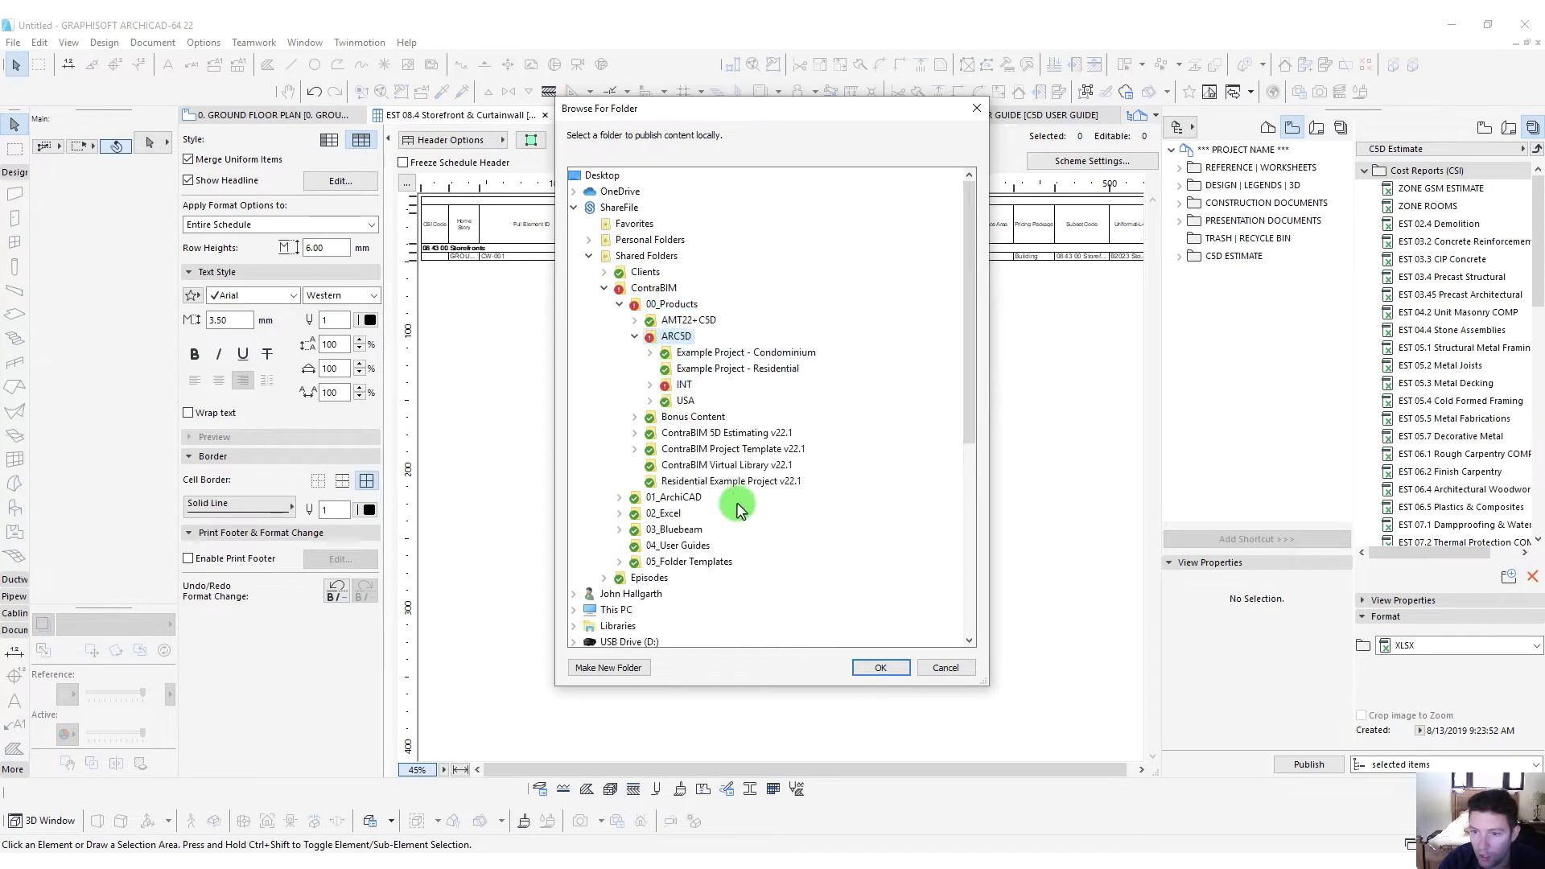
double_click(684, 385)
double_click(720, 400)
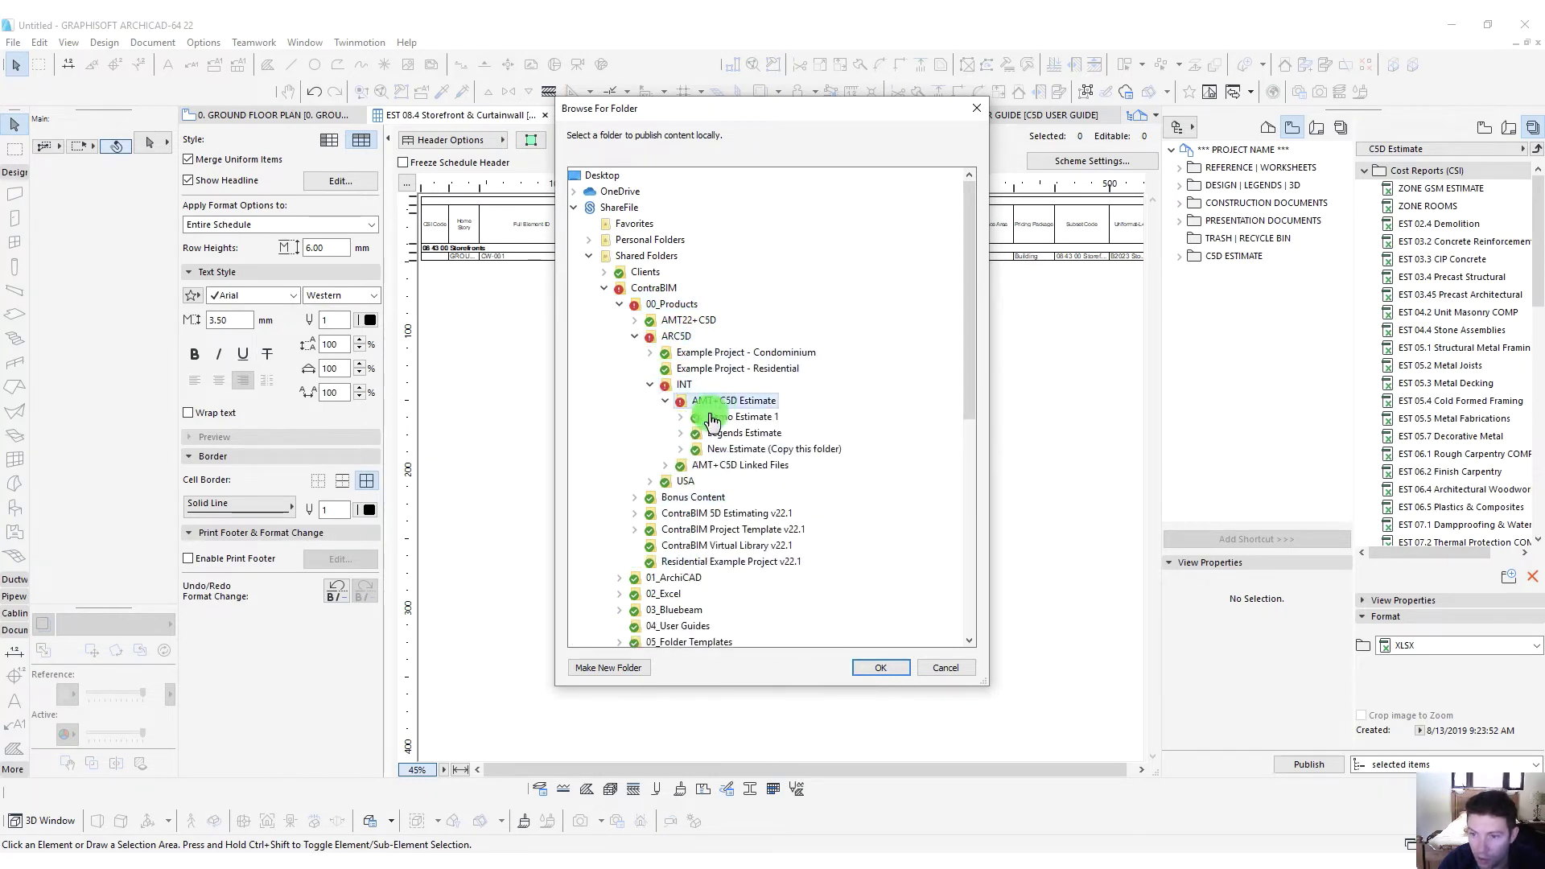
double_click(722, 417)
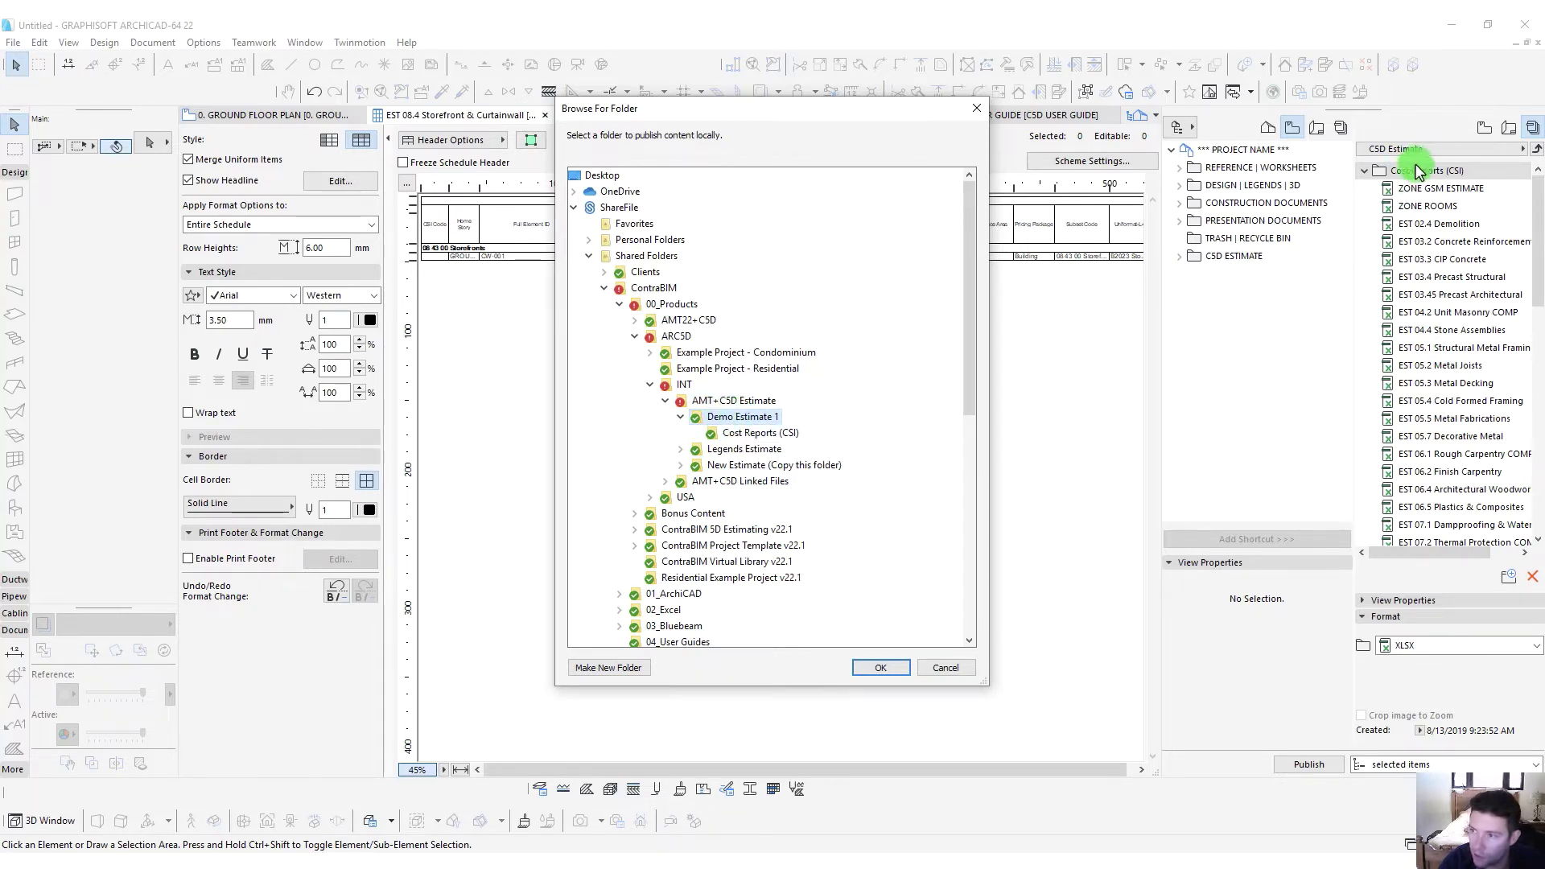
drag(739, 106, 964, 136)
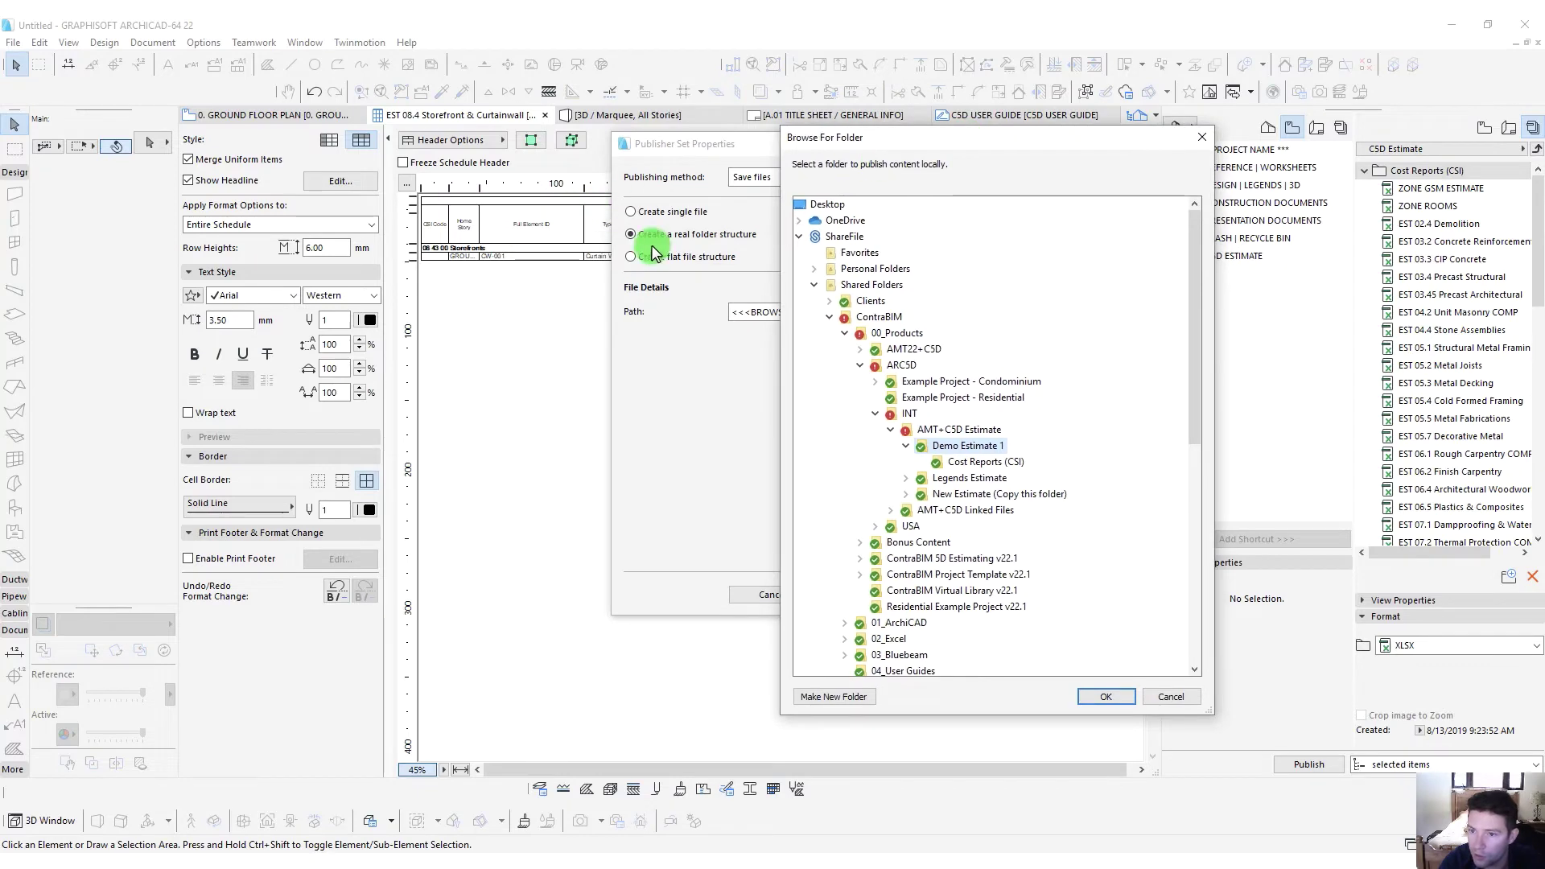
click(1107, 696)
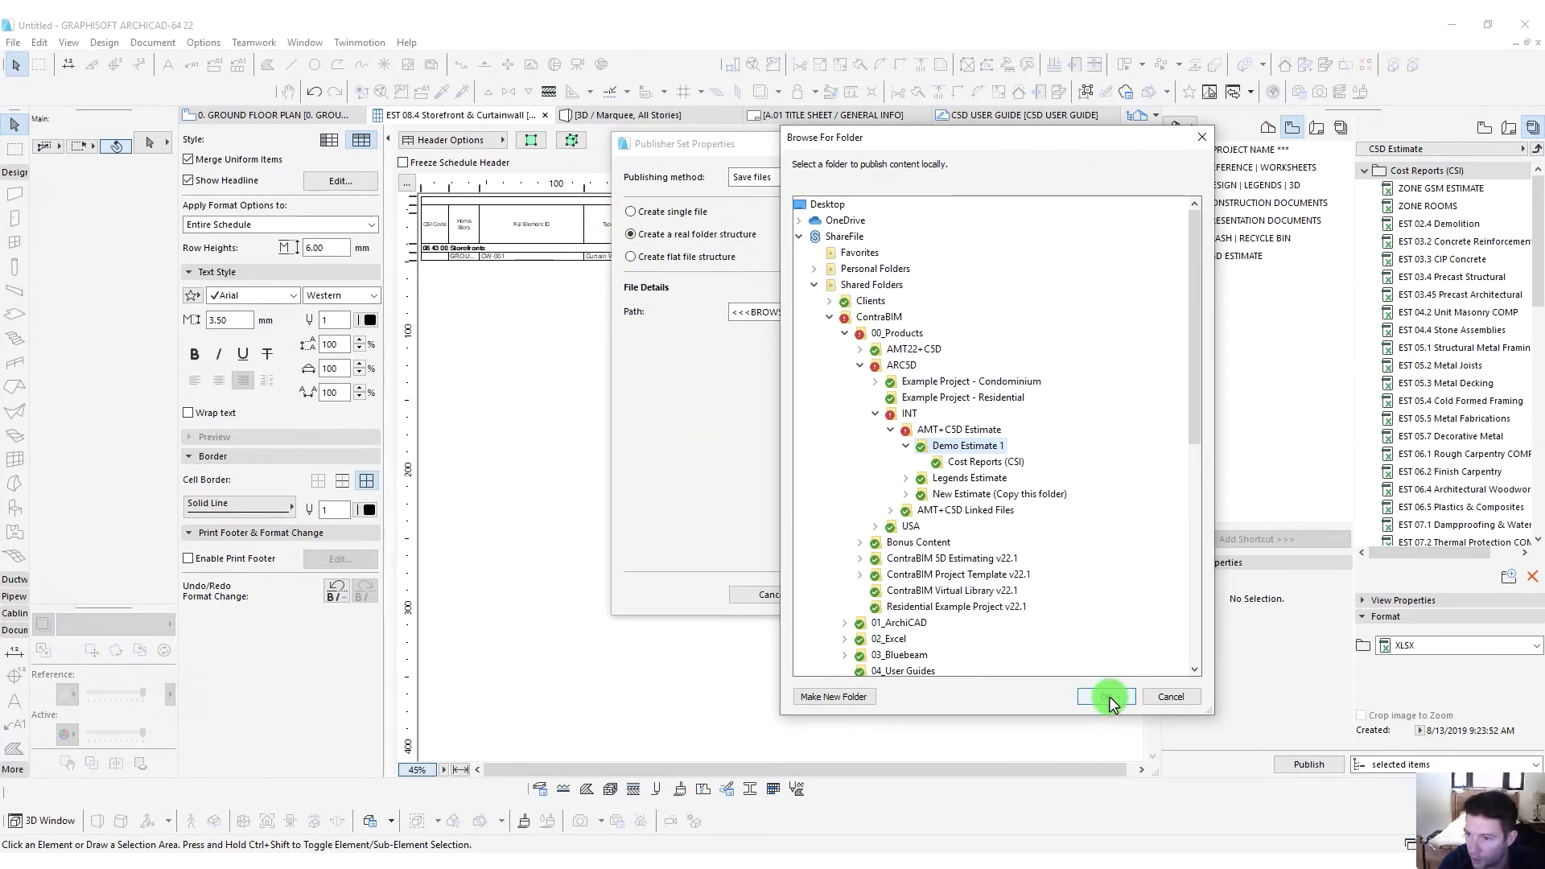
click(893, 594)
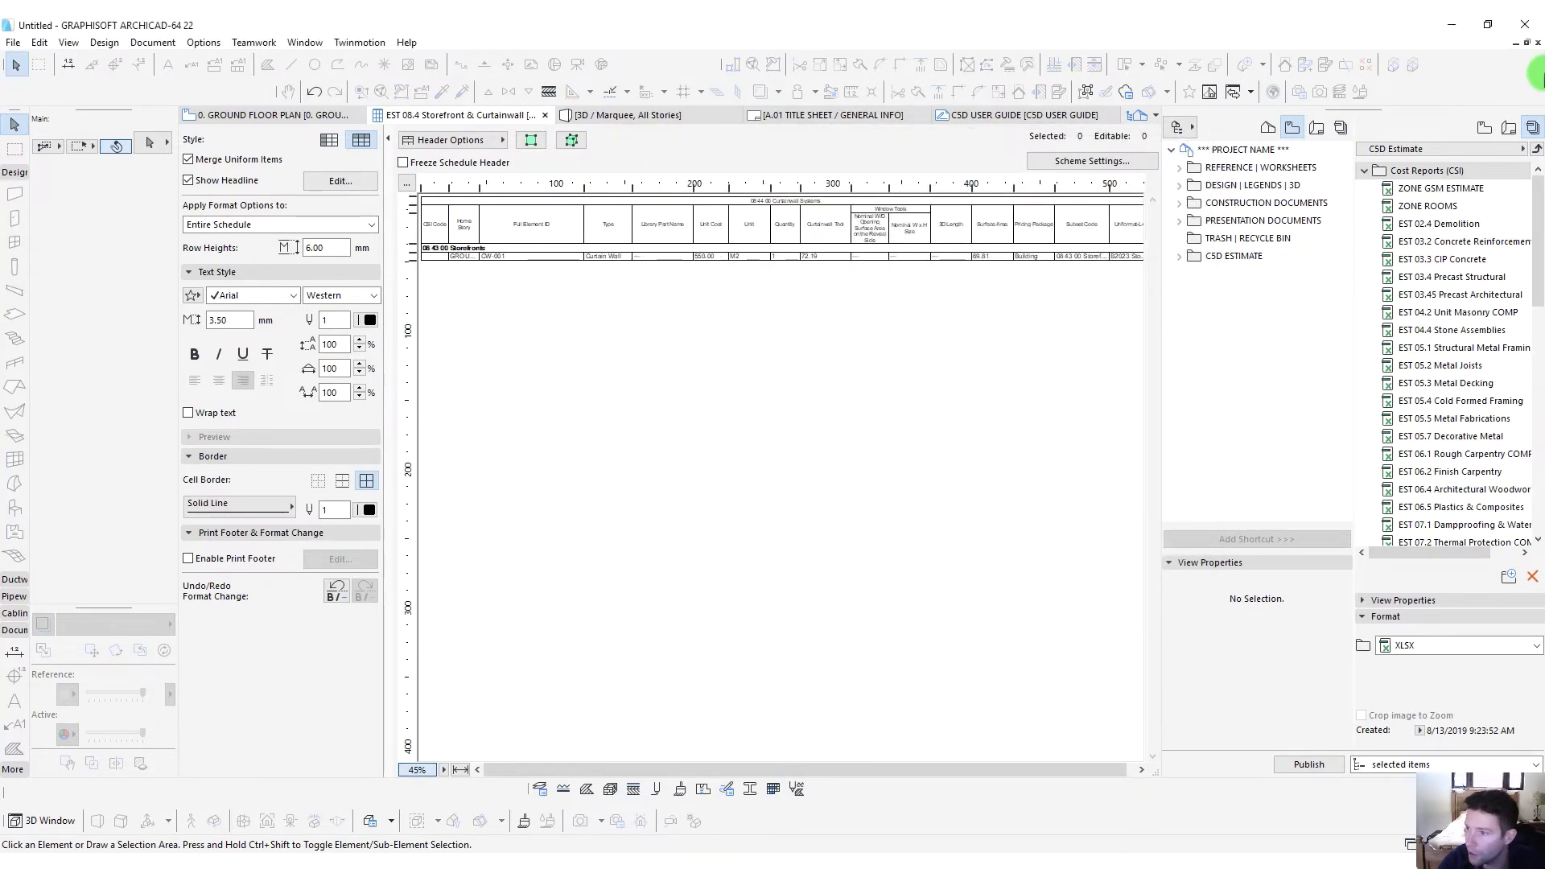
Multi-select EST 03.2, 03.3, 06.1, 07.3 and 08.4 cost reports and publish them
click(1429, 242)
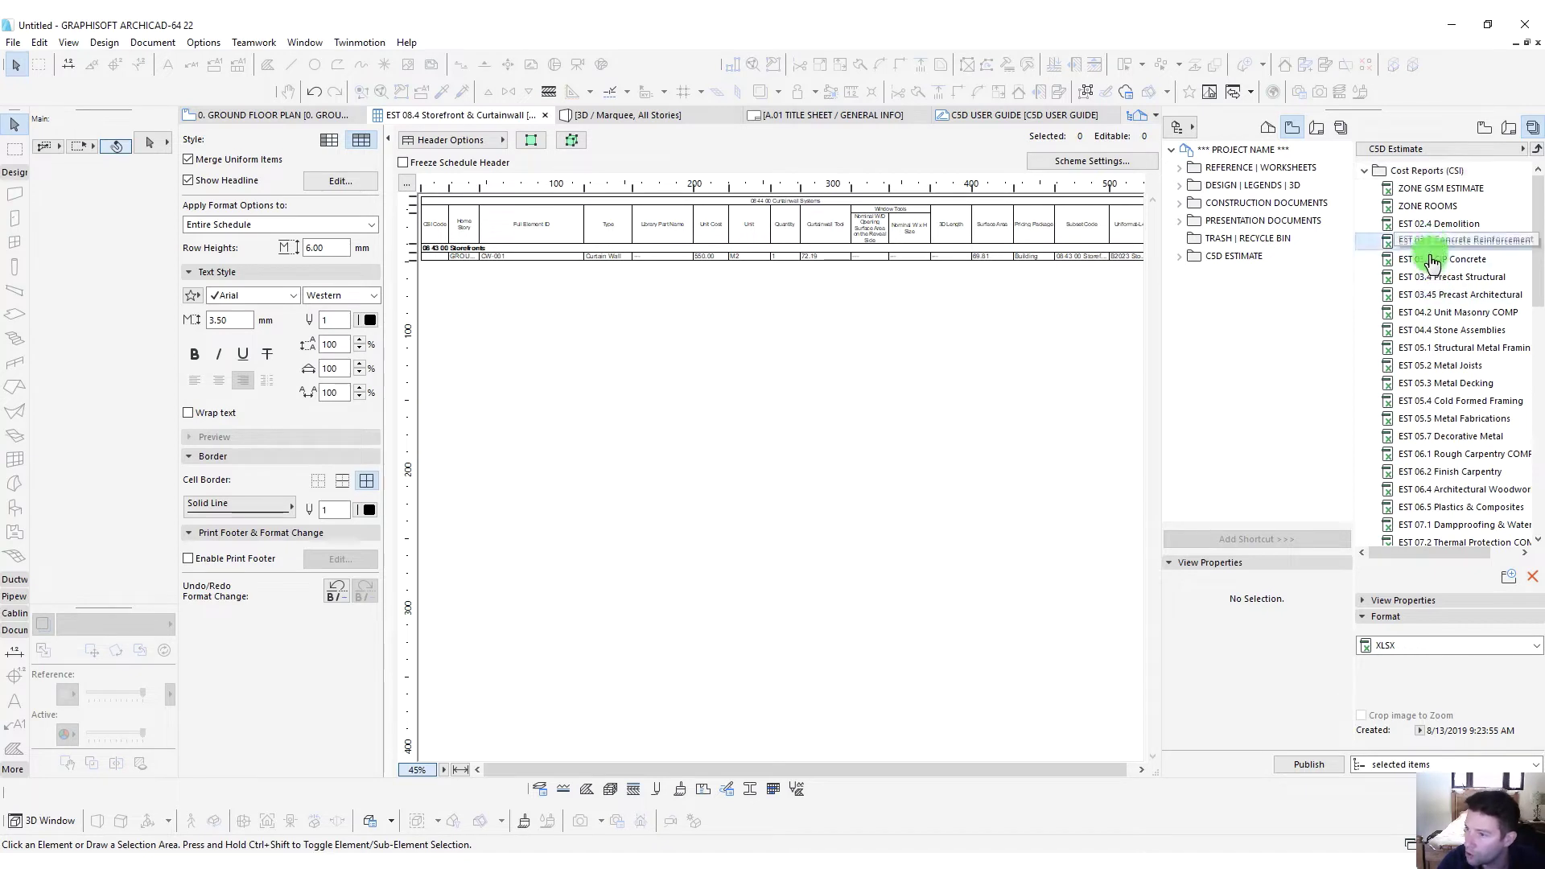
ctrl+click(1431, 259)
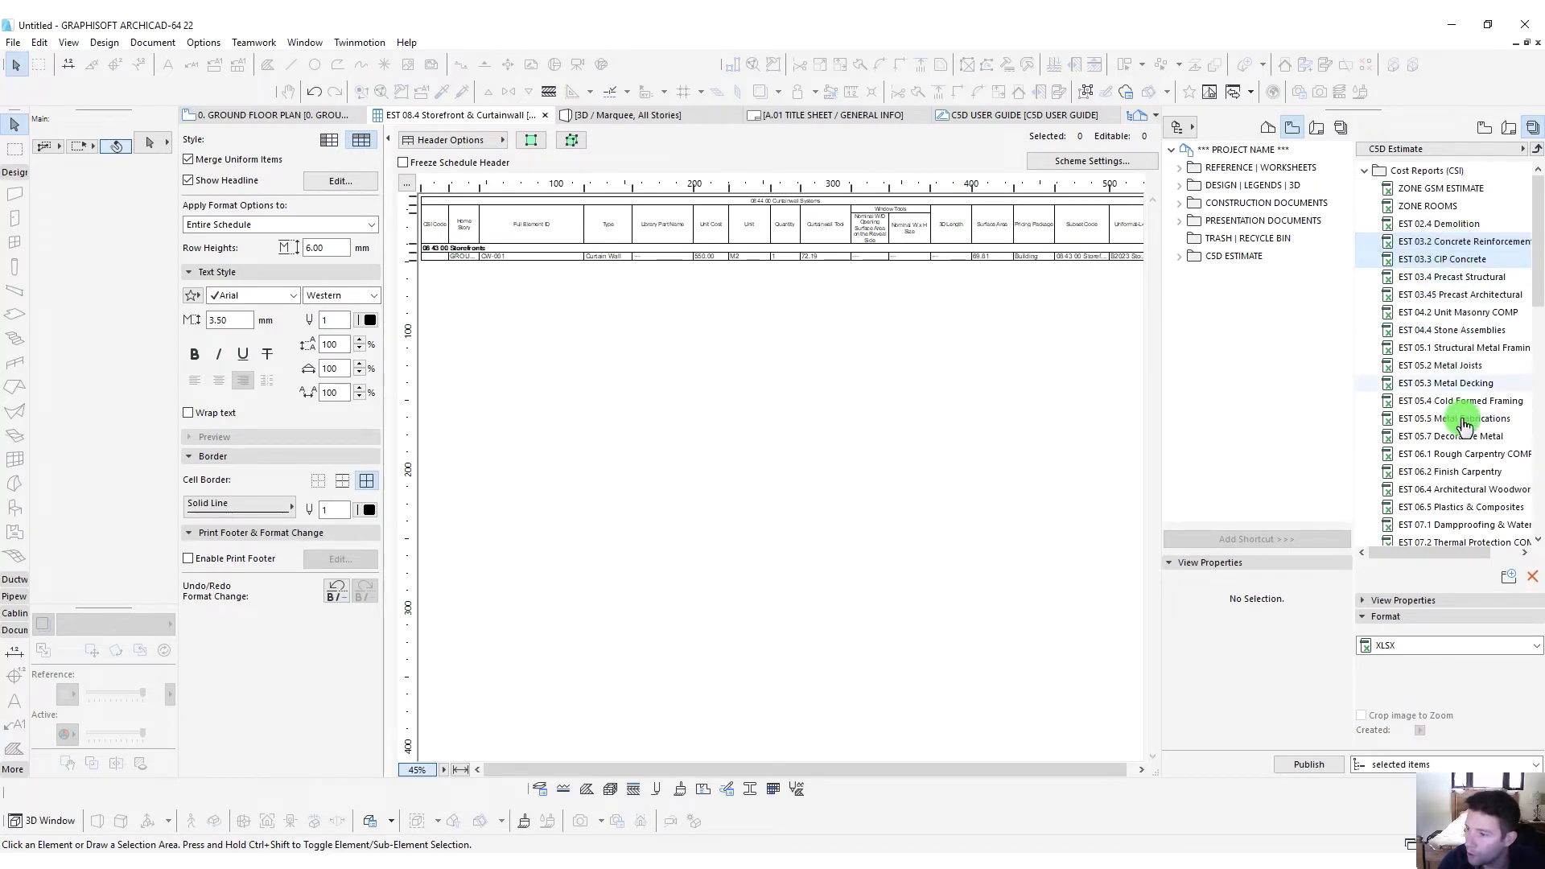
scroll(1460, 418, down, 1)
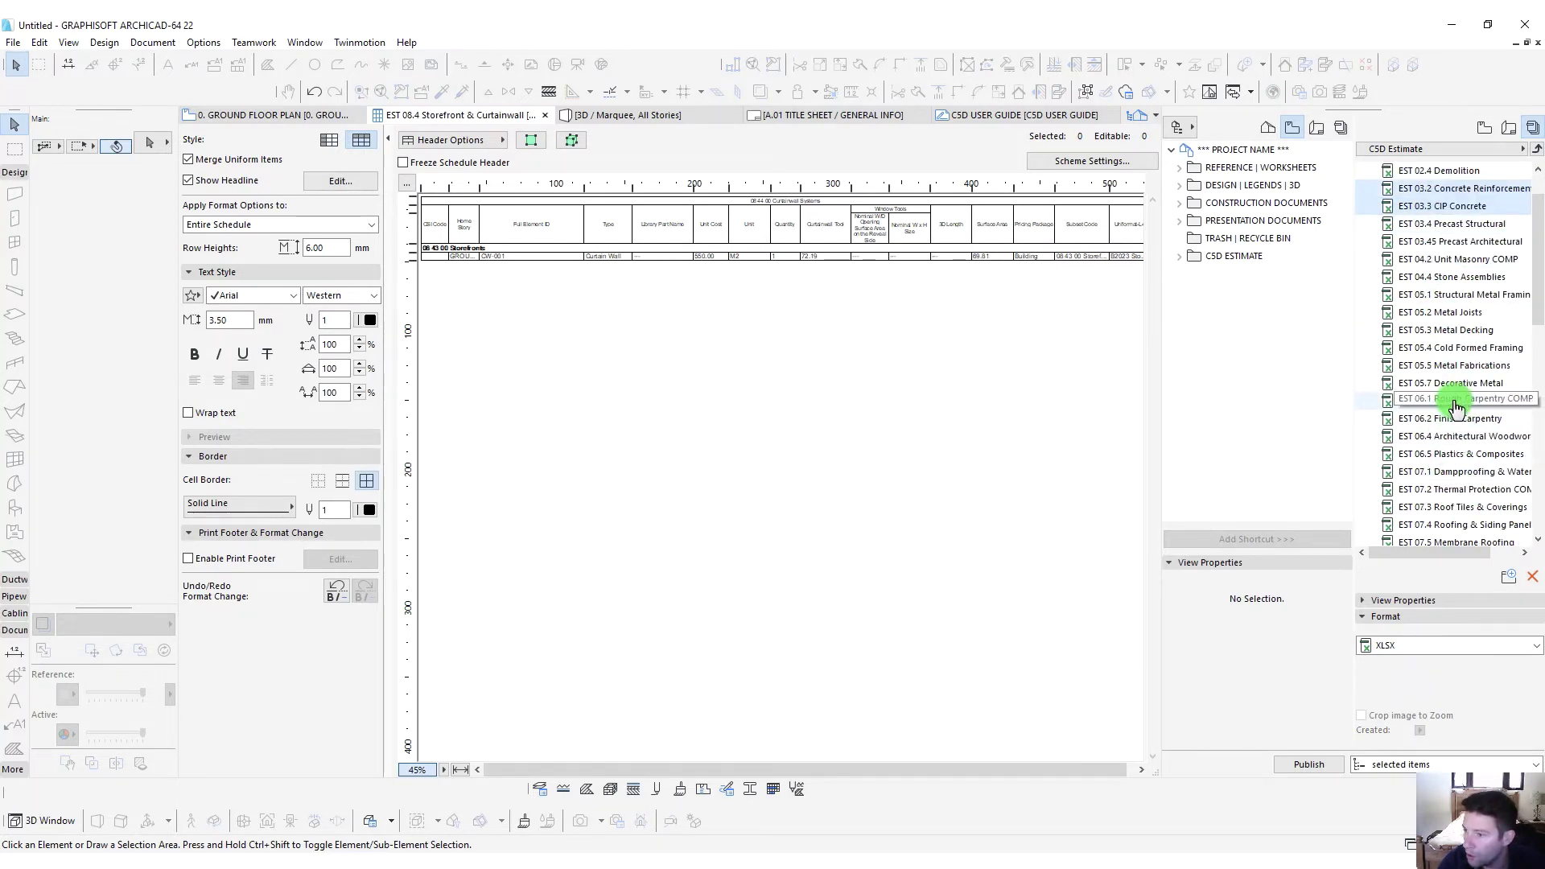
ctrl+click(1458, 400)
scroll(1460, 481, down, 4)
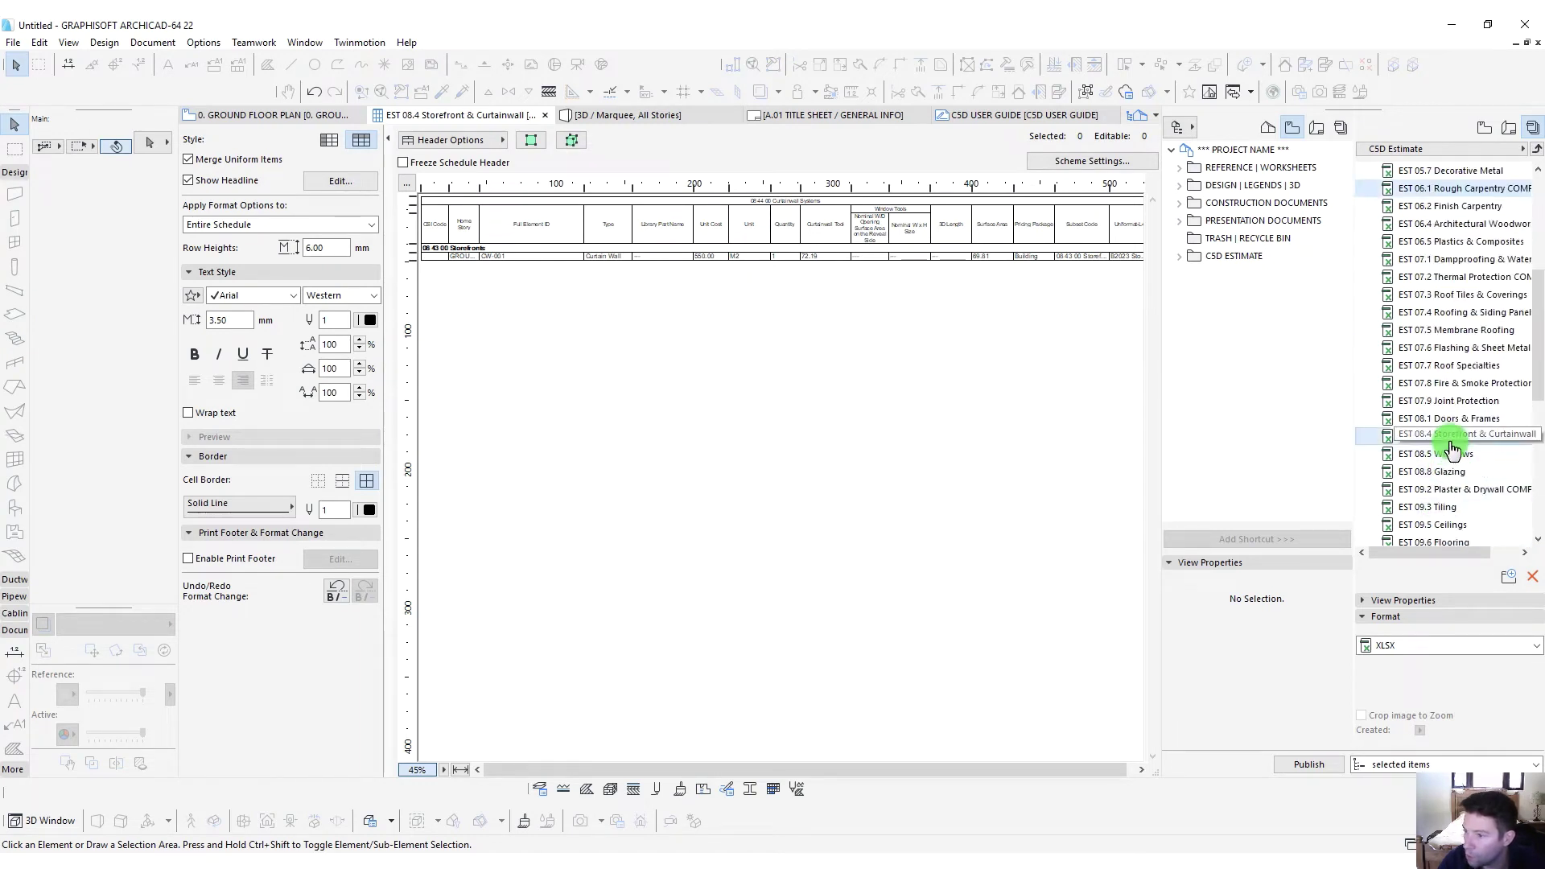
scroll(1465, 277, up, 3)
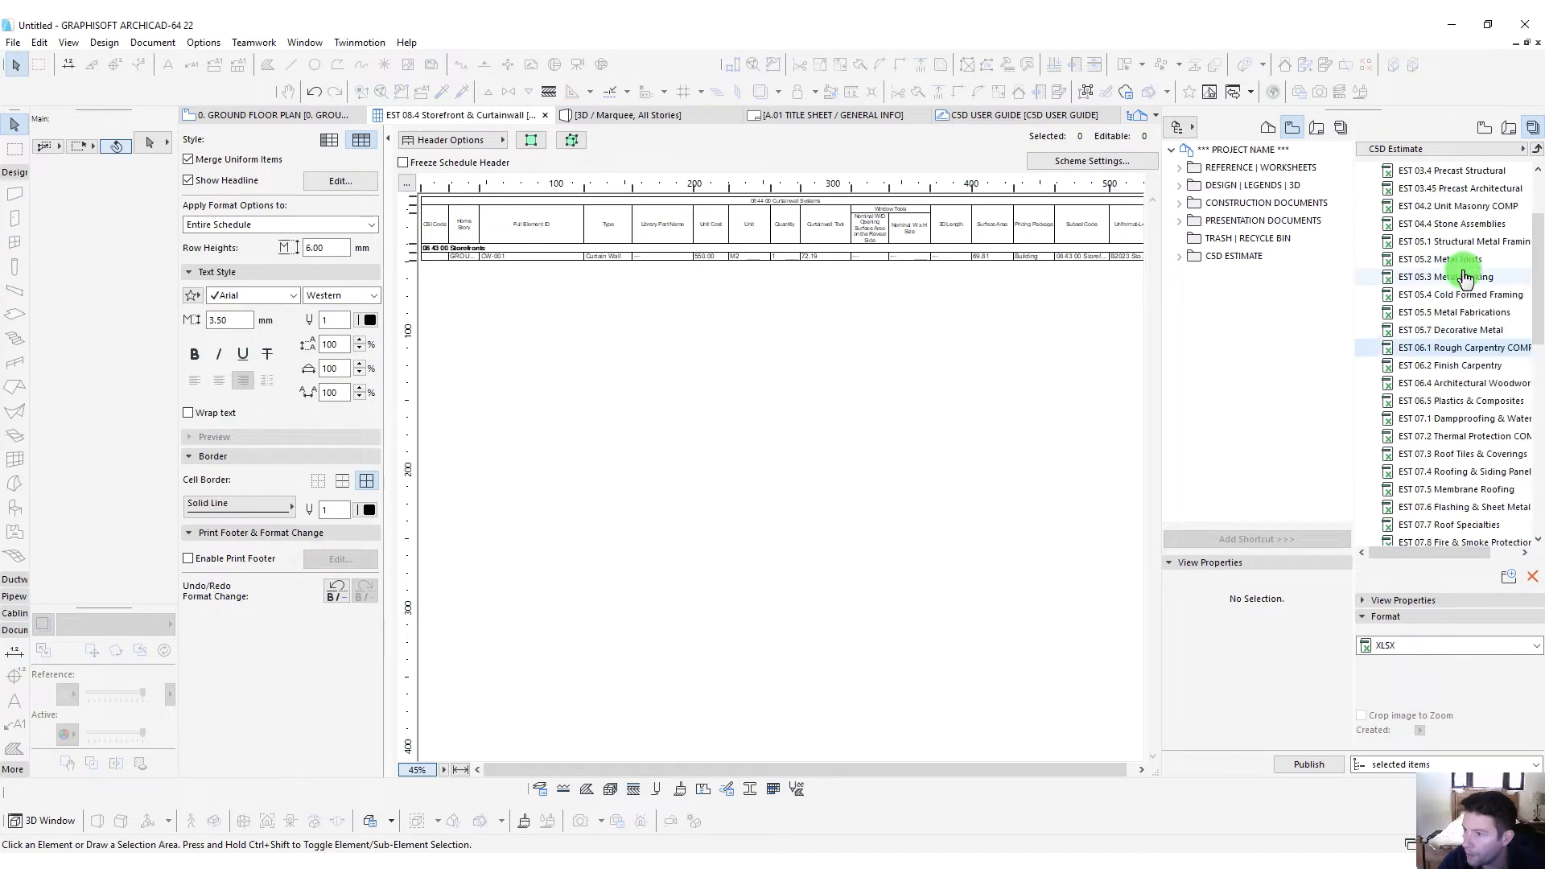
scroll(1465, 277, down, 2)
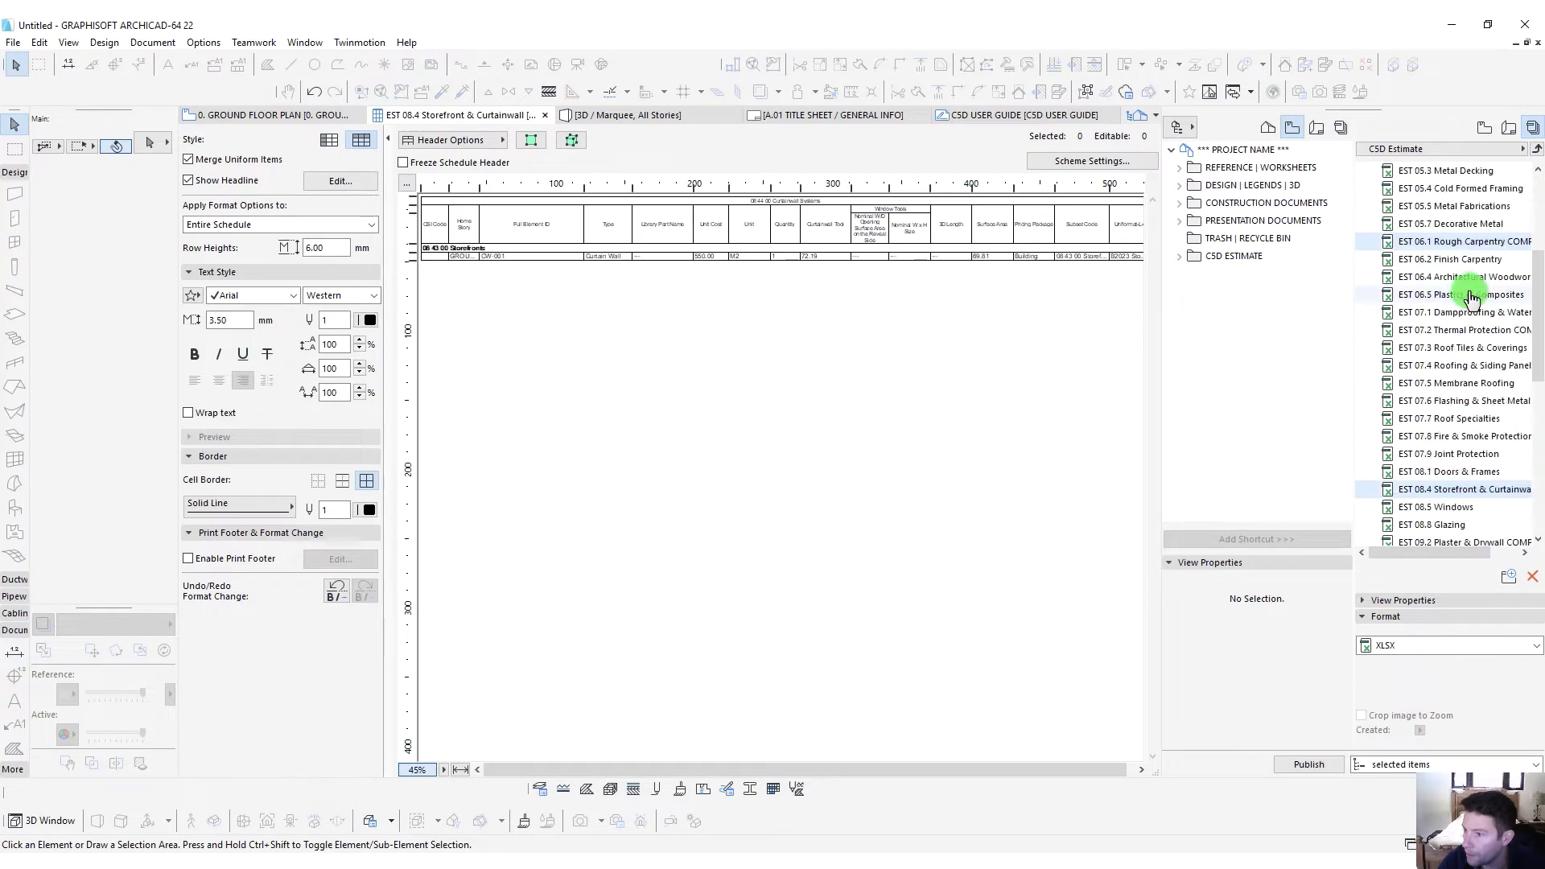
ctrl+click(1463, 352)
scroll(1476, 358, up, 2)
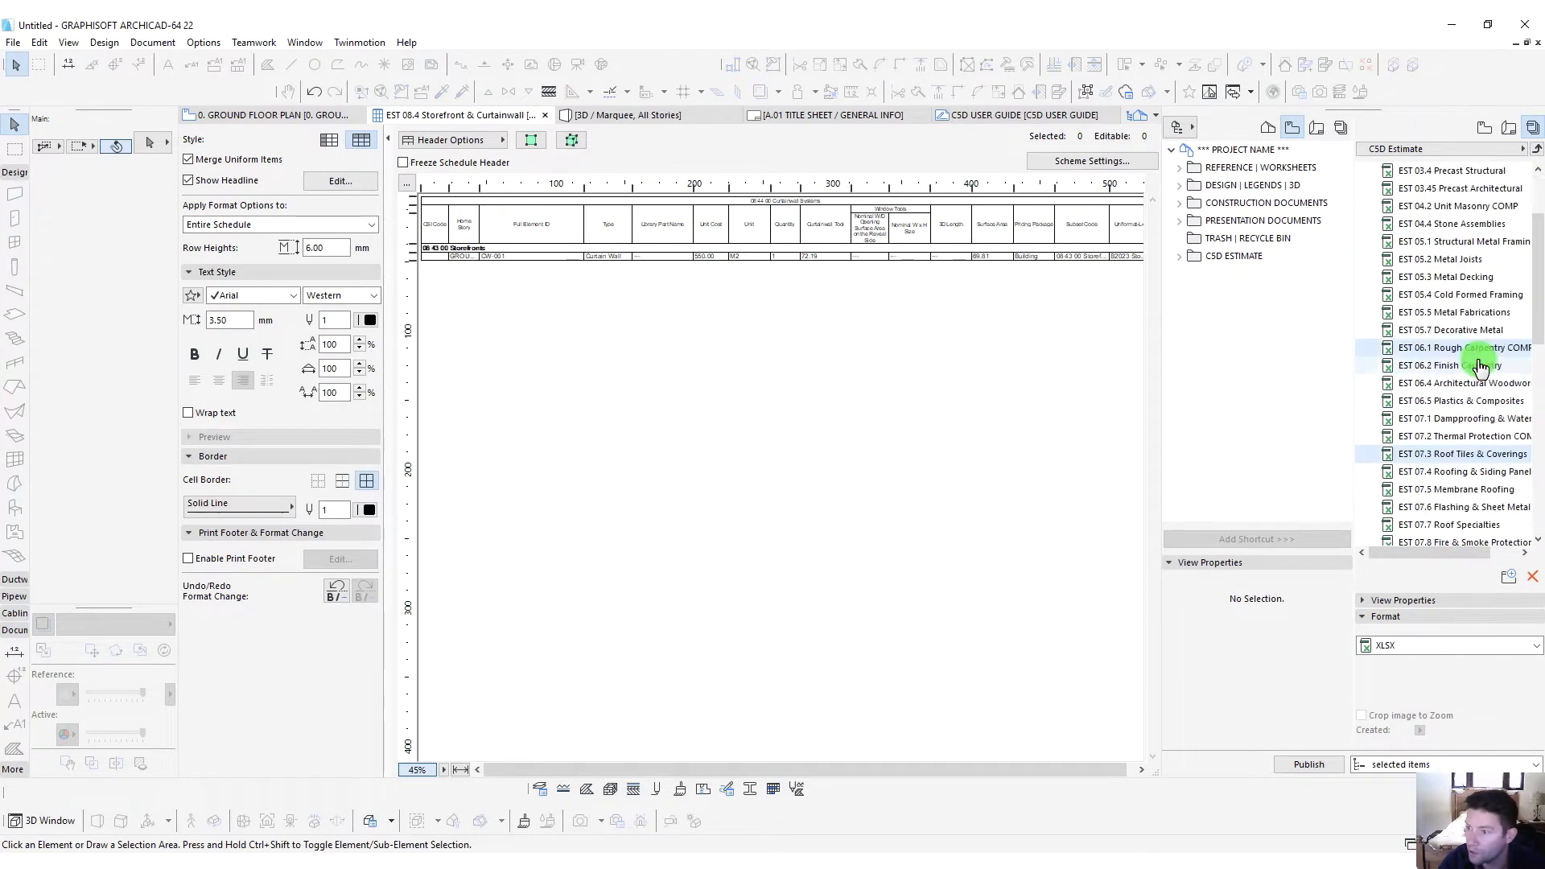
scroll(1480, 366, down, 3)
click(1308, 764)
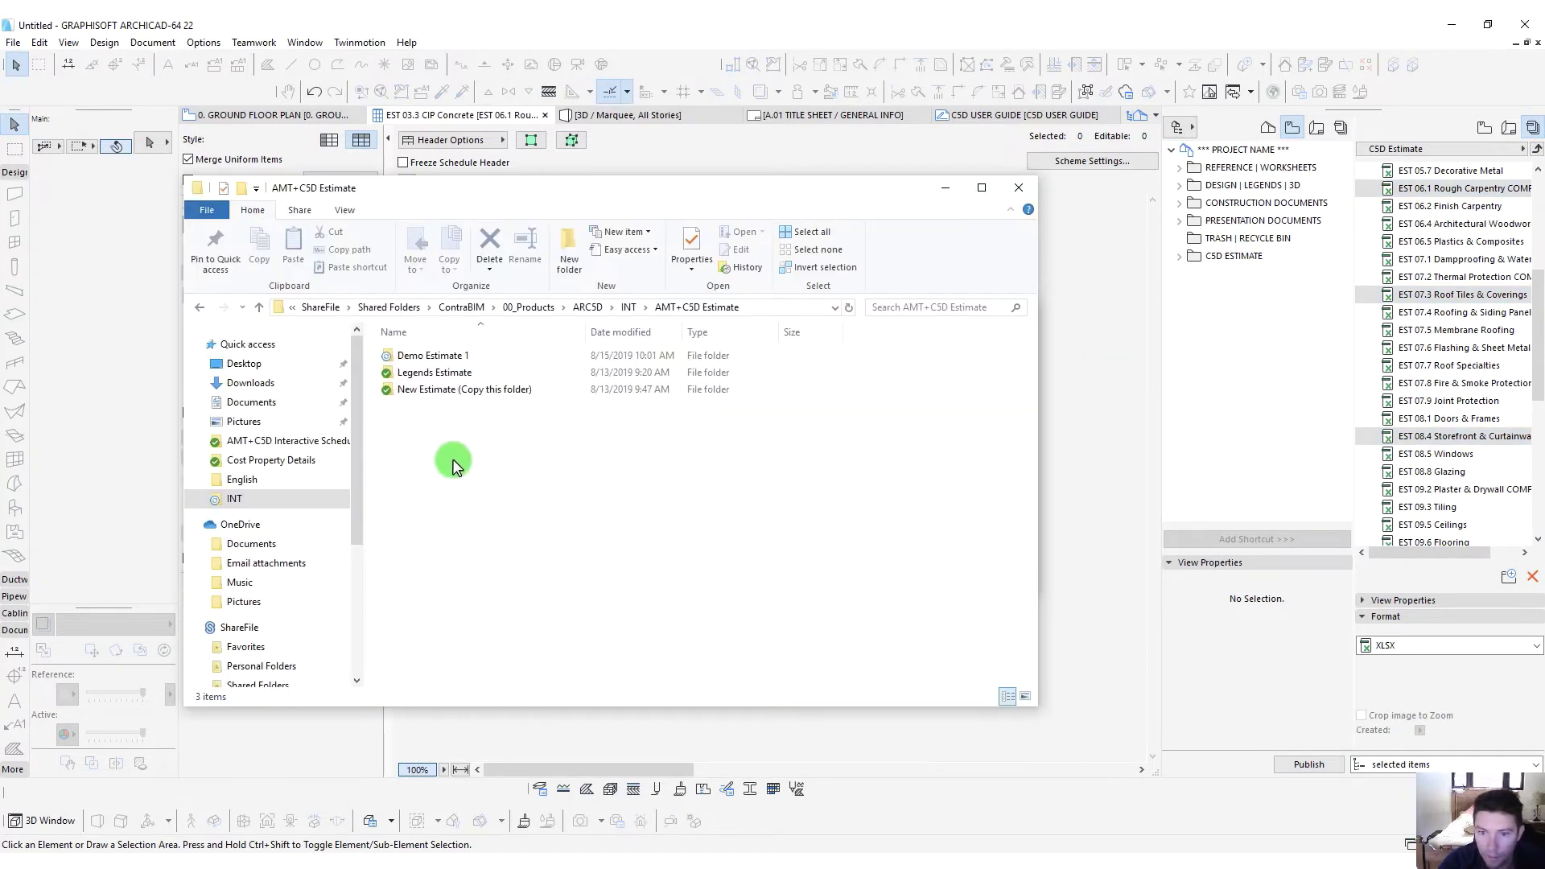
Open Demo Estimate 1 and launch INT Estimate.xlsm in Excel
double_click(424, 355)
double_click(430, 375)
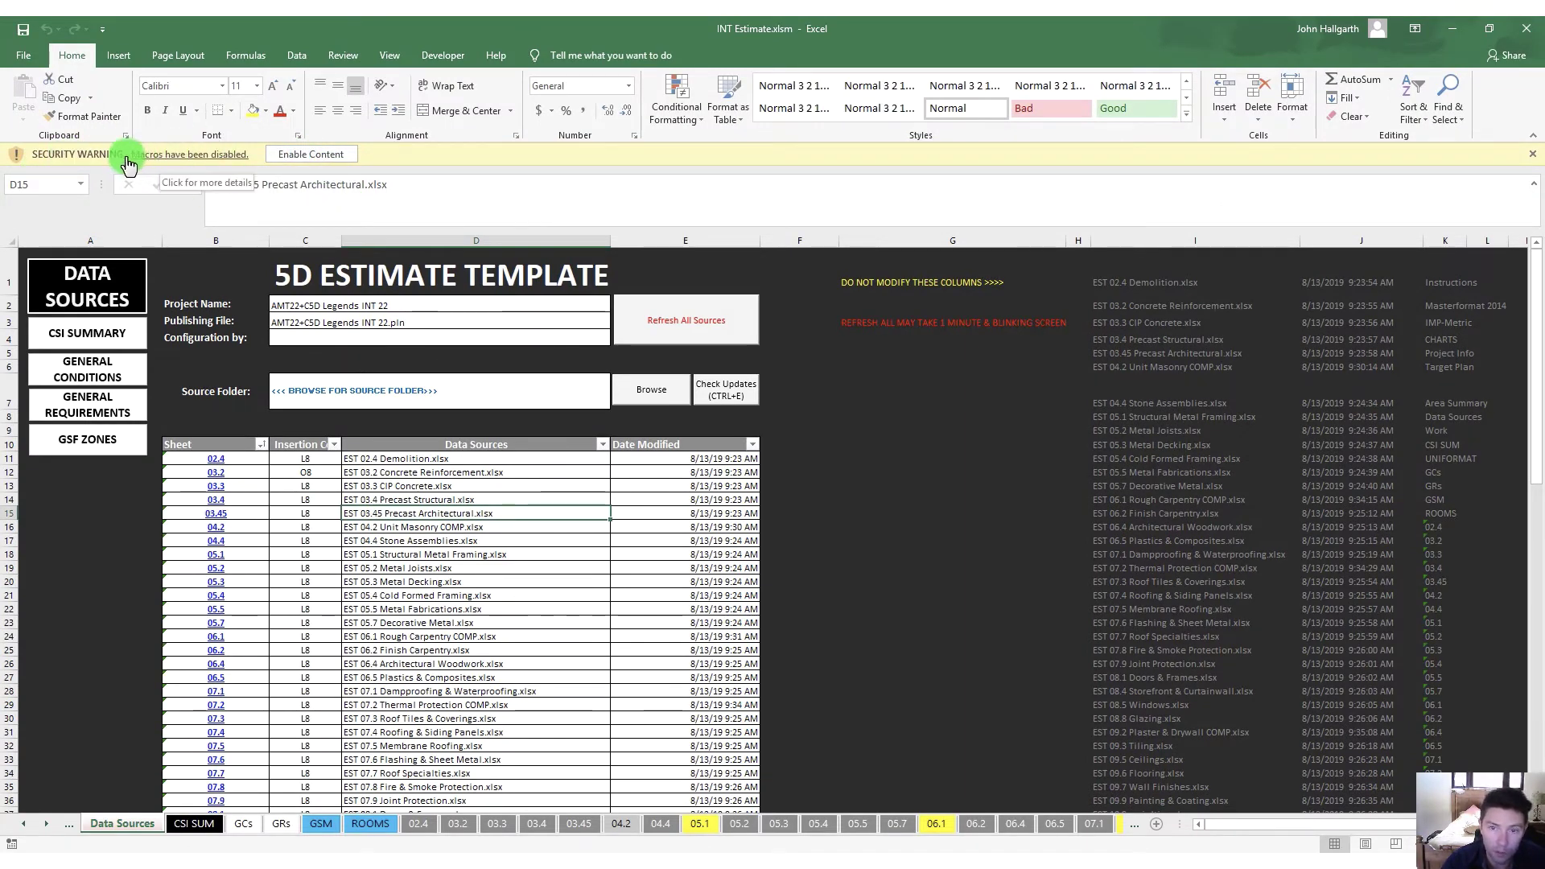
Enable INT Estimate's macros and close ArchiCAD's finished Publishing report for the five files
click(307, 161)
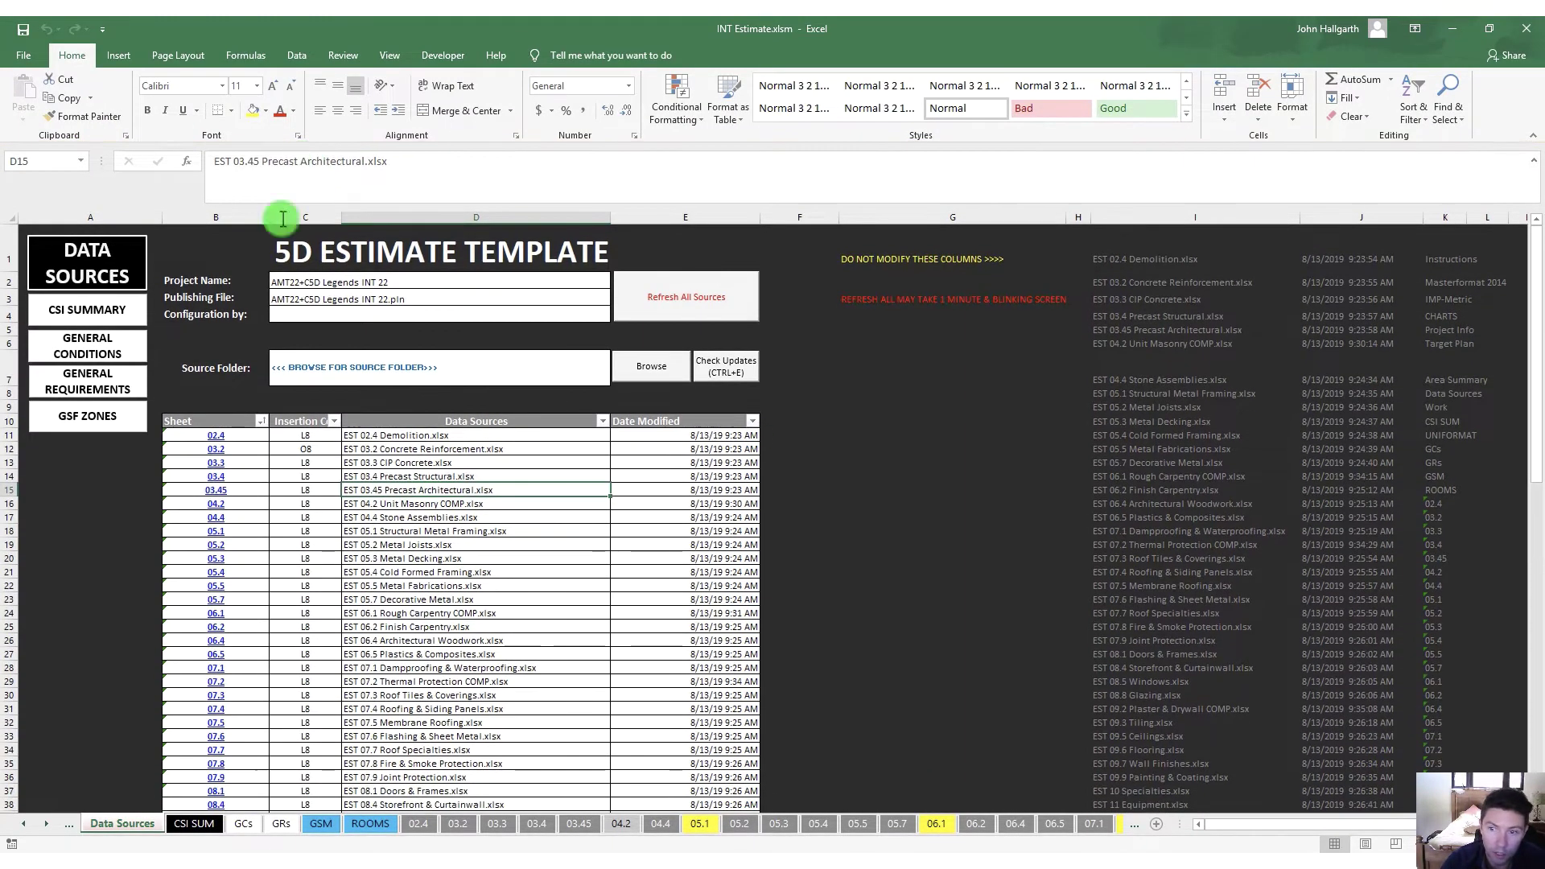
click(656, 372)
drag(744, 24, 764, 321)
click(952, 189)
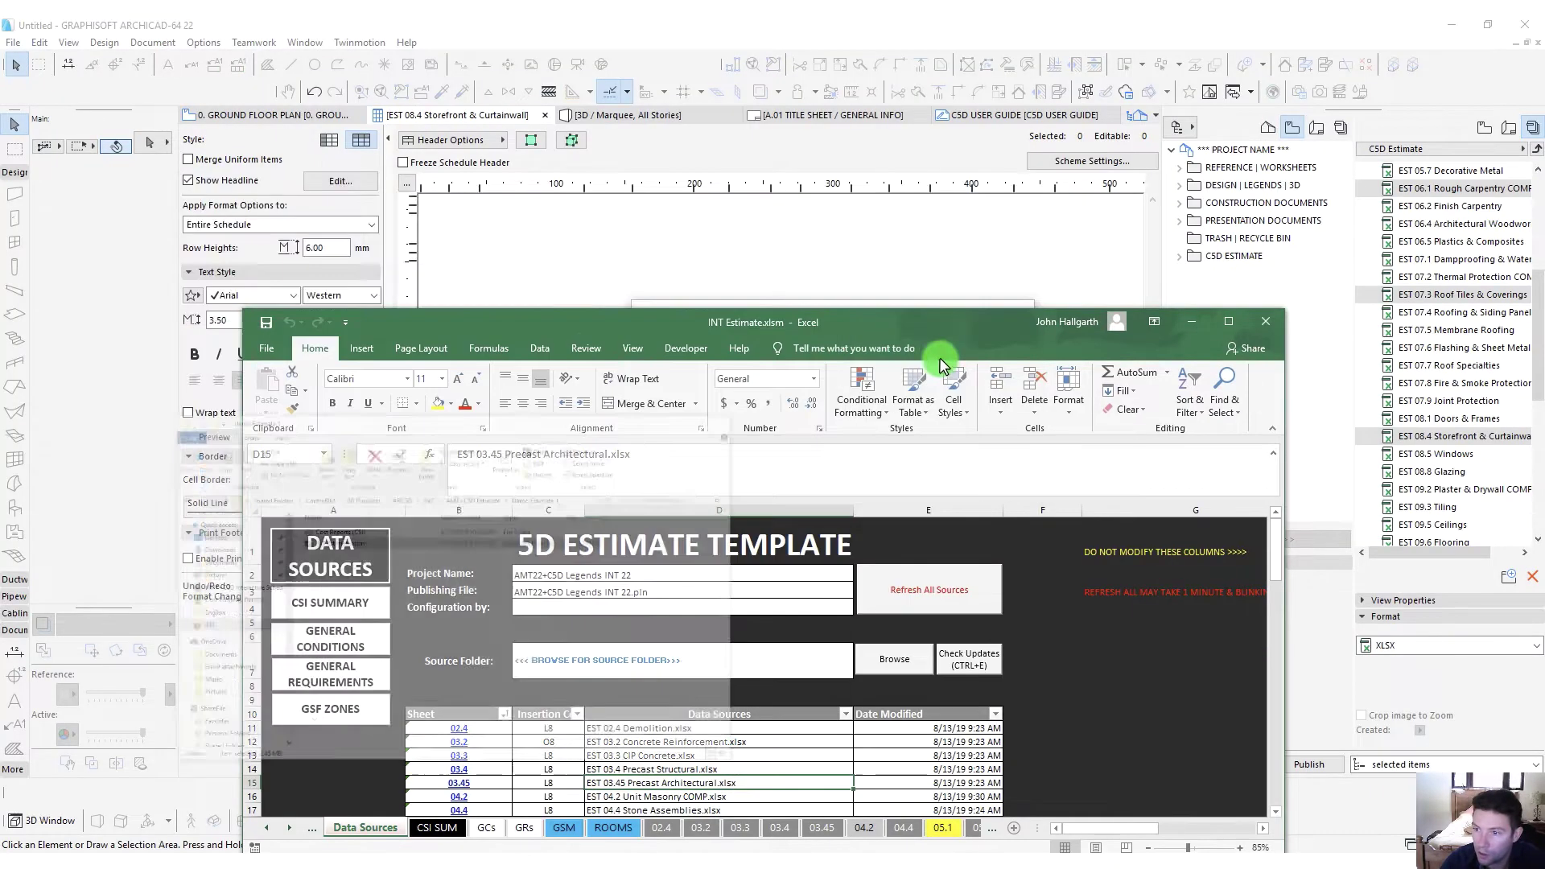
drag(949, 324, 922, 643)
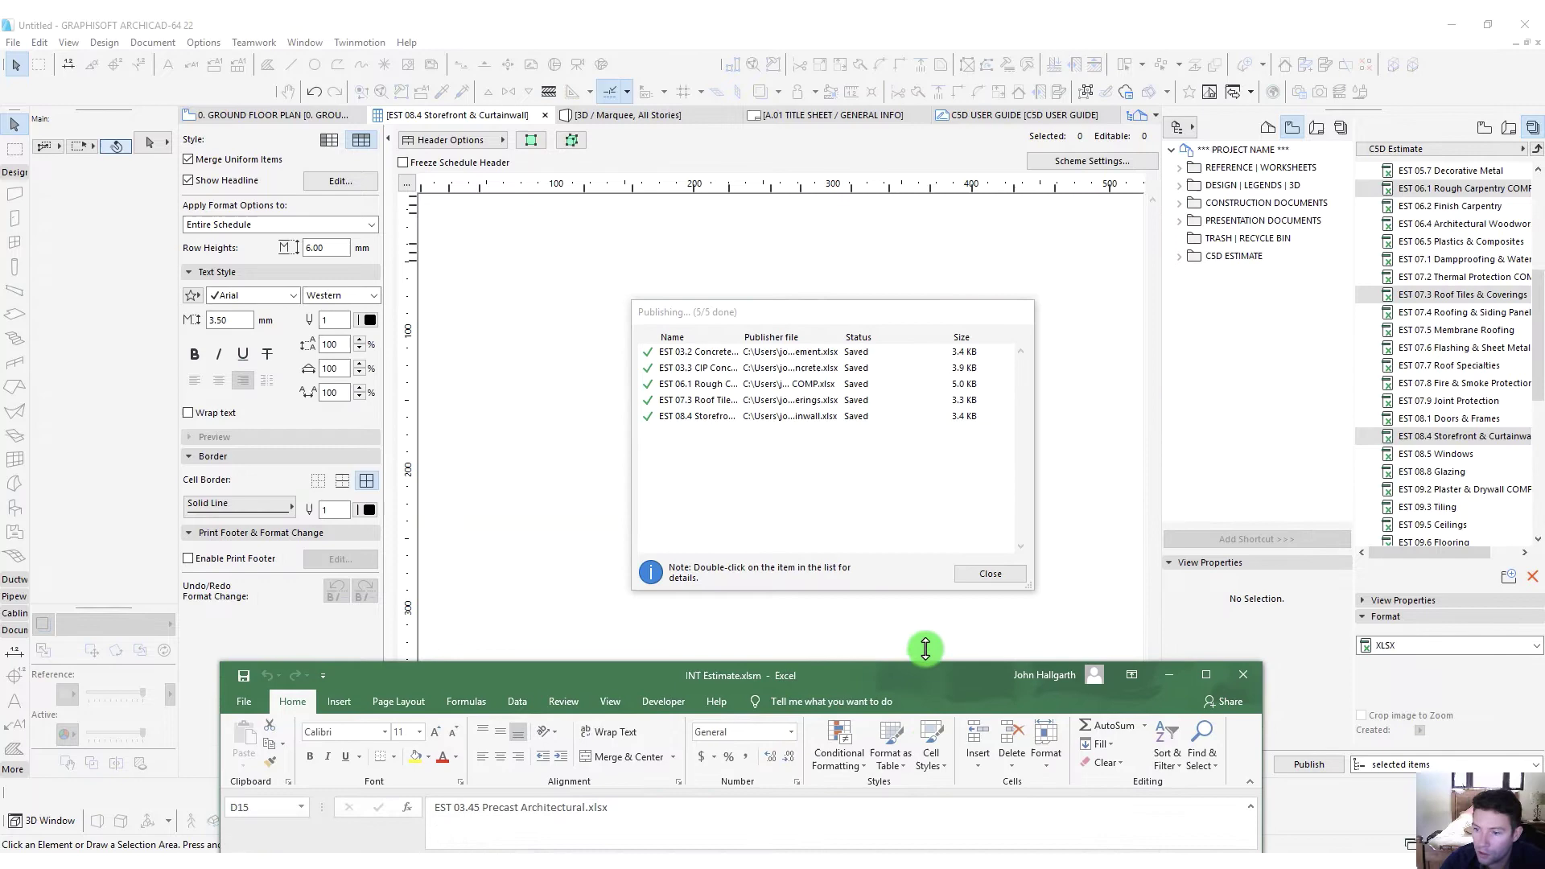
click(997, 560)
click(989, 571)
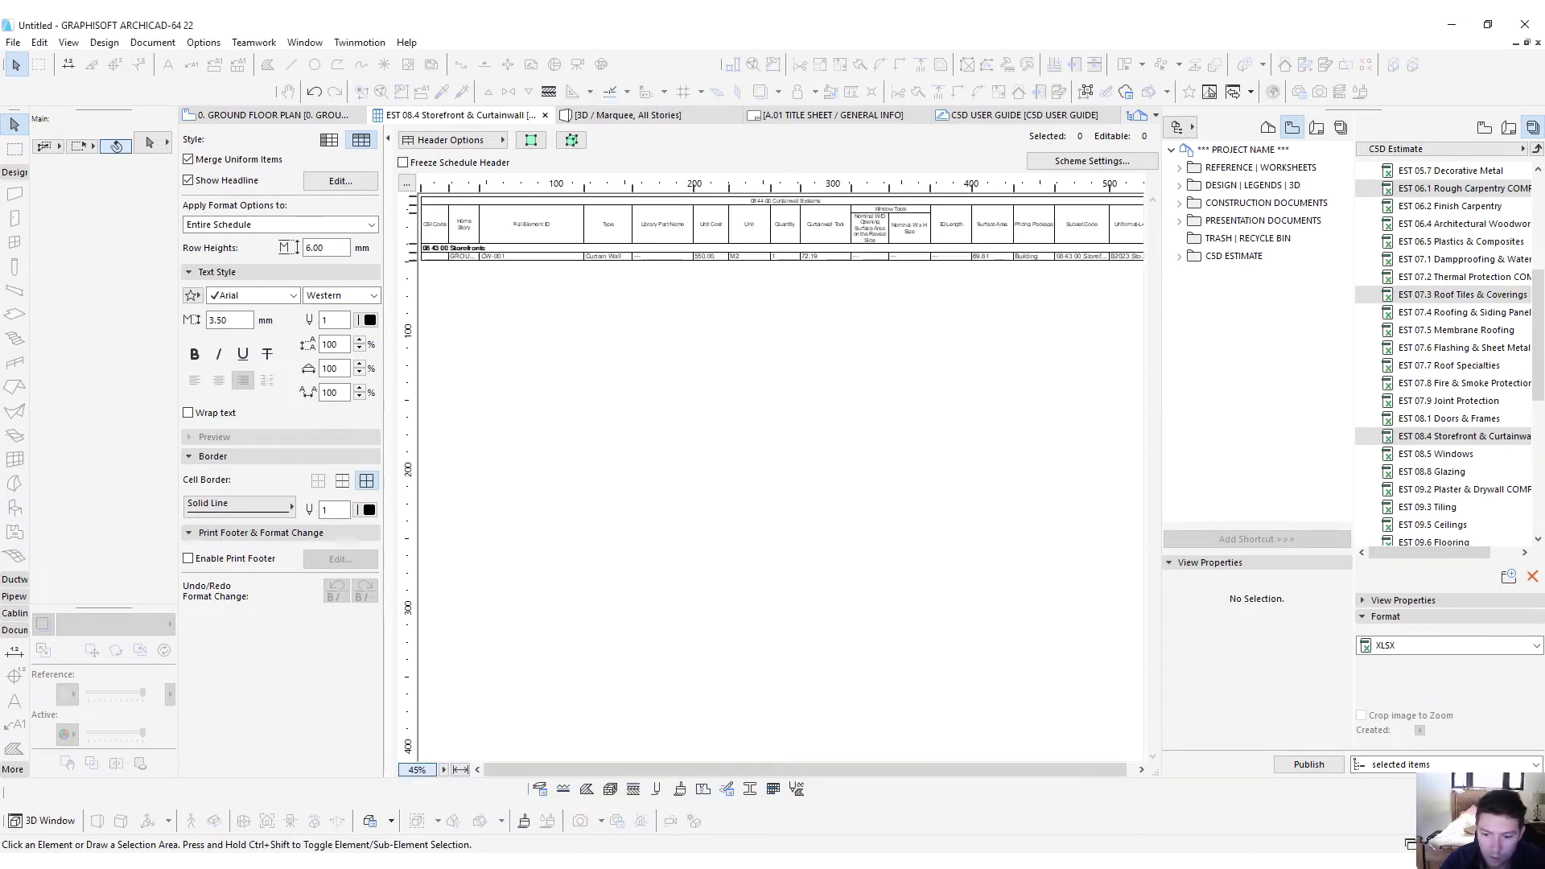
click(455, 841)
drag(589, 680, 588, 108)
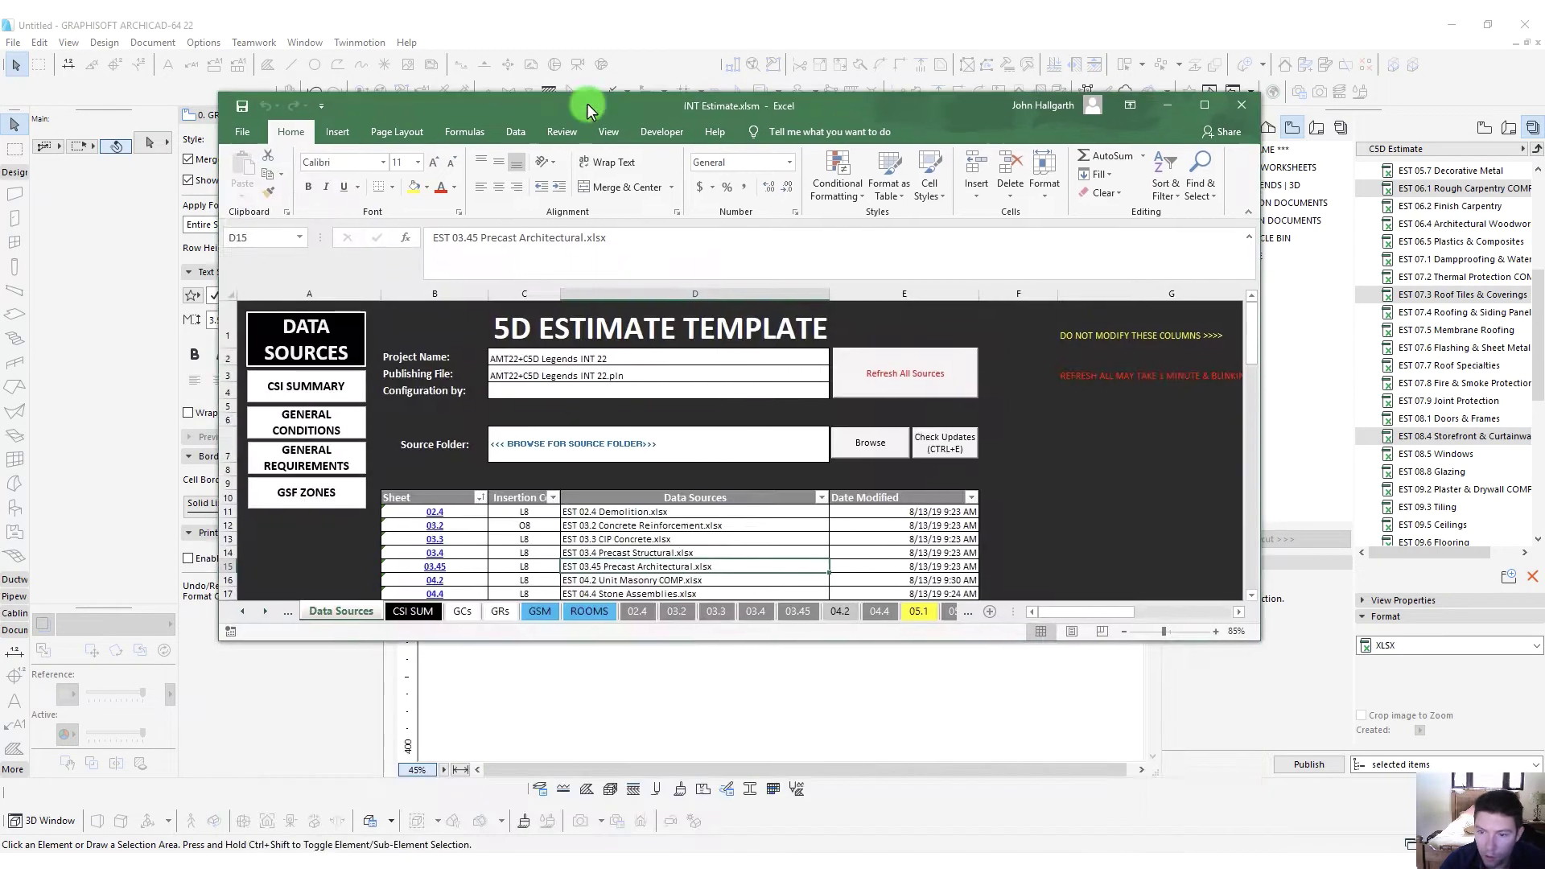
Point the Source Folder to Demo Estimate 1's Cost Reports (CSI) folder and maximize Excel
click(851, 432)
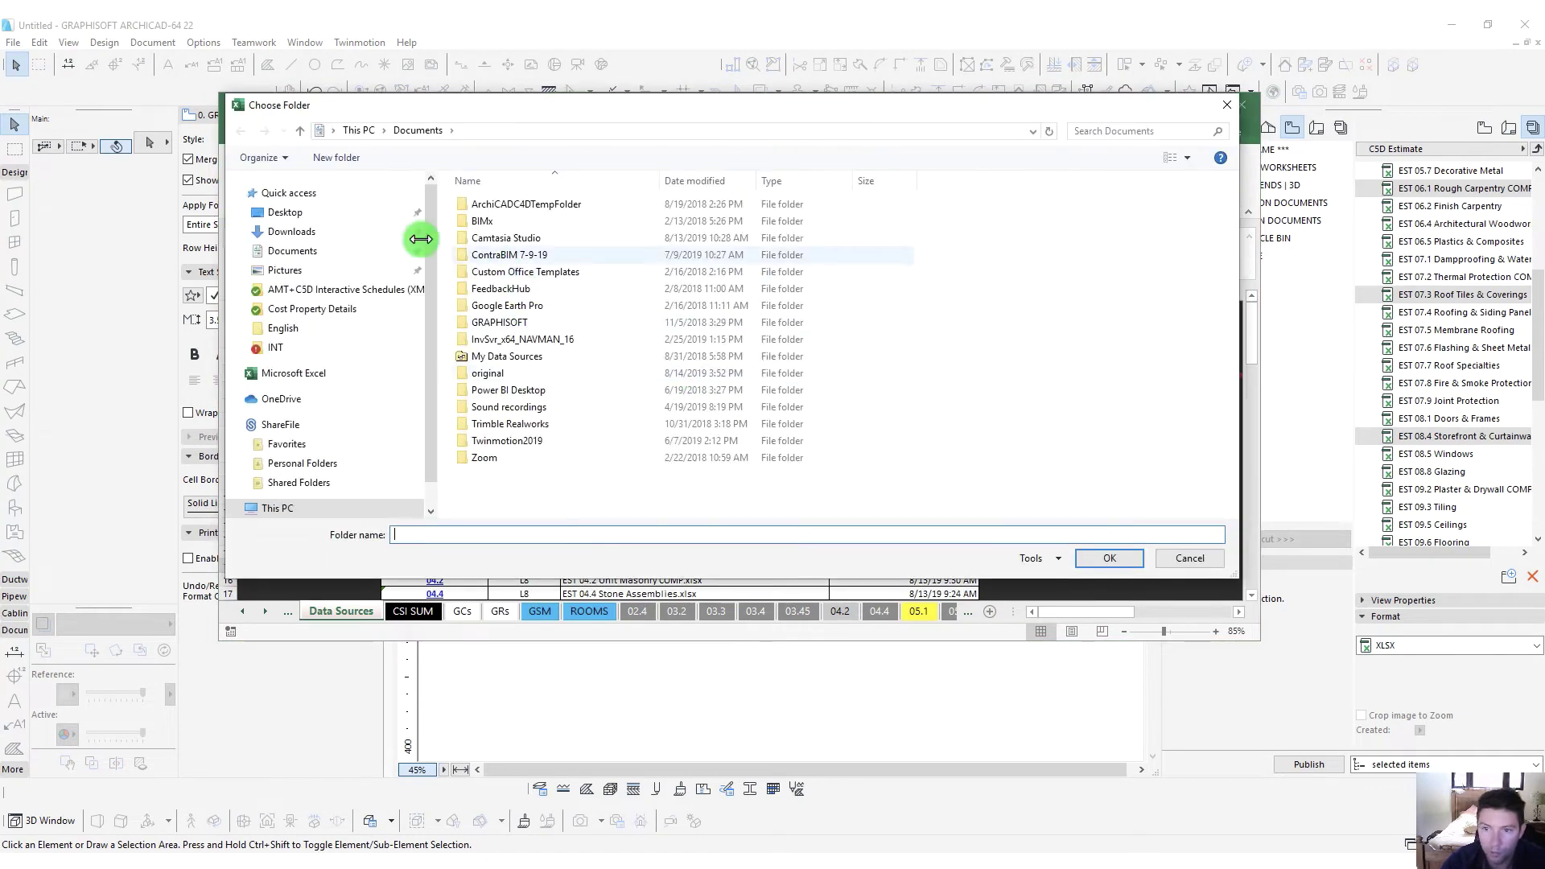
double_click(499, 206)
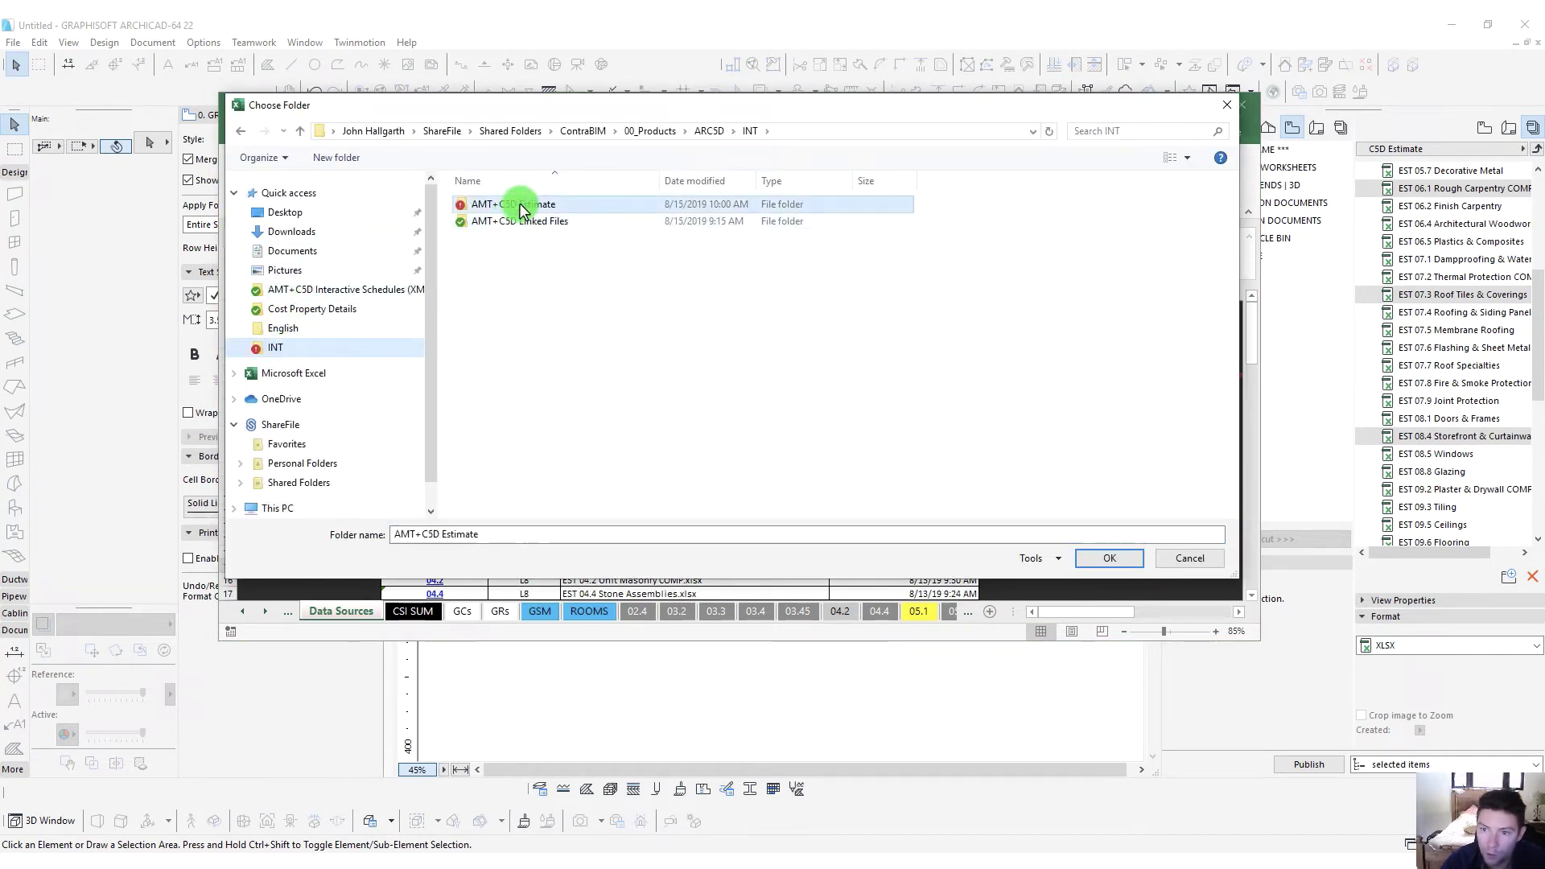
double_click(483, 204)
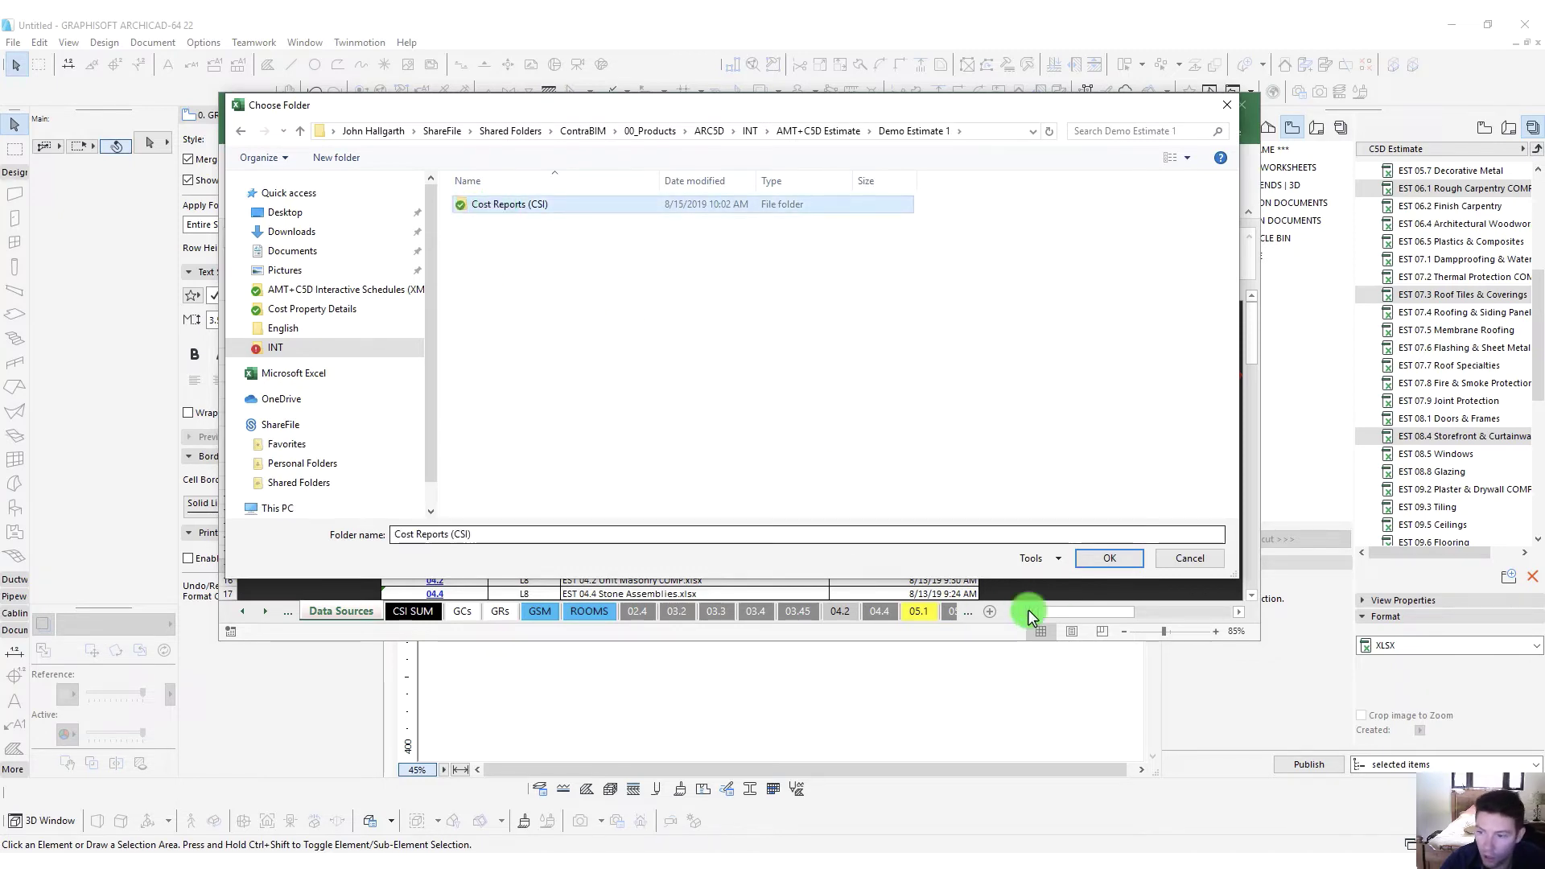
click(1099, 554)
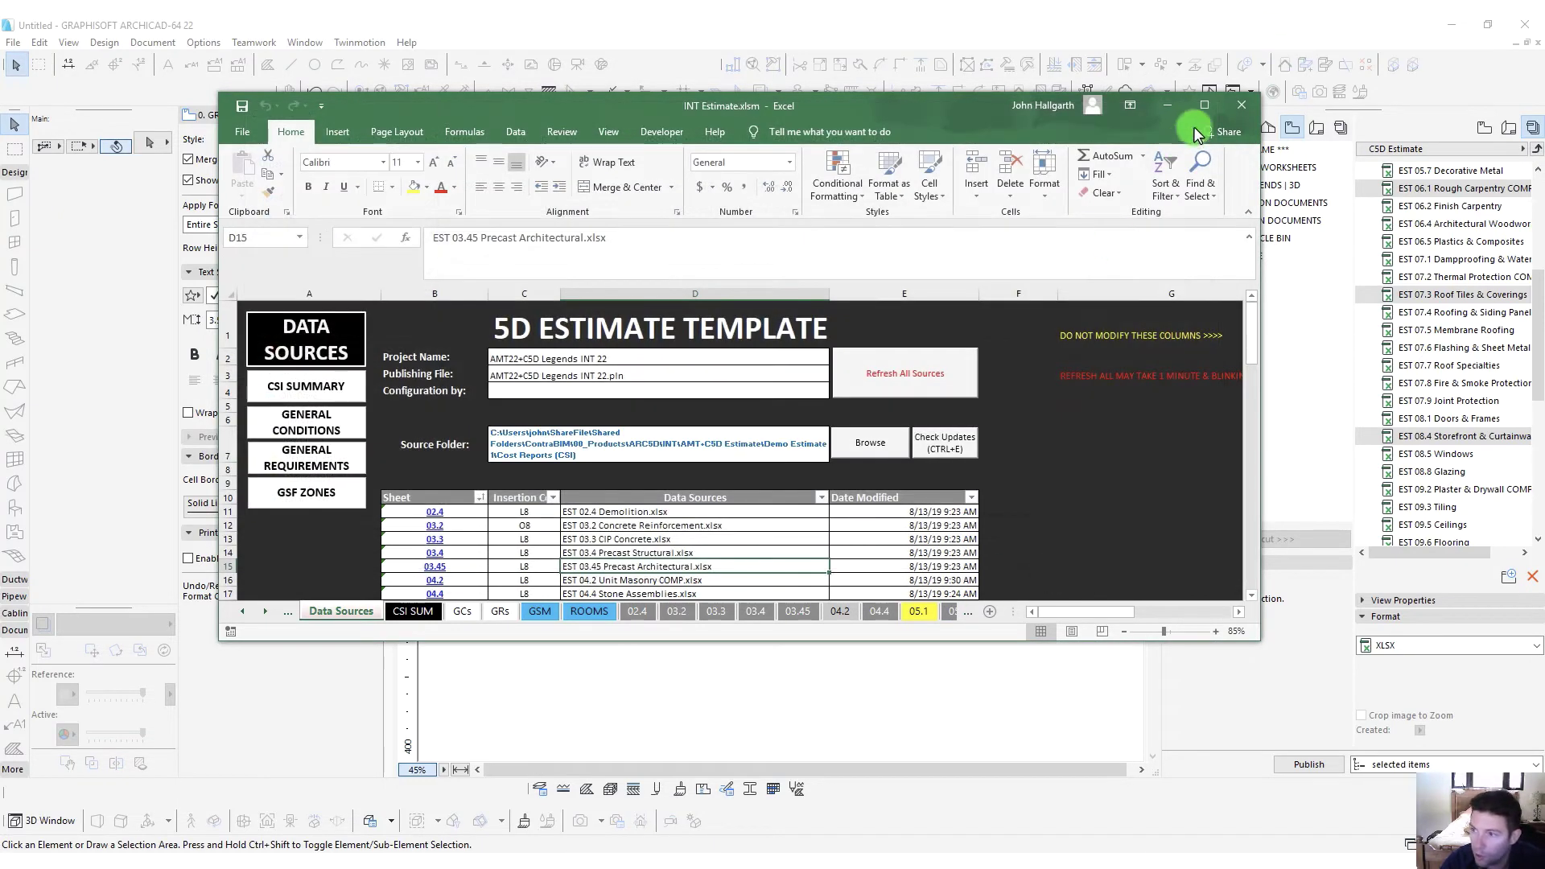
click(1206, 106)
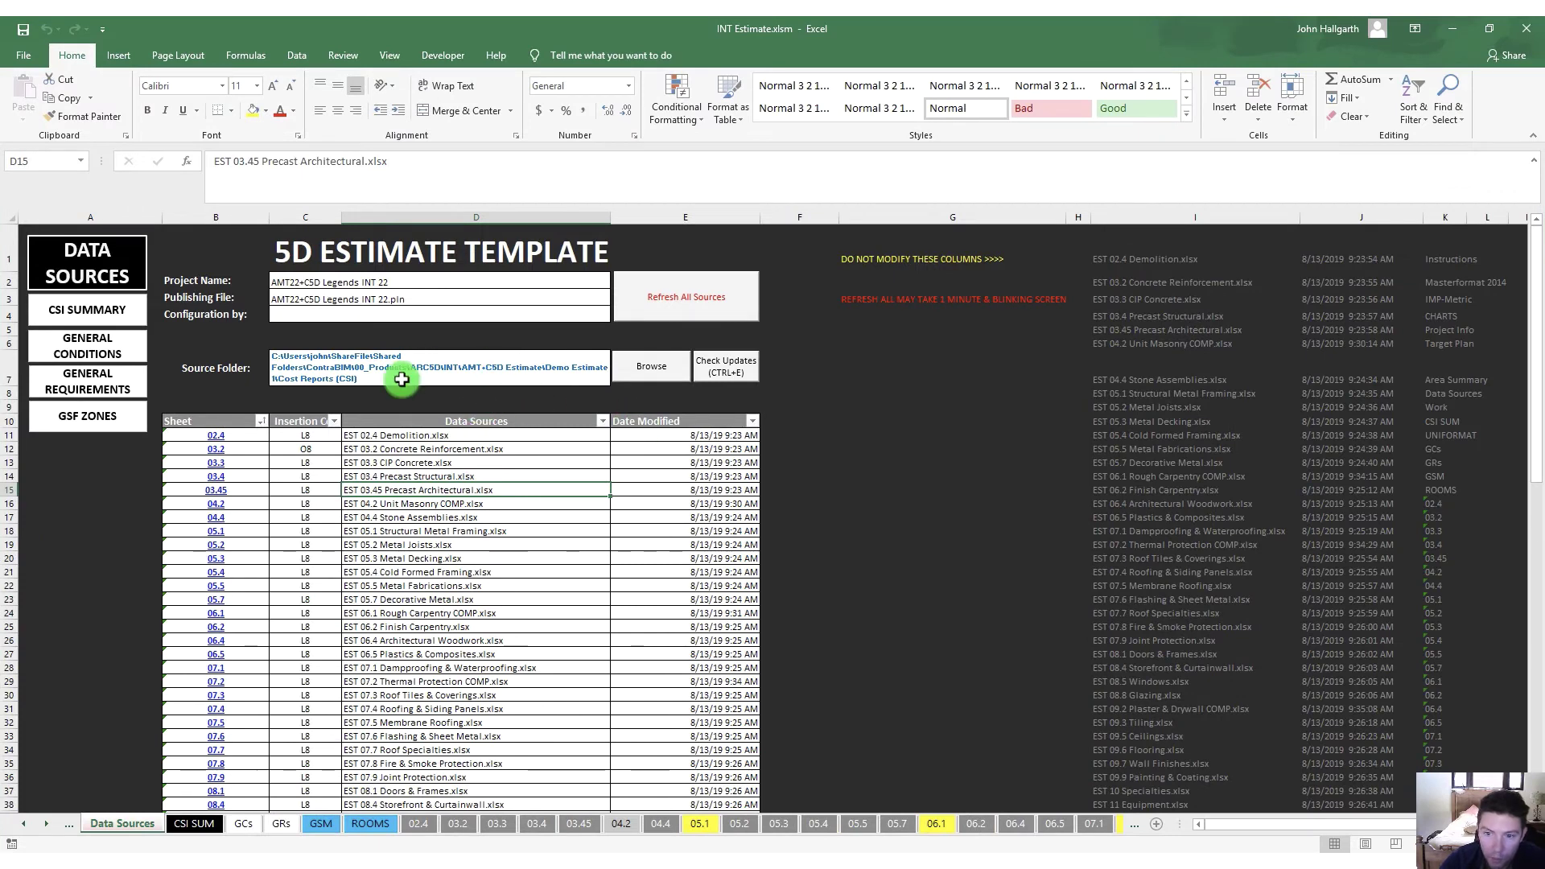
Clear and refresh the 03.2 Concrete Rebar sheet with the published data
click(457, 823)
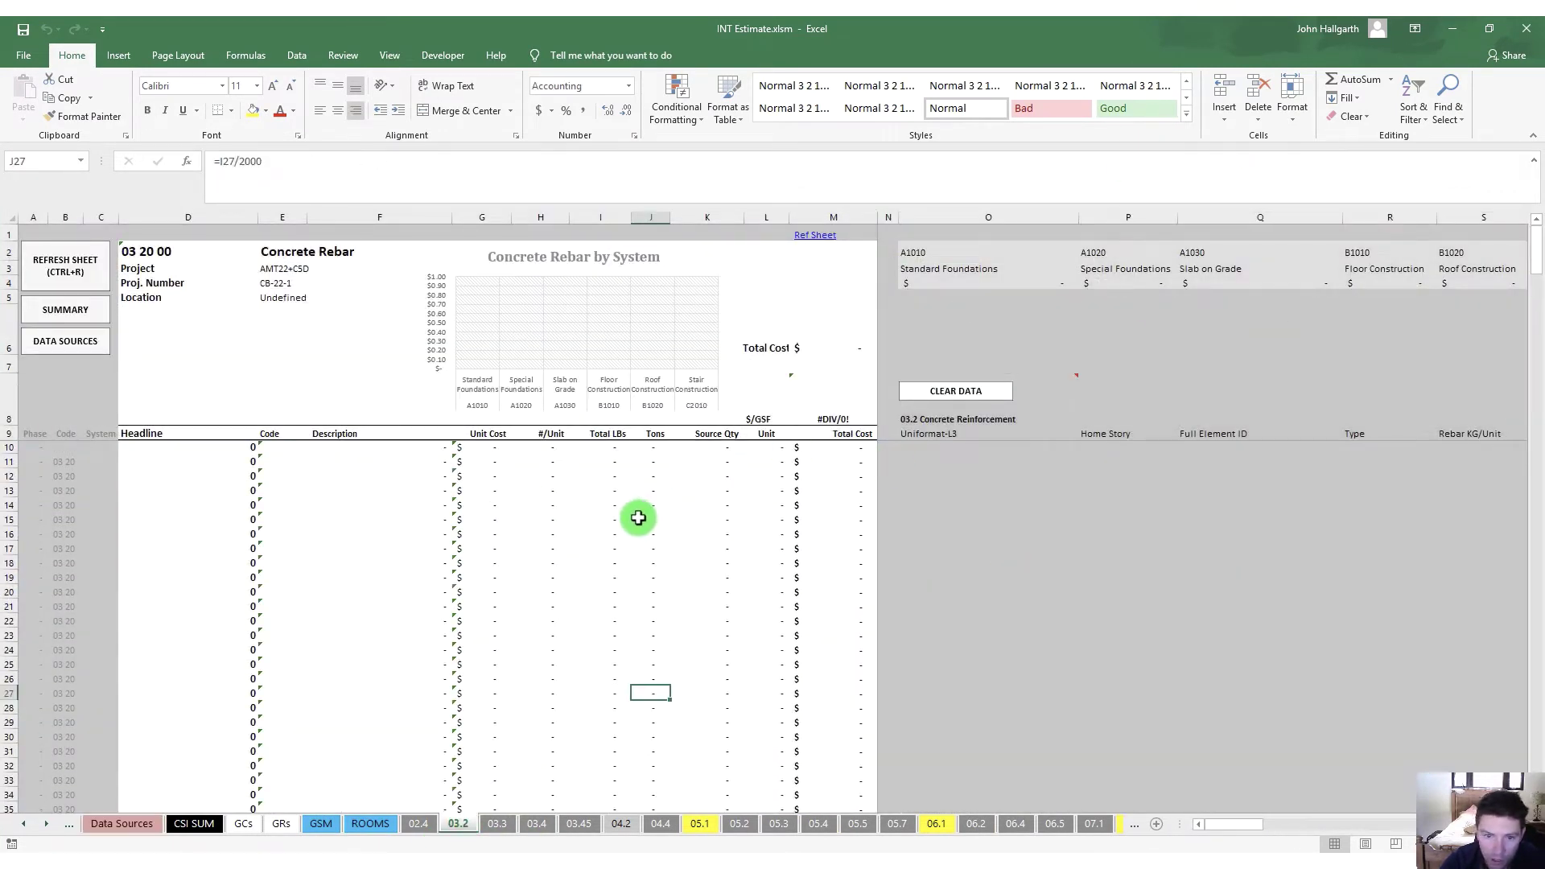
click(945, 394)
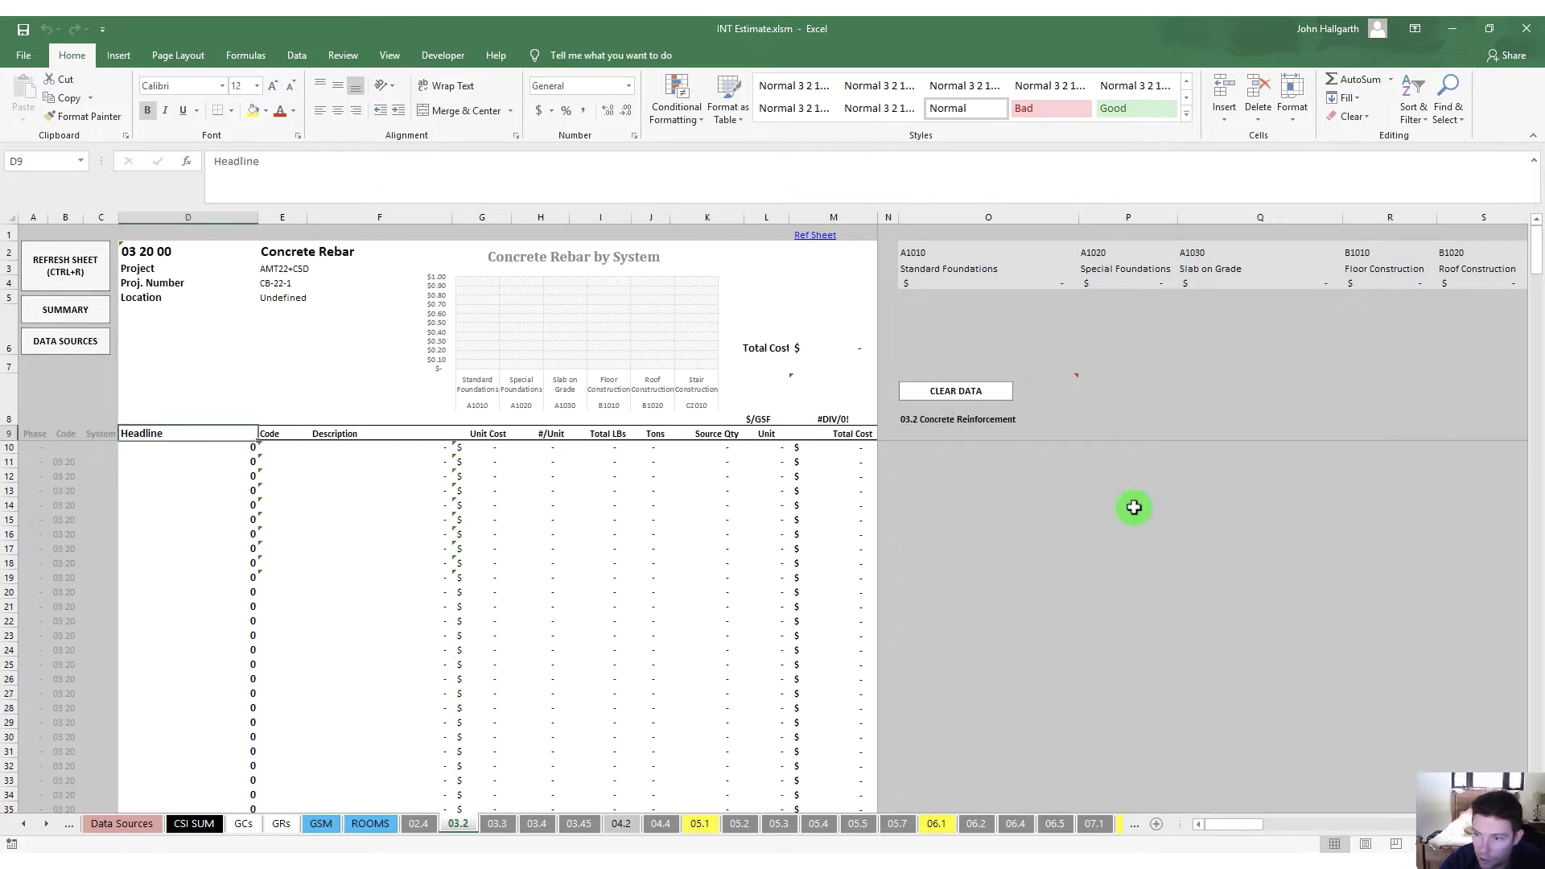
key(ctrl+r)
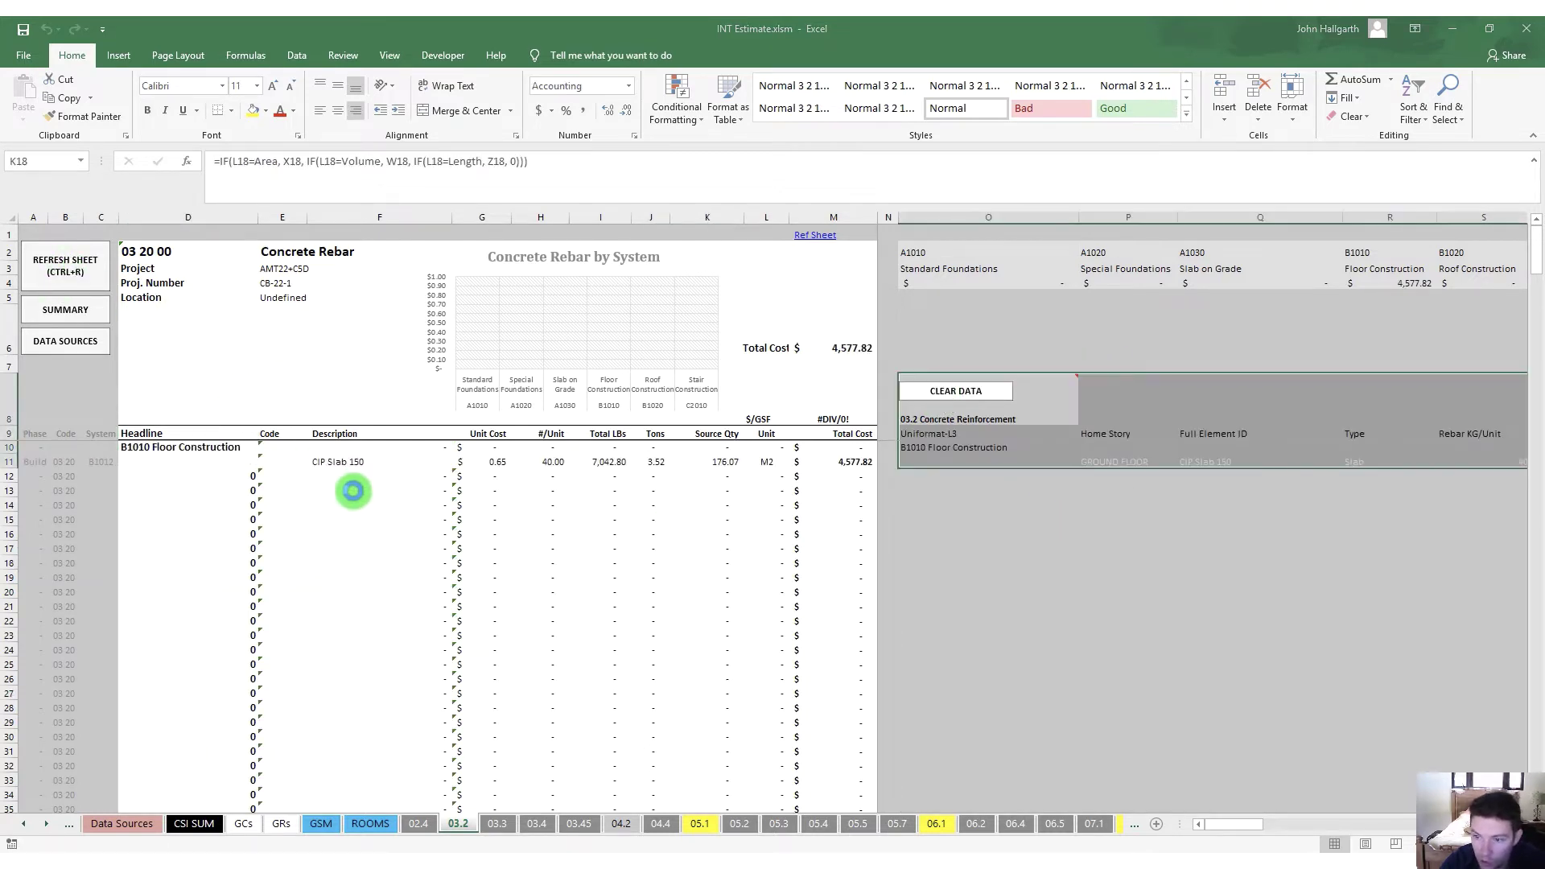
click(787, 491)
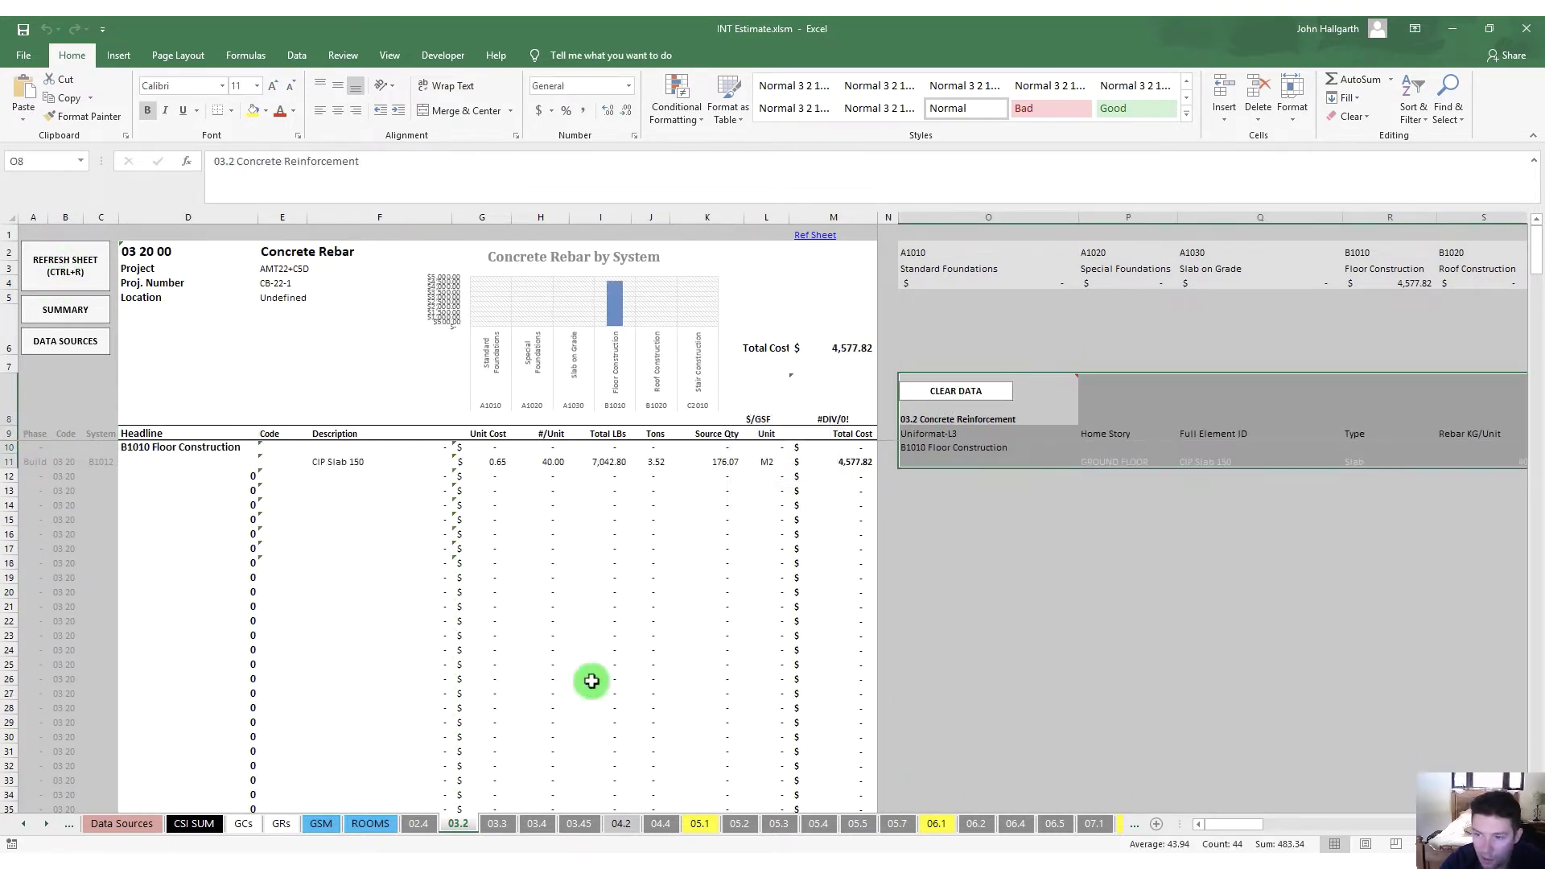
Clear and refresh the 03.3 Cast in Place Concrete sheet
click(493, 823)
click(665, 555)
scroll(779, 488, up, 1)
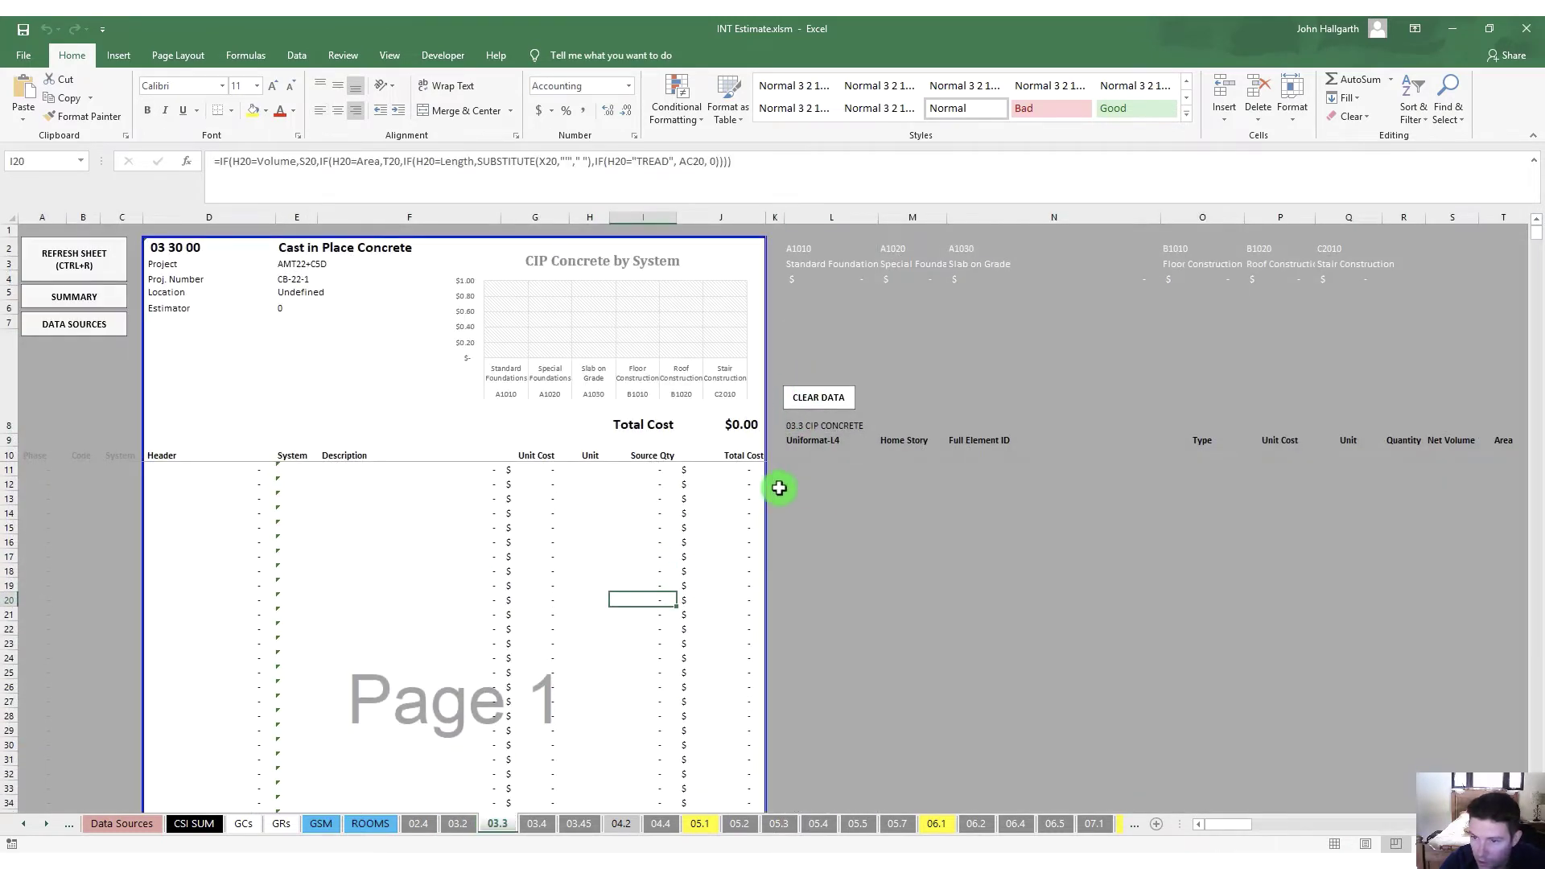
click(822, 397)
click(80, 259)
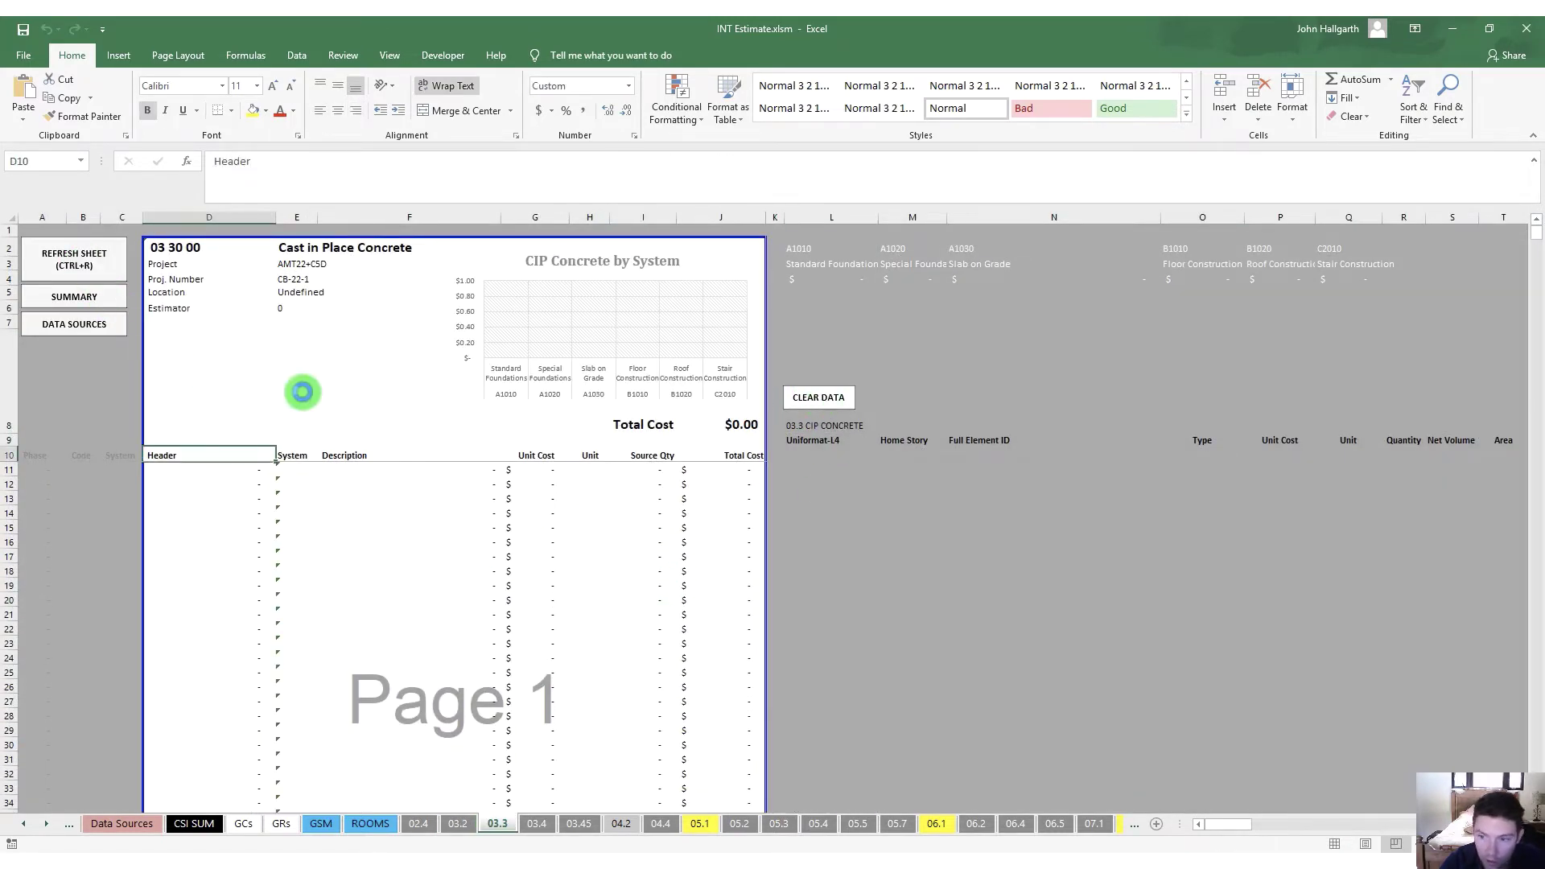
click(792, 488)
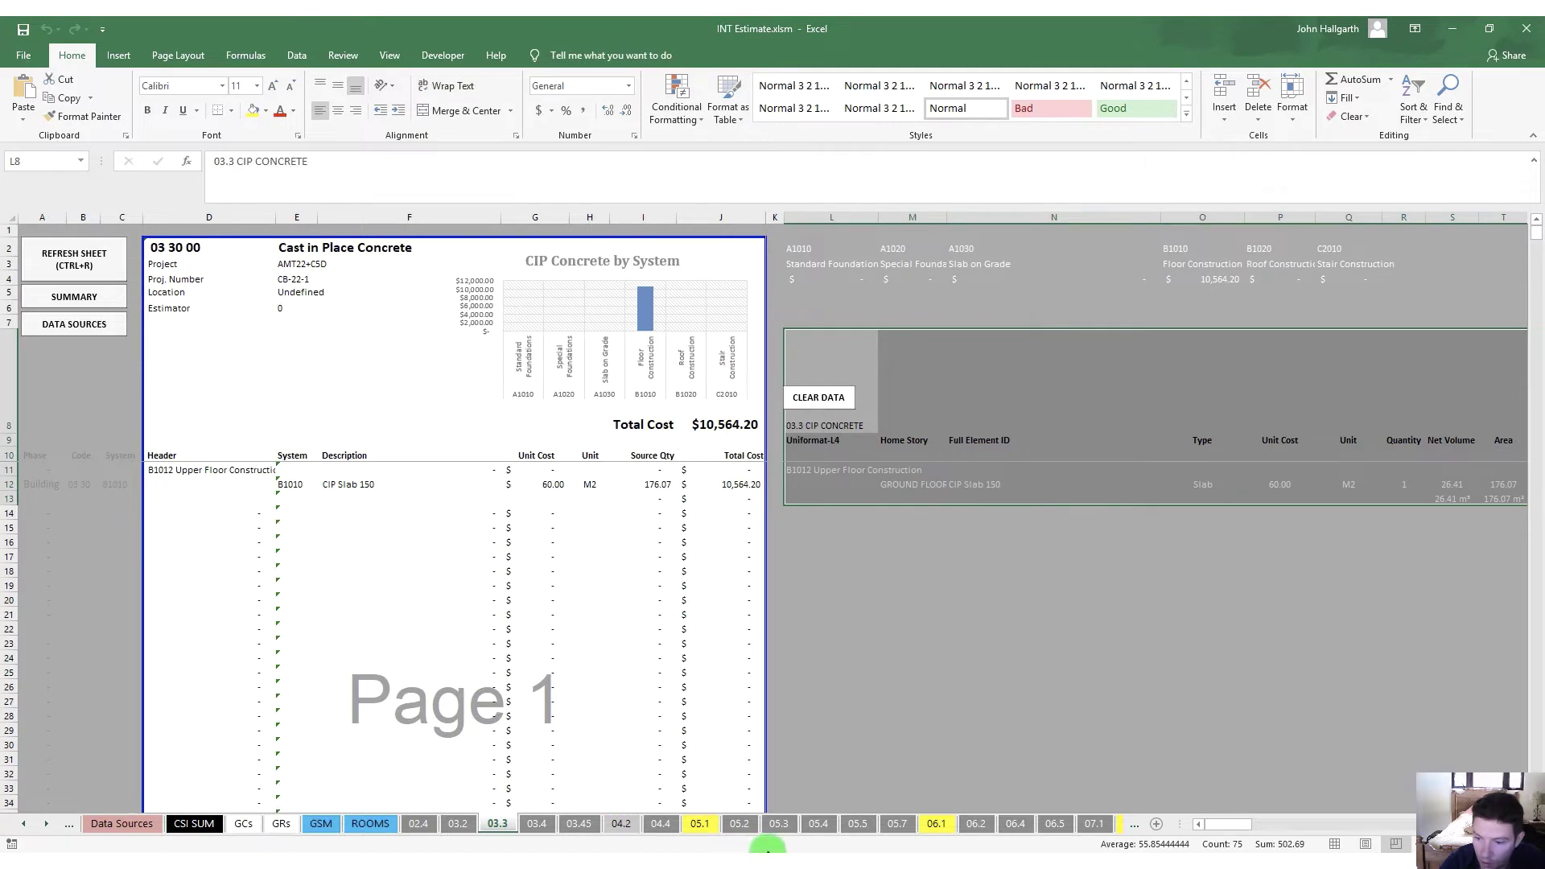
Clear and refresh the 06.1 Rough Carpentry sheet, totalling $9,774.82, and check rows D10:J21
click(936, 823)
click(344, 428)
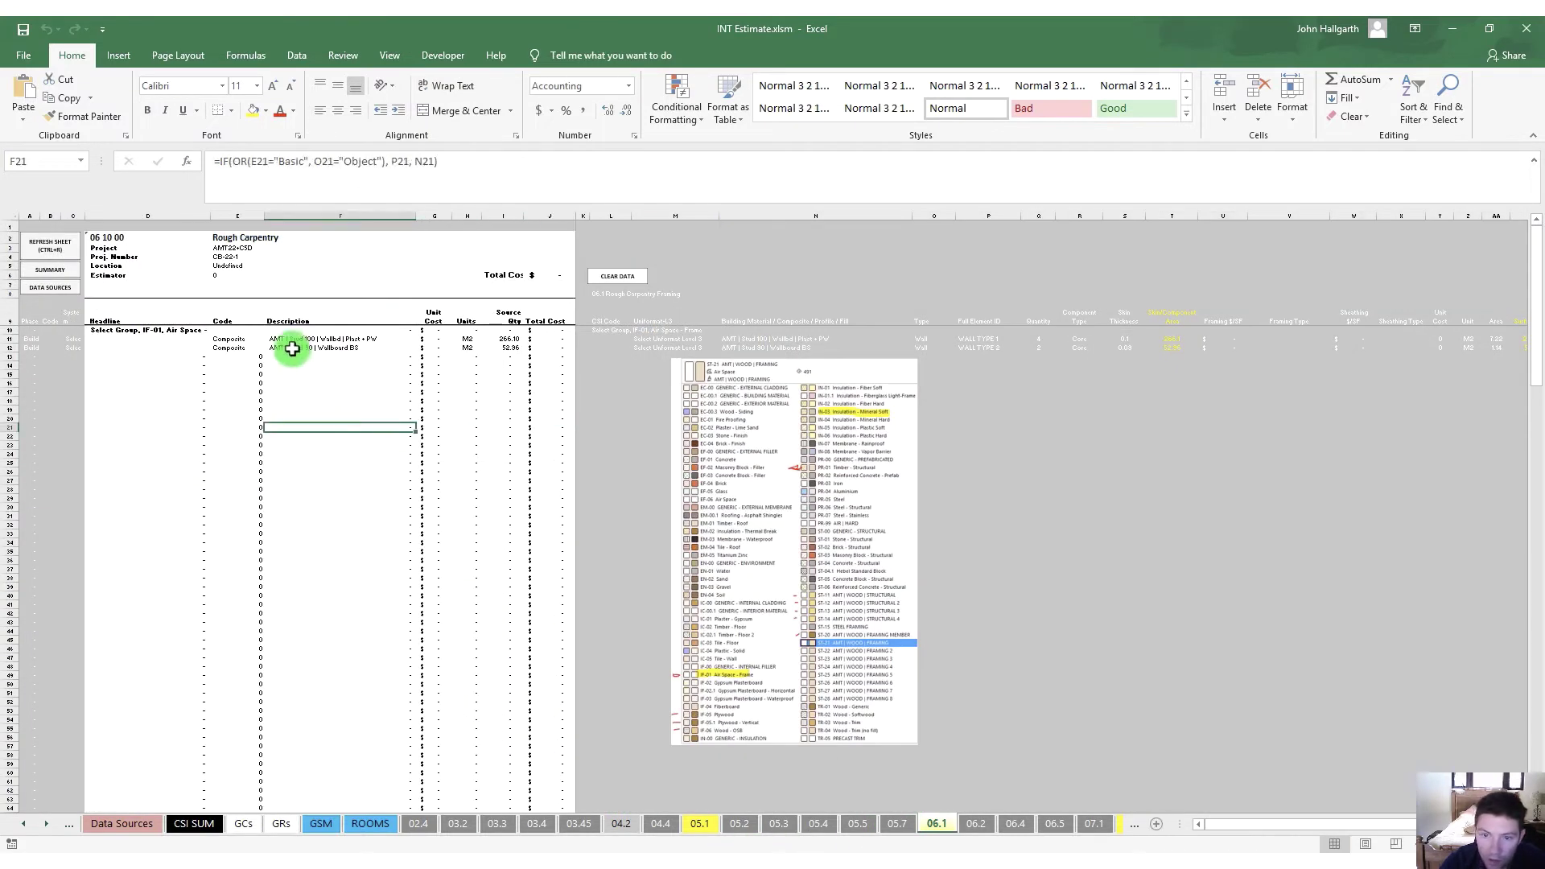
click(611, 282)
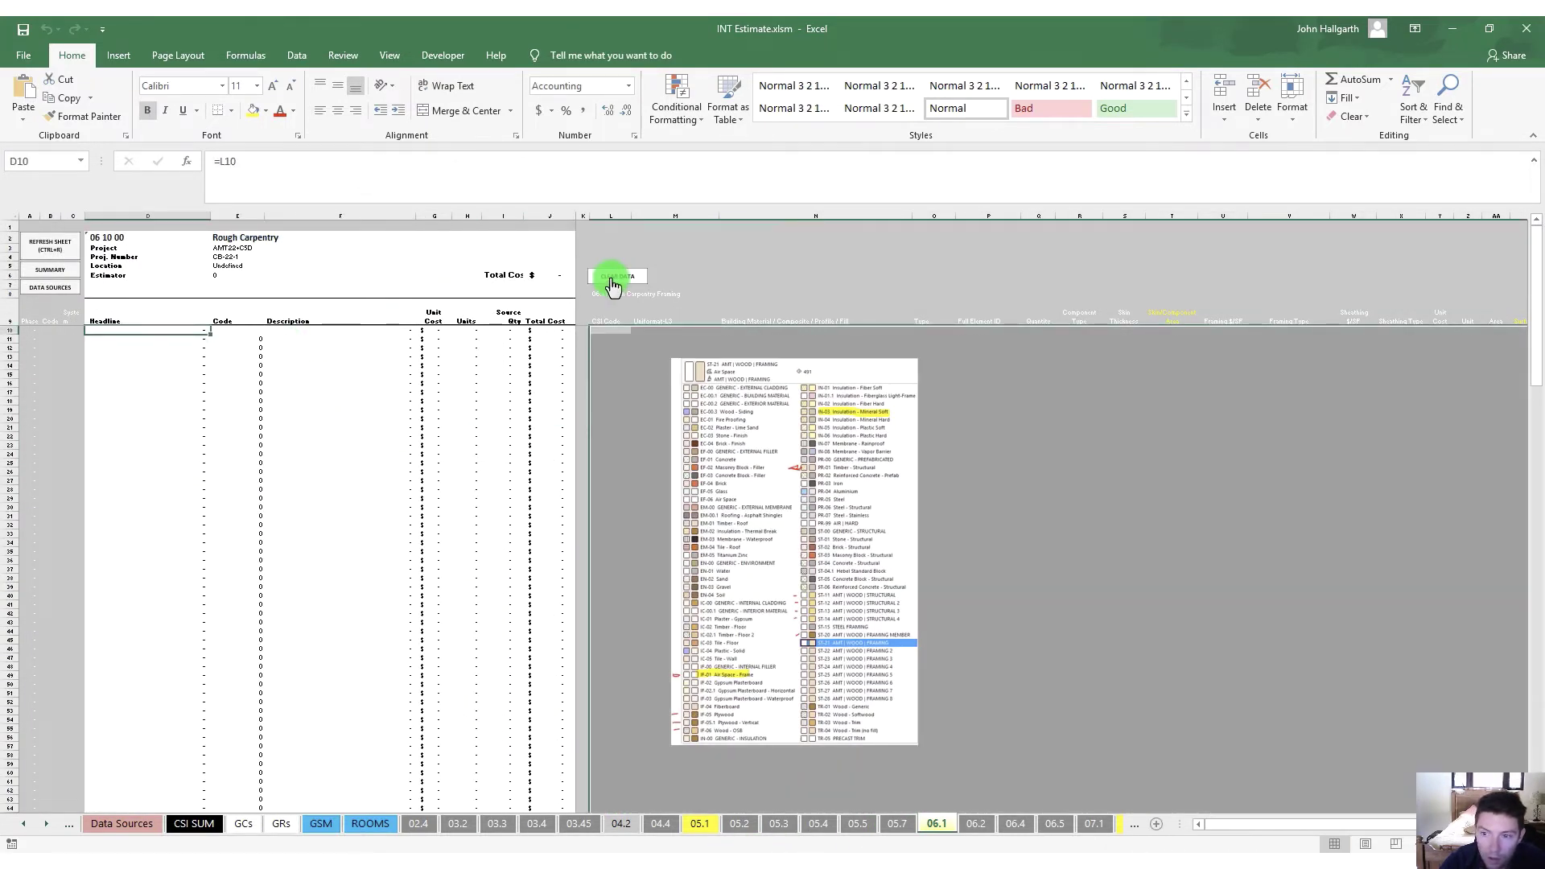
click(45, 249)
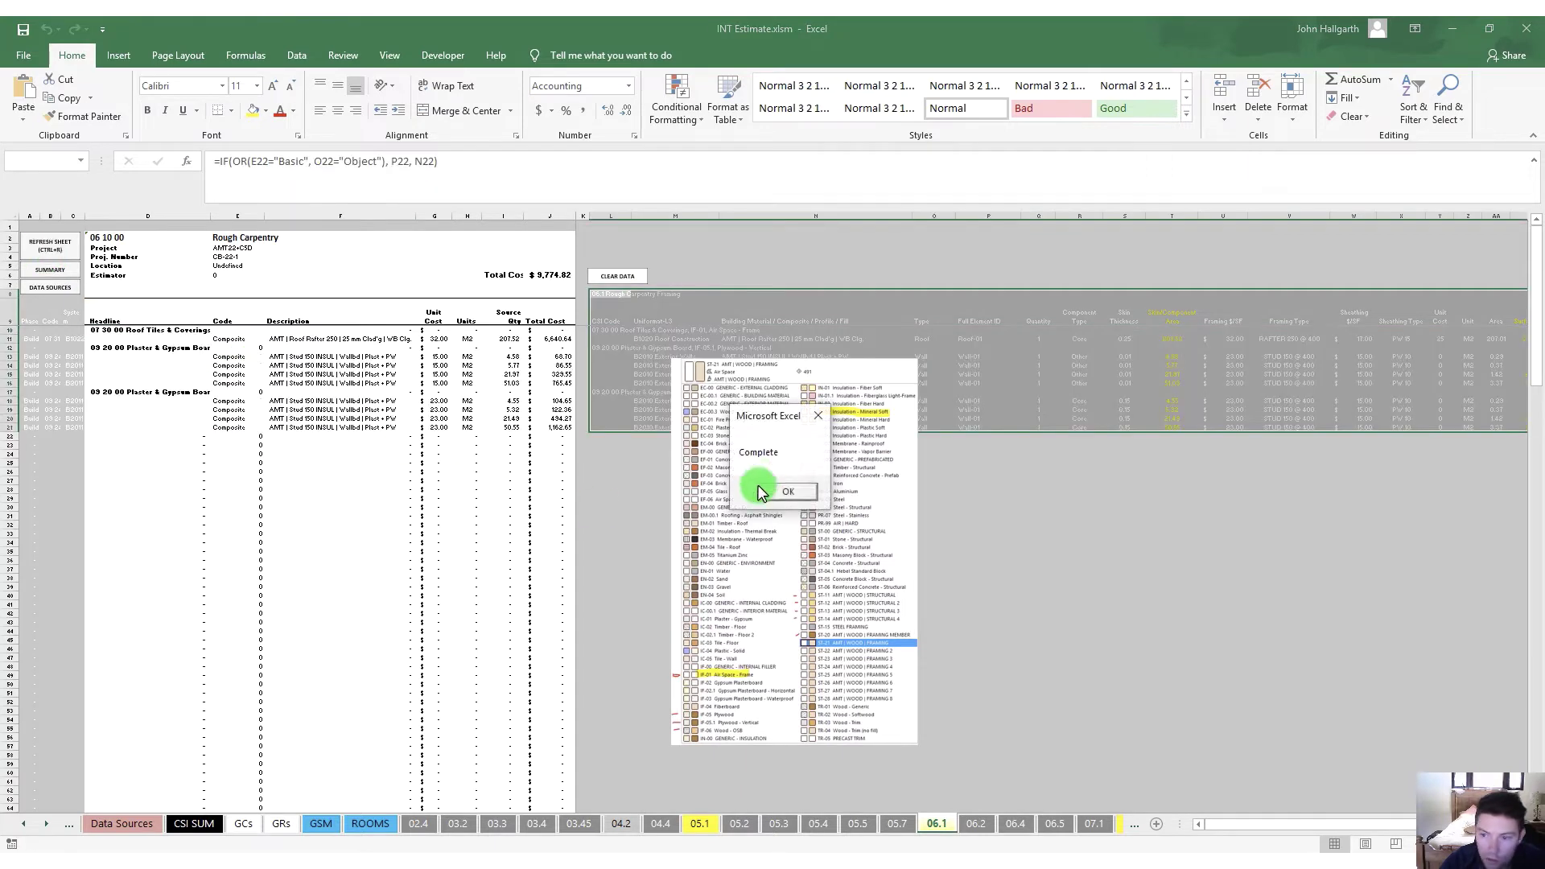
click(787, 492)
click(308, 569)
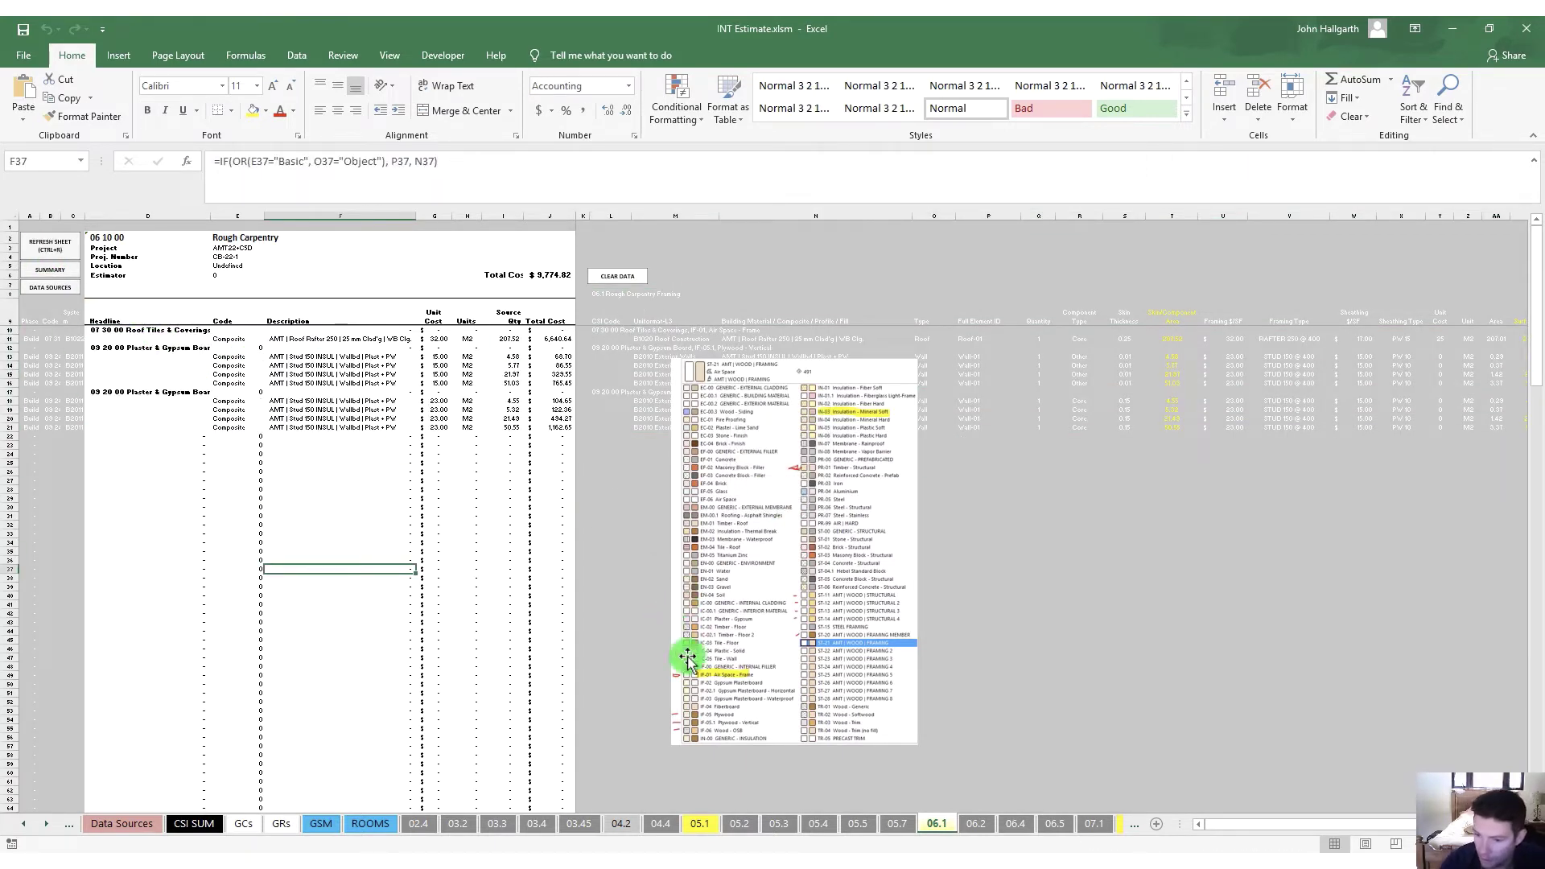
drag(131, 329, 536, 427)
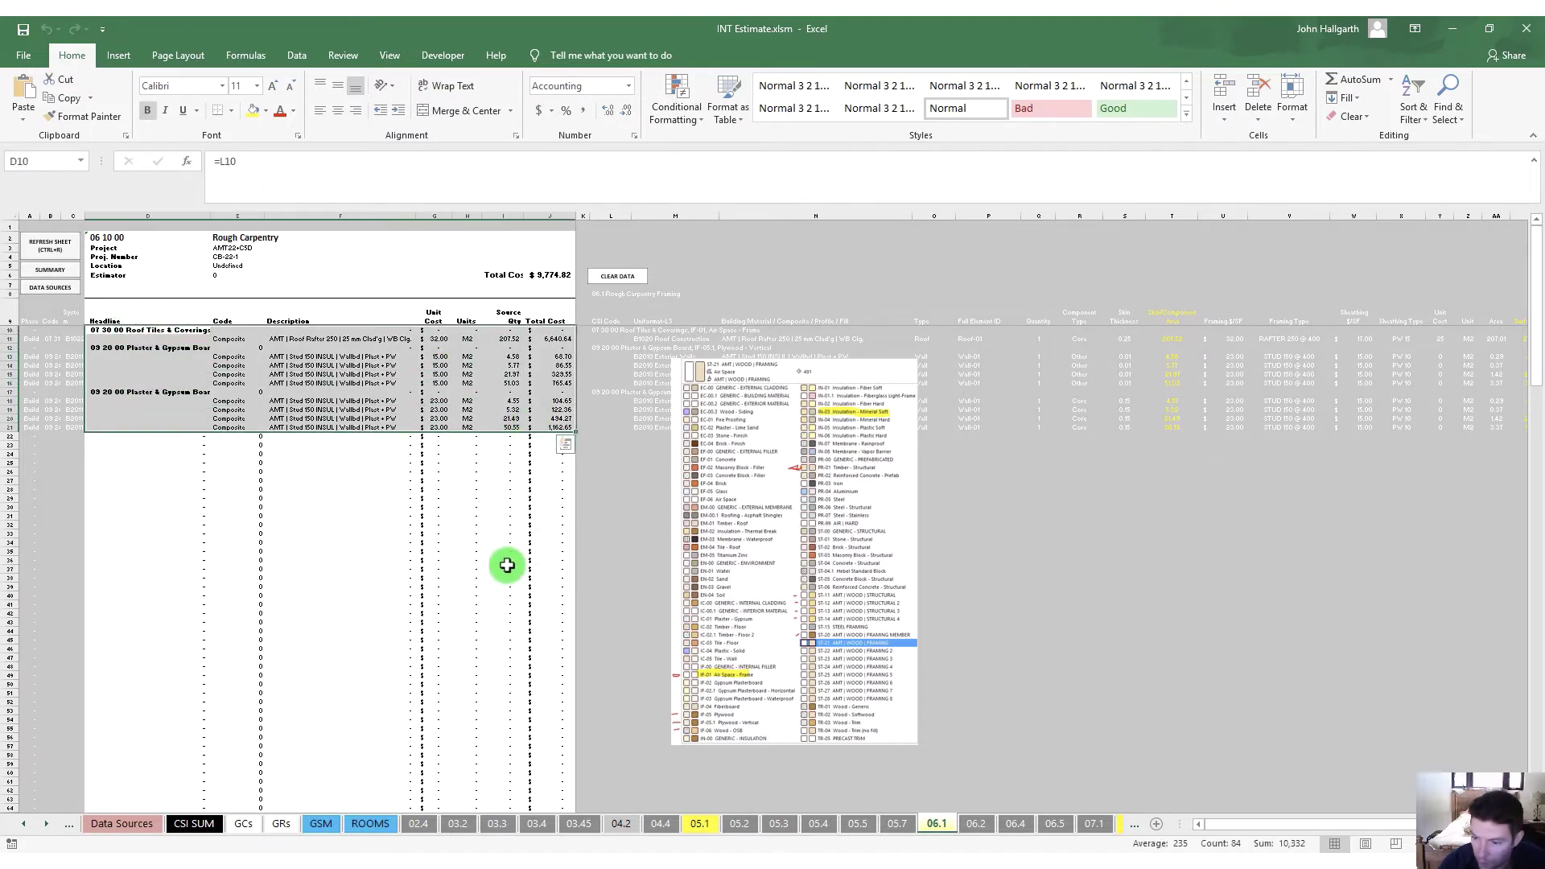
click(468, 560)
Move the material legend picture down and left, then open the 07.2 Thermal Protection sheet
ctrl+scroll(415, 530, up, 3)
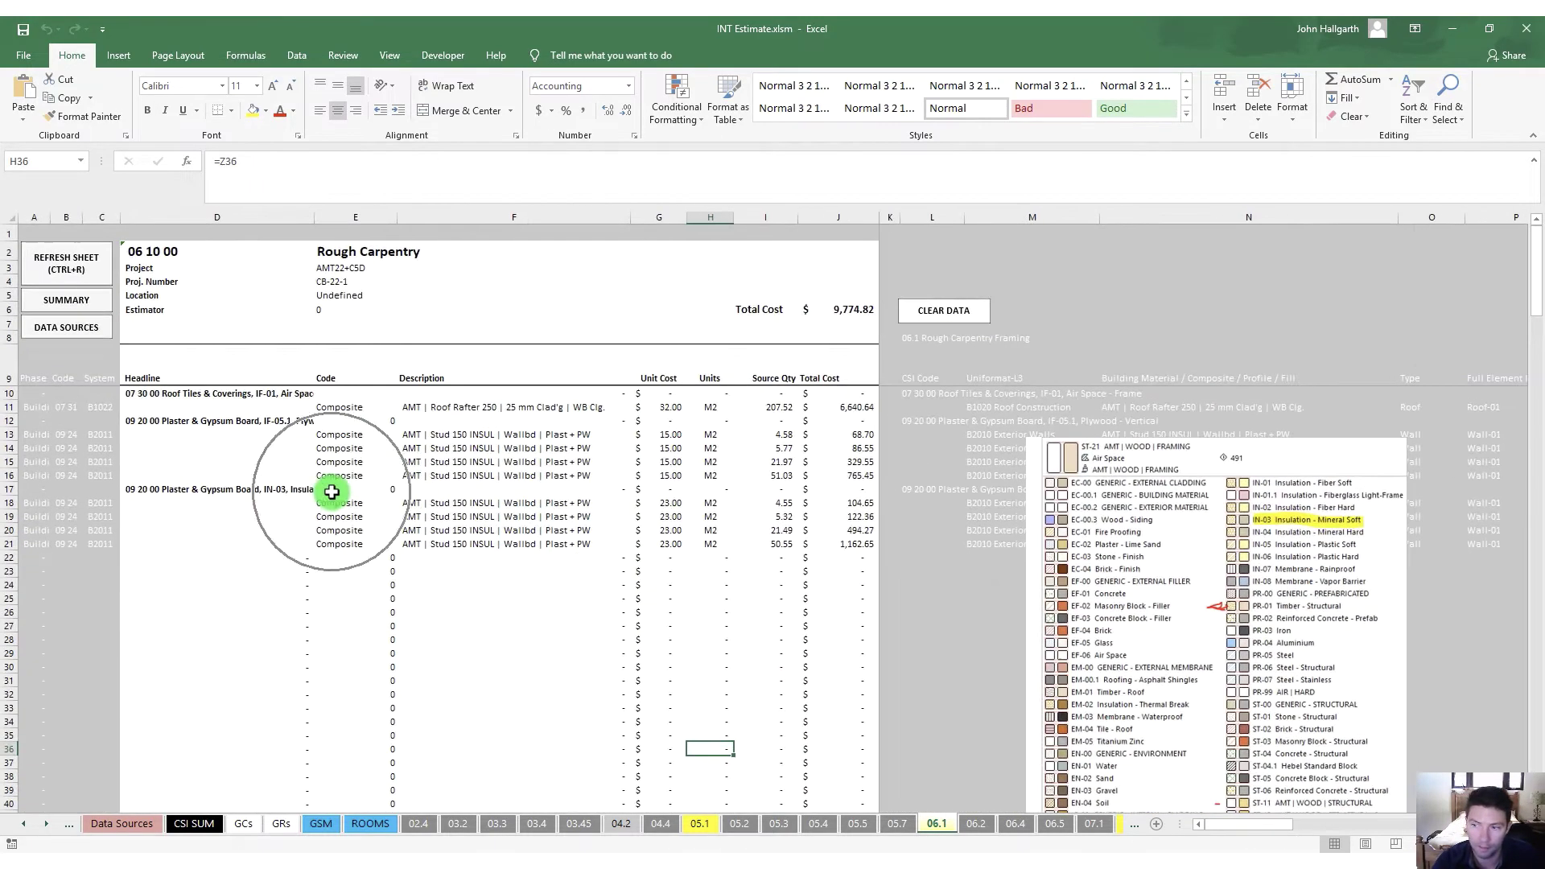
click(1130, 628)
drag(1130, 624, 1041, 731)
ctrl+scroll(1062, 672, down, 1)
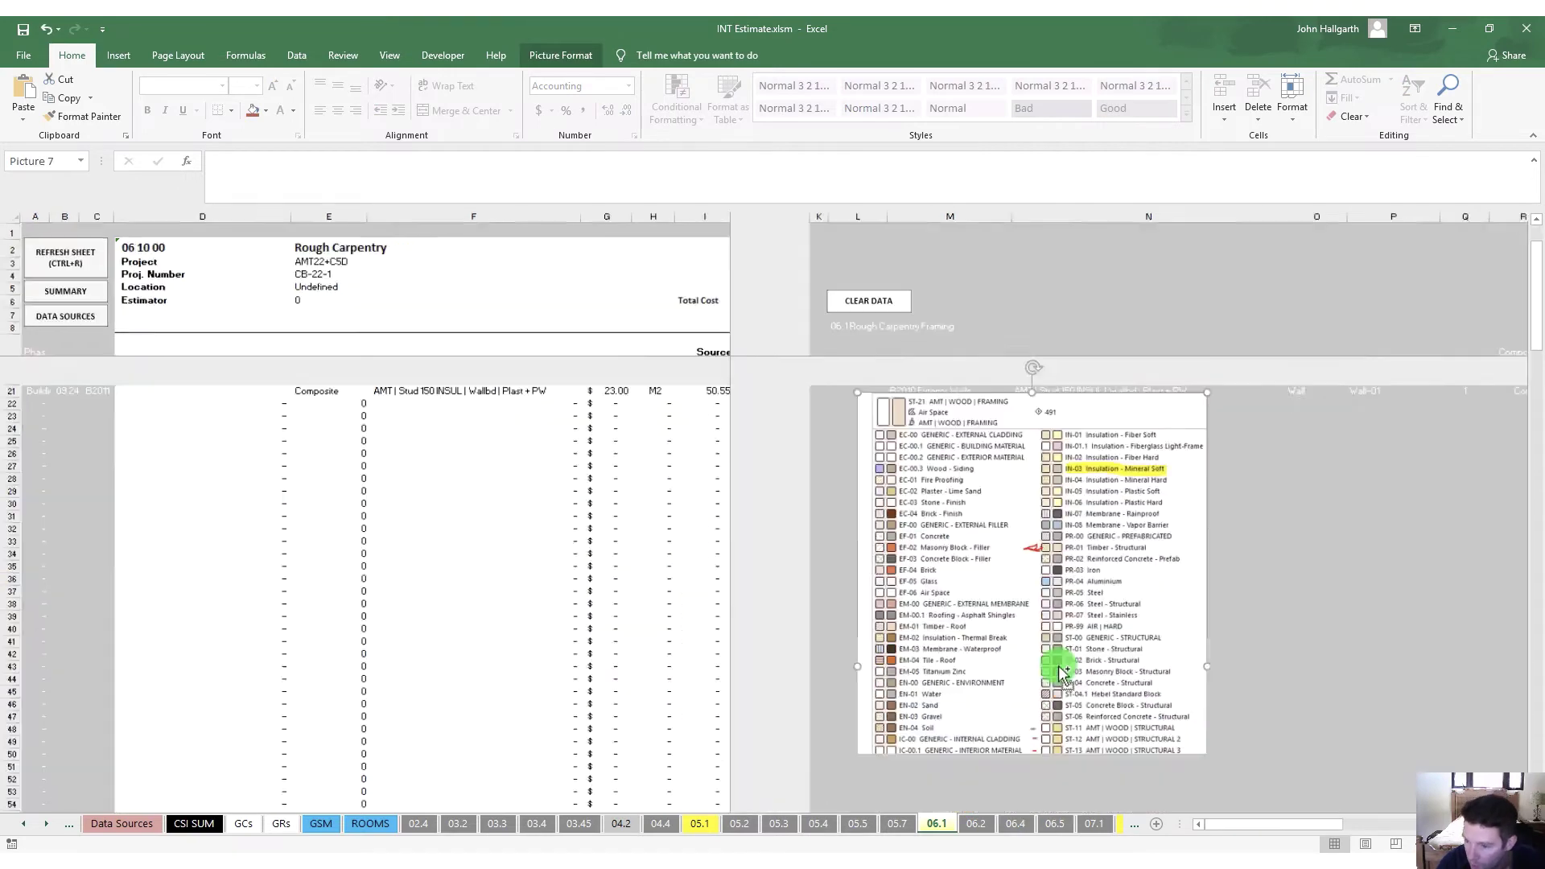
drag(856, 547, 851, 573)
ctrl+scroll(851, 573, down, 1)
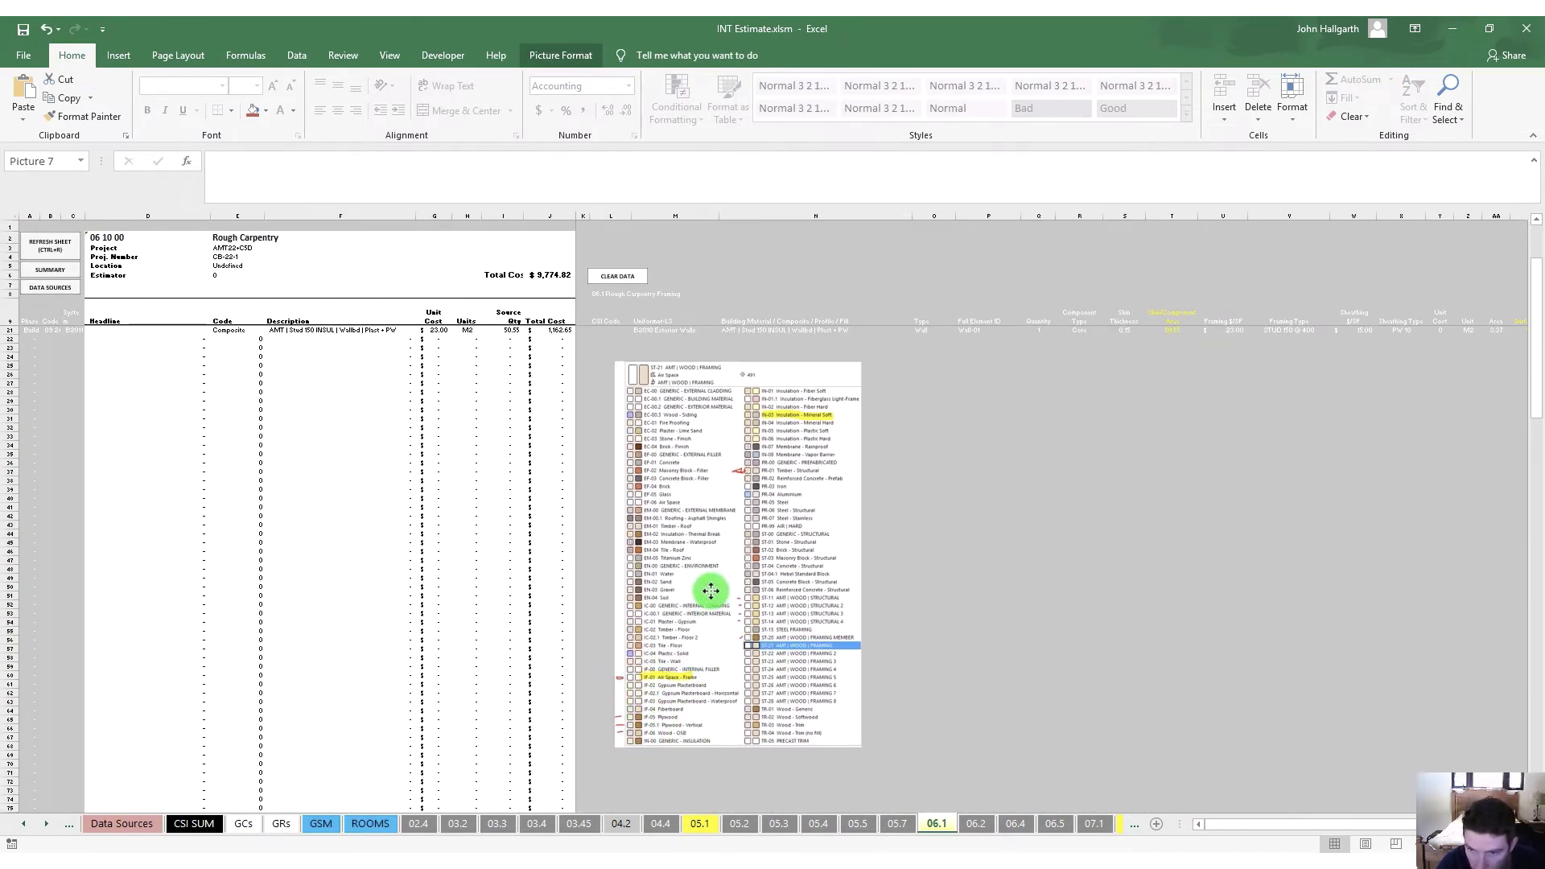
ctrl+scroll(338, 437, up, 3)
scroll(301, 438, up, 3)
scroll(301, 438, up, 1)
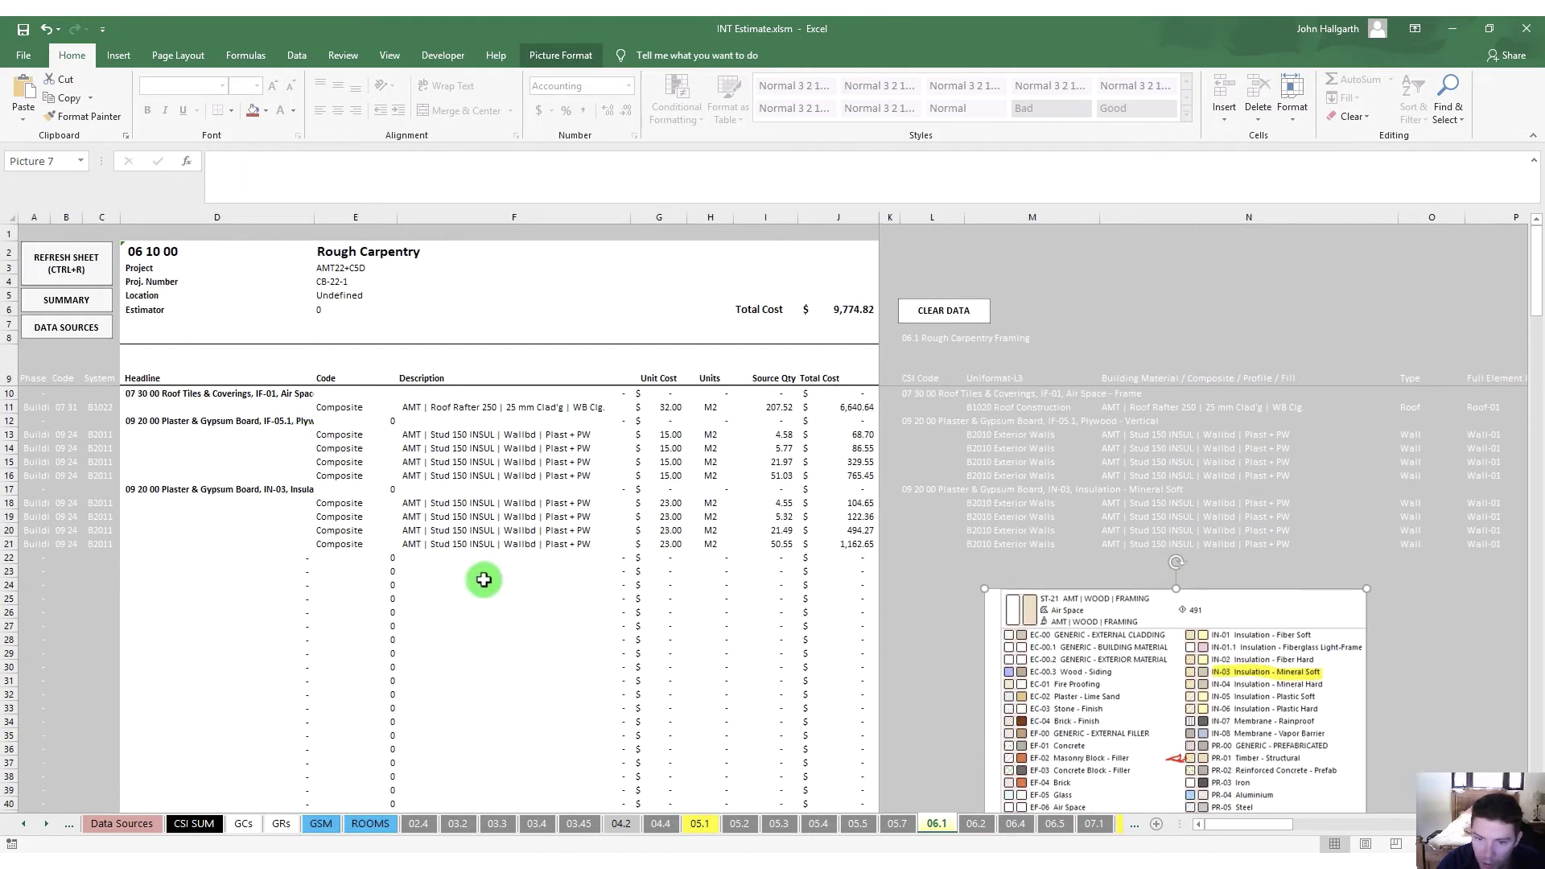
click(483, 585)
click(1124, 828)
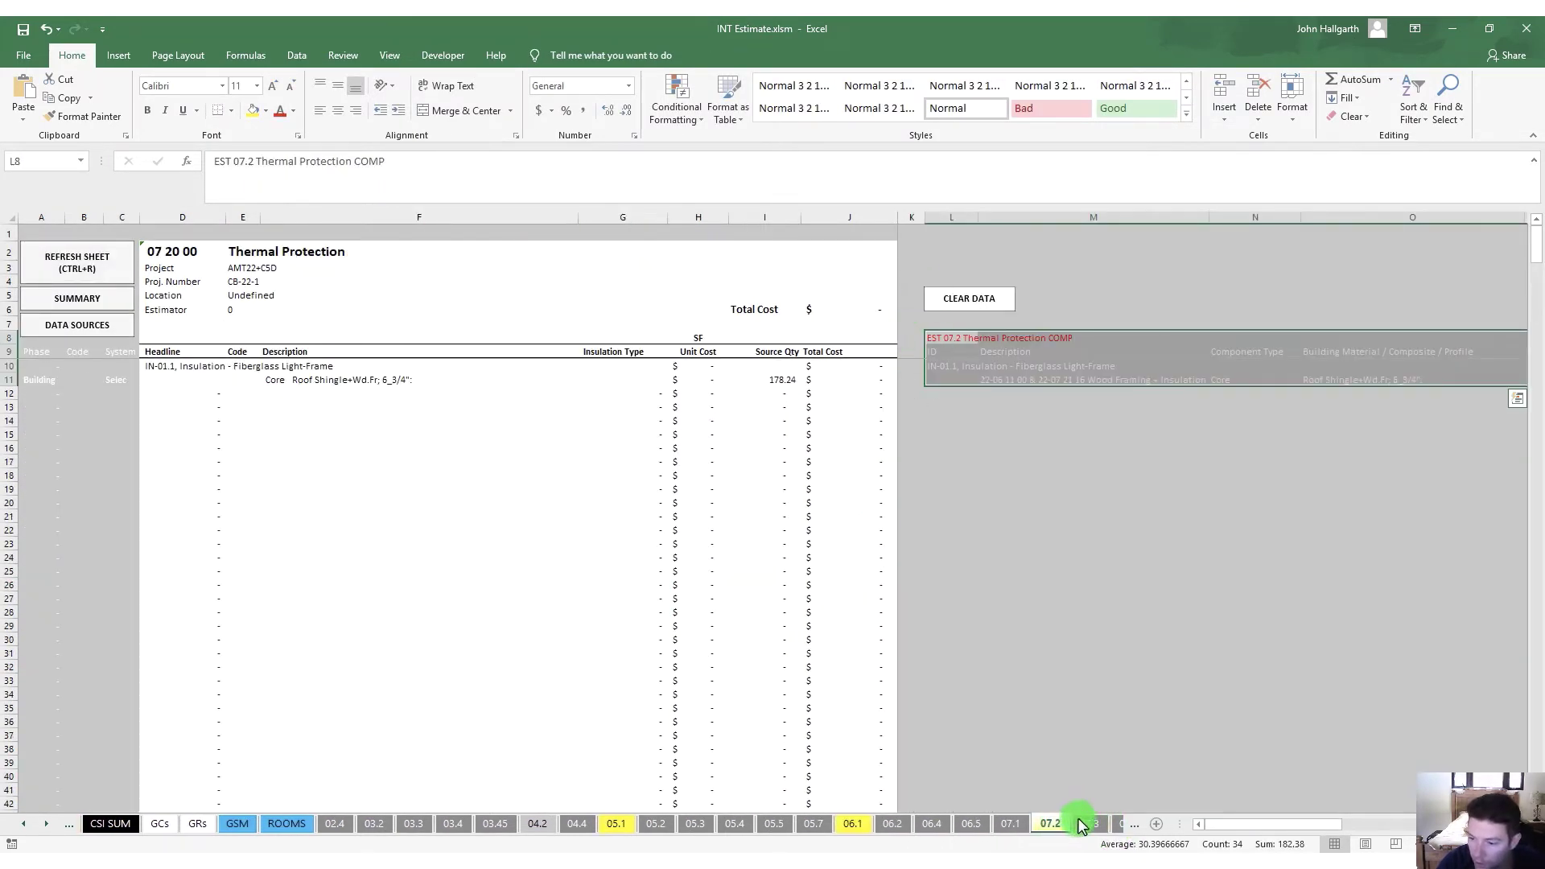
Reload the 07.3 Roof Tiles & Coverings sheet, clearing the old Spanish Tile rows, so it totals $5,181.75
click(1085, 825)
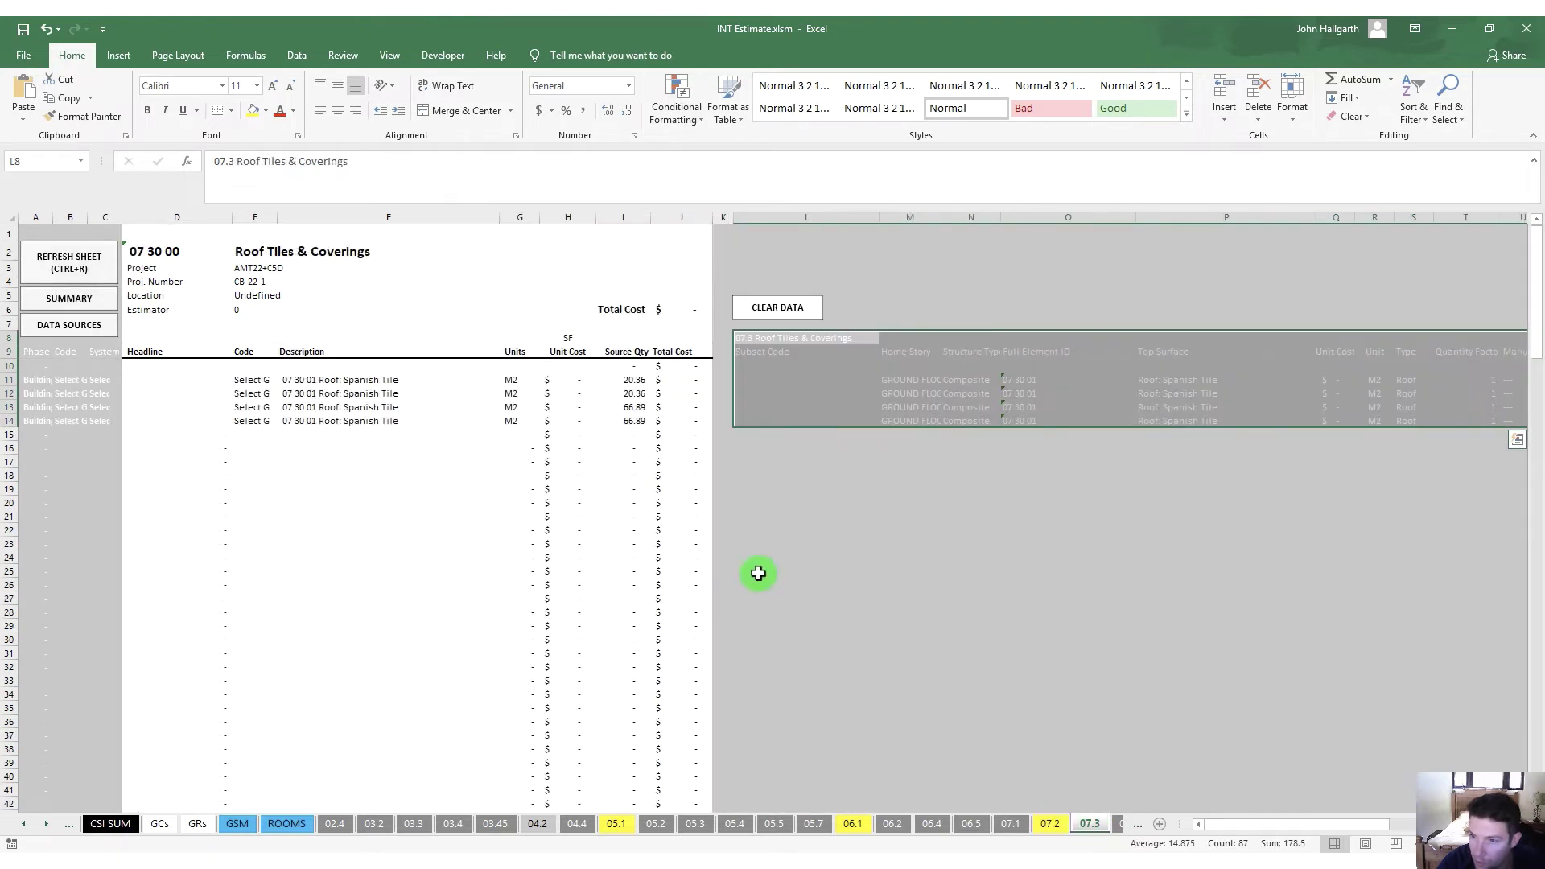
click(39, 262)
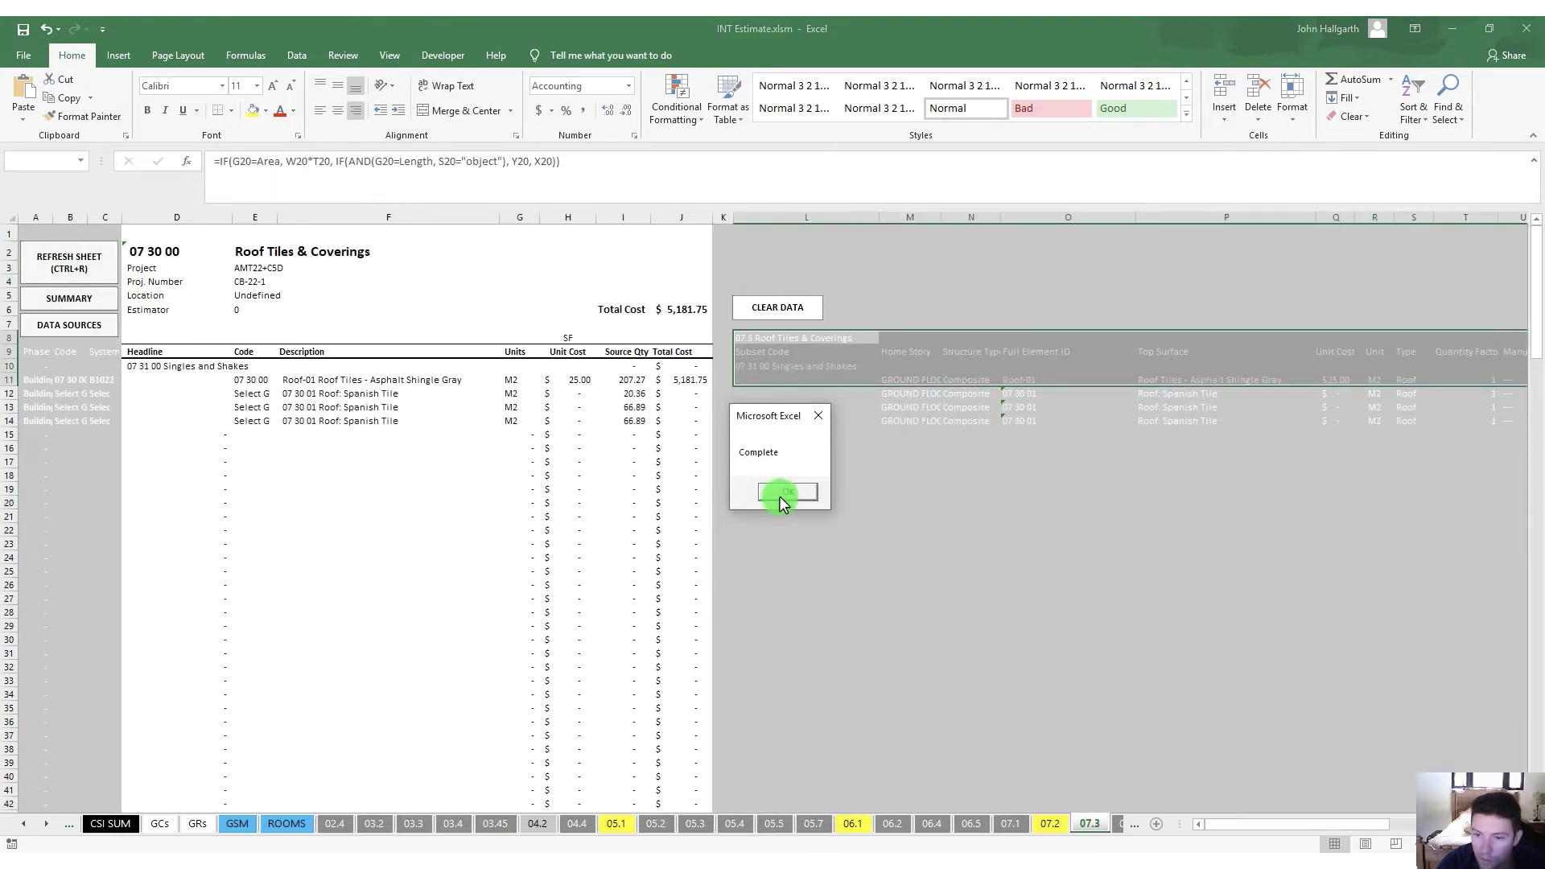
click(787, 493)
drag(251, 396, 565, 427)
click(762, 309)
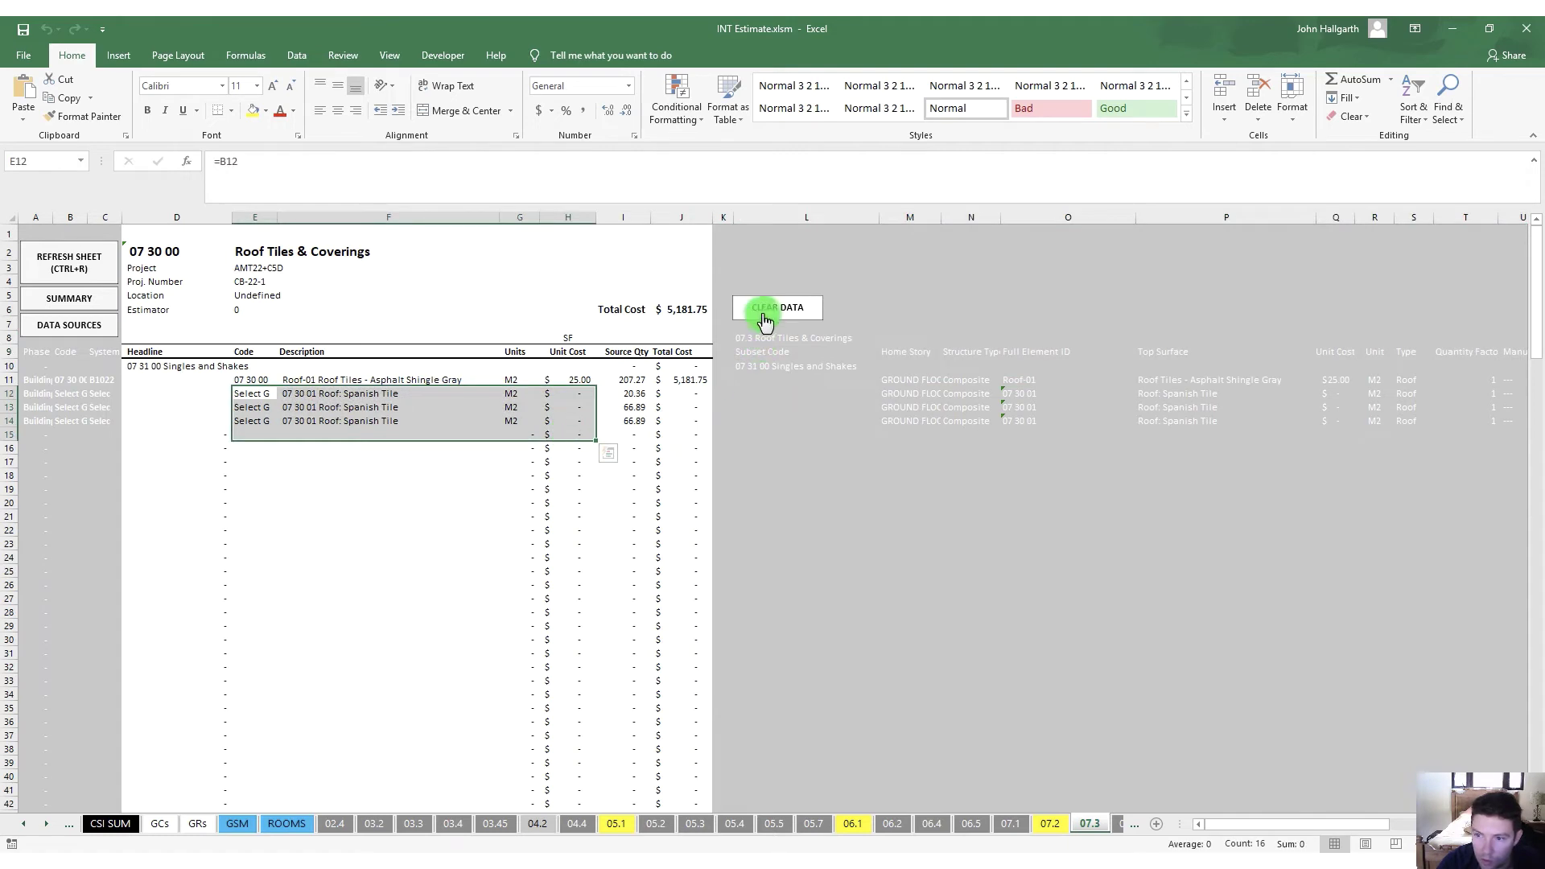
key(ctrl+r)
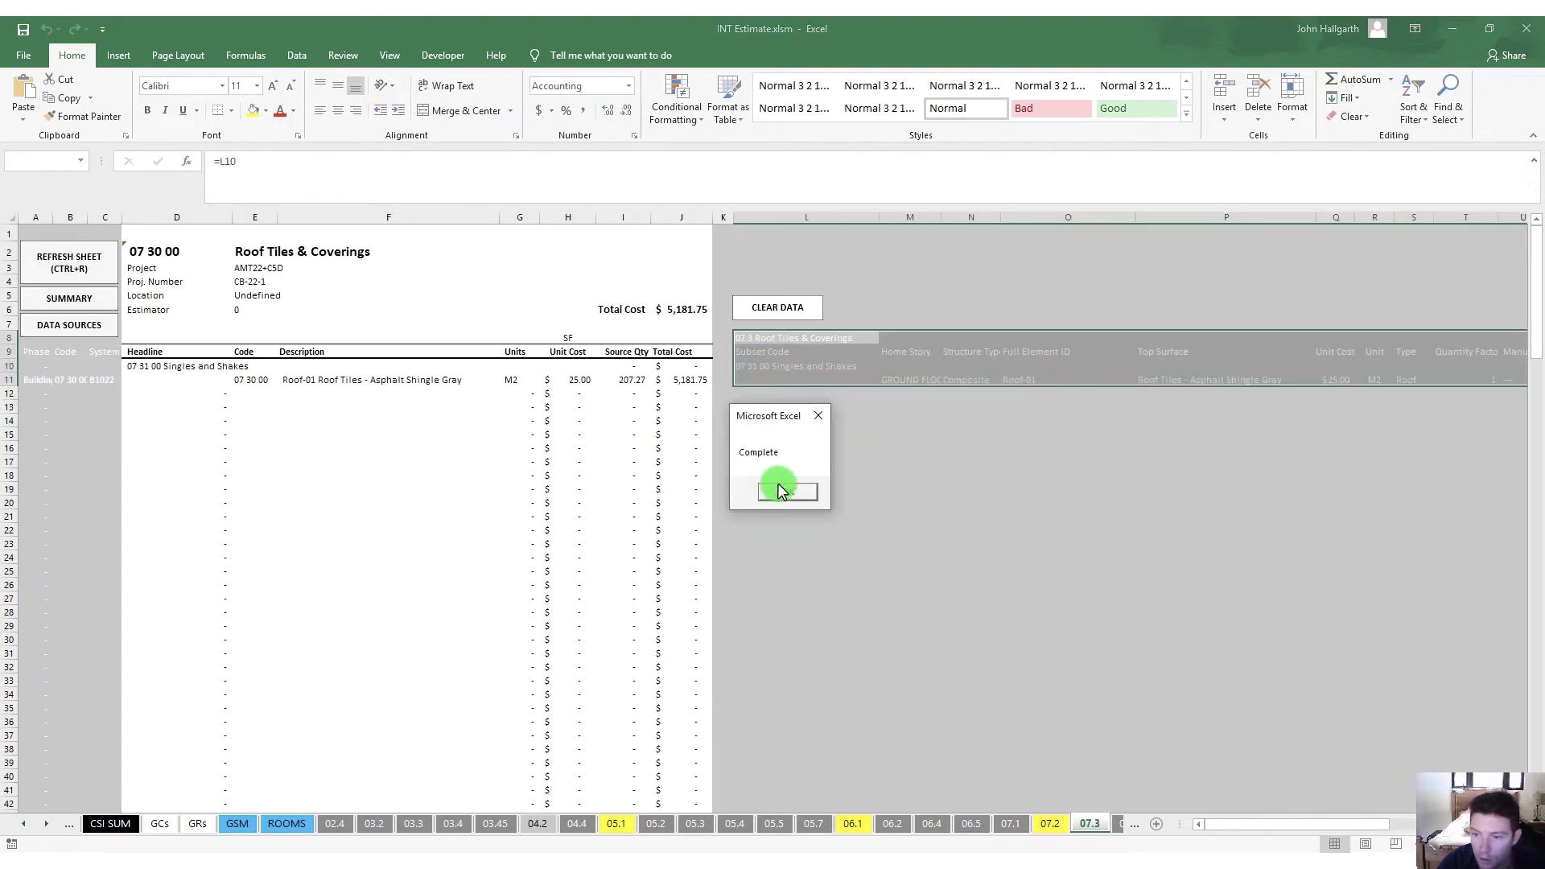
click(785, 492)
click(636, 528)
Check the Unit Cost in H11, the Roof-01 description in F11, and the F21 formula
click(583, 379)
click(441, 511)
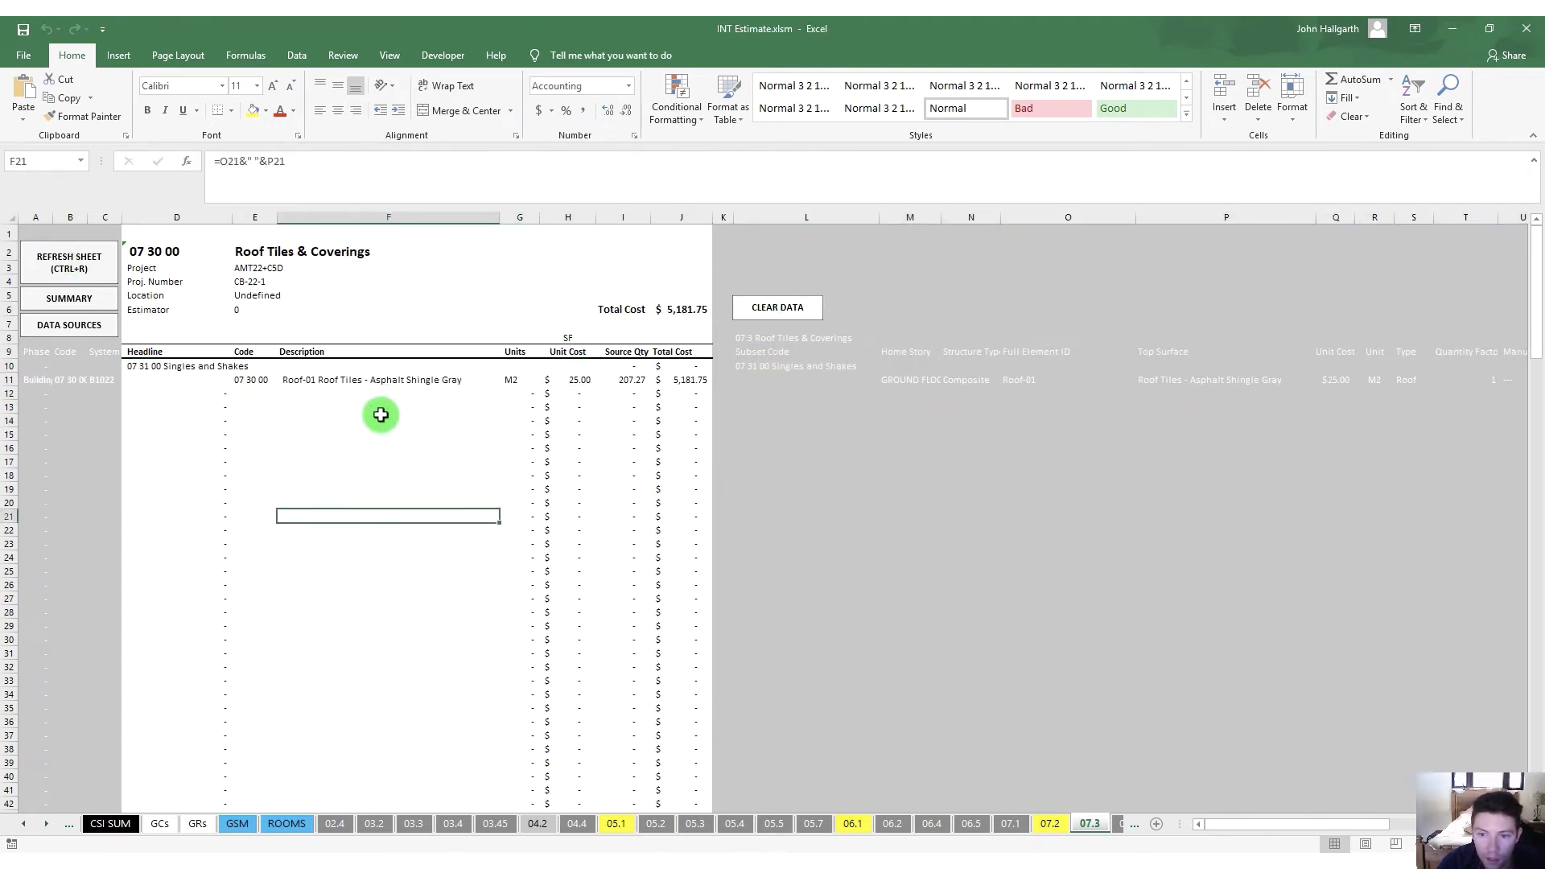
click(402, 383)
click(572, 381)
click(503, 377)
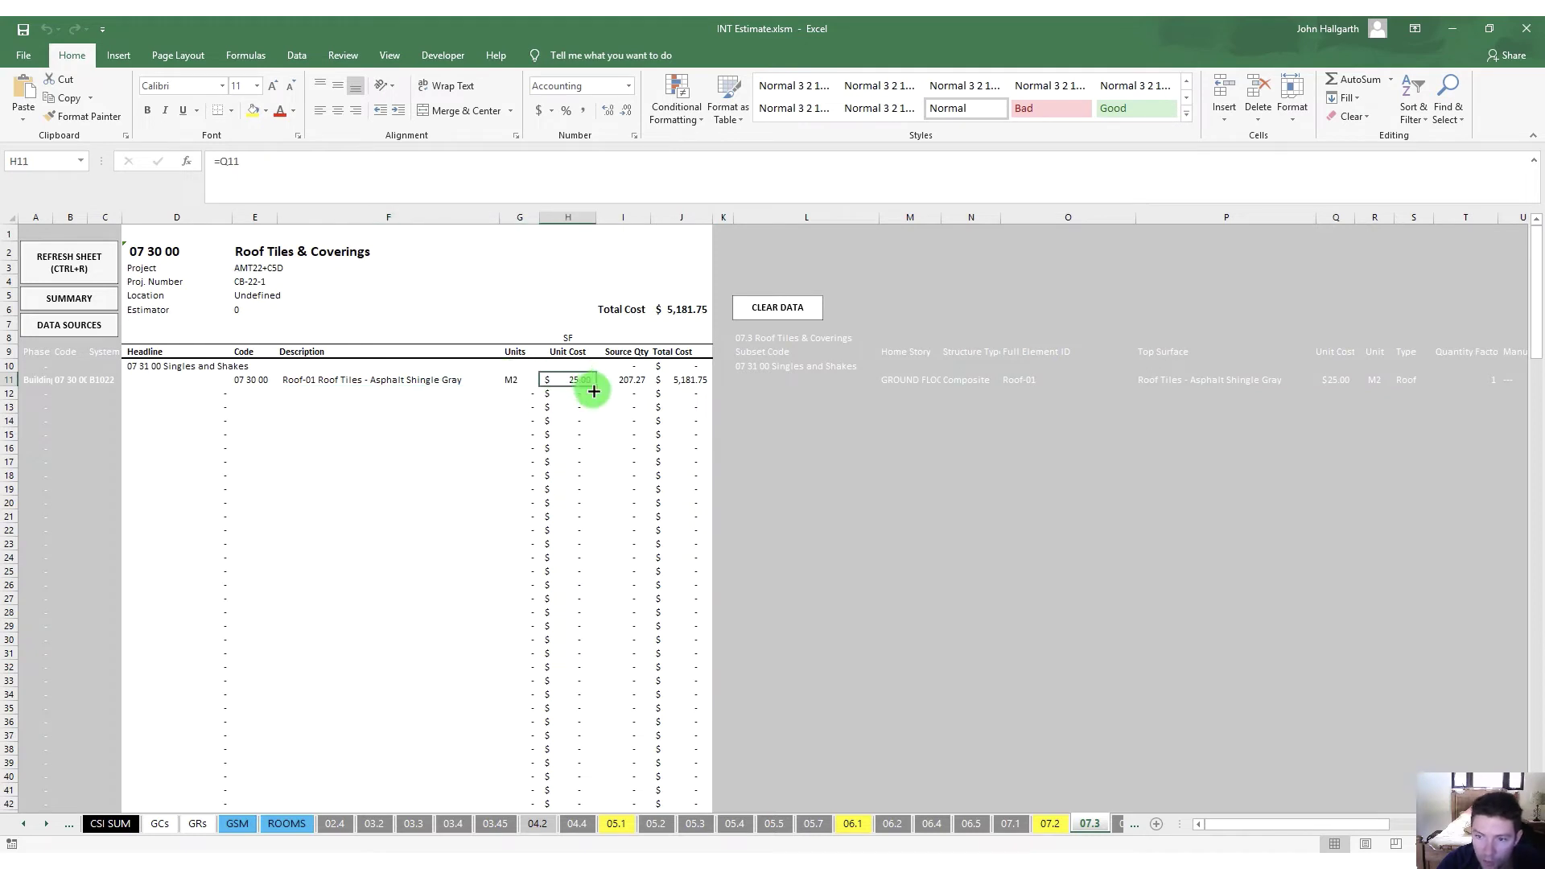
click(555, 381)
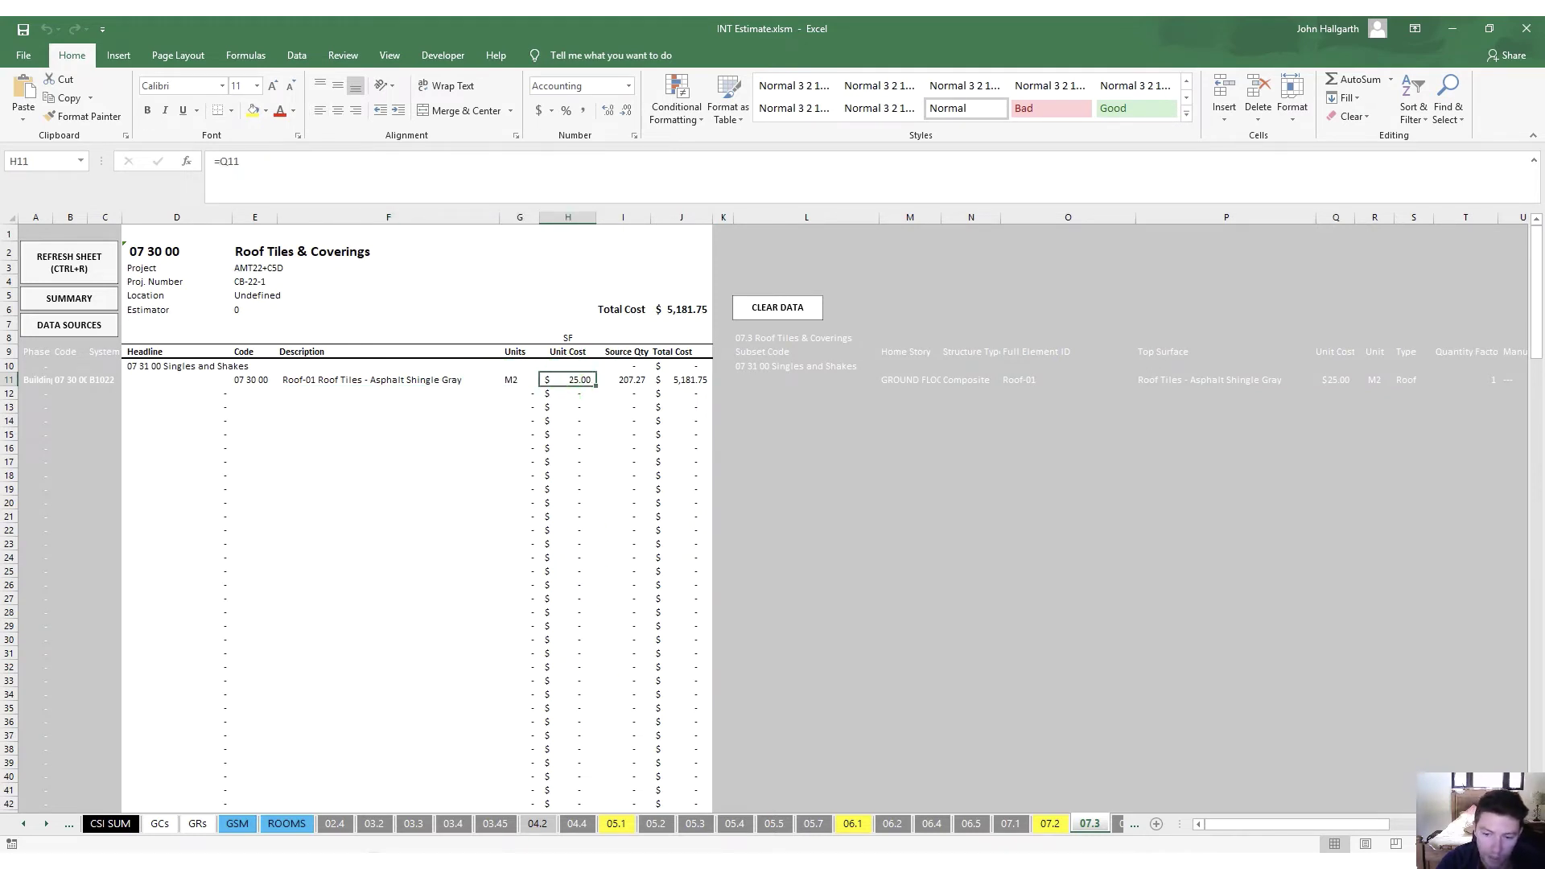
Bring the ArchiCAD window forward, showing the EST 08.4 Storefront & Curtainwall schedule
mouse_move(373, 863)
click(457, 803)
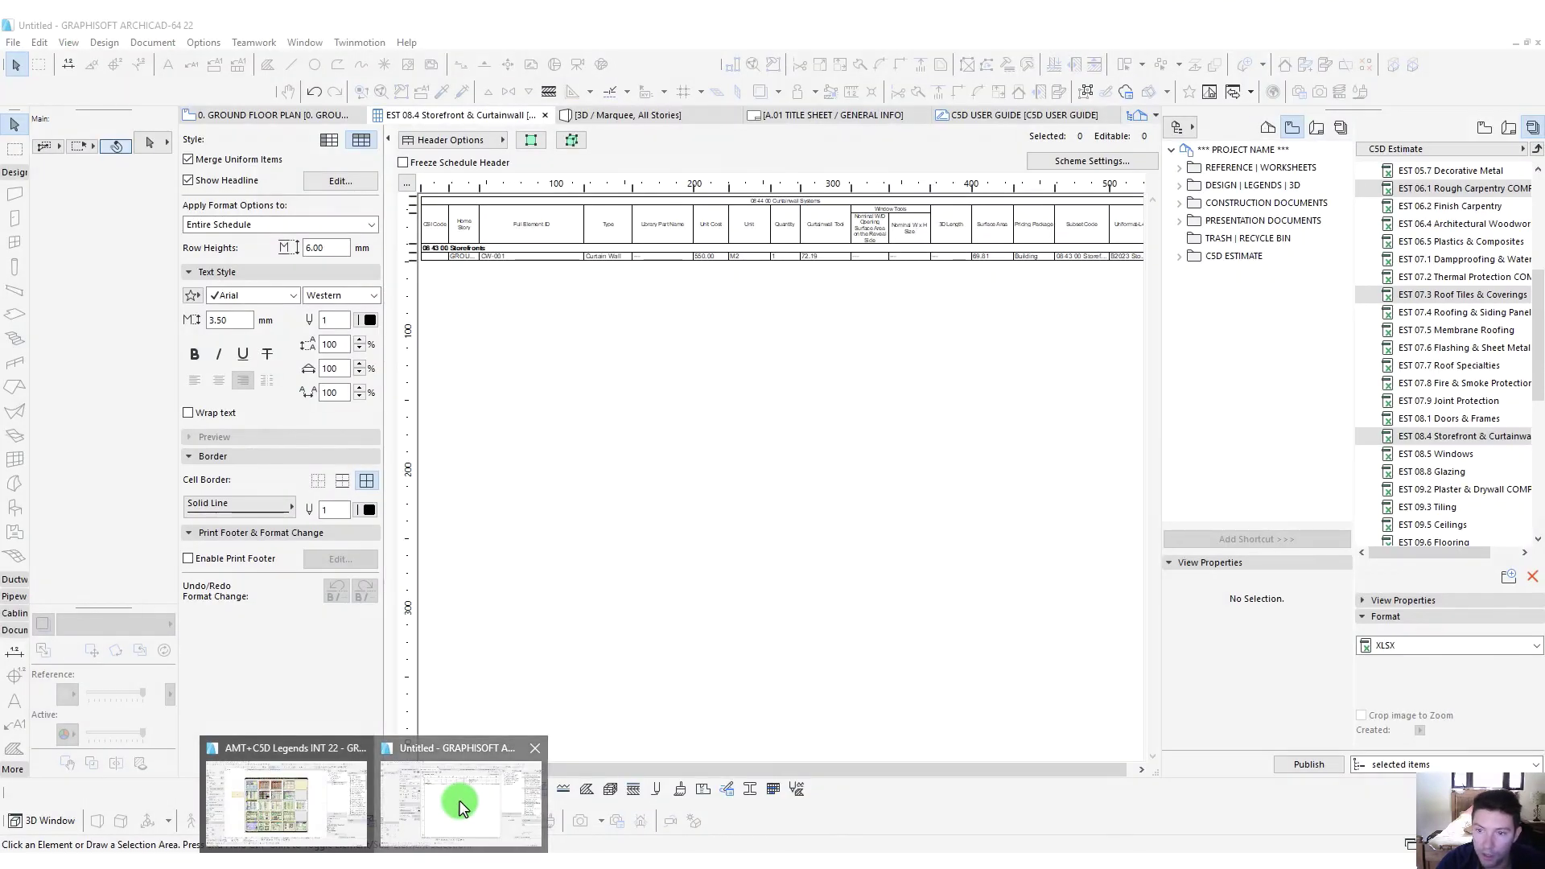
scroll(1480, 474, down, 2)
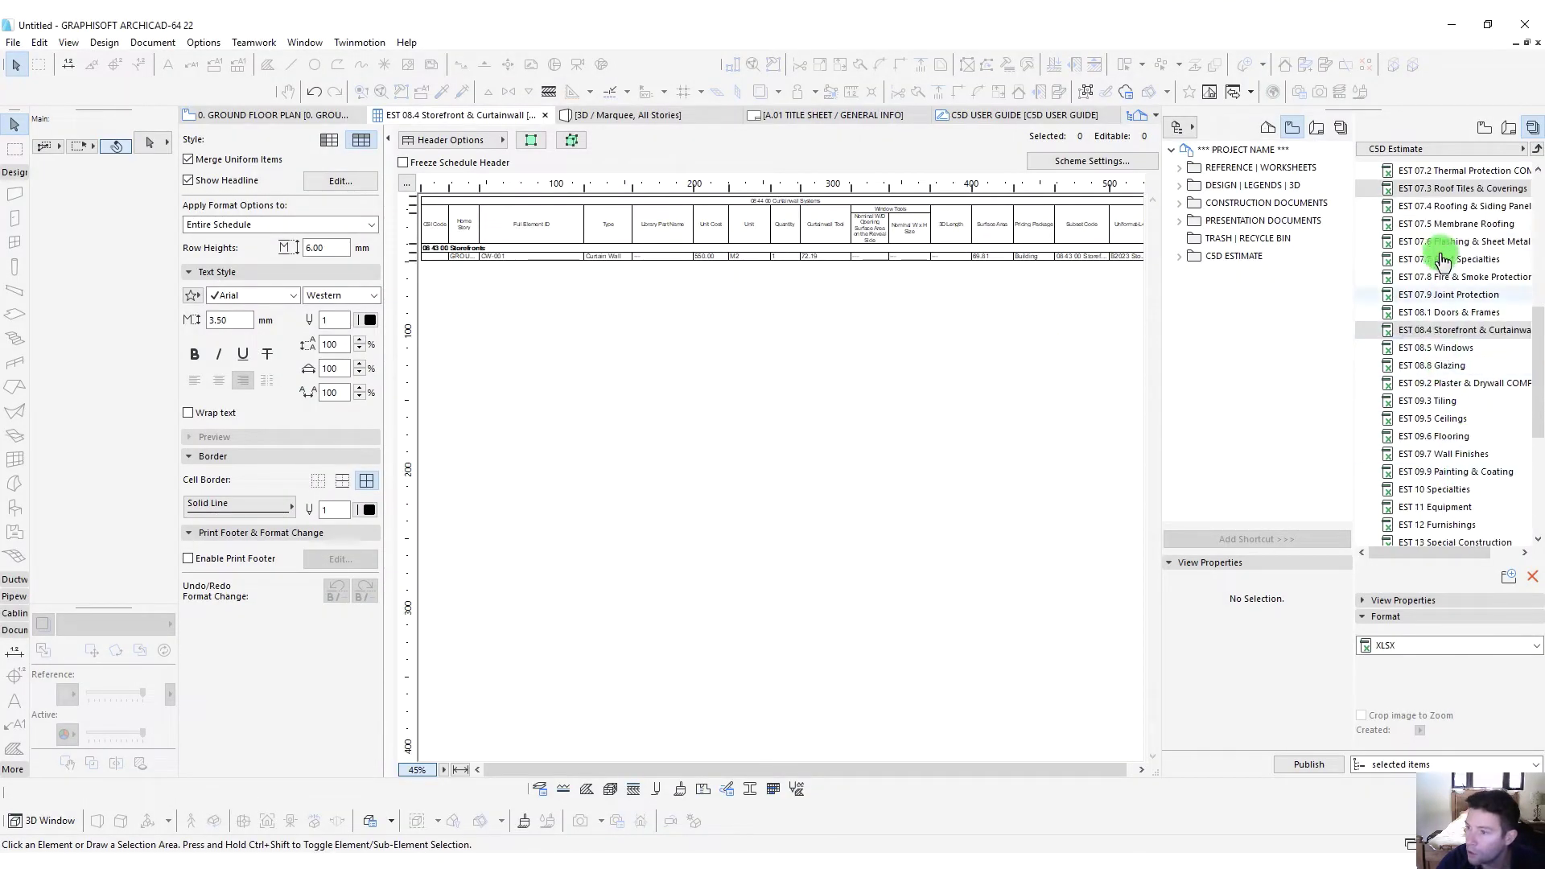
Open the EST 07.3 Roof Tiles schedule and select Roof-01 to view its full property list
double_click(1443, 191)
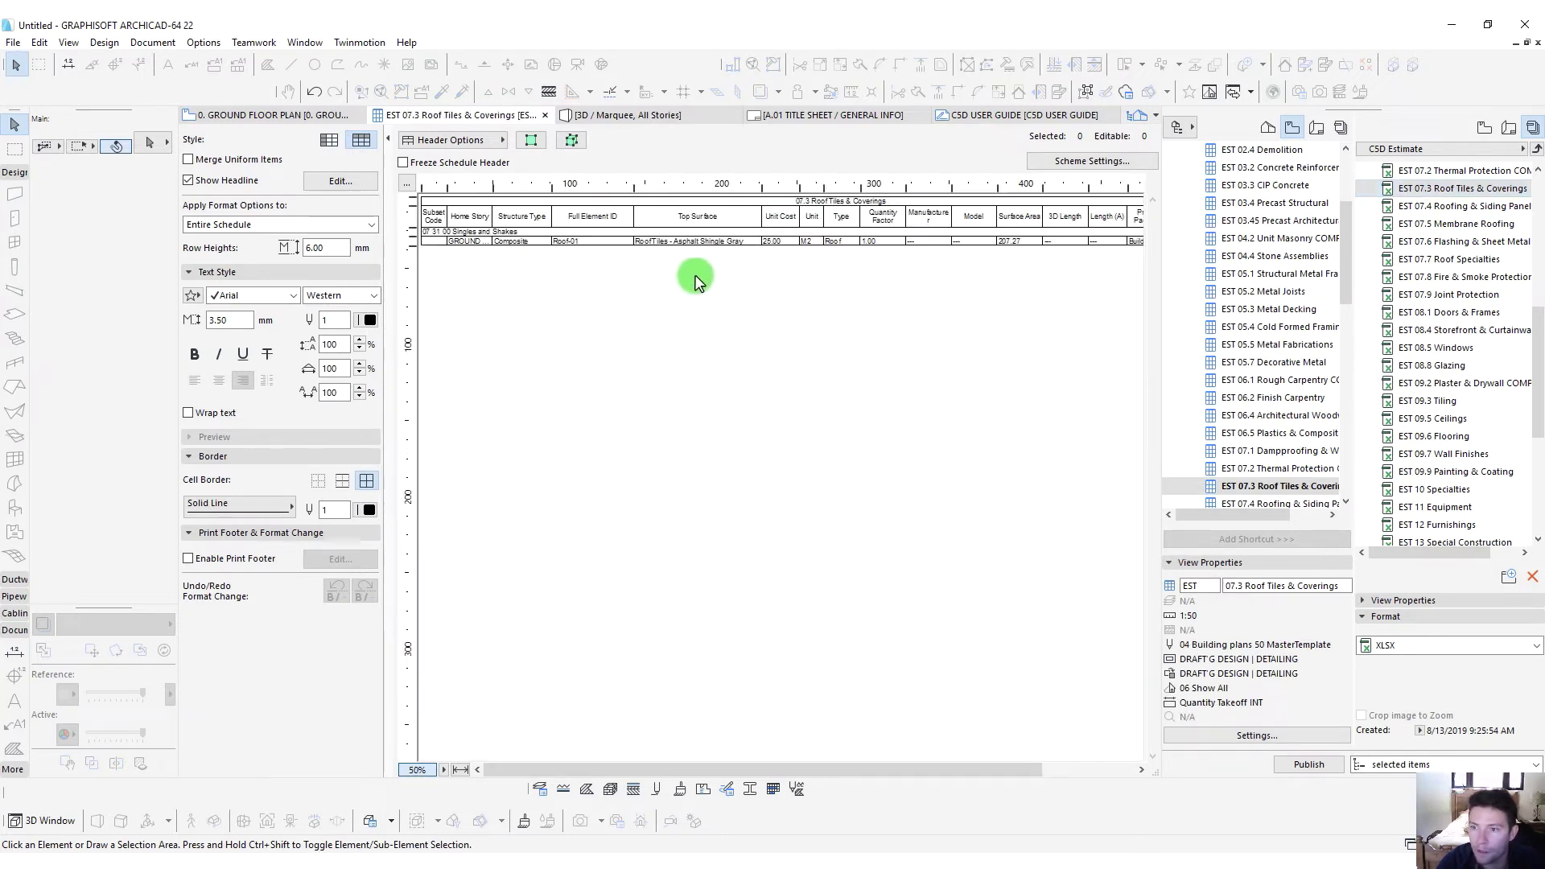
click(780, 242)
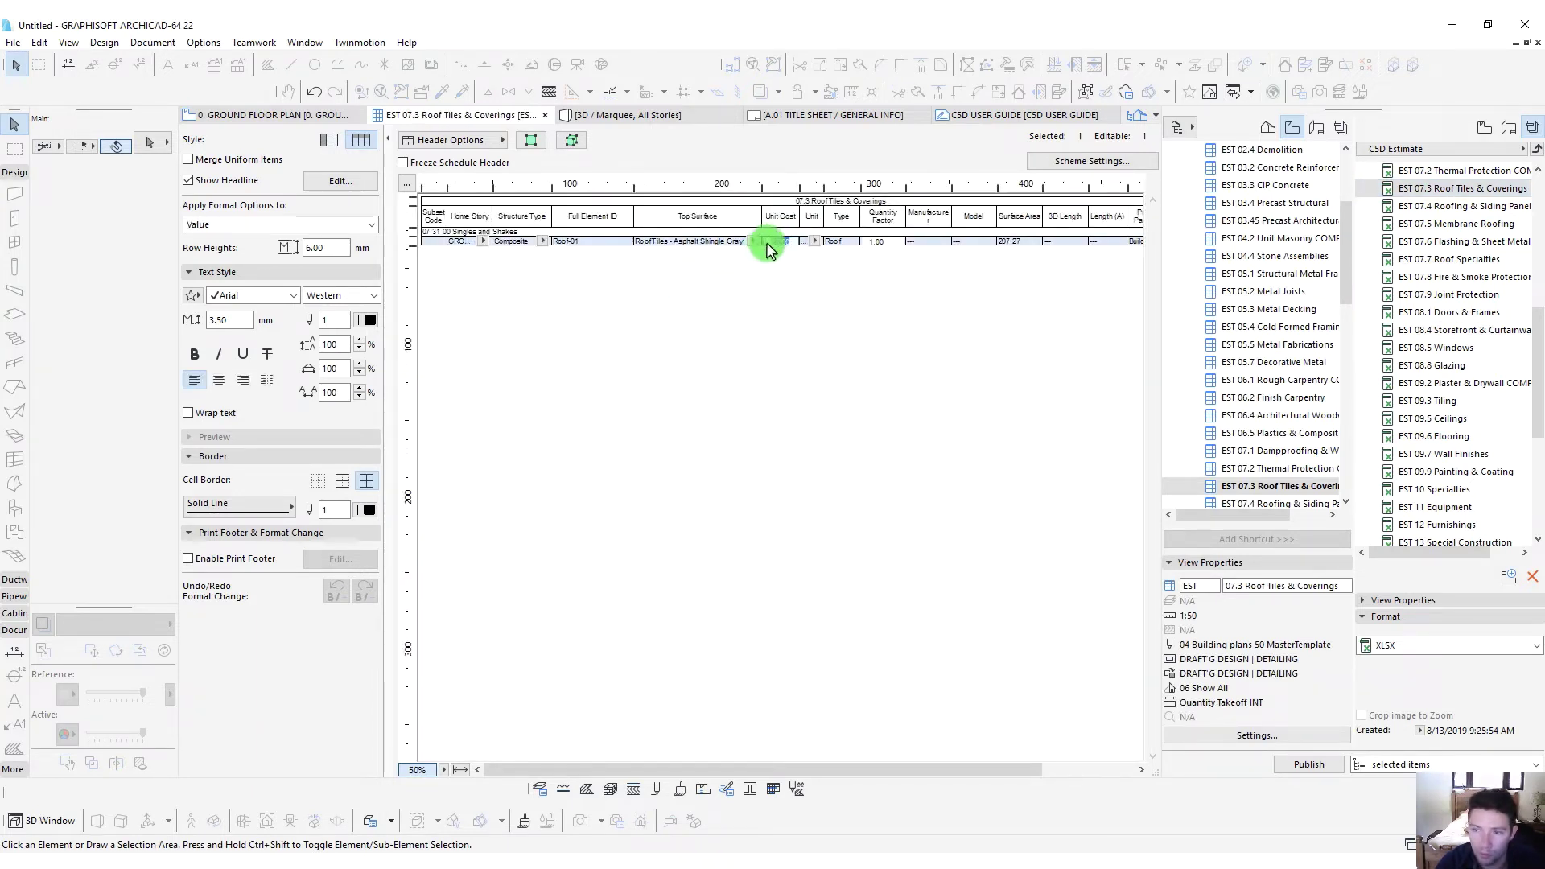
click(695, 281)
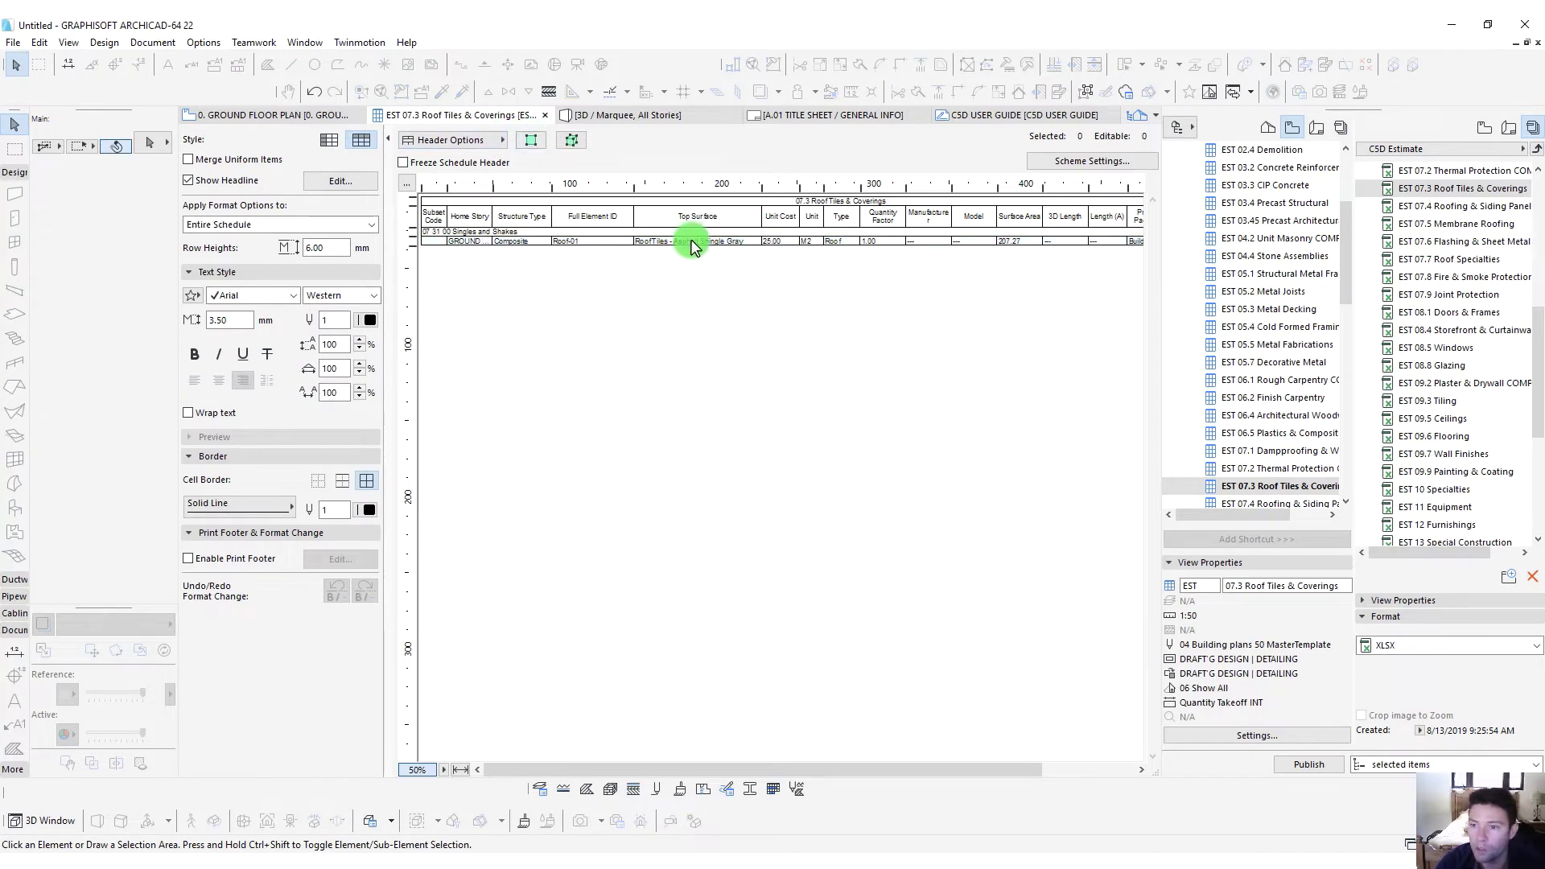
click(693, 242)
click(530, 141)
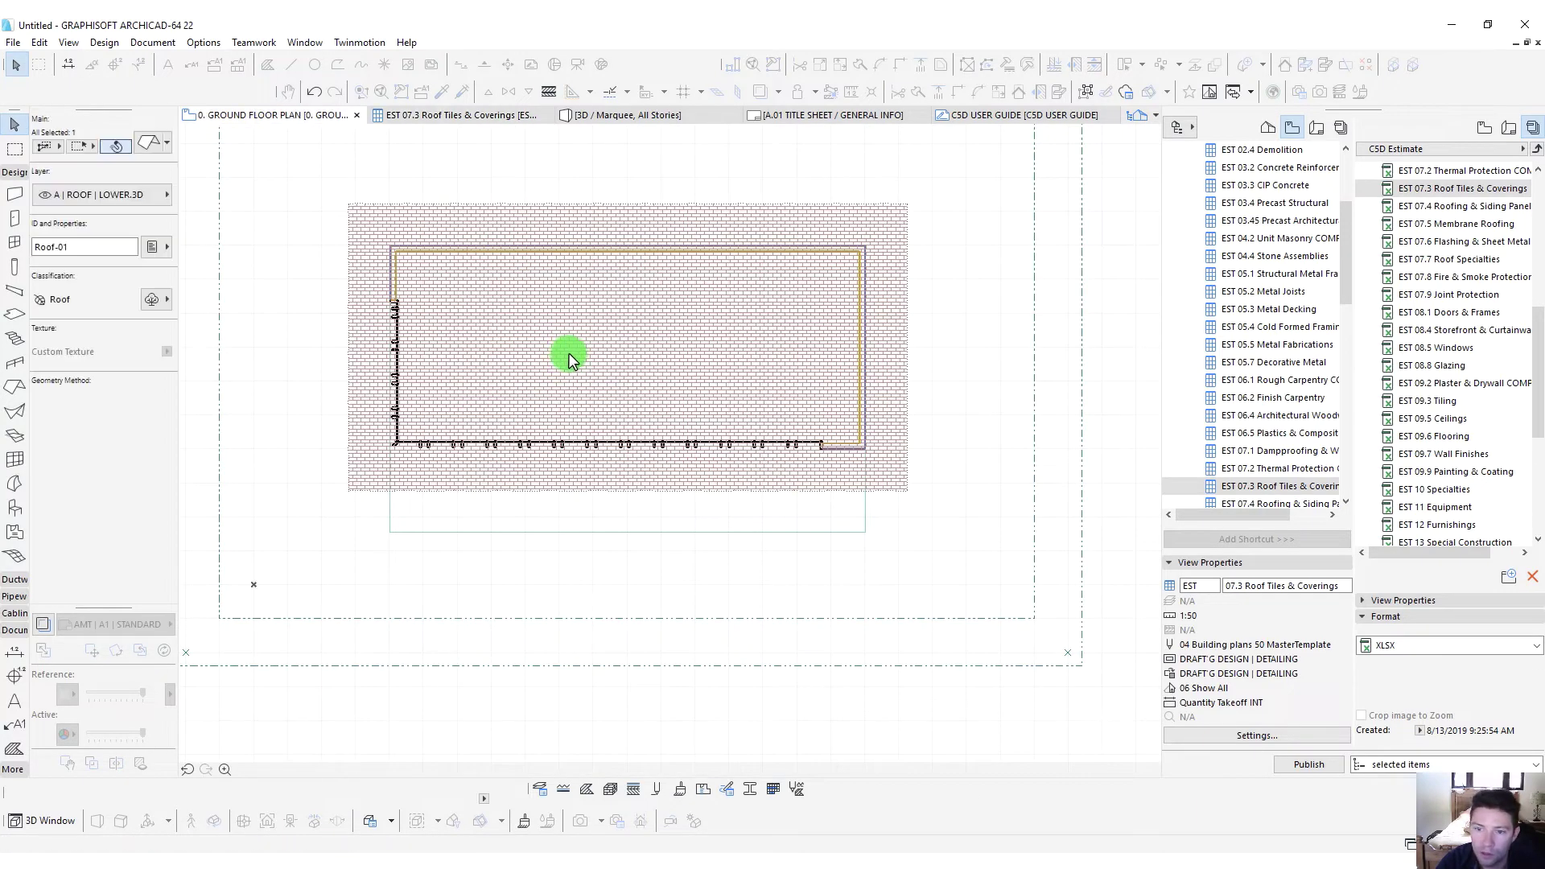
click(153, 246)
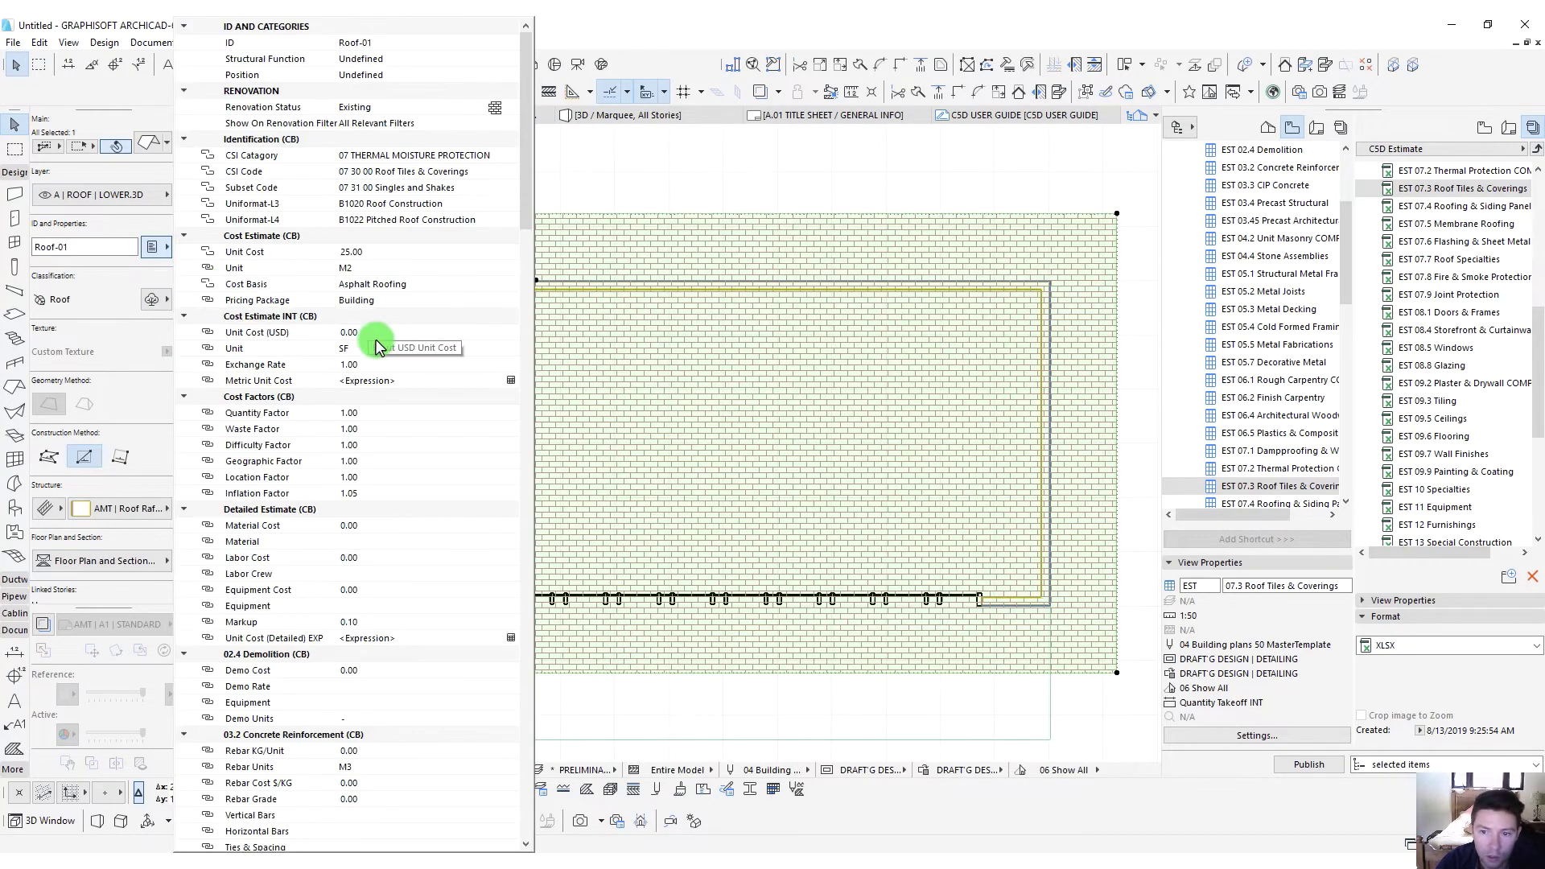
Set the roof's Unit Cost (USD) to 8.00 and its Unit Cost to 85.00, then deselect it
click(352, 333)
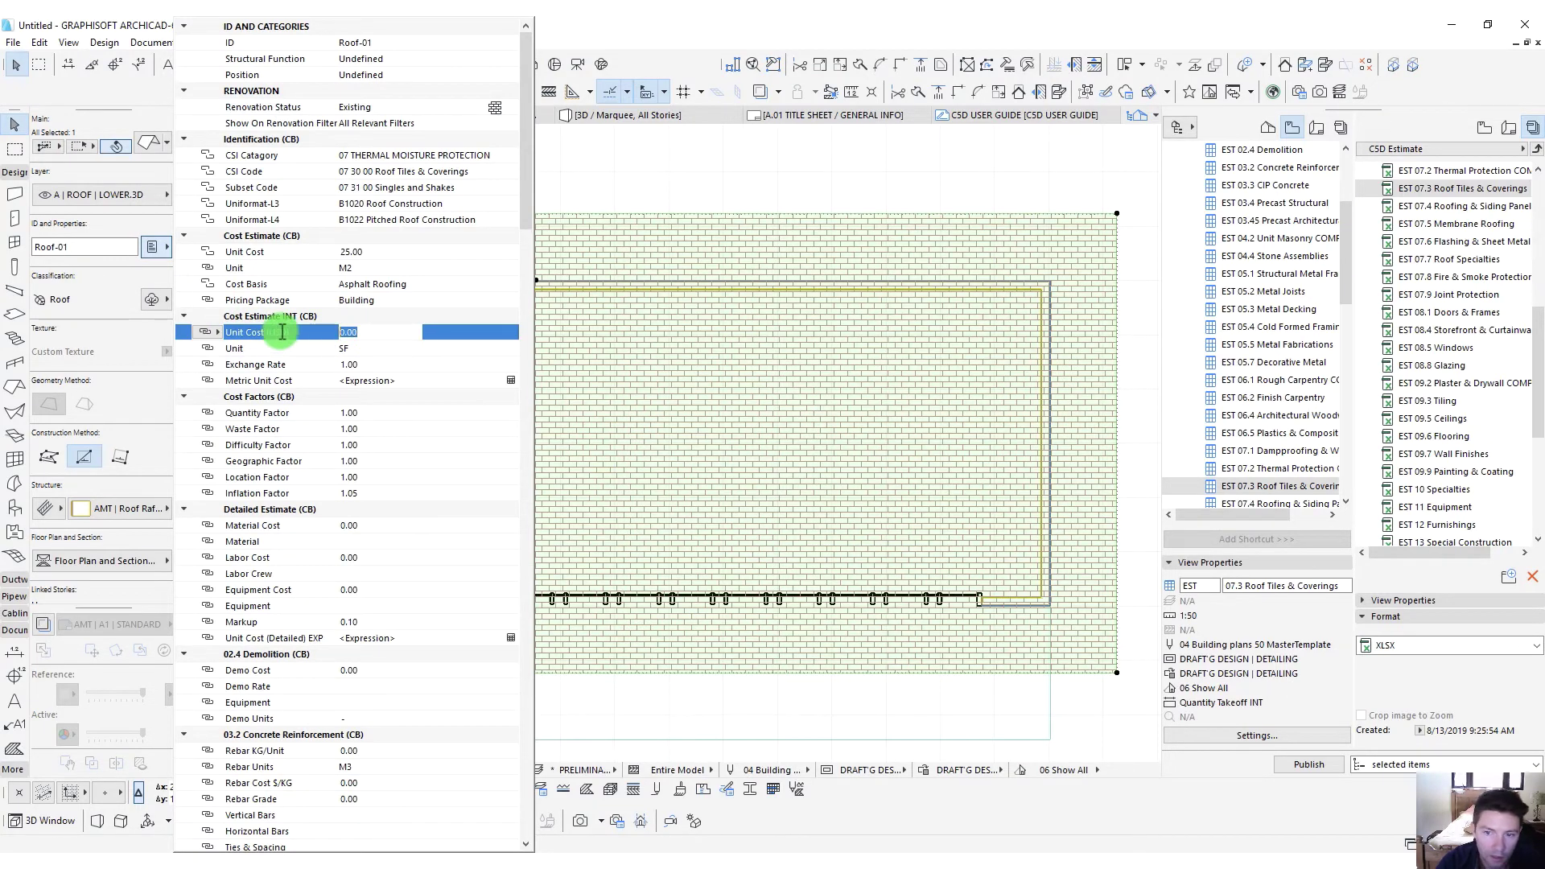
text(8)
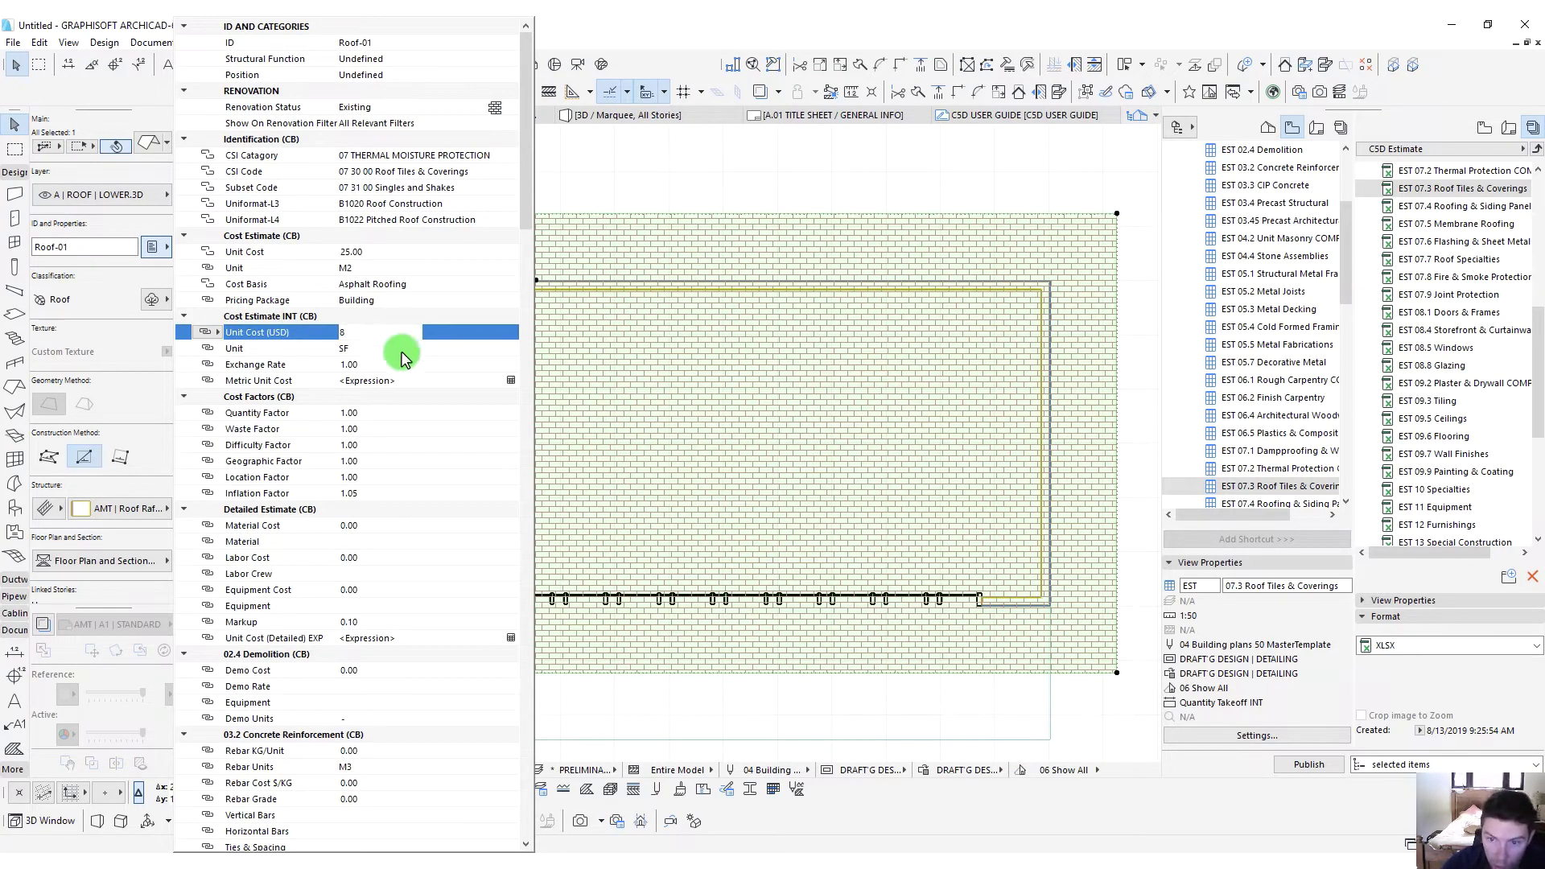
key(Return)
click(505, 379)
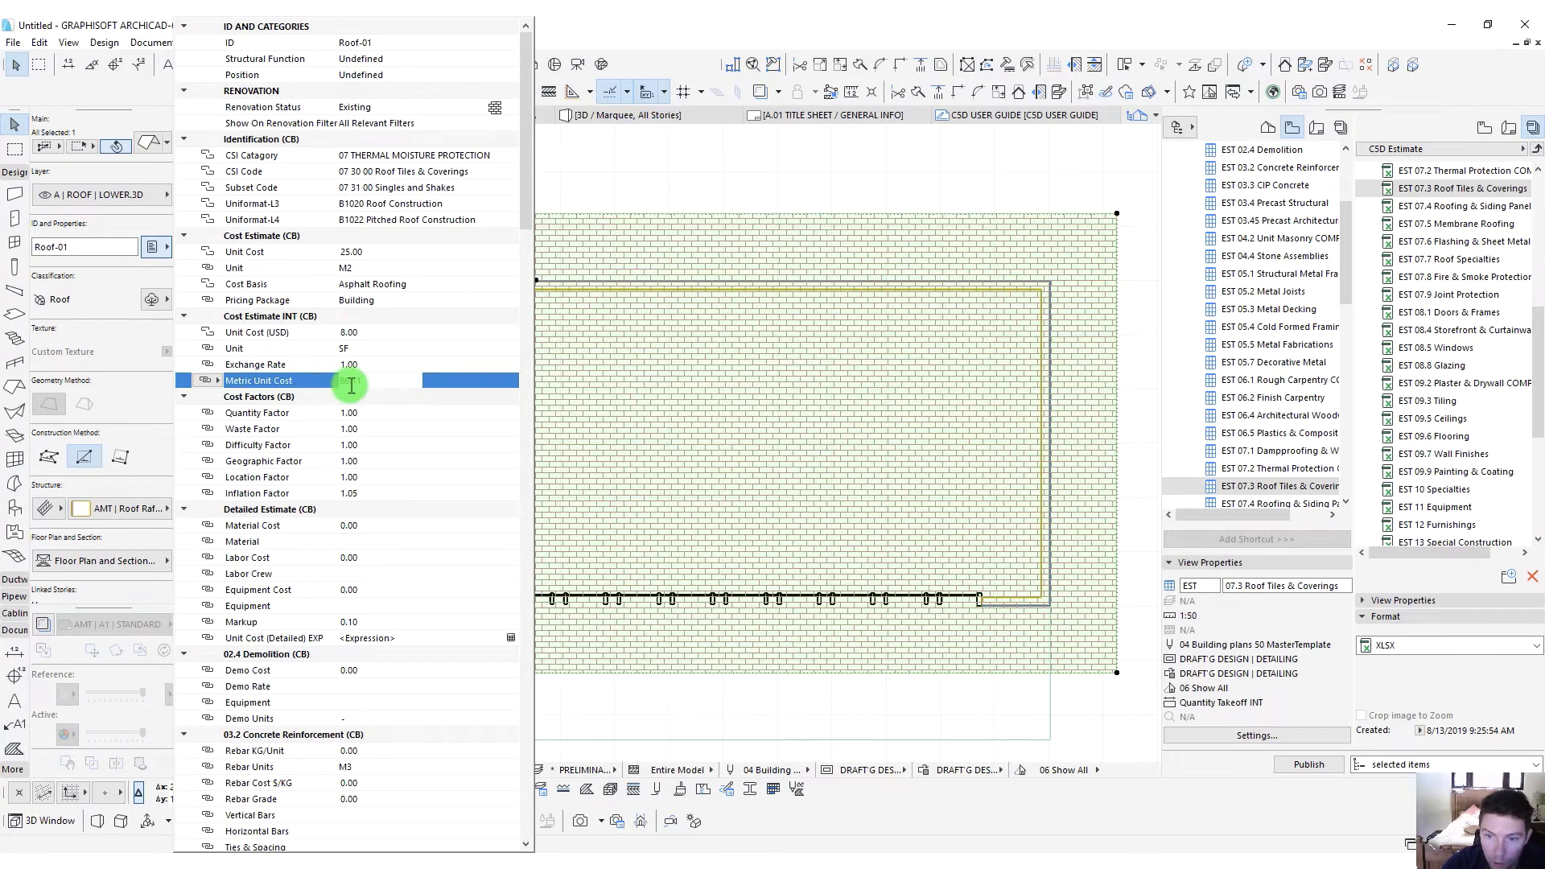
click(372, 251)
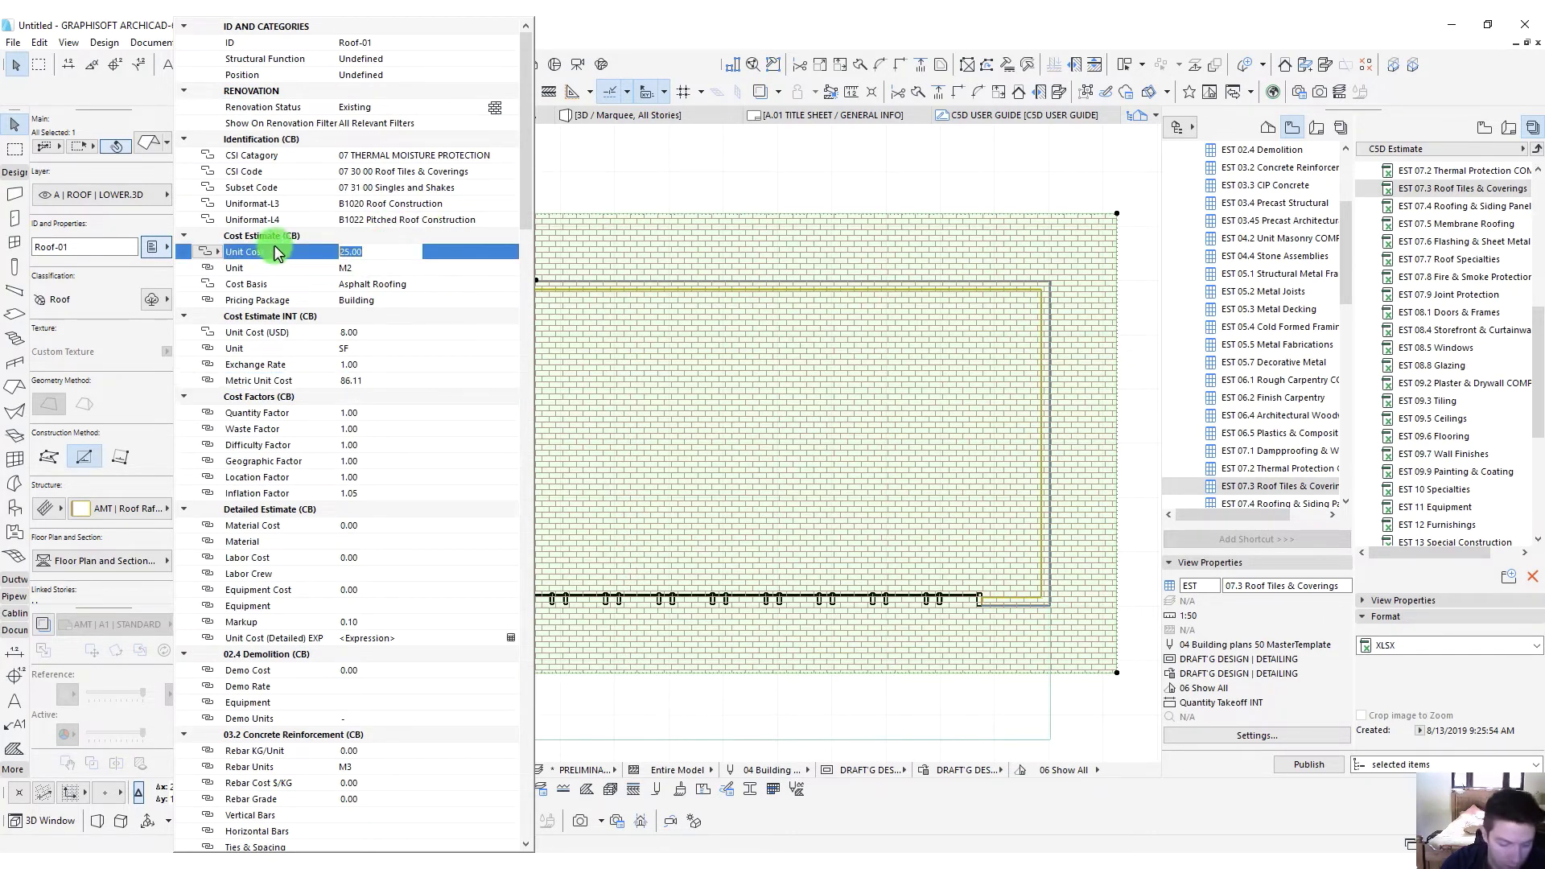
text(85)
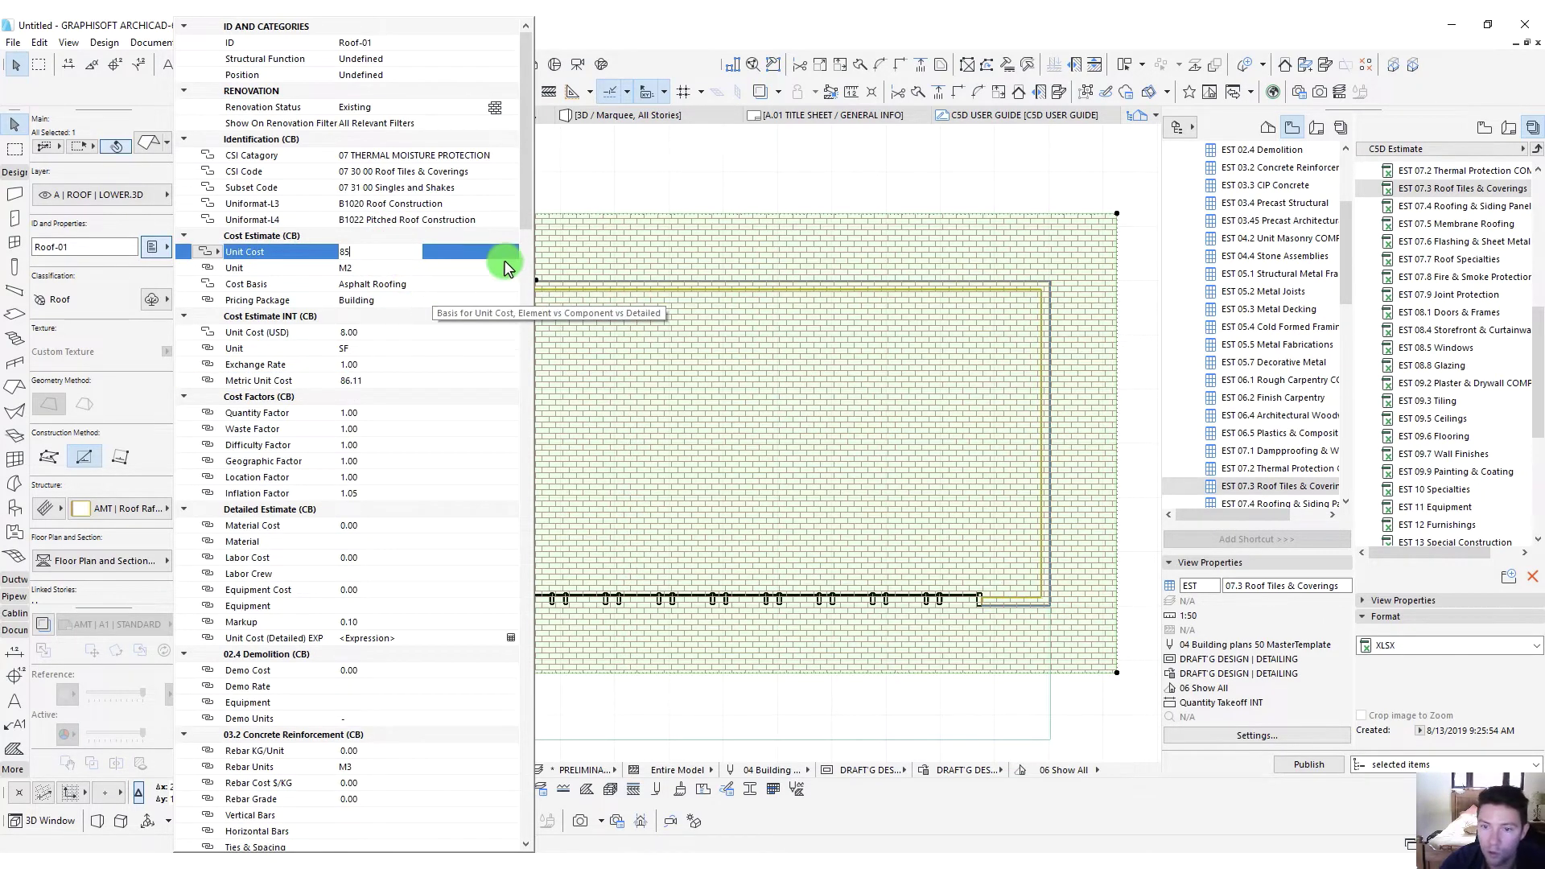
key(Return)
click(666, 300)
click(636, 187)
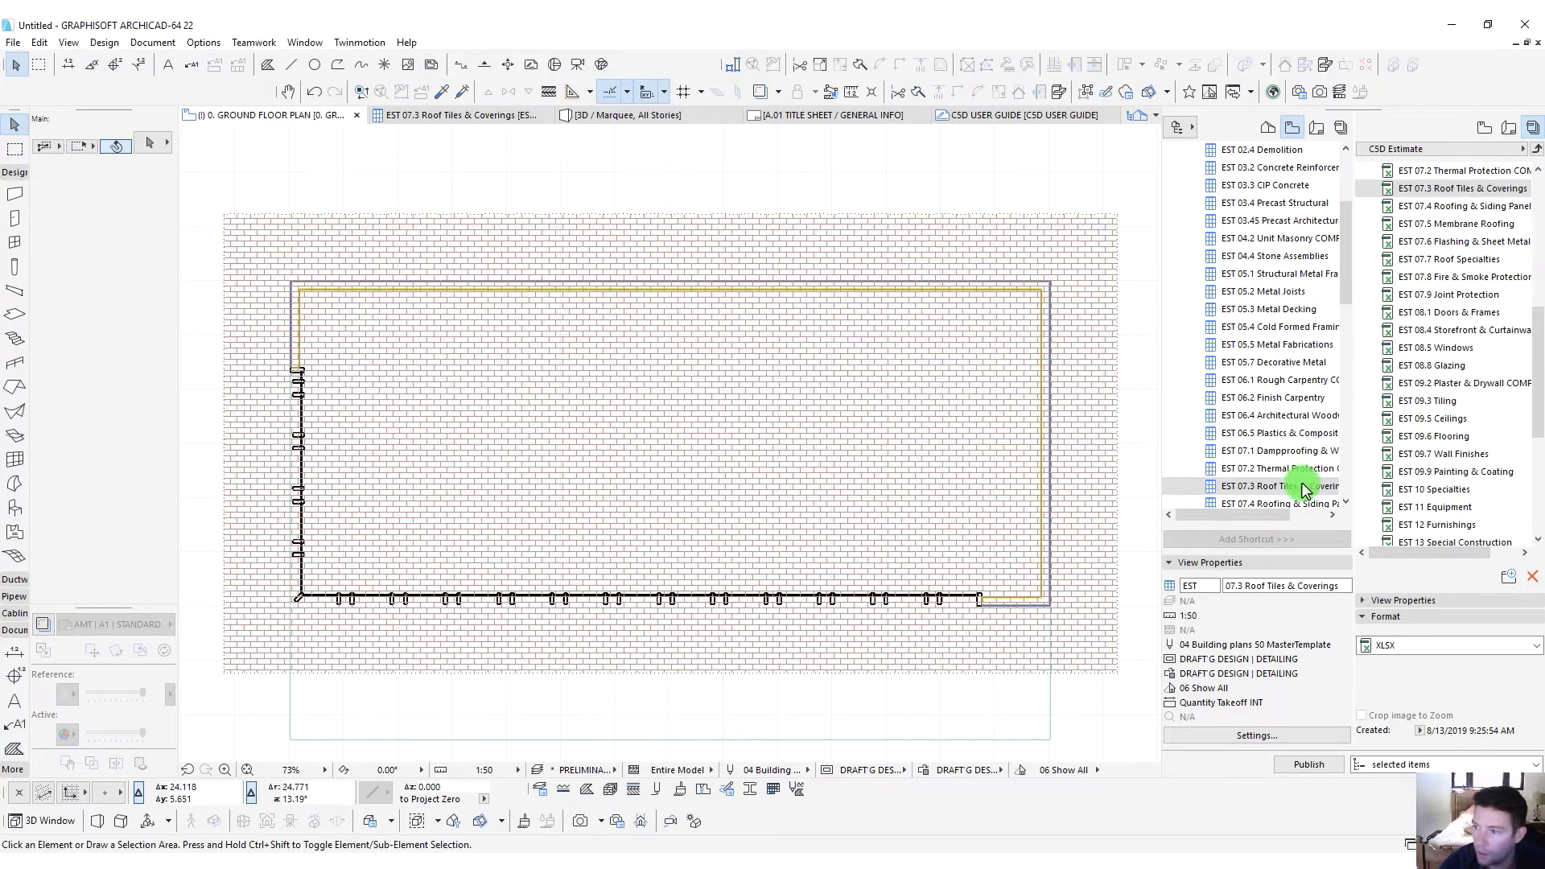
Publish the roof tiles estimate to XLSX and refresh the 07.3 sheet in the INT Estimate workbook
click(1309, 765)
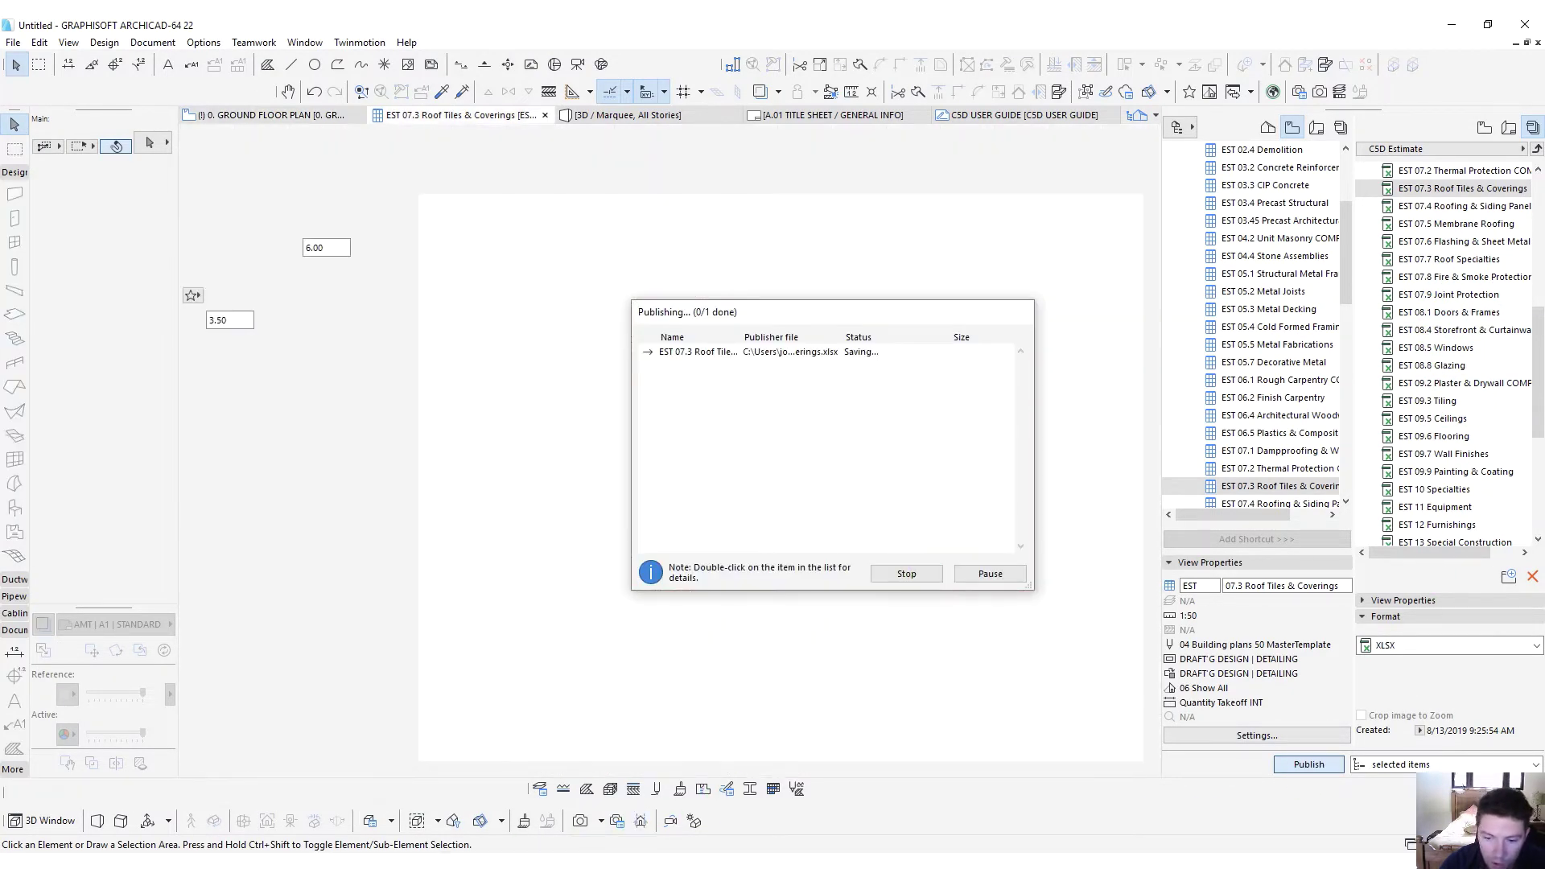
click(447, 853)
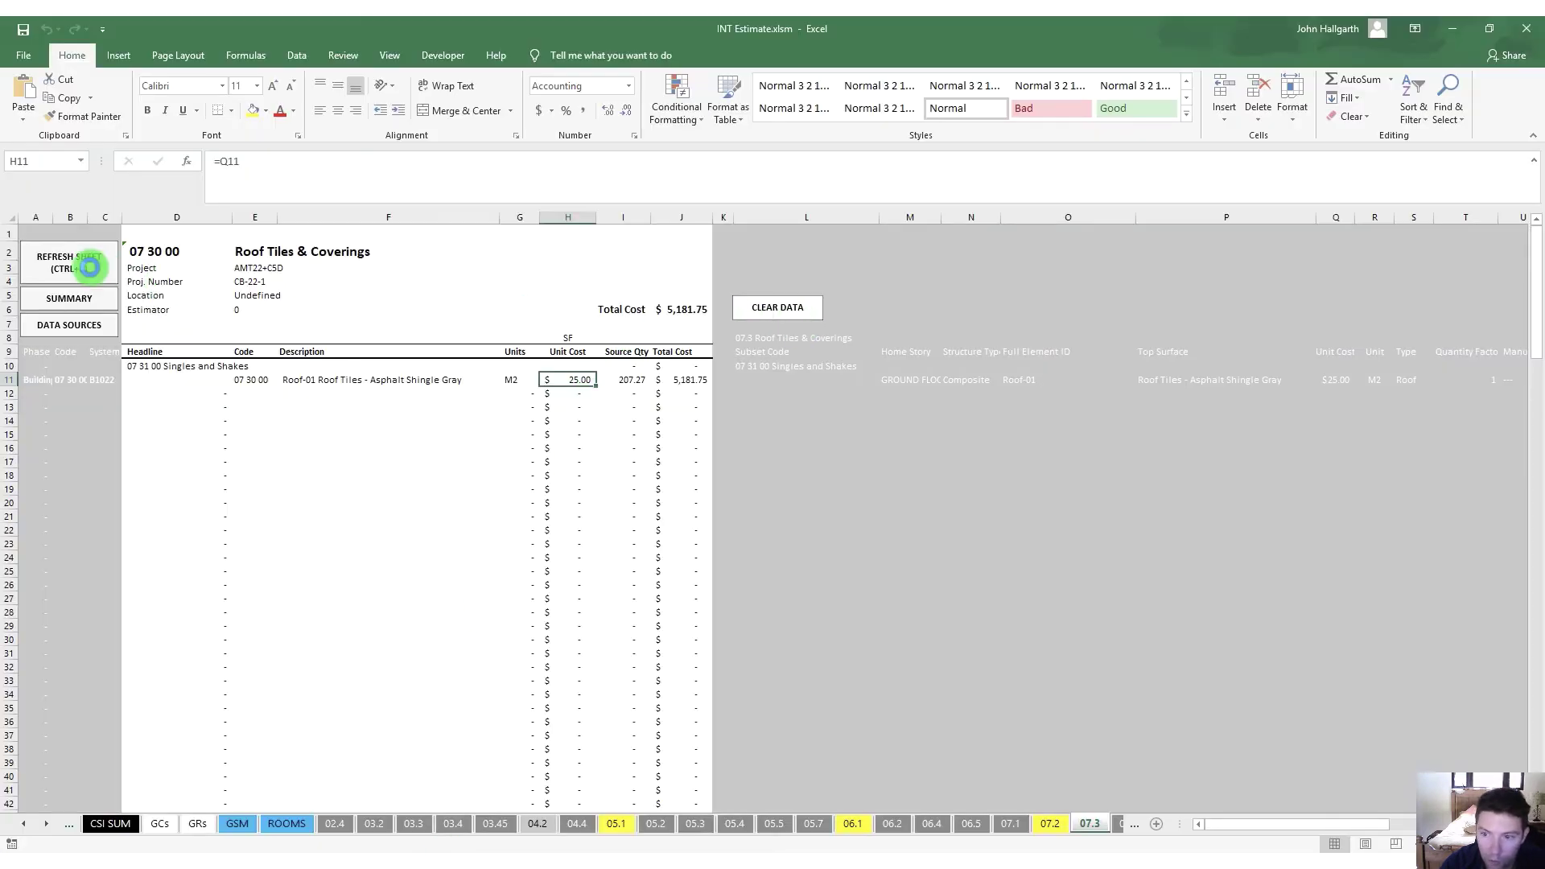
click(90, 267)
click(769, 494)
click(85, 257)
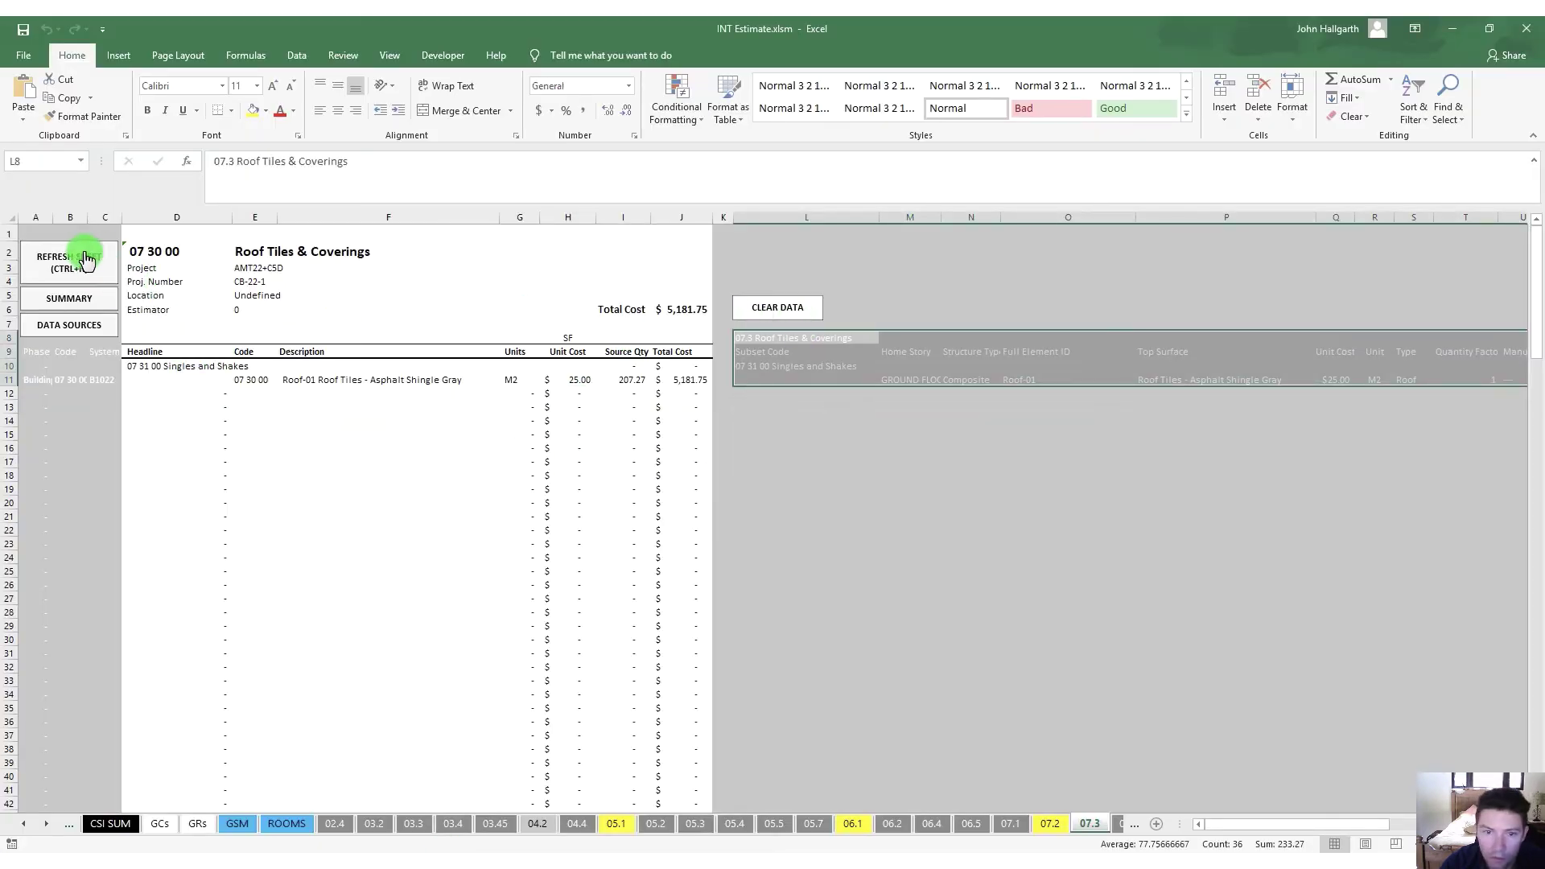
click(792, 493)
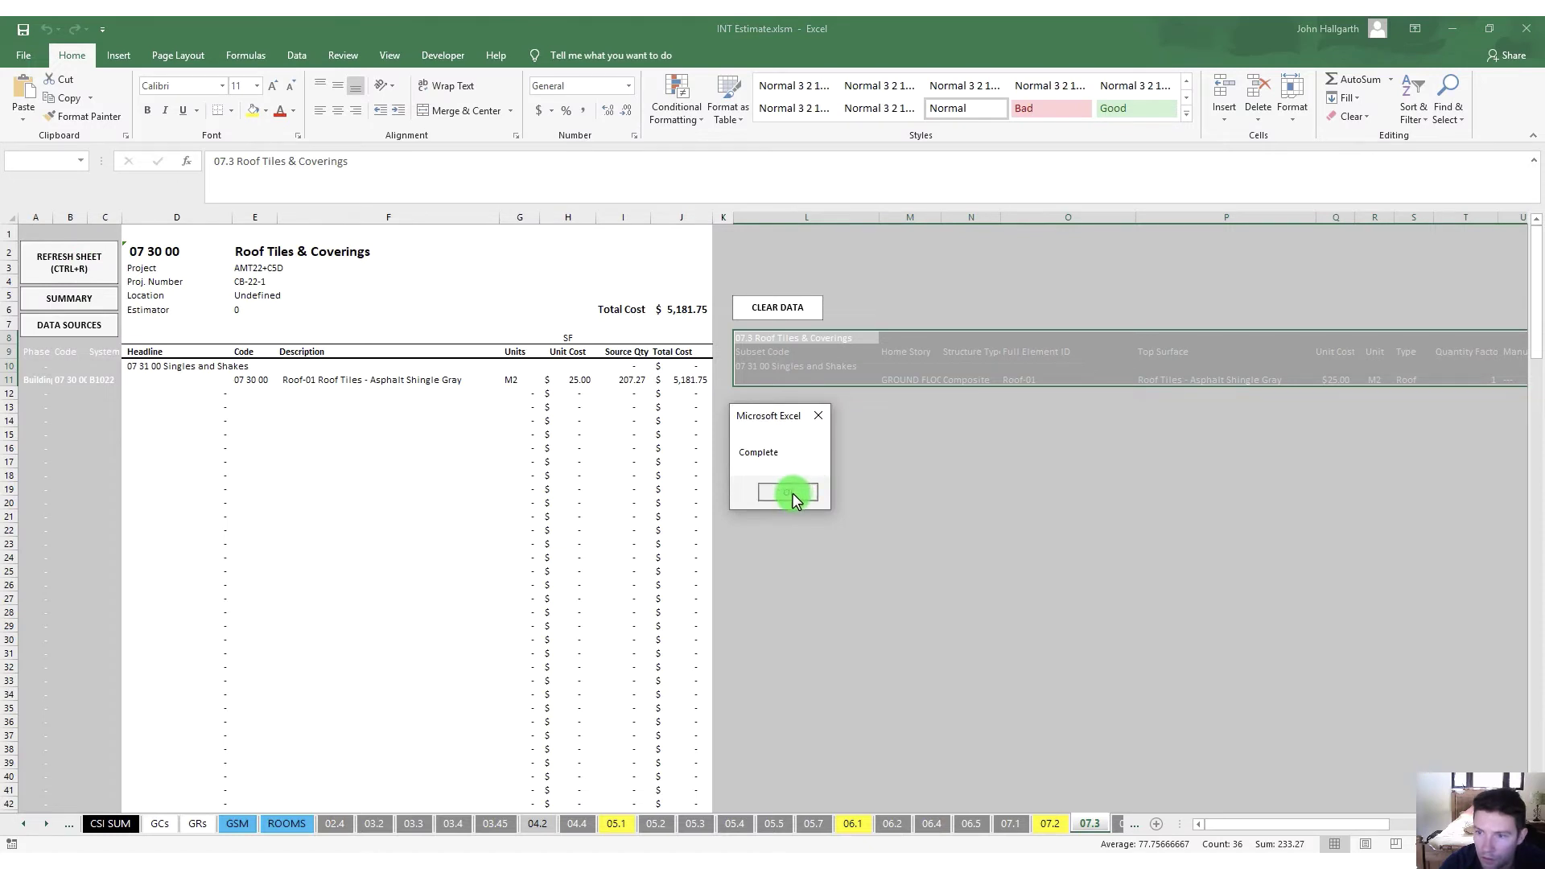
Back in ArchiCAD, republish the Roof Tiles & Coverings estimate to XLSX
mouse_move(374, 863)
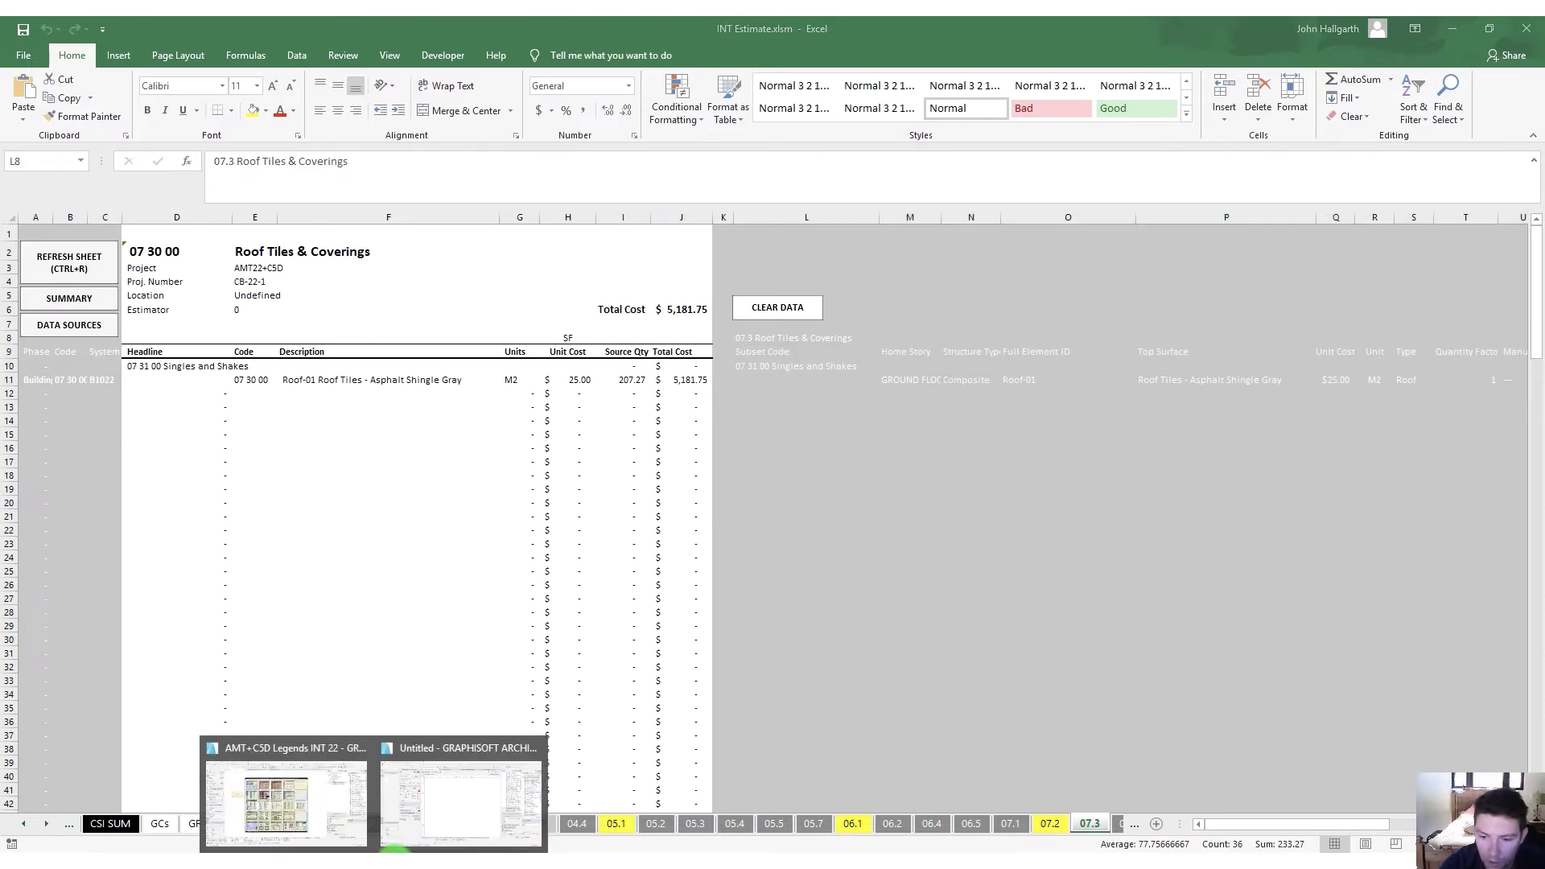
click(433, 829)
click(436, 831)
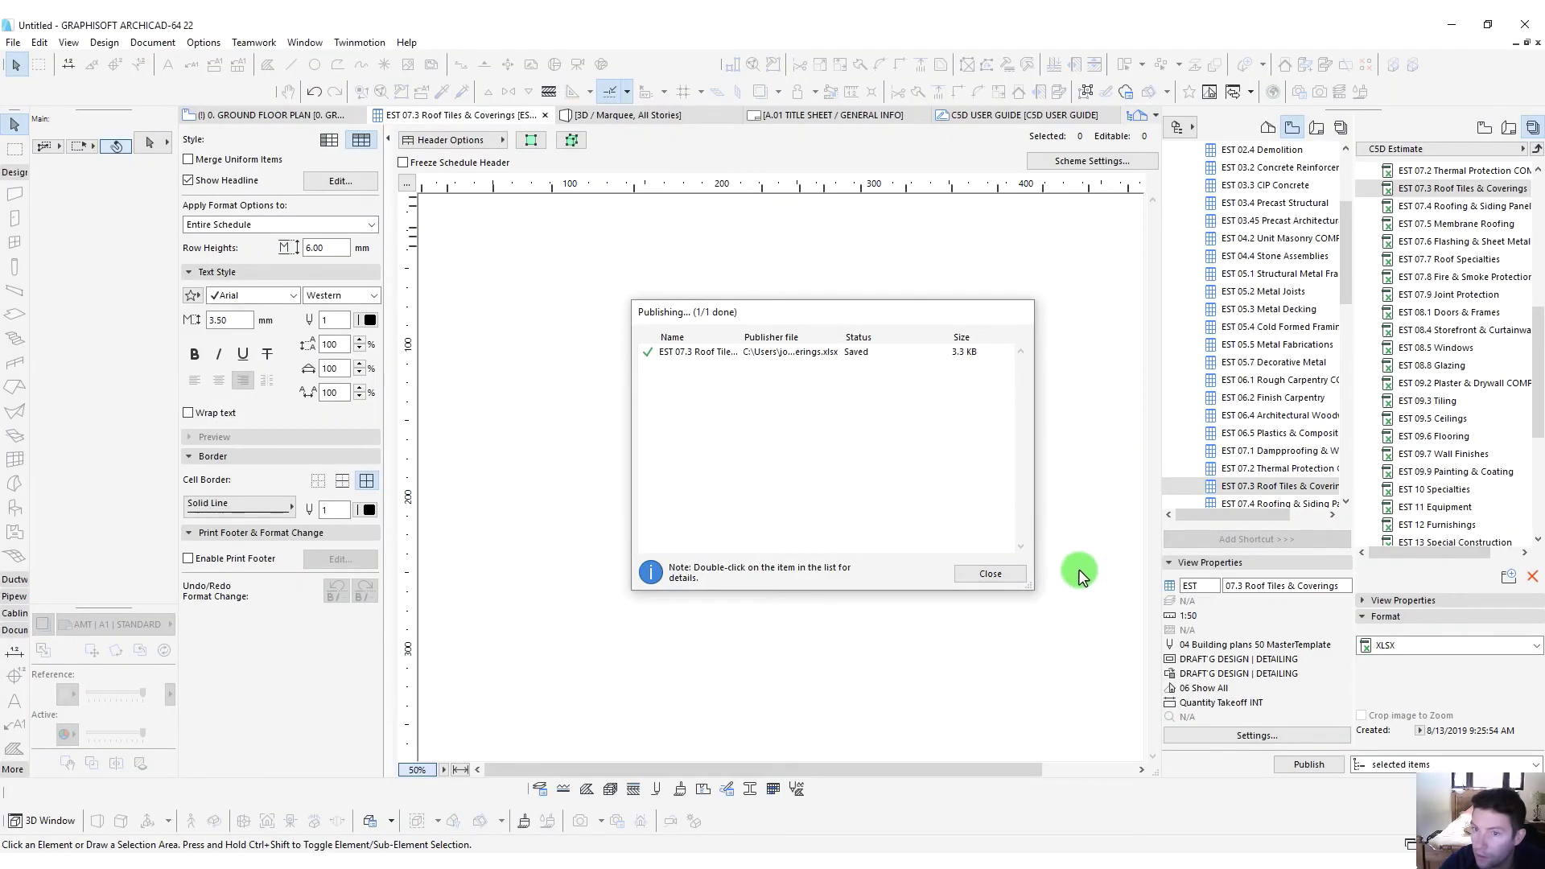
click(1004, 573)
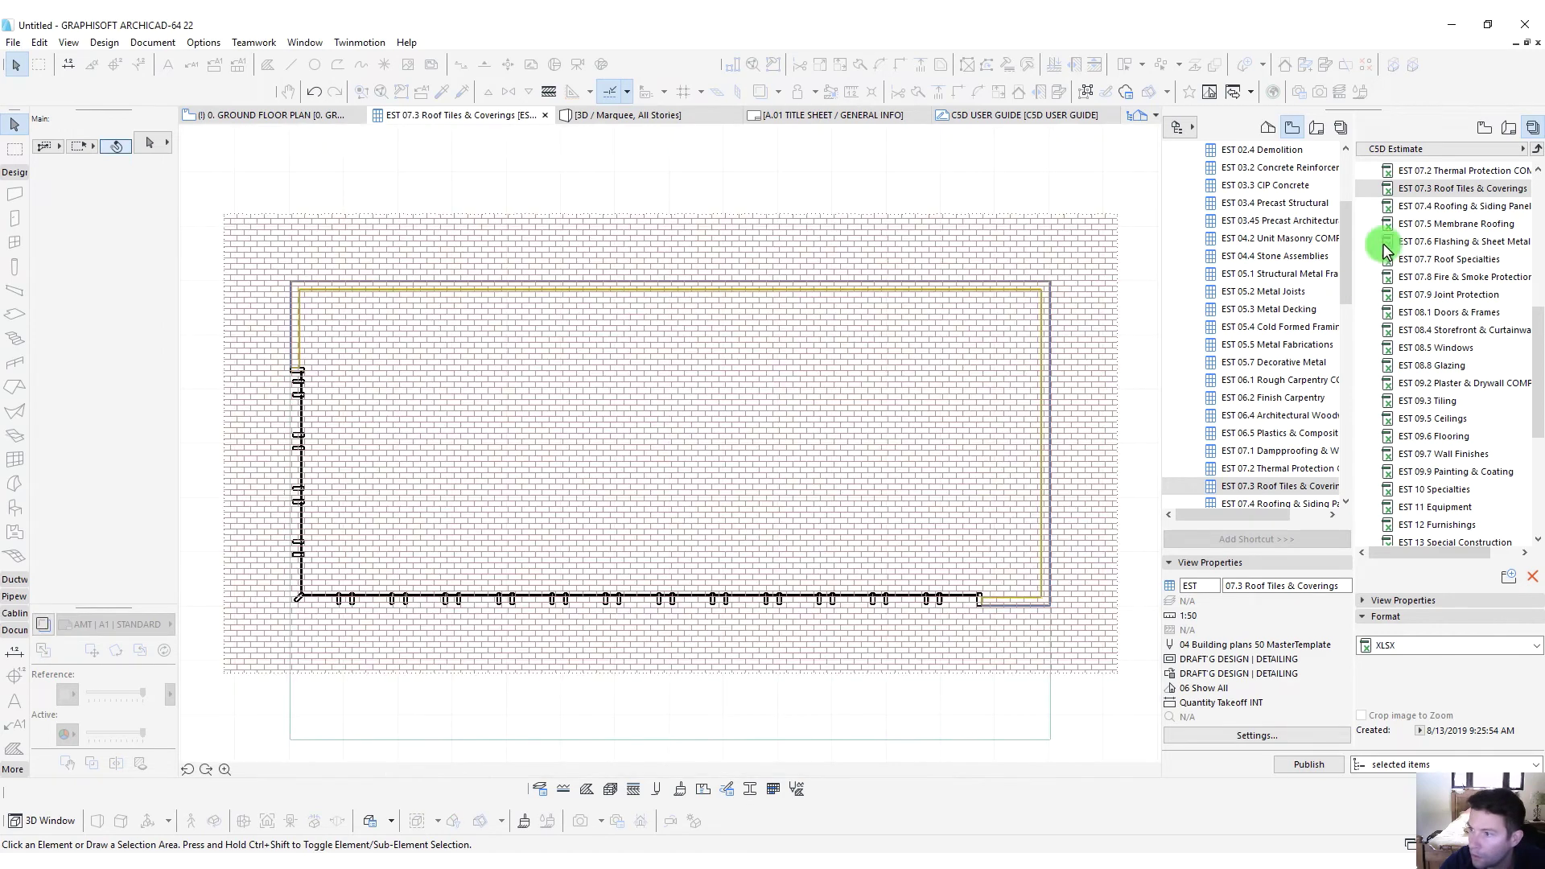
click(1434, 193)
click(1308, 766)
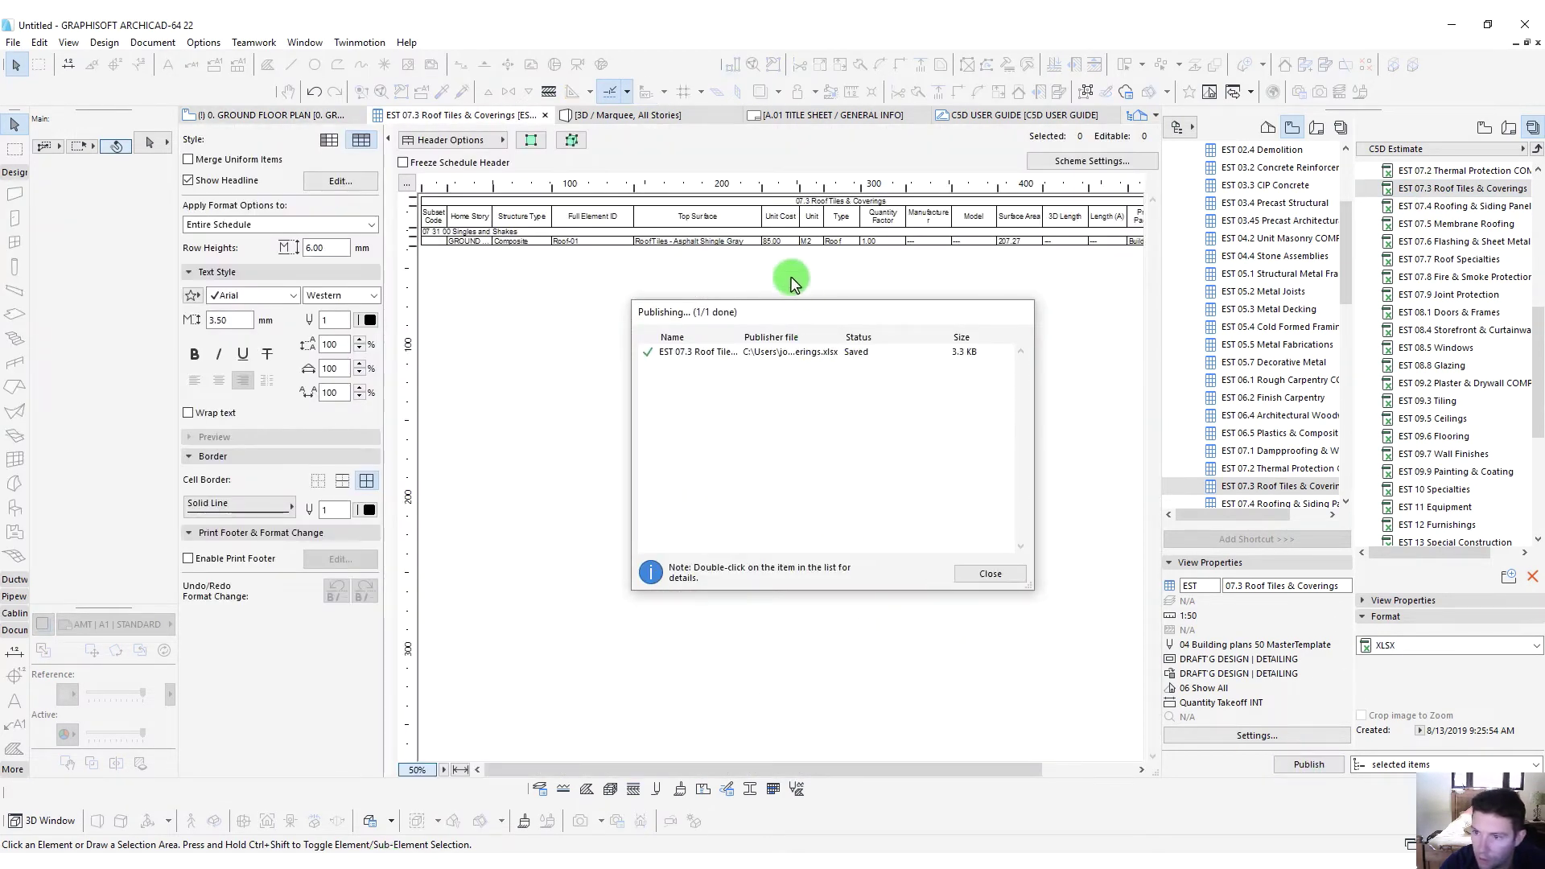
click(975, 567)
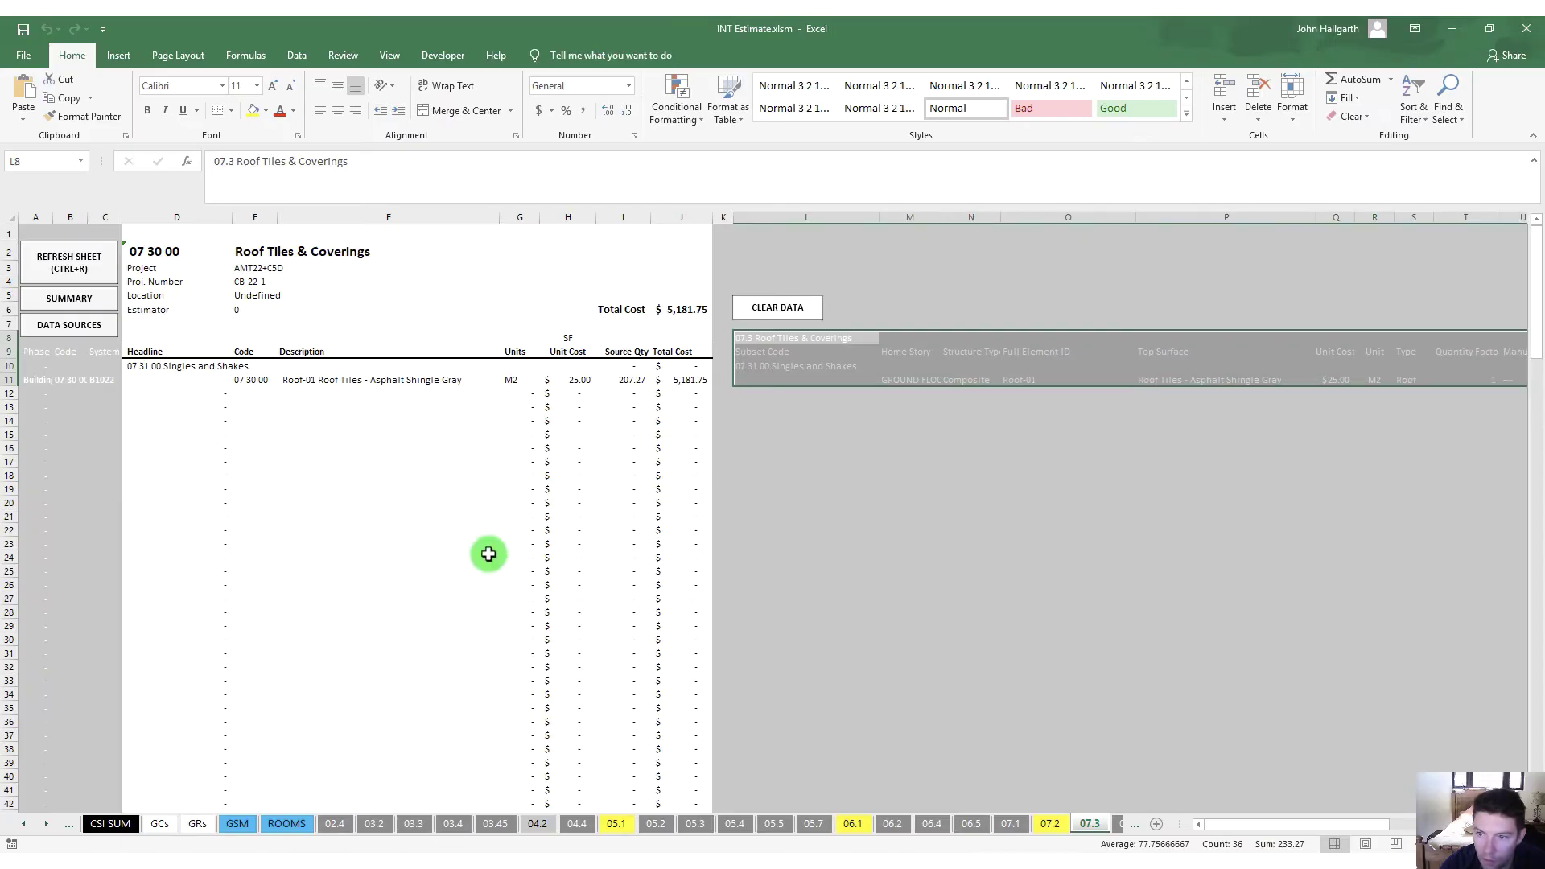
Refresh the 07.3 sheet to show the 85.00 unit cost and $17,617.95 total, then go to CSI SUM
click(67, 273)
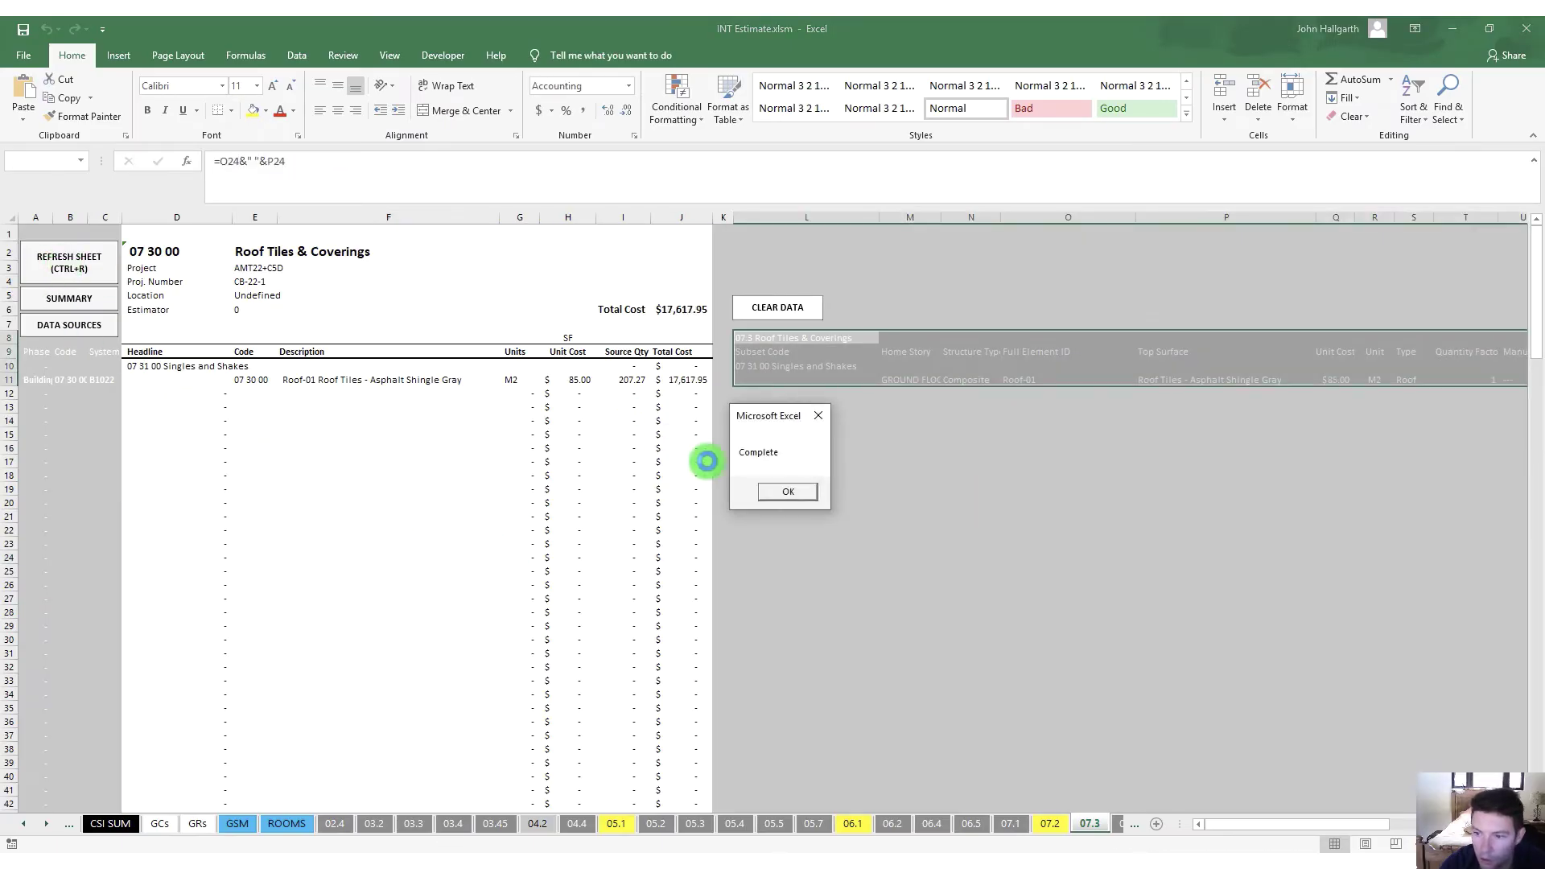
click(788, 491)
click(447, 501)
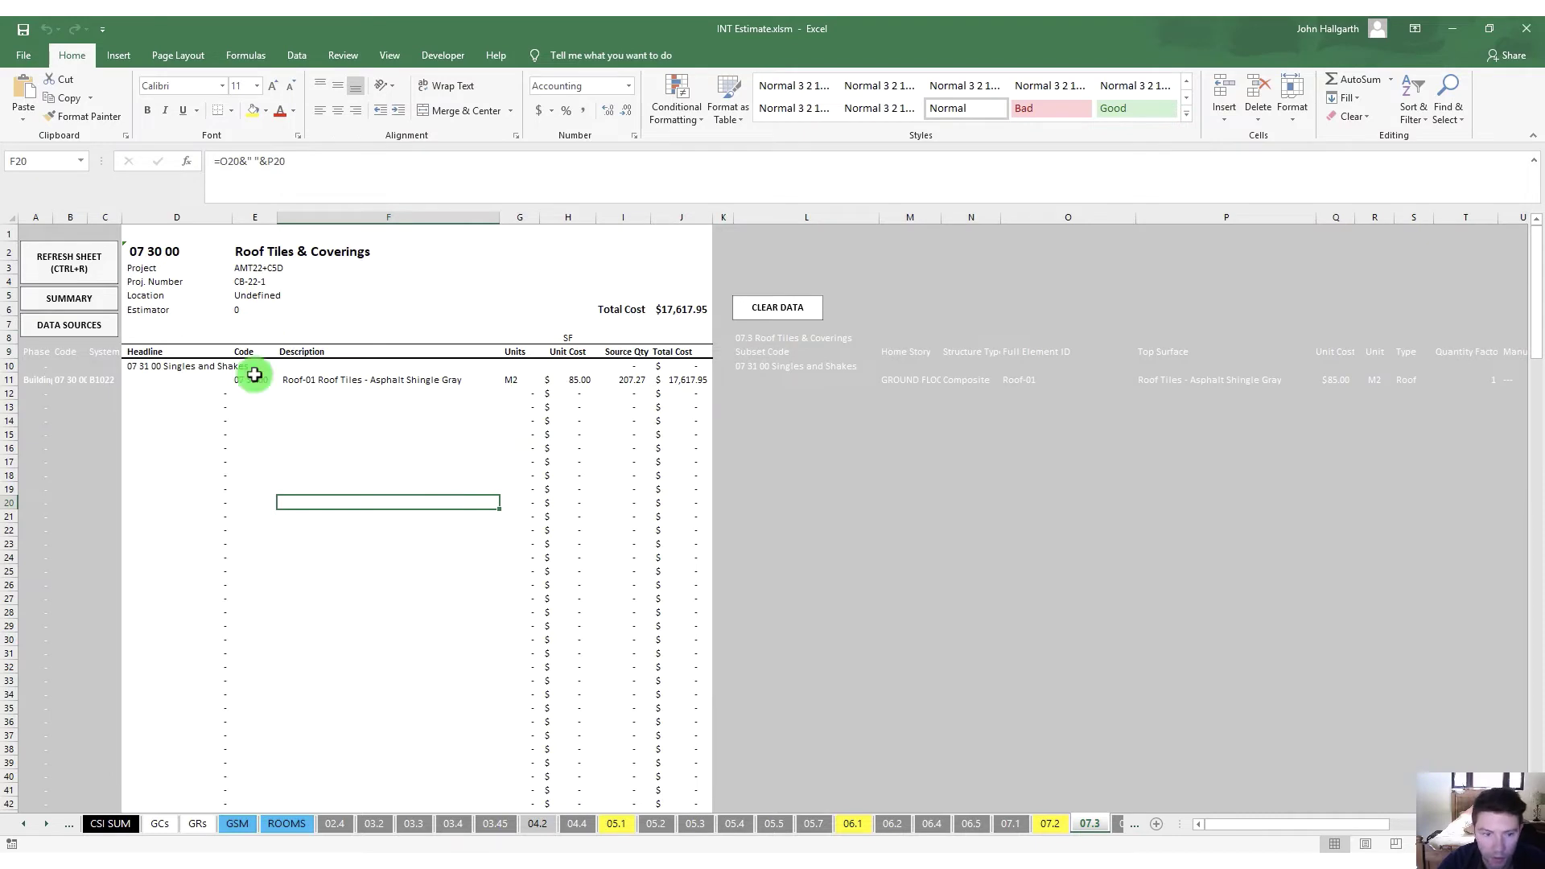
click(578, 380)
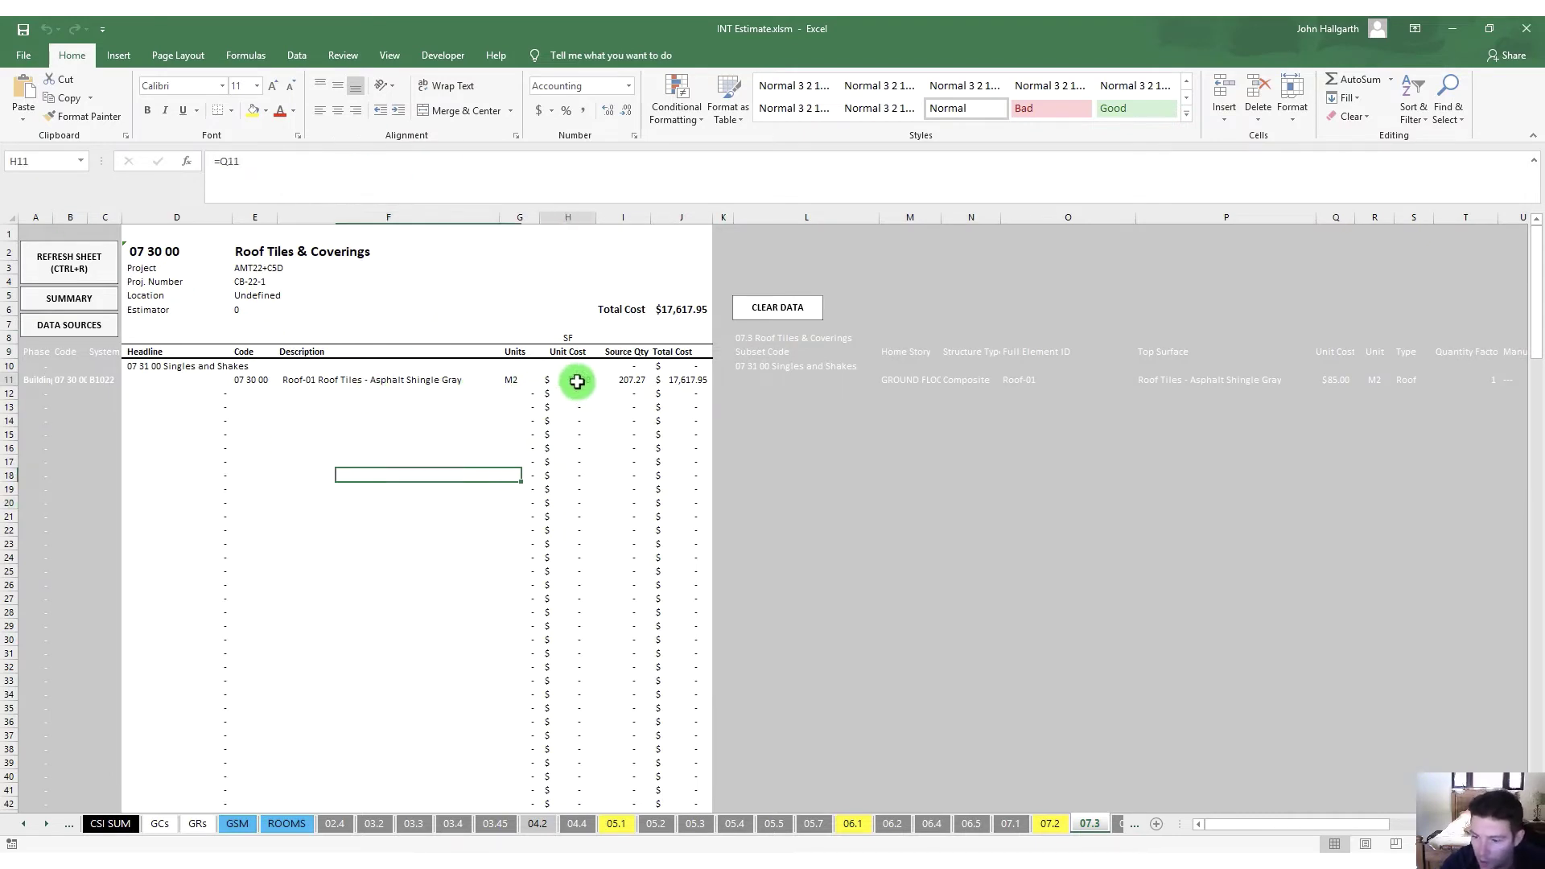
click(356, 597)
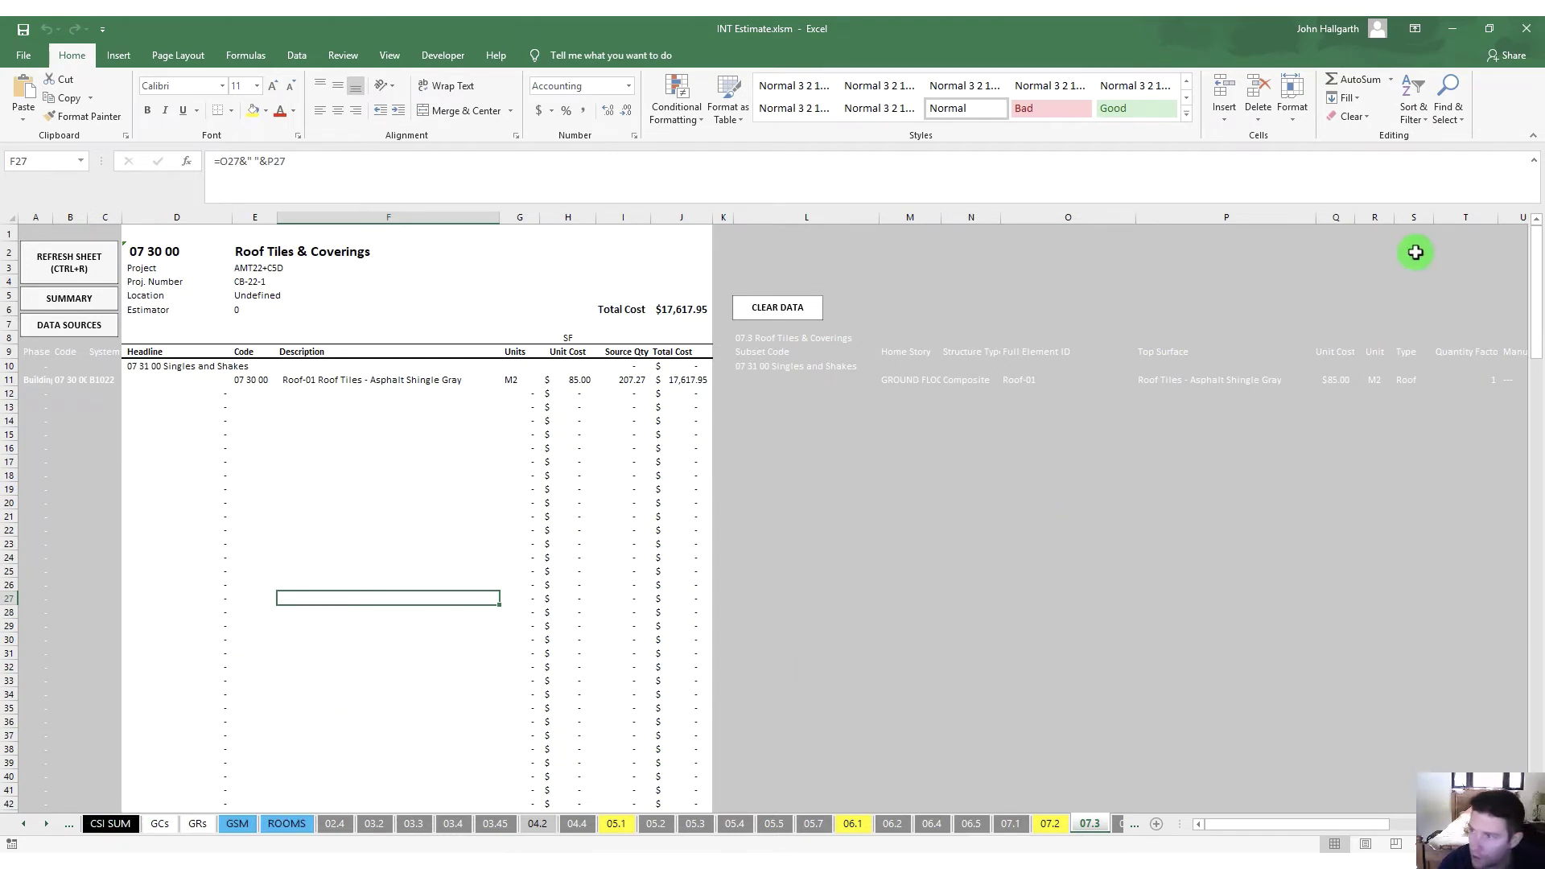
click(110, 824)
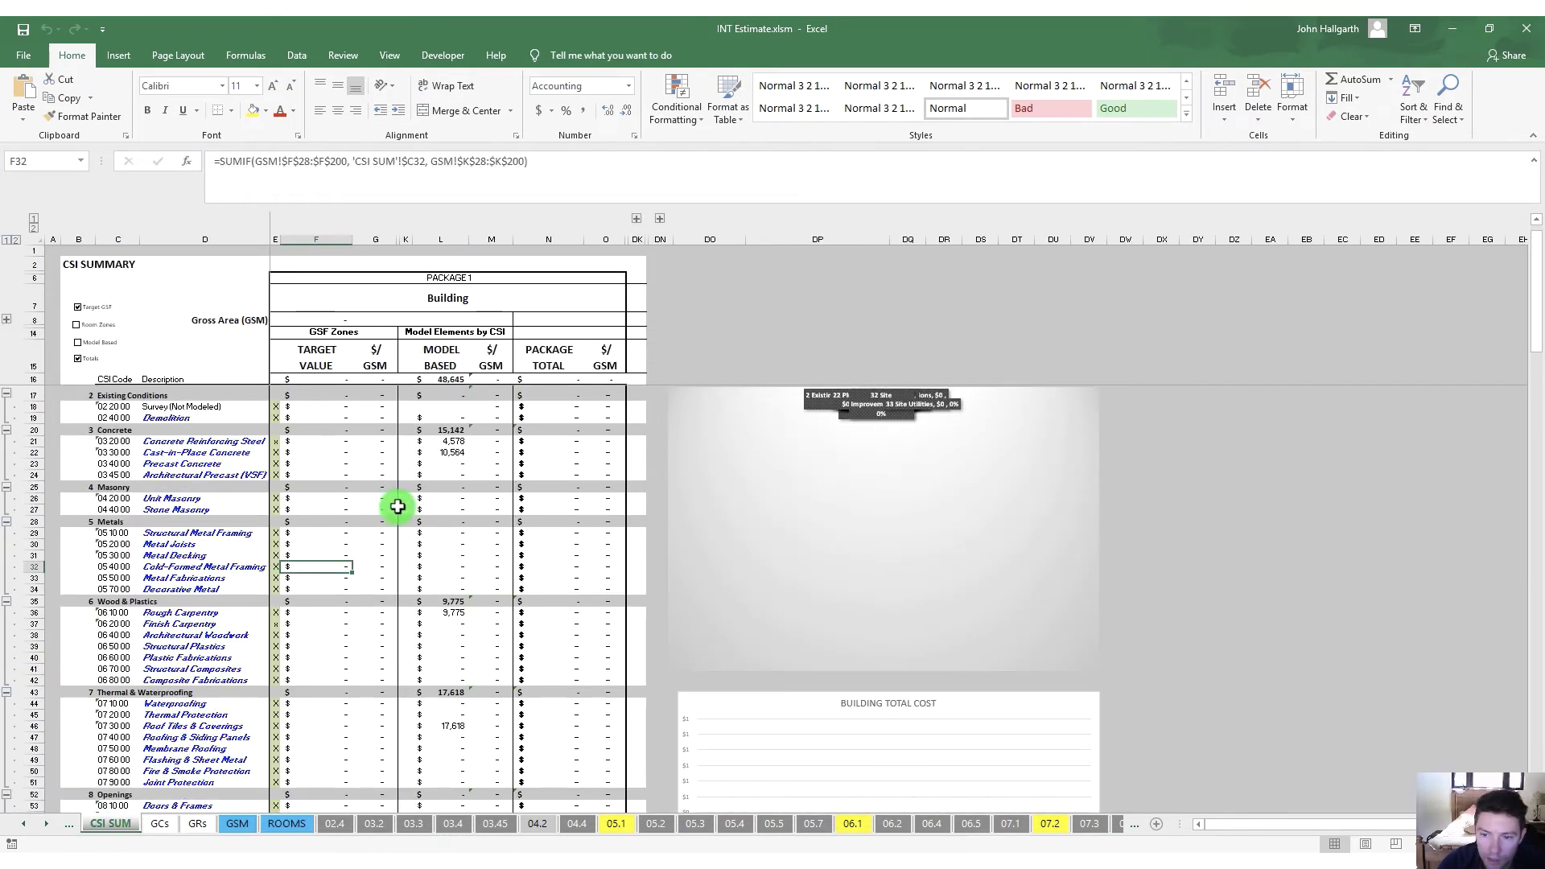
Mark x in K21 and the Rough Carpentry and Roof Tiles include cells, bringing the package total to 42,535
drag(443, 439, 444, 450)
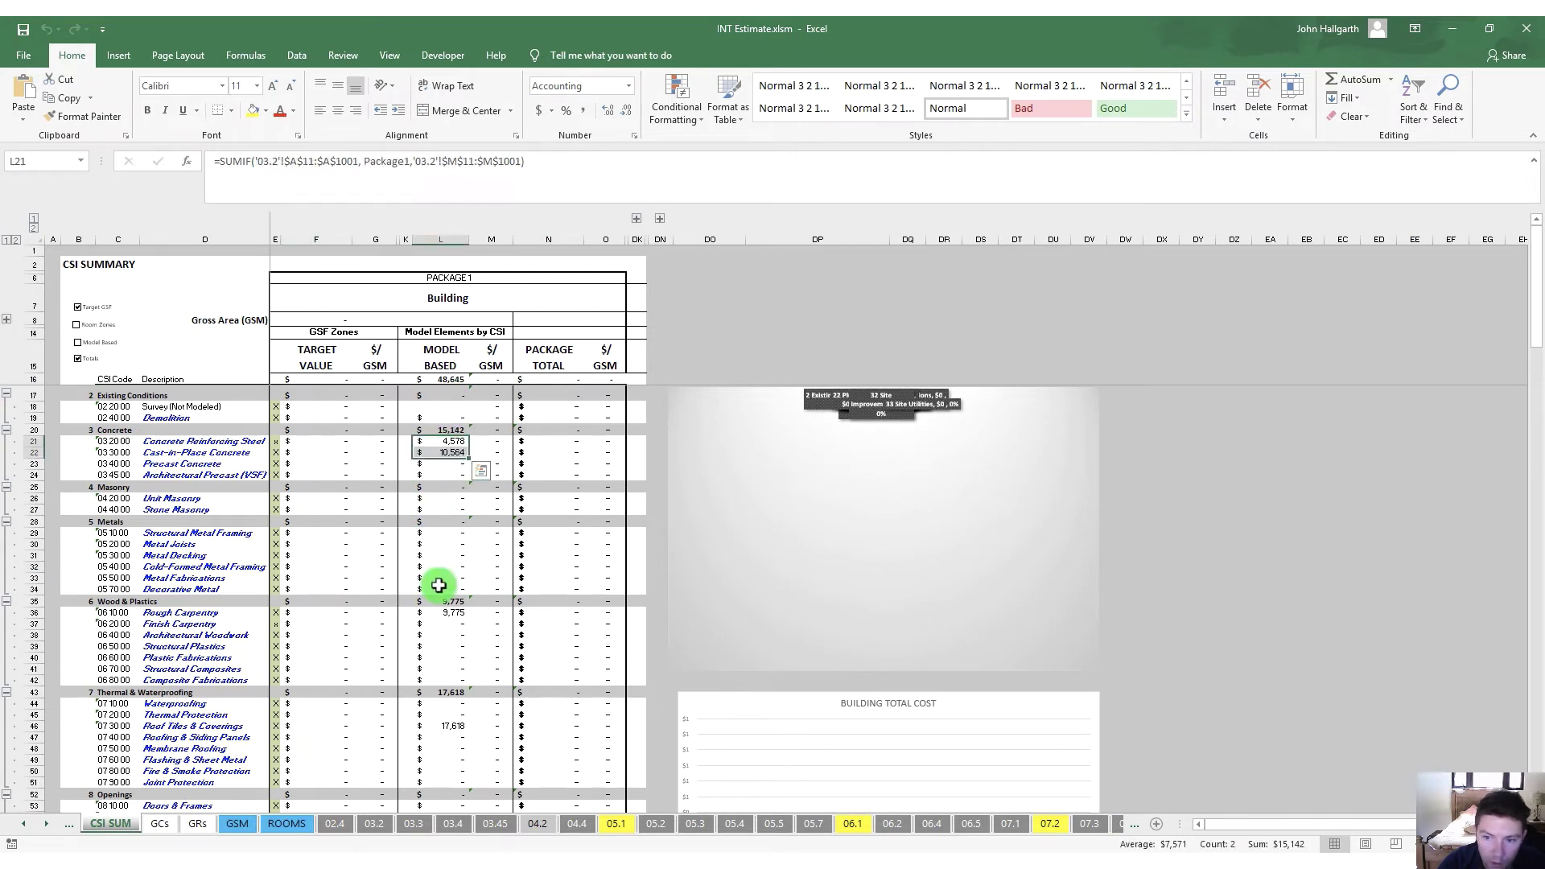
click(406, 440)
text(x)
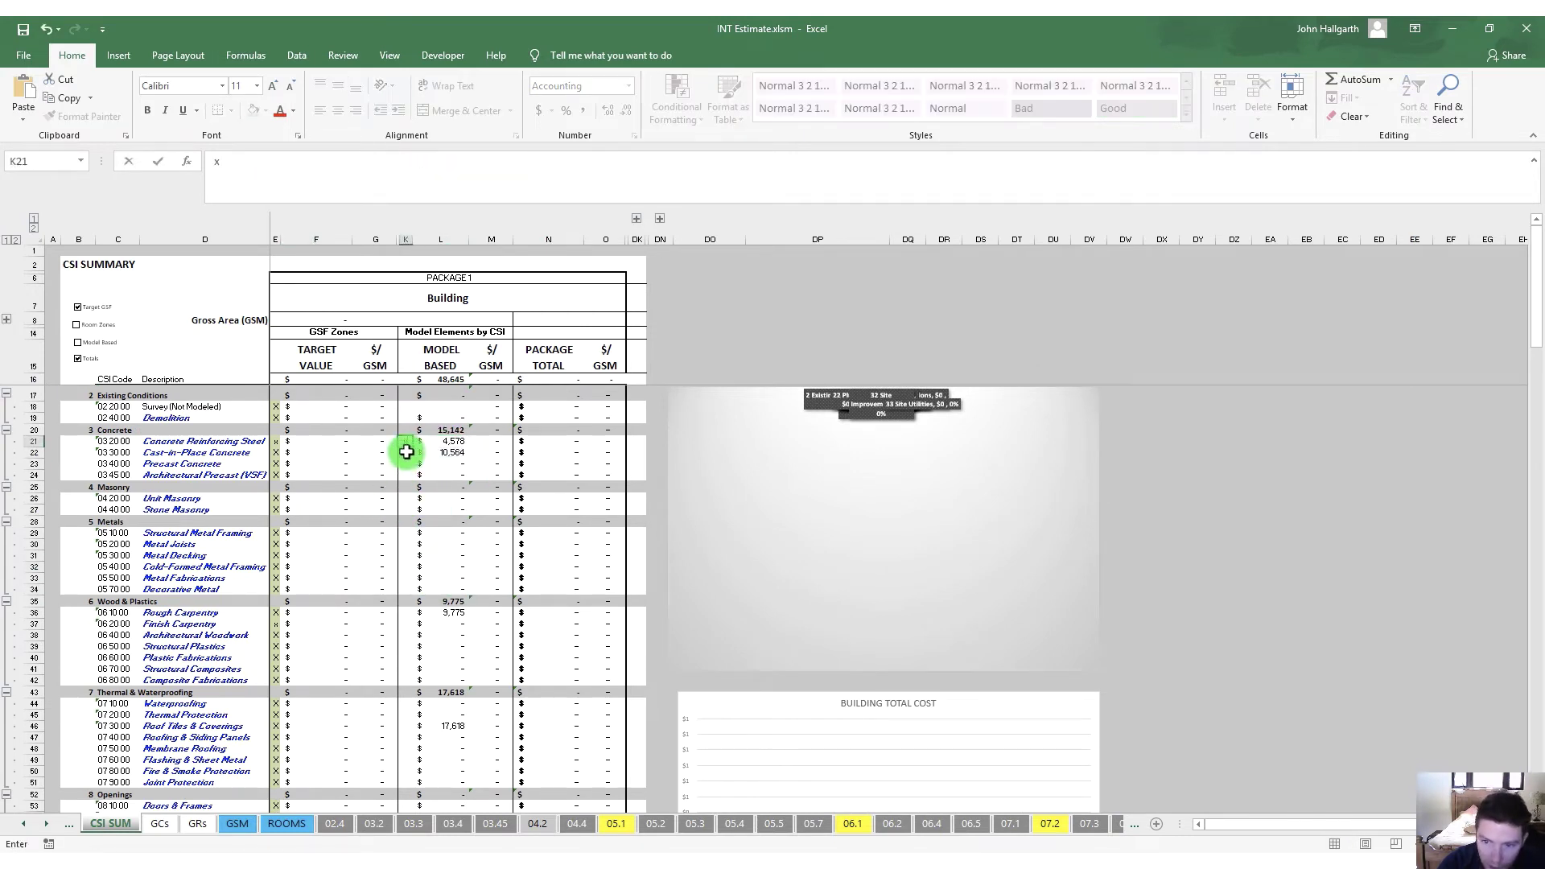
click(405, 610)
text(x)
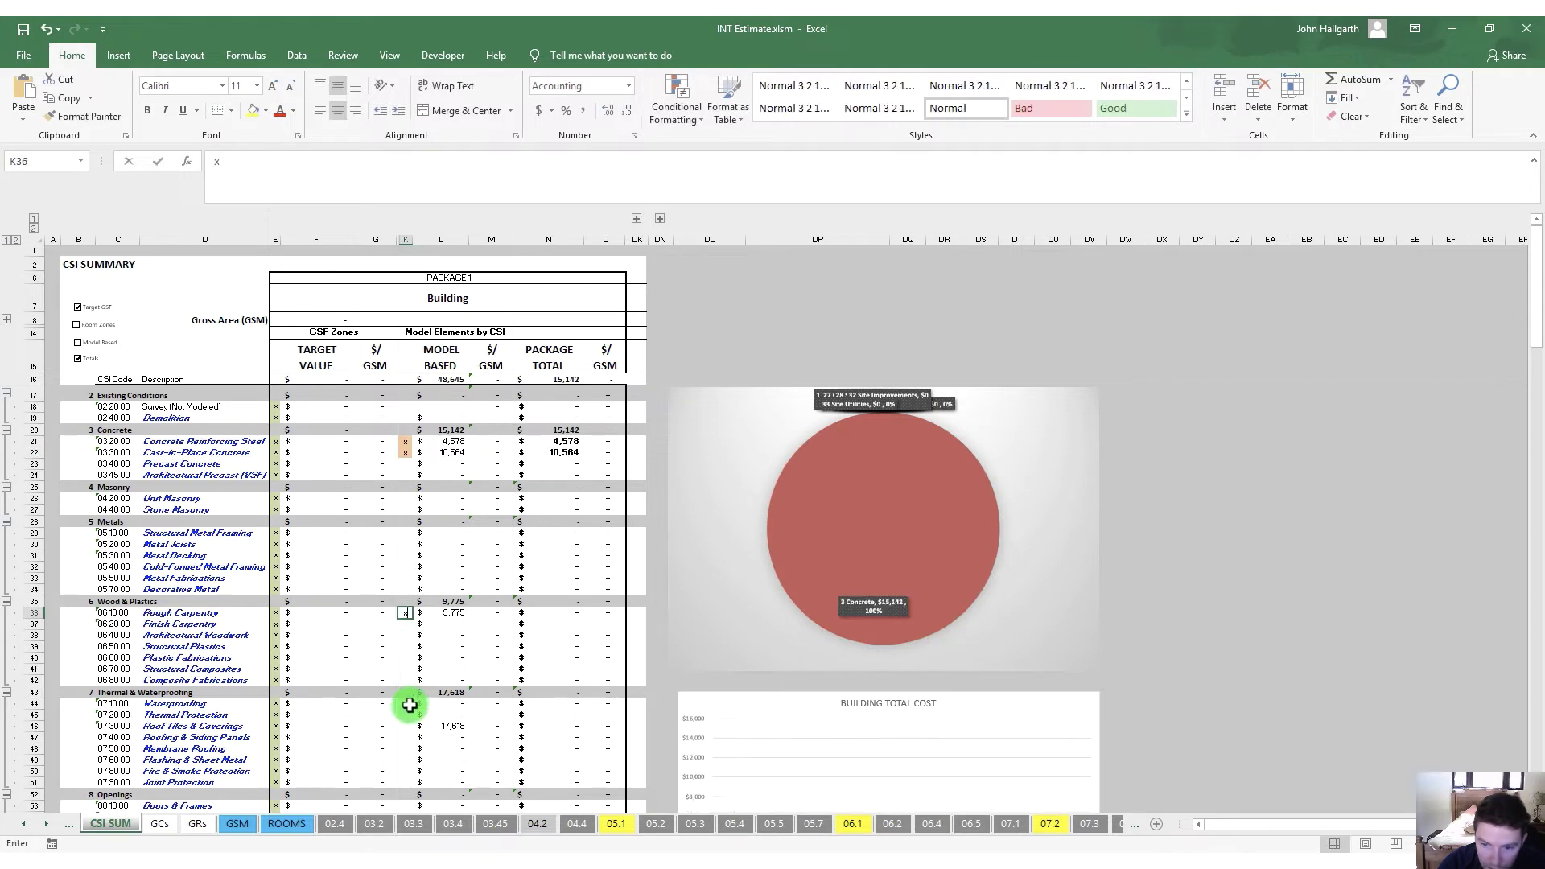
click(406, 726)
text(x)
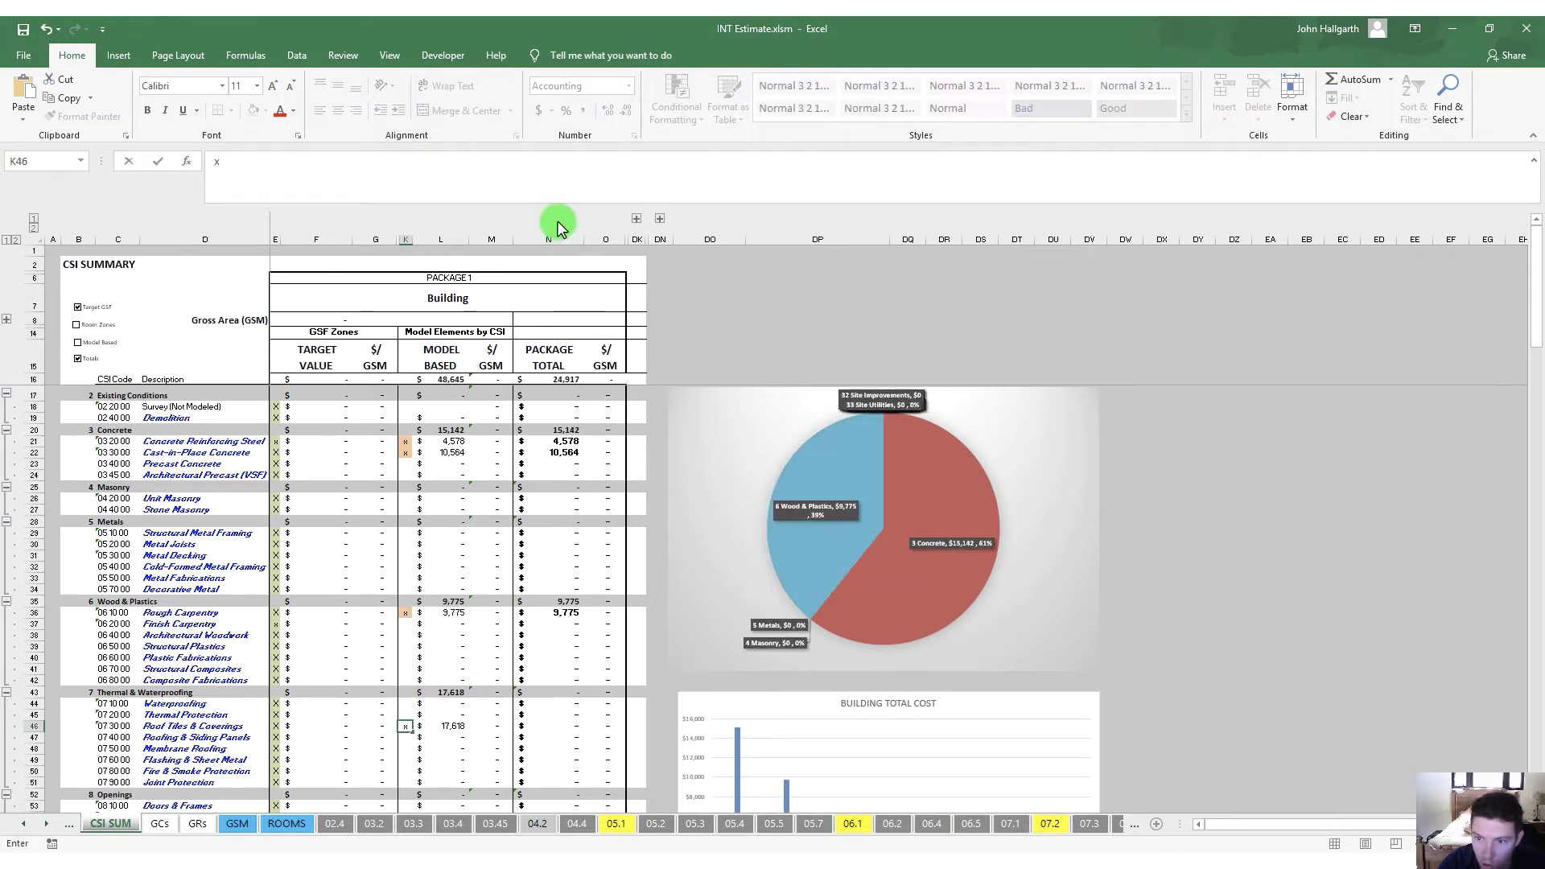
click(522, 726)
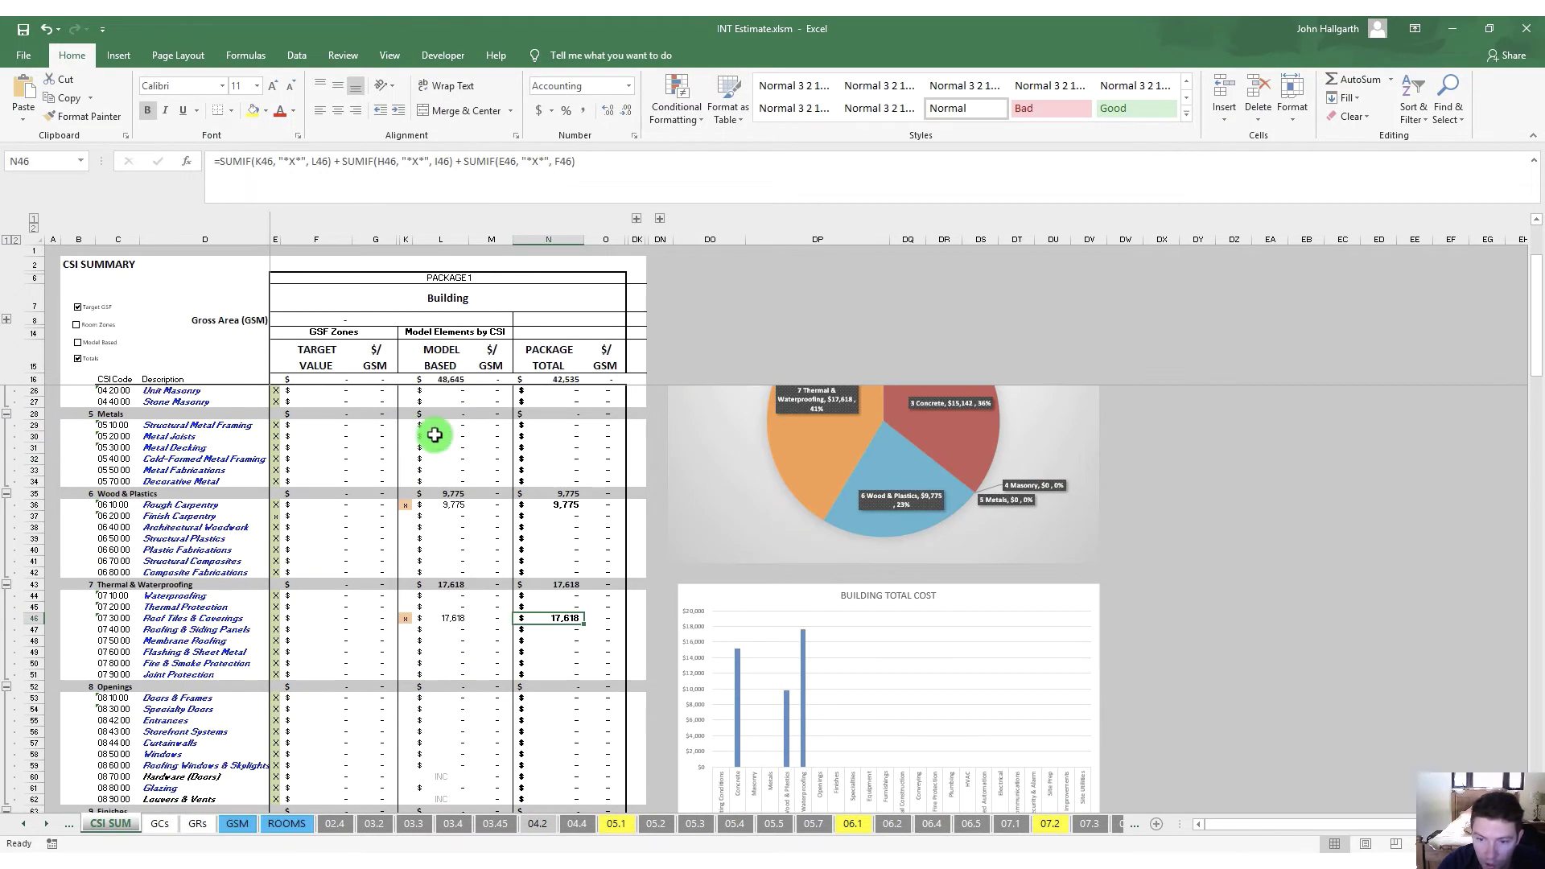
scroll(390, 611, down, 5)
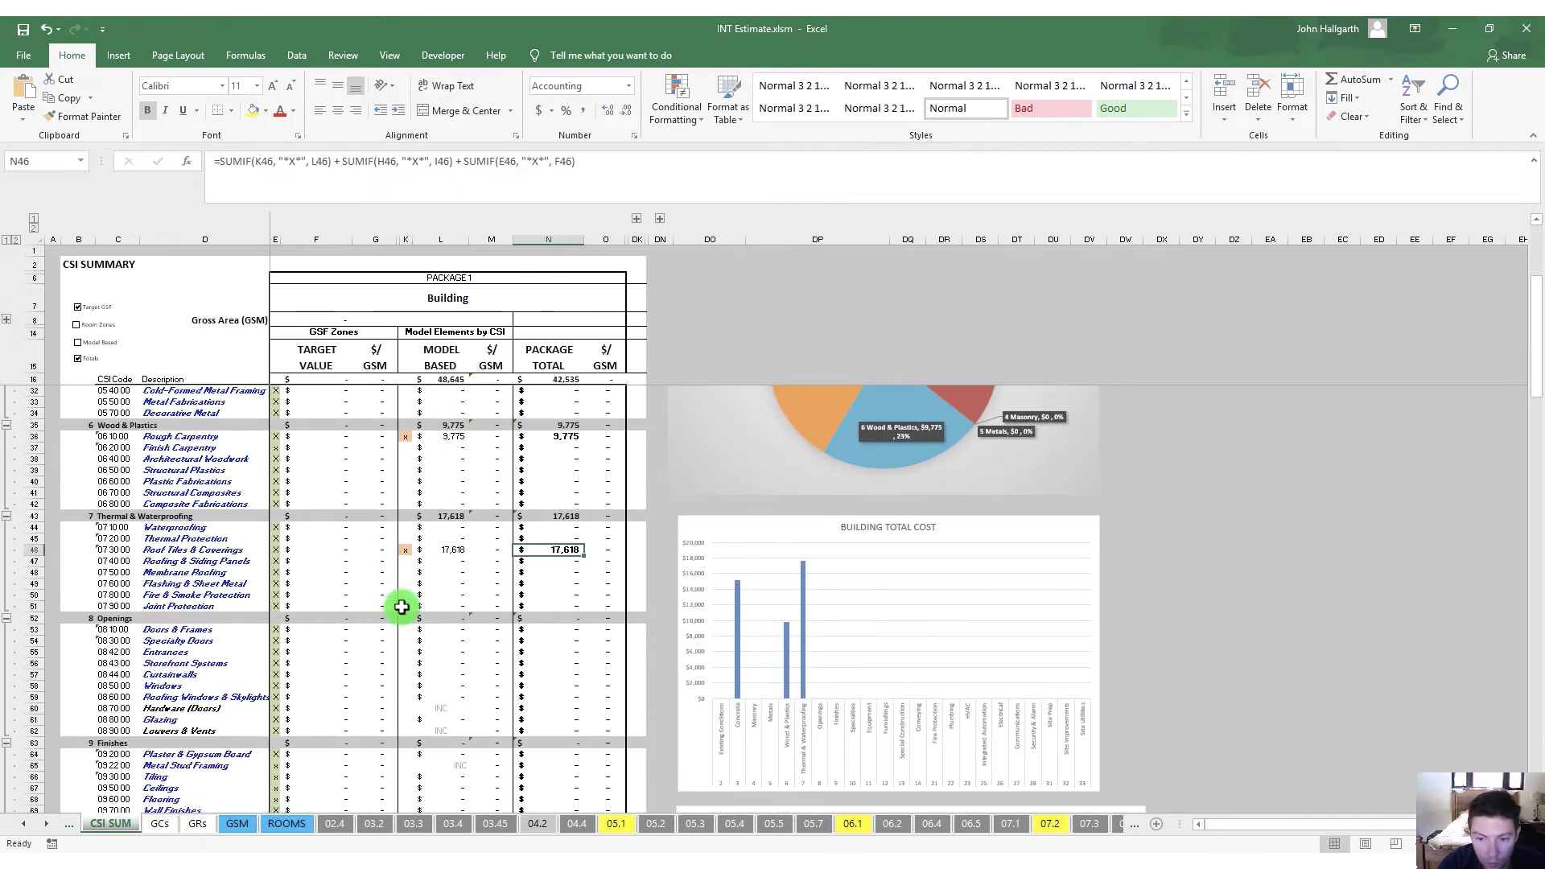
scroll(386, 619, down, 3)
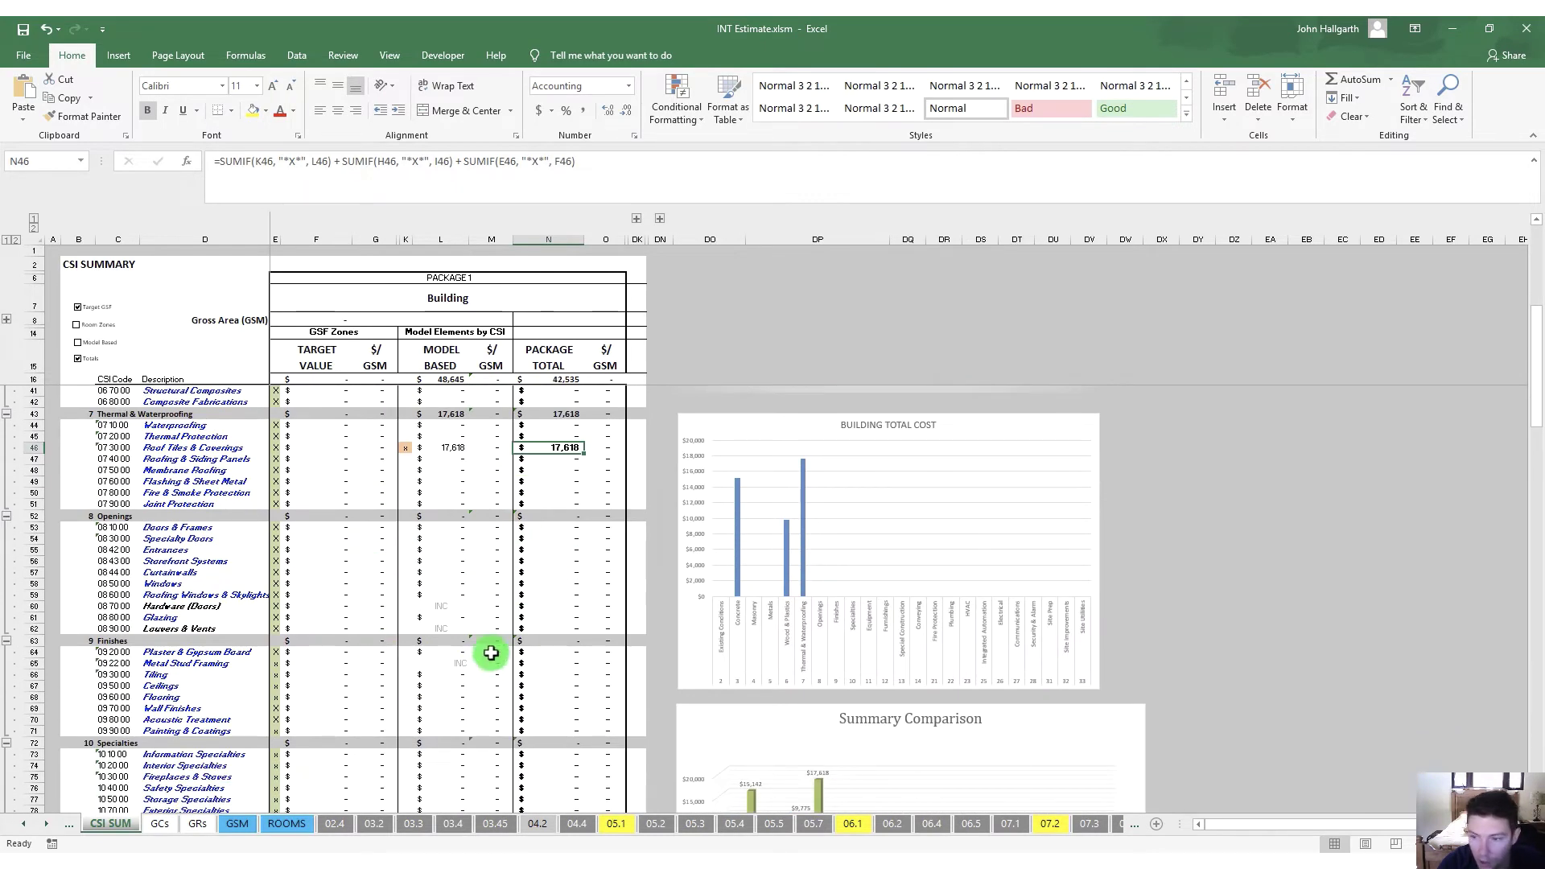
scroll(483, 636, up, 5)
scroll(435, 555, up, 3)
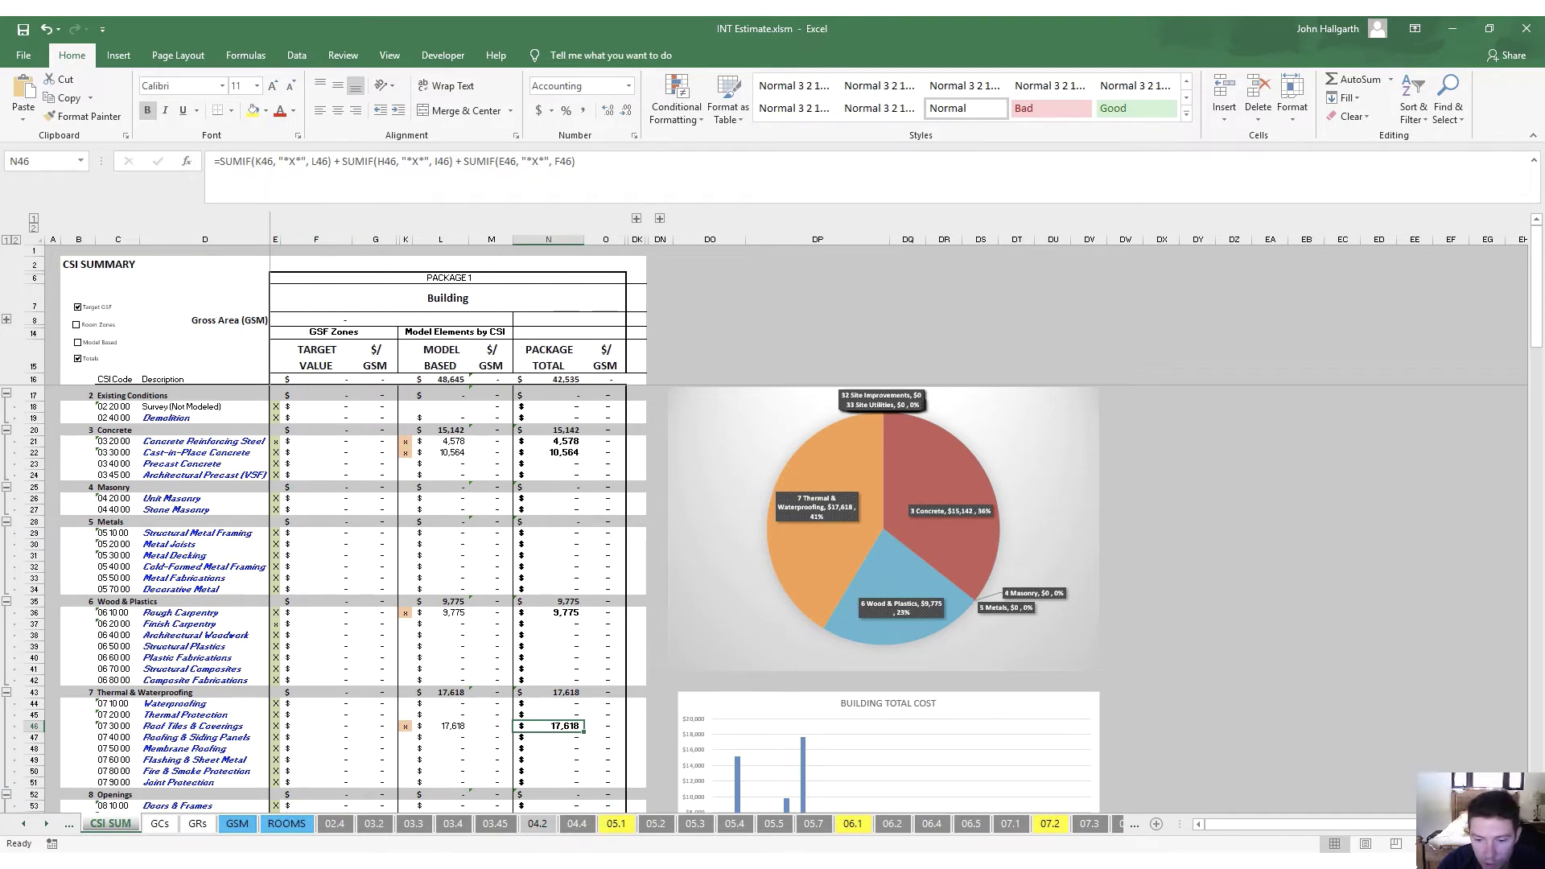
Switch back to the ARCHICAD project window
mouse_move(373, 856)
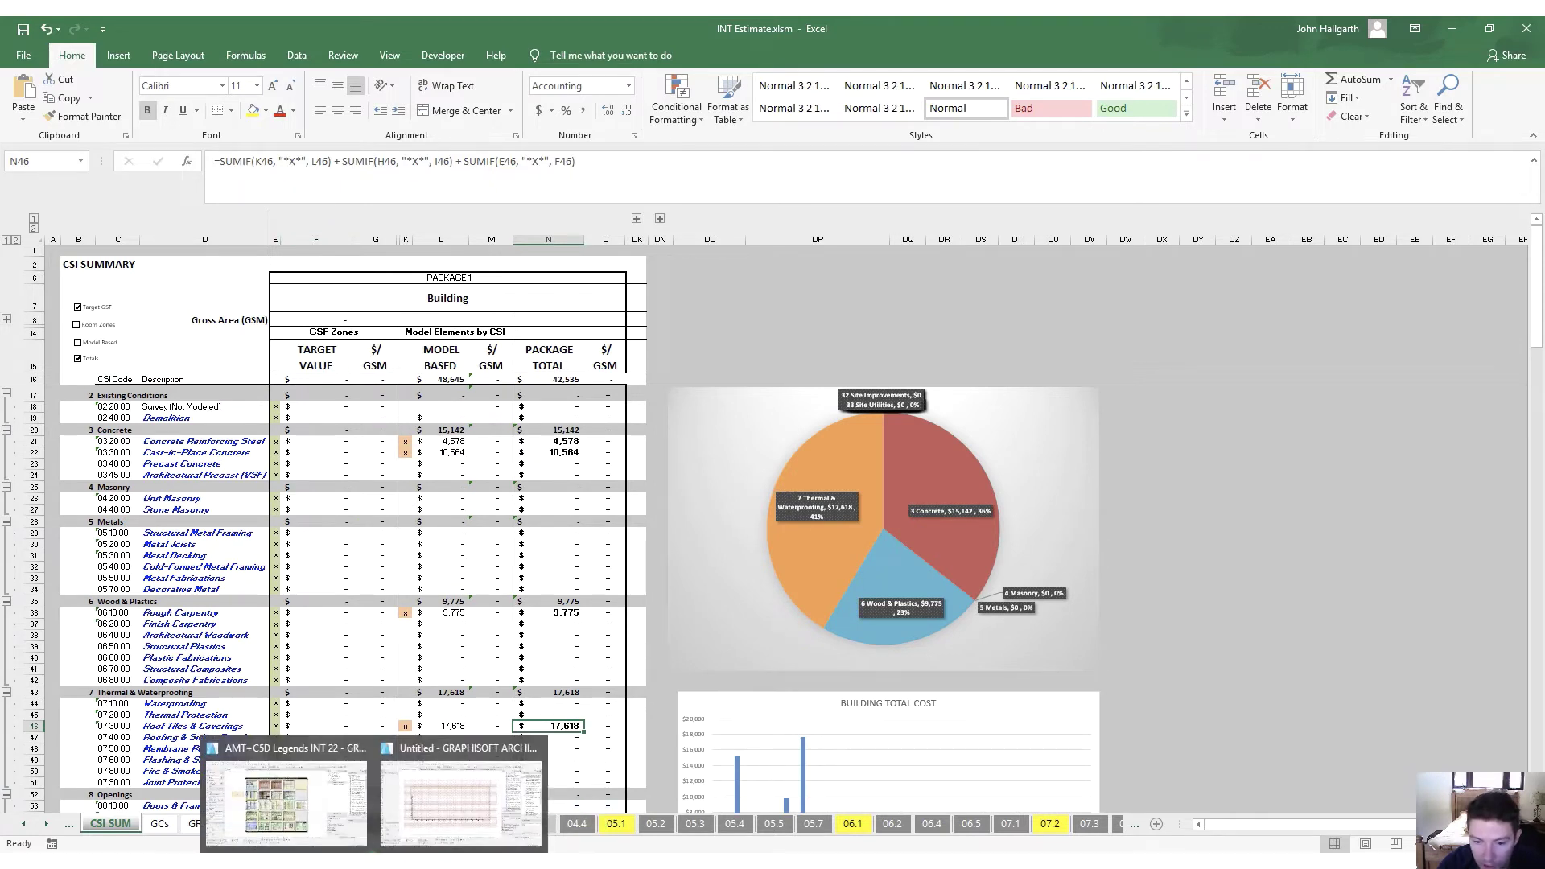
click(437, 804)
click(974, 450)
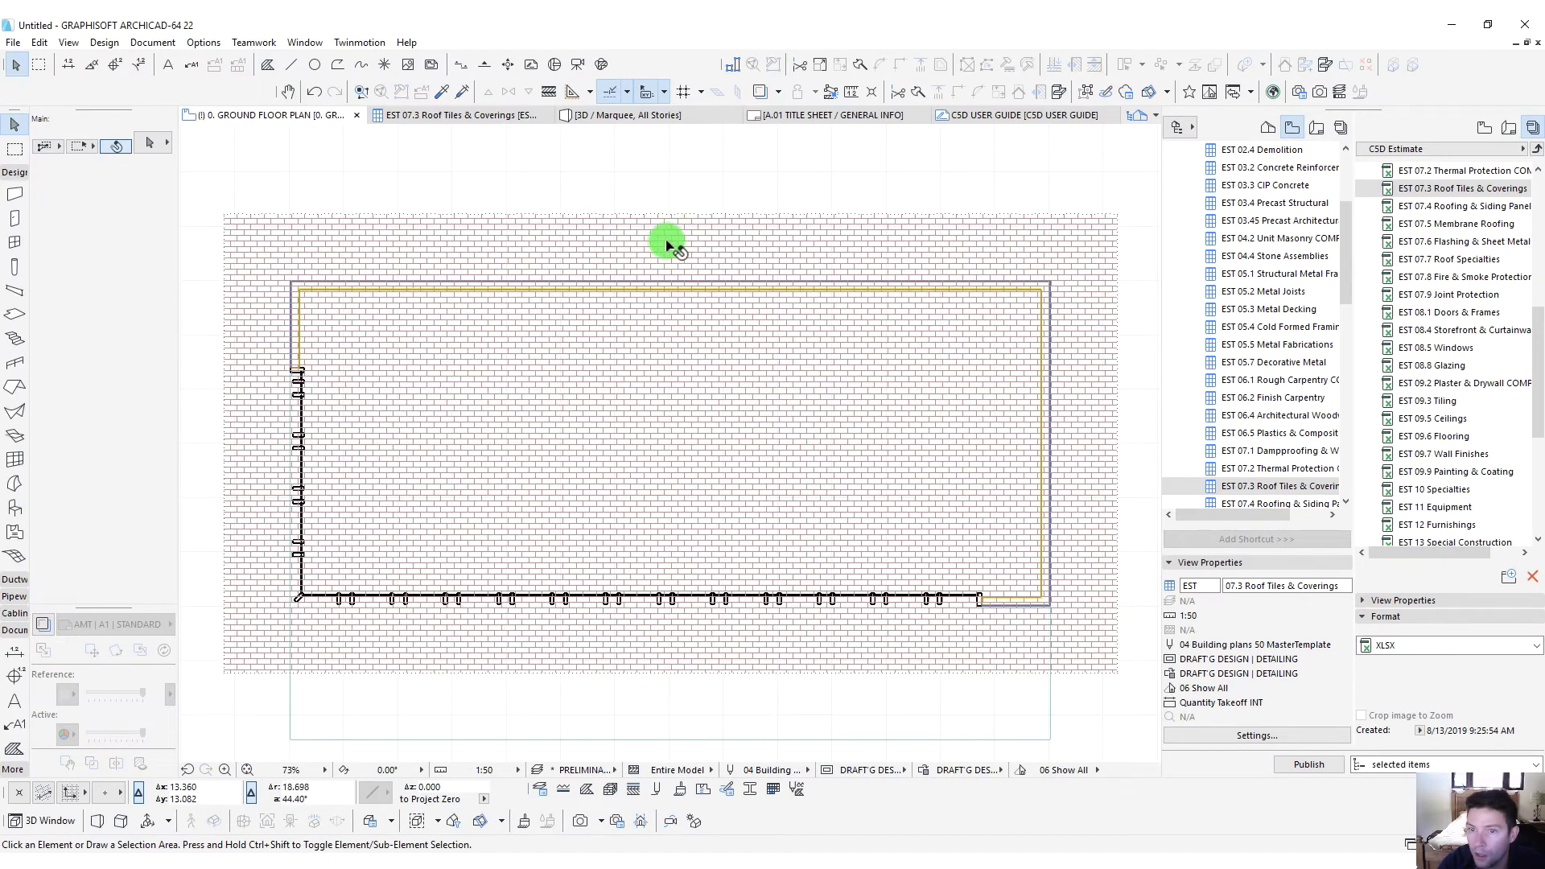
Show the LEGEND 3D | ALL view from the legends folder as a trace reference
scroll(752, 338, down, 5)
scroll(1275, 258, up, 3)
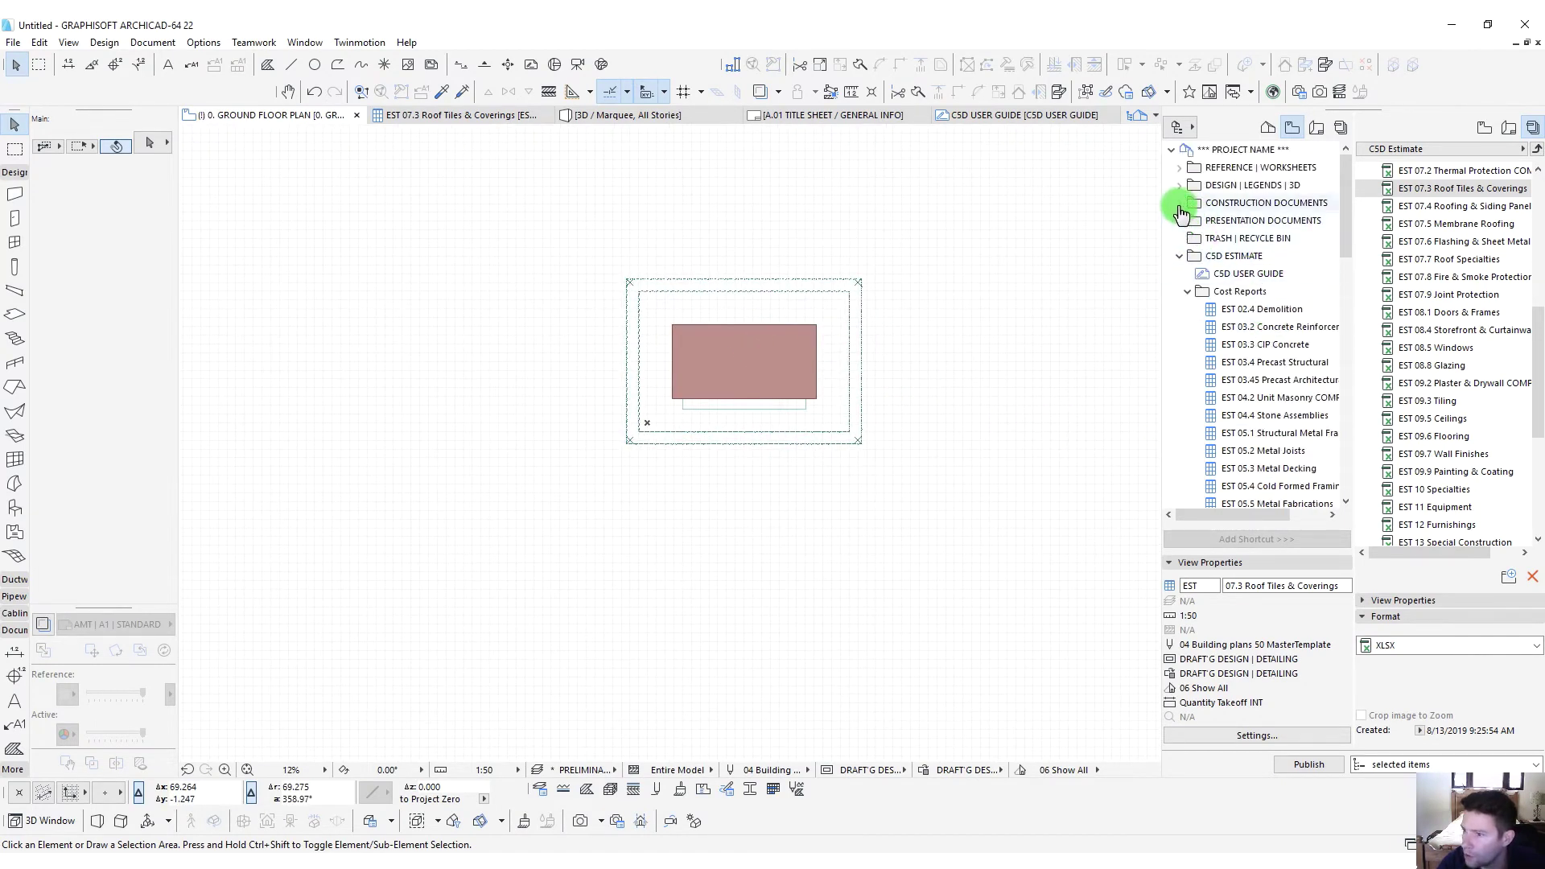
click(1179, 185)
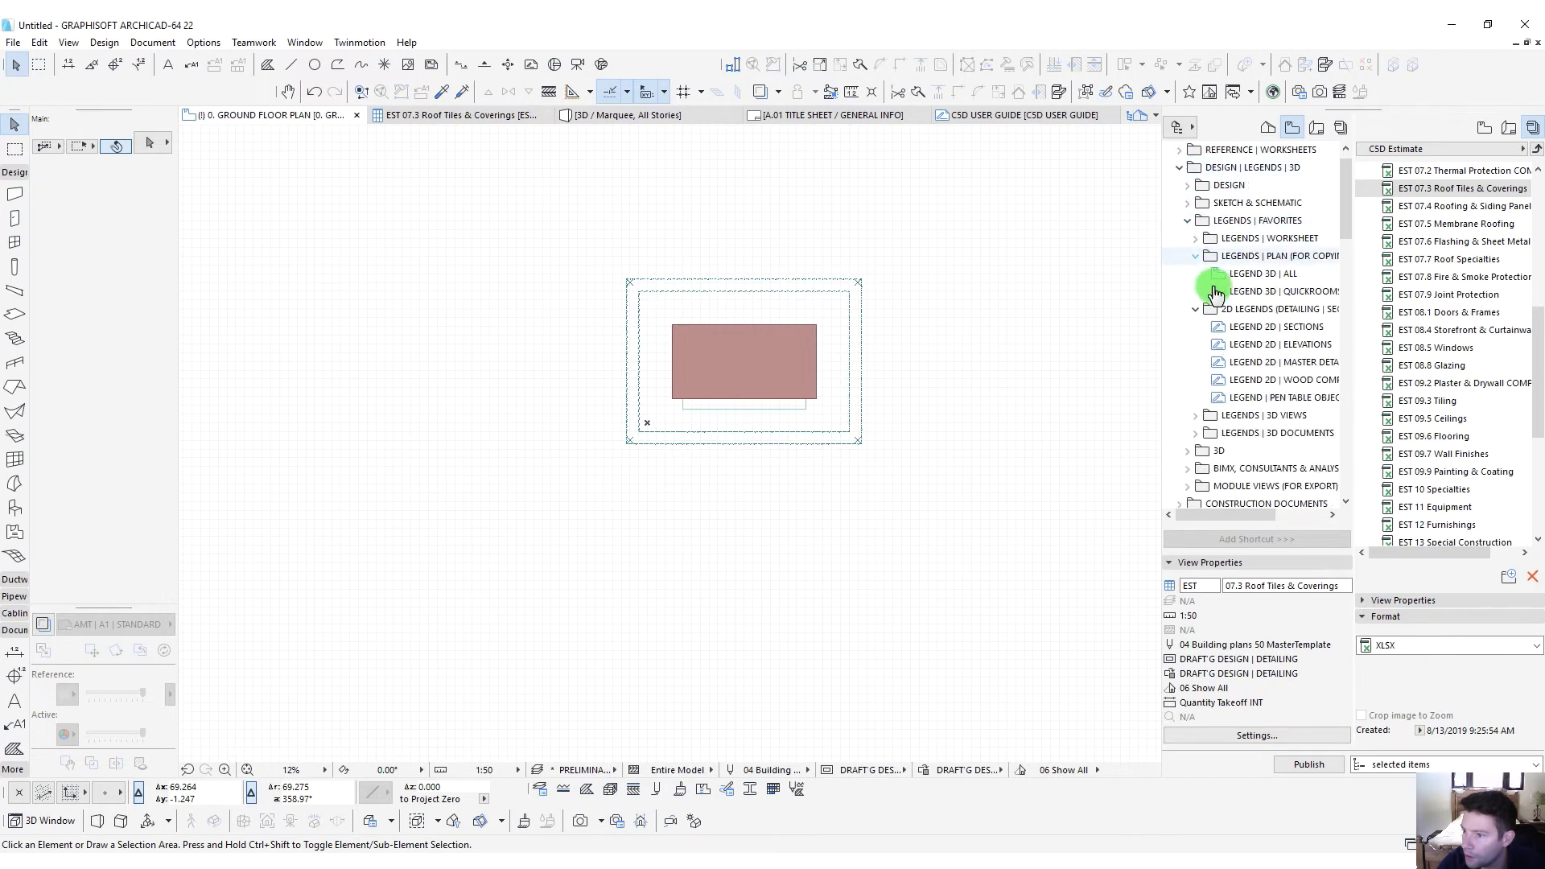
click(1195, 256)
click(1232, 275)
right_click(1231, 281)
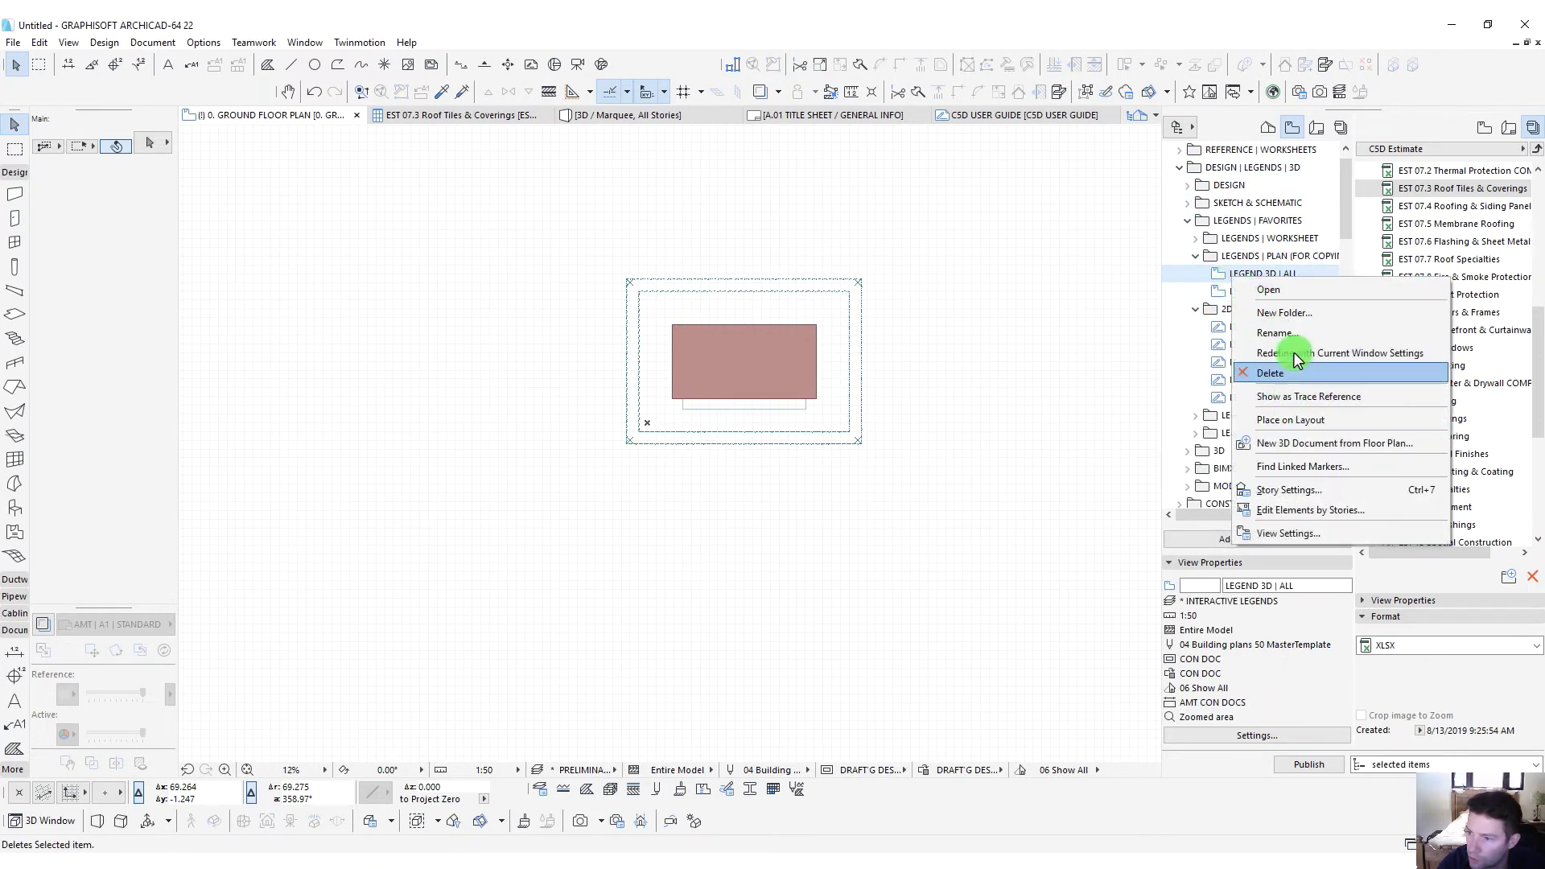
click(1297, 395)
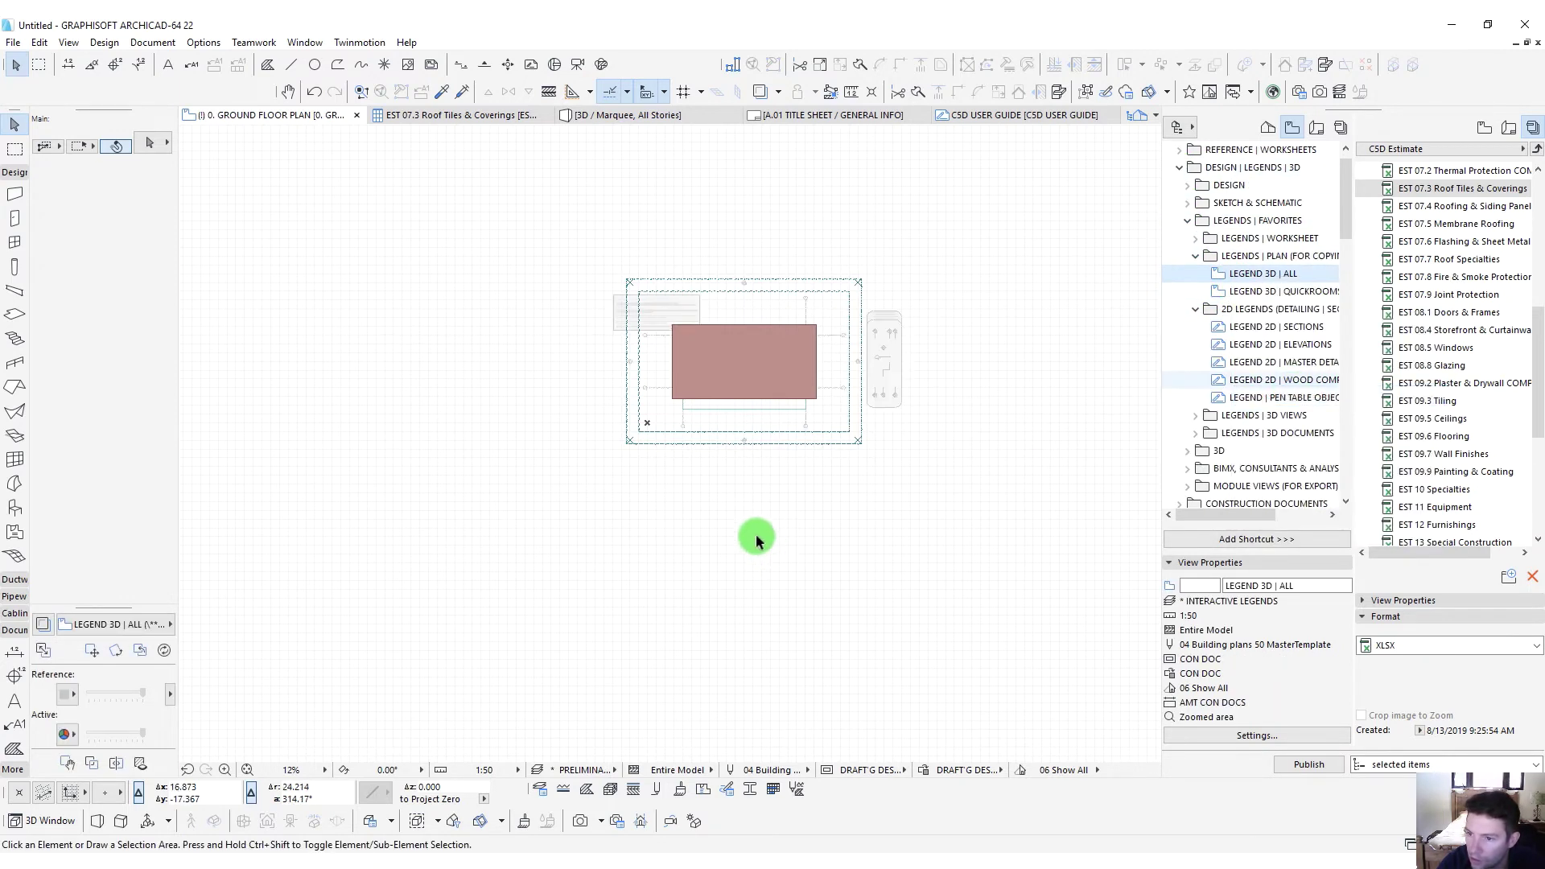
Pan to the traced legend and pick up its GENERIC ZONE settings, number 01, for new zones
scroll(752, 535, down, 6)
middle_drag(969, 614, 398, 376)
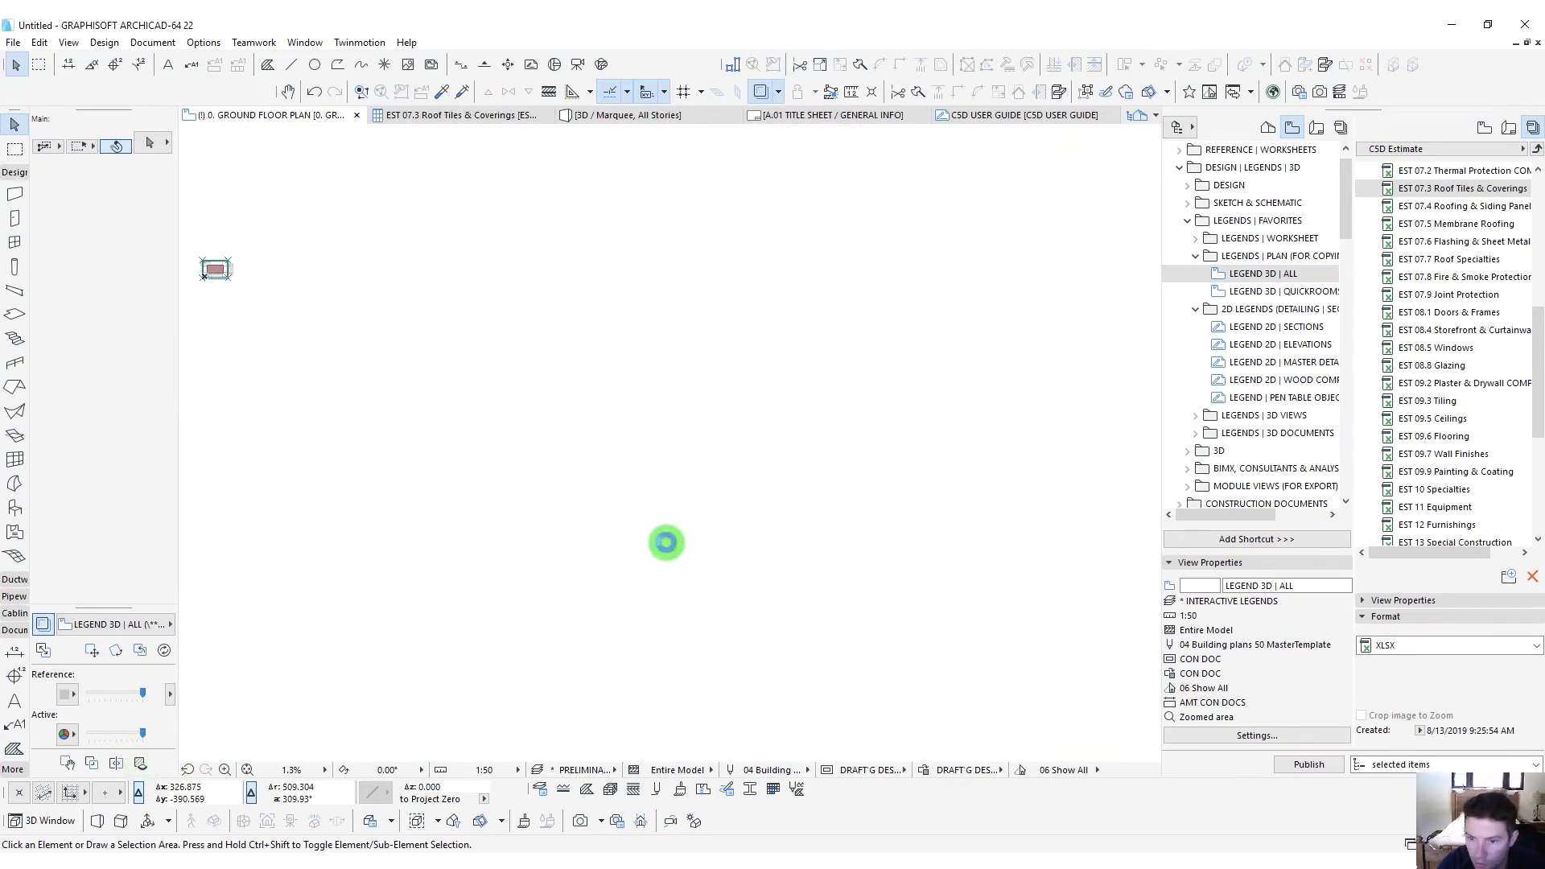
scroll(315, 350, up, 10)
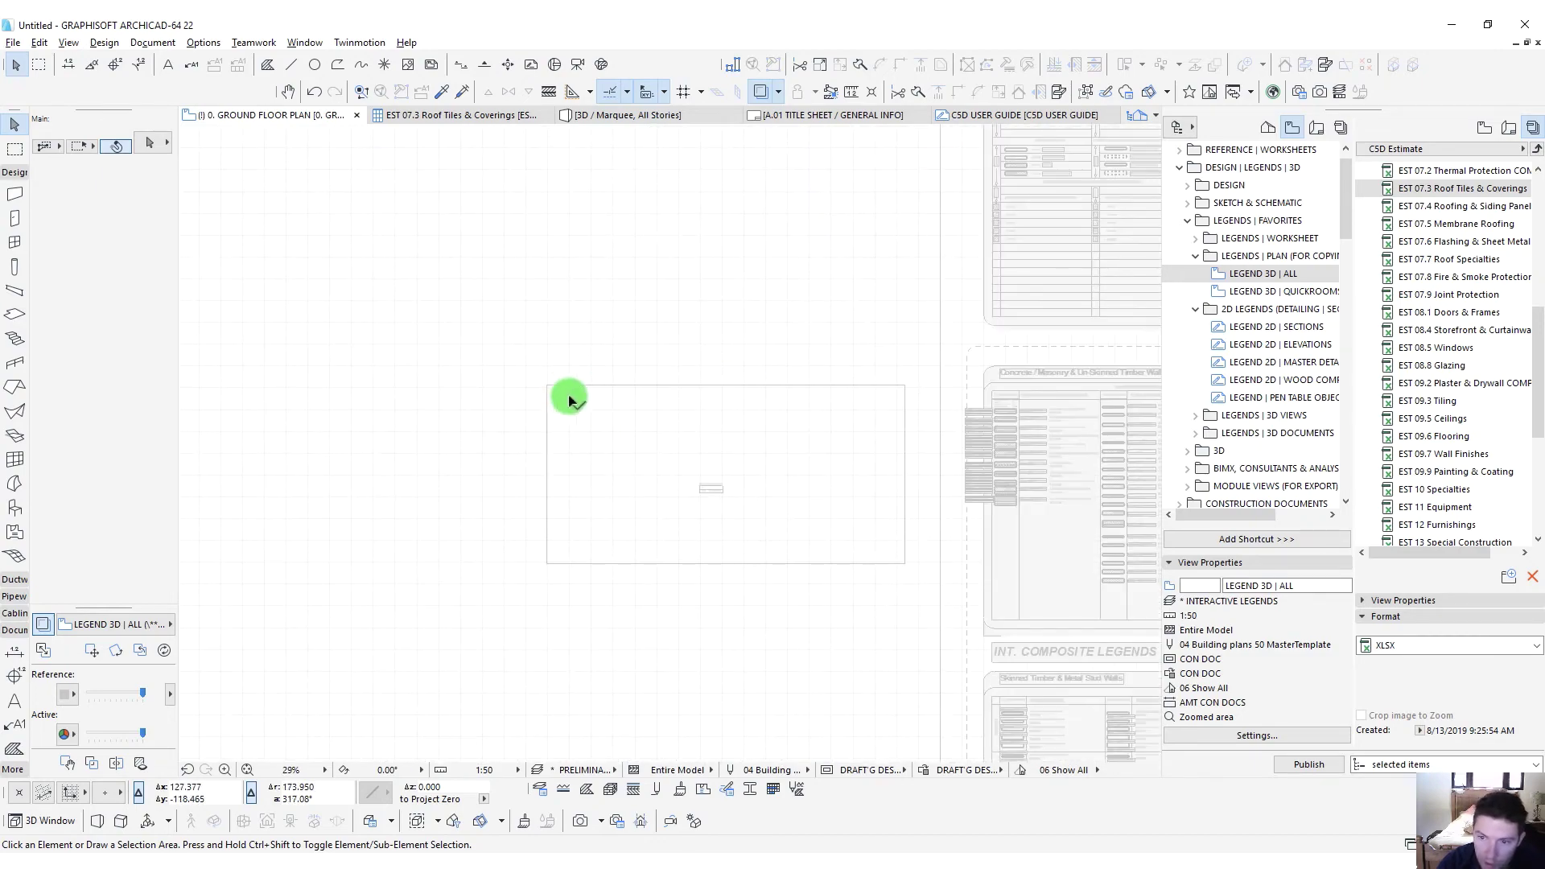
scroll(486, 410, down, 6)
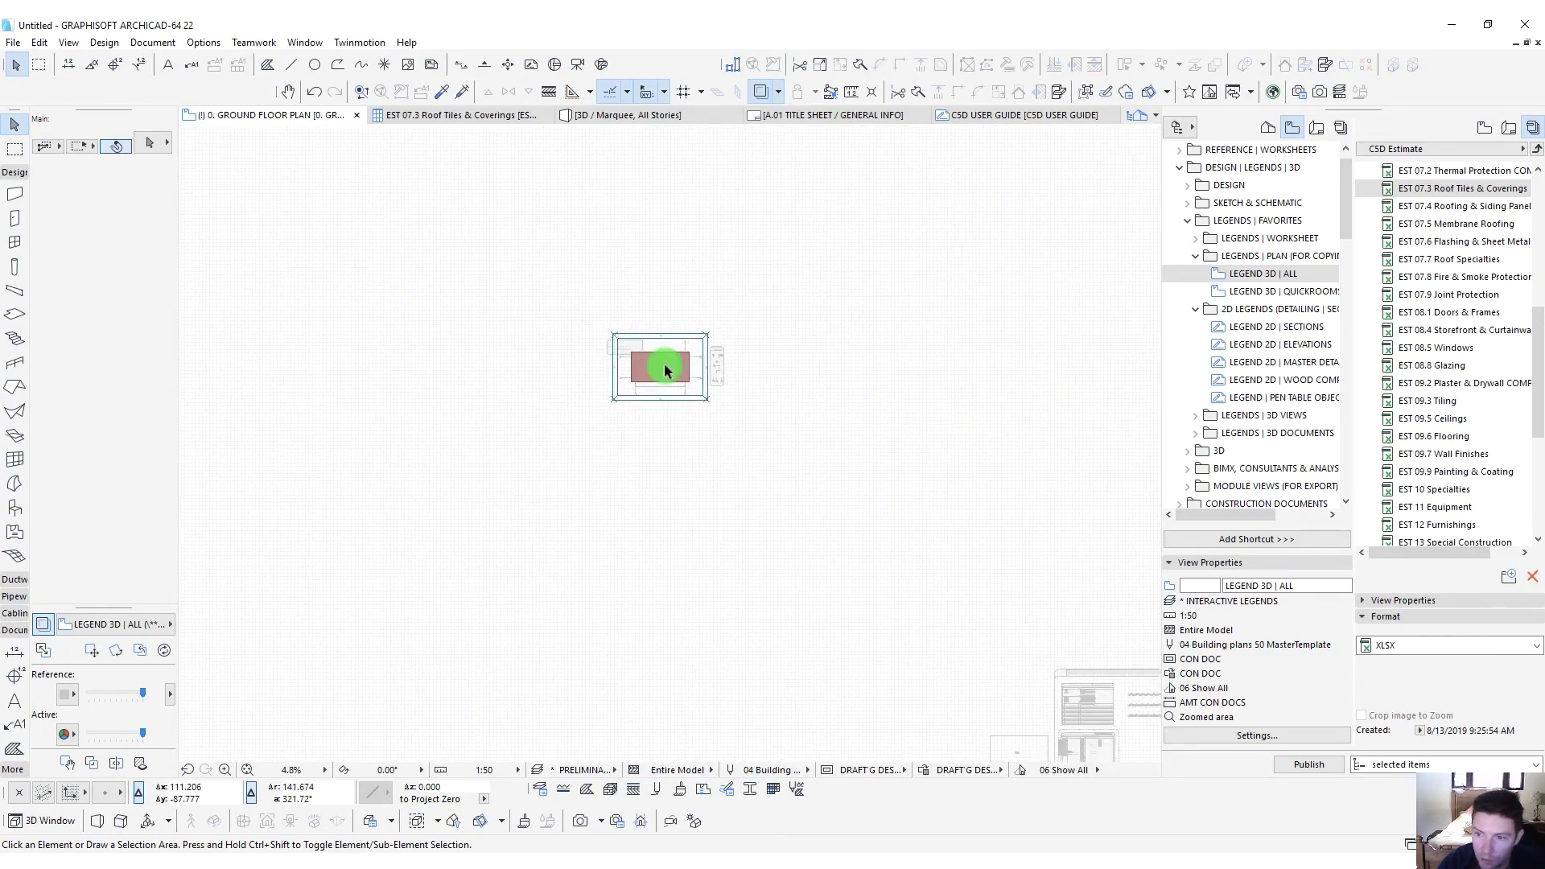
scroll(664, 364, up, 10)
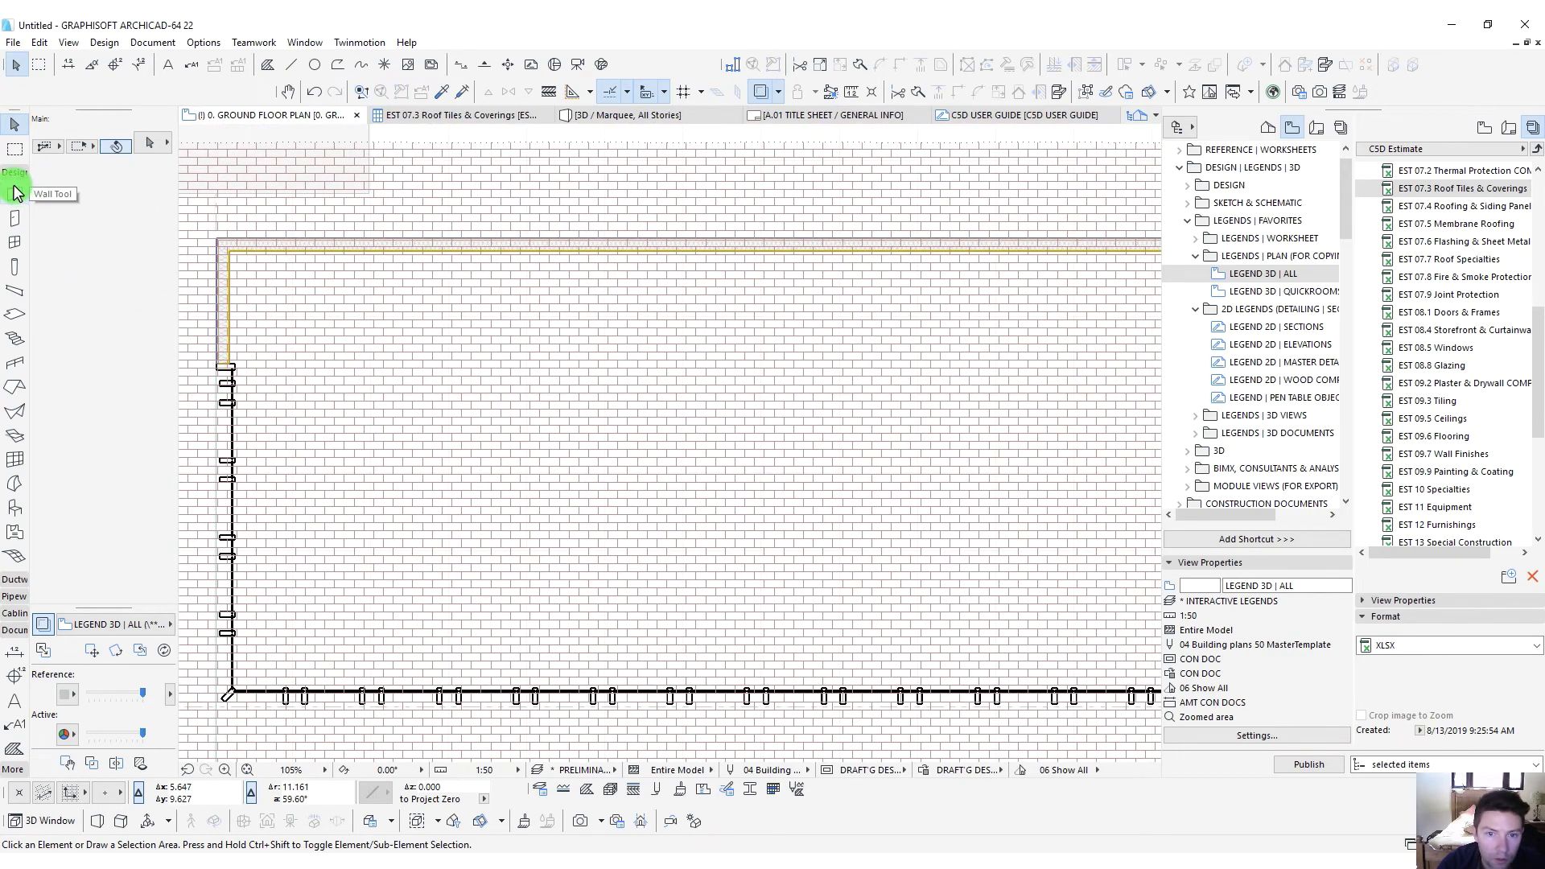
scroll(782, 503, down, 8)
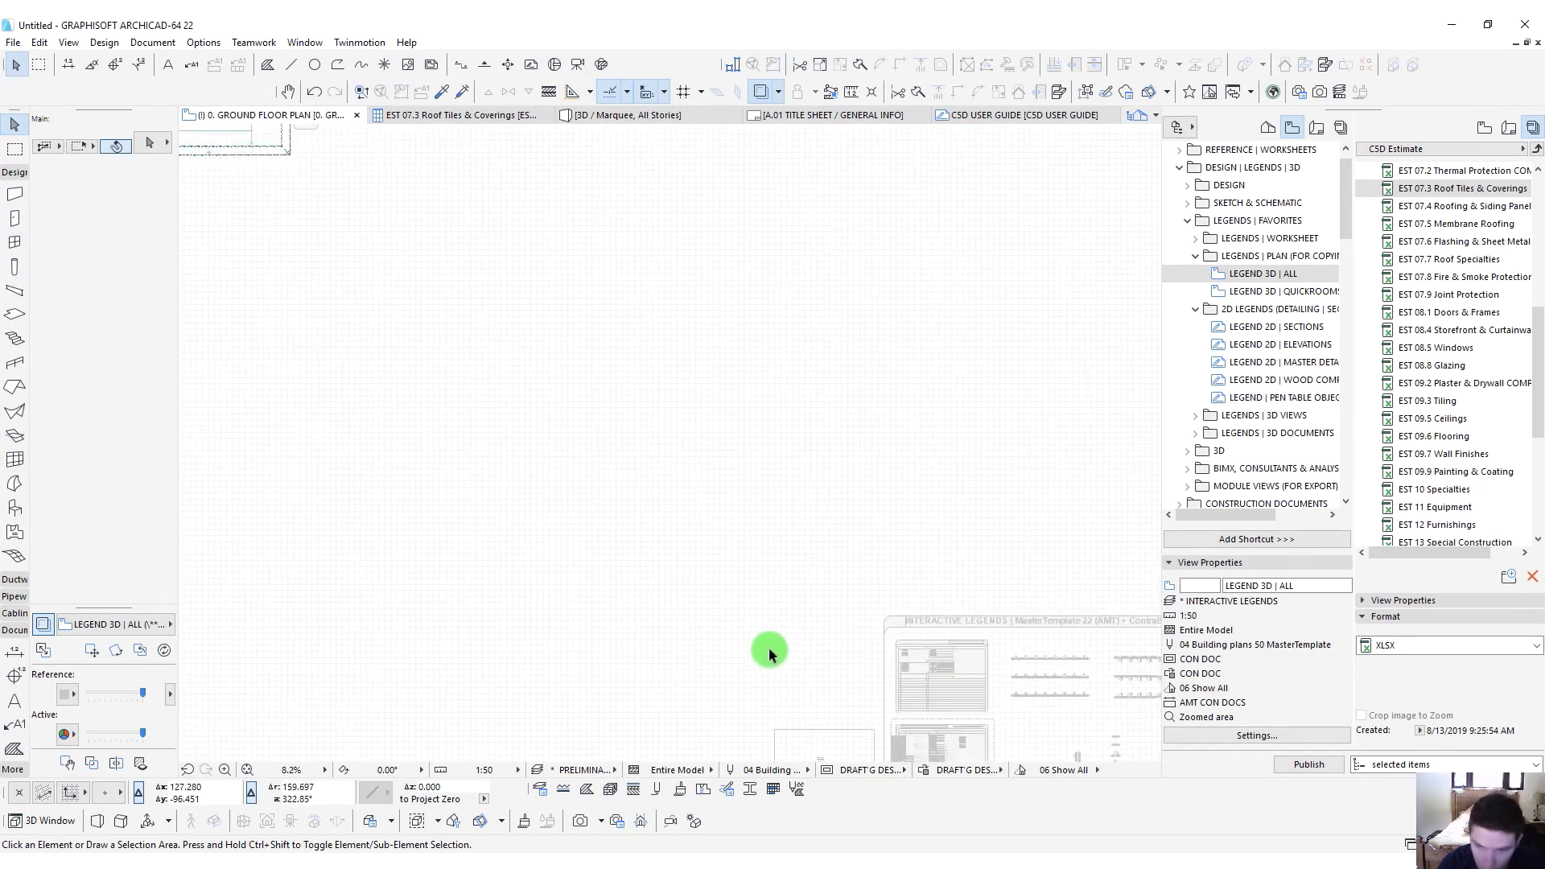
click(780, 727)
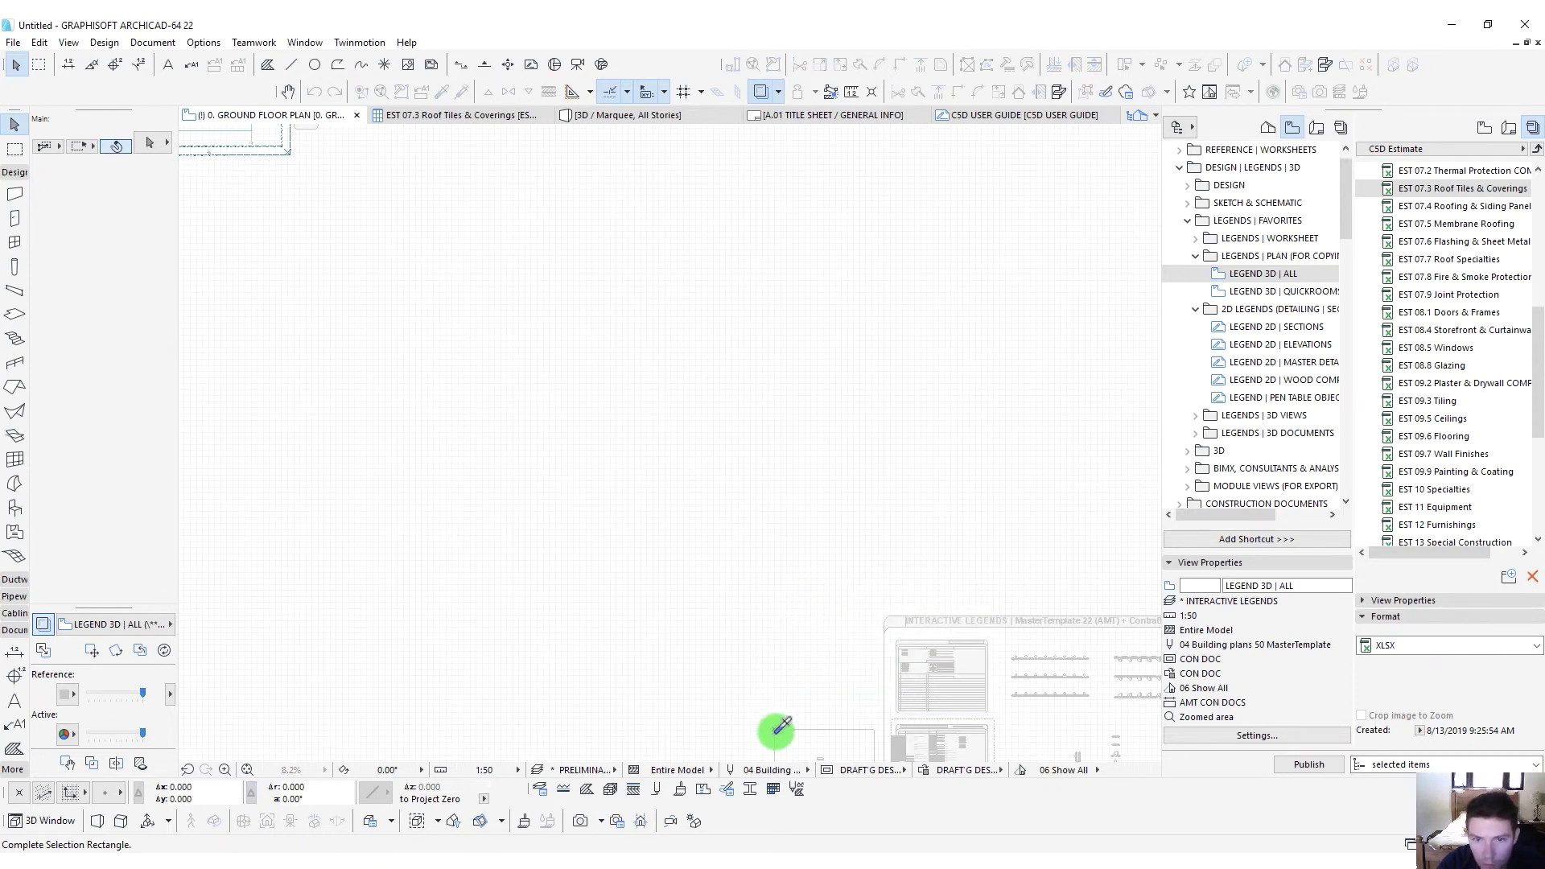
click(867, 741)
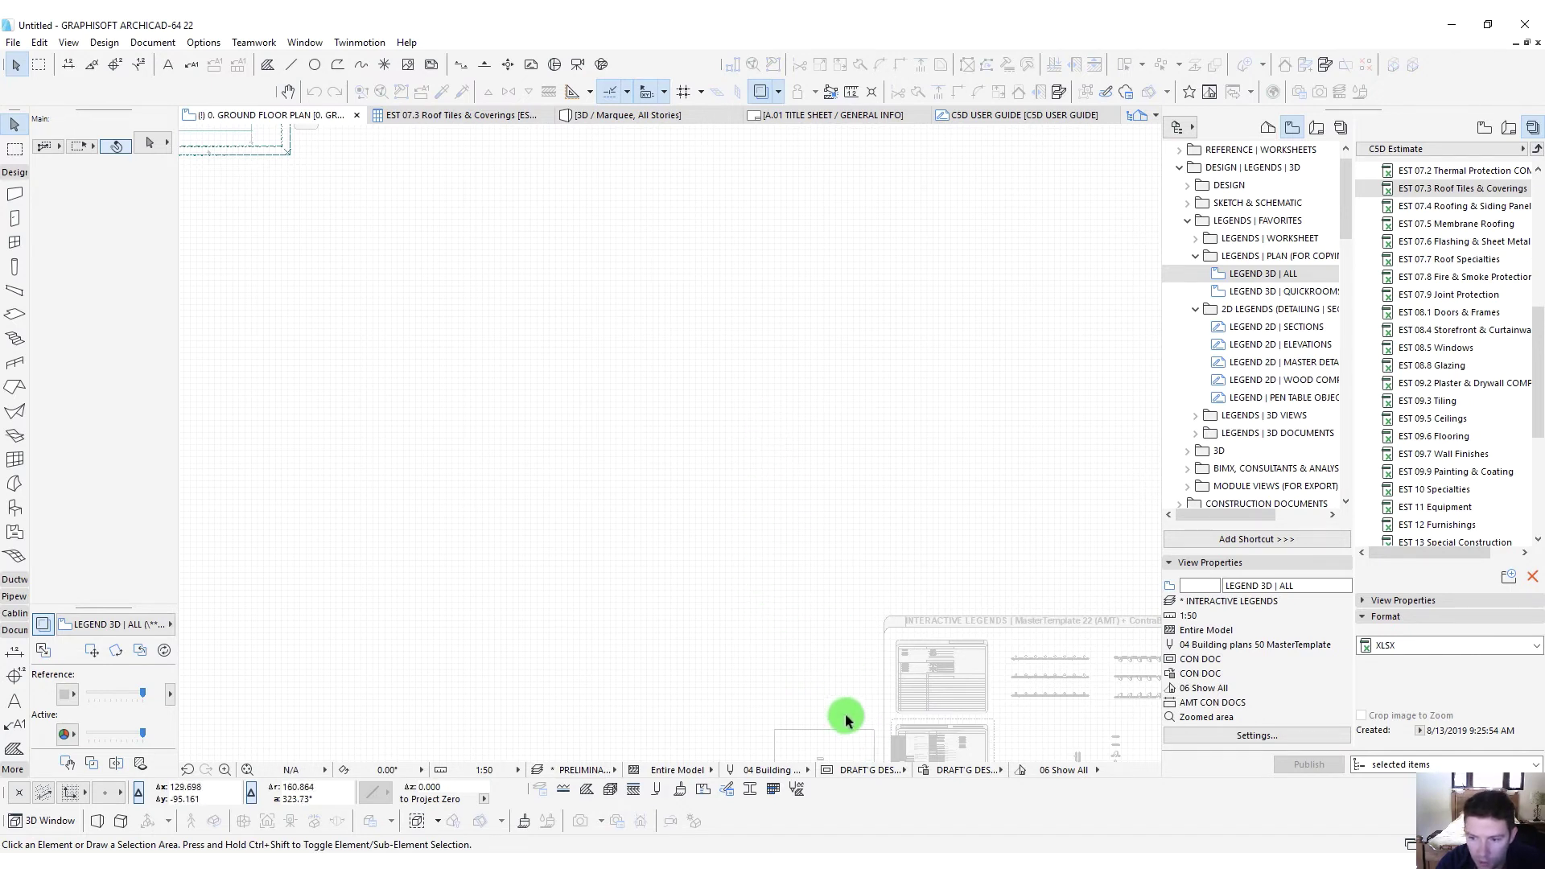
scroll(846, 715, up, 5)
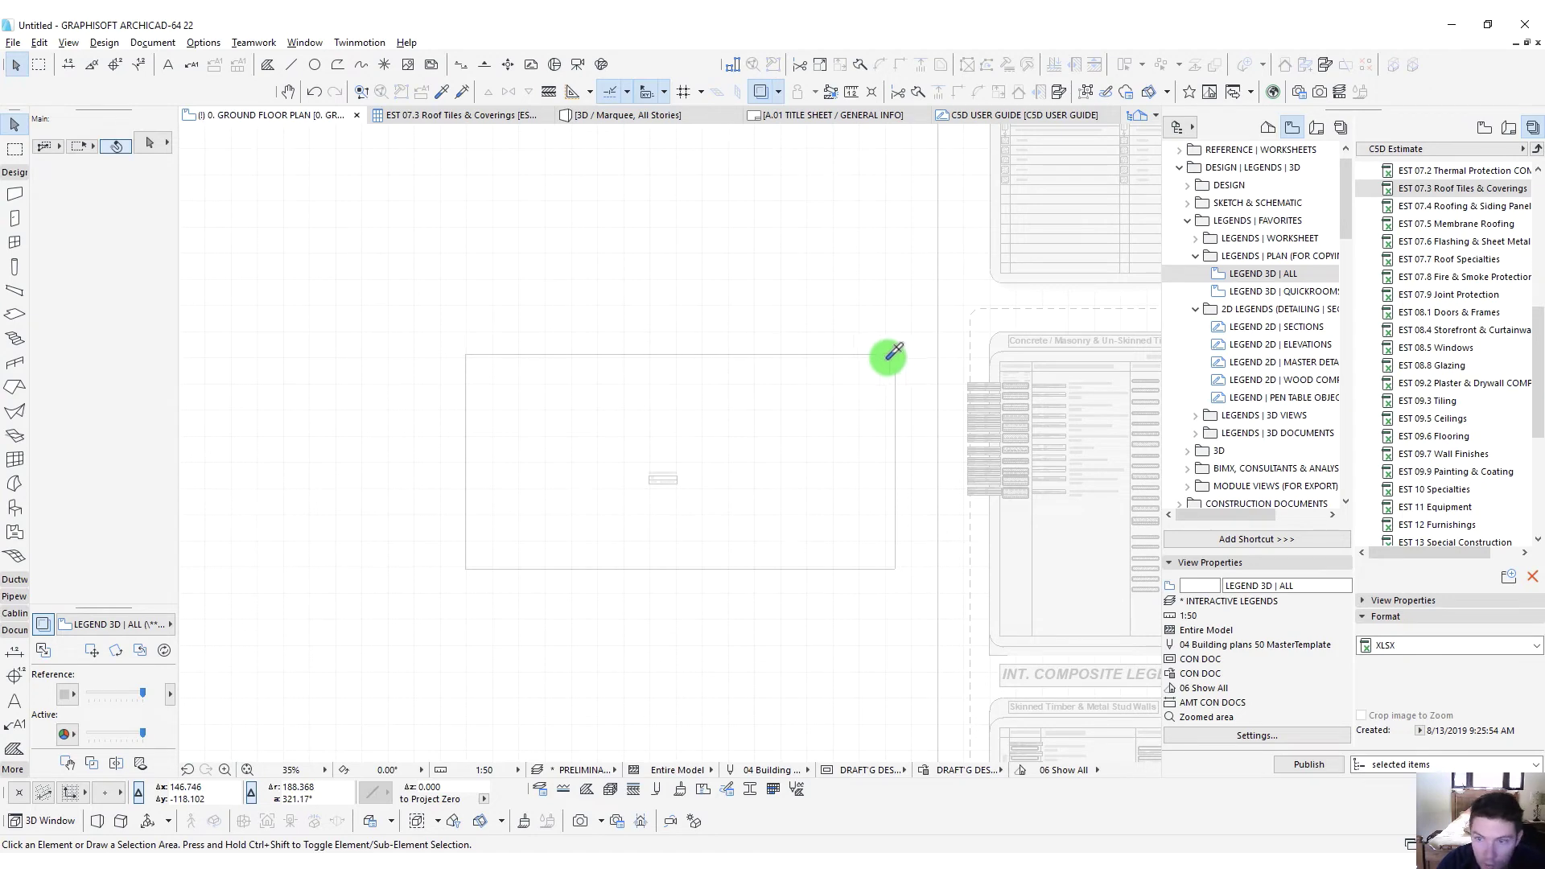
alt+click(888, 357)
key(alt+v)
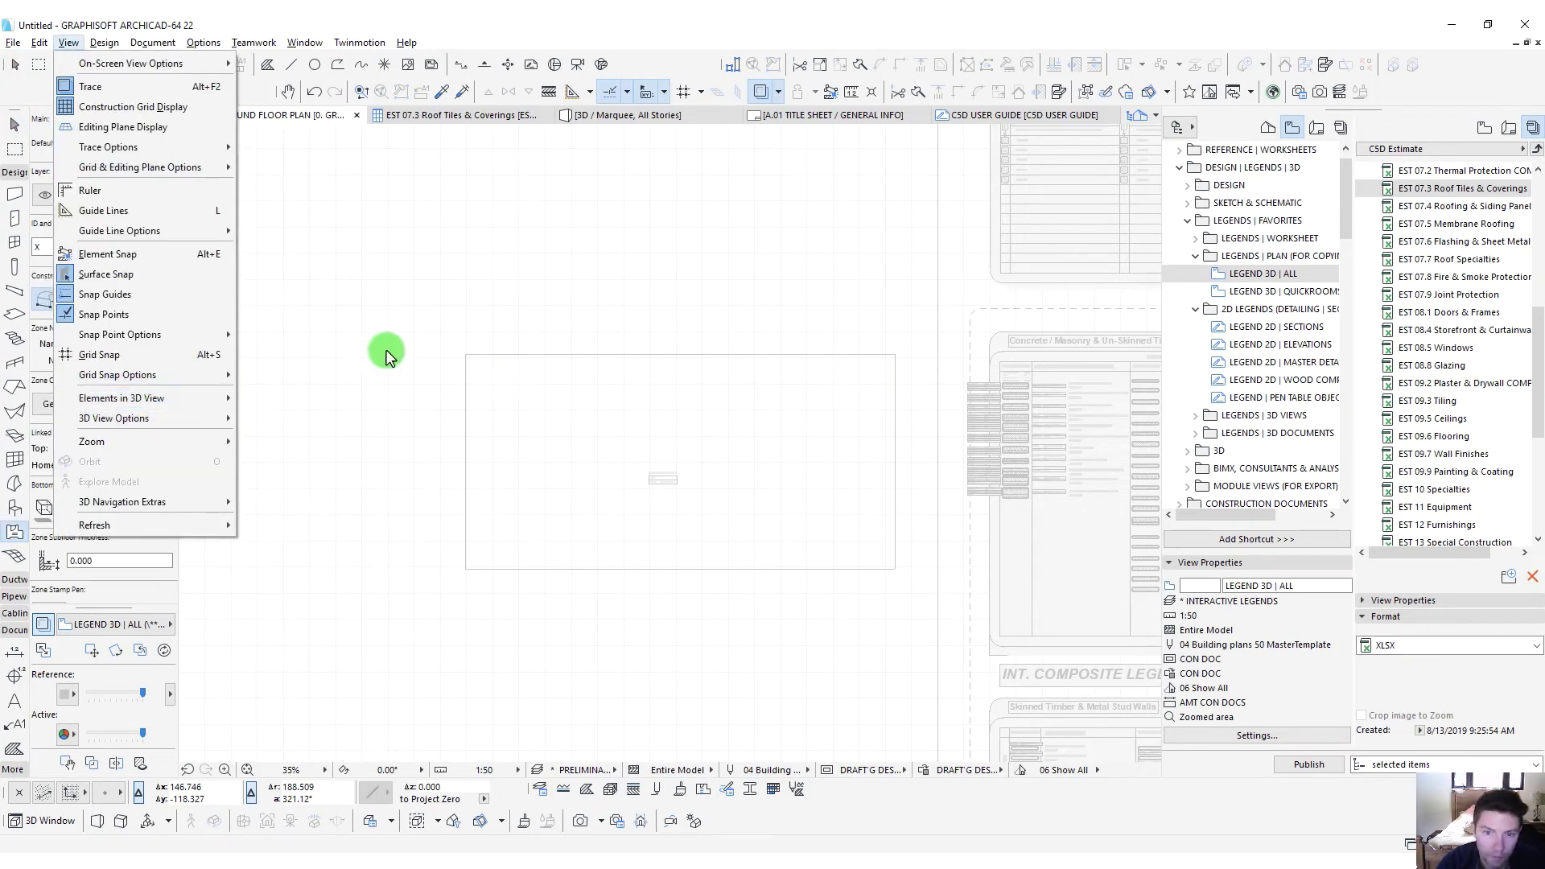
key(Escape)
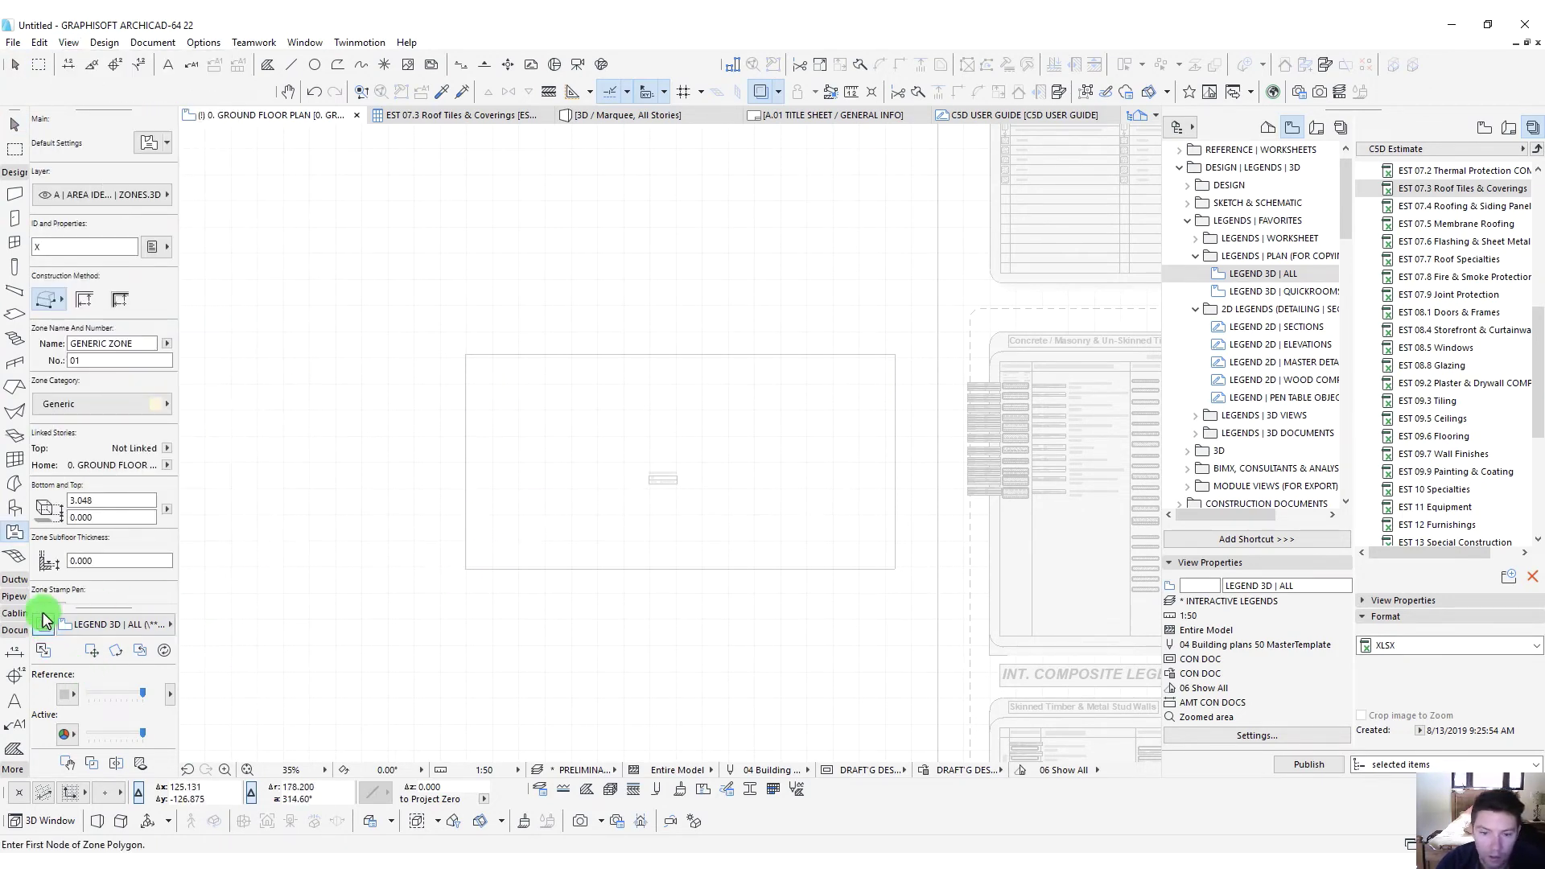
Turn off the trace reference and place a boundary-detected zone with its label inside the room
click(44, 628)
scroll(455, 406, down, 6)
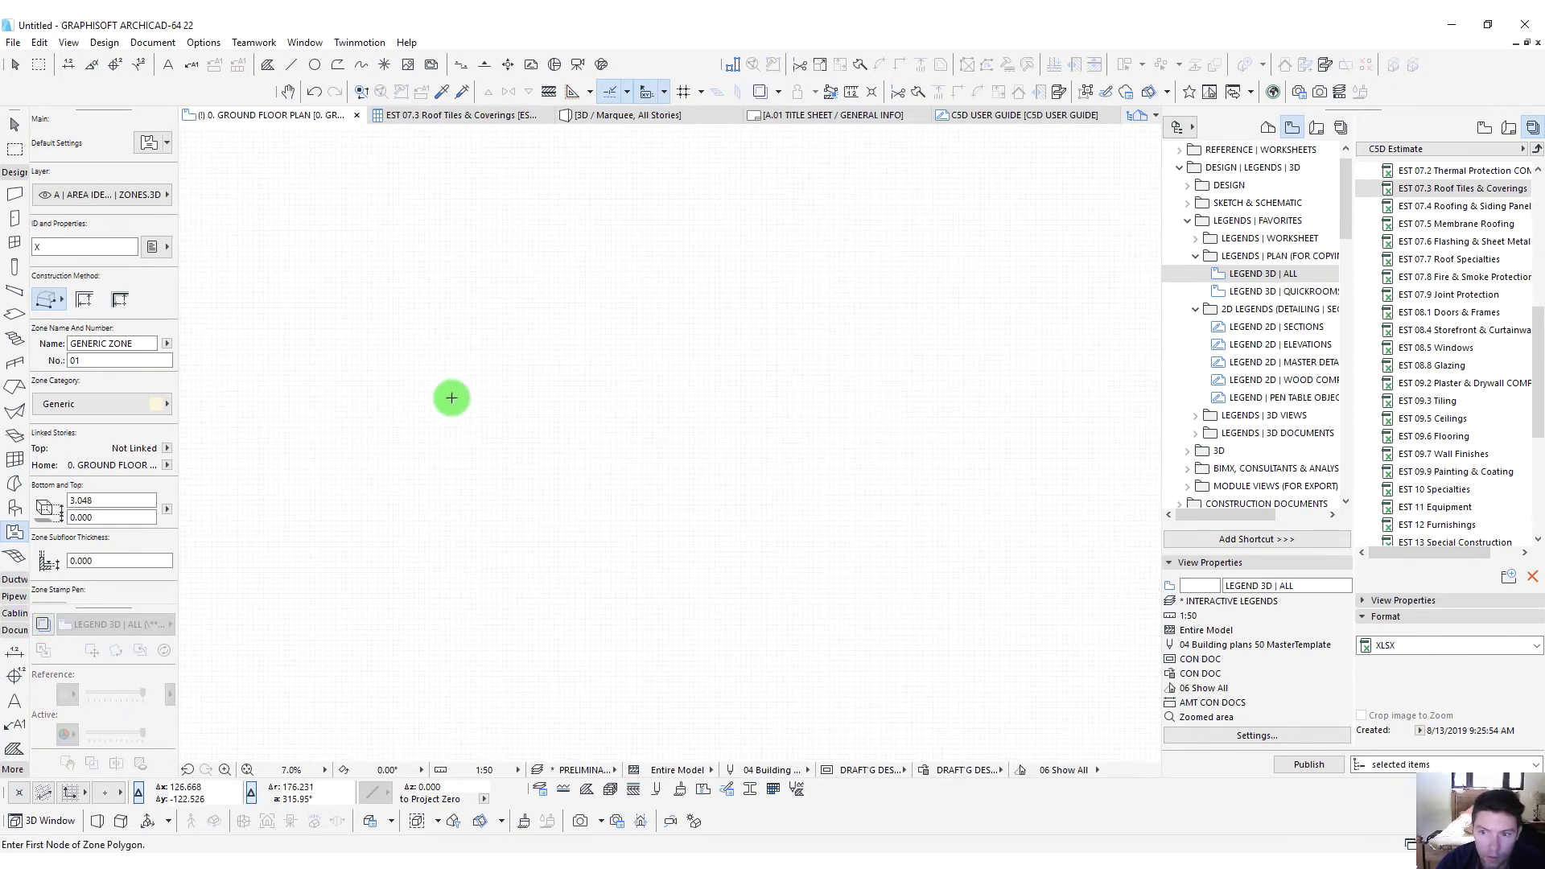
middle_drag(241, 160, 683, 596)
scroll(656, 599, up, 4)
scroll(540, 486, up, 6)
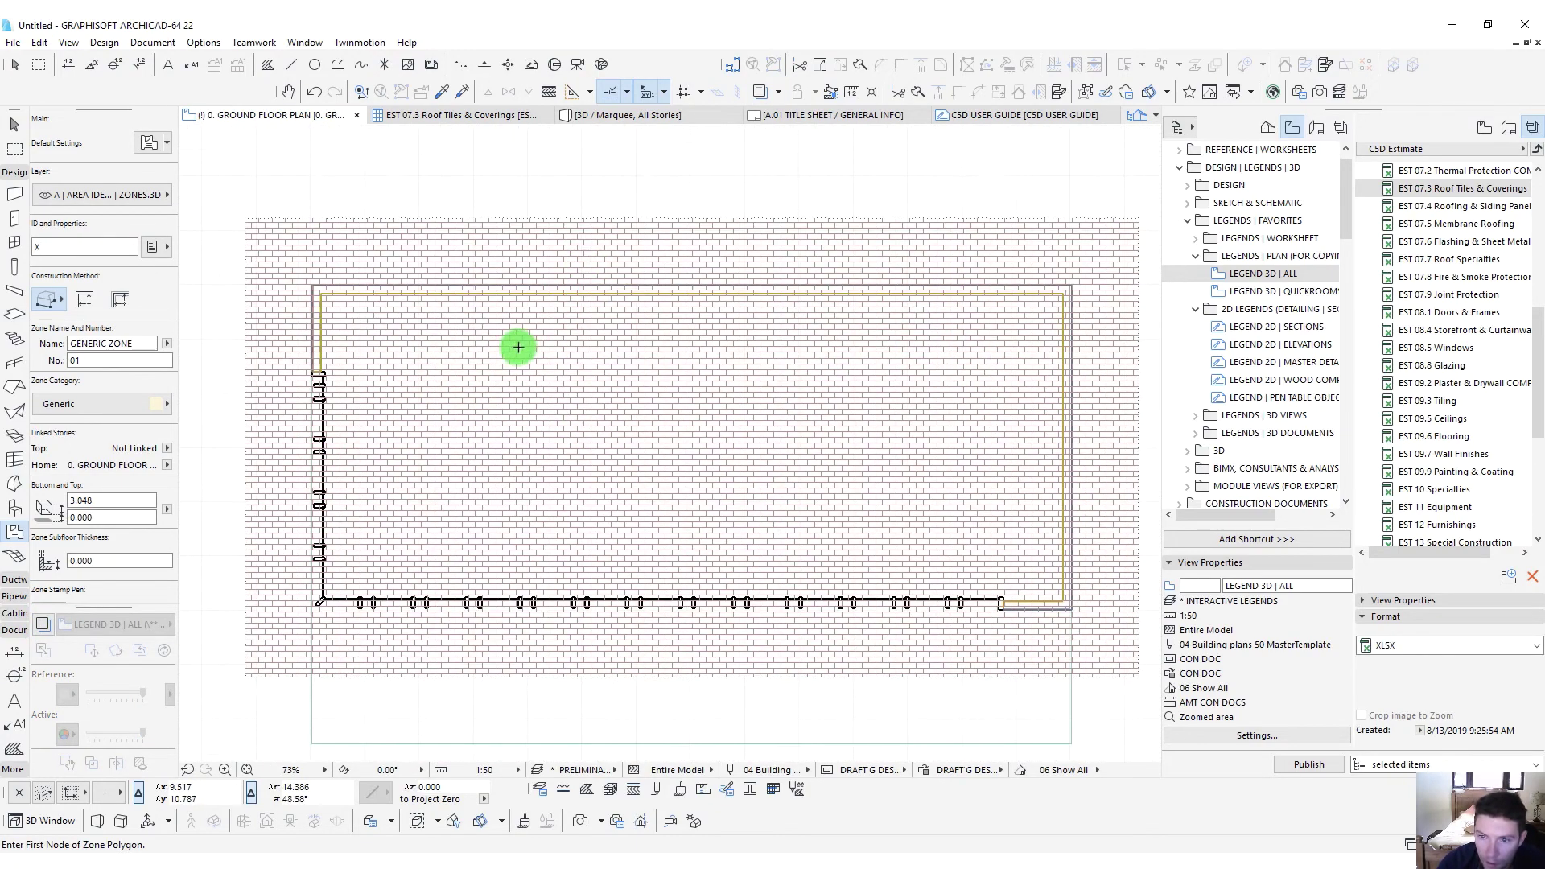
click(544, 342)
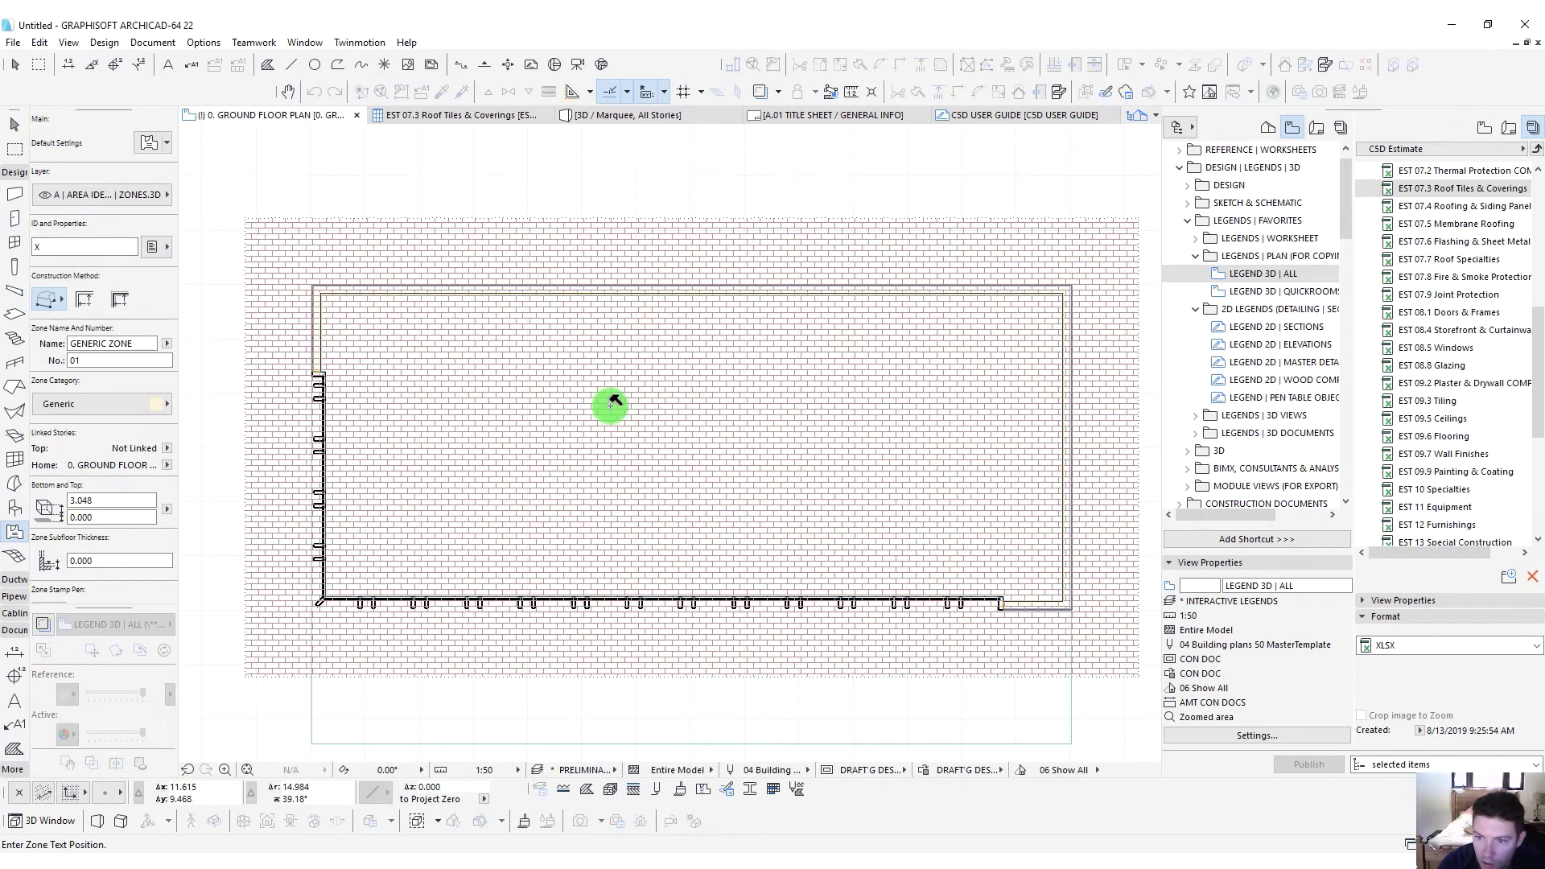
click(703, 461)
shift+click(703, 470)
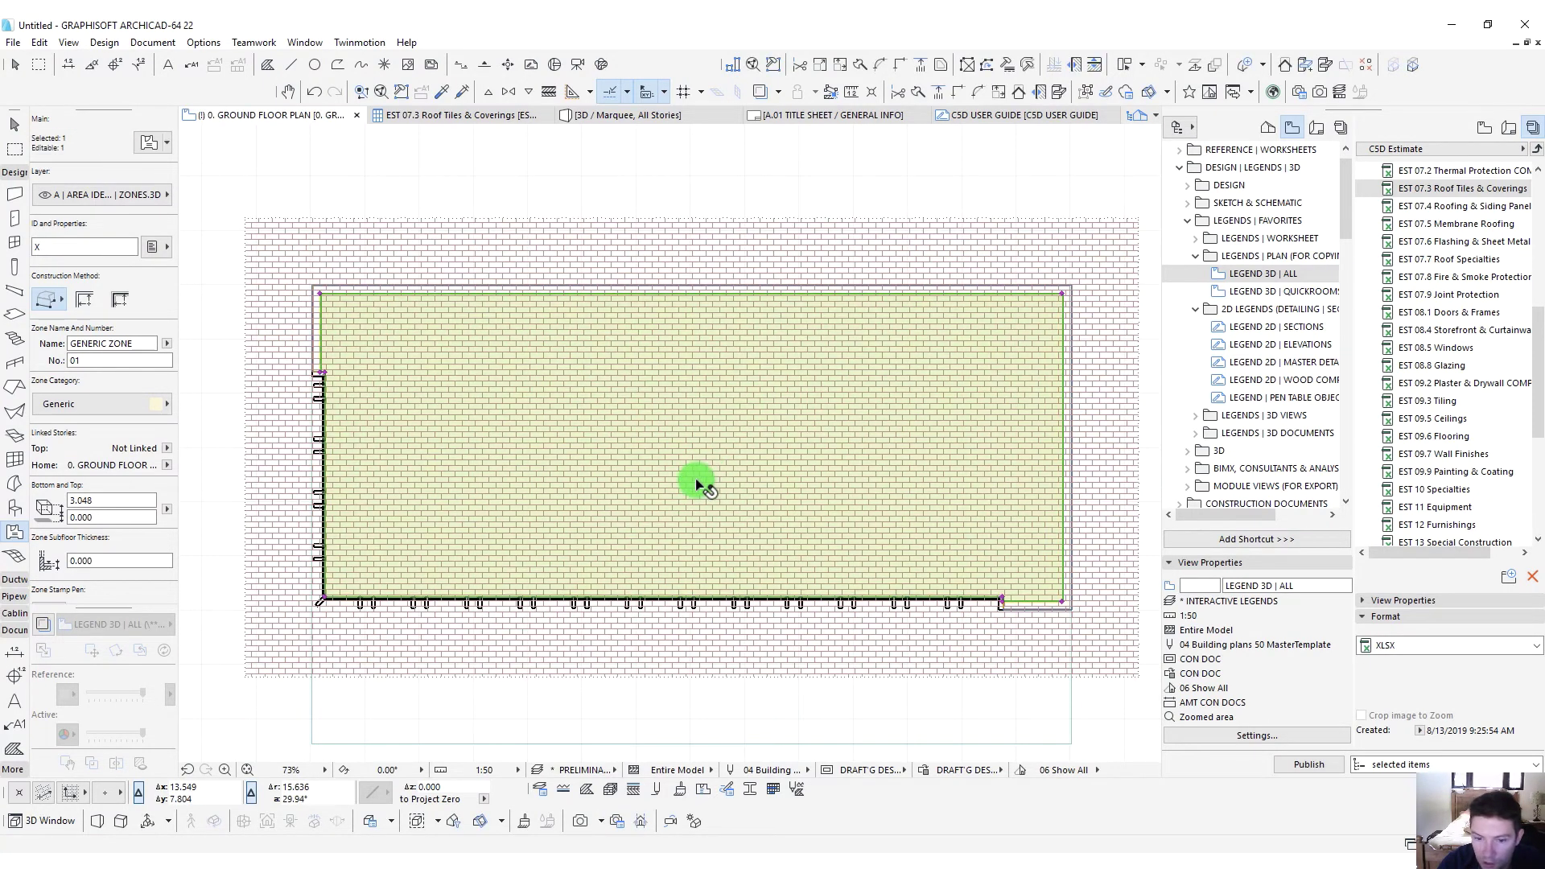
scroll(311, 388, up, 2)
scroll(308, 313, up, 4)
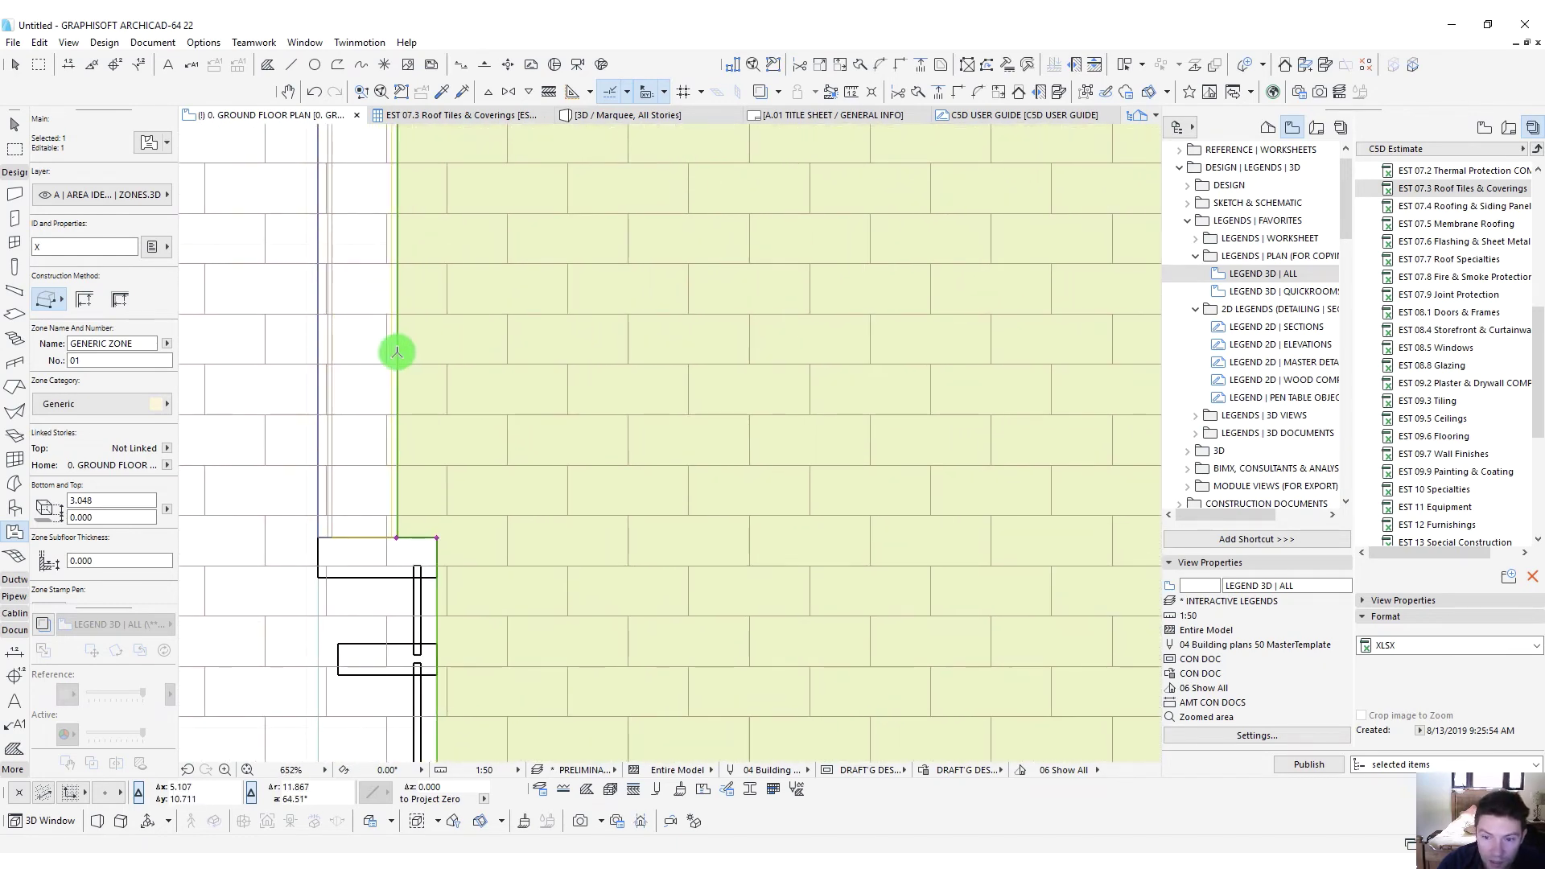
key(Escape)
scroll(500, 400, down, 6)
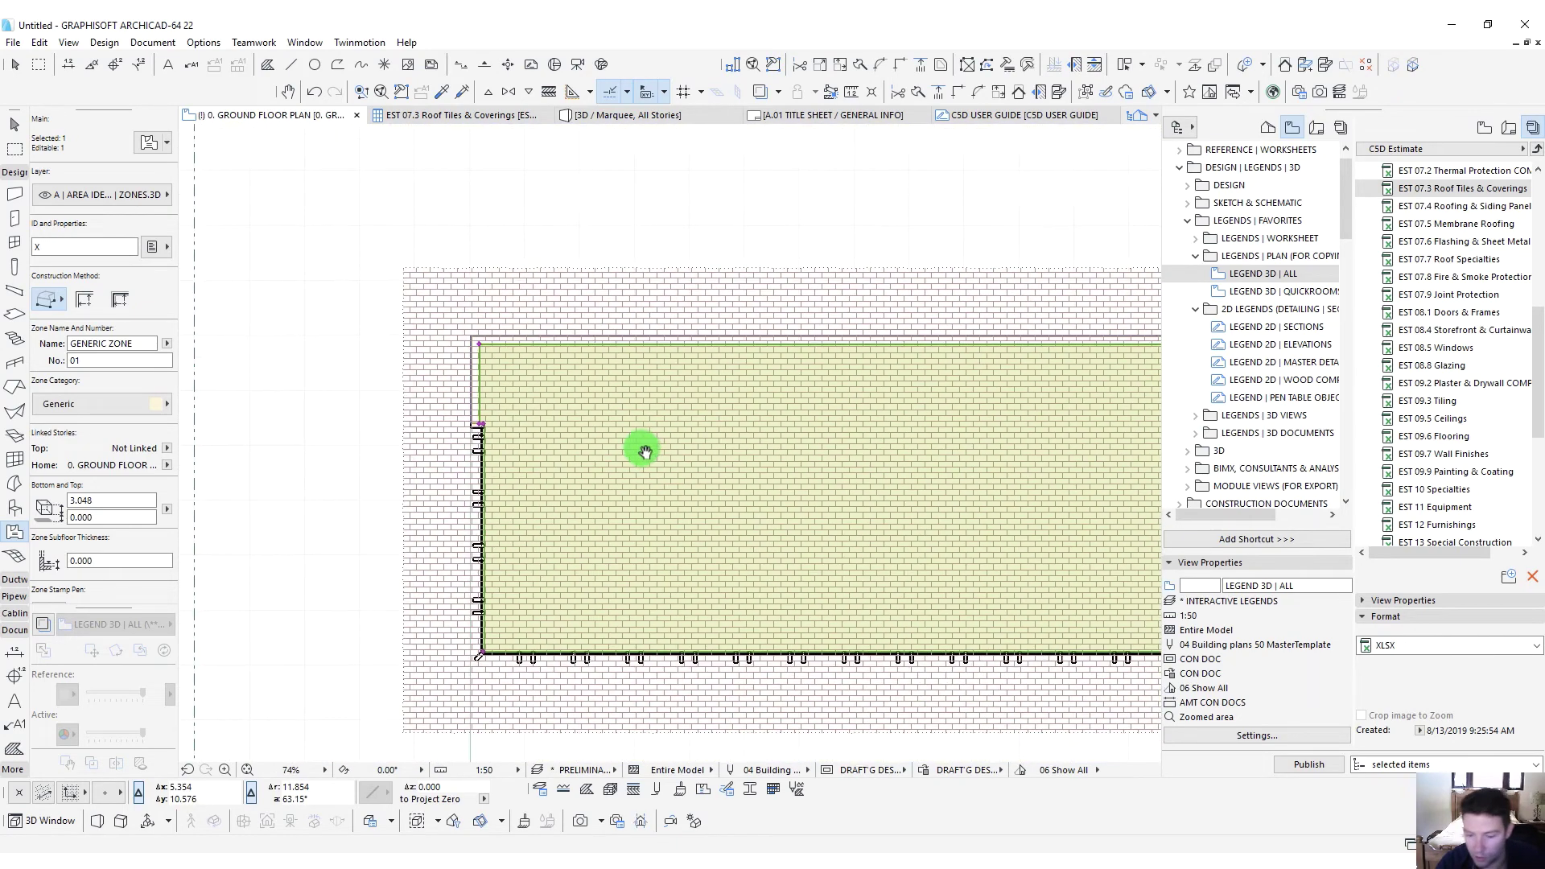
Draw a rectangular zone between opposite wall corners and place its label inside the zone
click(50, 299)
click(100, 288)
scroll(458, 338, up, 5)
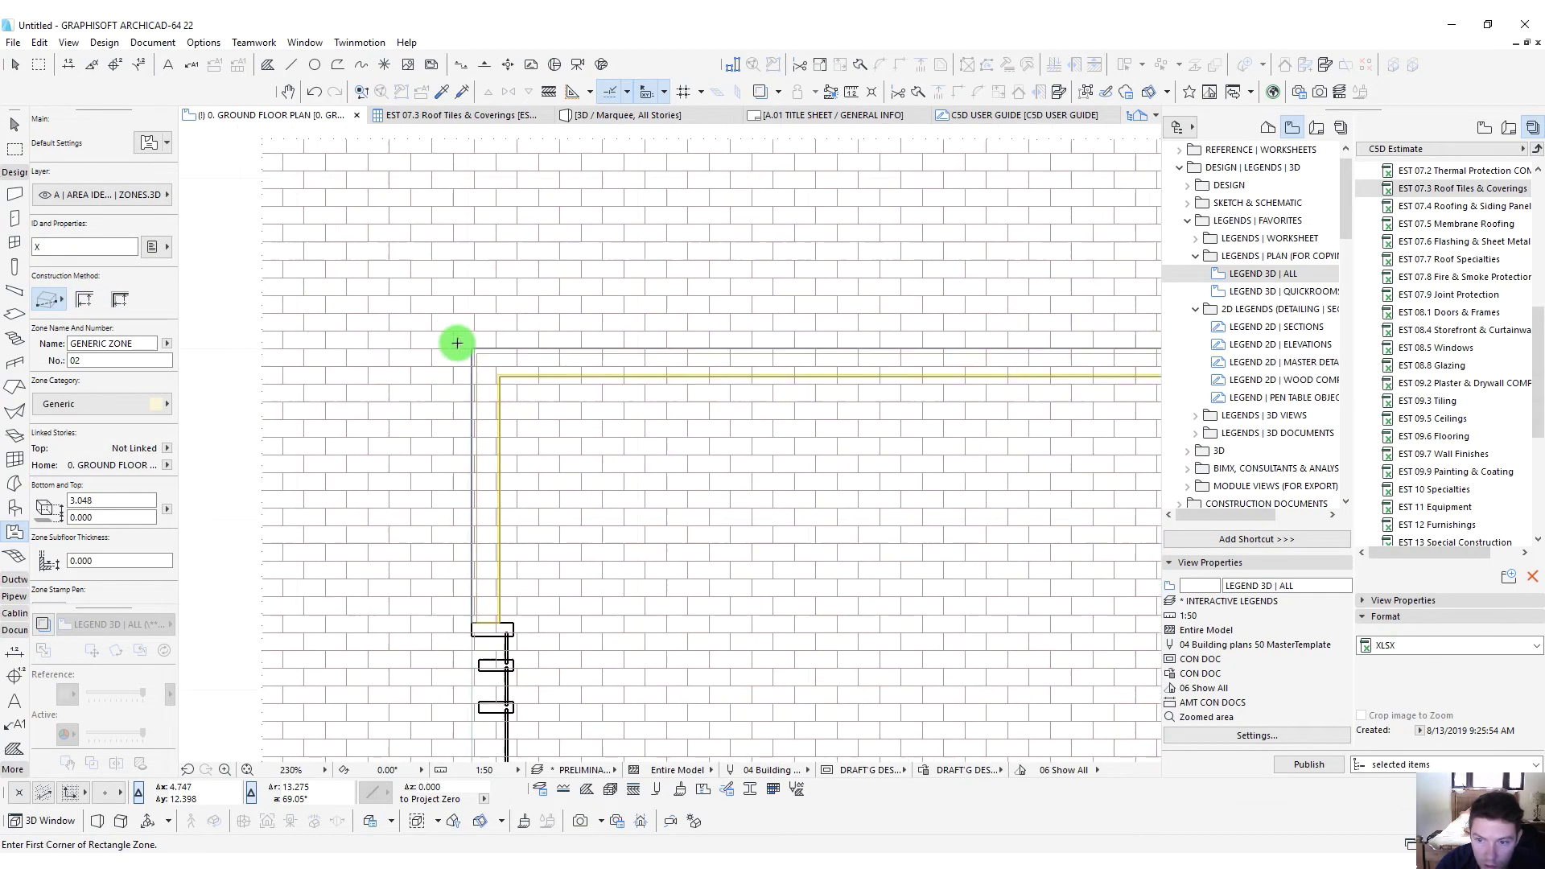
click(493, 358)
scroll(786, 596, down, 6)
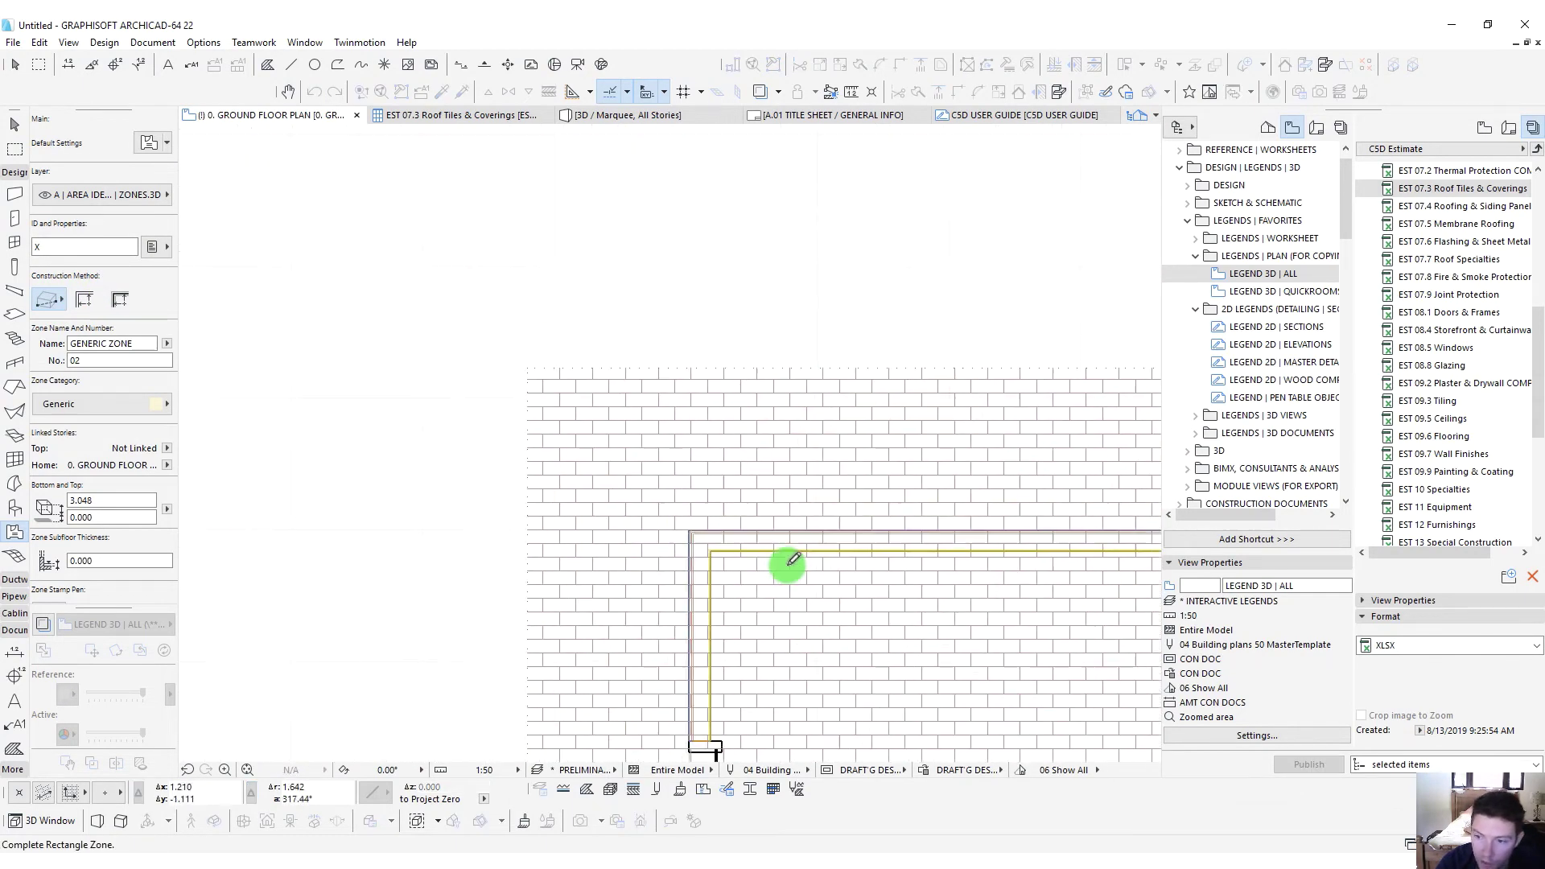
middle_drag(786, 563, 117, 134)
scroll(834, 257, up, 3)
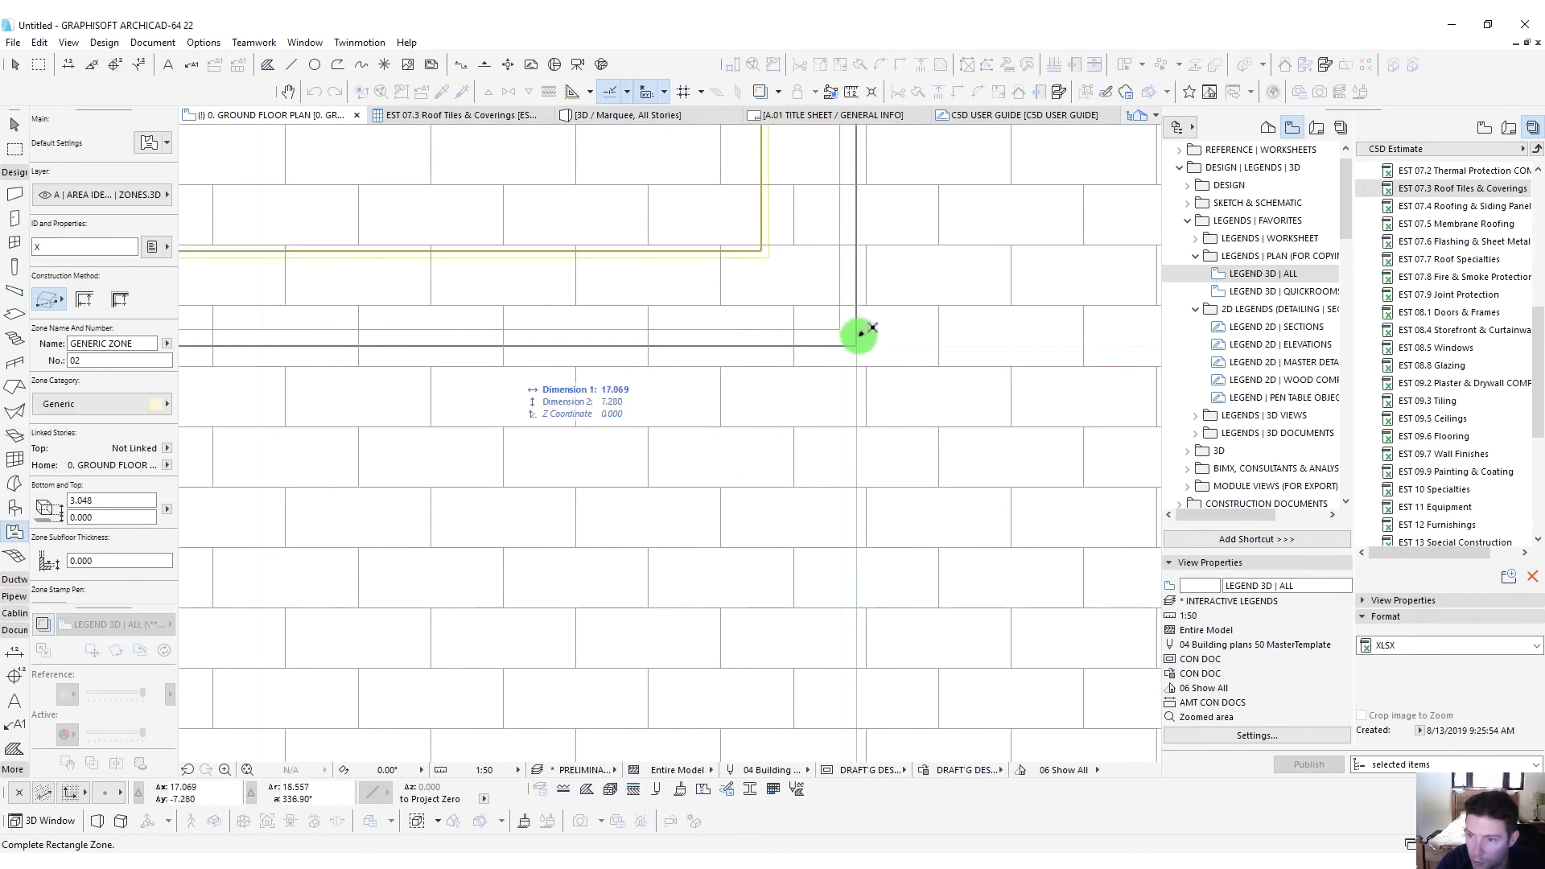
click(833, 297)
scroll(718, 366, down, 6)
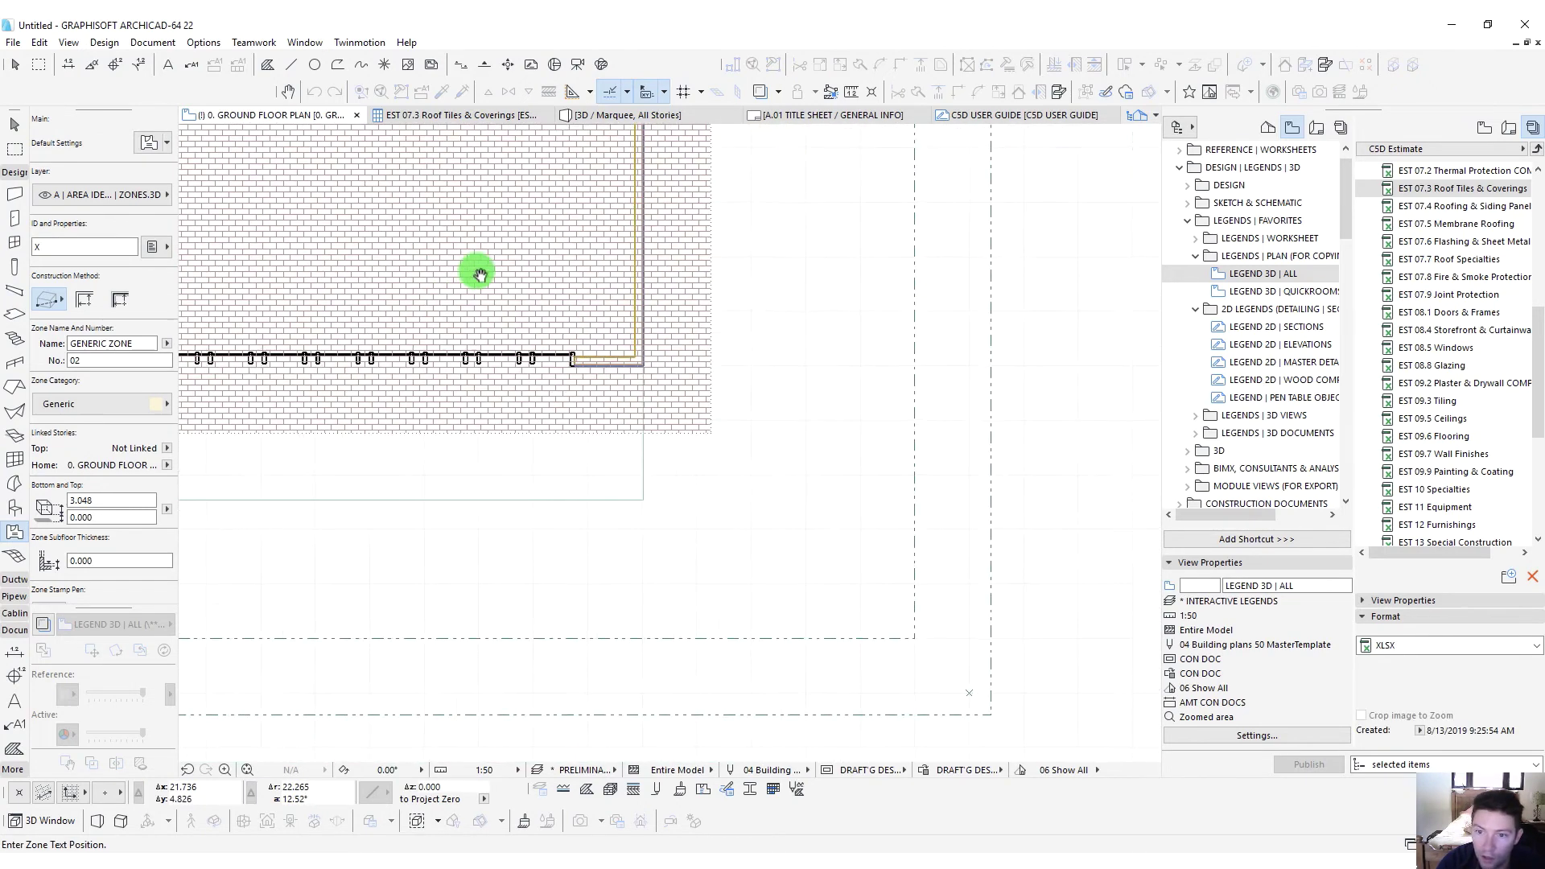
click(563, 517)
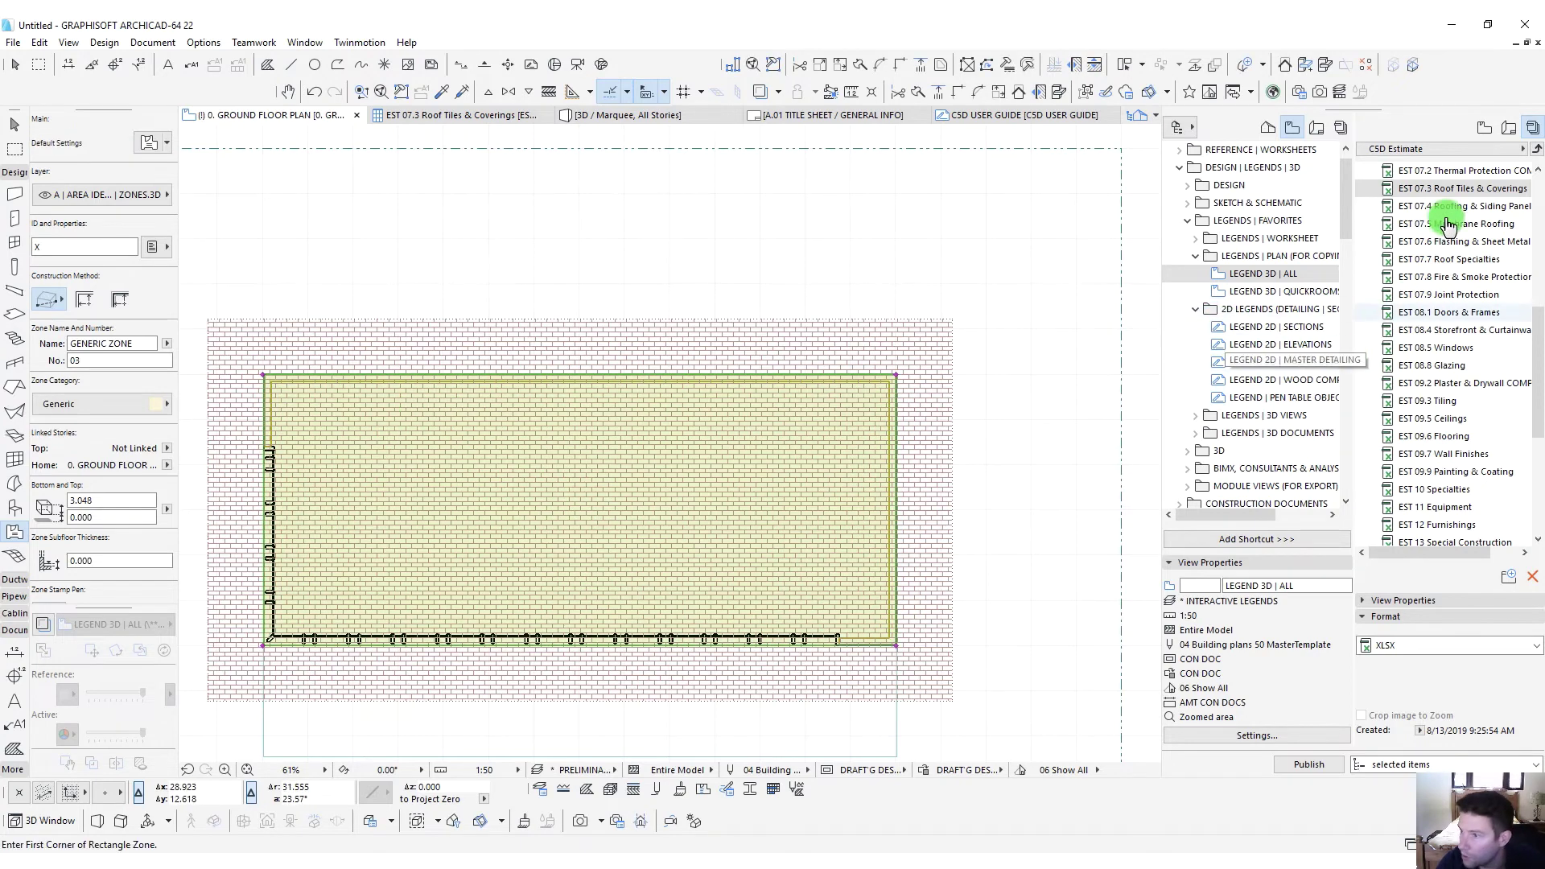
scroll(1420, 241, up, 5)
click(1424, 191)
Open the ZONE GSM ESTIMATE schedule, publish it to XLSX, and widen its first column
double_click(1424, 191)
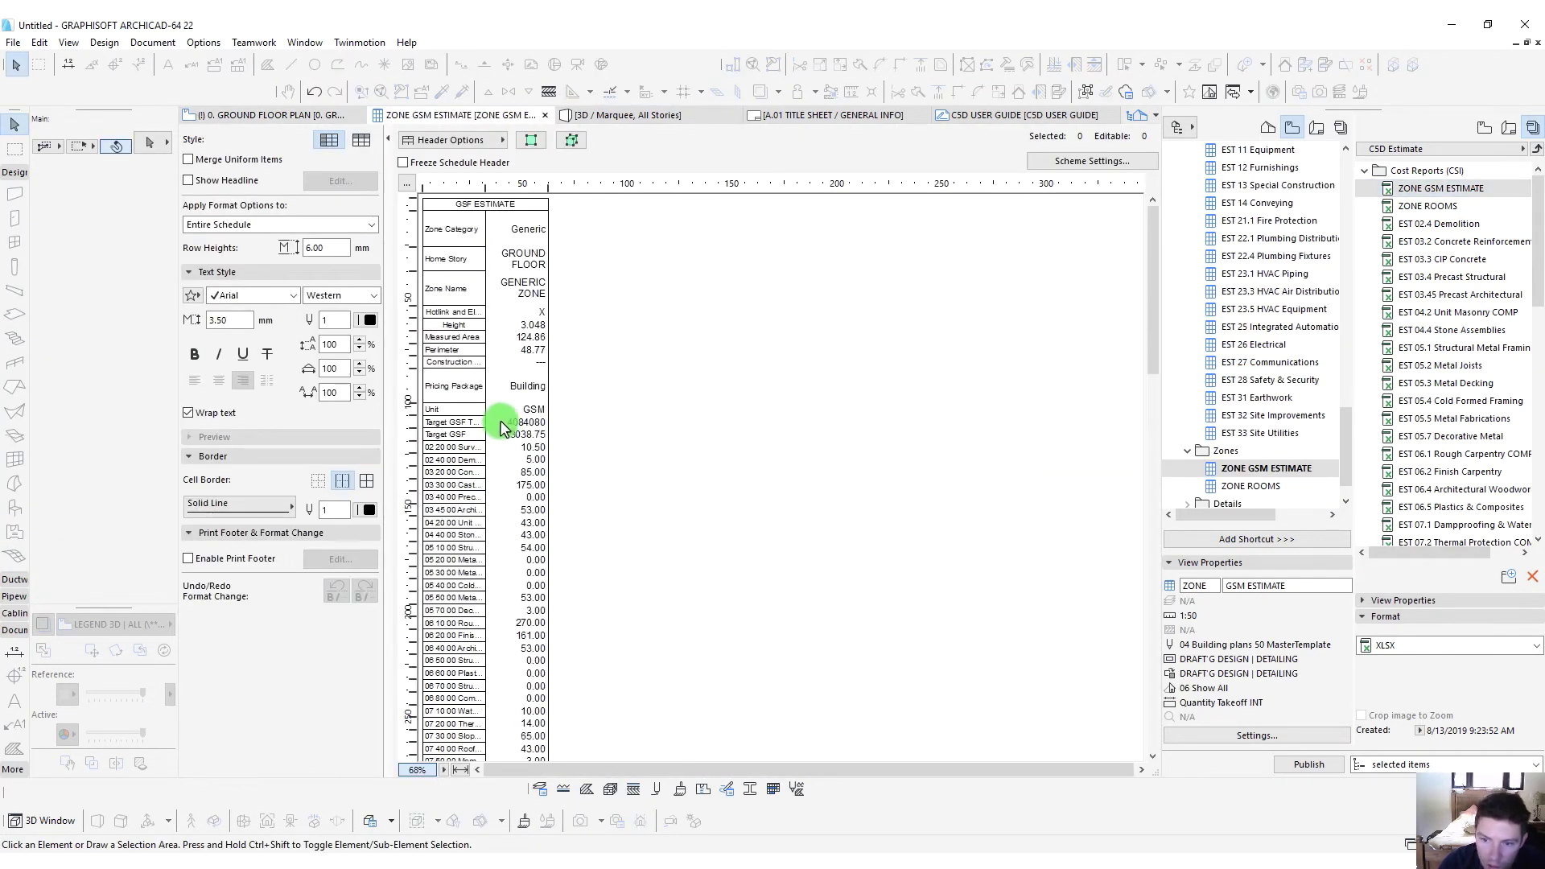
scroll(503, 491, down, 5)
scroll(506, 572, up, 5)
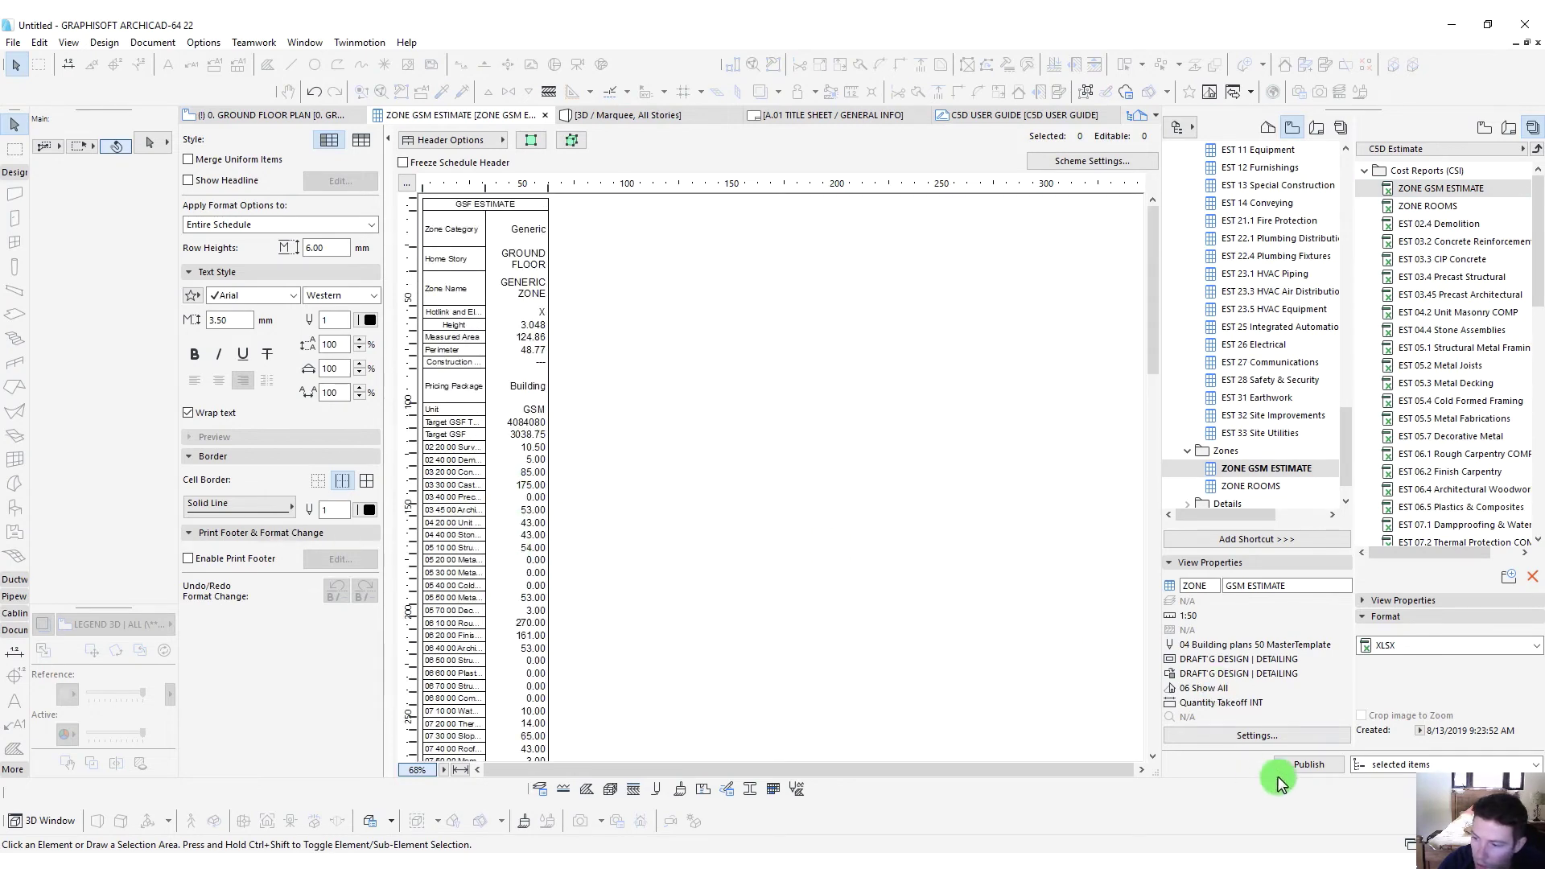
click(1315, 765)
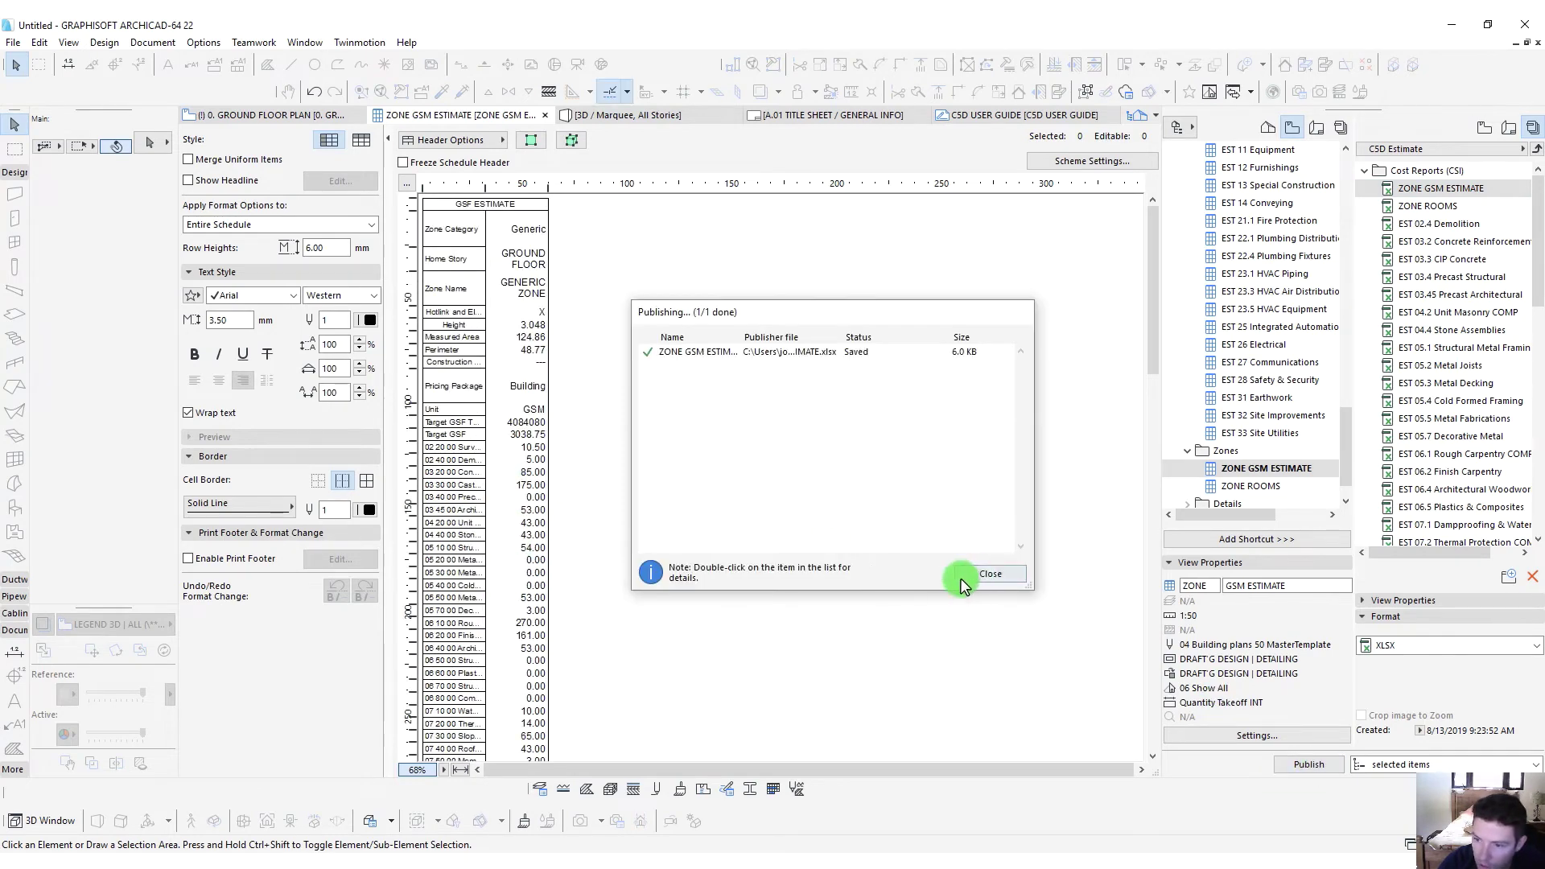
click(985, 576)
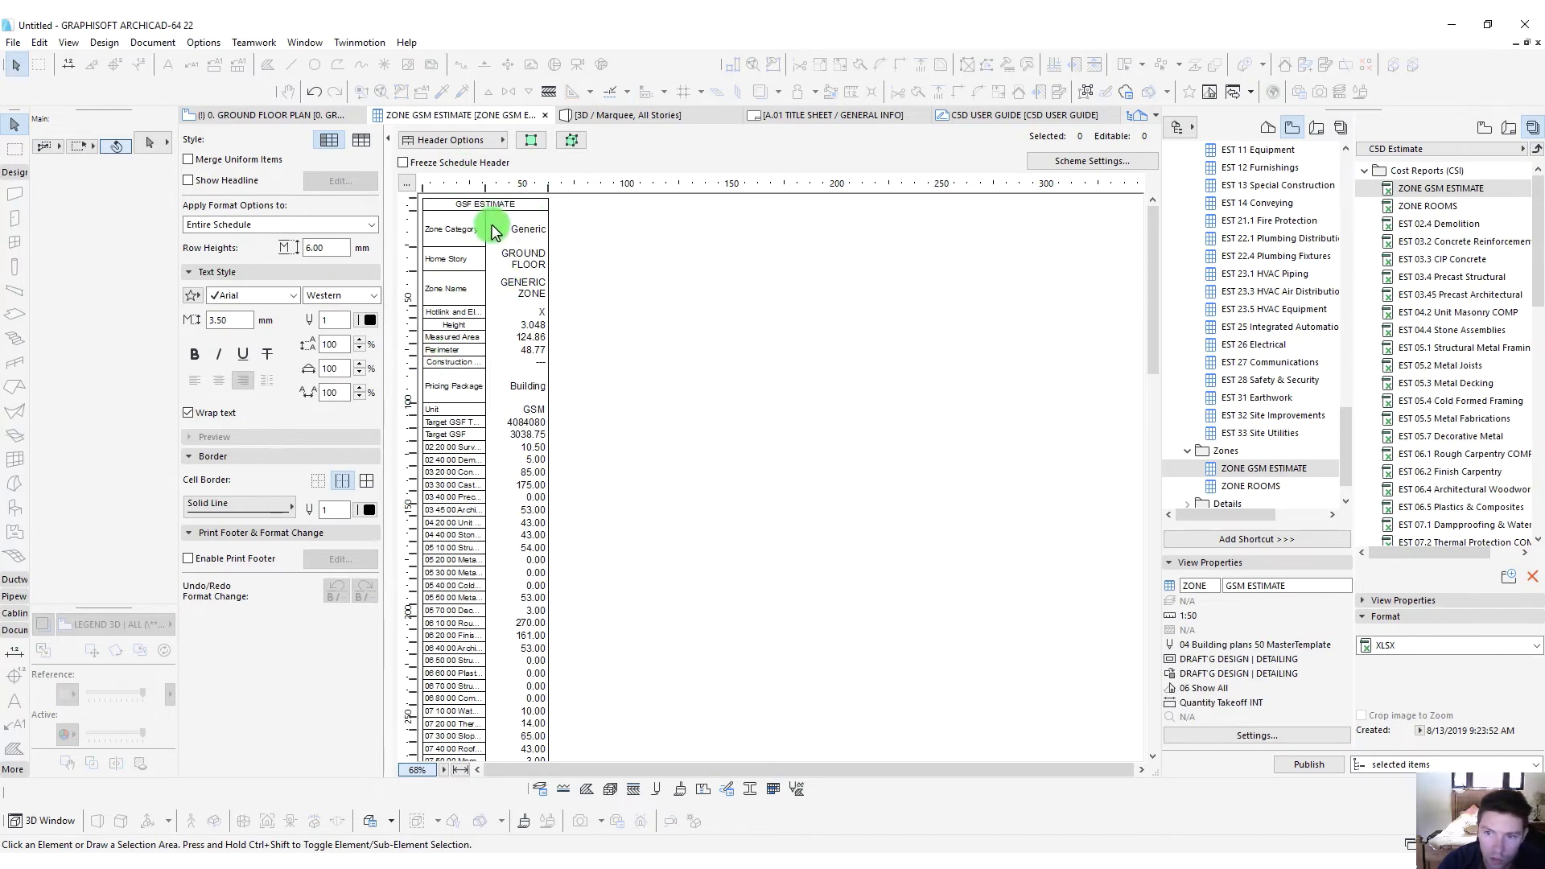
drag(486, 184, 519, 183)
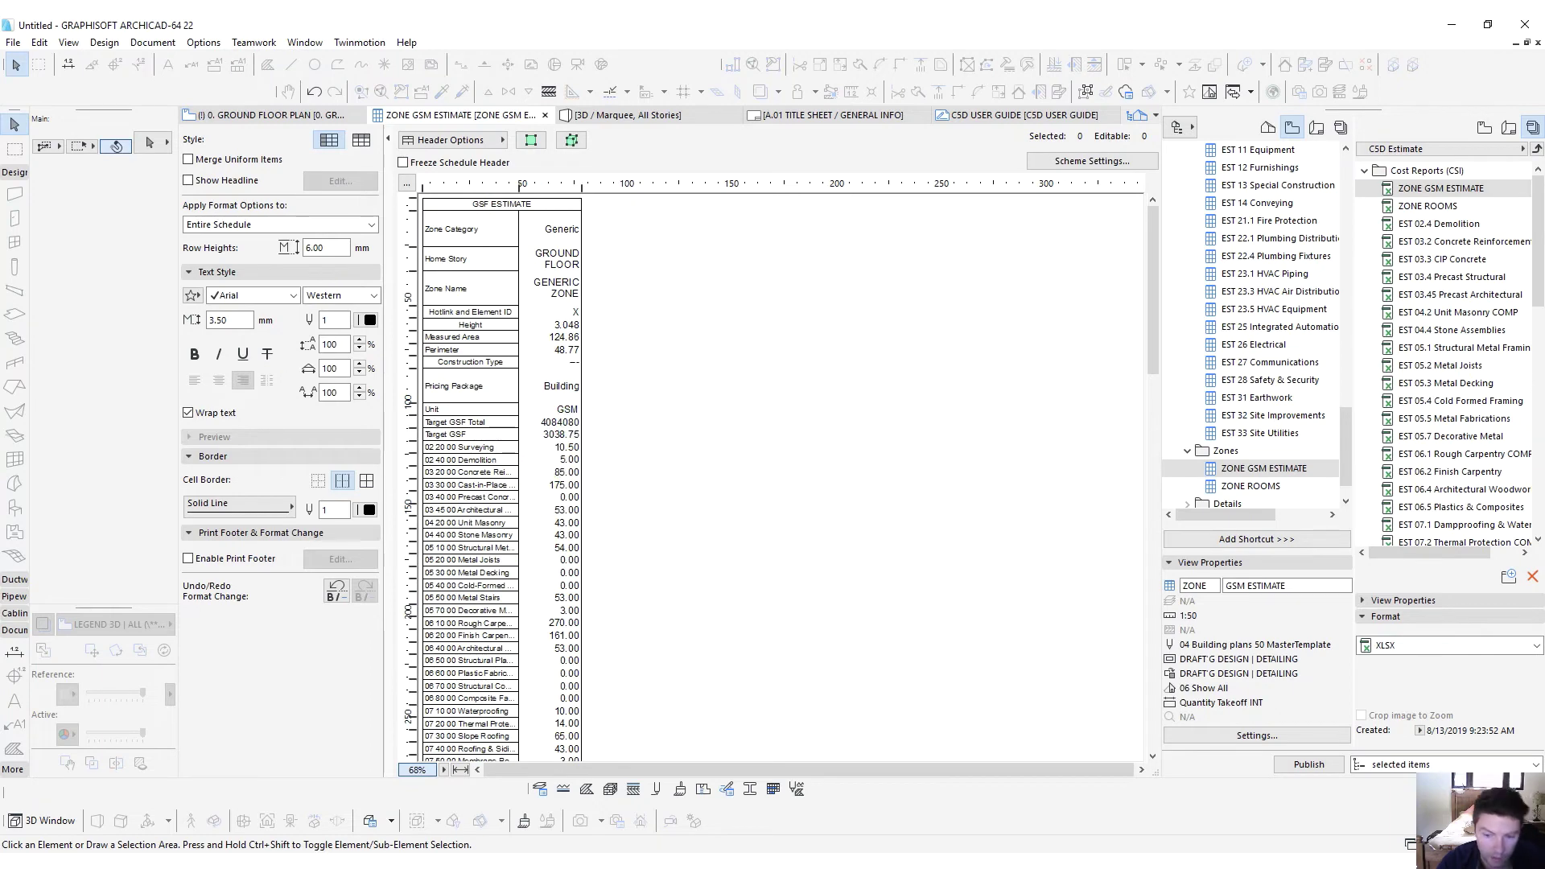
Bring the INT Estimate workbook in Excel to the front
mouse_move(179, 861)
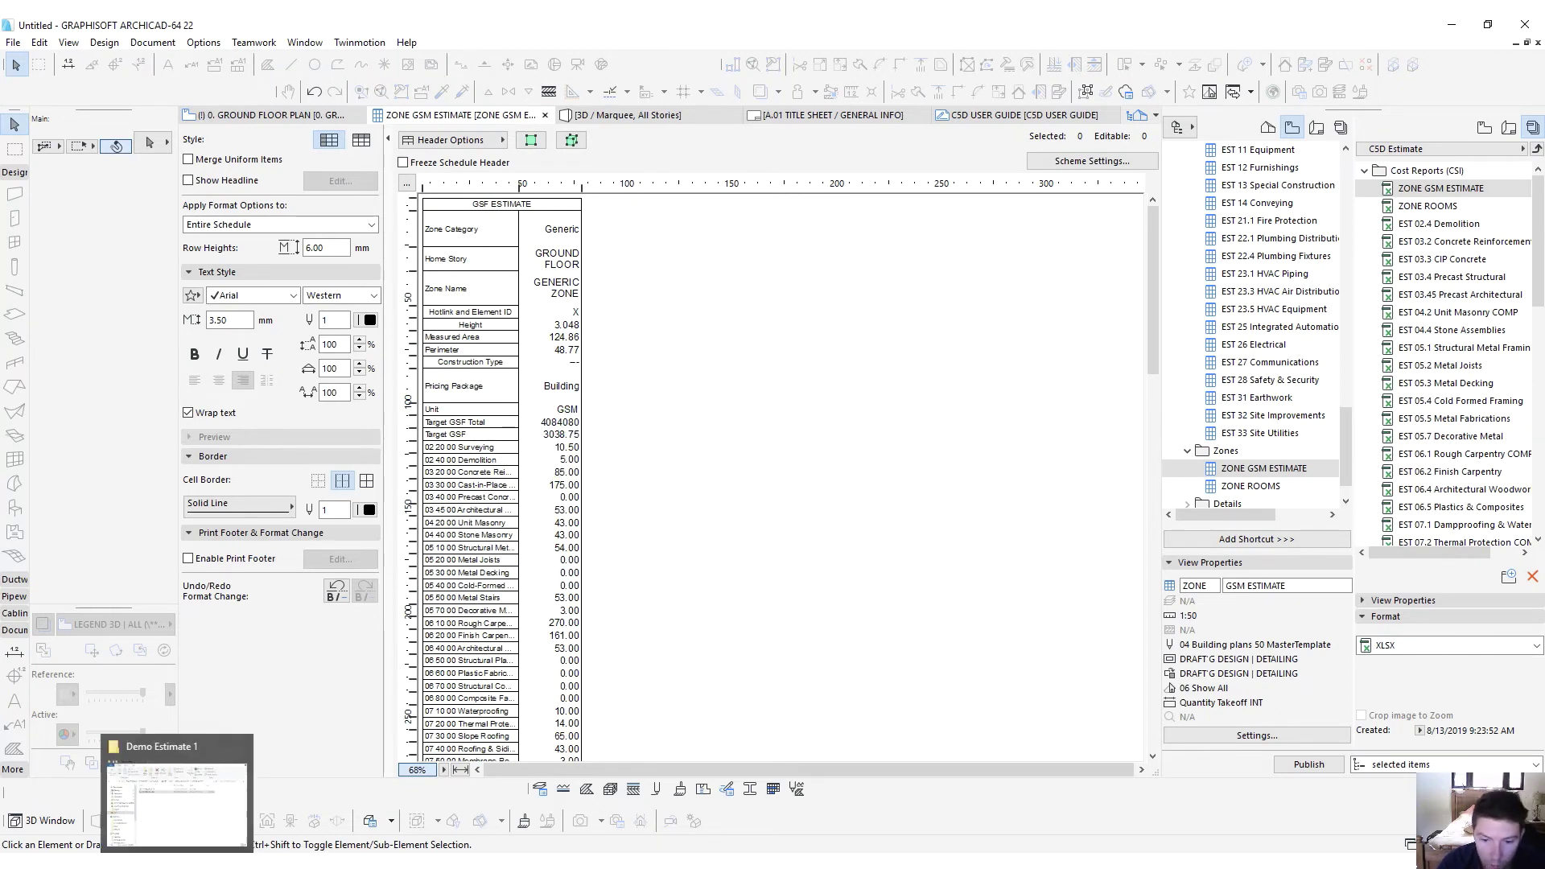
mouse_move(195, 817)
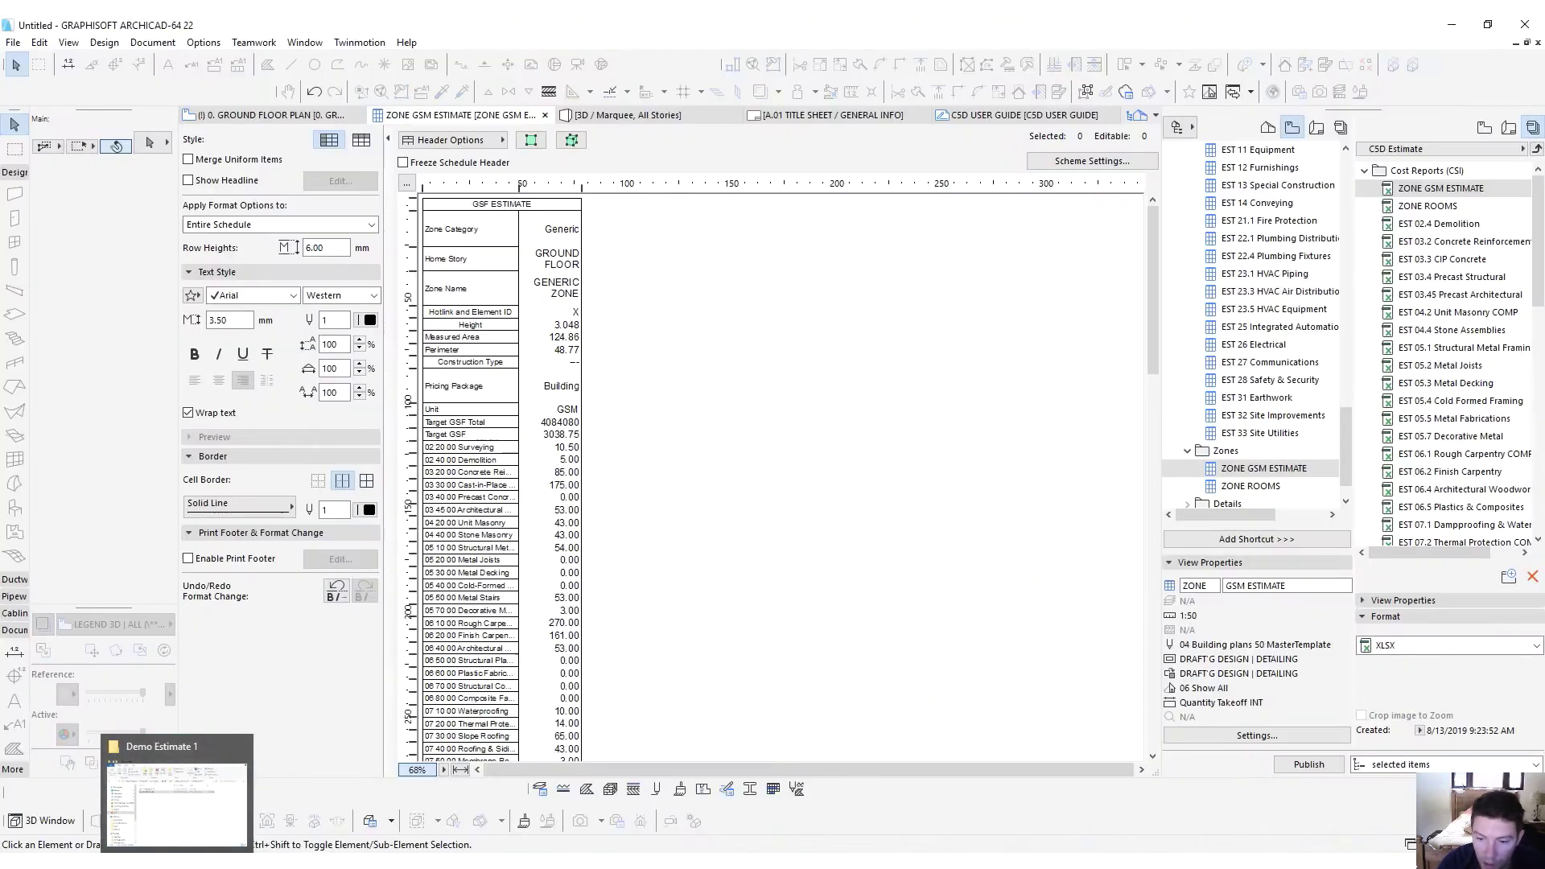
mouse_move(348, 861)
click(404, 826)
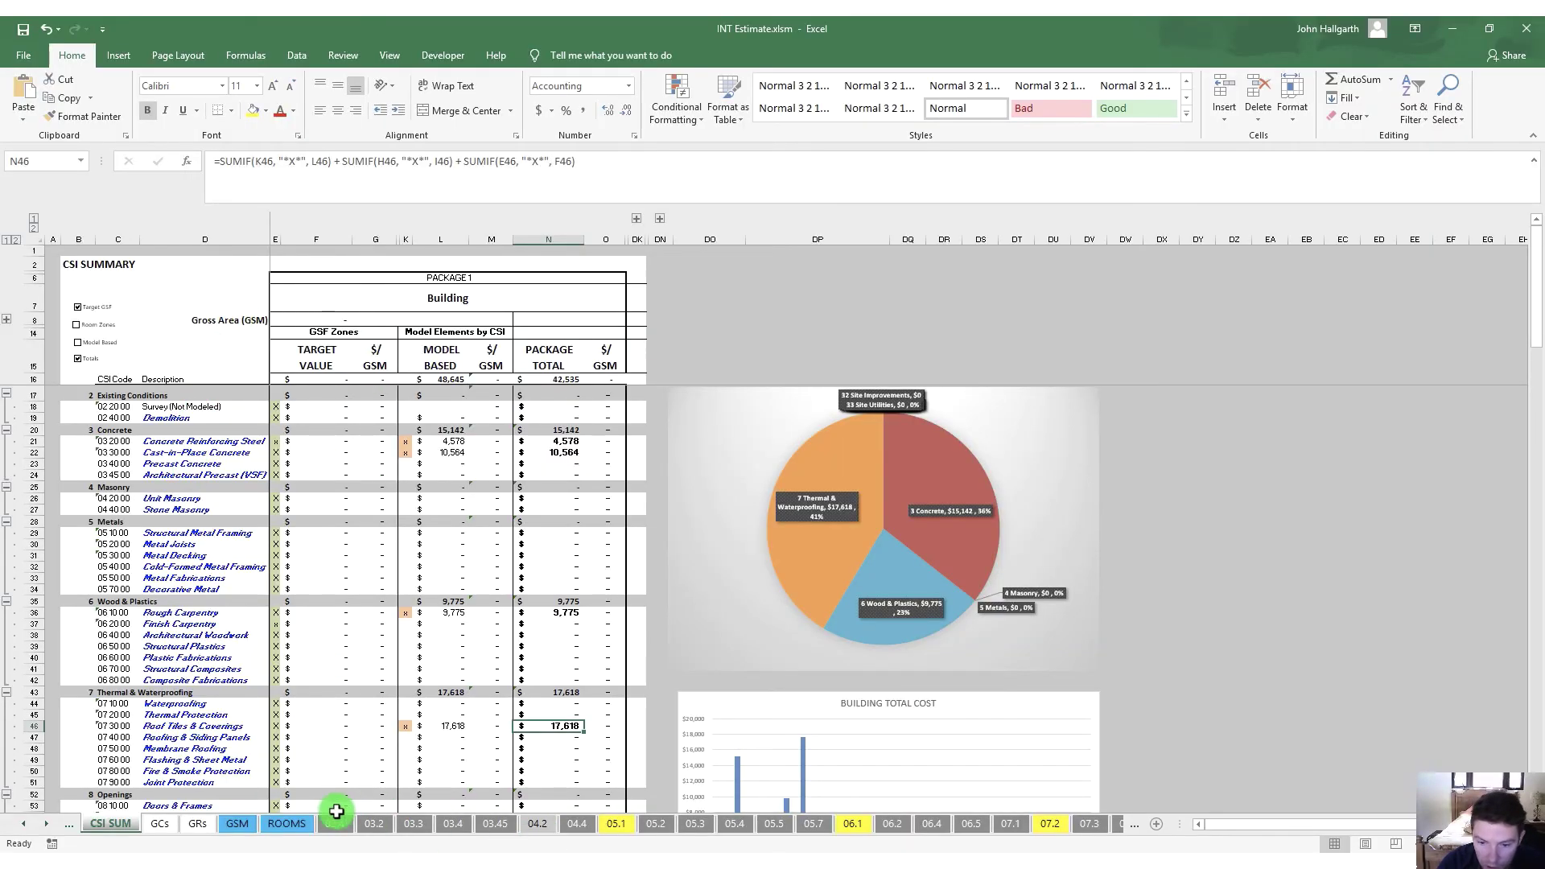
Refresh the GSM sheet with the published zone data
click(236, 823)
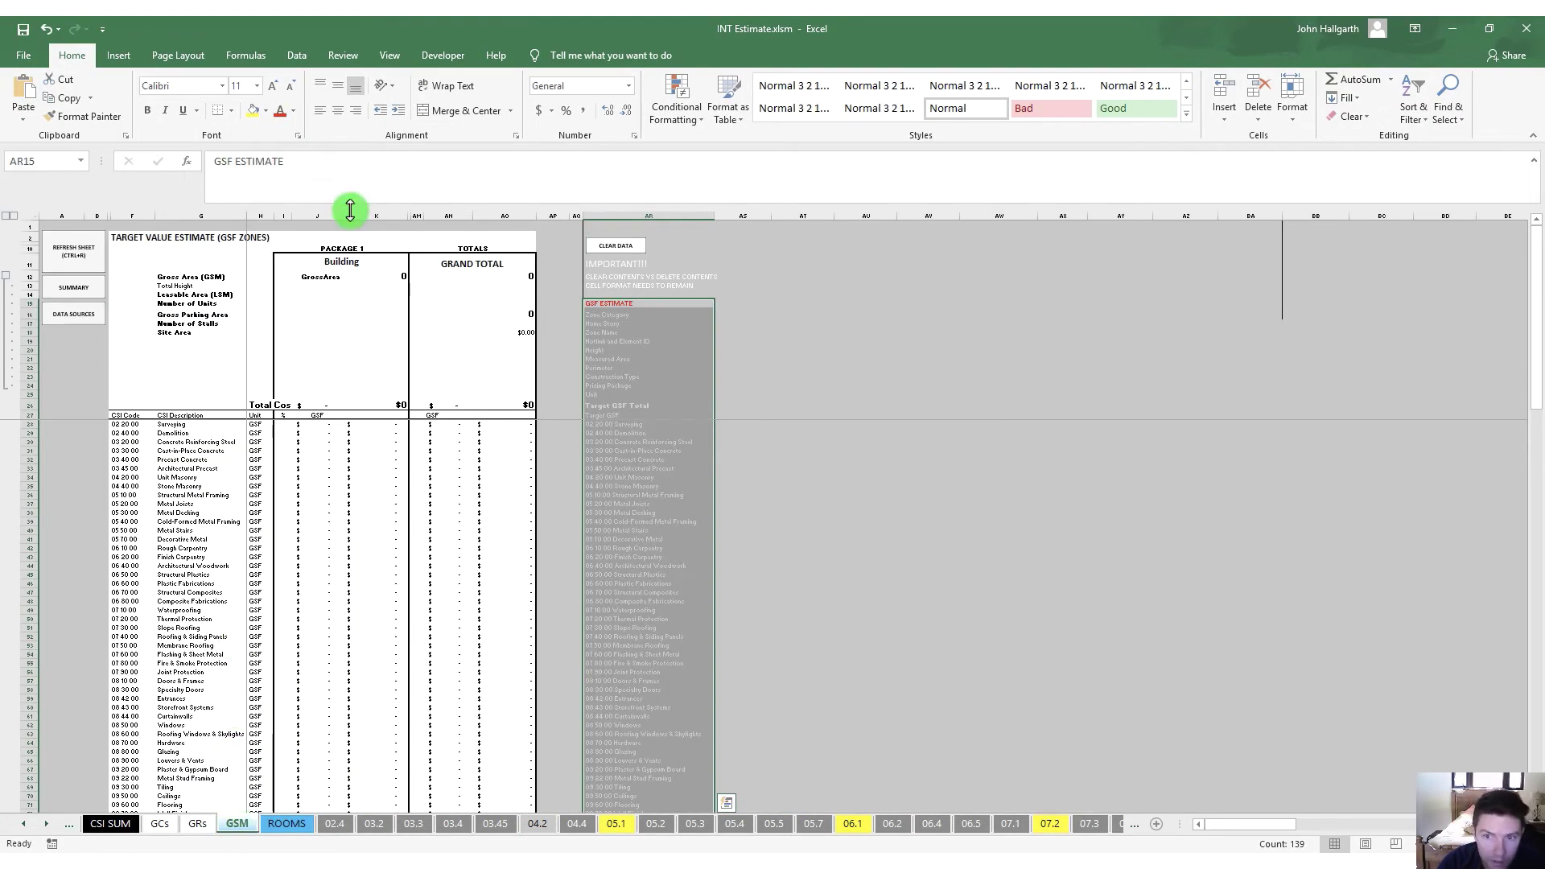
click(54, 255)
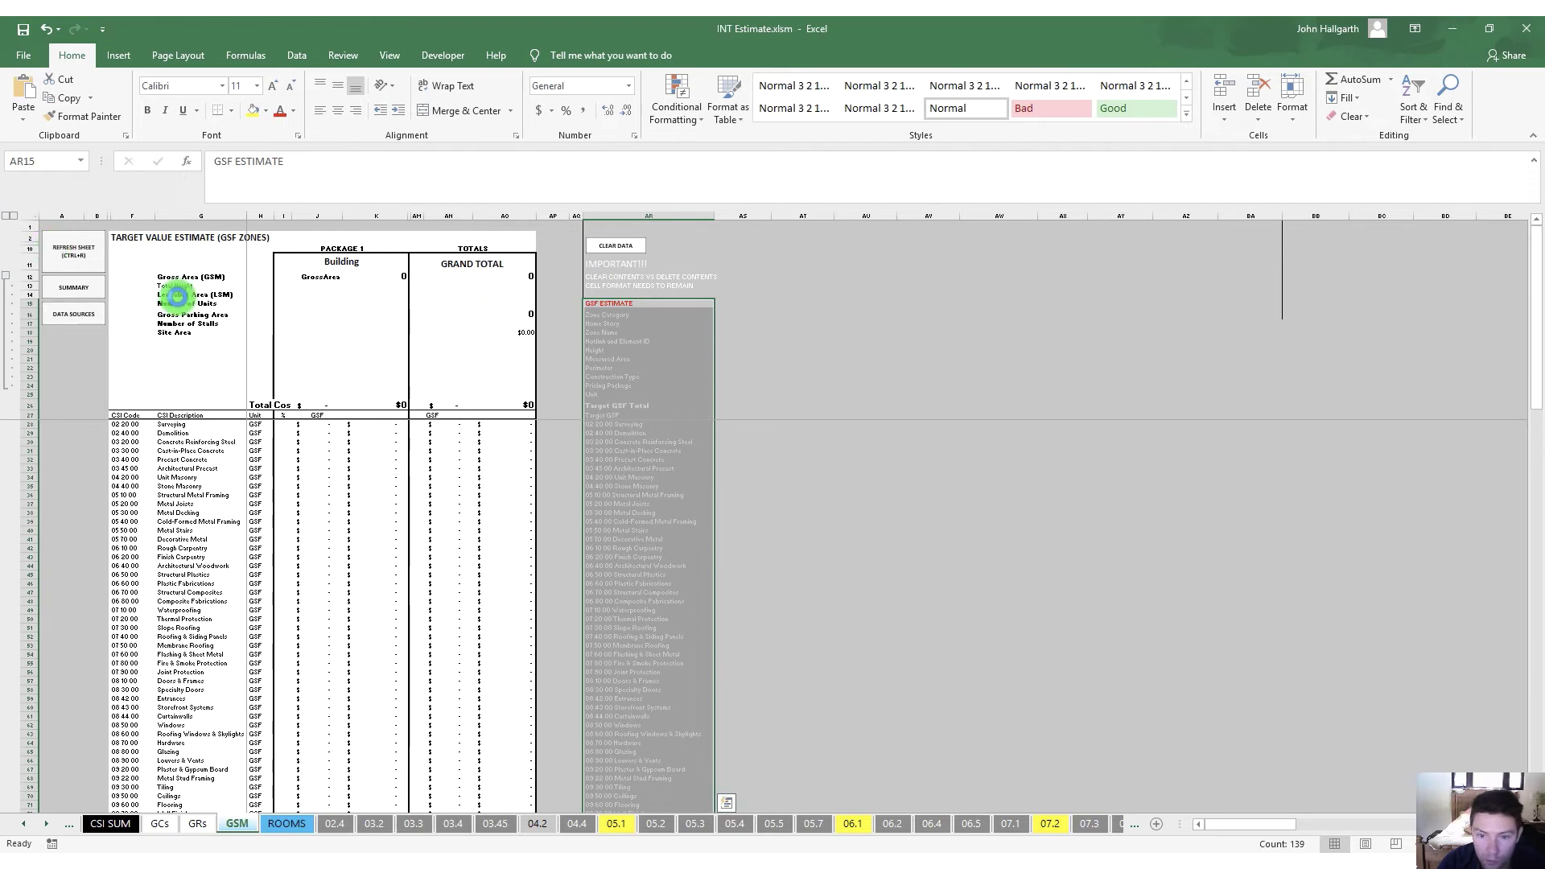
click(795, 492)
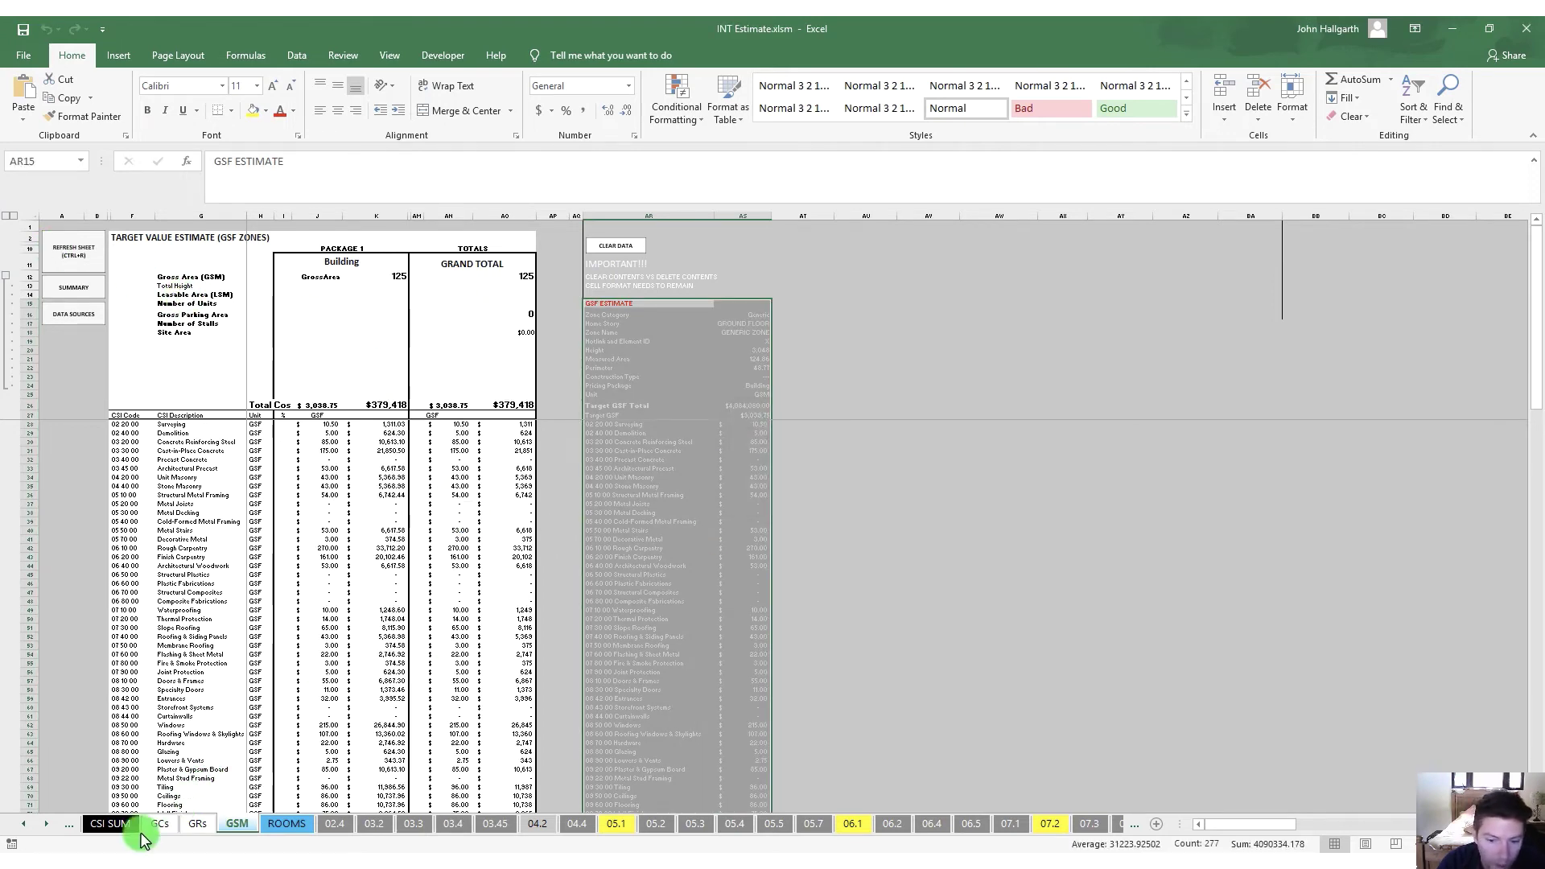
Clear the x from K21 on CSI SUM, leaving a 406,831 package total, and minimize Excel
click(112, 823)
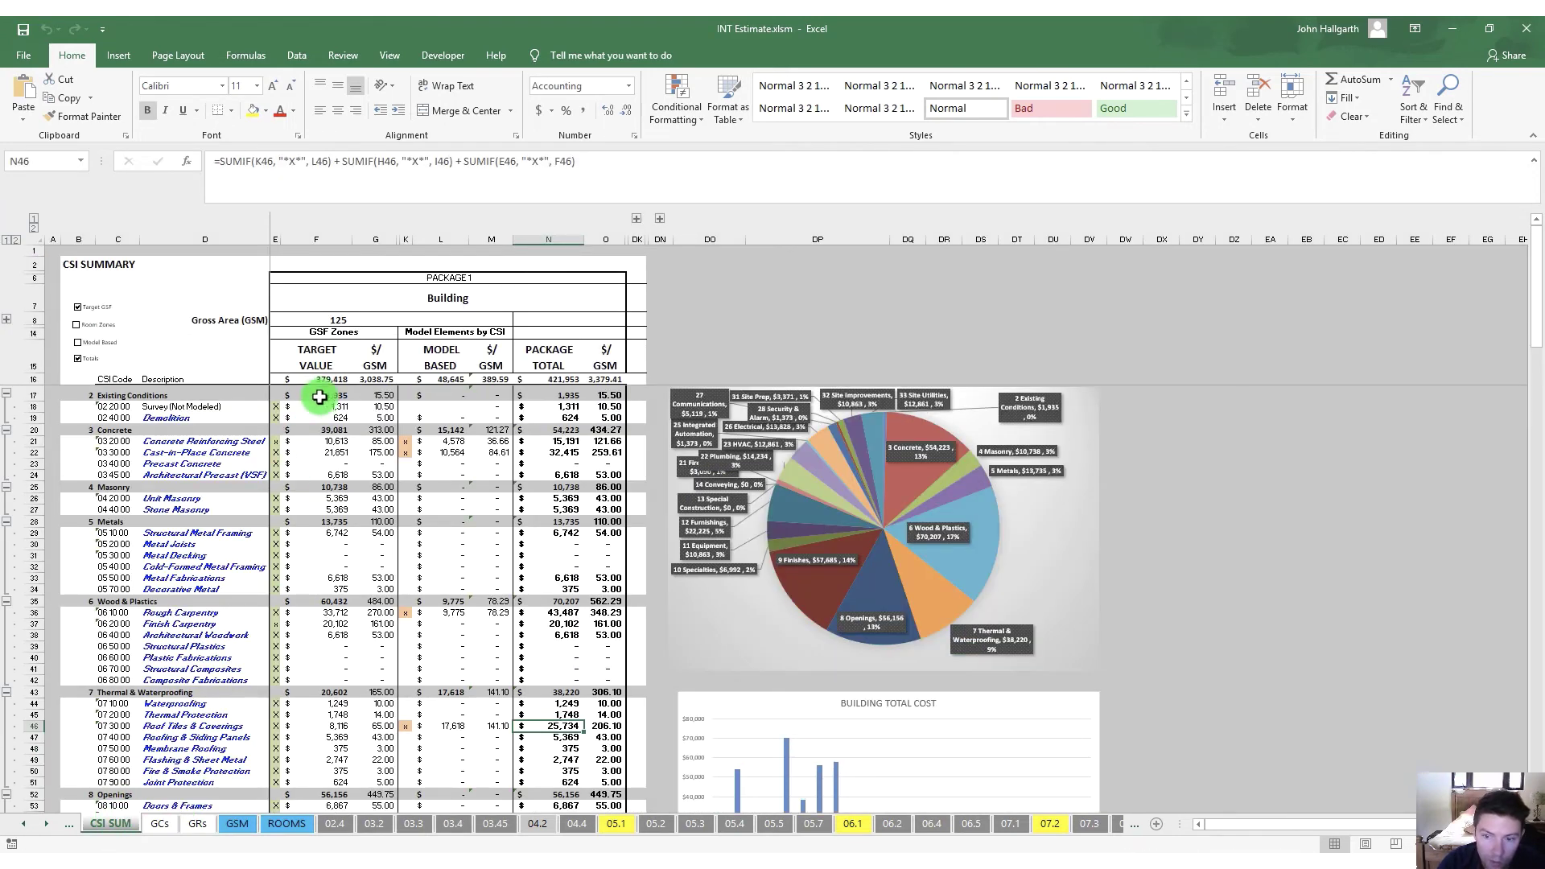
click(406, 441)
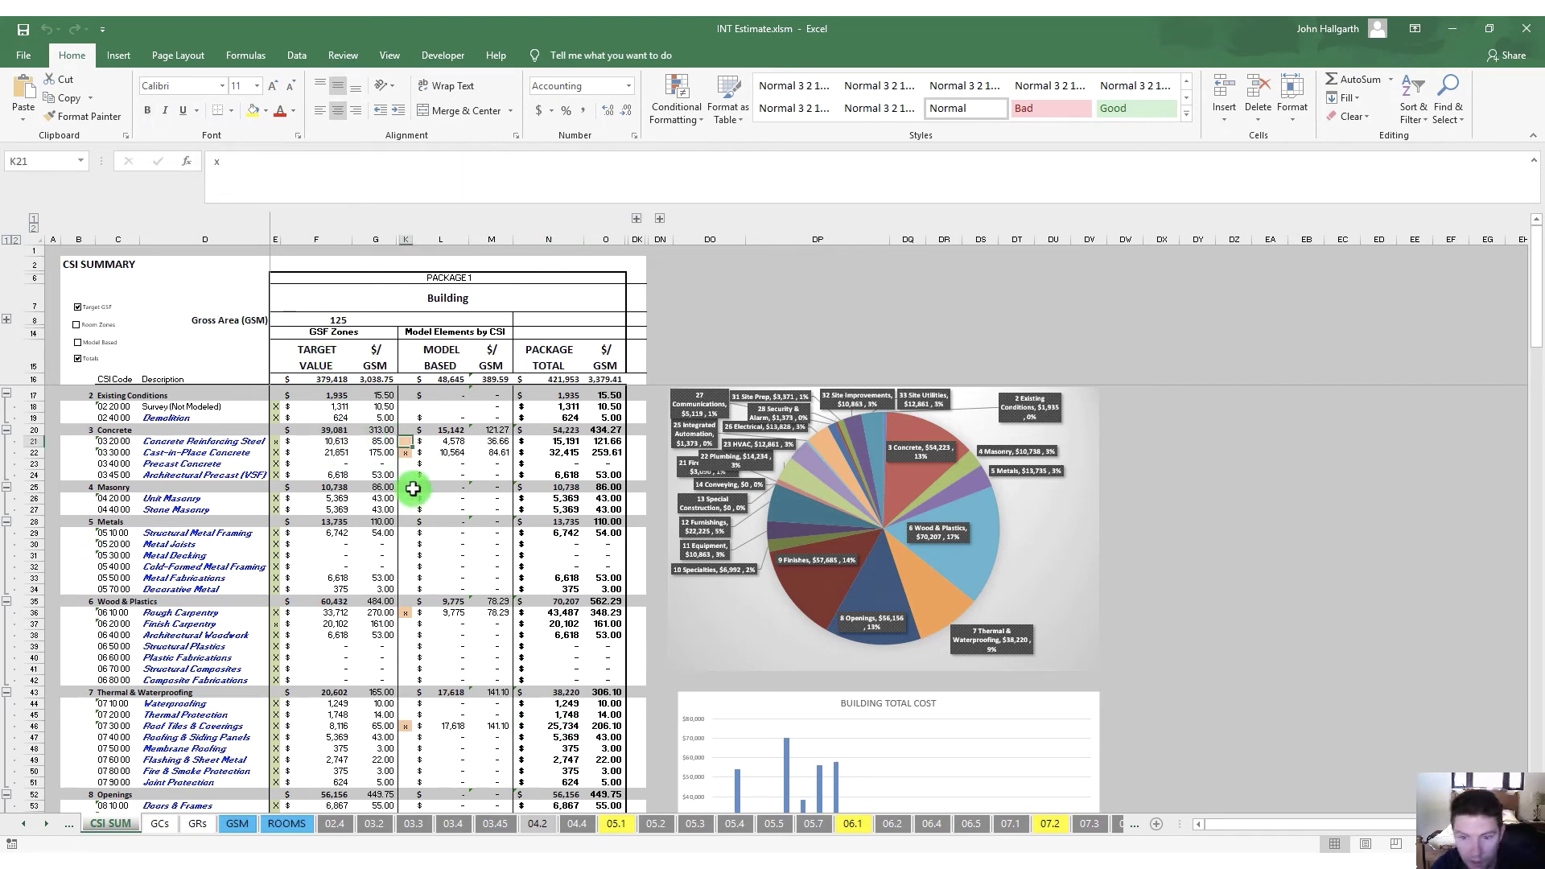
key(Delete)
key(Left)
key(Left)
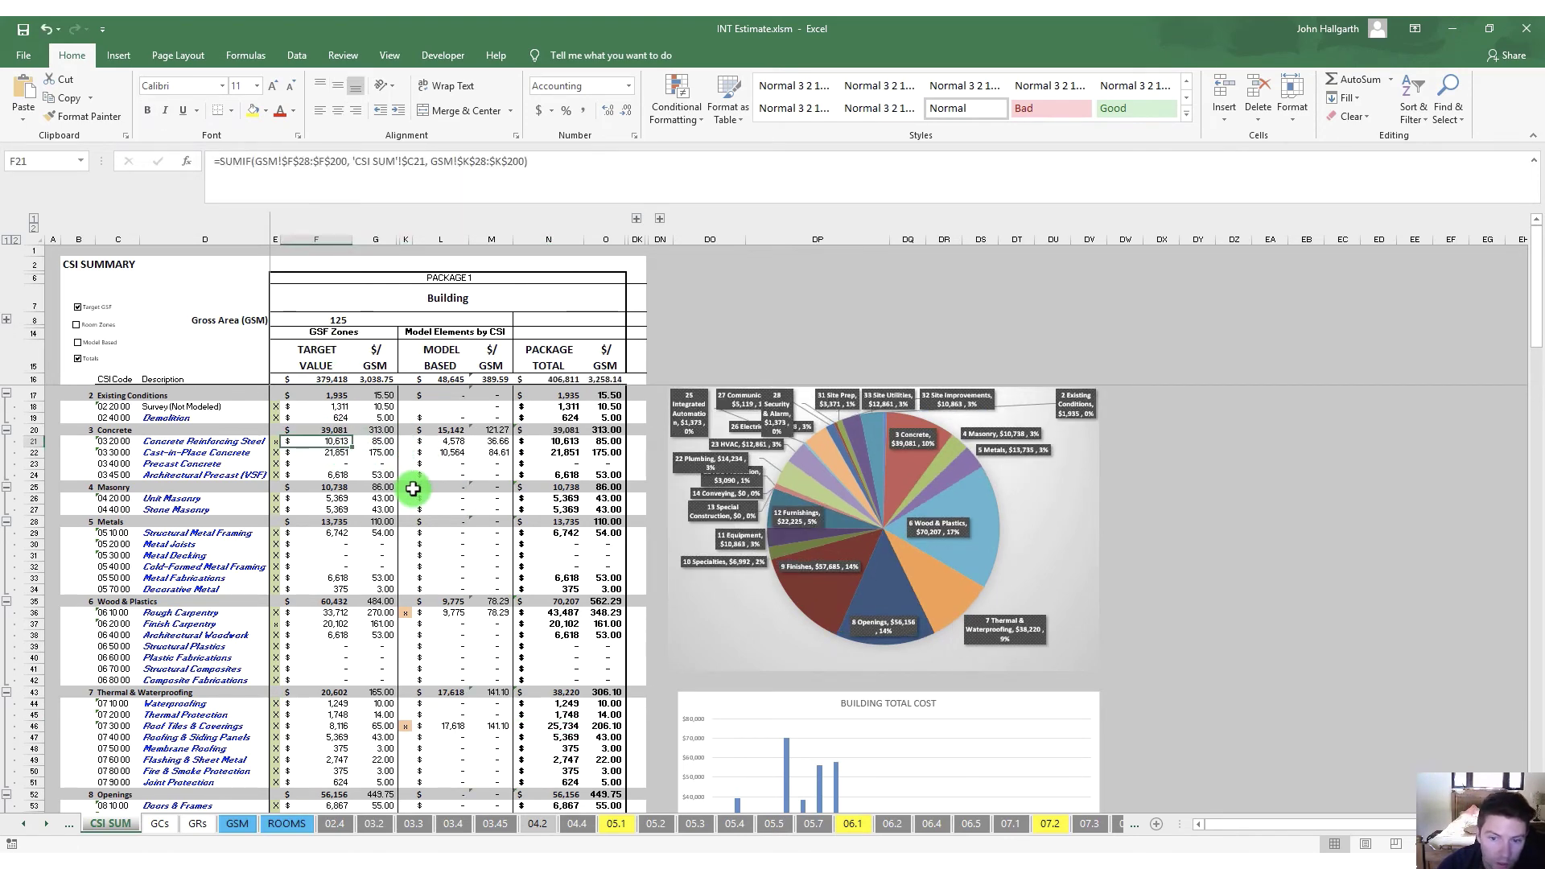
key(Right)
key(Right)
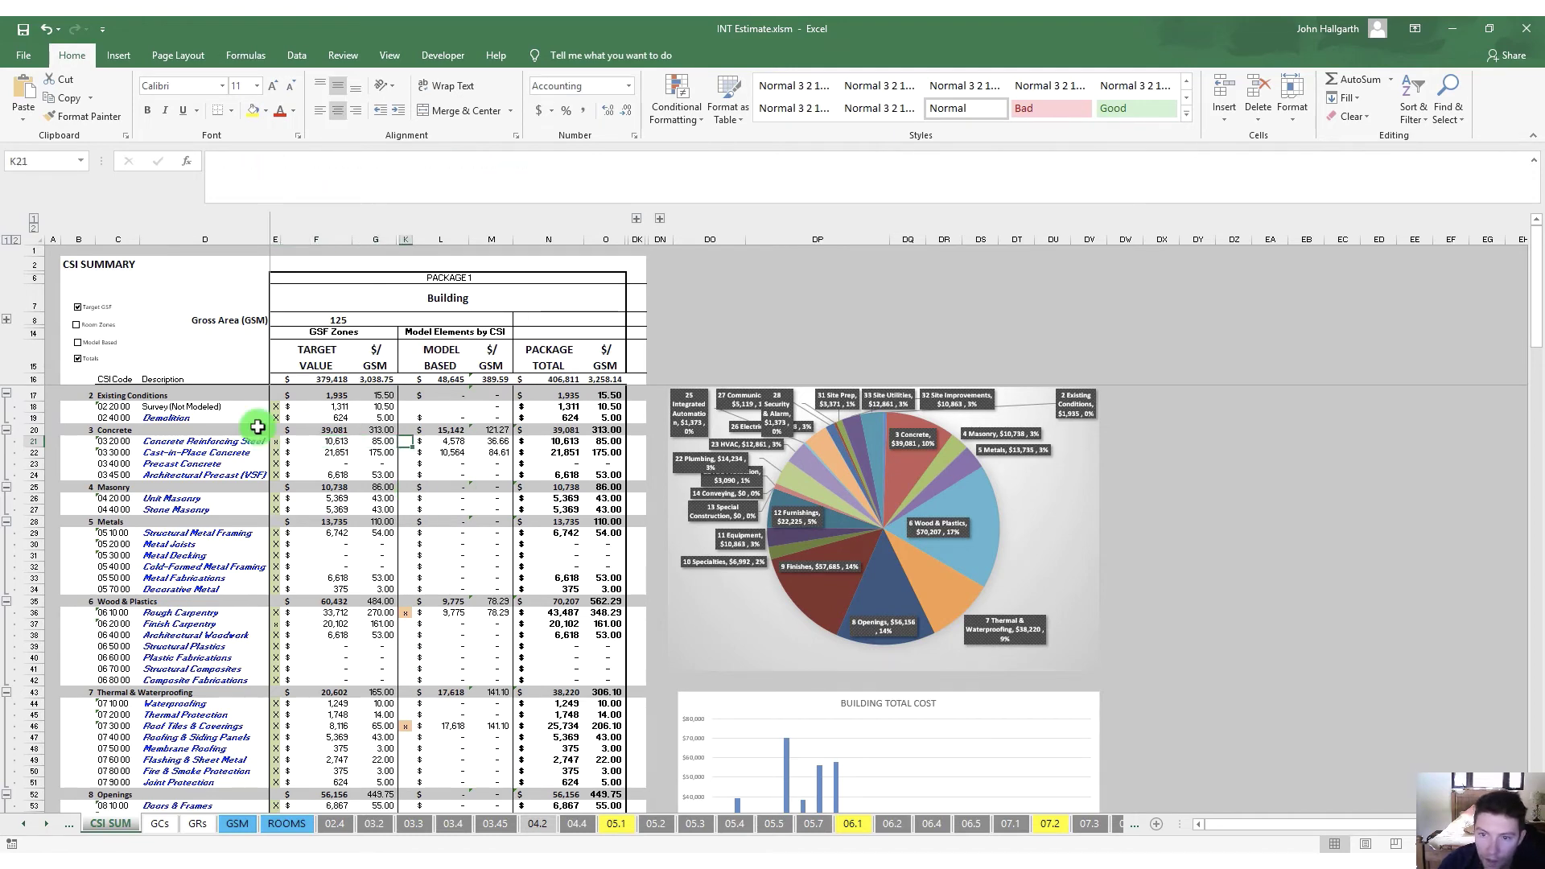
scroll(432, 742, down, 6)
scroll(473, 655, up, 6)
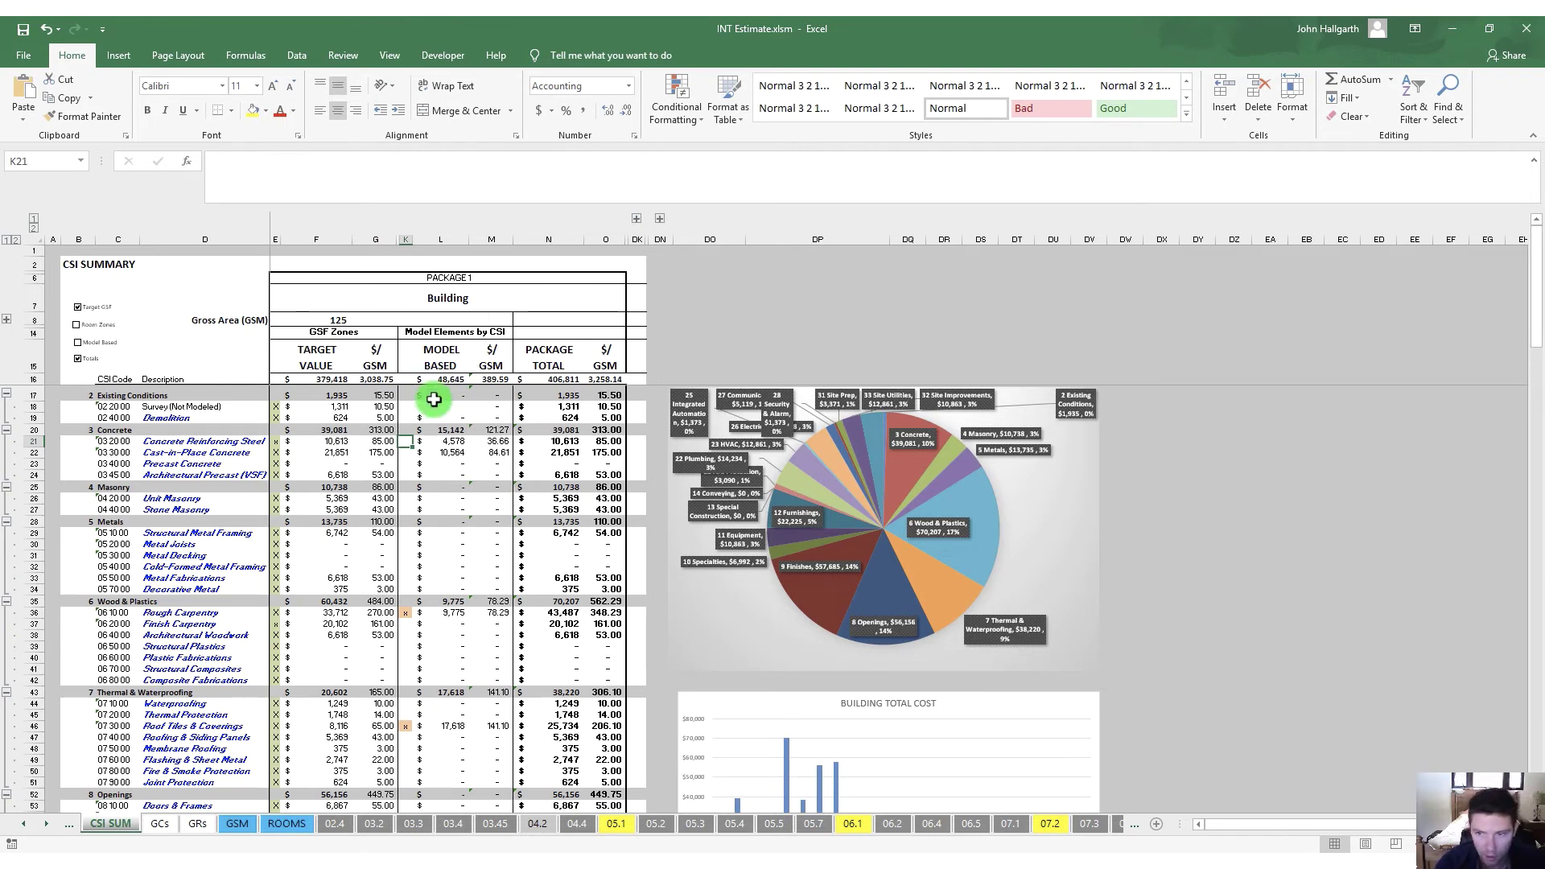
click(1453, 28)
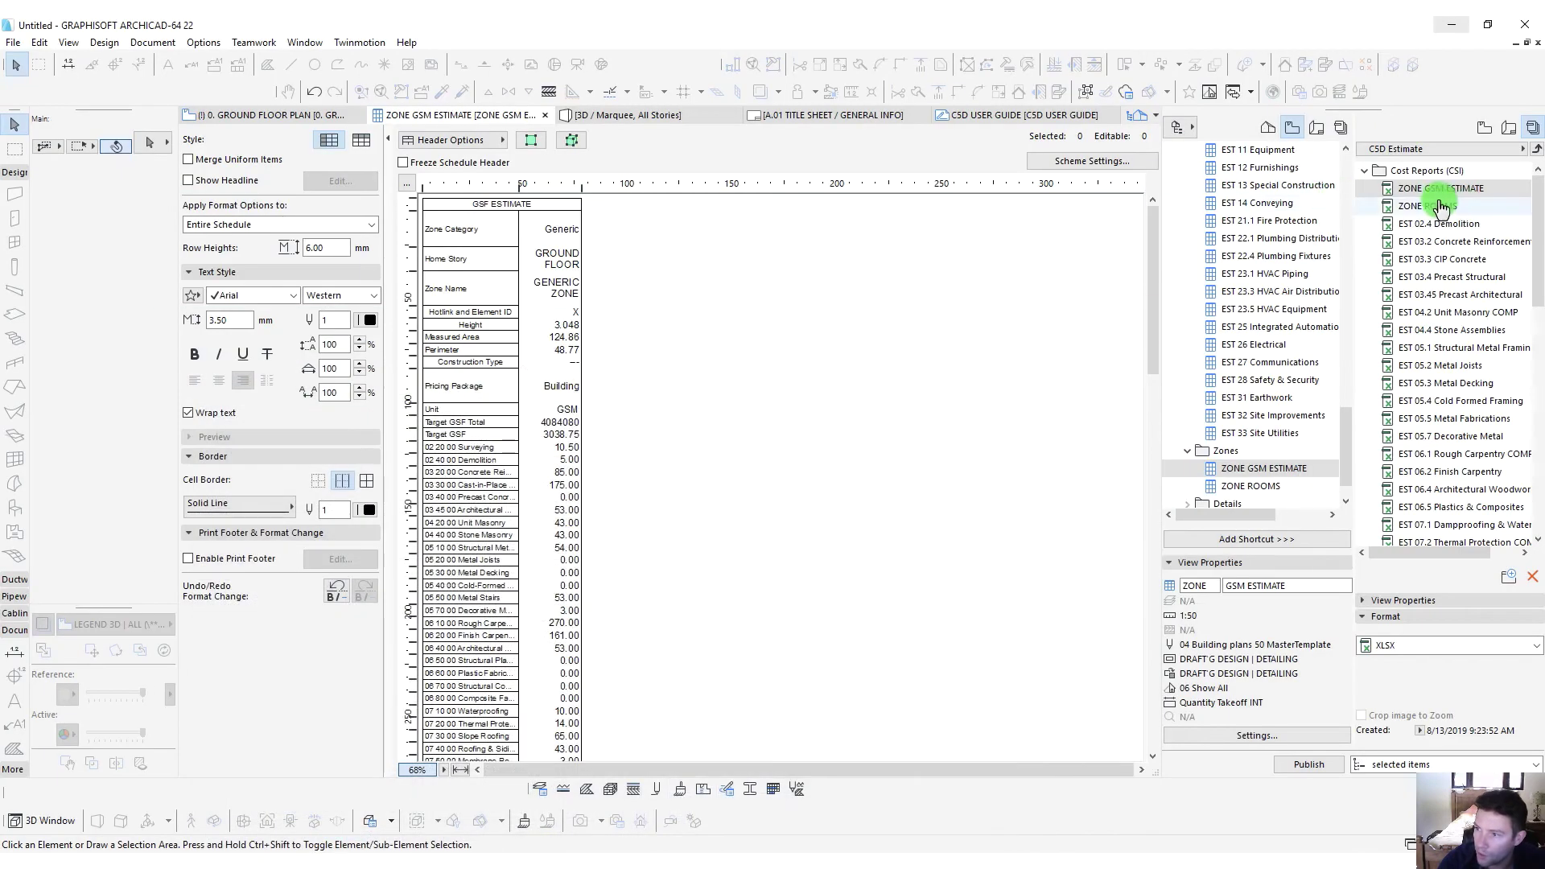
Review the Cost Reports (CSI) publisher set properties and close them unchanged
right_click(1407, 170)
click(1462, 307)
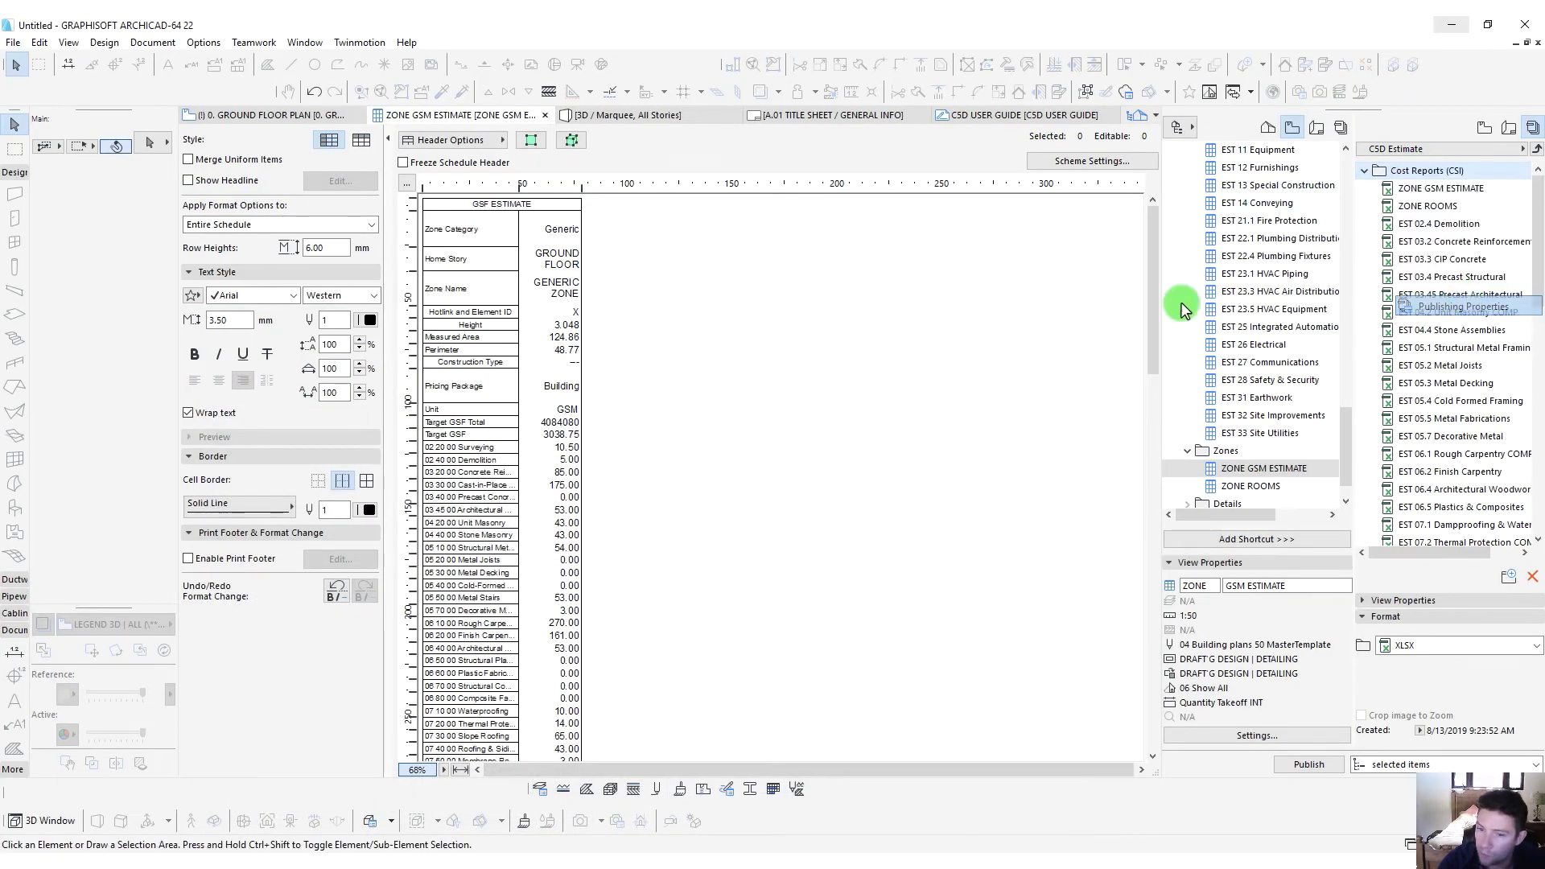
click(920, 151)
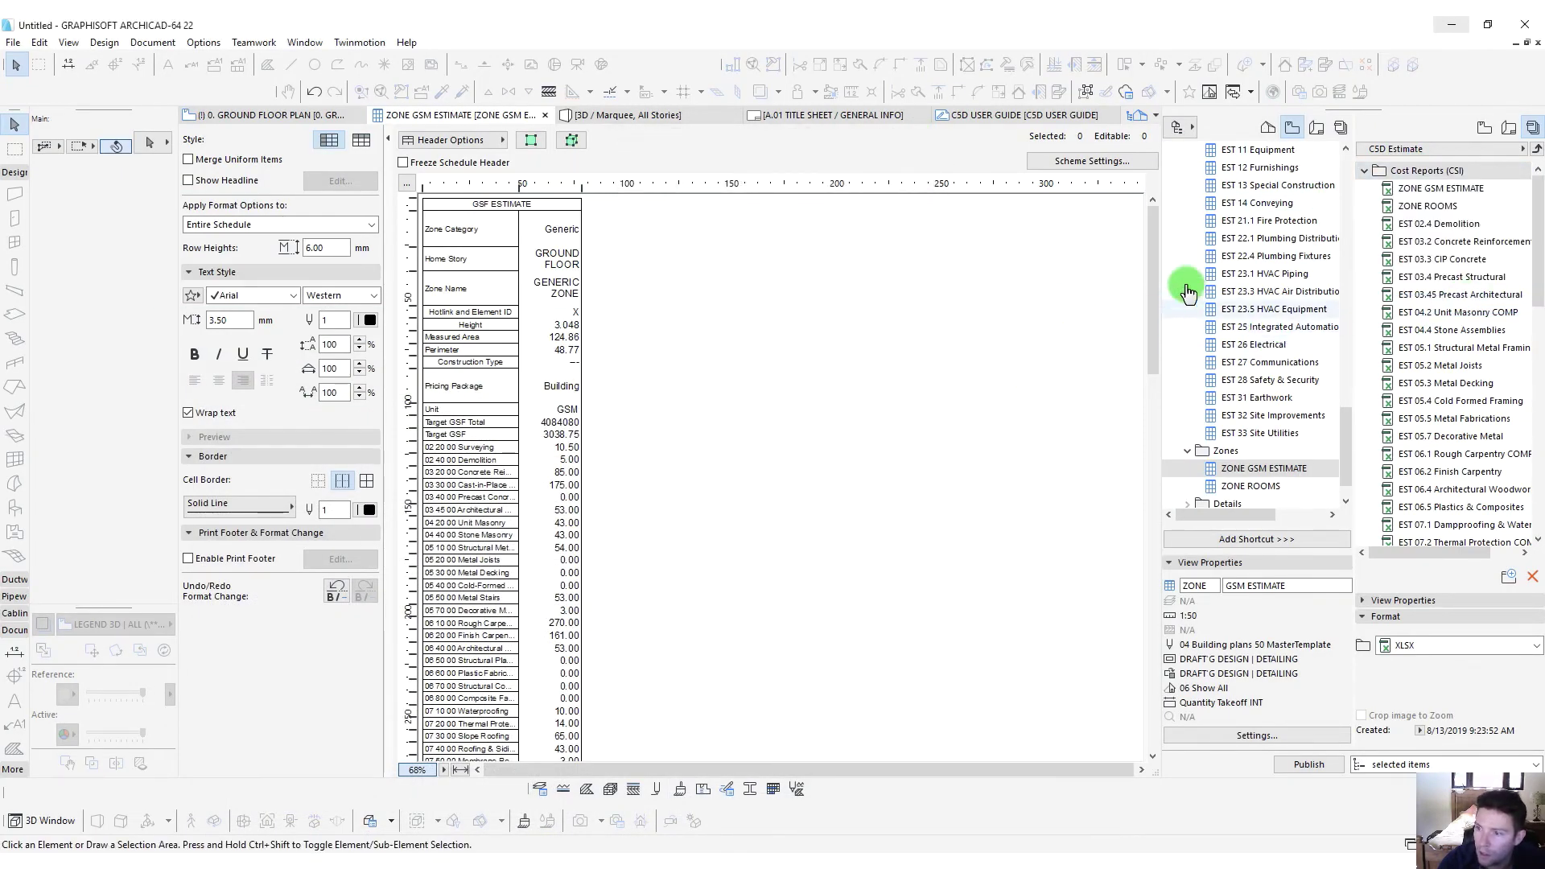
Return to the ground floor plan and bring the AMT+CSD Legends INT 22 project forward
click(257, 115)
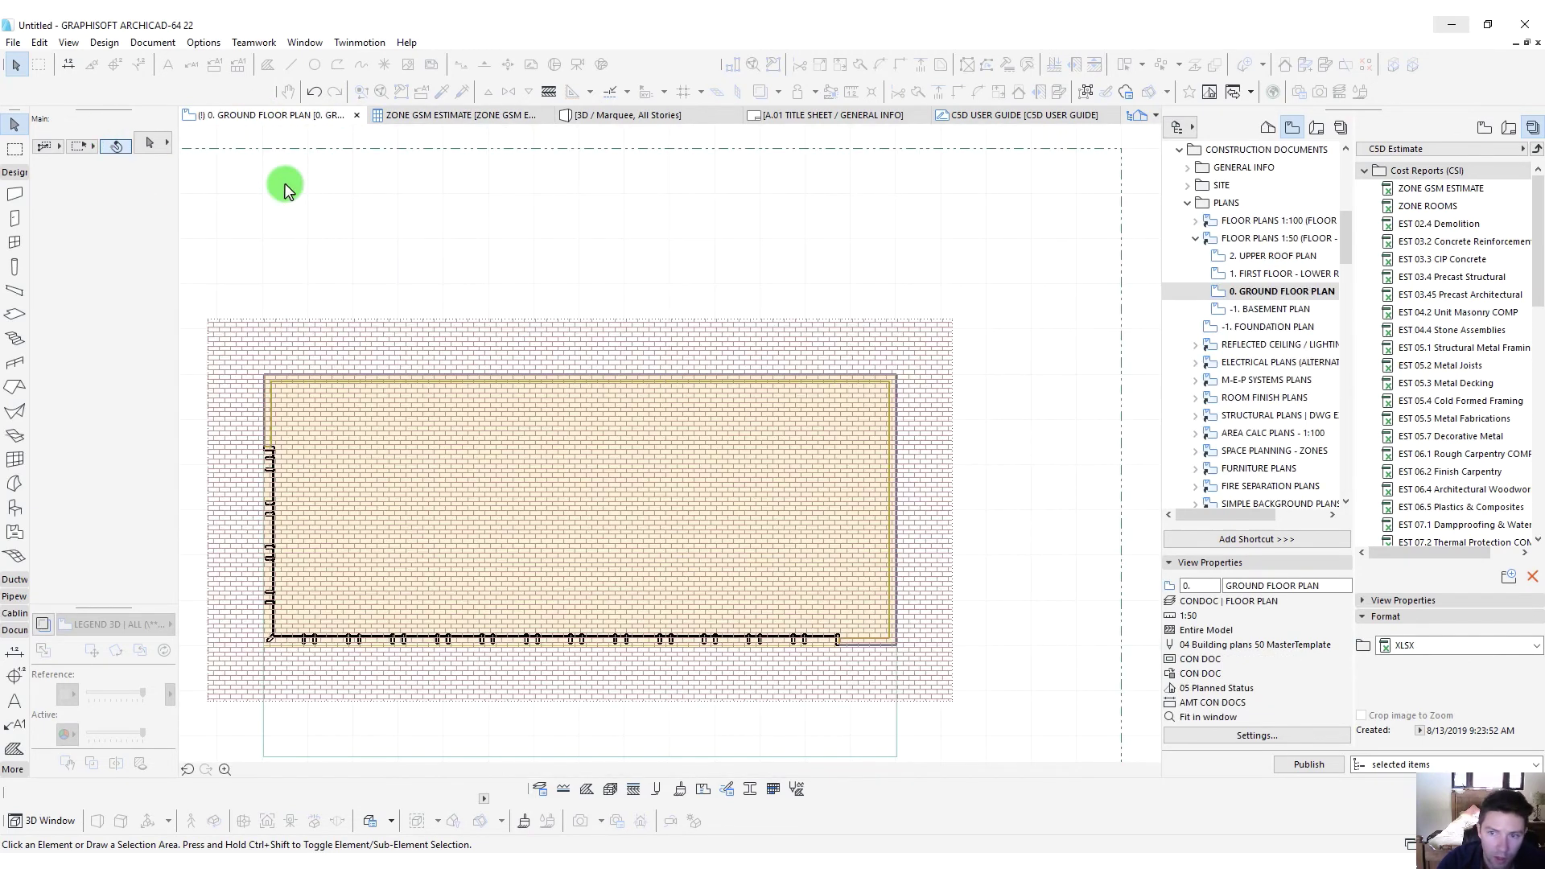
scroll(601, 394, down, 3)
scroll(601, 395, up, 2)
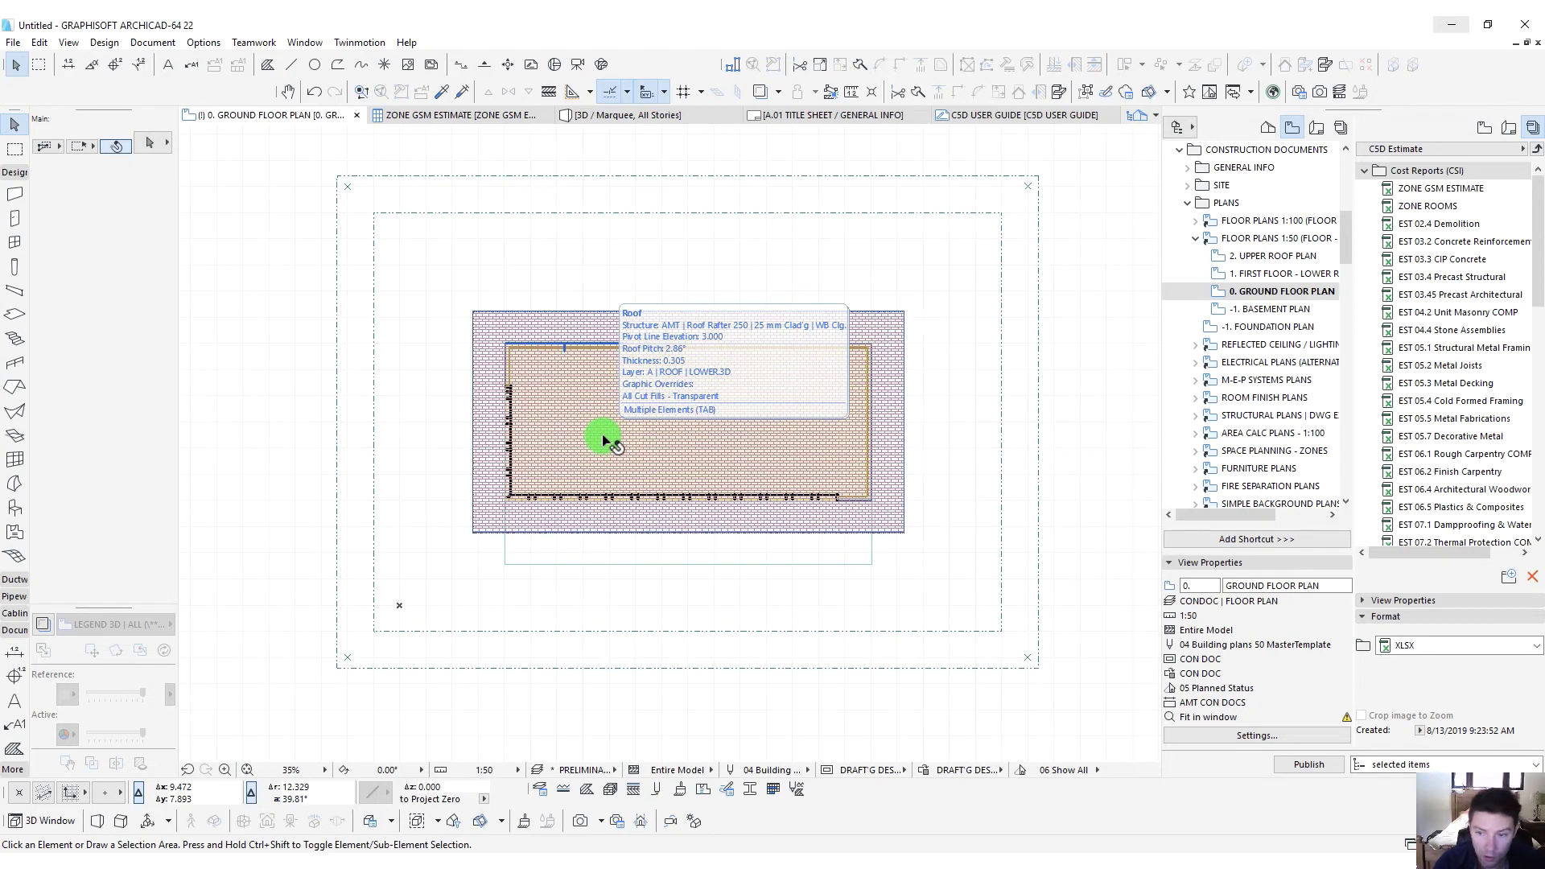
click(561, 595)
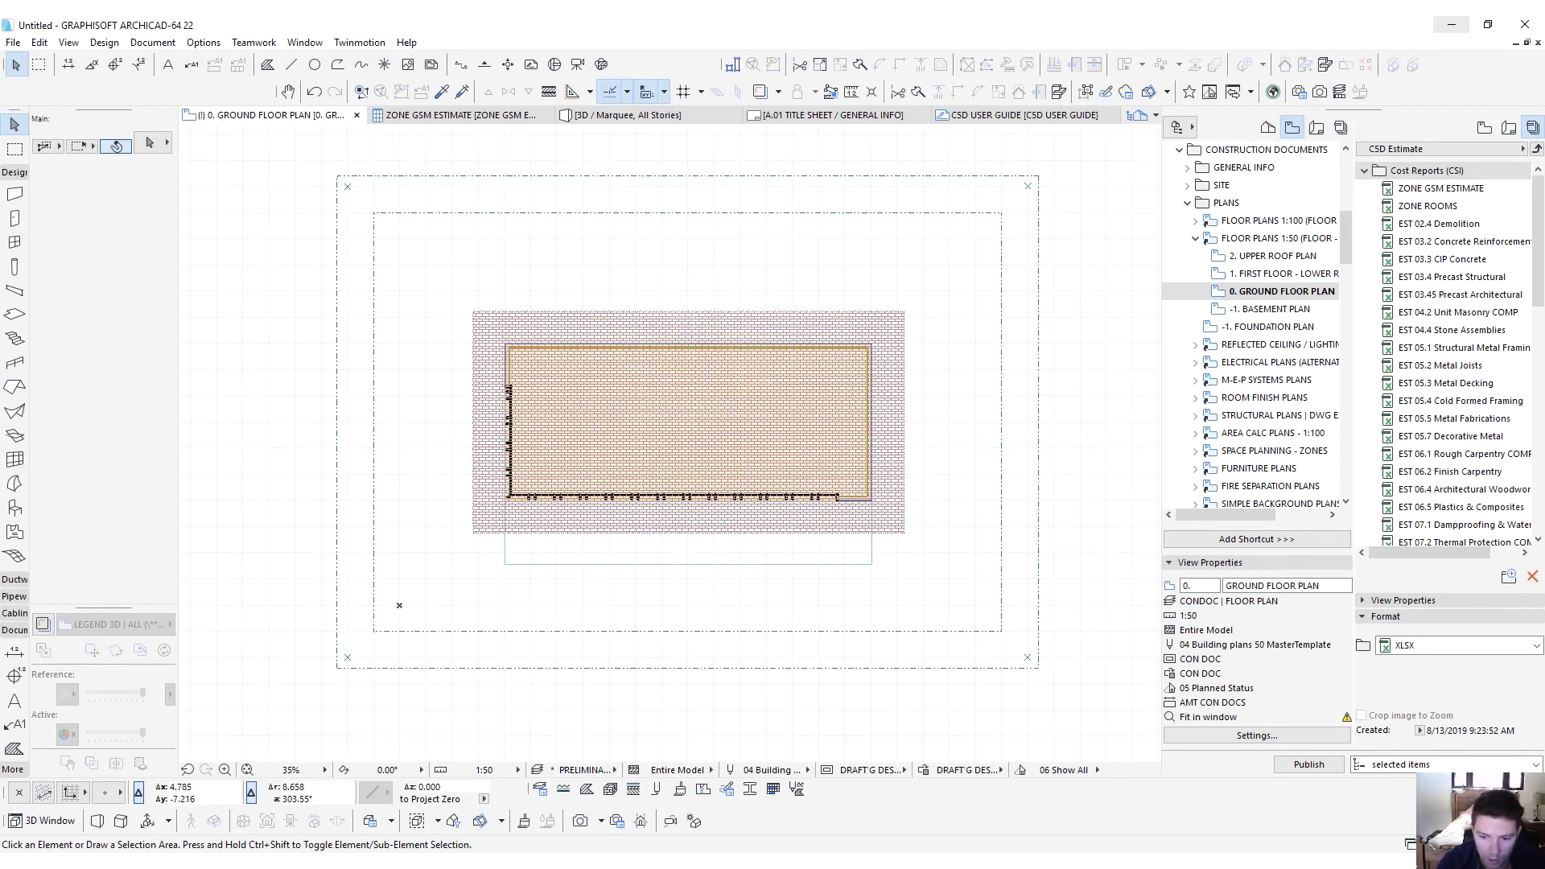
click(311, 817)
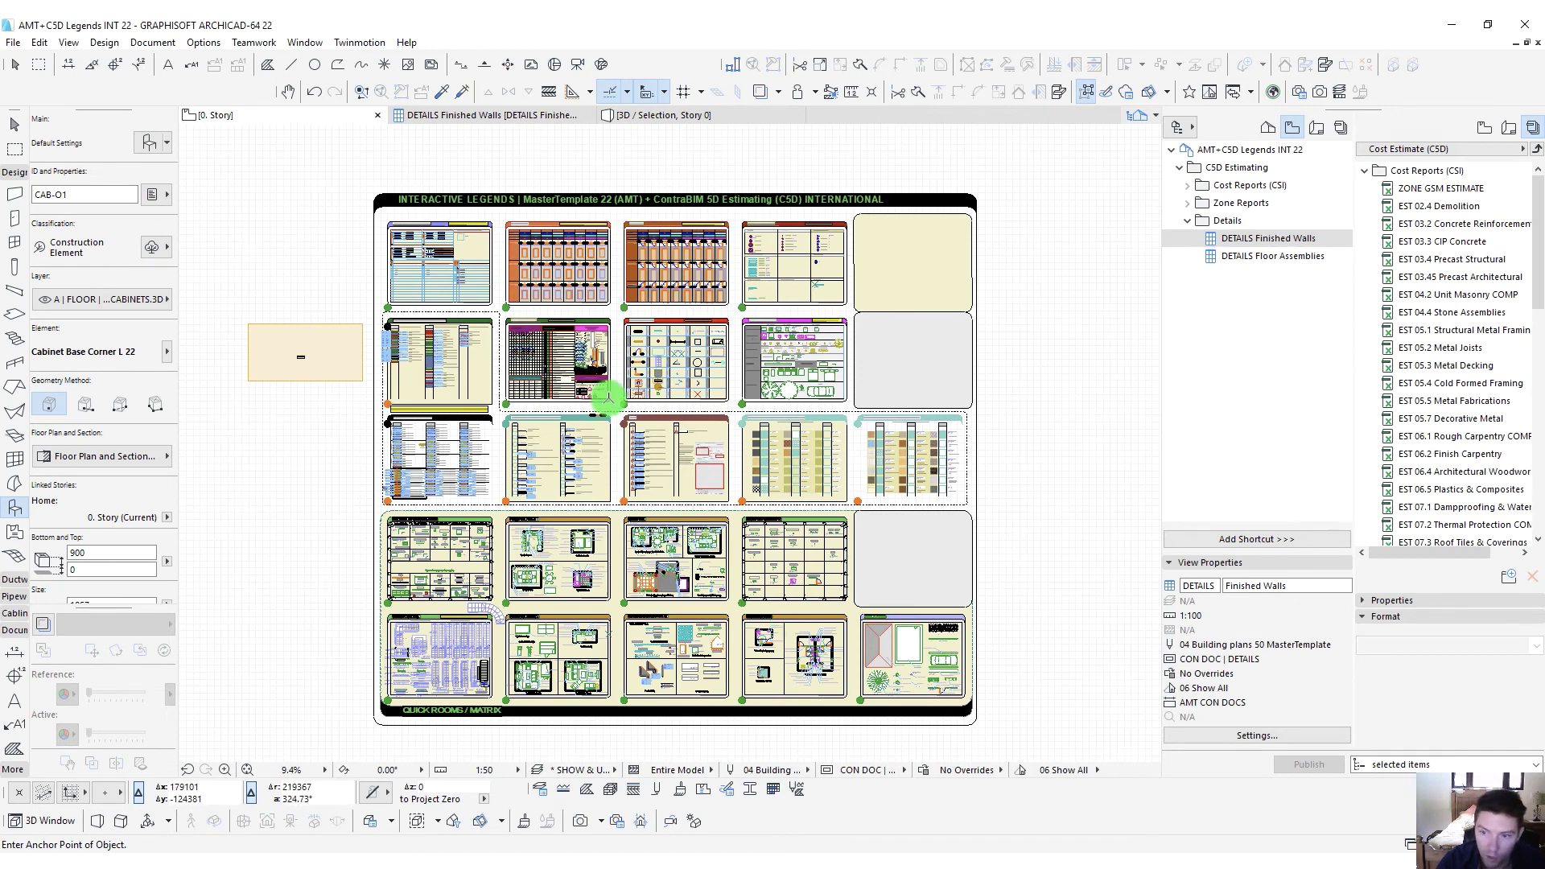
middle_drag(612, 399, 603, 382)
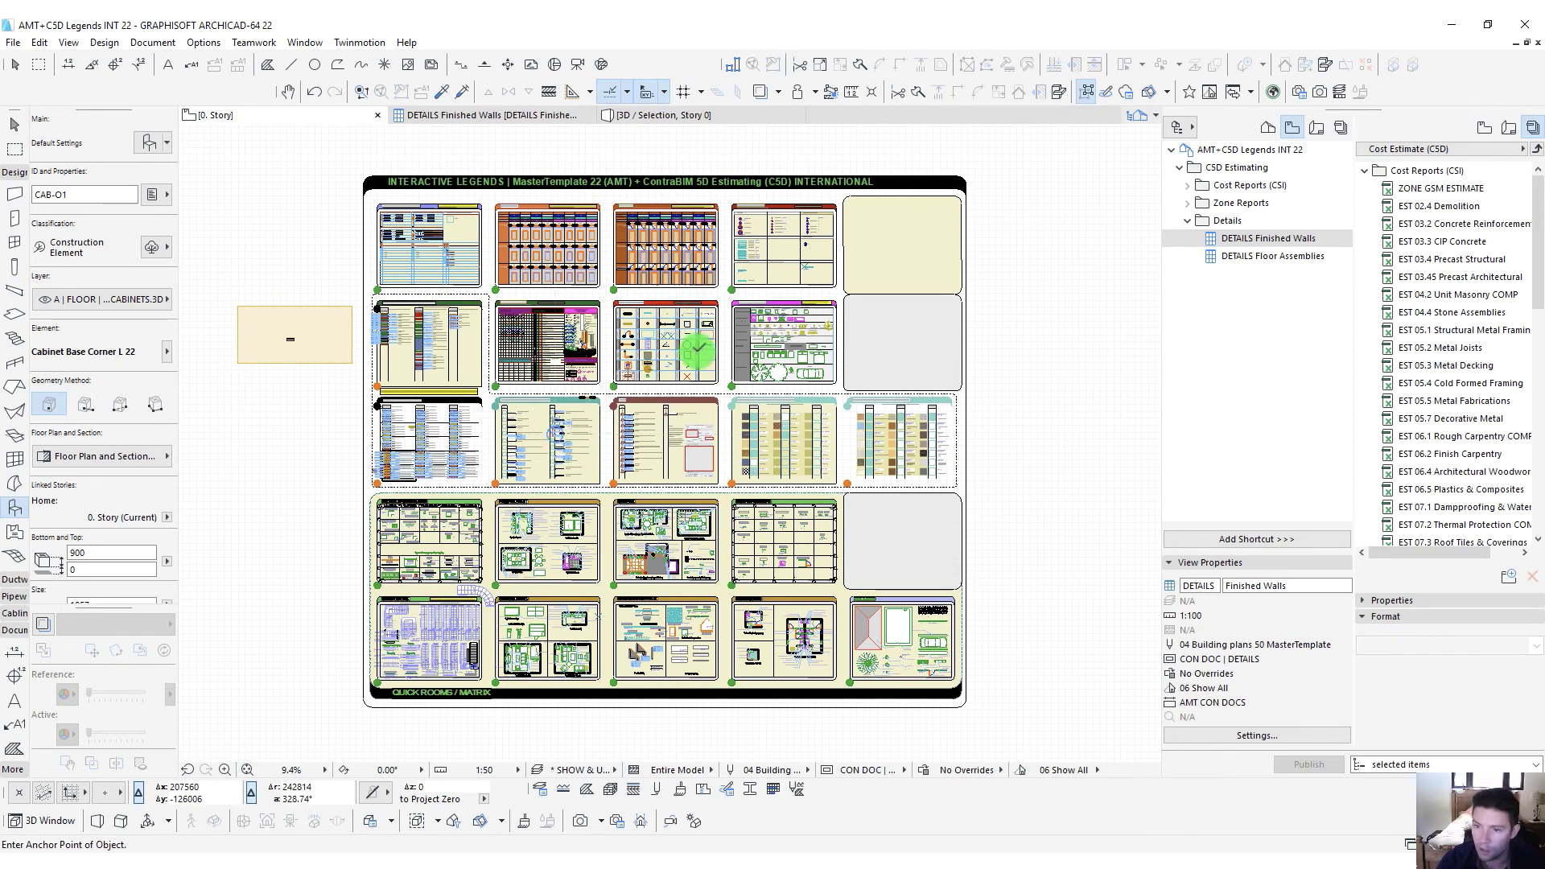
middle_drag(700, 358, 698, 368)
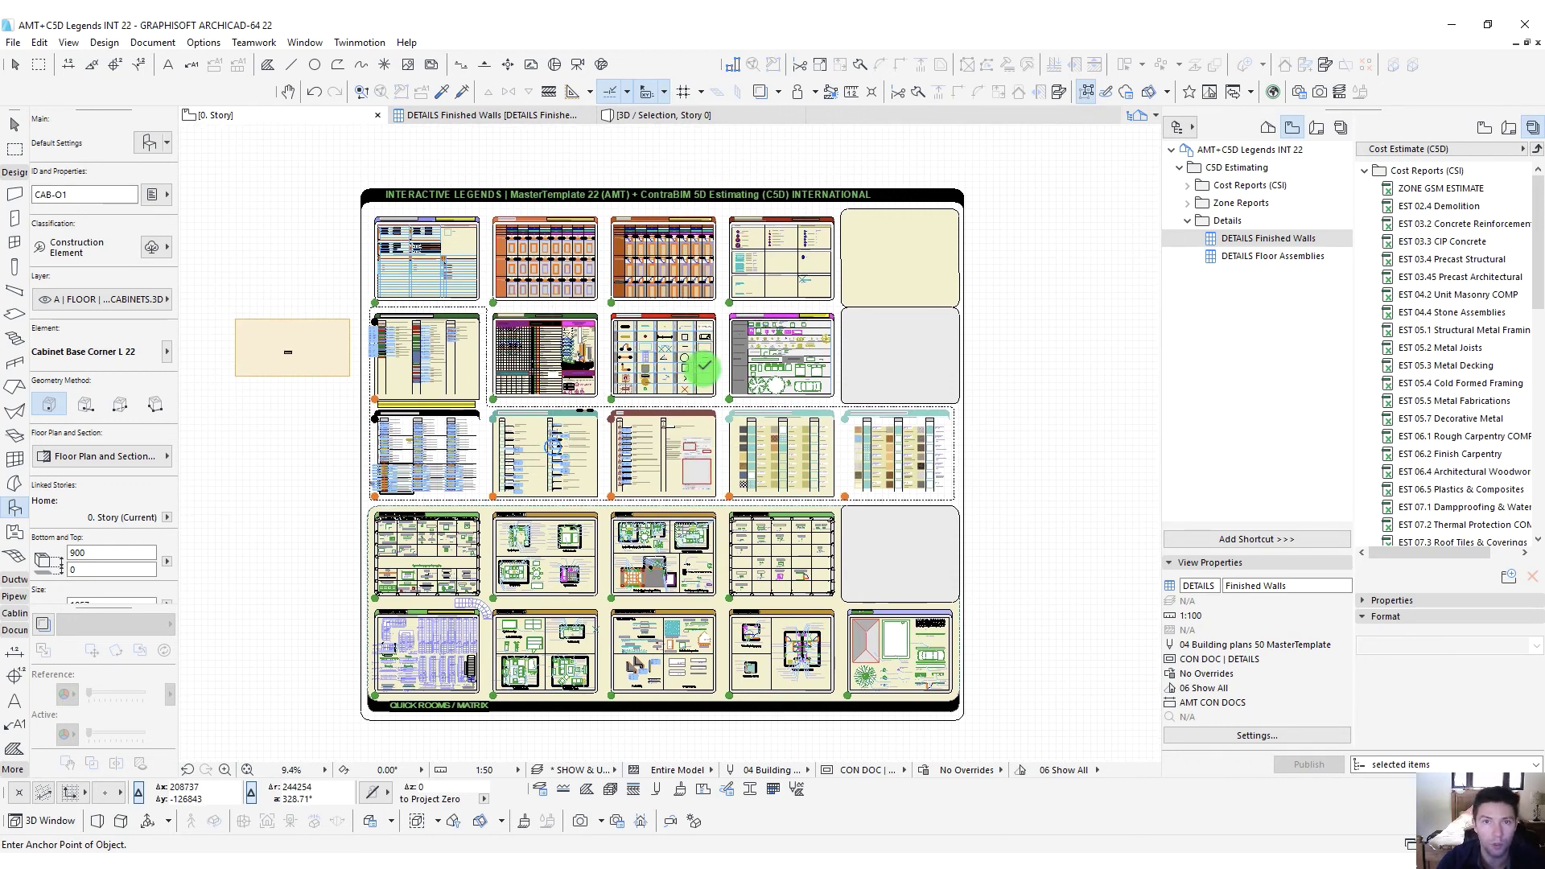